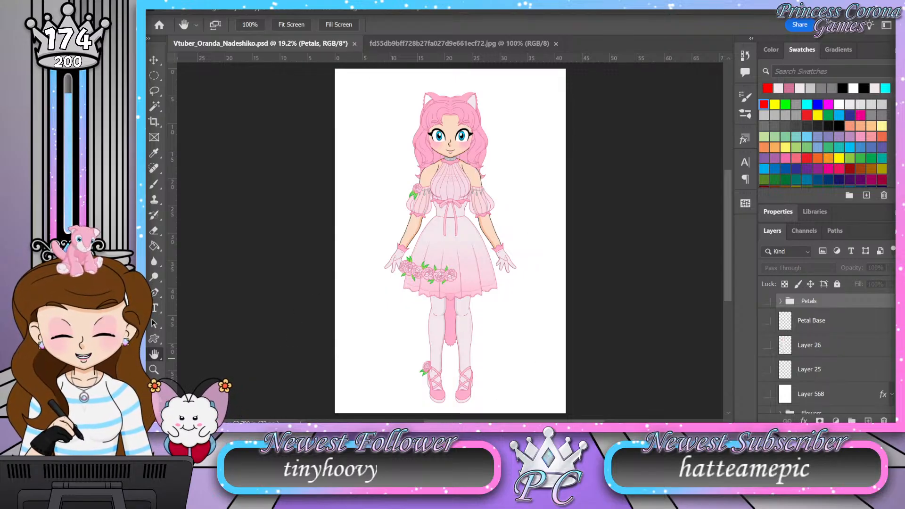
Step: Examine the character artwork close up, from the cat ears and face down over the dress to the laced shoes
left_click(154, 369)
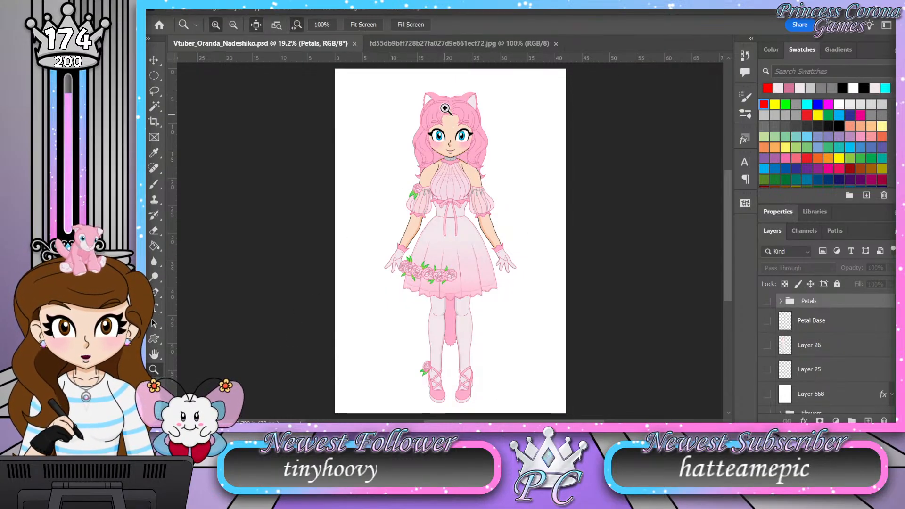
left_click(456, 71)
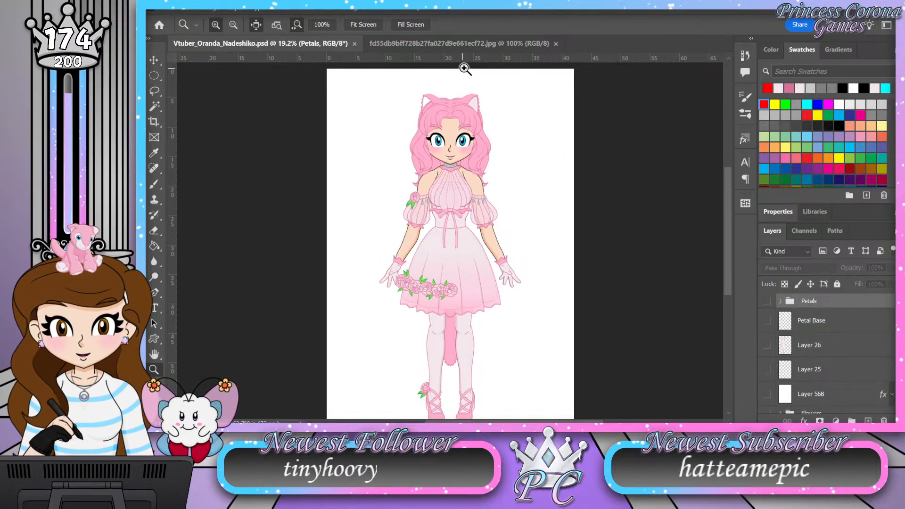
left_click_drag(477, 66, 499, 62)
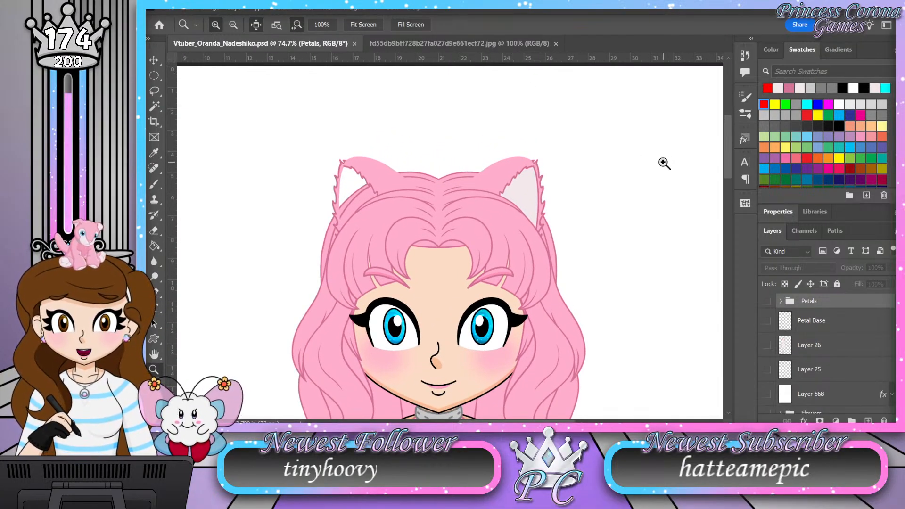
scroll(664, 163, "down", 5)
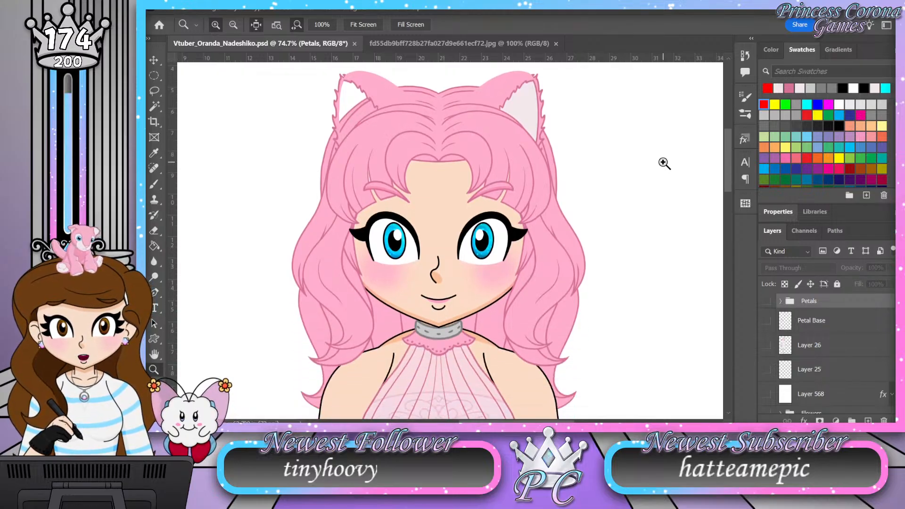
scroll(664, 163, "up", 2)
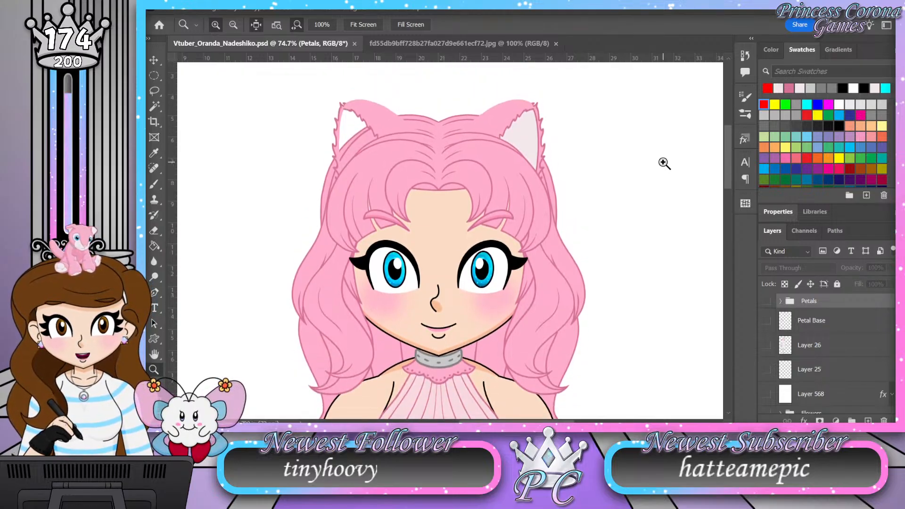
scroll(664, 164, "down", 2)
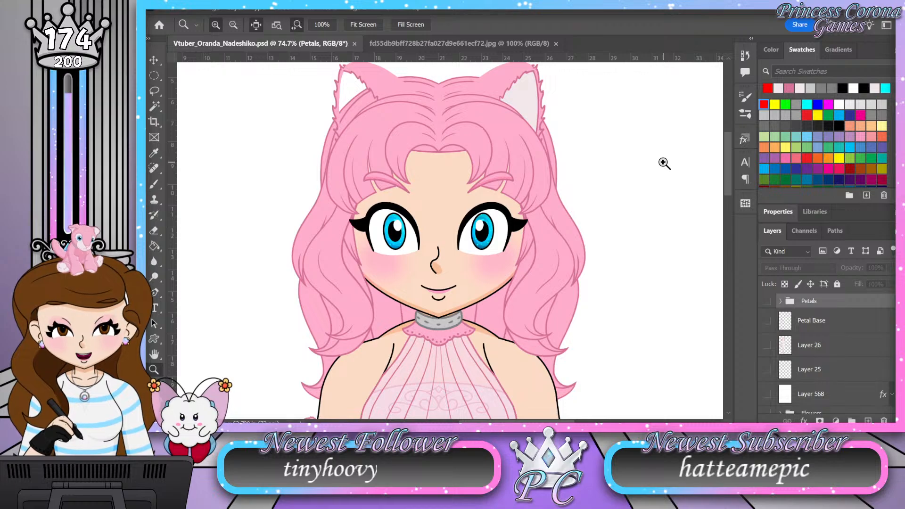
scroll(664, 163, "down", 7)
scroll(664, 163, "down", 8)
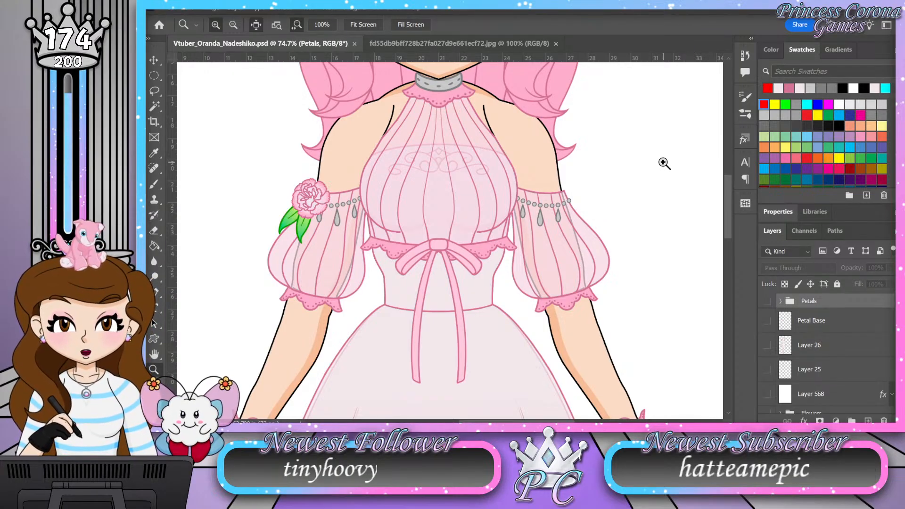
scroll(659, 160, "up", 1)
scroll(660, 161, "down", 2)
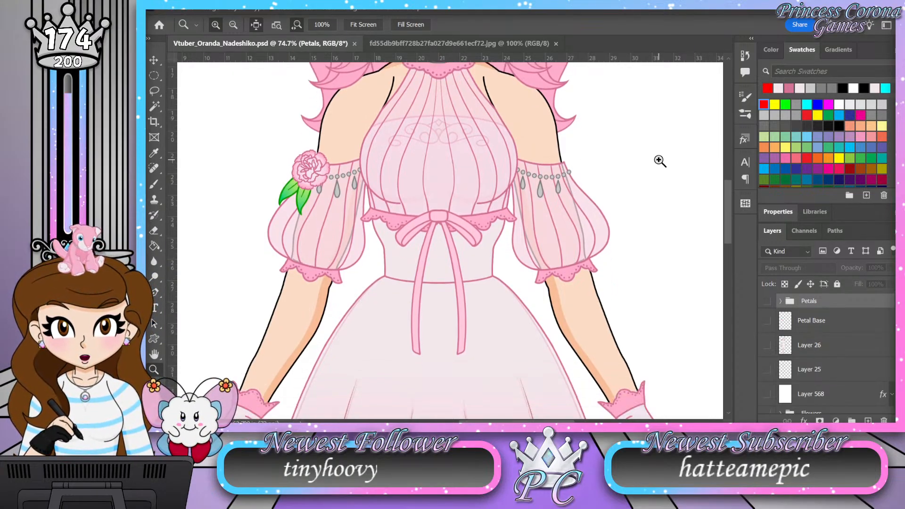
scroll(660, 161, "up", 1)
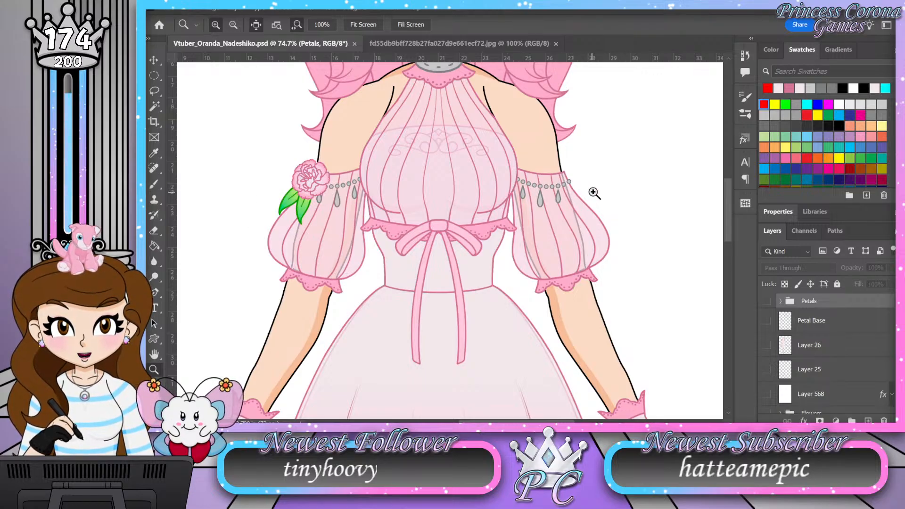
scroll(572, 184, "up", 1)
scroll(570, 216, "down", 3)
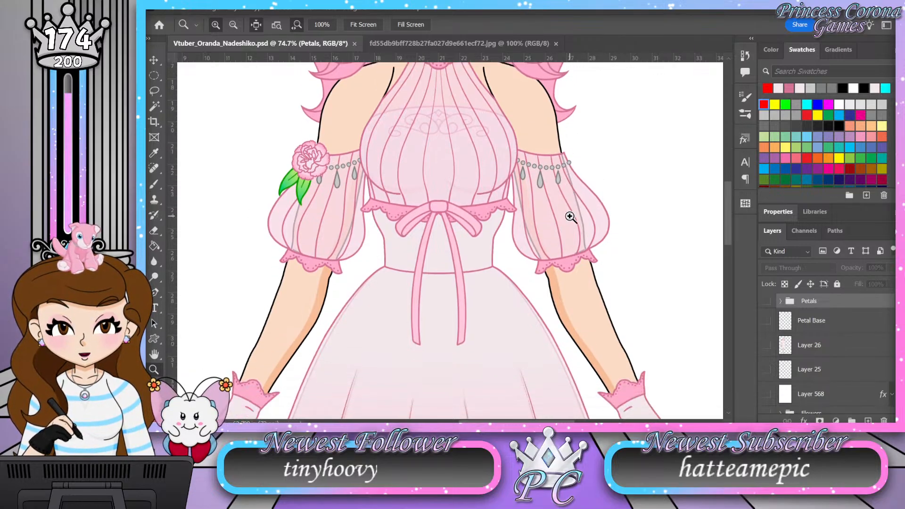
scroll(570, 216, "down", 2)
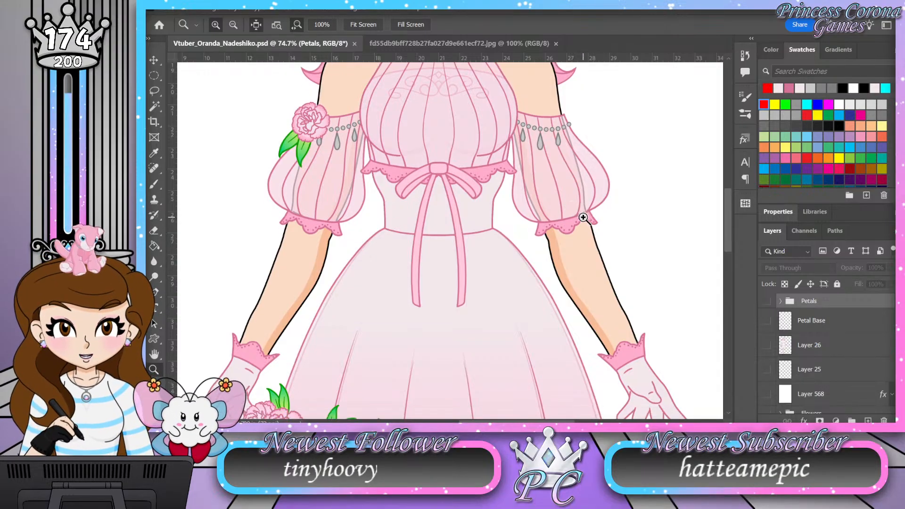
scroll(584, 217, "down", 3)
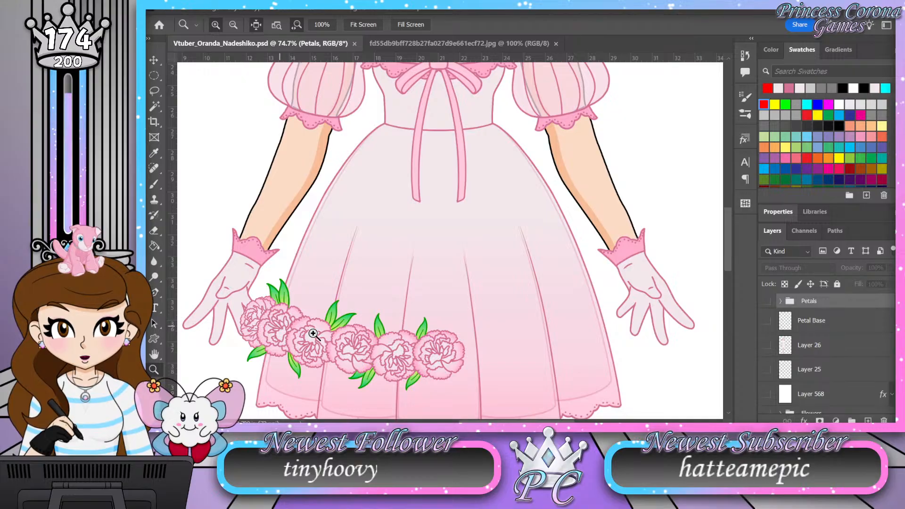
scroll(448, 321, "down", 10)
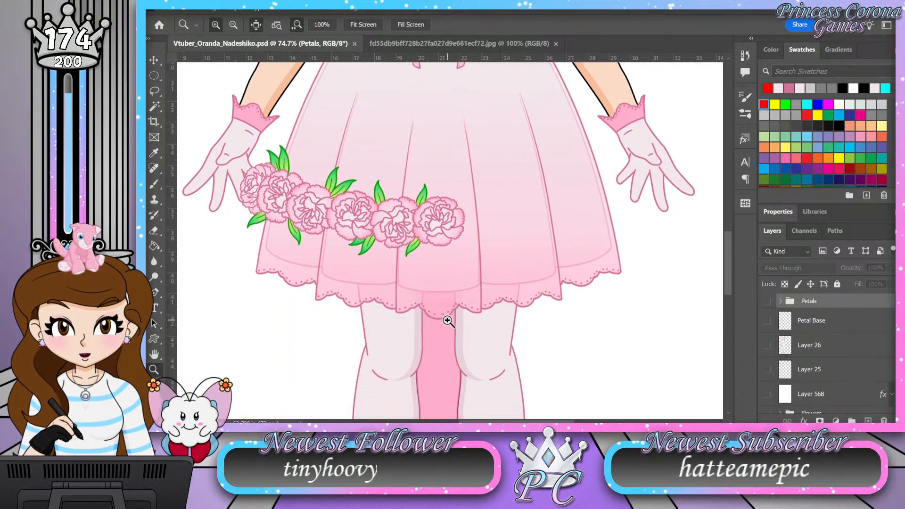
scroll(448, 321, "down", 8)
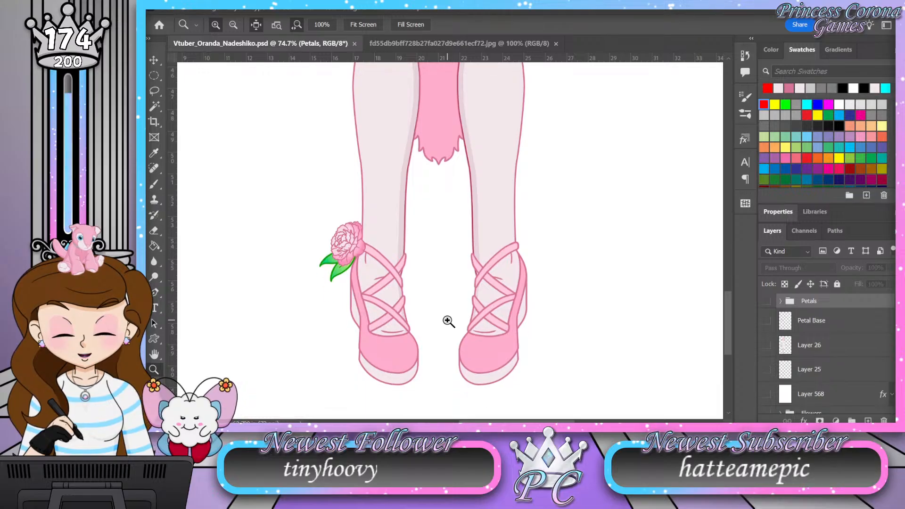
Step: Examine the character's head, hair and upper body at several magnifications
scroll(448, 321, "up", 9)
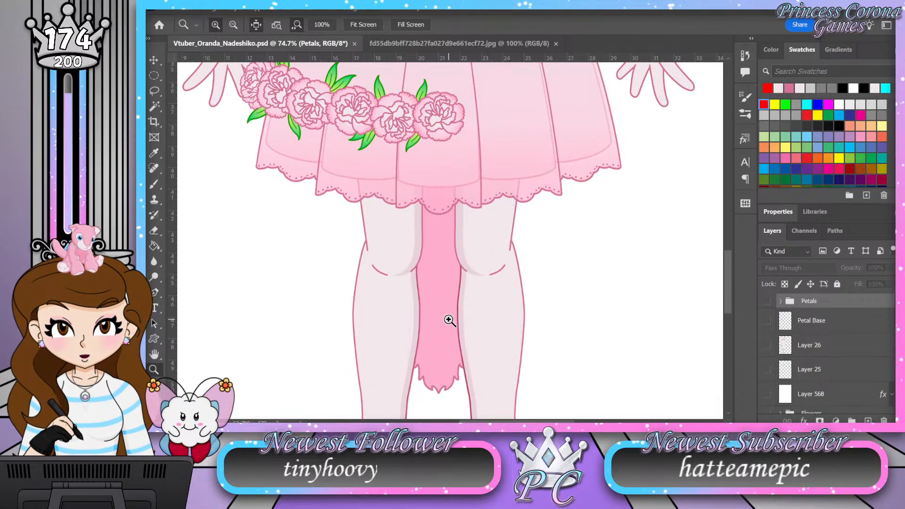
scroll(448, 320, "up", 10)
scroll(451, 320, "up", 11)
scroll(454, 318, "up", 6)
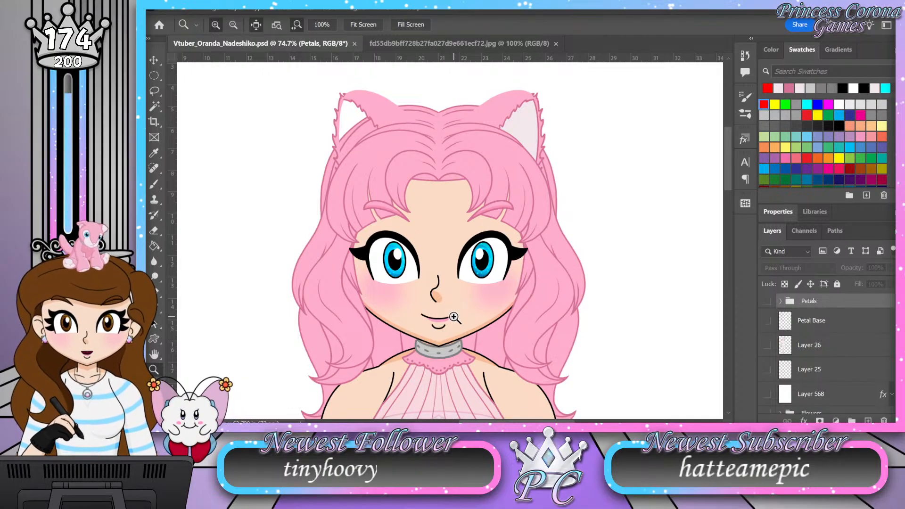
scroll(428, 196, "down", 3)
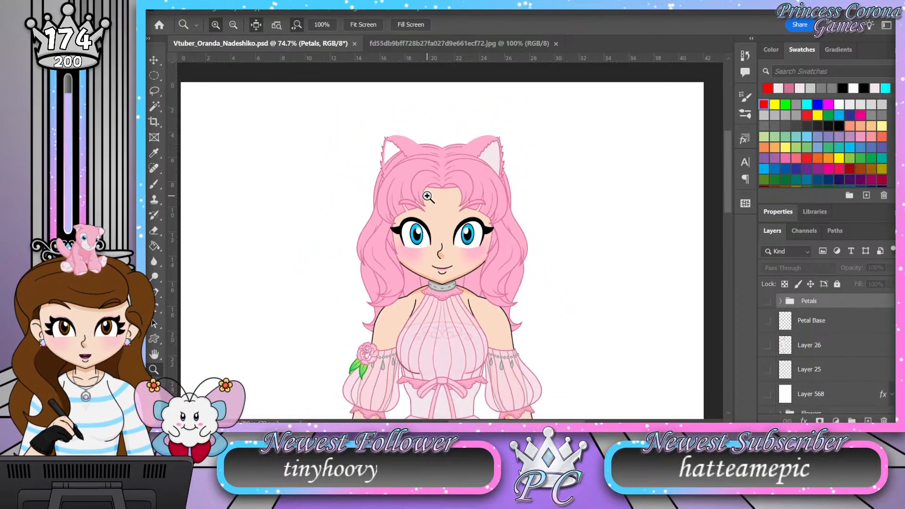
scroll(452, 344, "up", 2)
scroll(459, 335, "down", 1)
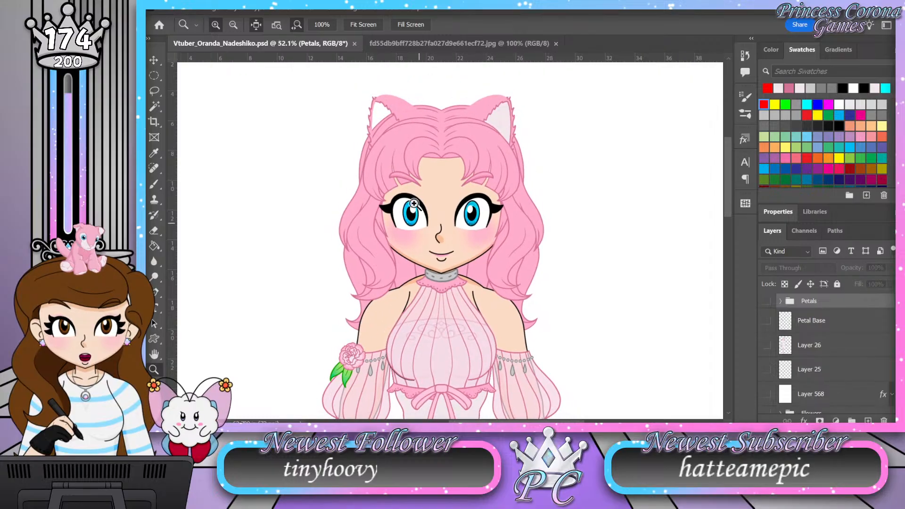
scroll(427, 140, "up", 1)
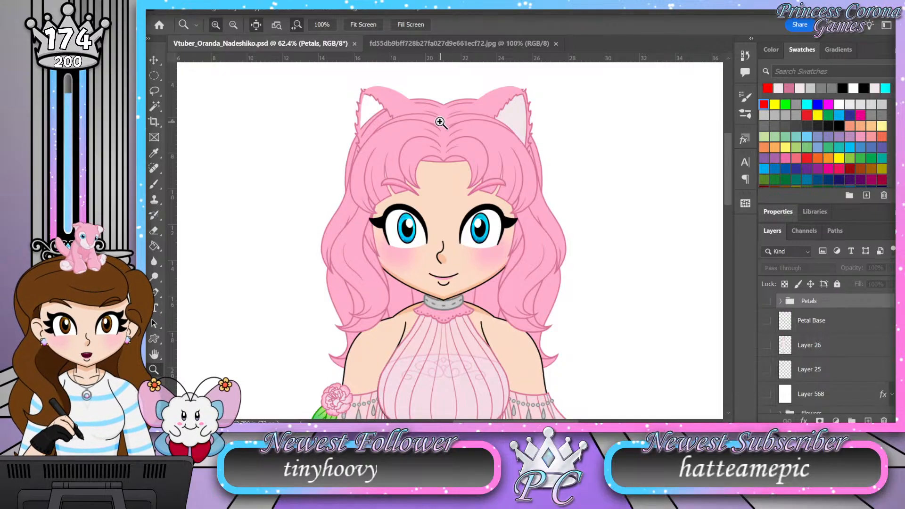
left_click_drag(441, 121, 430, 118)
scroll(445, 109, "up", 4)
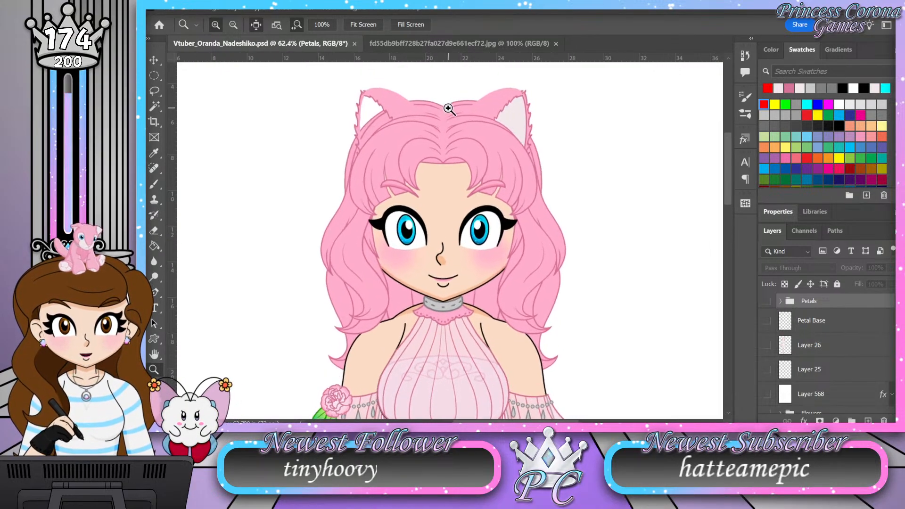
scroll(419, 128, "down", 1)
scroll(448, 121, "up", 1)
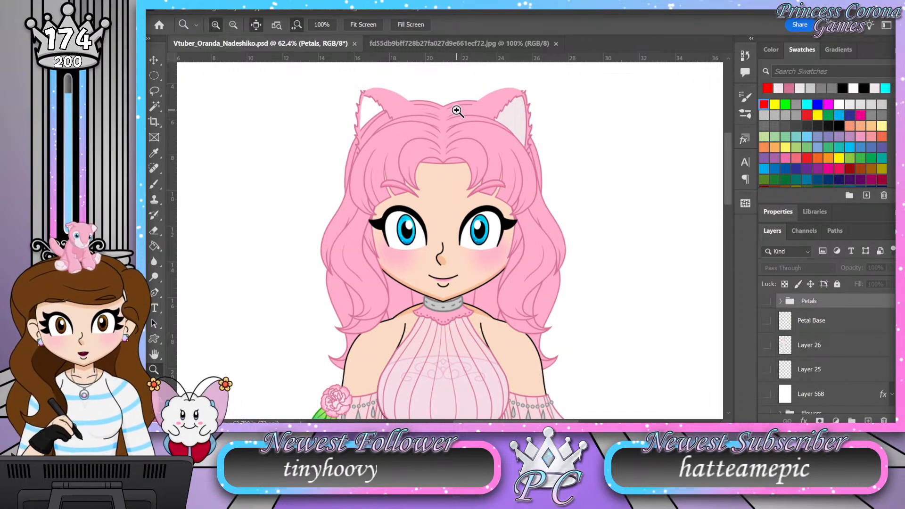
mouse_move(463, 107)
left_mouse_down()
mouse_move(432, 119)
mouse_move(440, 117)
left_mouse_up()
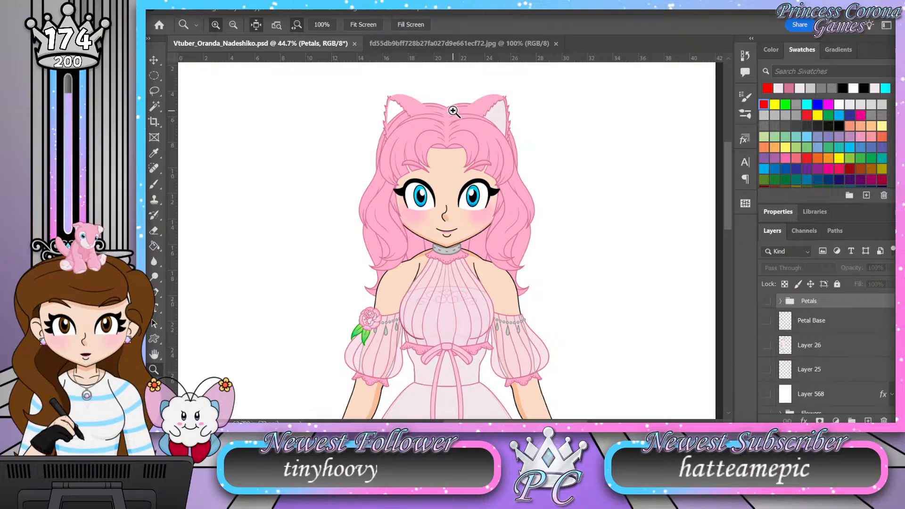
mouse_move(453, 98)
left_mouse_down()
mouse_move(445, 98)
mouse_move(460, 87)
mouse_move(452, 93)
left_mouse_up()
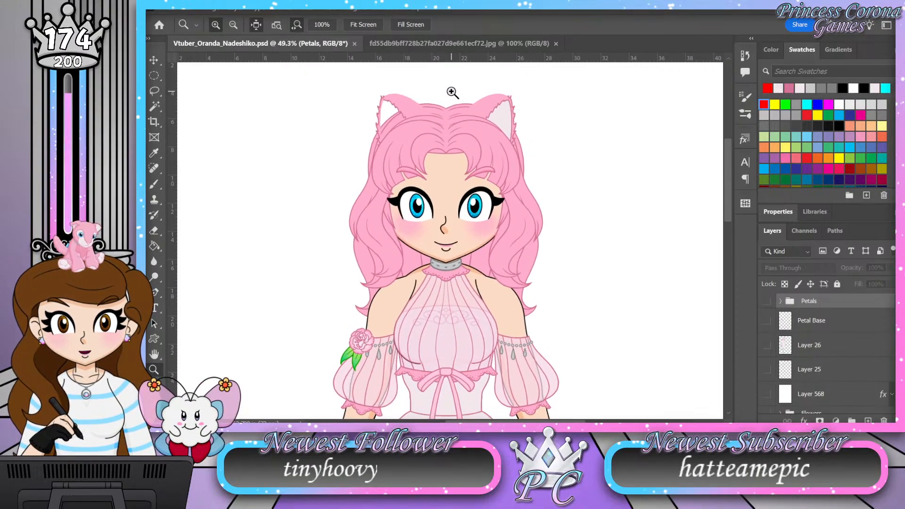
scroll(461, 123, "down", 3)
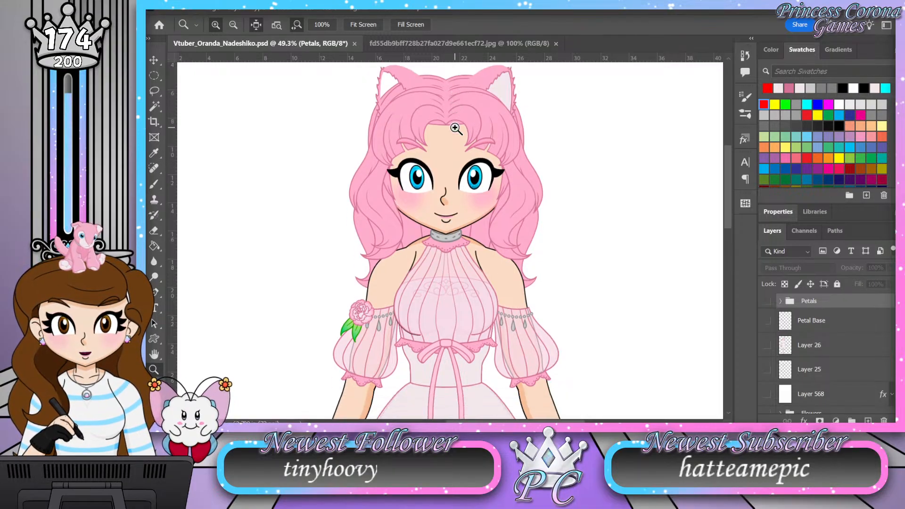
scroll(457, 125, "up", 2)
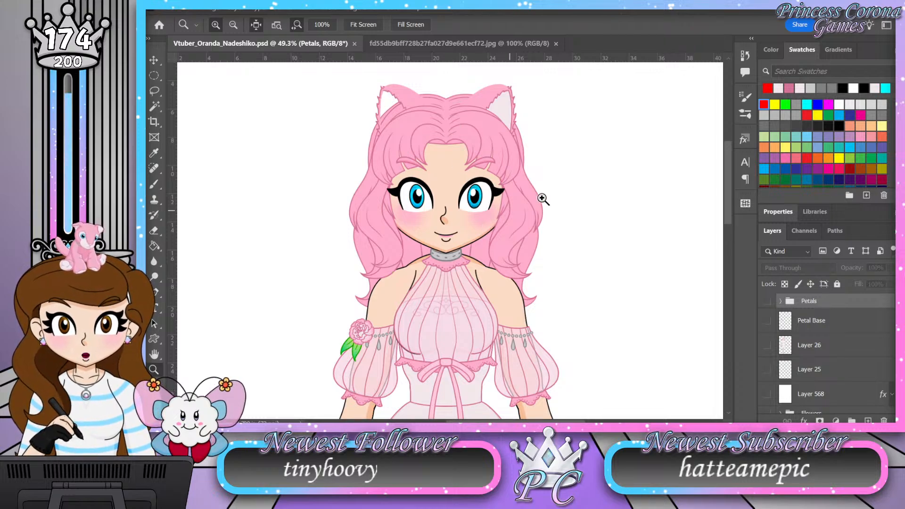
Step: Make the Petals layer group visible over the skirt
scroll(474, 276, "down", 3)
scroll(473, 277, "down", 3)
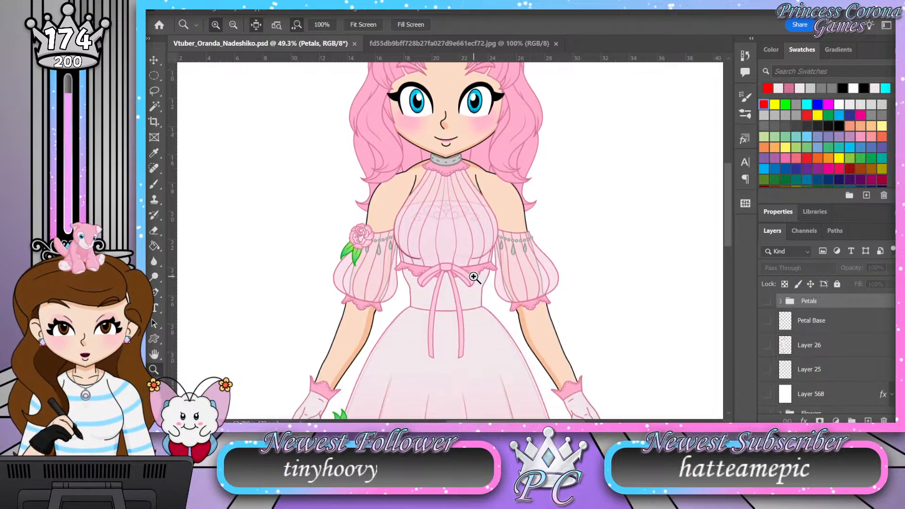
left_click(767, 302)
scroll(462, 264, "down", 3)
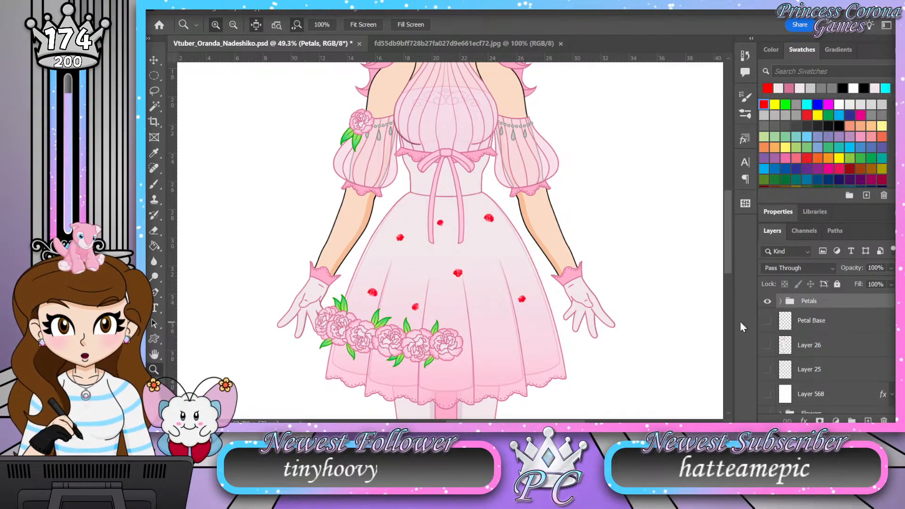
Step: Inspect the red petals scattered on the skirt up close and against the full figure
left_click_drag(511, 228, 494, 235)
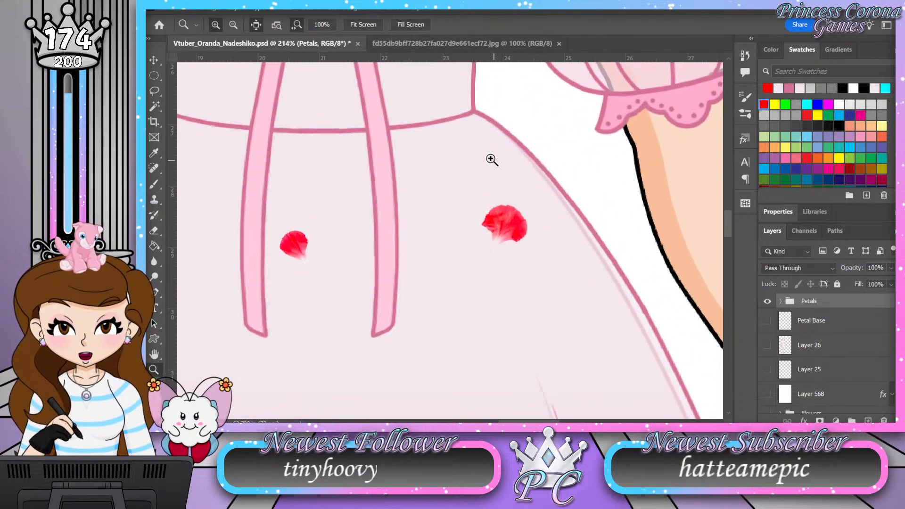
left_click_drag(491, 159, 465, 159)
left_click_drag(580, 377, 624, 374)
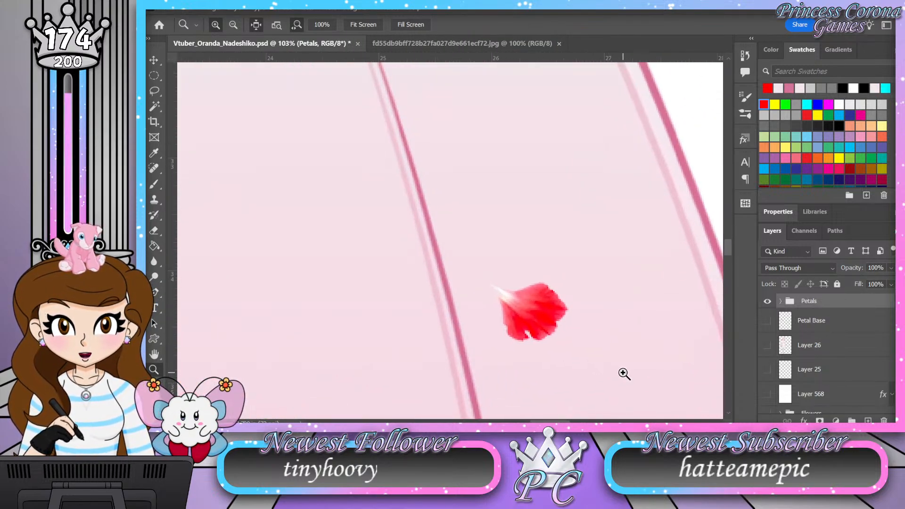
left_click_drag(580, 299, 554, 270)
left_click_drag(255, 315, 336, 269)
mouse_move(303, 228)
left_mouse_down()
mouse_move(321, 228)
mouse_move(329, 192)
mouse_move(298, 235)
mouse_move(289, 227)
left_mouse_up()
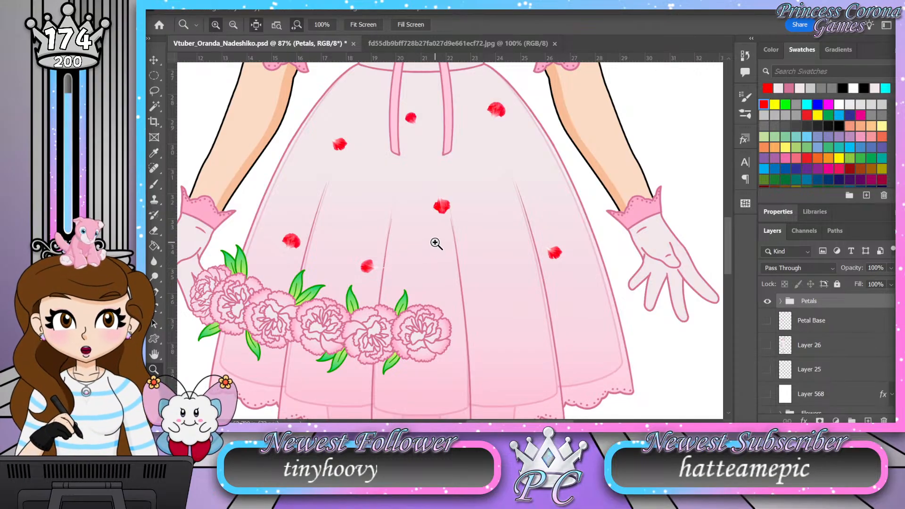
left_click_drag(466, 315, 418, 288)
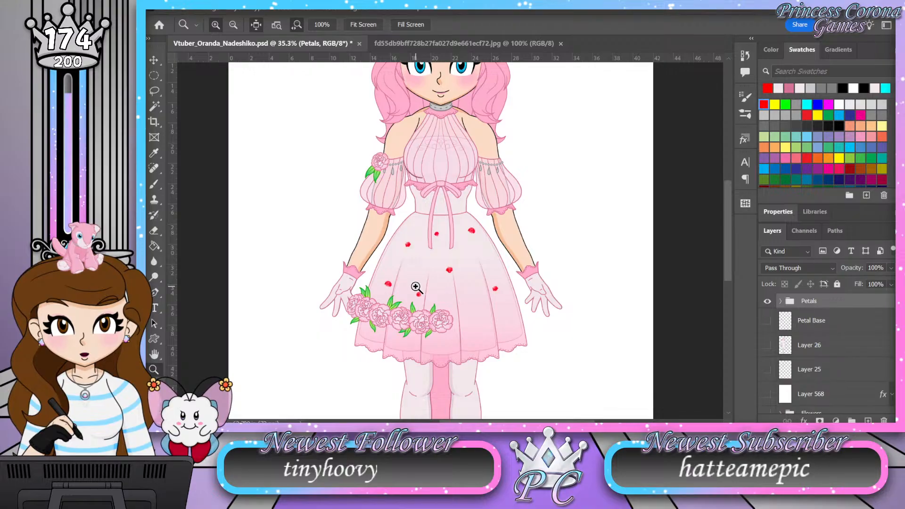
scroll(416, 287, "up", 5)
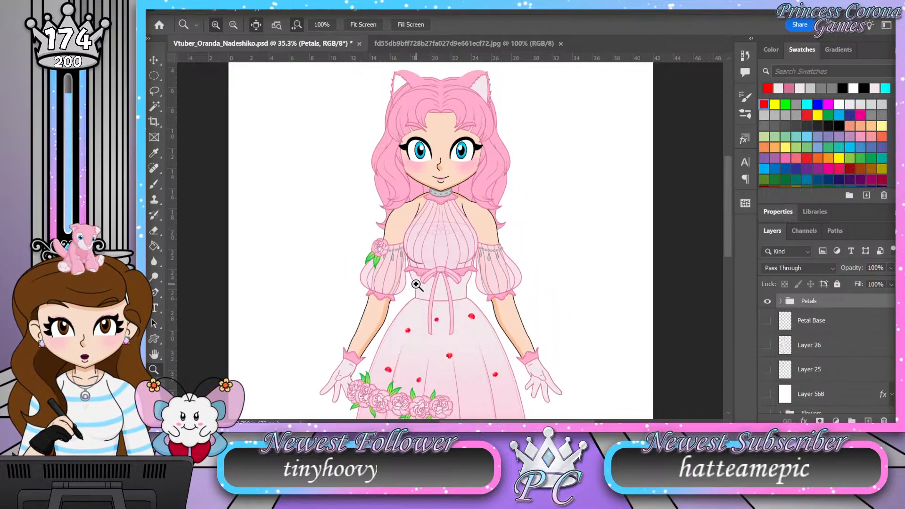
scroll(417, 285, "down", 4)
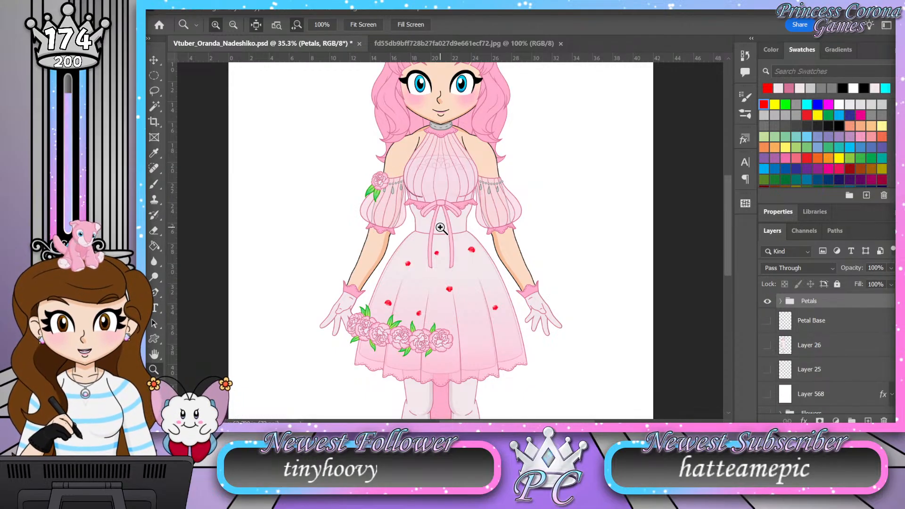
left_click_drag(433, 223, 414, 222)
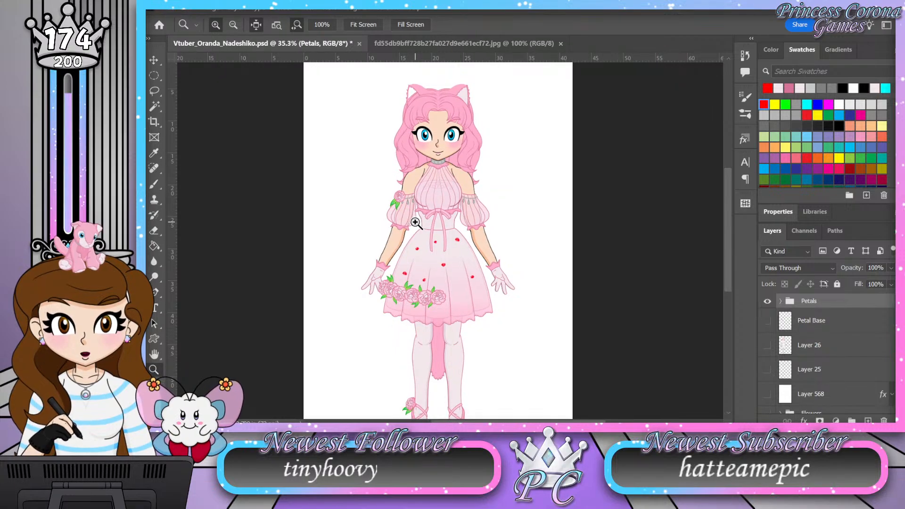
scroll(437, 214, "down", 3)
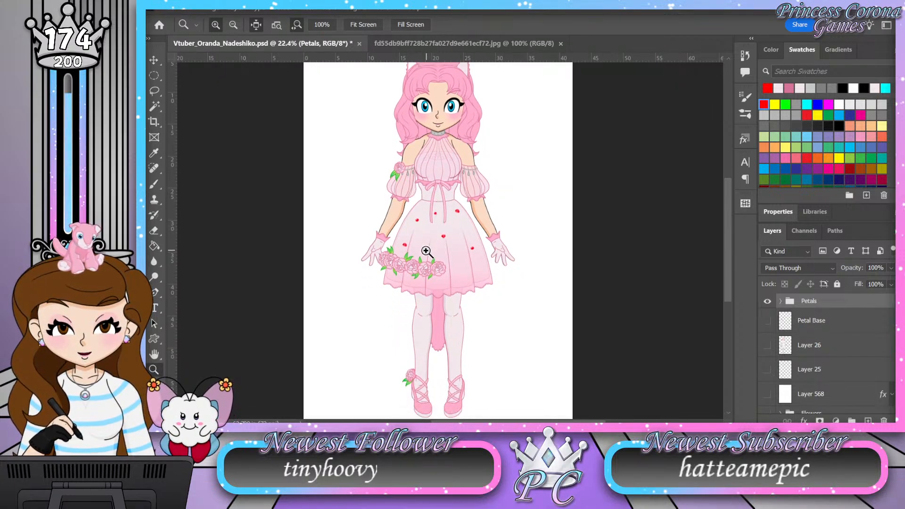
Step: Examine the artwork up close, from the skirt's petals and flowers over the beaded sleeve trim to the face and cat ears
left_click_drag(421, 261, 453, 258)
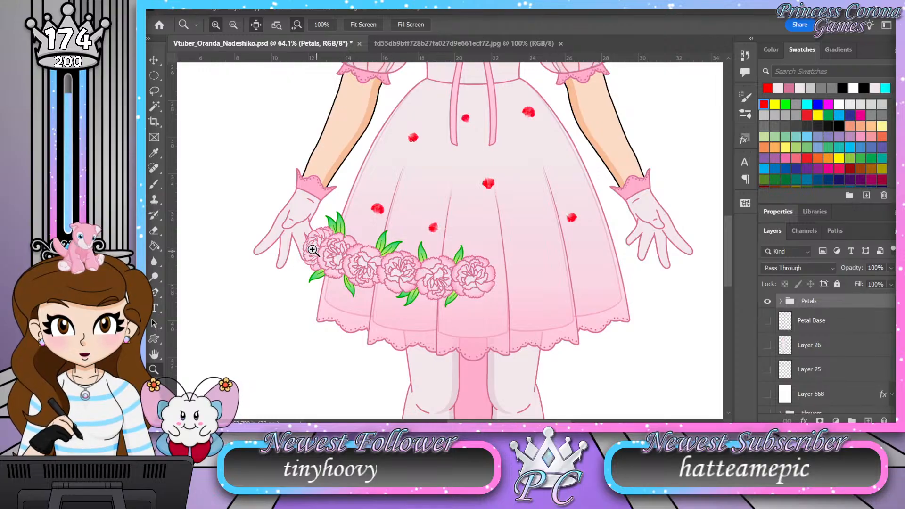
scroll(447, 272, "up", 4)
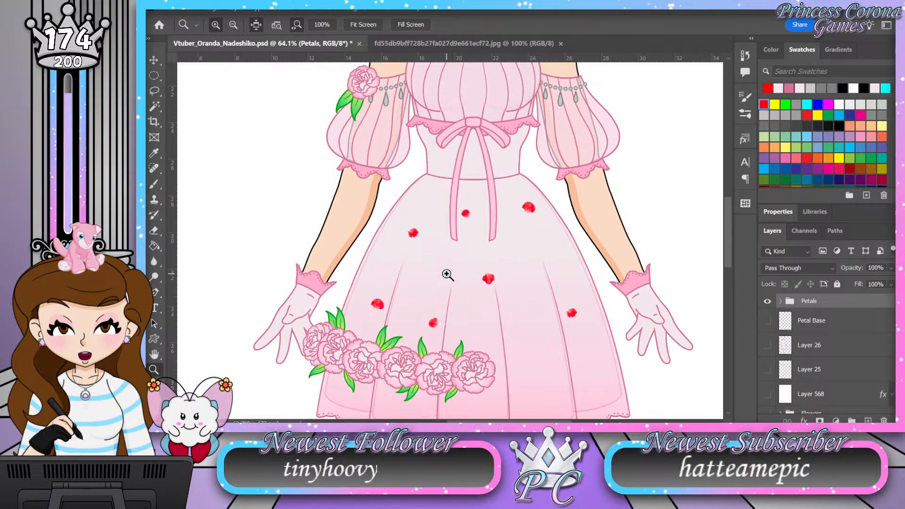
scroll(447, 274, "up", 3)
scroll(437, 236, "up", 4)
scroll(428, 206, "up", 1)
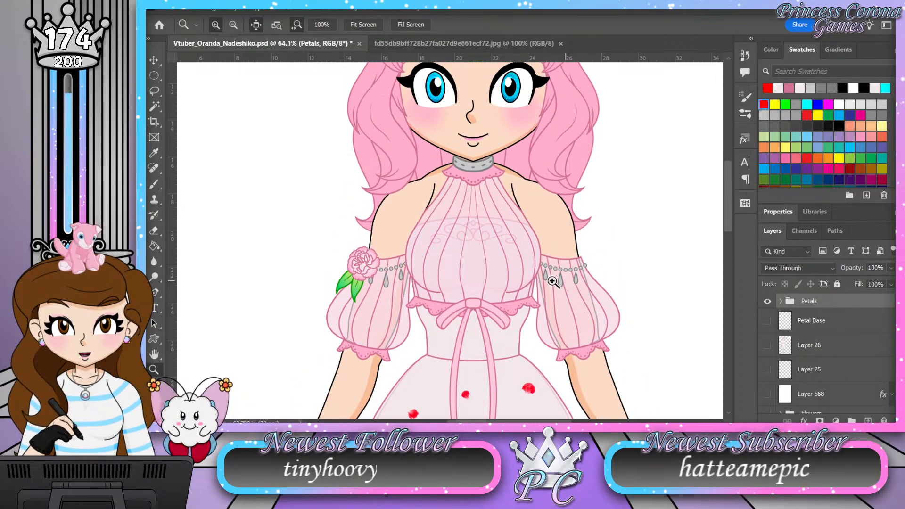
left_click_drag(580, 282, 630, 273)
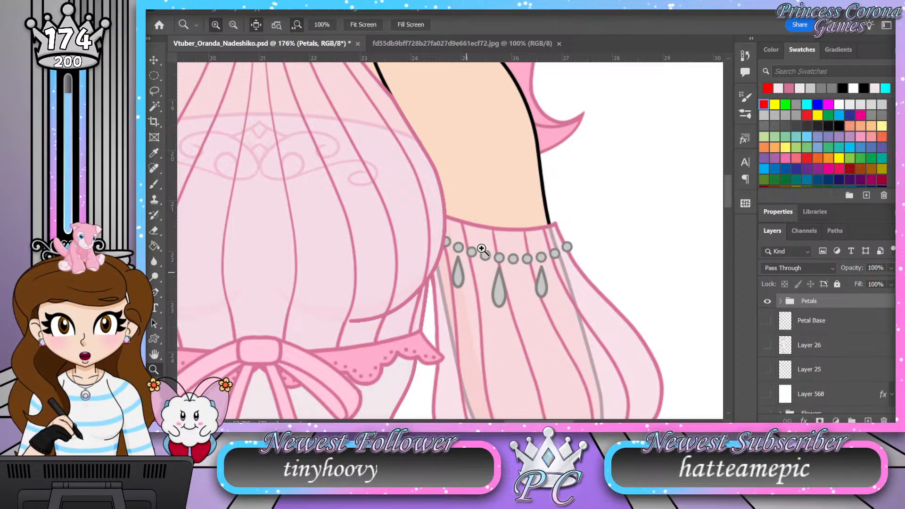
left_click_drag(570, 241, 537, 239)
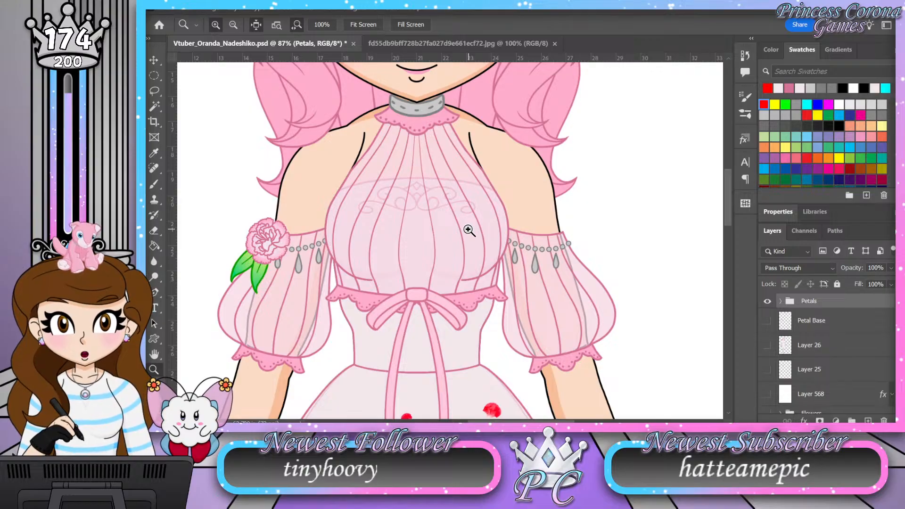
scroll(469, 230, "up", 5)
scroll(470, 230, "up", 4)
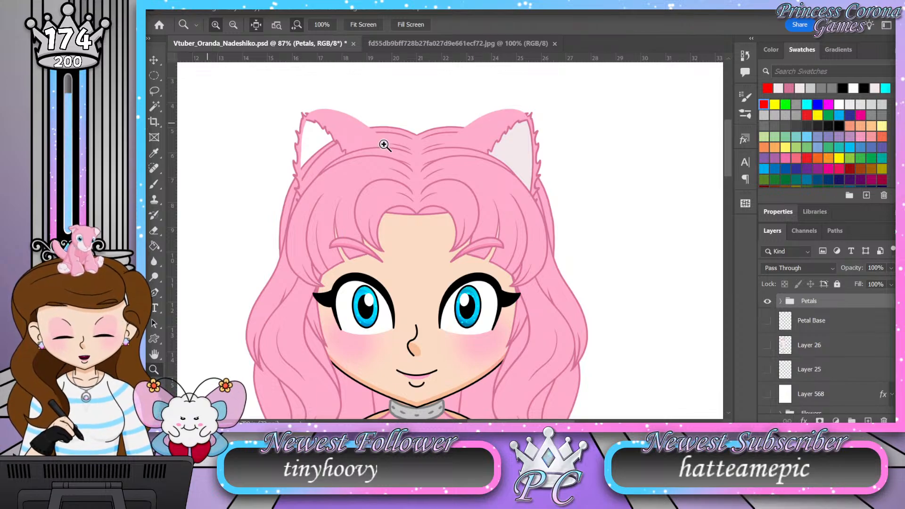
Step: Expand the Front Head, Cat Ears and Ear L groups, and toggle Group 6 off and on to compare the ears
scroll(825, 344, "down", 2)
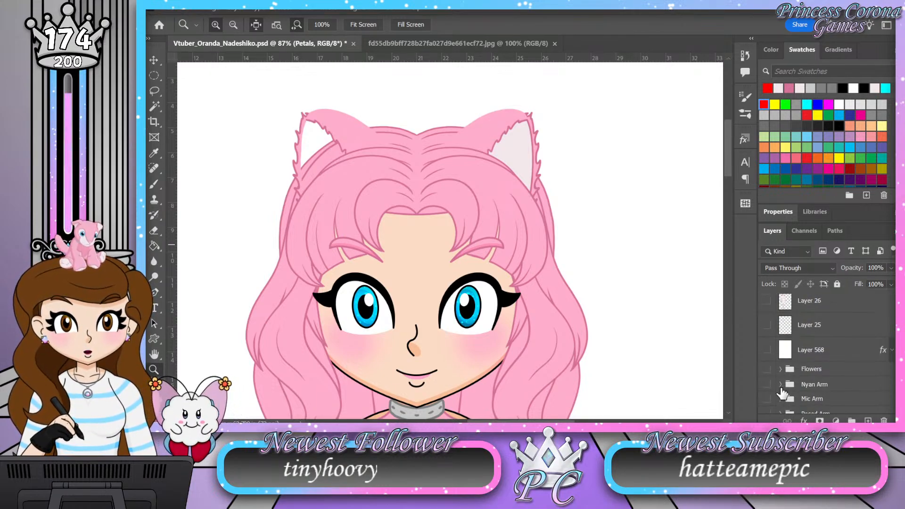
scroll(781, 391, "down", 4)
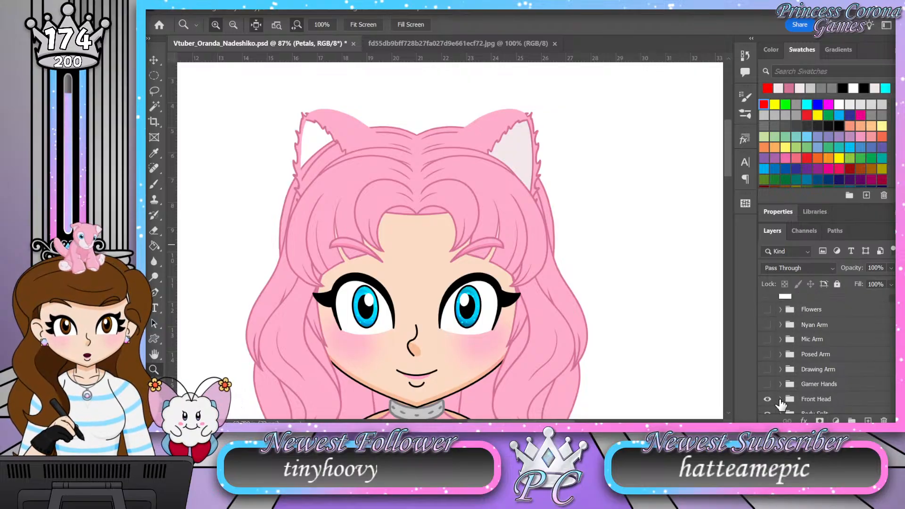
left_click(780, 399)
scroll(783, 396, "down", 6)
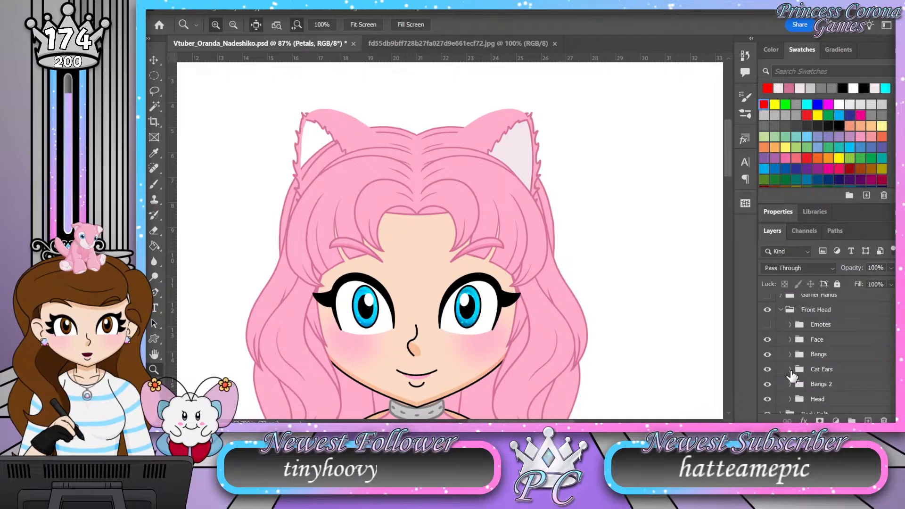
left_click(791, 371)
scroll(791, 372, "down", 1)
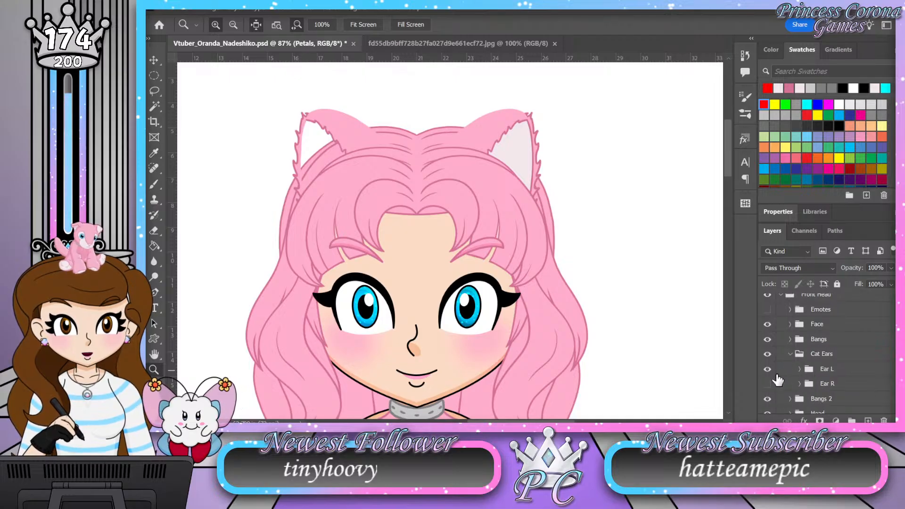
left_click(800, 369)
scroll(800, 369, "down", 1)
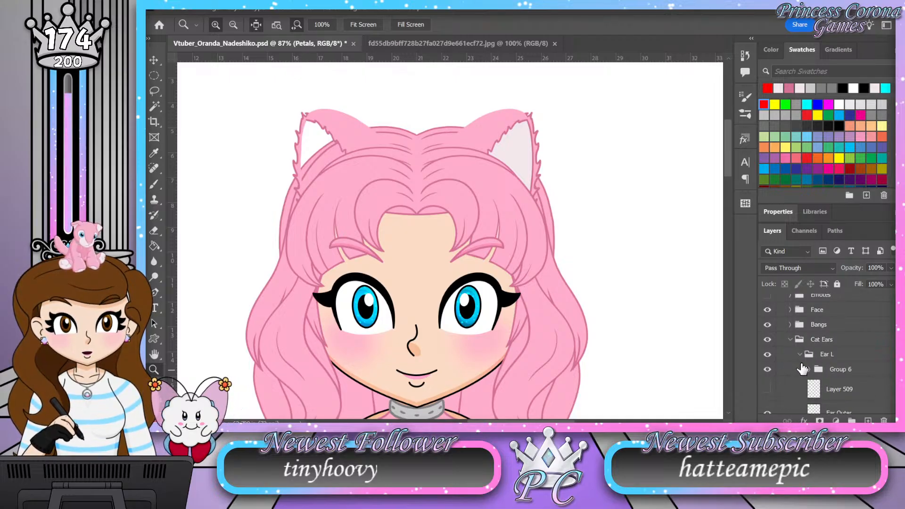
left_click(768, 371)
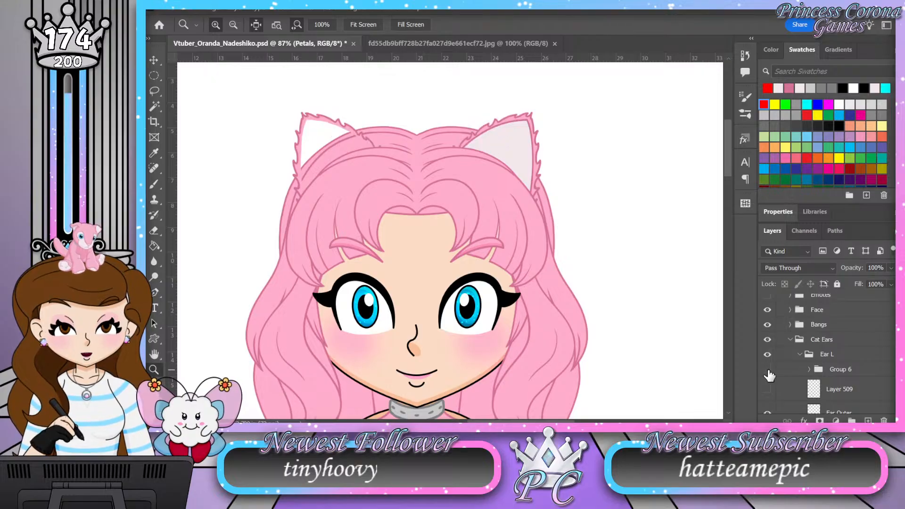
left_click(768, 371)
Step: Toggle the Color Angle layer inside Group 6 off and back on to compare the folded ear's coloring, leaving the group collapsed
left_click(809, 370)
scroll(781, 377, "down", 3)
left_click(768, 370)
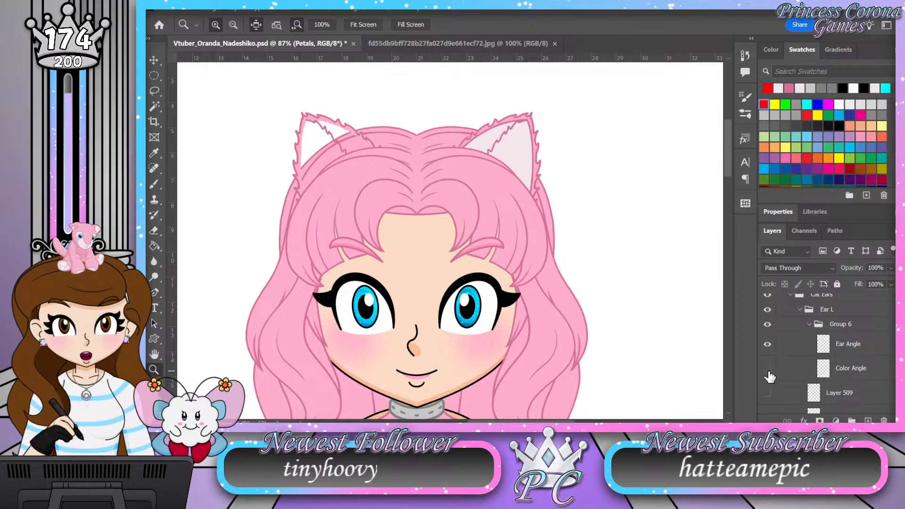
left_click(768, 370)
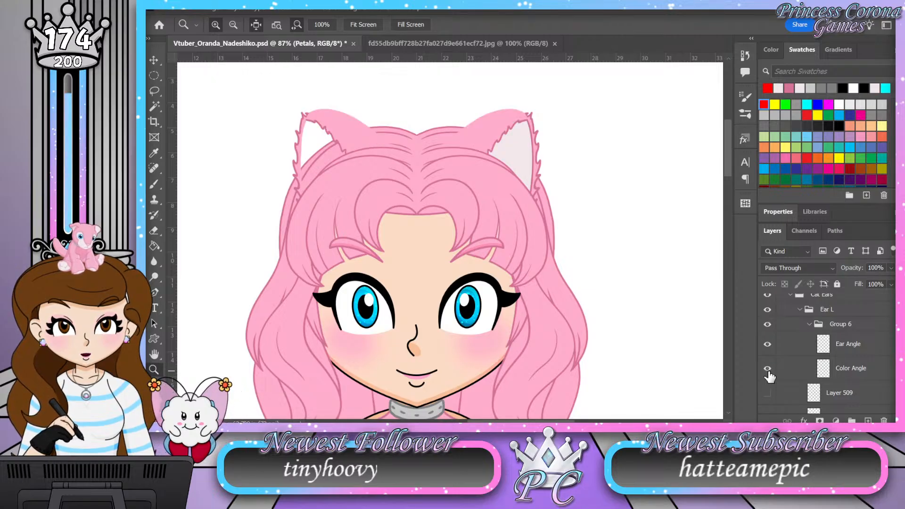
left_click(809, 324)
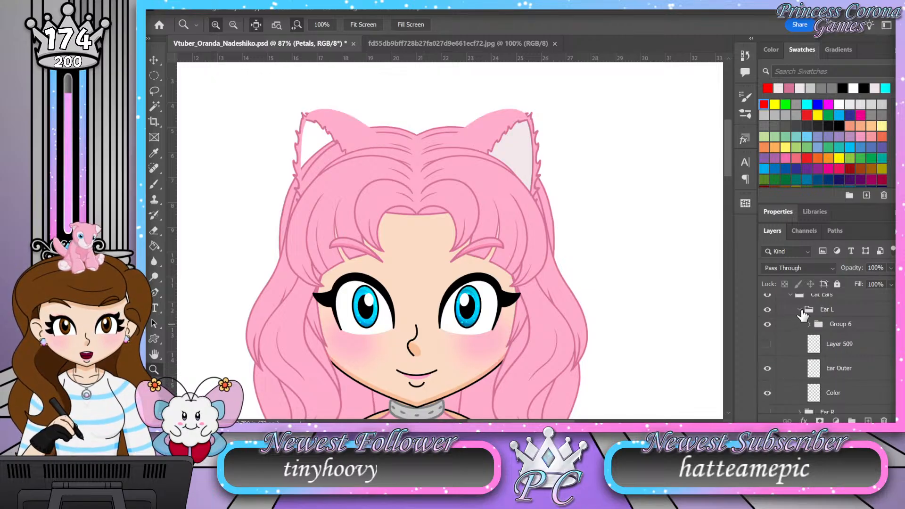
Step: Make Layer 509 in the Ear L group visible and inspect the cat ears at several magnifications
left_click(768, 344)
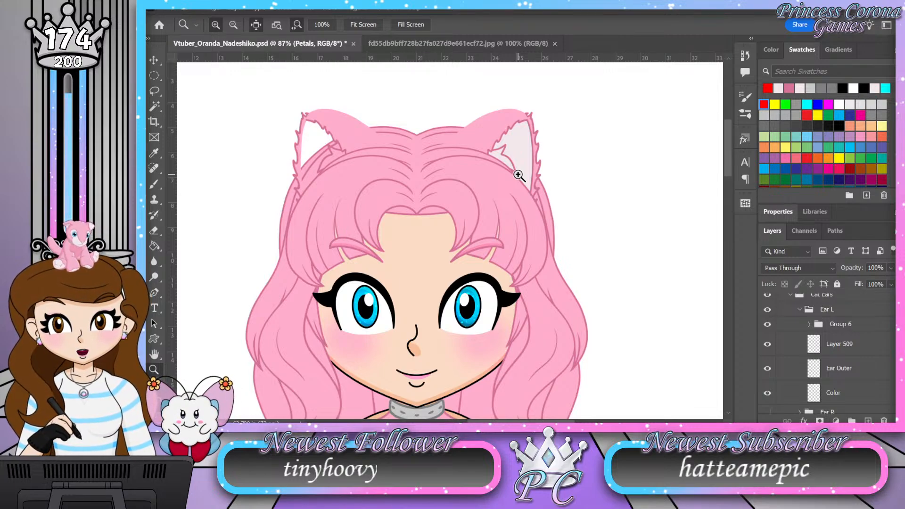
left_click(523, 143)
left_click_drag(542, 137, 530, 138)
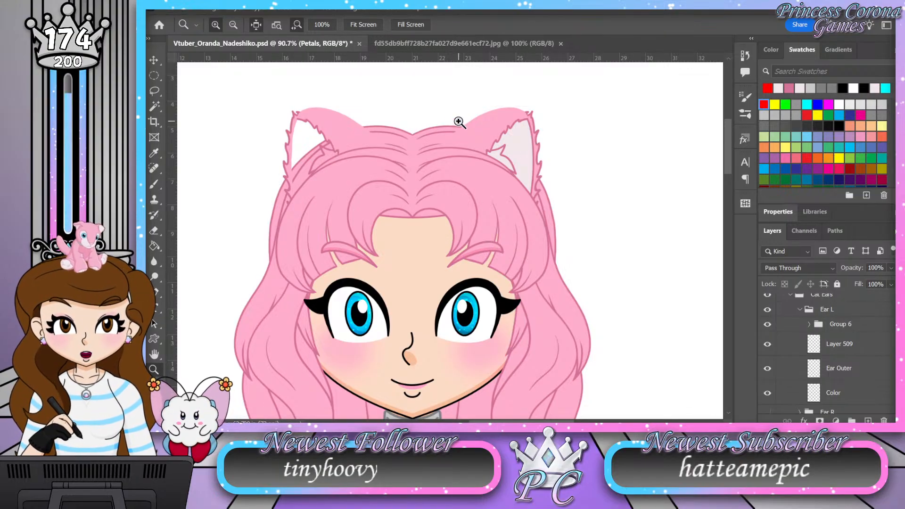
left_click_drag(461, 124, 442, 168)
left_click_drag(487, 106, 491, 104)
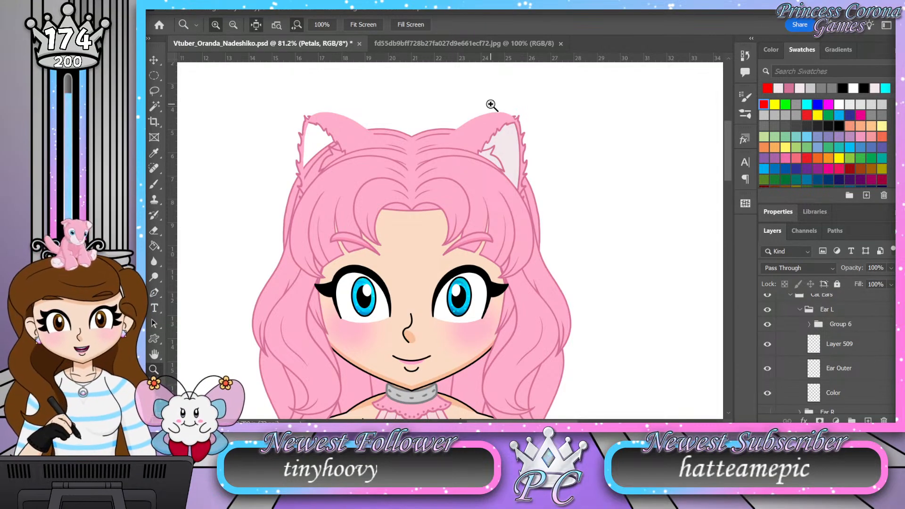
Step: Collapse the Ear L, Cat Ears and Front Head layer groups
left_click(801, 310)
scroll(793, 347, "up", 1)
left_click(791, 325)
scroll(796, 366, "up", 2)
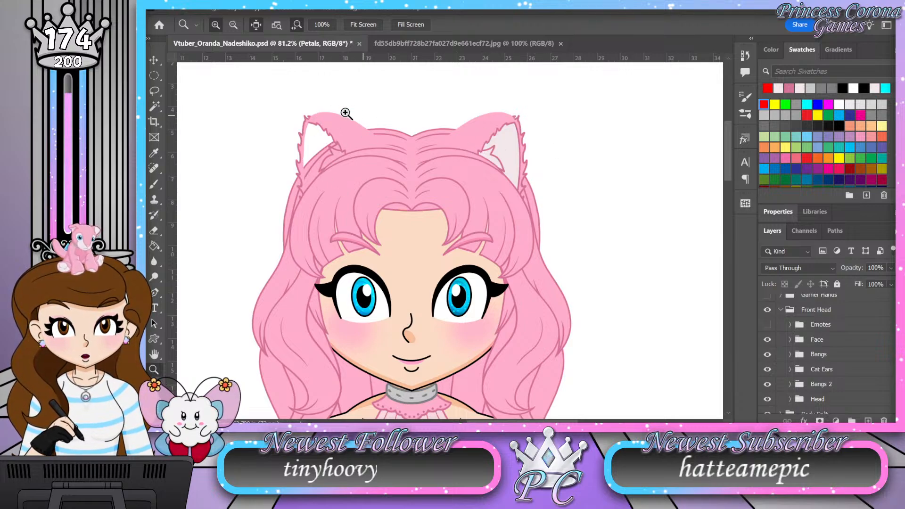
scroll(774, 358, "up", 1)
left_click(781, 325)
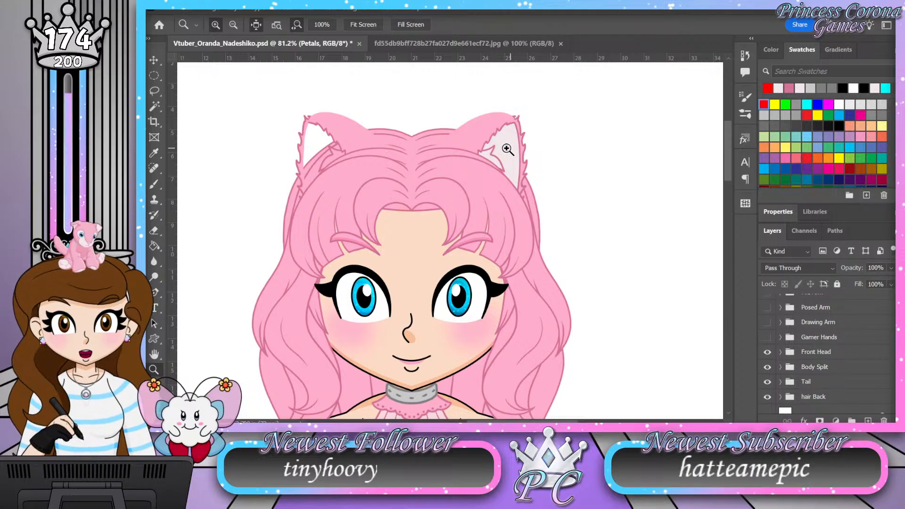
Step: Examine the character from the cat ears down over the bodice and sleeves to the petals on the skirt
left_click_drag(507, 150, 499, 149)
left_click_drag(415, 266, 435, 269)
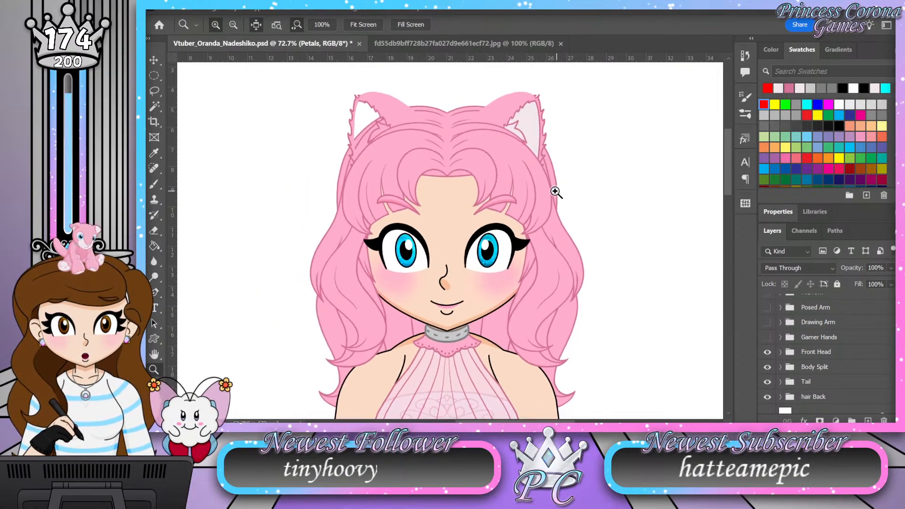
scroll(519, 176, "down", 5)
scroll(480, 161, "down", 3)
left_click_drag(480, 162, 458, 160)
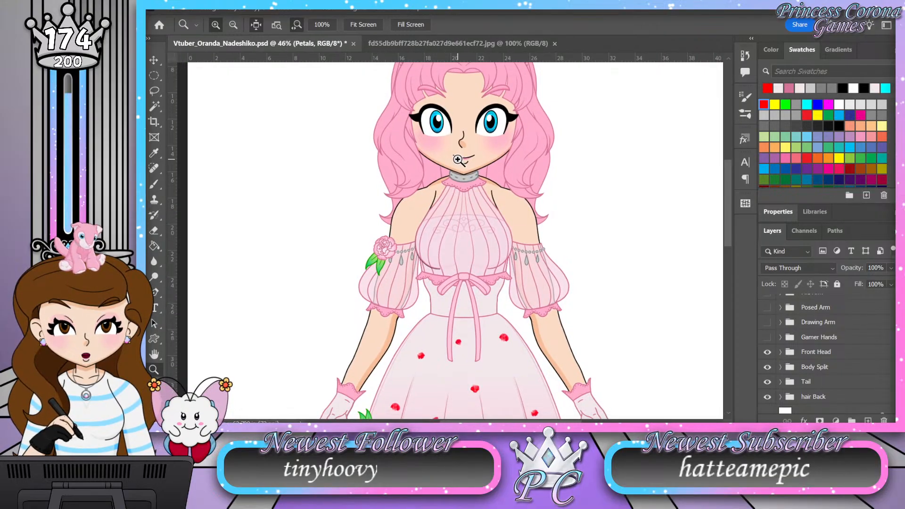
scroll(457, 160, "down", 1)
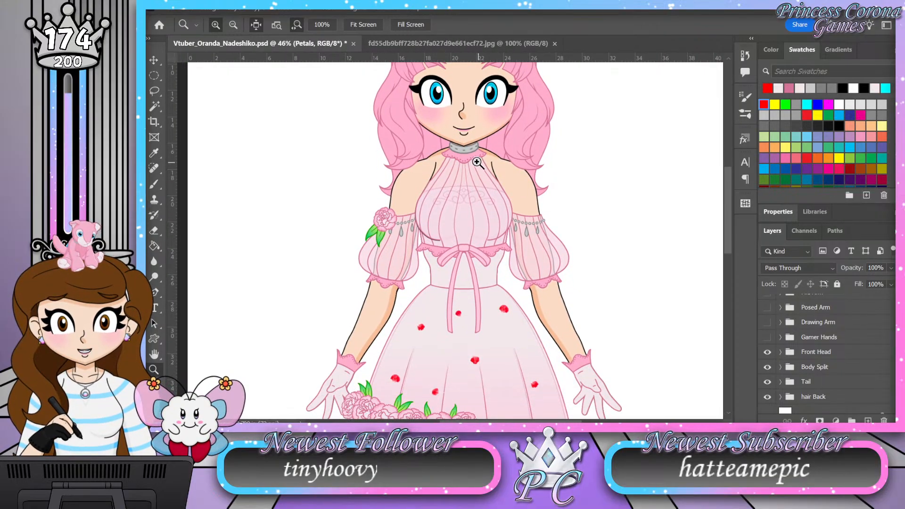
Step: Make the Gamer Hands layer group visible and expand it to reach its Controller subgroup
scroll(792, 384, "up", 3)
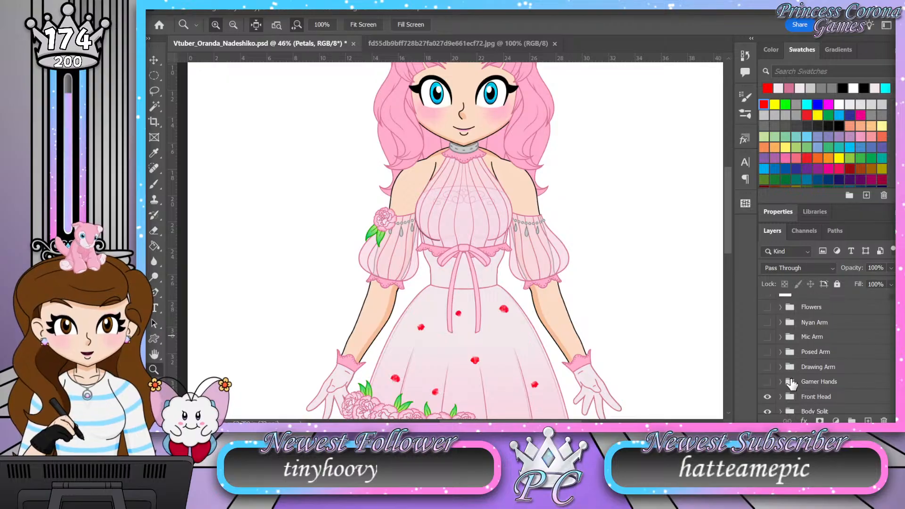
left_click(766, 382)
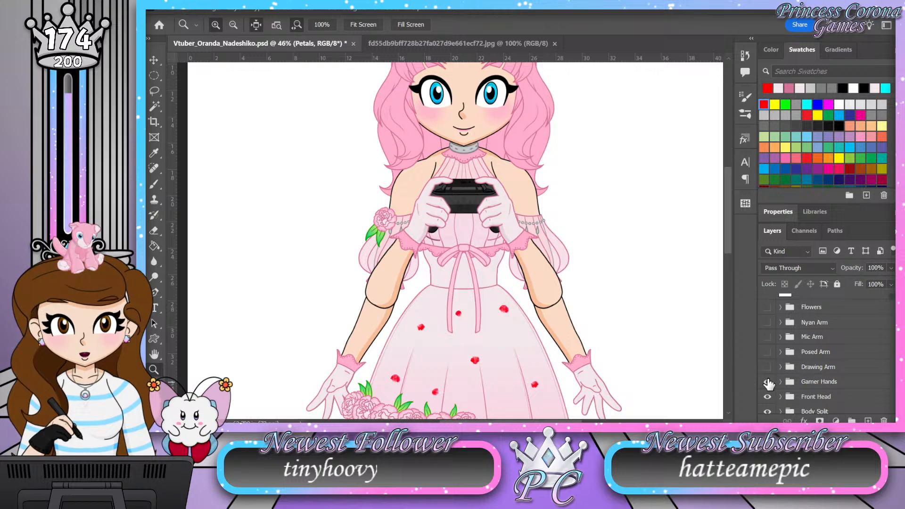
left_click(781, 382)
scroll(804, 365, "down", 1)
scroll(801, 377, "down", 2)
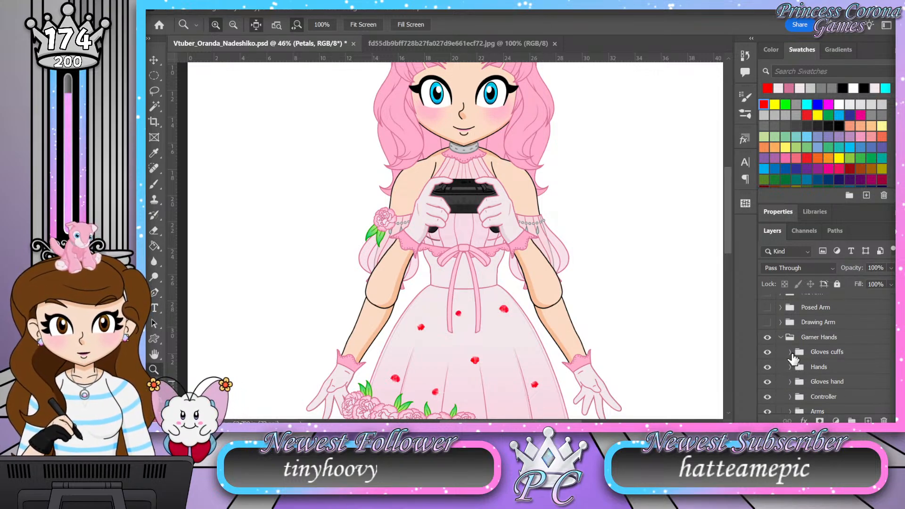
scroll(791, 387, "down", 3)
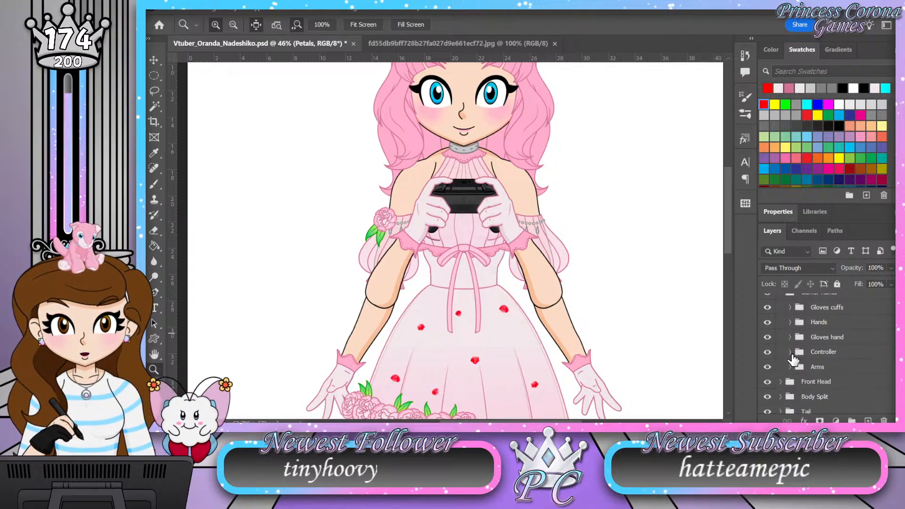
Step: Expand the Controller group and toggle the Xbox Controller, PS5 and Nintendo Switch groups to compare the controllers in her hands
left_click(791, 353)
left_click(767, 368)
left_click(767, 382)
left_click(768, 352)
left_click(767, 367)
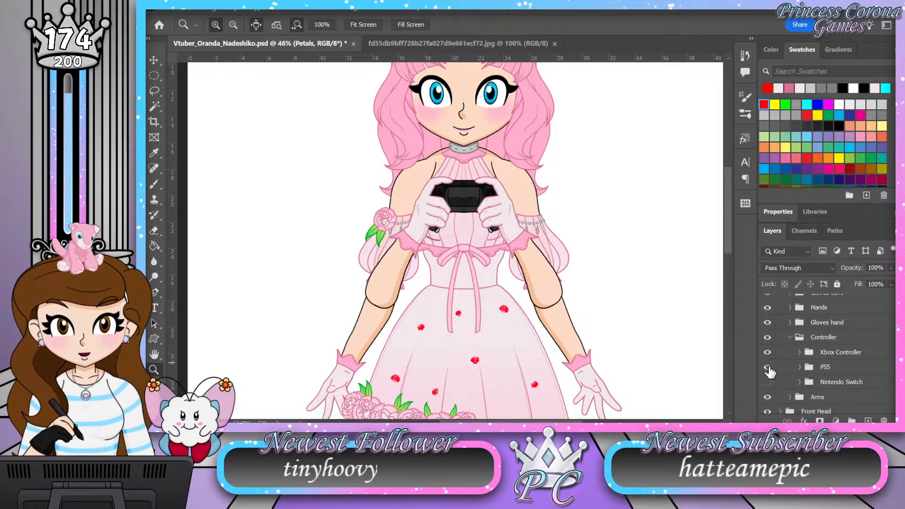
left_click(768, 368)
left_click(768, 382)
left_click(767, 352)
left_click(768, 367)
Step: Collapse the Controller and Gamer Hands layer groups
left_click(790, 338)
scroll(800, 371, "up", 2)
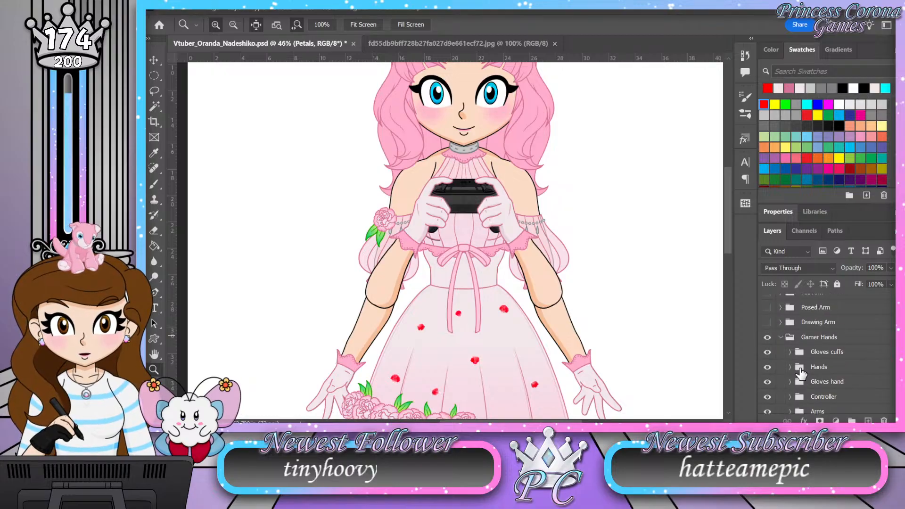
left_click(780, 338)
scroll(784, 359, "up", 1)
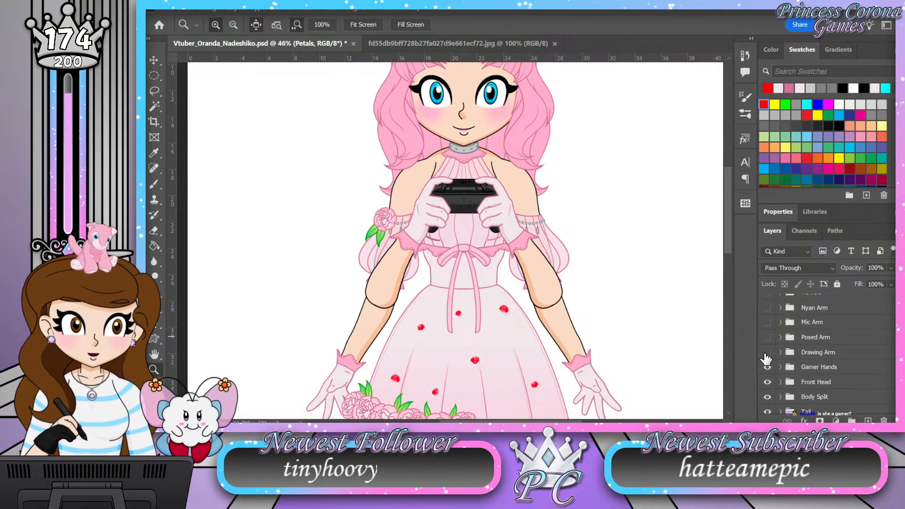
Step: Show the Drawing Arm group in place of Gamer Hands and inspect the pen-holding hand up close
left_click(767, 353)
left_click(767, 368)
left_click(466, 193)
left_click_drag(439, 188, 422, 188)
left_click_drag(477, 183, 471, 181)
left_click_drag(415, 187, 421, 184)
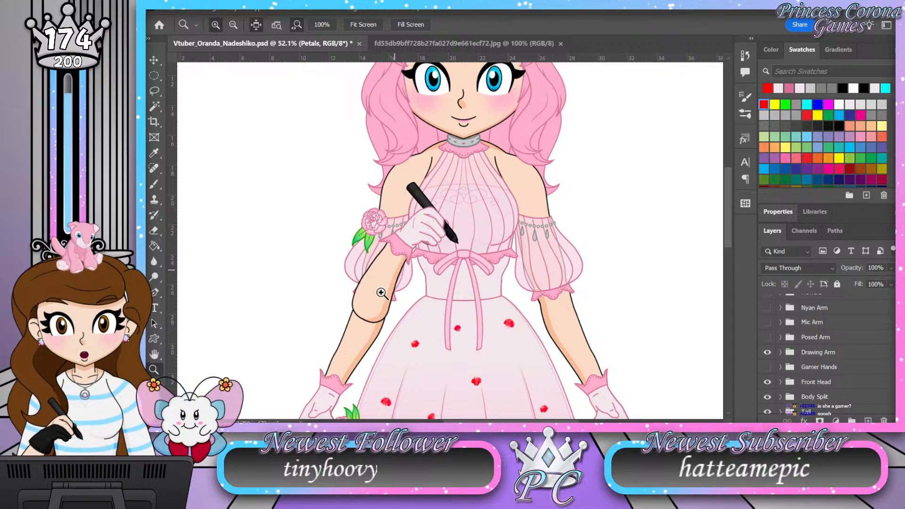
Step: View the pen-holding pose against more of the figure, and hide the Drawing Arm group
left_click_drag(485, 204, 474, 205)
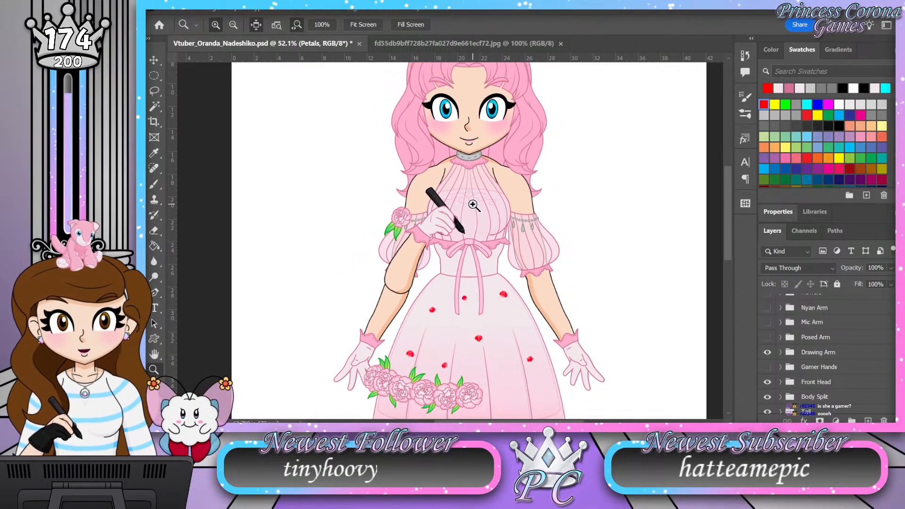
scroll(468, 211, "up", 1)
scroll(469, 211, "up", 2)
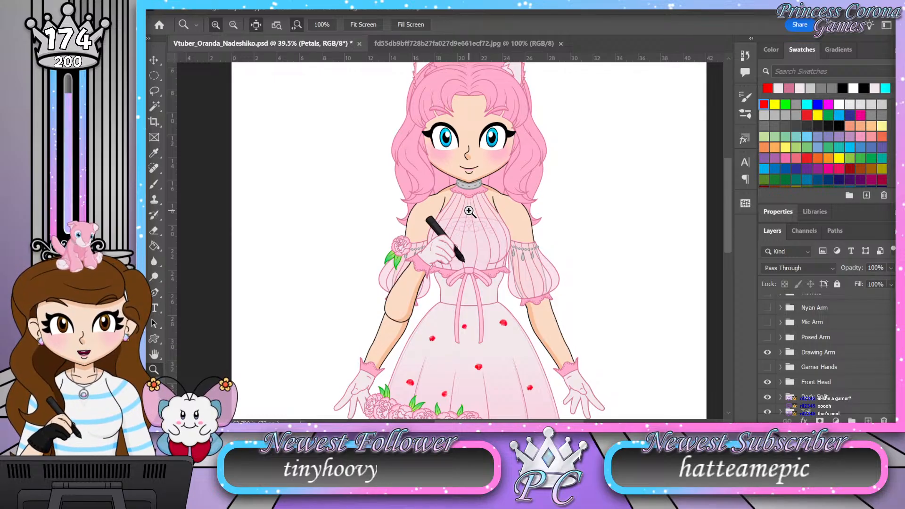
left_click_drag(467, 212, 461, 213)
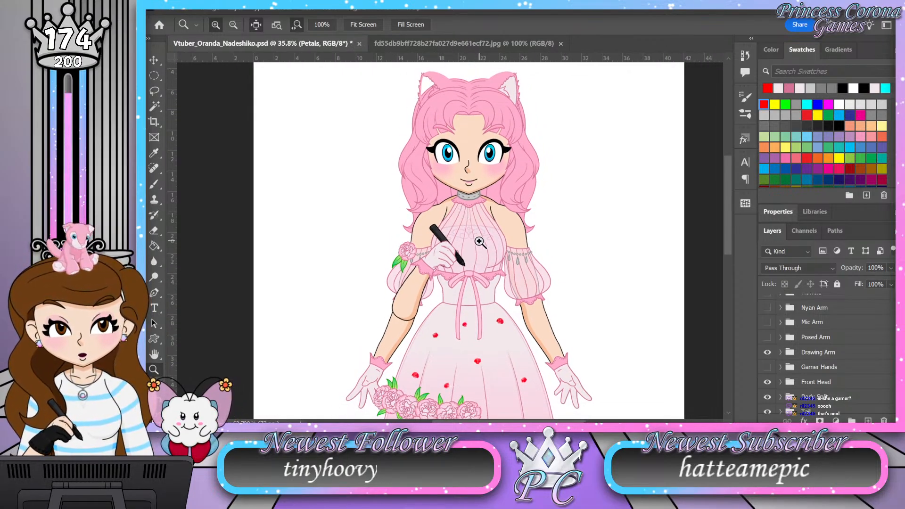
left_click(768, 352)
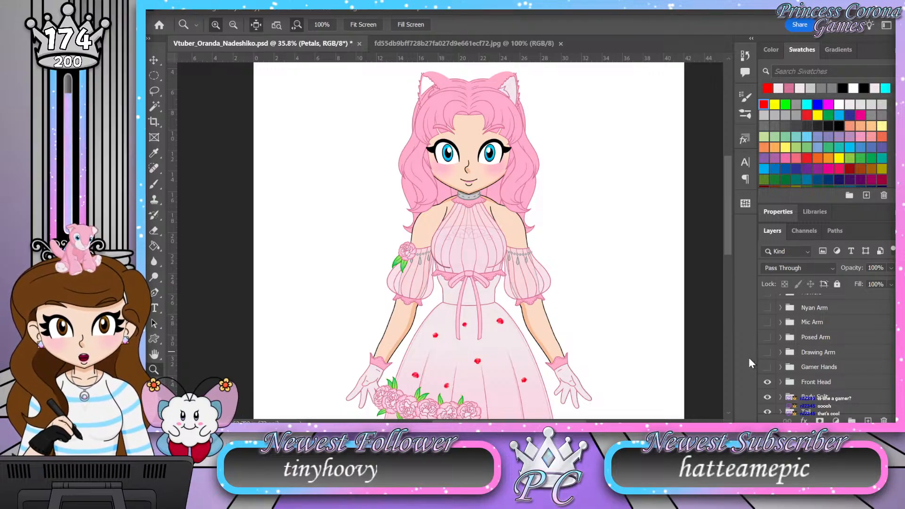
Step: Examine the character's cat ears, hair, face and dress at several magnifications with the default arms showing
mouse_move(457, 173)
left_mouse_down()
mouse_move(435, 171)
mouse_move(452, 166)
left_mouse_up()
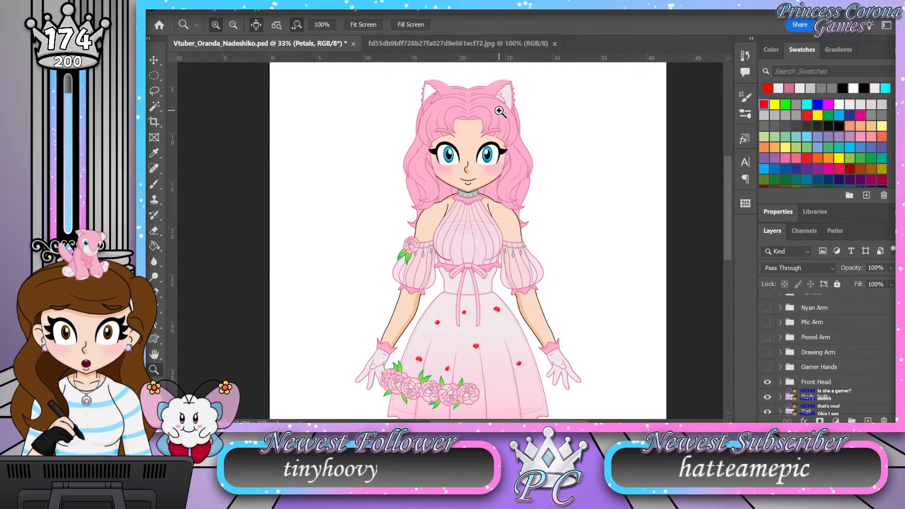
left_click(488, 81)
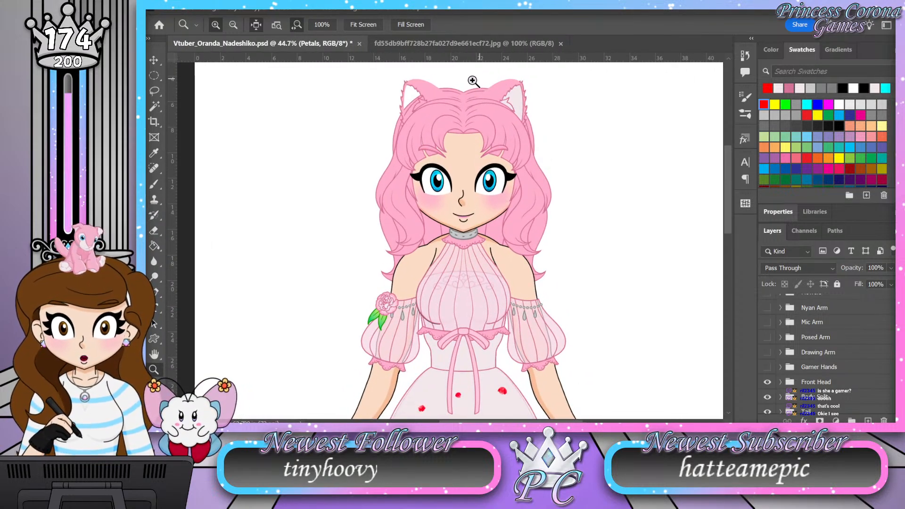
left_click(465, 84)
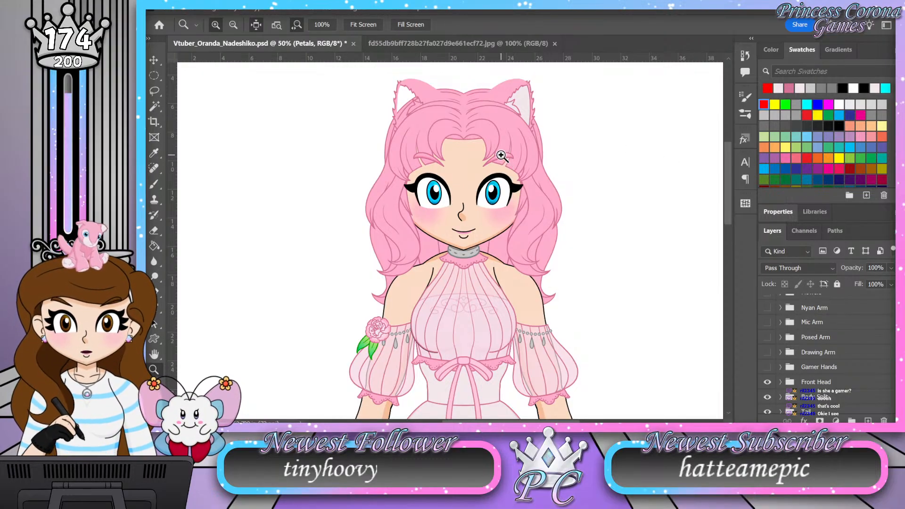
scroll(471, 154, "down", 2)
scroll(468, 147, "up", 2)
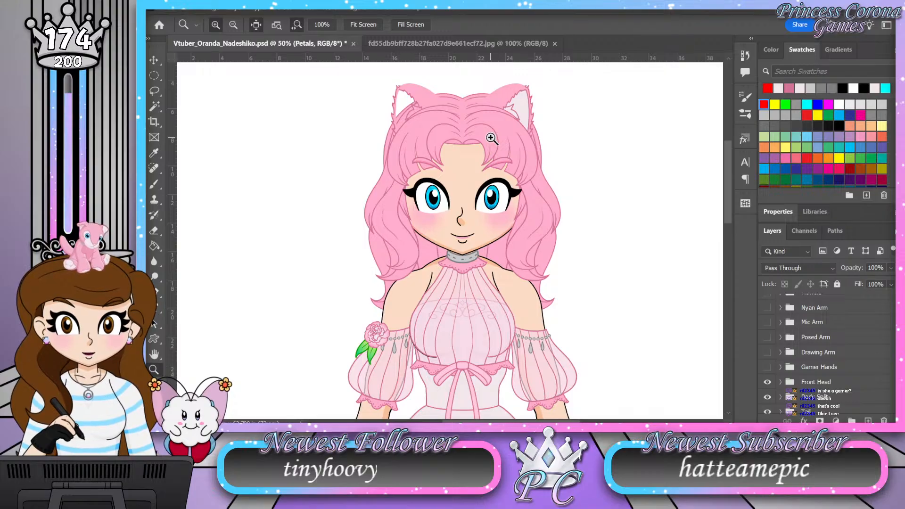
left_click(472, 105)
left_click_drag(481, 102, 467, 101)
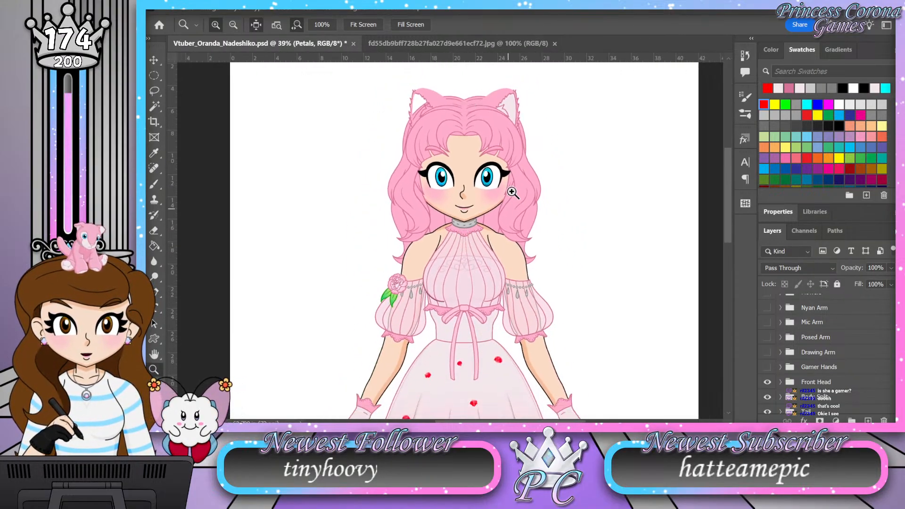
left_click_drag(508, 128, 508, 129)
scroll(497, 251, "down", 1)
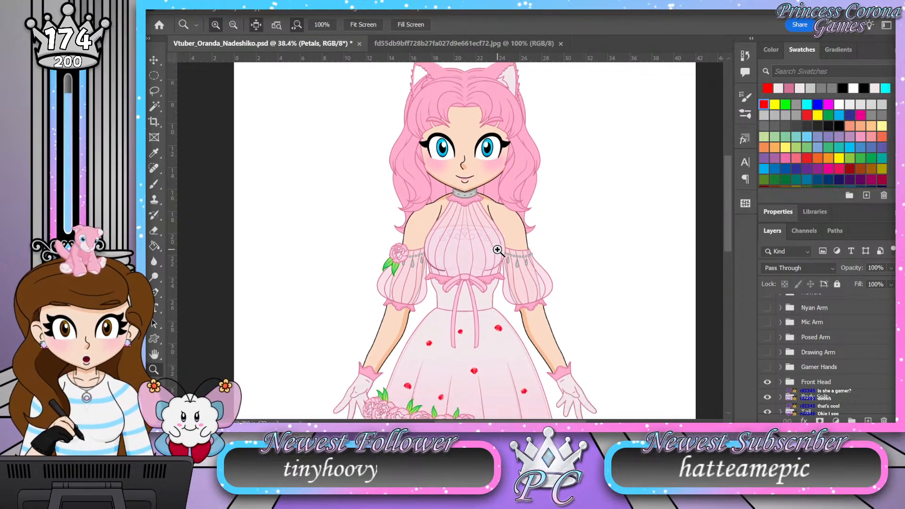
scroll(497, 250, "down", 1)
scroll(771, 365, "up", 1)
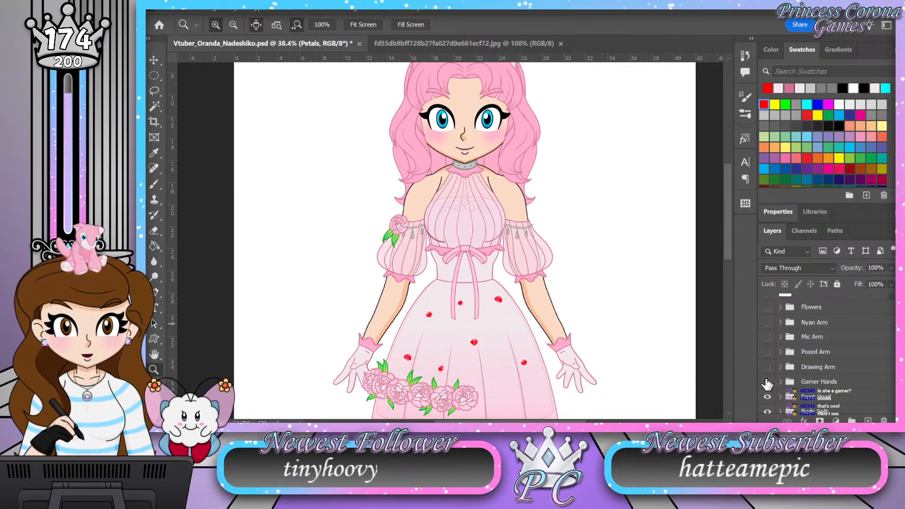
Step: Show and hide the Gamer Hands, Drawing Arm, Posed Arm and Mic Arm groups one at a time to compare the poses
left_click(767, 382)
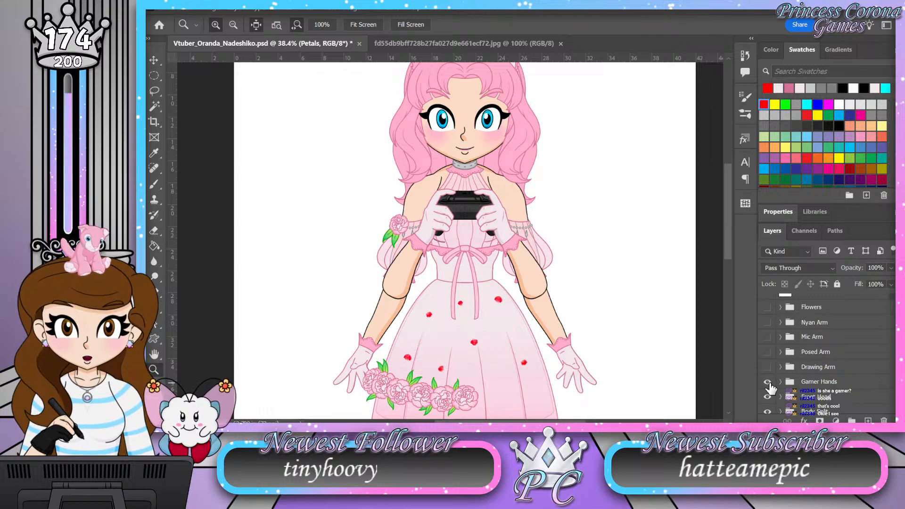
left_click(768, 382)
left_click(768, 367)
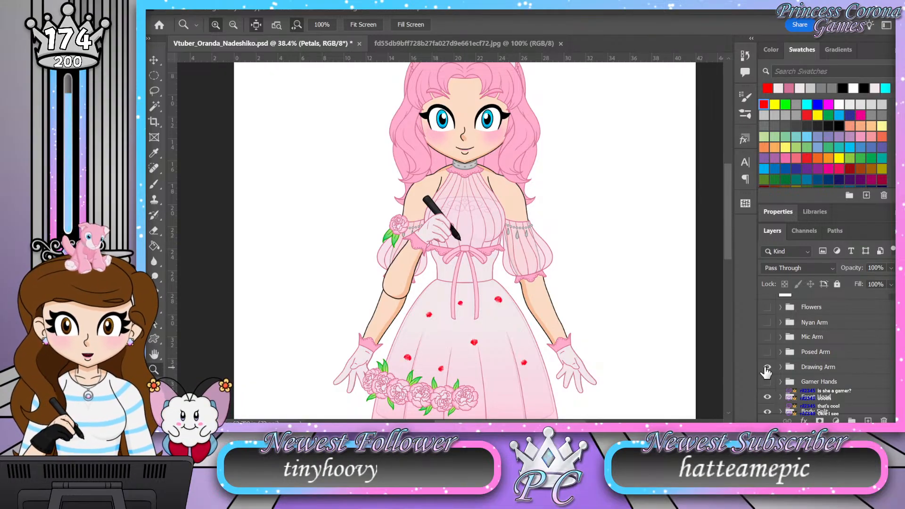
left_click(767, 368)
left_click(767, 352)
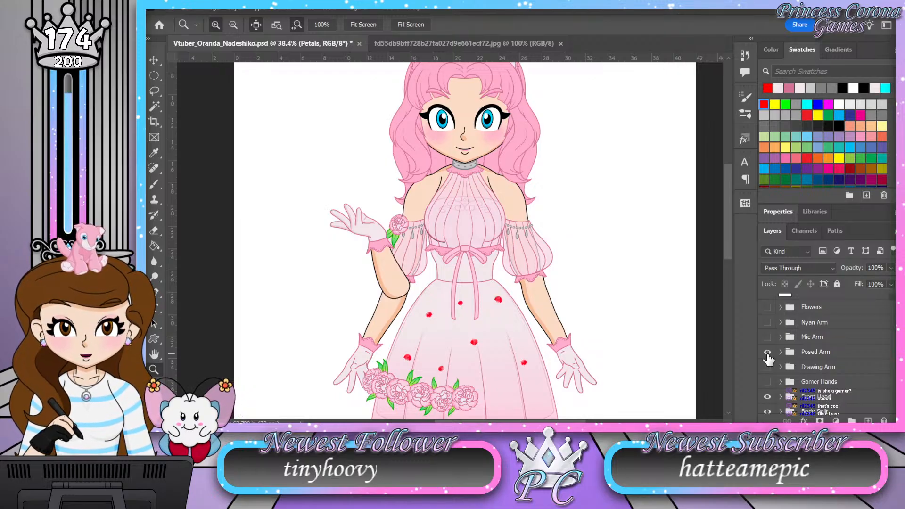
left_click(768, 352)
left_click(767, 337)
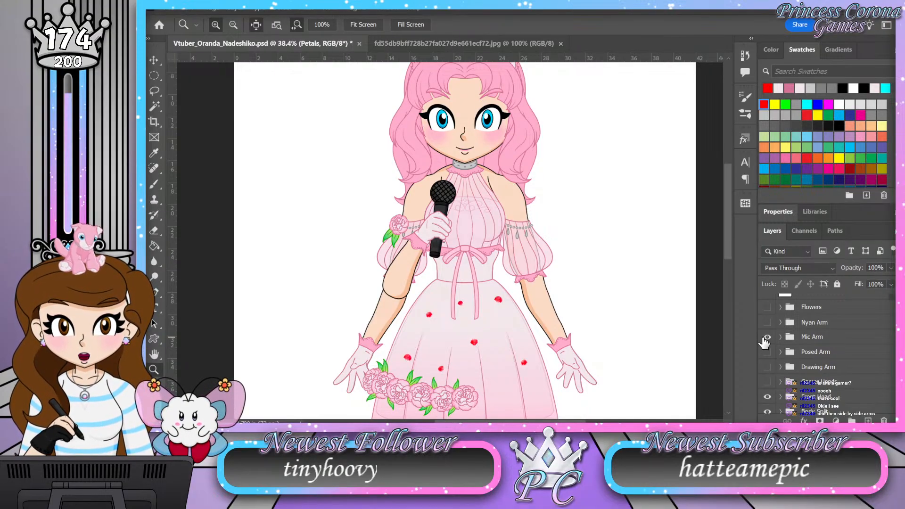
left_click(766, 339)
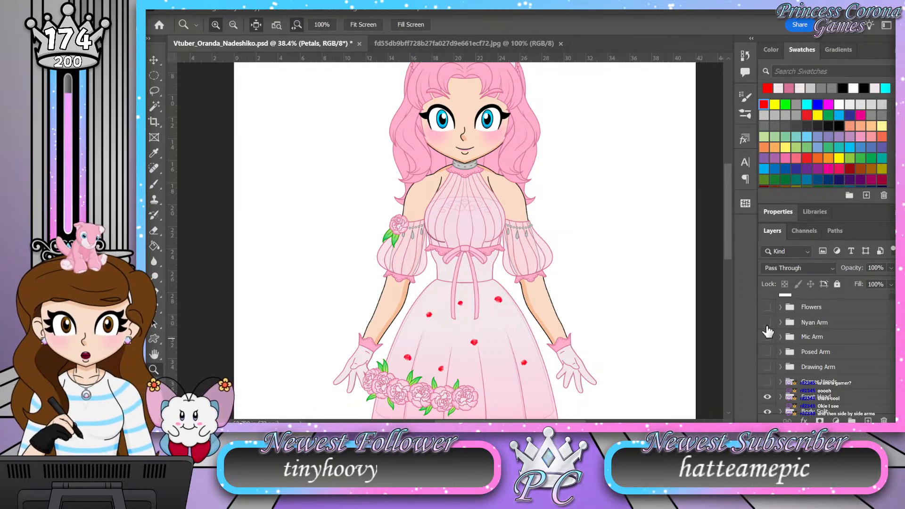
Step: Show the Nyan Arm group and view the raised paw pose against the upper body
scroll(530, 251, "up", 2)
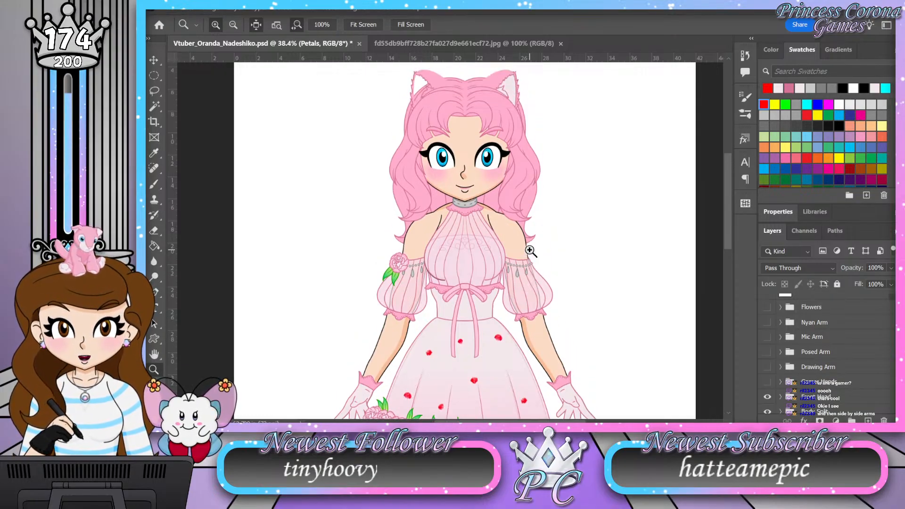
left_click(766, 323)
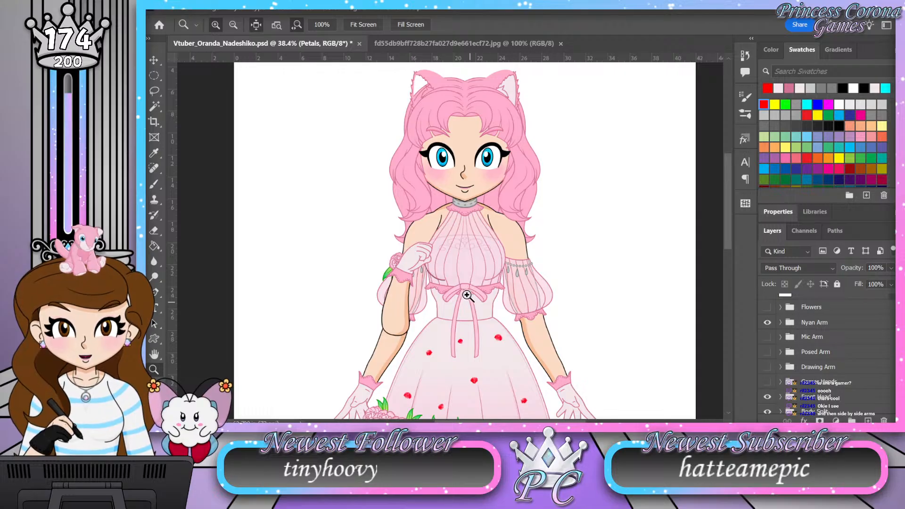
left_click(469, 297)
left_click_drag(482, 267, 479, 268)
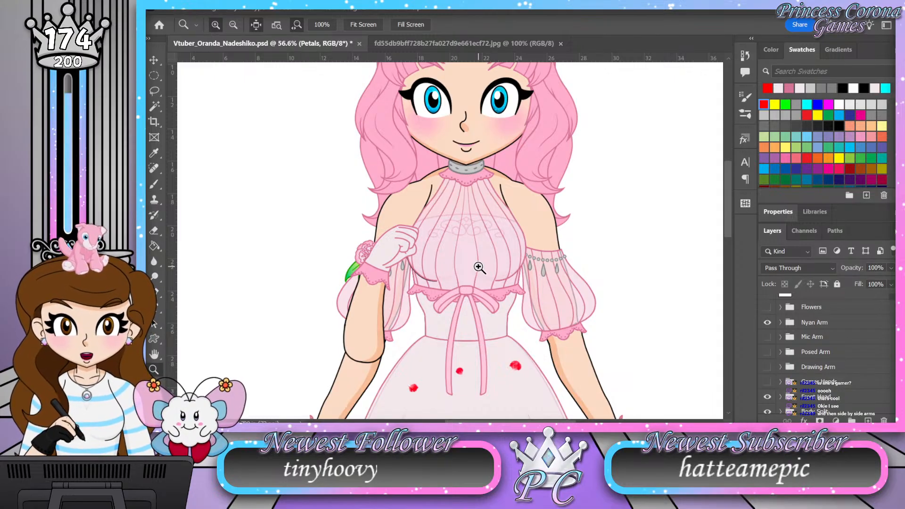
left_click_drag(445, 238, 486, 213)
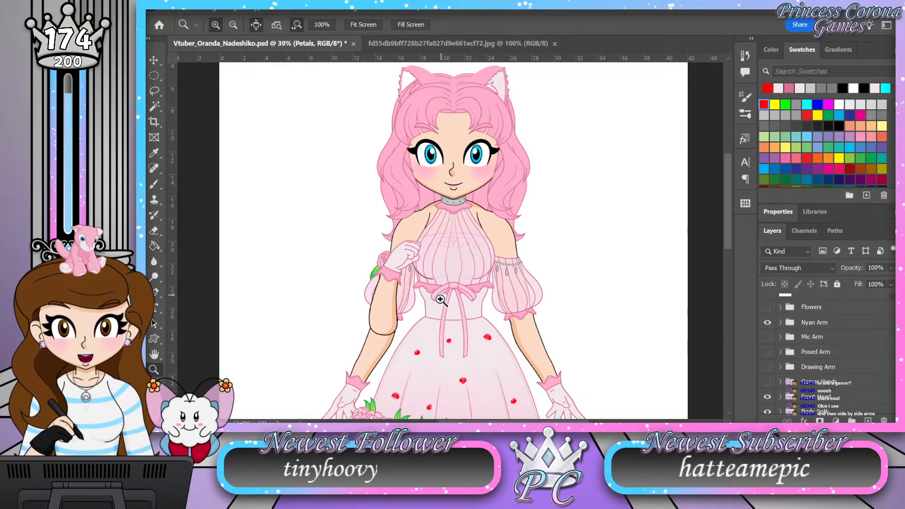
Step: Inspect the curled gloved hand of the paw pose up close, and hide the Nyan Arm group
left_click_drag(420, 277, 427, 275)
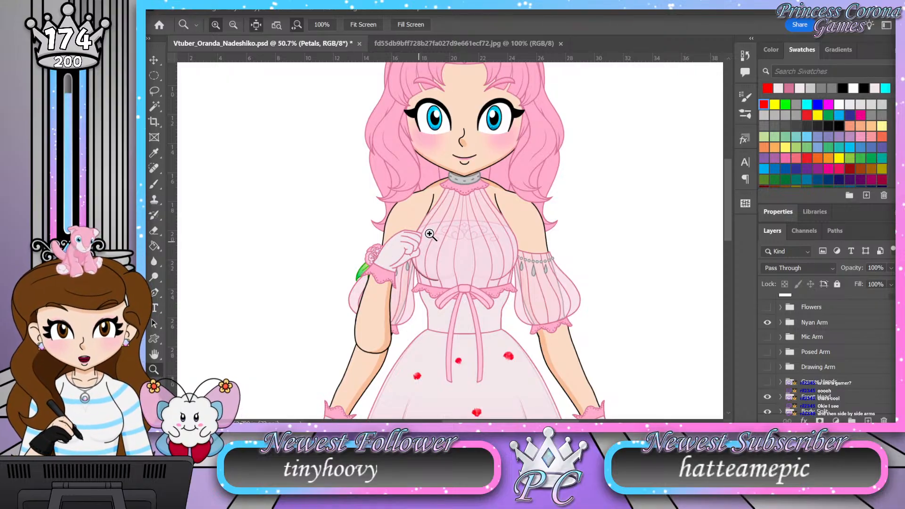
left_click_drag(417, 245, 447, 247)
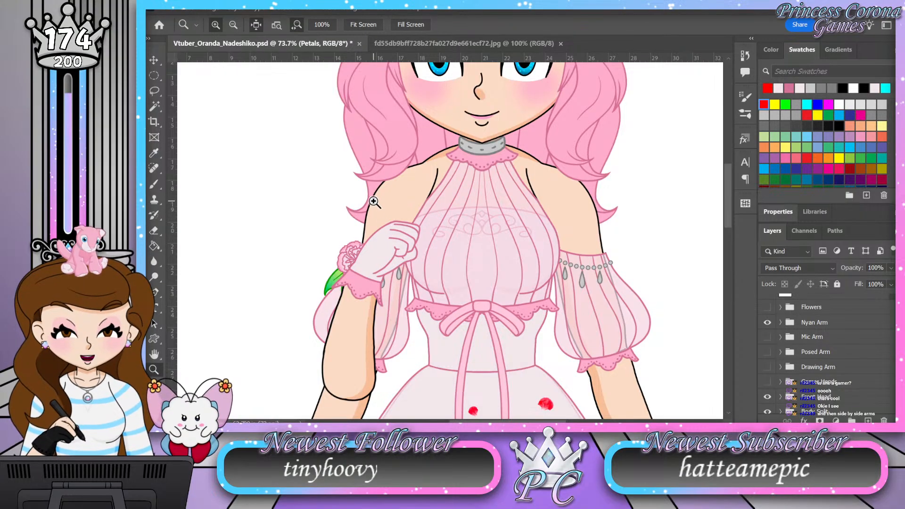
left_click_drag(403, 249, 417, 243)
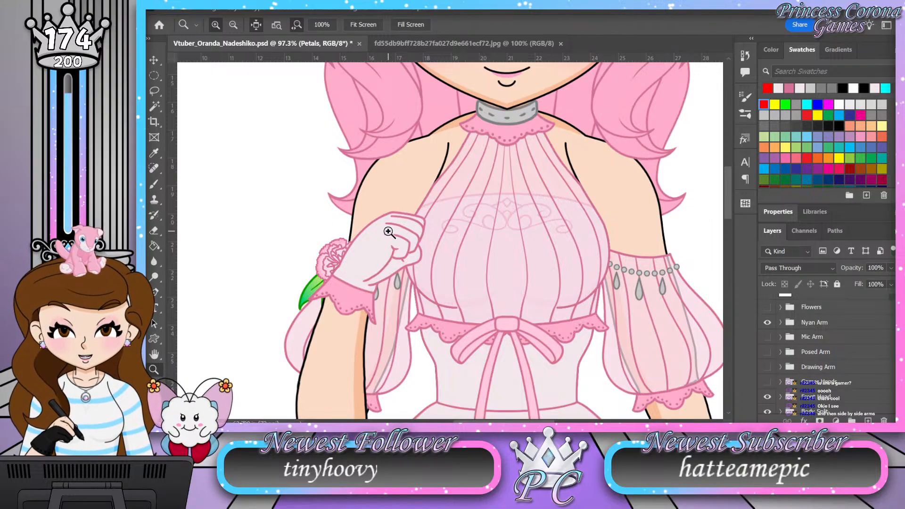
left_click_drag(388, 170, 364, 172)
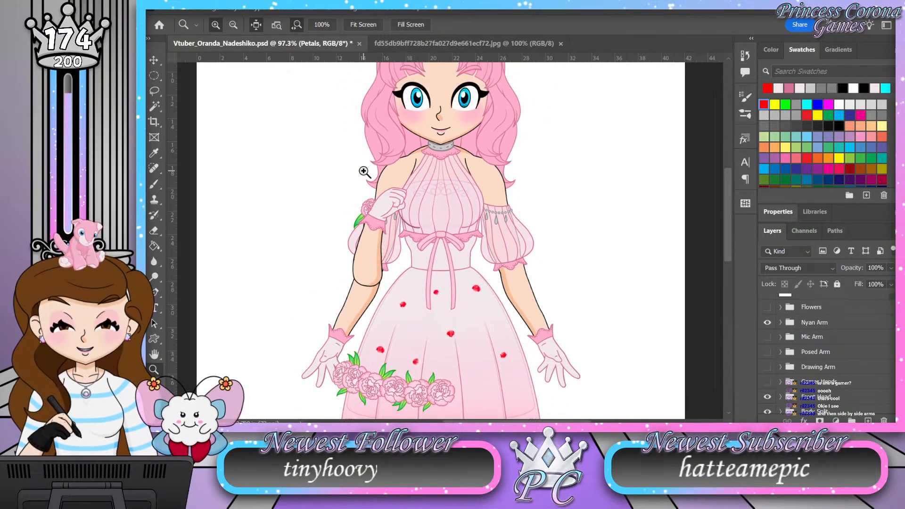
left_click_drag(450, 190, 412, 183)
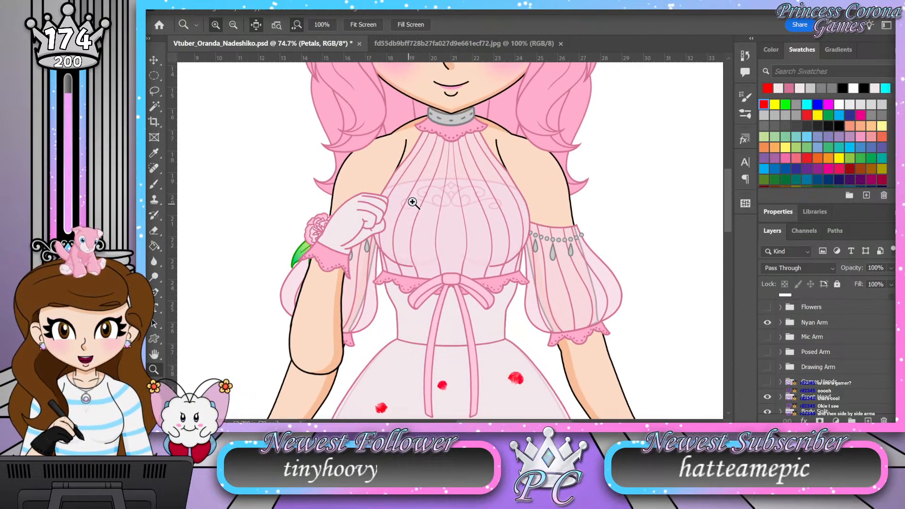
mouse_move(459, 162)
left_mouse_down()
mouse_move(418, 167)
mouse_move(448, 163)
left_mouse_up()
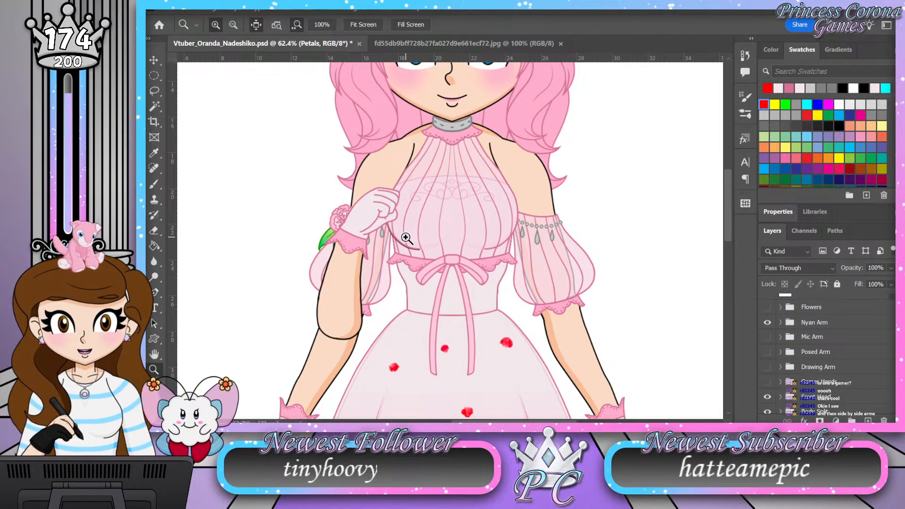
left_click(768, 324)
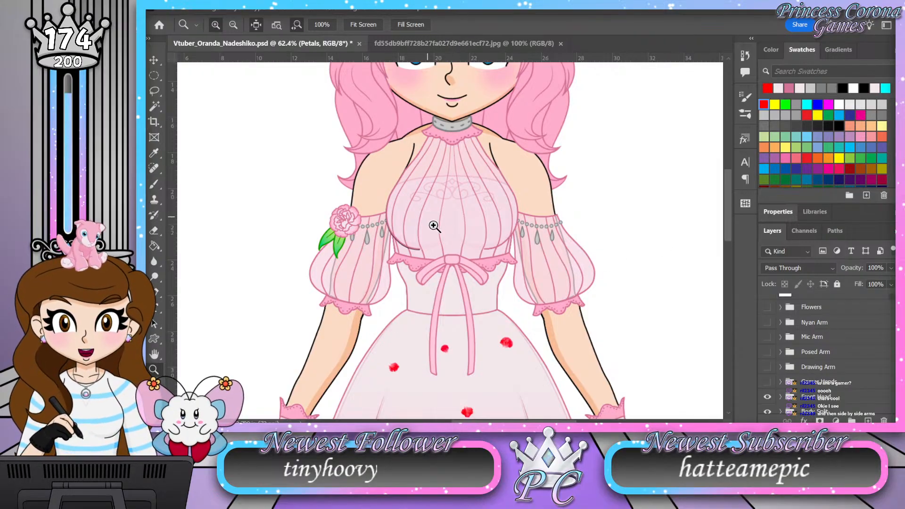
Step: Toggle the Nyan Arm, Drawing Arm and Gamer Hands groups on and off again to compare the hand gestures
scroll(491, 244, "down", 1)
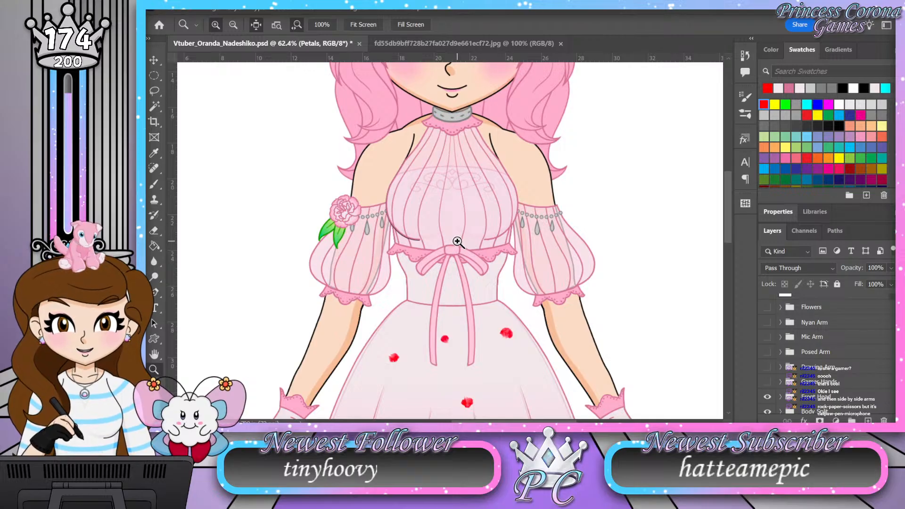
left_click(768, 322)
left_click(768, 323)
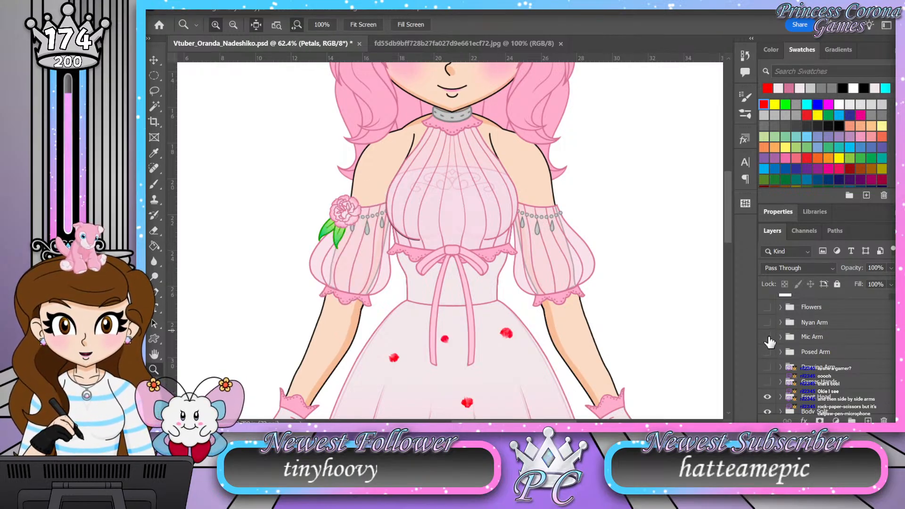
left_click(767, 323)
left_click(768, 367)
left_click(769, 366)
left_click(769, 384)
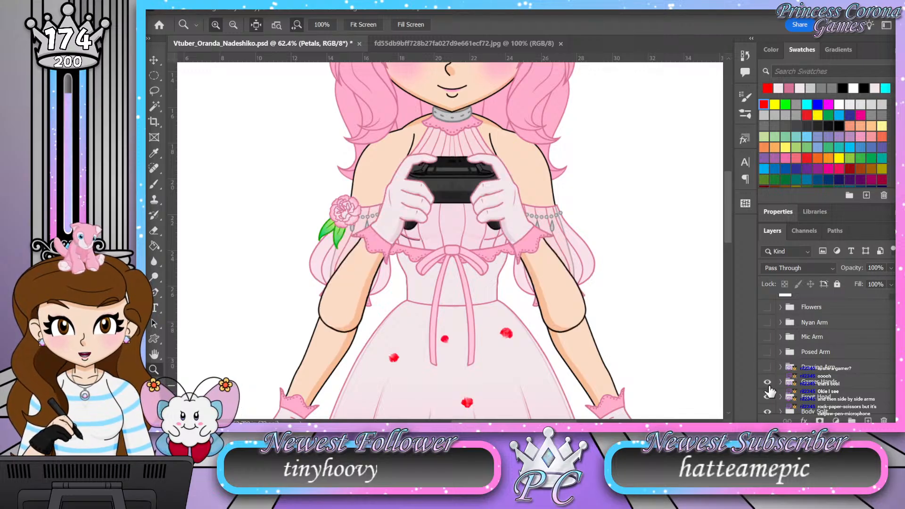
left_click(768, 383)
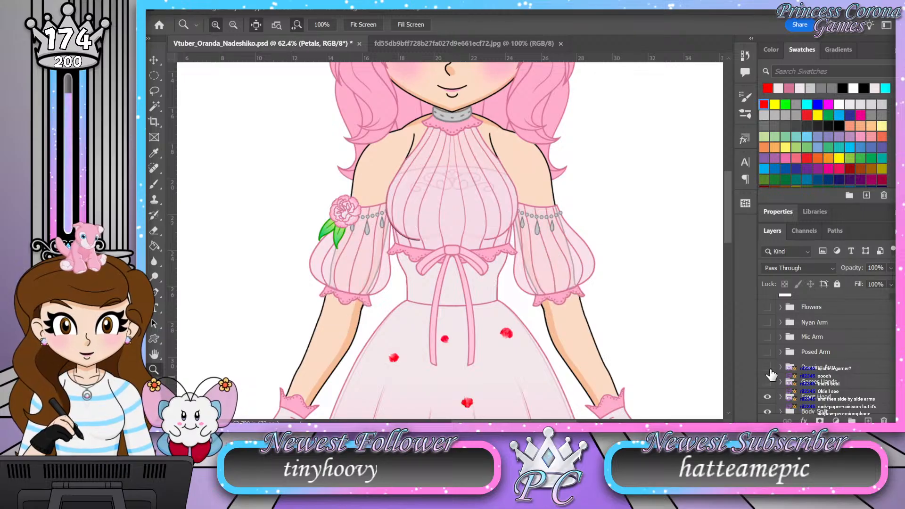
Step: Examine the whole figure, inspecting the laced shoes, tail, flowered skirt, bodice and face in close-up
scroll(420, 146, "down", 3)
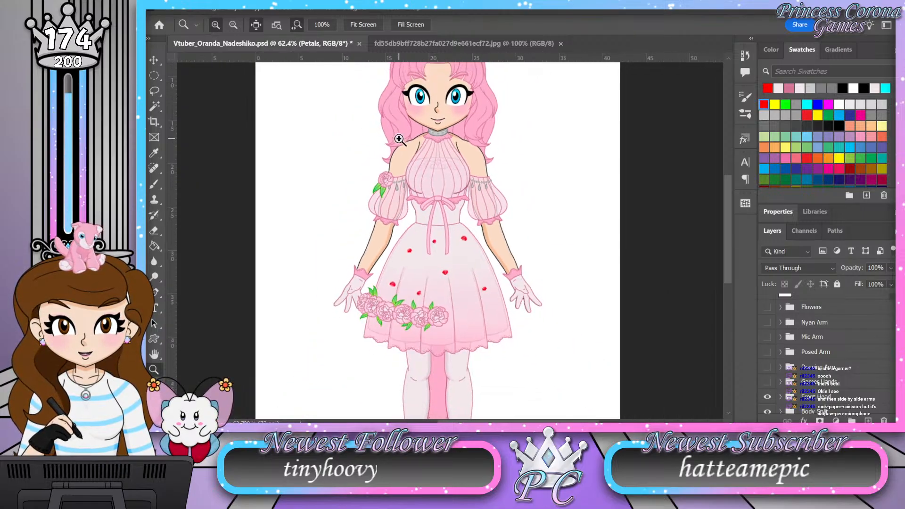
scroll(458, 276, "down", 4)
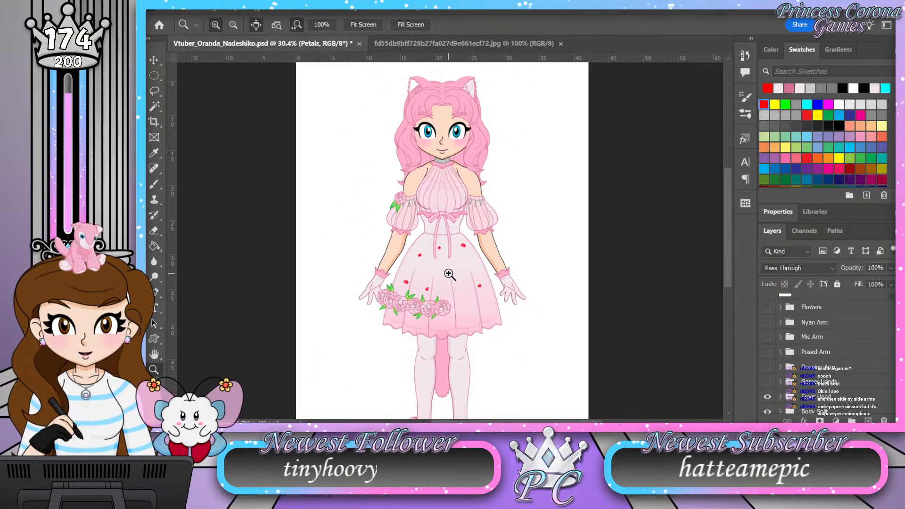
left_click_drag(436, 239, 438, 212)
left_click_drag(447, 400, 489, 399)
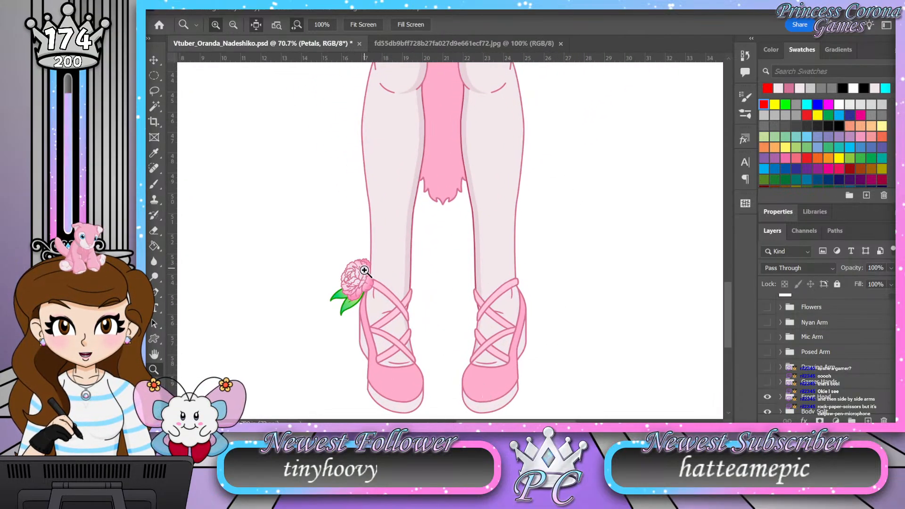
scroll(459, 291, "up", 2)
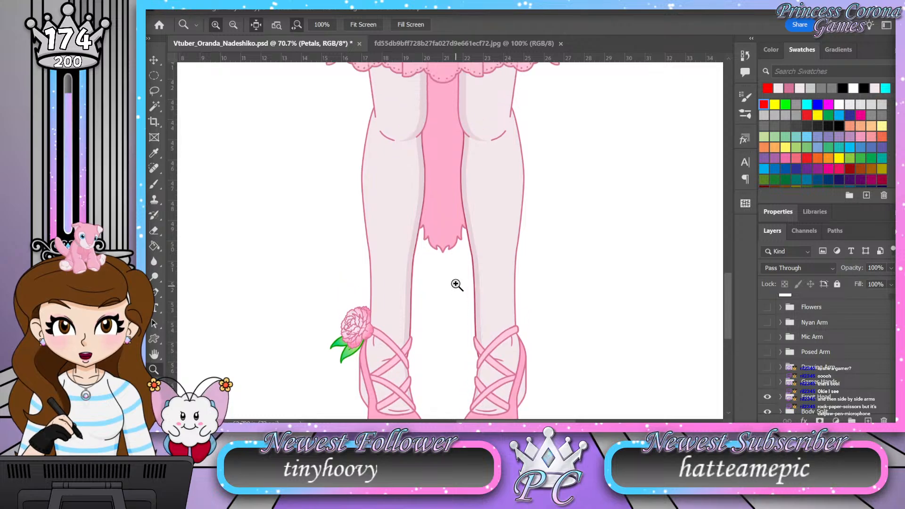
scroll(462, 258, "up", 10)
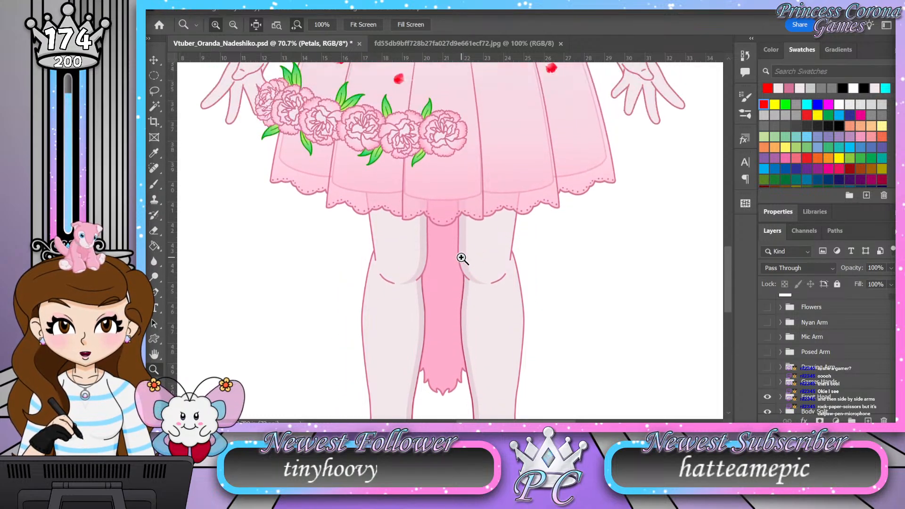
scroll(462, 258, "up", 11)
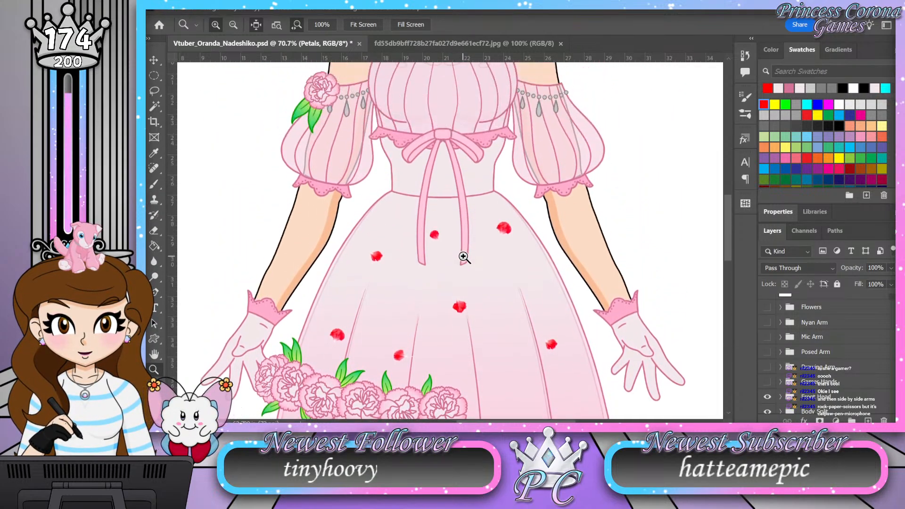
scroll(464, 257, "up", 2)
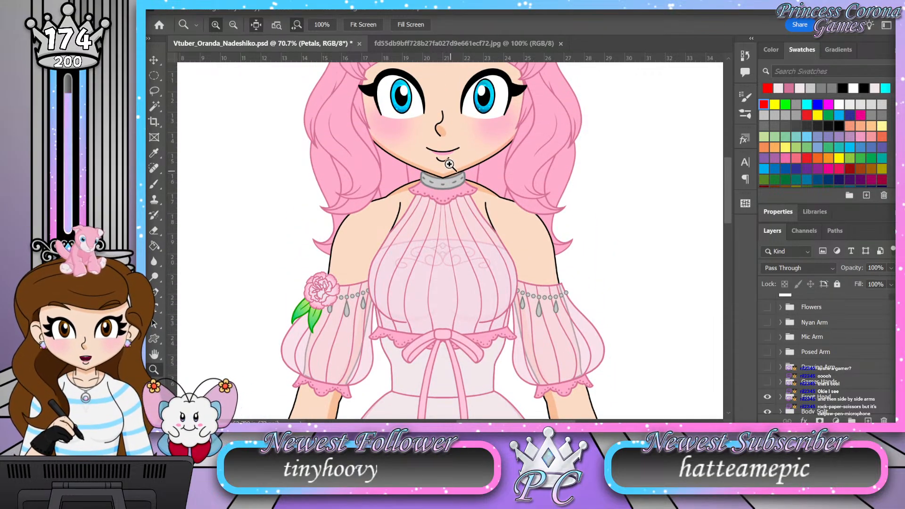
scroll(463, 252, "up", 4)
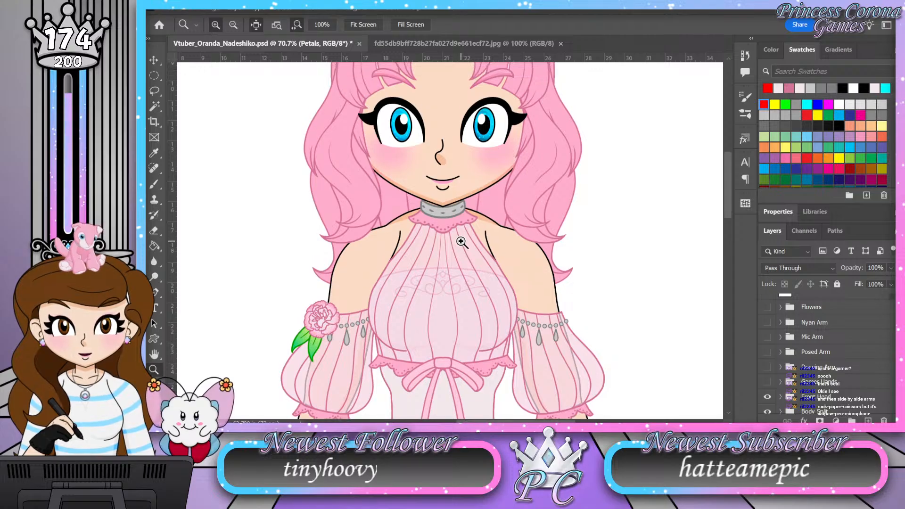
Step: Review the figure from cat ears to gloved hands, examining the face, puff sleeves, waist bow and petal-strewn skirt
scroll(460, 236, "down", 6)
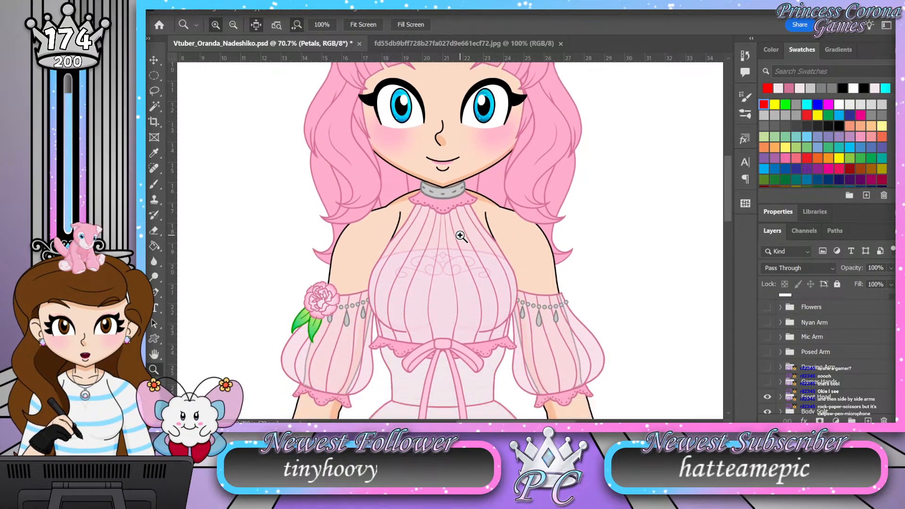
scroll(444, 174, "down", 4)
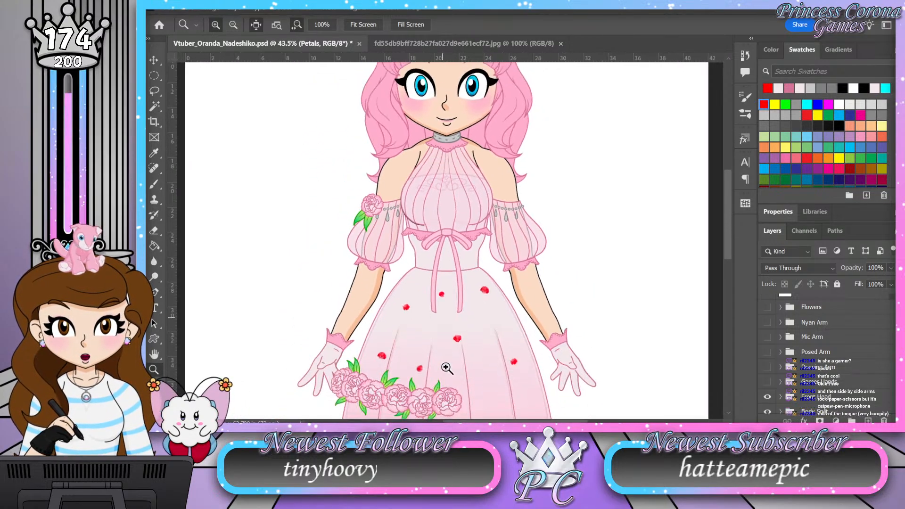
scroll(441, 348, "up", 5)
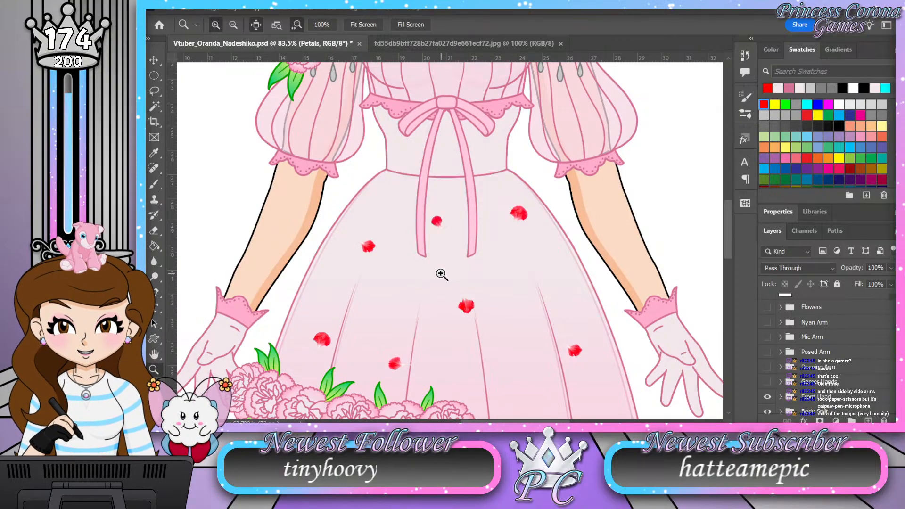
left_click_drag(445, 263, 414, 261)
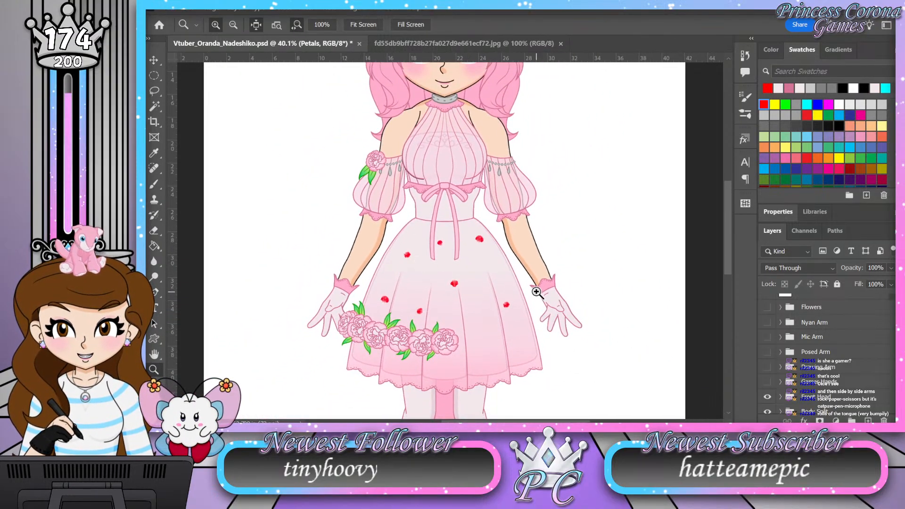
scroll(536, 290, "up", 1)
left_click_drag(589, 270, 603, 238)
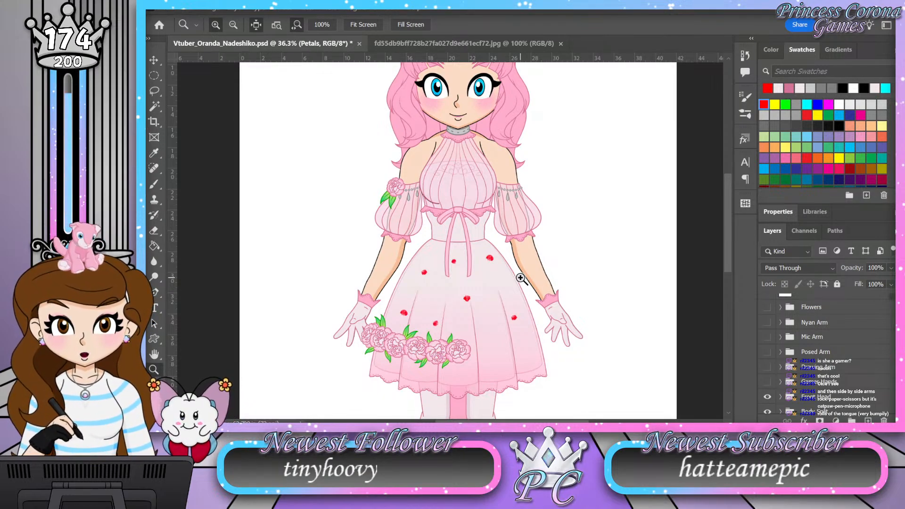
left_click_drag(451, 203, 441, 200)
left_click_drag(473, 79, 492, 79)
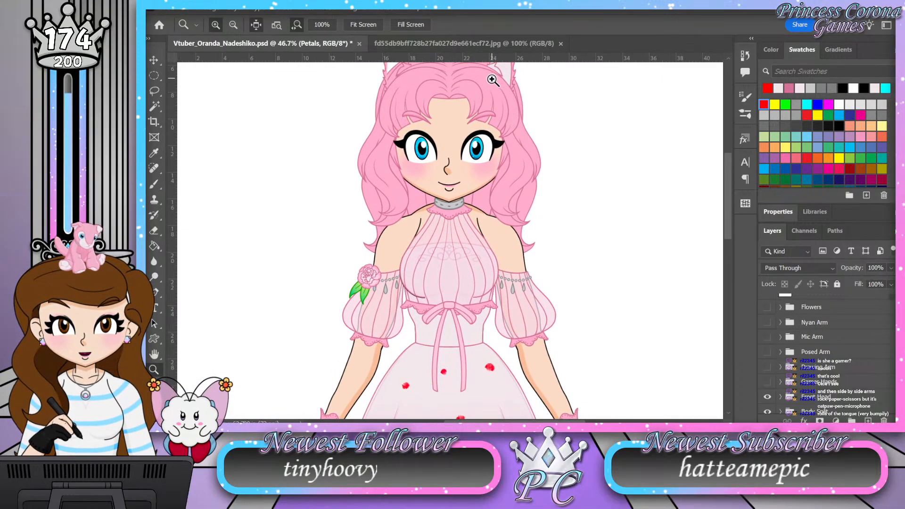
scroll(474, 184, "up", 3)
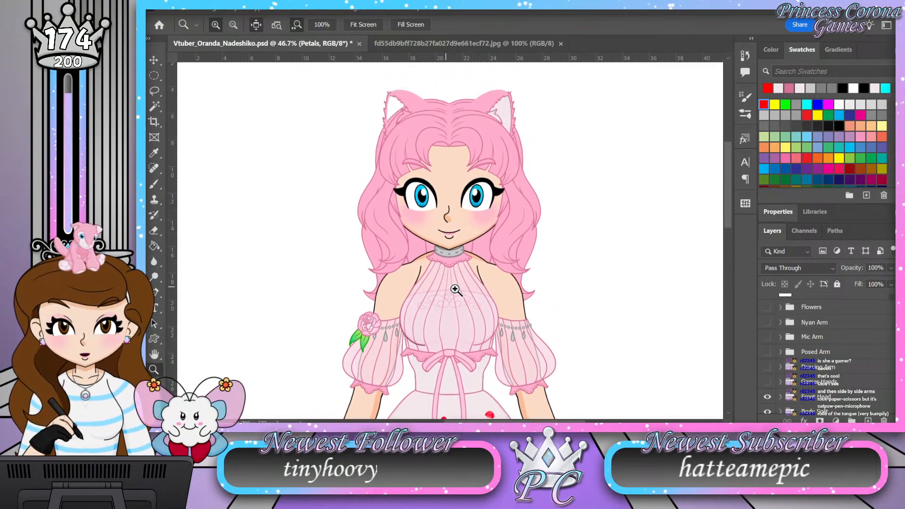
left_click_drag(440, 330, 475, 316)
left_click_drag(370, 204, 360, 201)
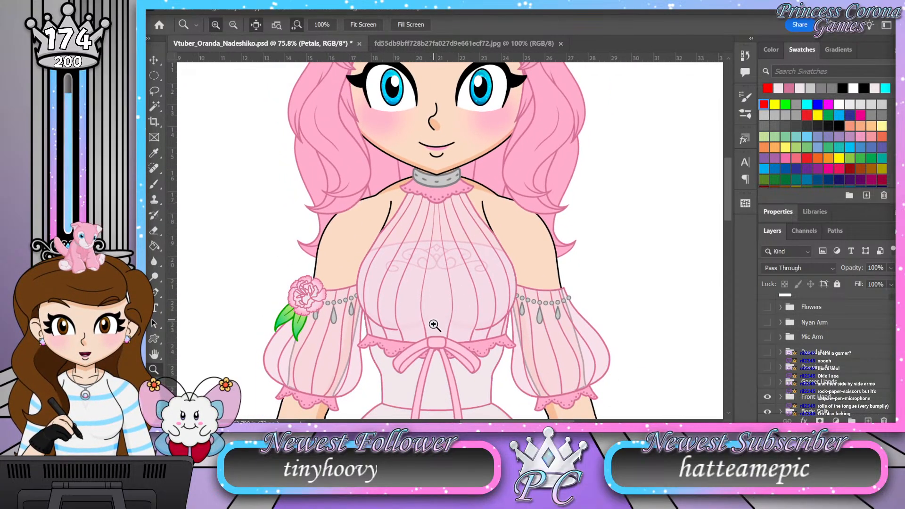
Step: Inspect the pleated sheer bodice, scrollwork, scalloped collar, waist ribbon and beaded sleeve trim in close-up
left_click_drag(332, 327, 478, 246)
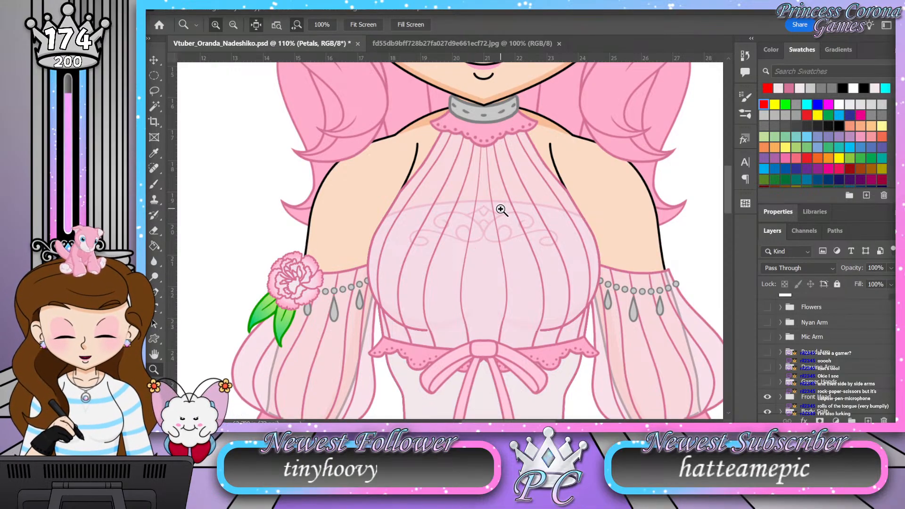
scroll(479, 186, "down", 2)
left_click_drag(497, 318, 503, 316)
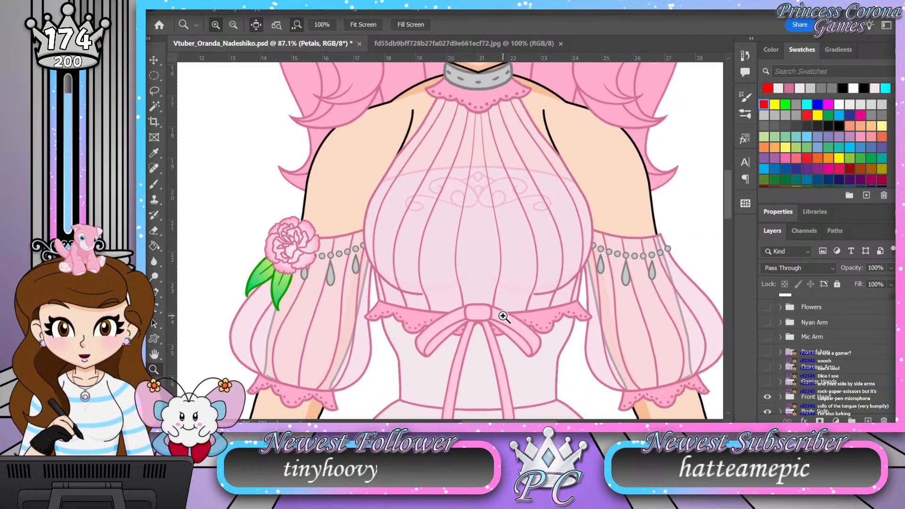
left_click_drag(507, 165, 497, 163)
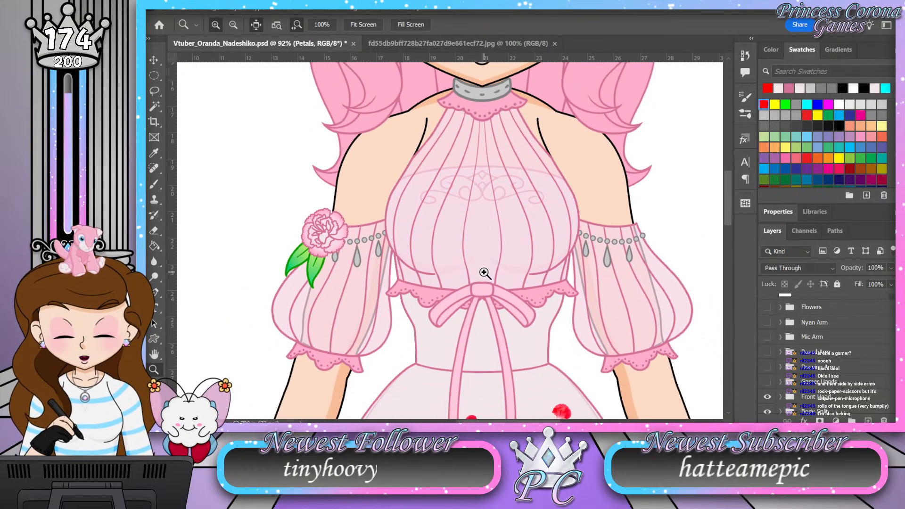
left_click_drag(477, 283, 496, 281)
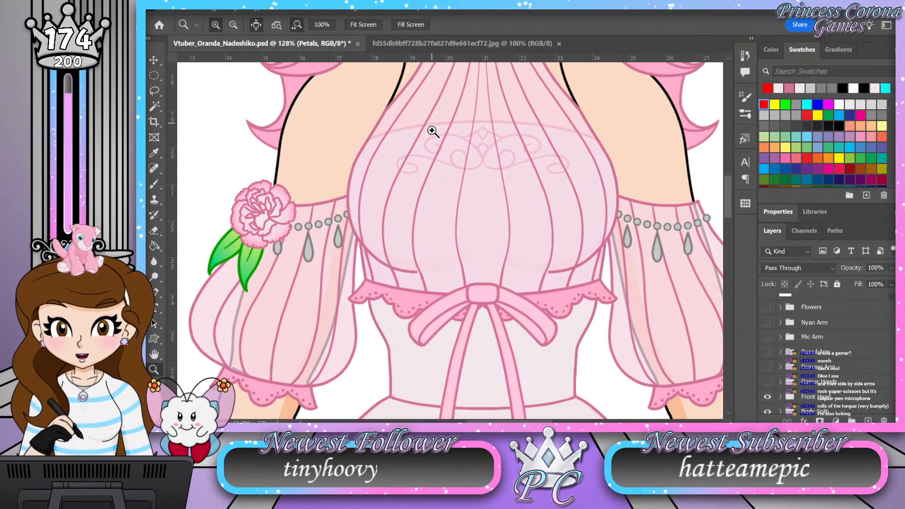
left_click_drag(453, 279, 463, 253)
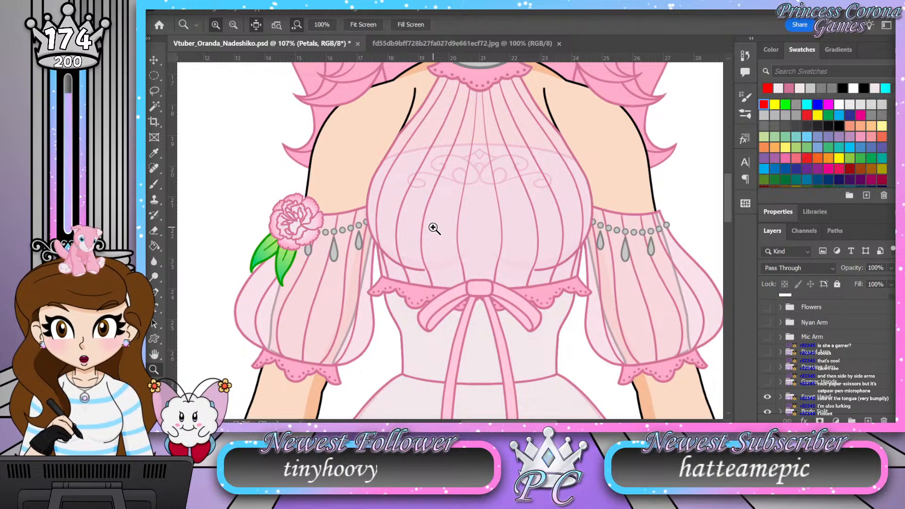
left_click_drag(482, 207, 445, 214)
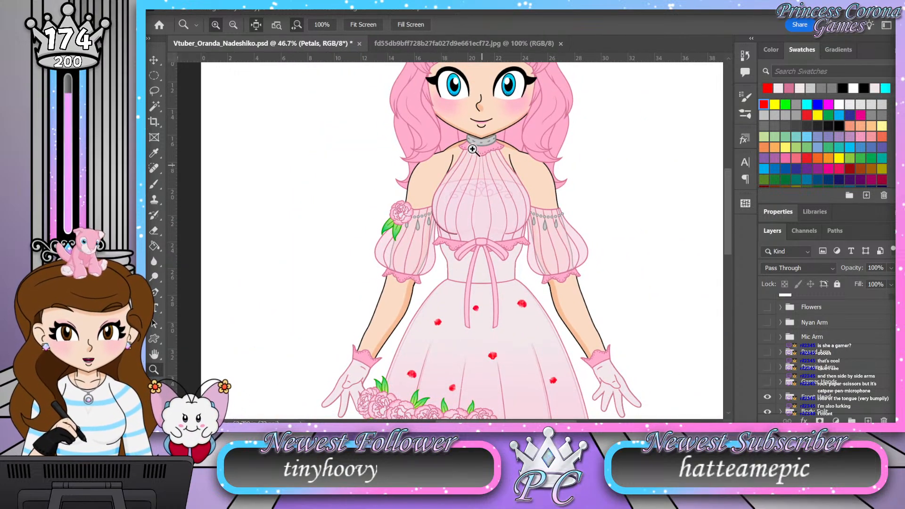
Step: Move the Layer 583 petal, just above the flower garland on the skirt, slightly upward
left_click_drag(463, 131, 445, 128)
left_click_drag(477, 261, 503, 271)
left_click_drag(529, 182, 554, 183)
scroll(829, 363, "up", 2)
scroll(829, 363, "up", 2)
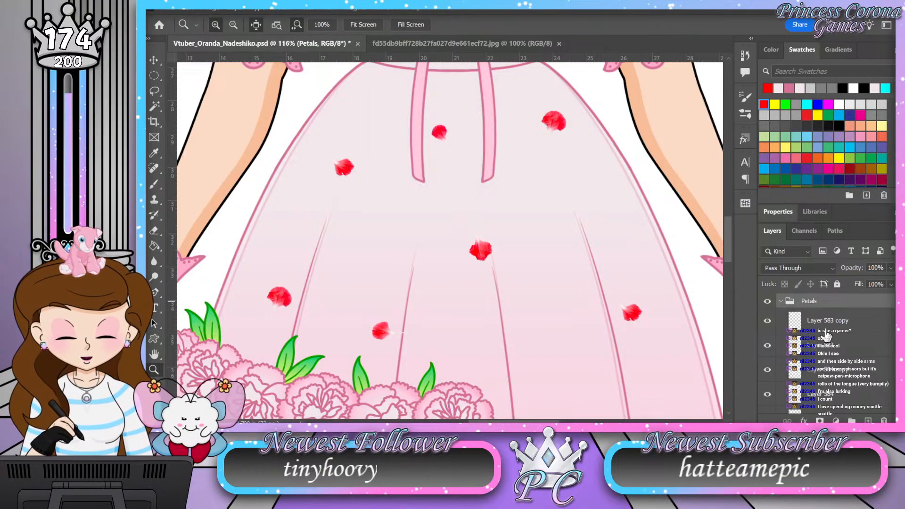
scroll(820, 333, "down", 1)
left_click(851, 311)
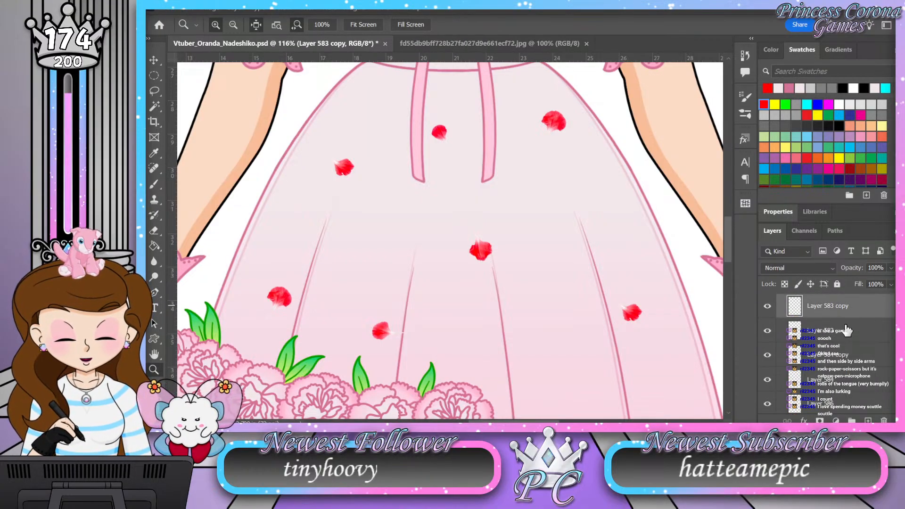
left_click(842, 331)
key("v")
left_click_drag(278, 302, 274, 284)
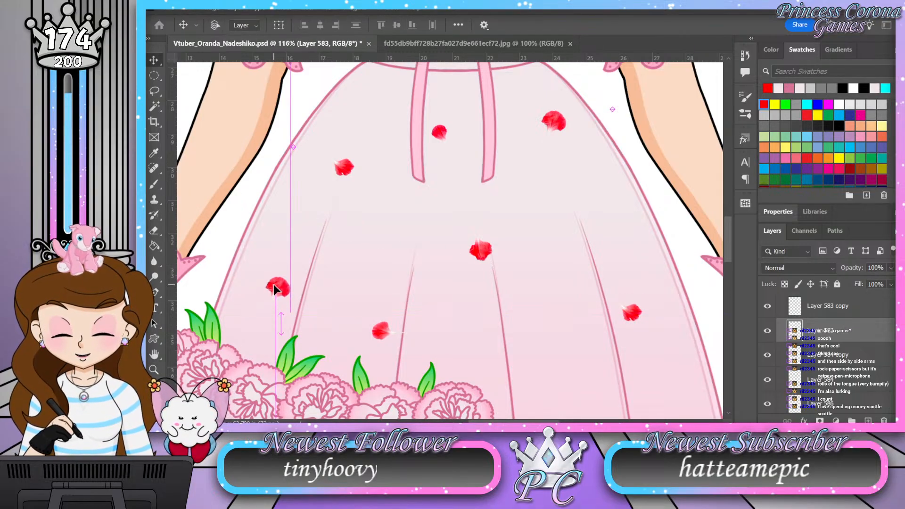
Step: Shift the Layer 584 copy petal beside the skirt's side fold and the Layer 583 copy petal near the waist slightly downward
left_click(876, 359)
left_click_drag(633, 312, 633, 326)
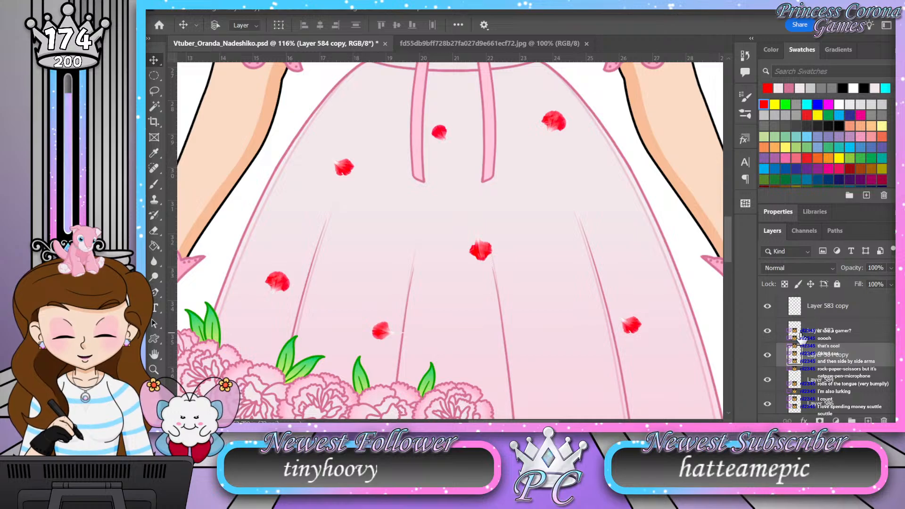
left_click(787, 336)
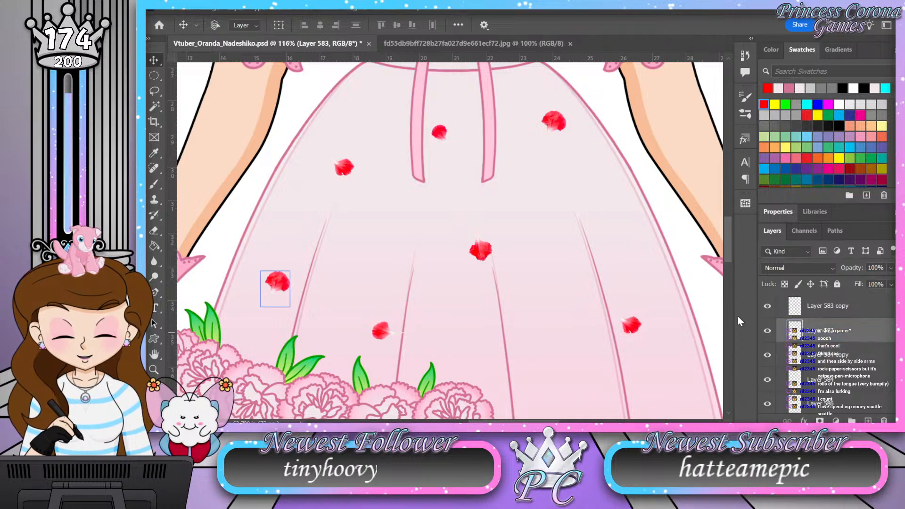
left_click(830, 307)
left_click_drag(555, 134, 558, 142)
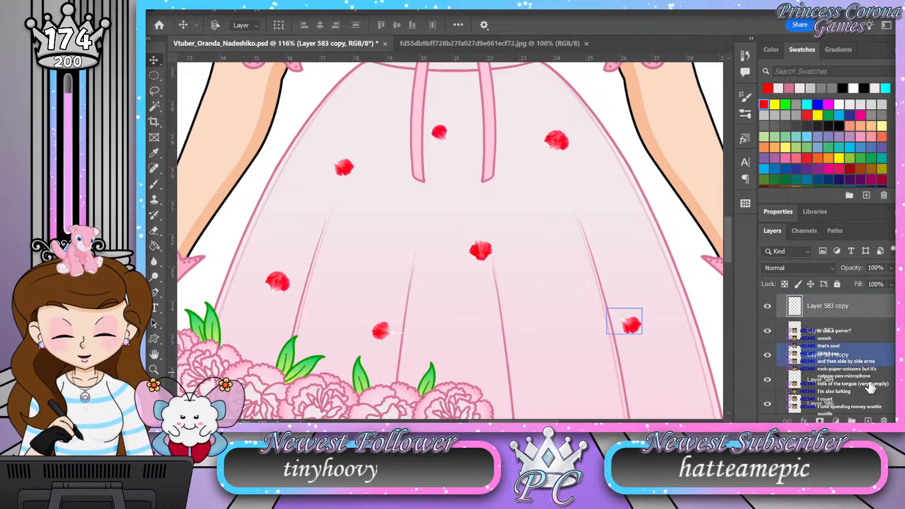
Step: Check the rearranged petals against the whole skirt, and collapse and hide the Petals group
left_click(858, 354)
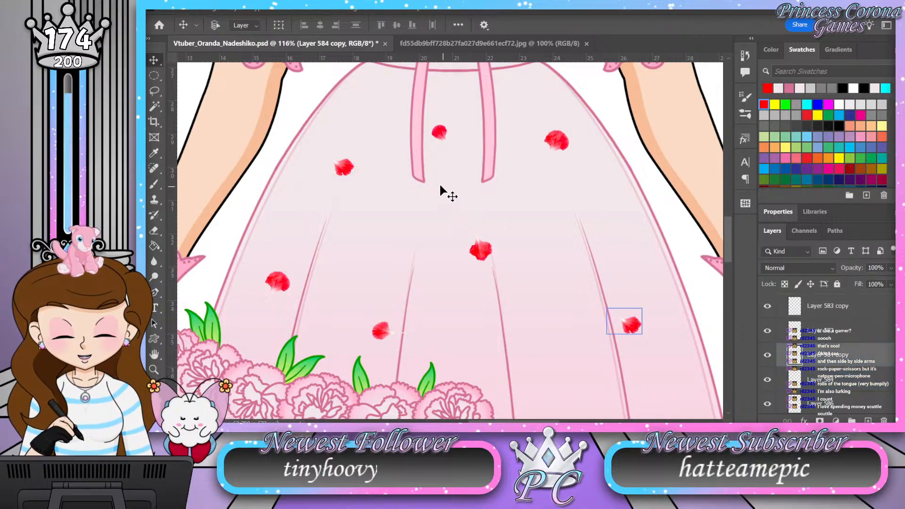
key("z")
left_click_drag(458, 151, 440, 152)
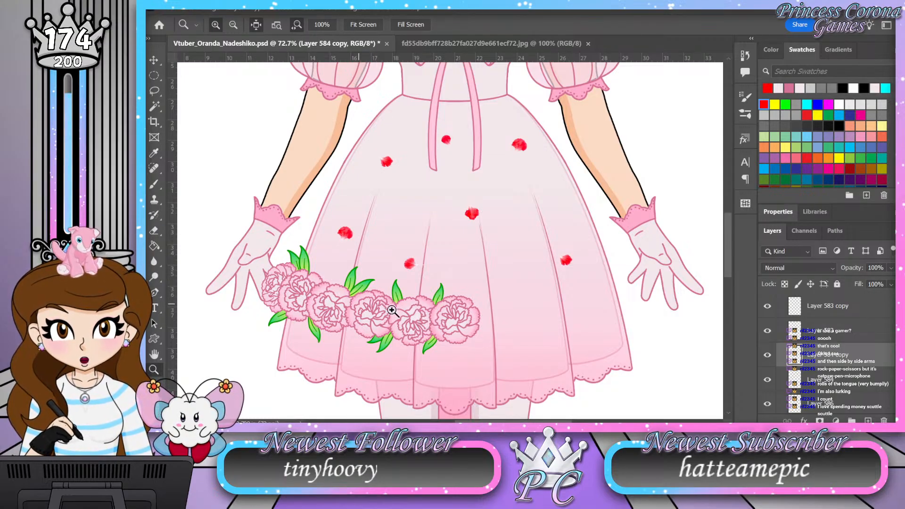
scroll(826, 343, "up", 1)
left_click(781, 301)
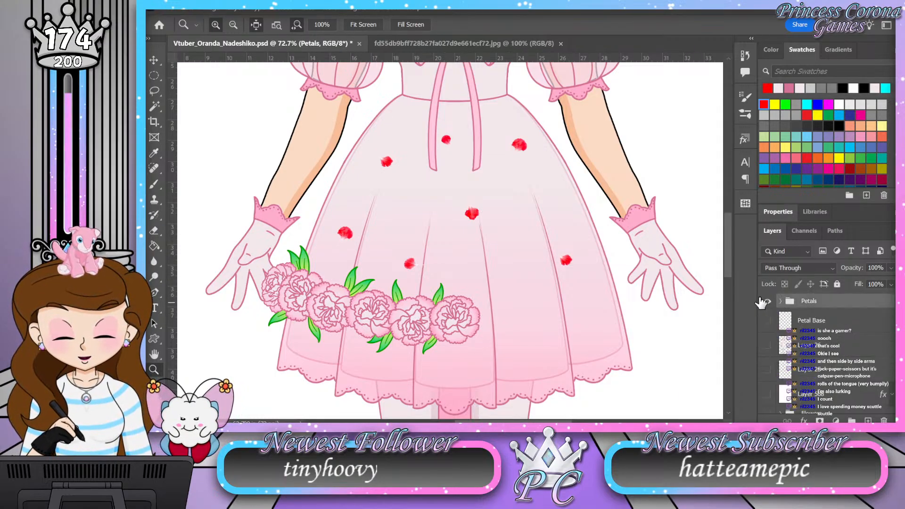
left_click(766, 302)
Step: View the dress without petals and inspect the carnation on the laced shoe's ankle up close
scroll(783, 330, "down", 2)
scroll(782, 332, "down", 4)
left_click_drag(454, 207, 422, 209)
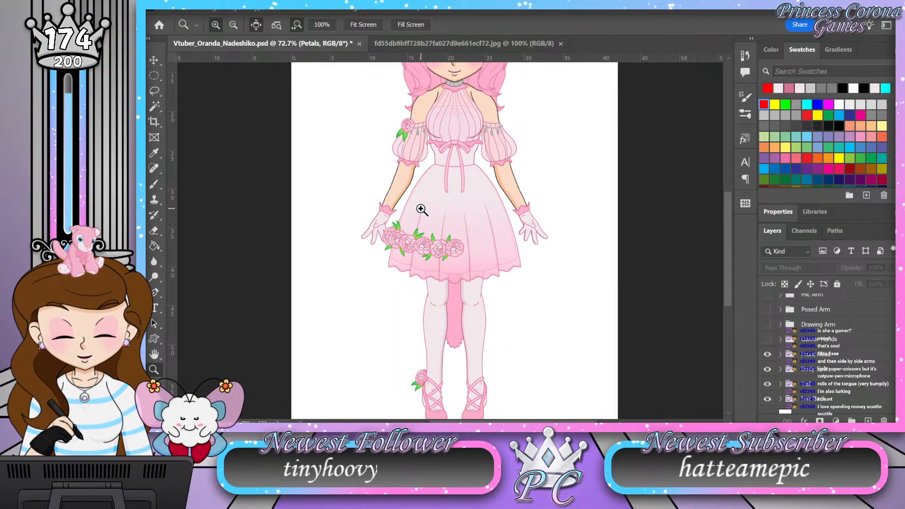
left_click_drag(425, 404, 471, 394)
left_click_drag(397, 308, 422, 335)
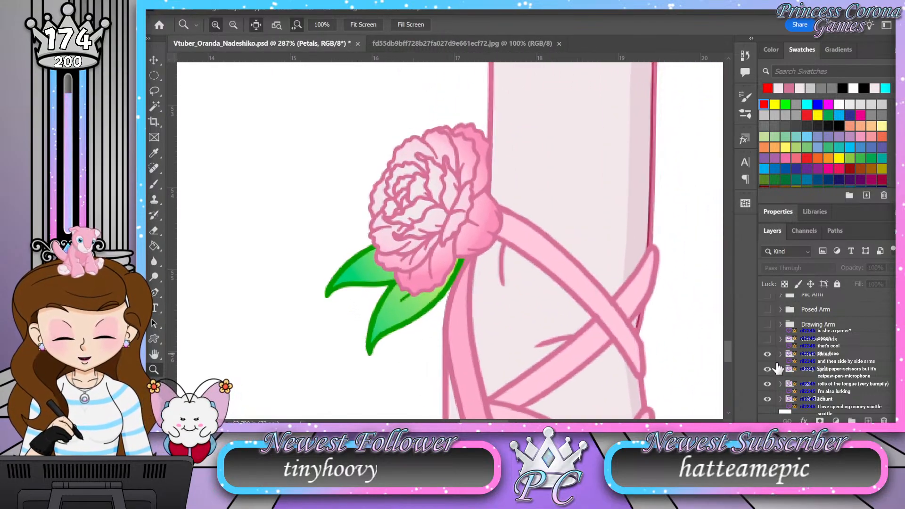
Step: Collapse the Torso group and expand the Flower group inside the Shoes group of Legs
scroll(798, 342, "down", 1)
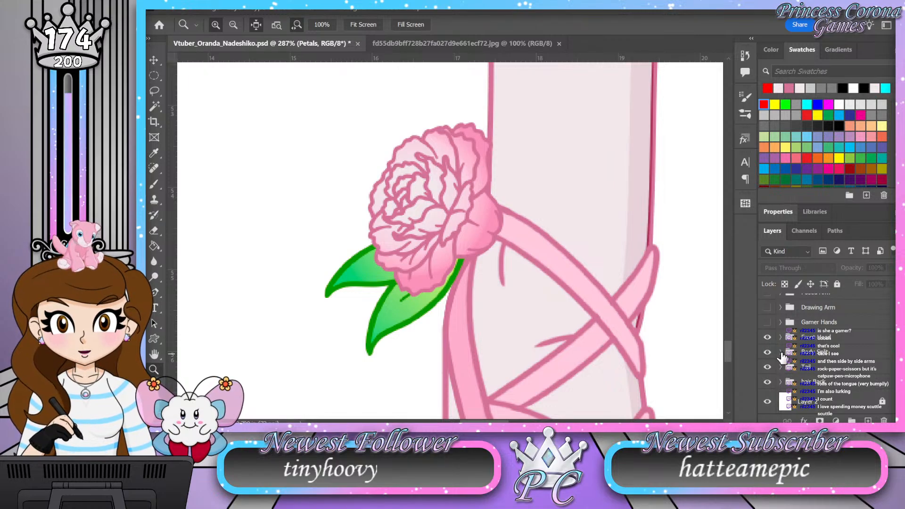
scroll(782, 358, "down", 6)
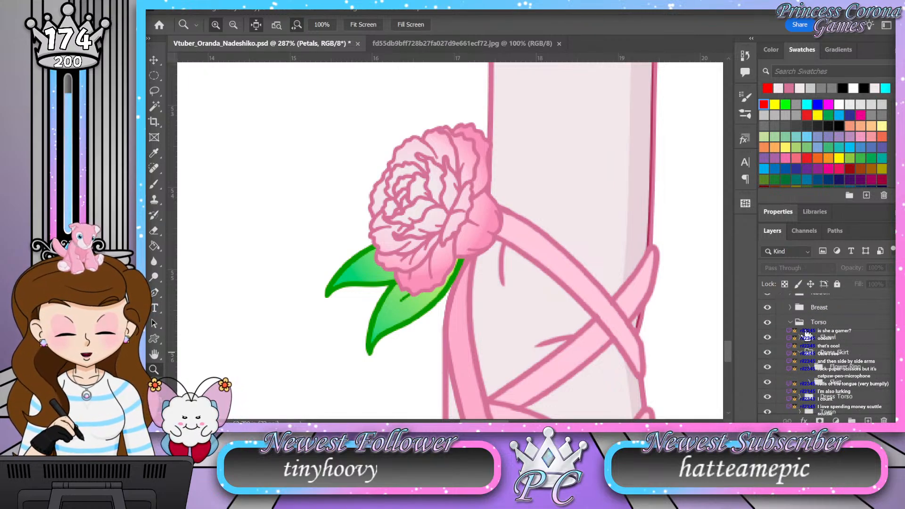
left_click(789, 323)
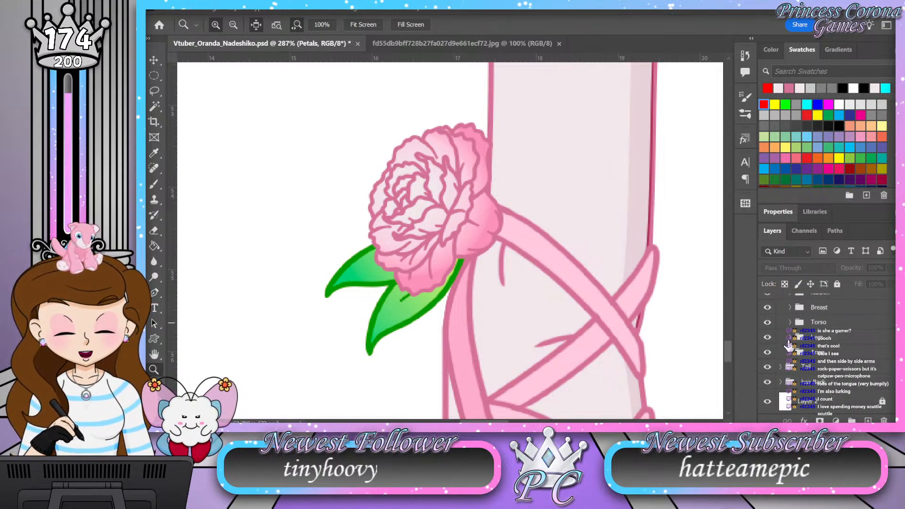
left_click(789, 342)
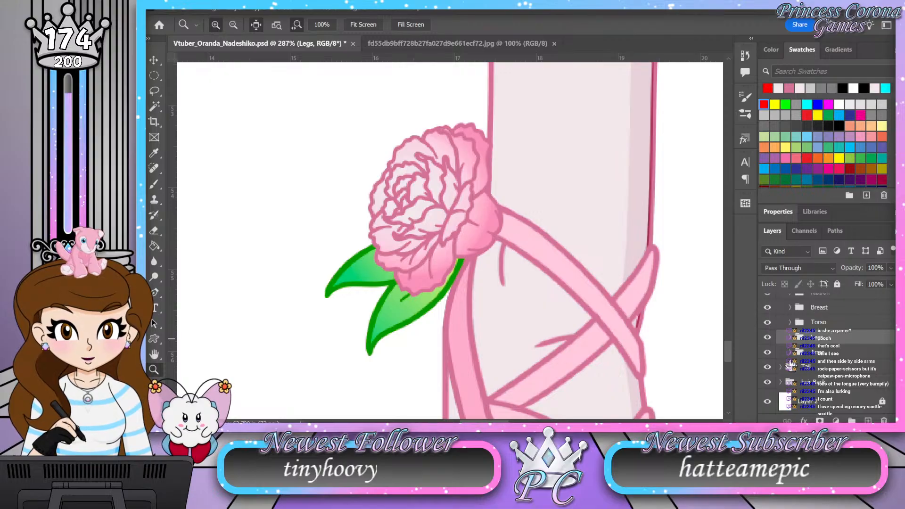
left_click(791, 338)
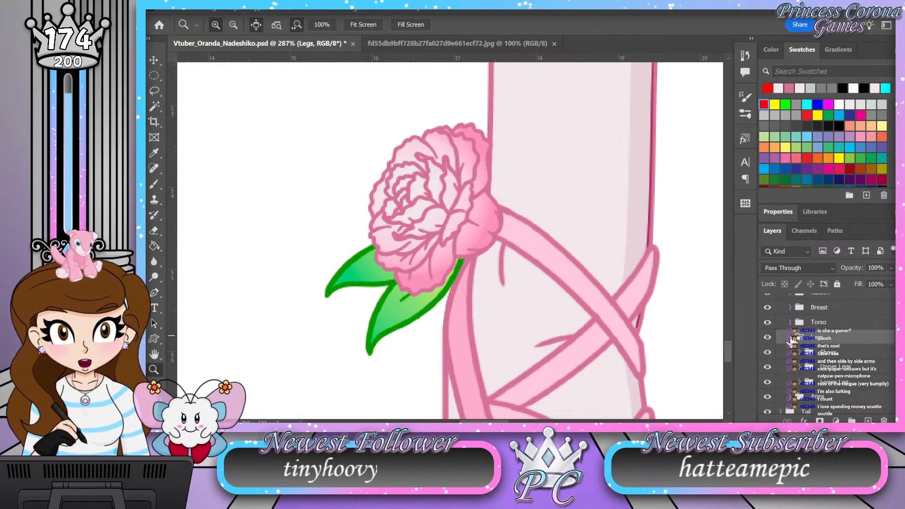
left_click(795, 357)
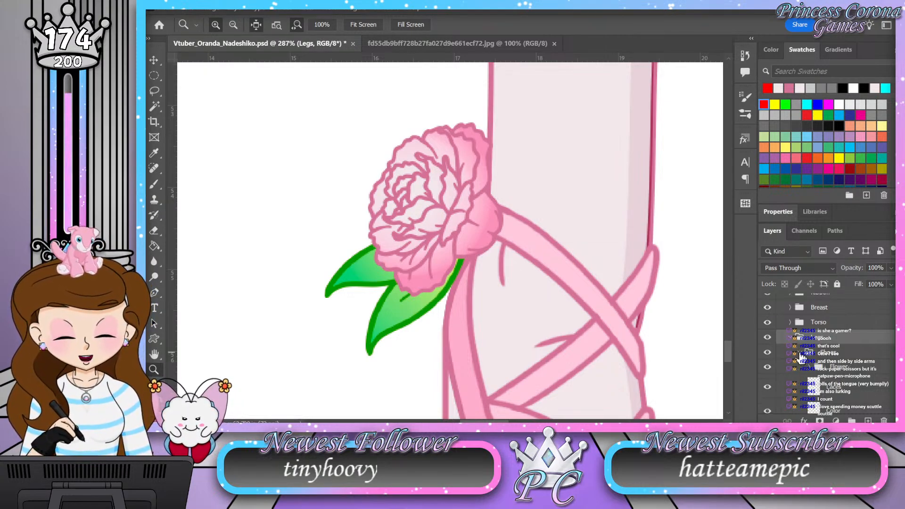
left_click(808, 369)
left_click(809, 367)
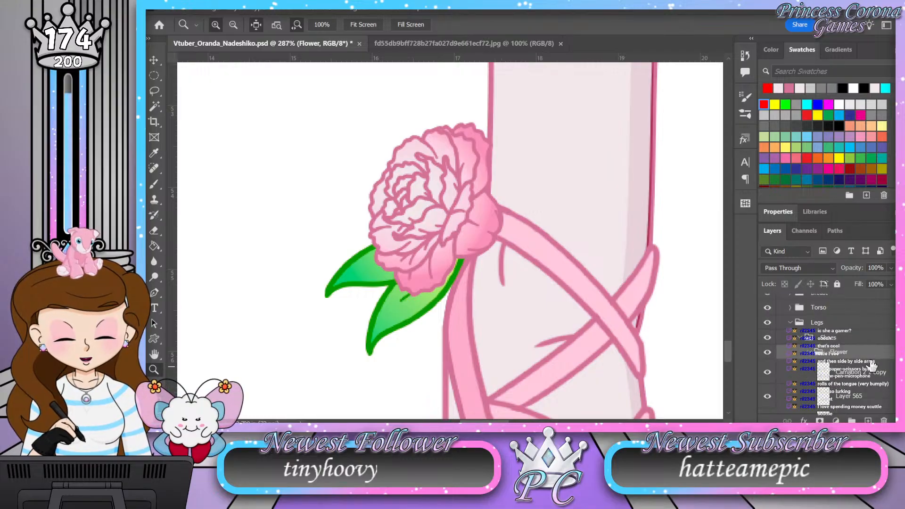
Step: Check the Flower group's layers and add a new layer named Shading directly above Layer 565, below the carnation line art
scroll(871, 365, "down", 2)
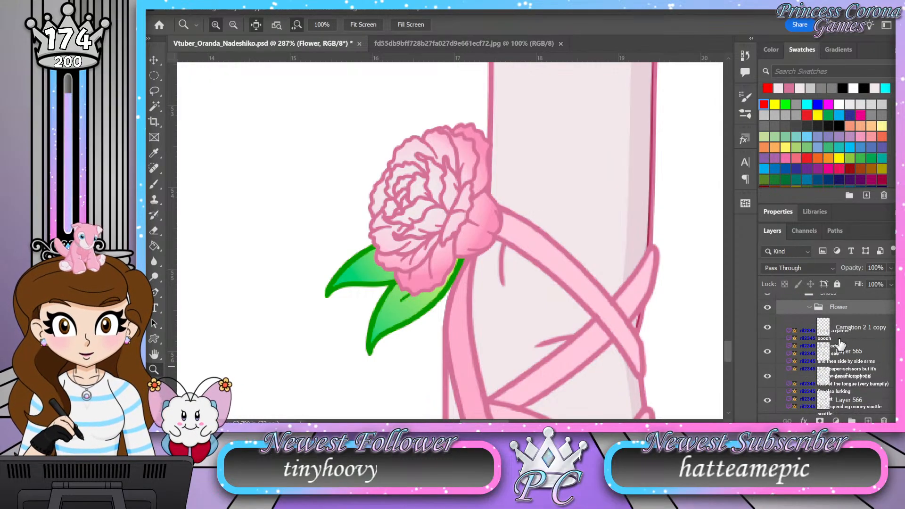
left_click(768, 328)
left_click(768, 328)
scroll(830, 341, "down", 1)
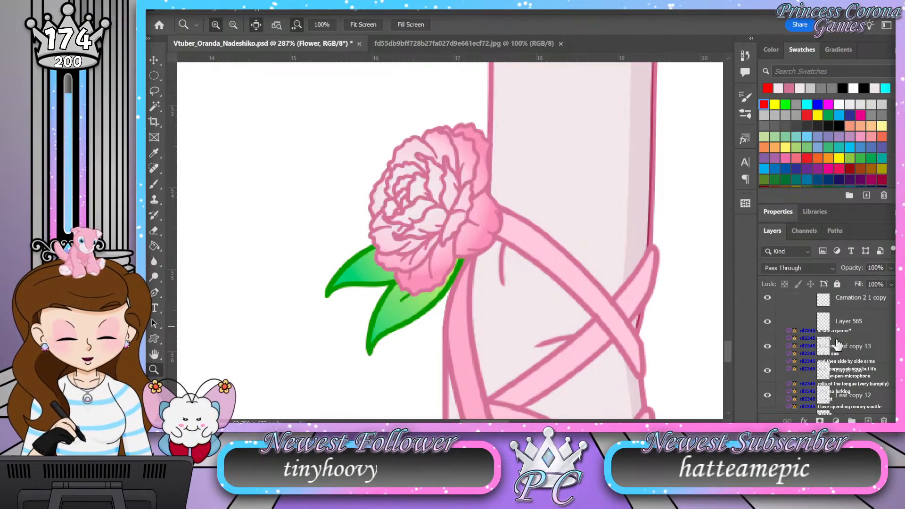
scroll(798, 346, "down", 2)
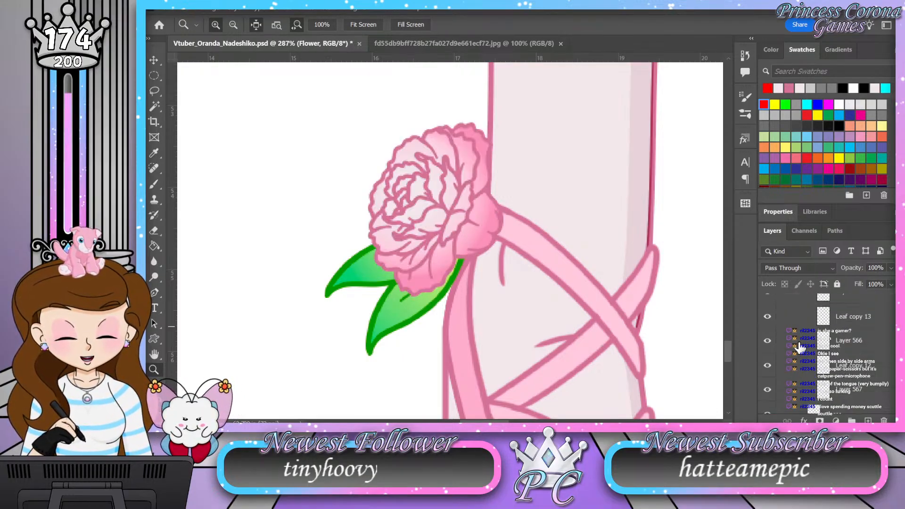
scroll(798, 346, "up", 3)
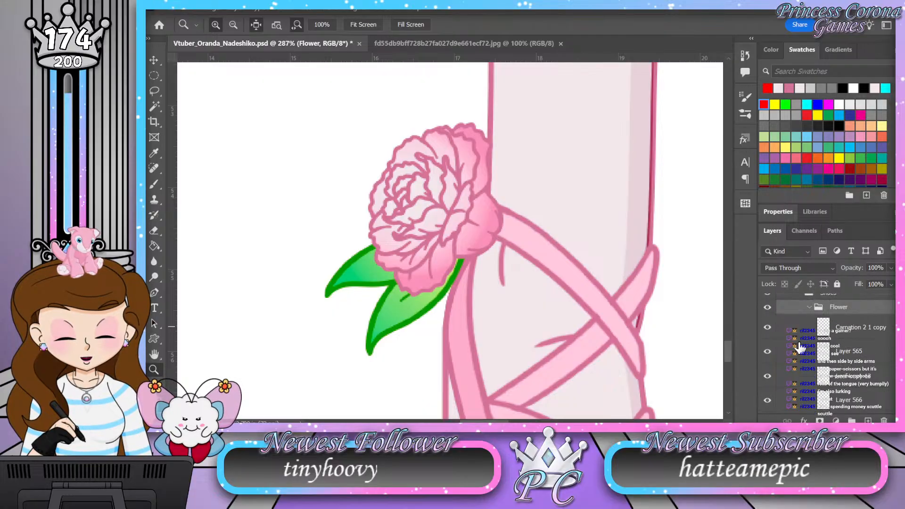
left_click(797, 353)
left_click(868, 420)
double_click(843, 351)
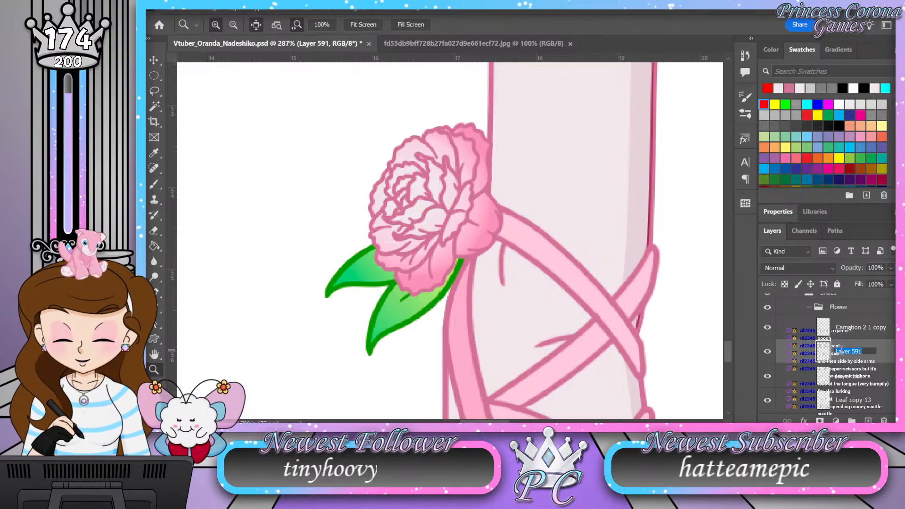
key("Return")
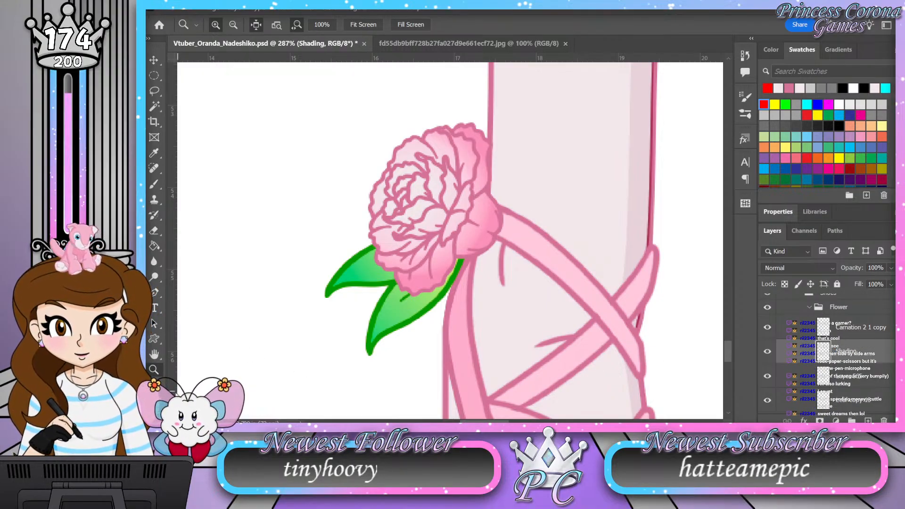
Step: Pick black as the painting colour and set the Shading layer's blend mode to Soft Light
key("i")
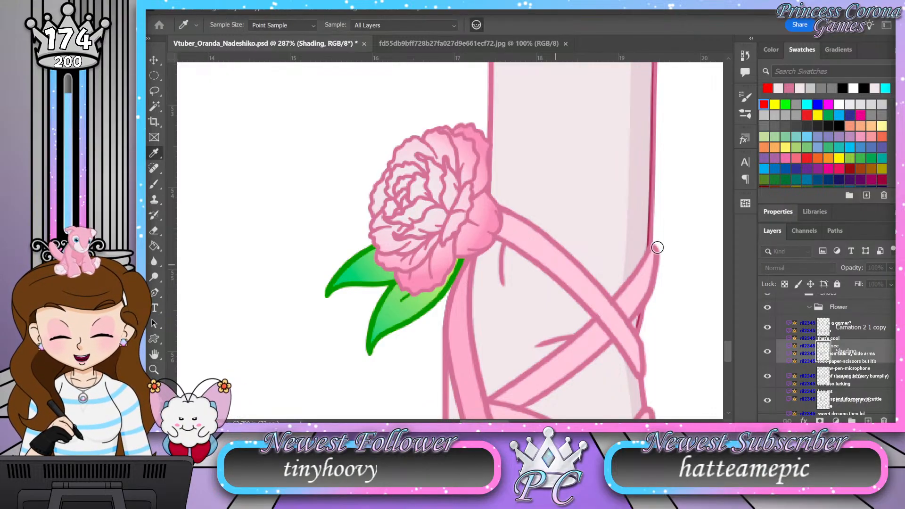
key("z")
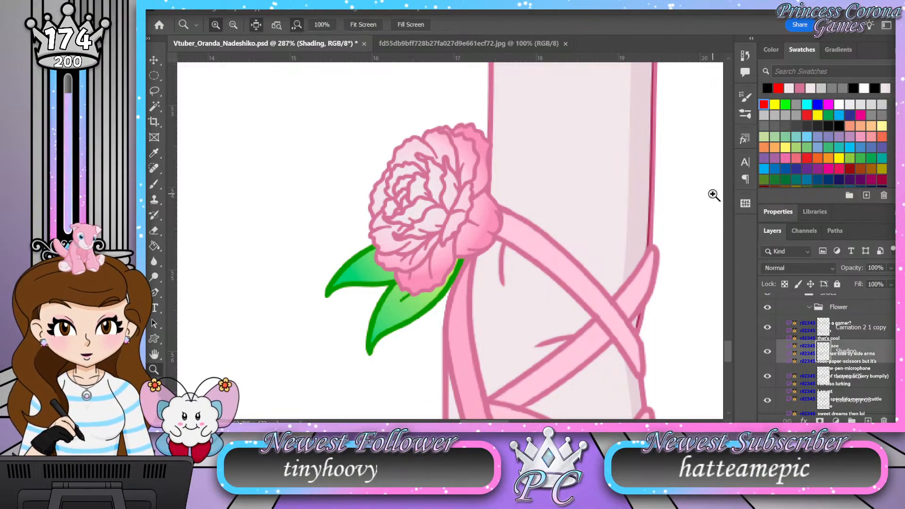
left_click(800, 265)
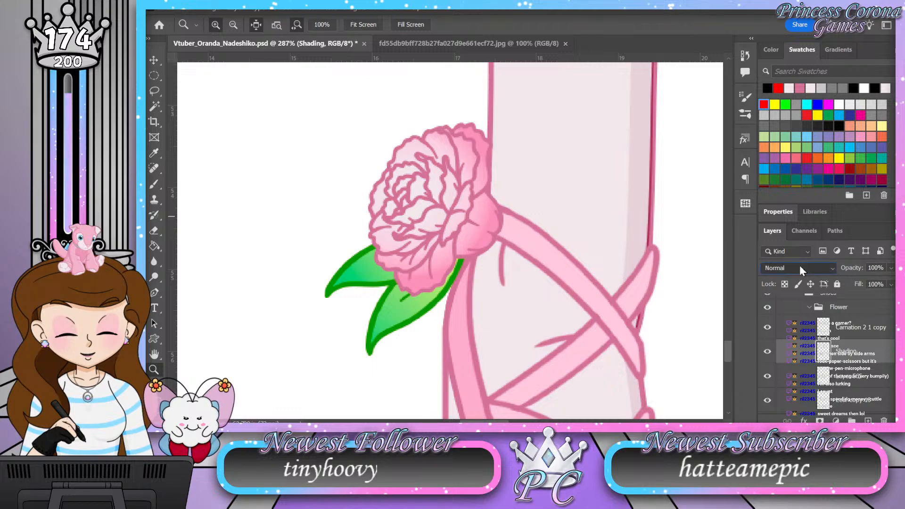
left_click(796, 259)
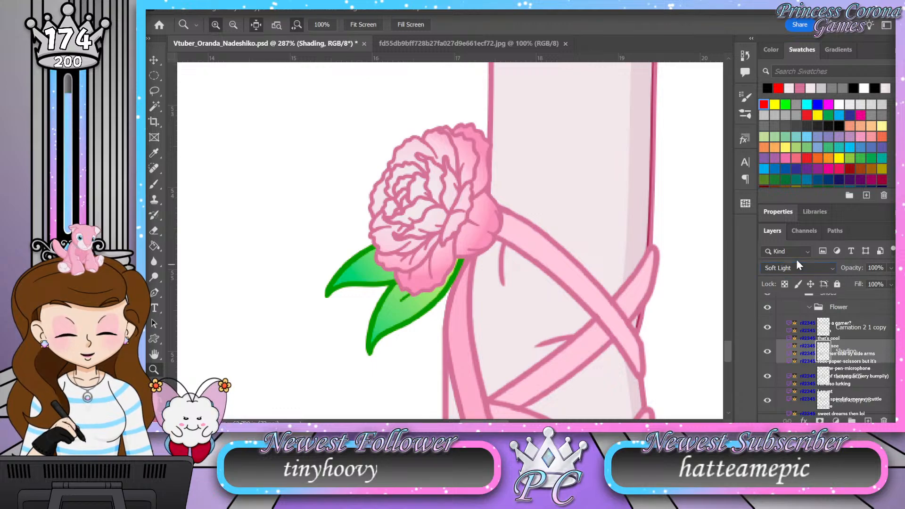
Step: Load Layer 565's flower shape as a selection and brush shading over the carnation's inner centre petals on the Shading layer
left_click(822, 381, "ctrl")
left_click_drag(436, 227, 440, 226)
left_click_drag(432, 294, 419, 288)
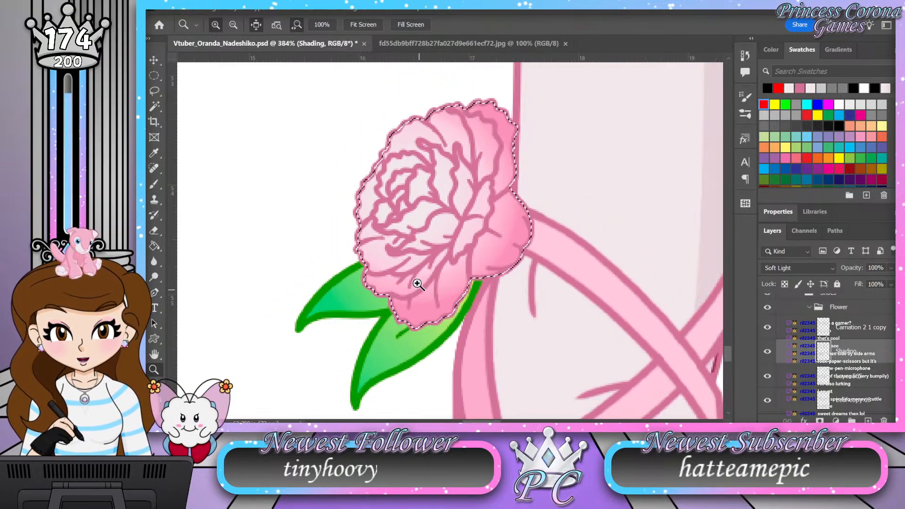
left_click_drag(402, 171, 440, 162)
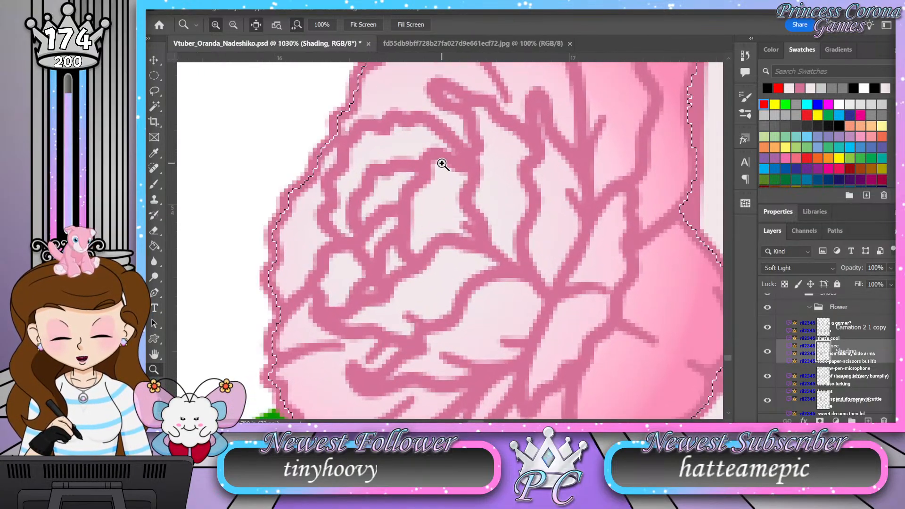
key("b")
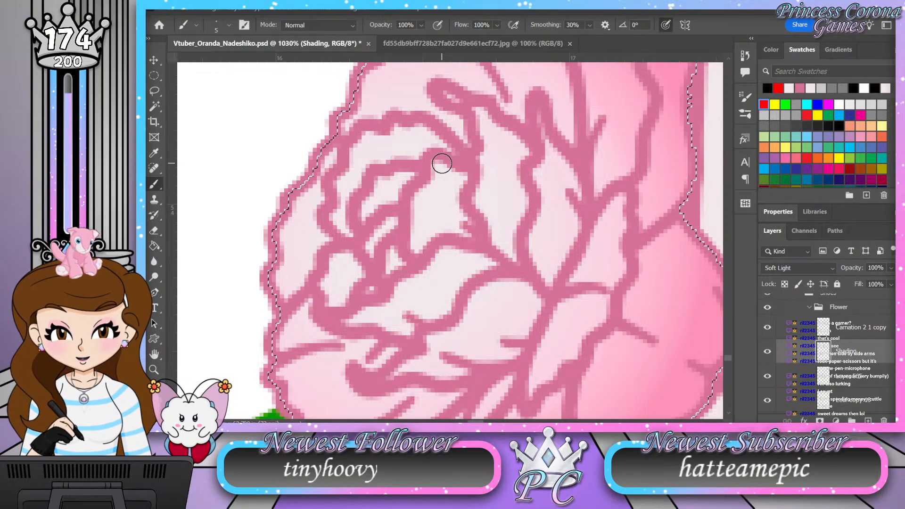
mouse_move(410, 175)
left_mouse_down()
mouse_move(386, 183)
mouse_move(362, 217)
mouse_move(392, 200)
left_mouse_up()
mouse_move(433, 168)
left_mouse_down()
mouse_move(459, 177)
mouse_move(467, 231)
mouse_move(445, 224)
mouse_move(417, 252)
mouse_move(418, 203)
mouse_move(436, 183)
mouse_move(429, 219)
mouse_move(437, 210)
mouse_move(451, 215)
mouse_move(418, 230)
mouse_move(394, 222)
mouse_move(371, 249)
mouse_move(376, 240)
mouse_move(400, 265)
mouse_move(360, 262)
mouse_move(359, 279)
mouse_move(355, 263)
mouse_move(346, 290)
mouse_move(343, 261)
mouse_move(331, 274)
mouse_move(330, 296)
mouse_move(335, 277)
left_mouse_up()
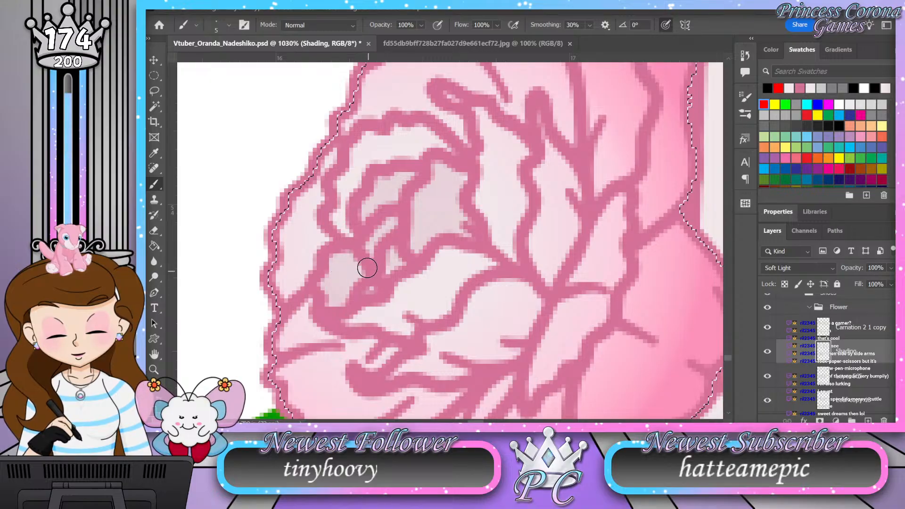
mouse_move(347, 226)
left_mouse_down()
mouse_move(348, 184)
mouse_move(359, 192)
mouse_move(358, 145)
mouse_move(398, 159)
mouse_move(418, 133)
mouse_move(432, 136)
mouse_move(441, 148)
mouse_move(402, 132)
mouse_move(421, 162)
left_mouse_up()
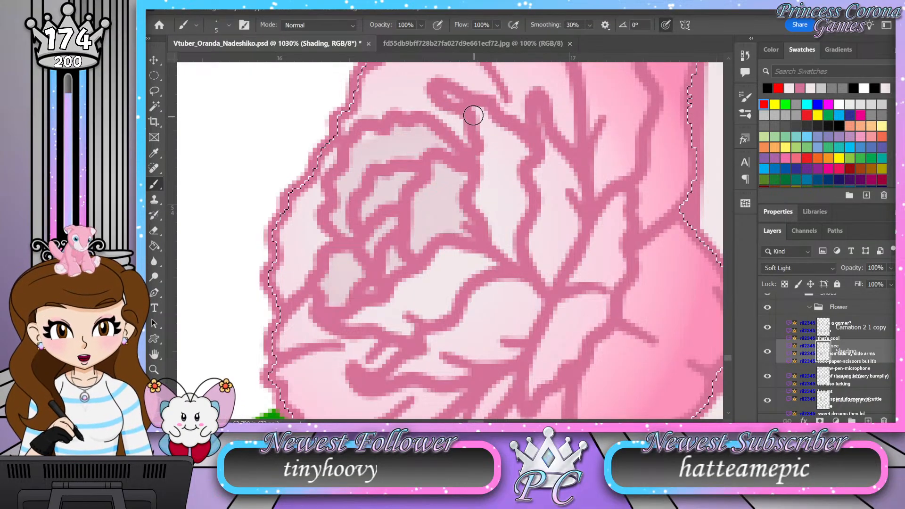
mouse_move(478, 112)
left_mouse_down()
mouse_move(482, 204)
mouse_move(502, 238)
mouse_move(510, 234)
left_mouse_up()
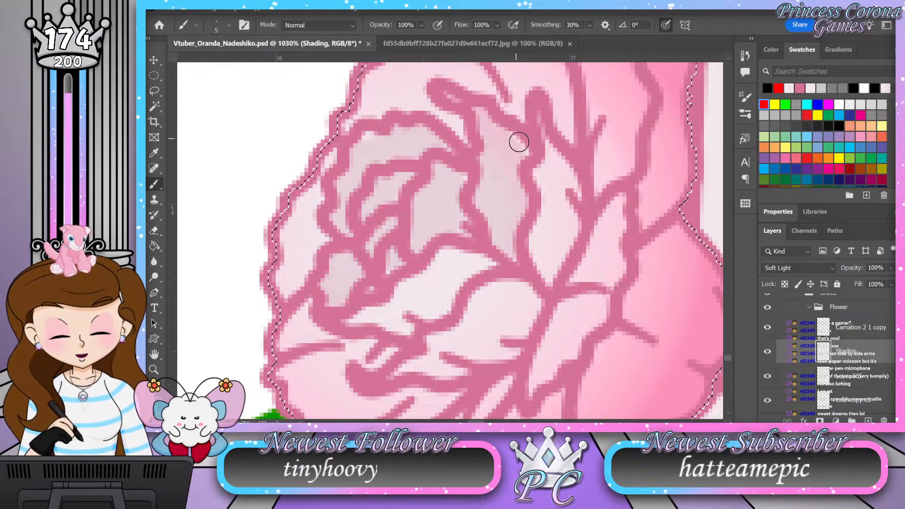
Step: Erase the shading from the carnation's centre petals and clear the selection
key("z")
left_click_drag(499, 203, 426, 207)
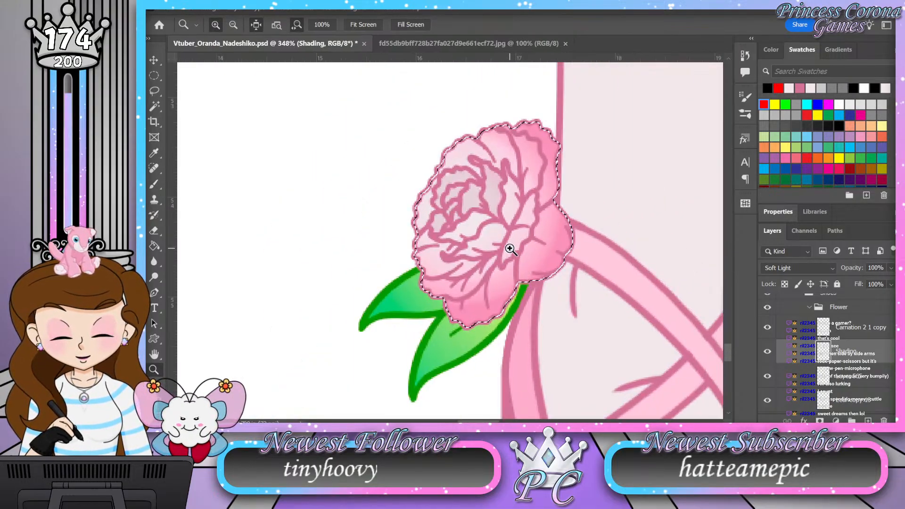
left_click_drag(509, 249, 532, 261)
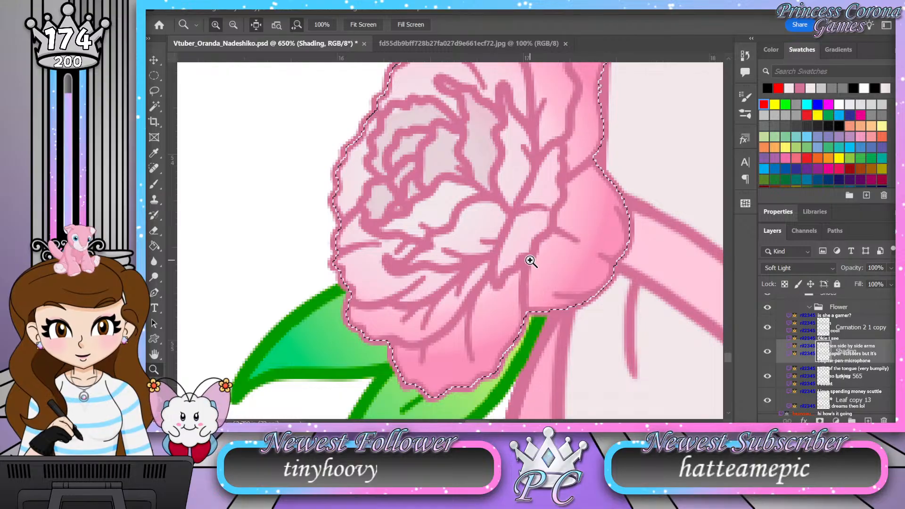
left_click(155, 230)
mouse_move(487, 168)
left_mouse_down()
mouse_move(424, 137)
mouse_move(376, 146)
mouse_move(495, 204)
mouse_move(553, 272)
left_mouse_up()
key("ctrl+d")
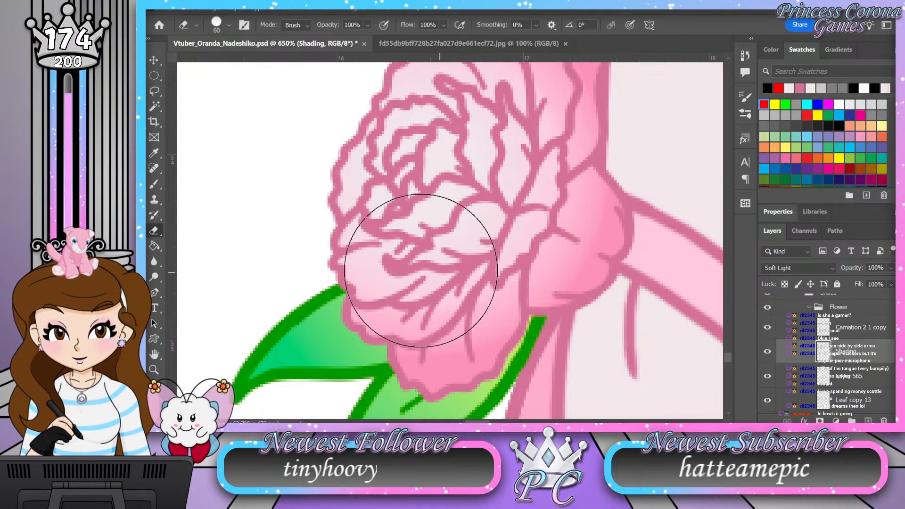
Step: Reload Layer 565's shape as a selection and build up graded shading on the carnation's outer right petal with a size 8 brush
left_click(824, 376, "ctrl")
left_click(157, 186)
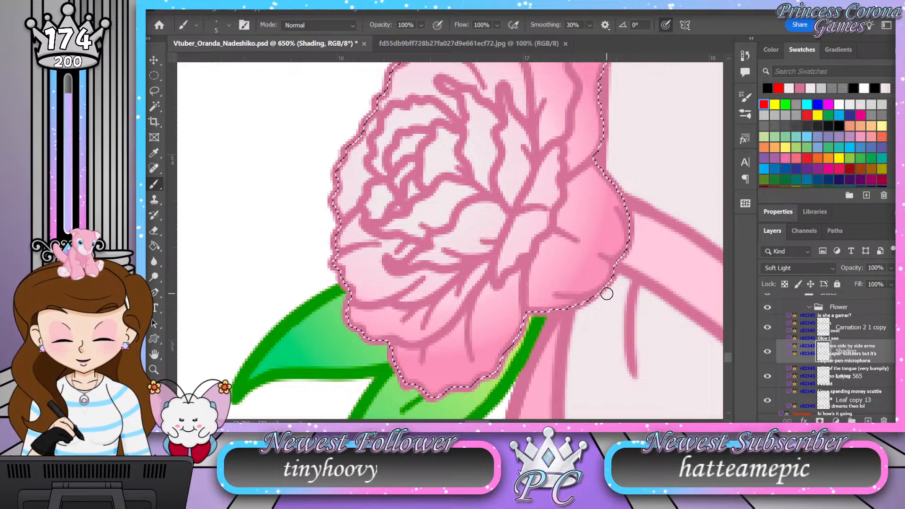
key("bracketright")
key("bracketright")
key("bracketright")
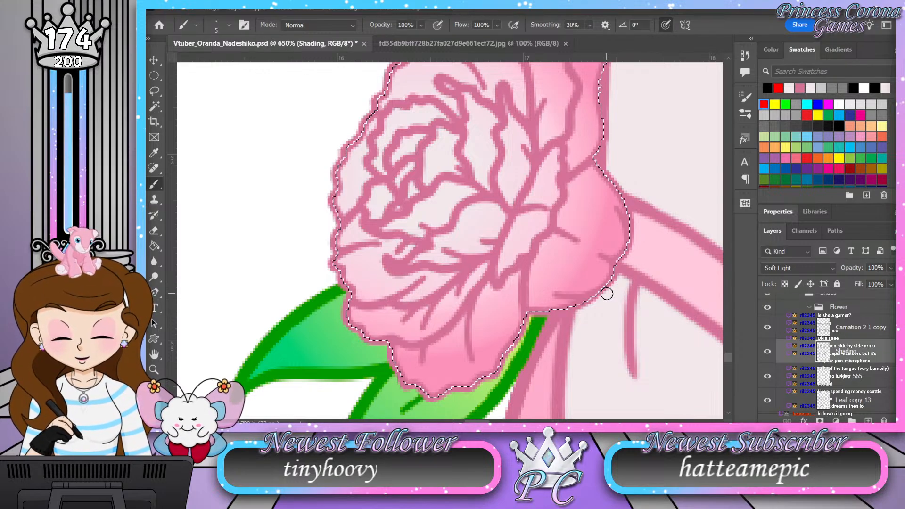
mouse_move(623, 188)
left_mouse_down()
mouse_move(612, 248)
mouse_move(591, 285)
mouse_move(531, 306)
left_mouse_up()
mouse_move(625, 185)
left_mouse_down()
mouse_move(604, 253)
mouse_move(558, 309)
left_mouse_up()
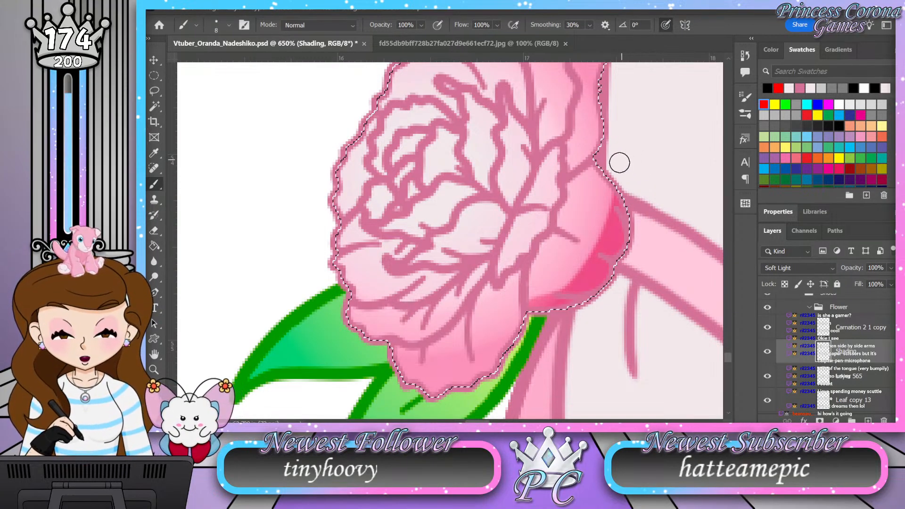
mouse_move(616, 192)
left_mouse_down()
mouse_move(584, 259)
mouse_move(533, 299)
mouse_move(540, 294)
left_mouse_up()
mouse_move(614, 170)
left_mouse_down()
mouse_move(584, 246)
mouse_move(533, 296)
left_mouse_up()
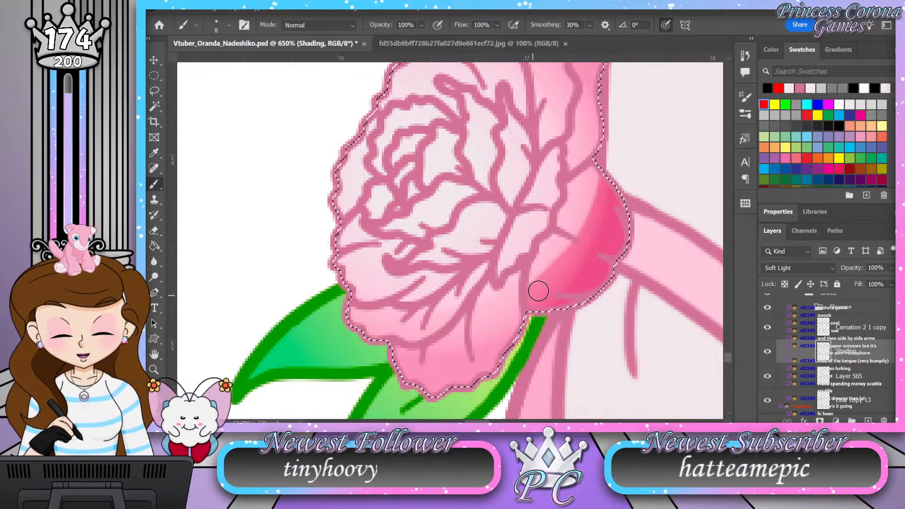
mouse_move(620, 188)
left_mouse_down()
mouse_move(603, 177)
mouse_move(586, 208)
left_mouse_up()
mouse_move(586, 177)
left_mouse_down()
mouse_move(565, 214)
mouse_move(596, 187)
left_mouse_up()
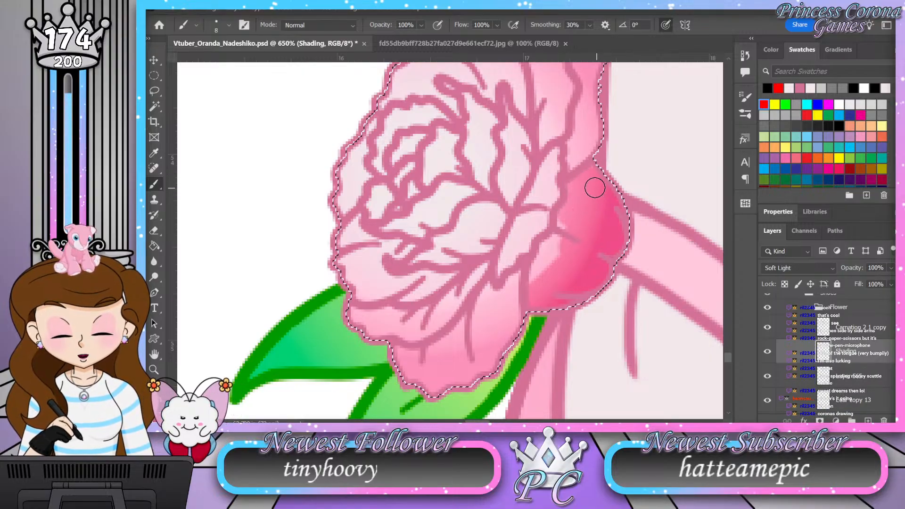
mouse_move(565, 230)
left_mouse_down()
mouse_move(544, 252)
mouse_move(534, 286)
mouse_move(570, 252)
mouse_move(561, 253)
mouse_move(582, 247)
mouse_move(569, 250)
mouse_move(565, 272)
left_mouse_up()
Step: Shade the carnation's lowest outer petal above the leaves, darkening it along its edge
mouse_move(545, 399)
left_mouse_down()
mouse_move(553, 360)
mouse_move(590, 315)
mouse_move(581, 360)
left_mouse_up()
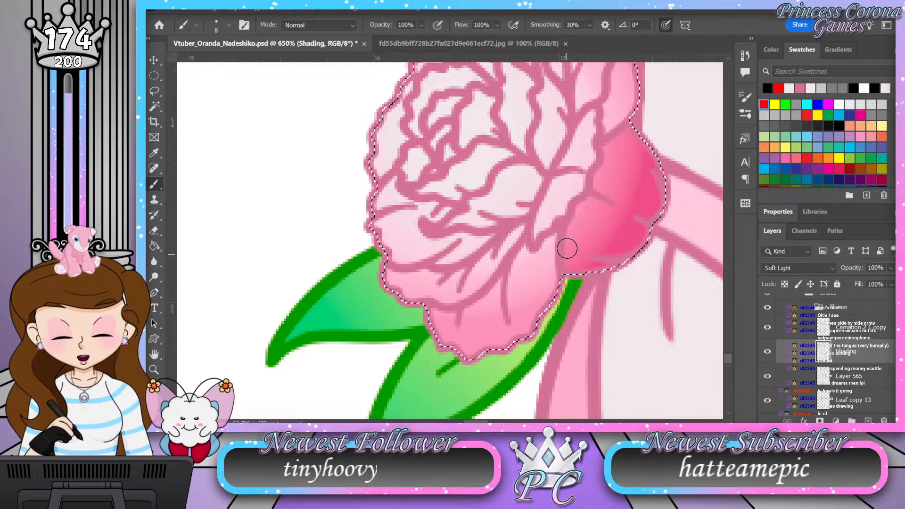
mouse_move(558, 234)
left_mouse_down()
mouse_move(550, 291)
mouse_move(528, 331)
mouse_move(468, 357)
mouse_move(426, 310)
left_mouse_up()
mouse_move(545, 257)
left_mouse_down()
mouse_move(510, 327)
mouse_move(479, 341)
mouse_move(426, 306)
left_mouse_up()
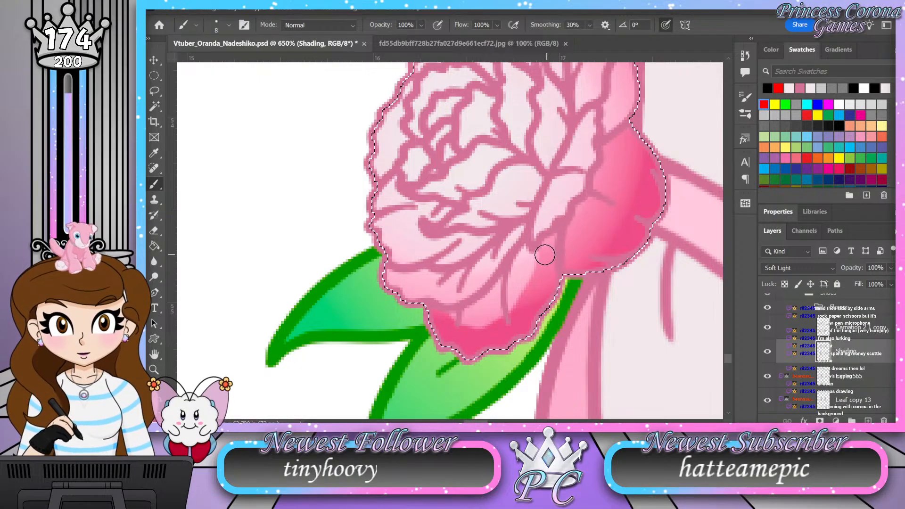
mouse_move(531, 268)
left_mouse_down()
mouse_move(538, 319)
mouse_move(523, 334)
left_mouse_up()
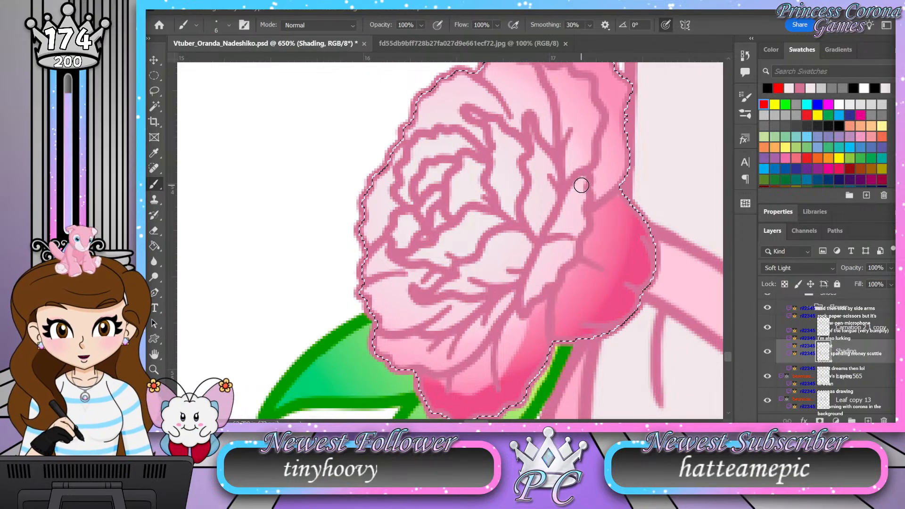
Step: Reduce the brush to size 5 and shade the narrow petals bordering the carnation's outer right petal
key("bracketleft")
key("bracketleft")
key("bracketleft")
mouse_move(580, 214)
left_mouse_down()
mouse_move(568, 252)
mouse_move(541, 287)
left_mouse_up()
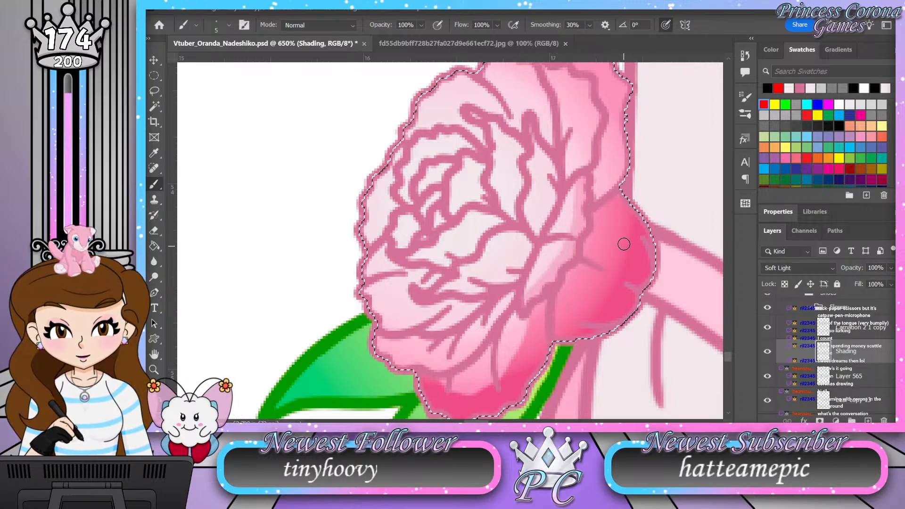
Step: Shade the lower front petals along the carnation's bottom left edge and blend them towards the lowest petal
mouse_move(638, 188)
left_mouse_down()
mouse_move(627, 246)
mouse_move(606, 228)
mouse_move(632, 185)
left_mouse_up()
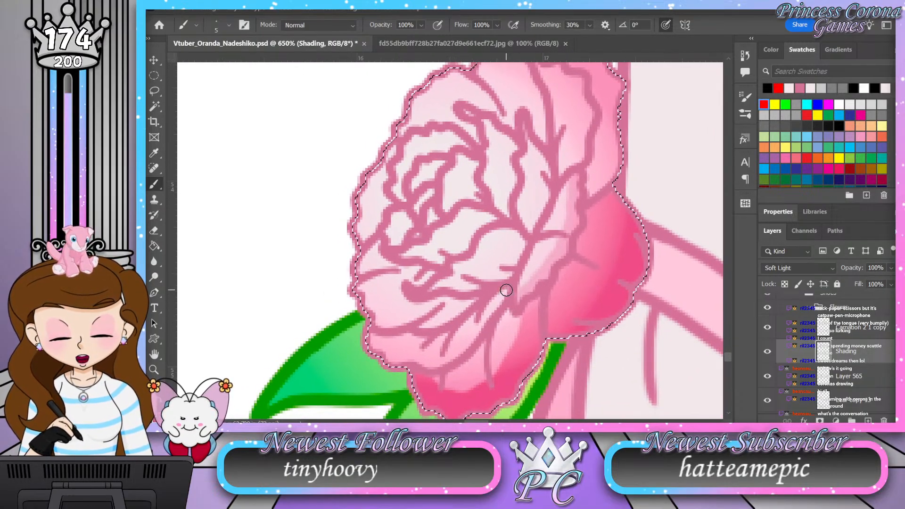
mouse_move(503, 291)
left_mouse_down()
mouse_move(462, 349)
mouse_move(439, 360)
mouse_move(376, 348)
mouse_move(372, 331)
left_mouse_up()
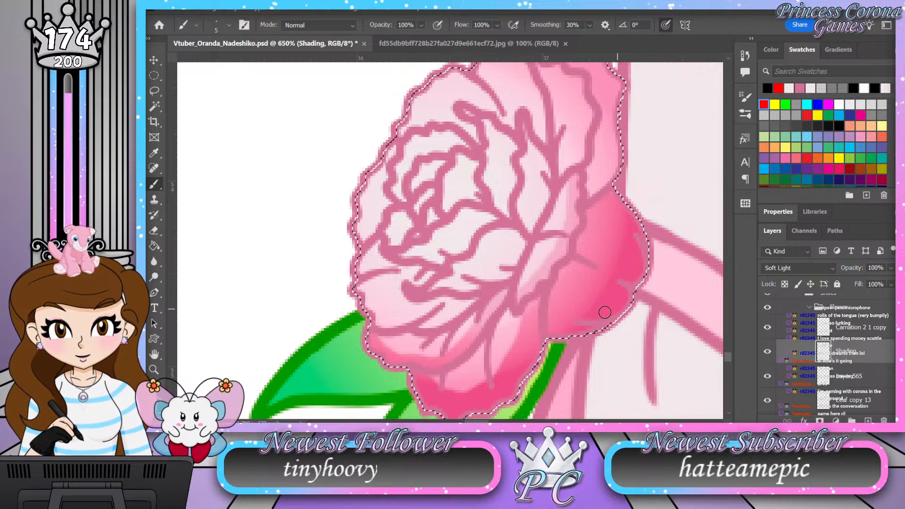
left_click_drag(566, 303, 606, 238)
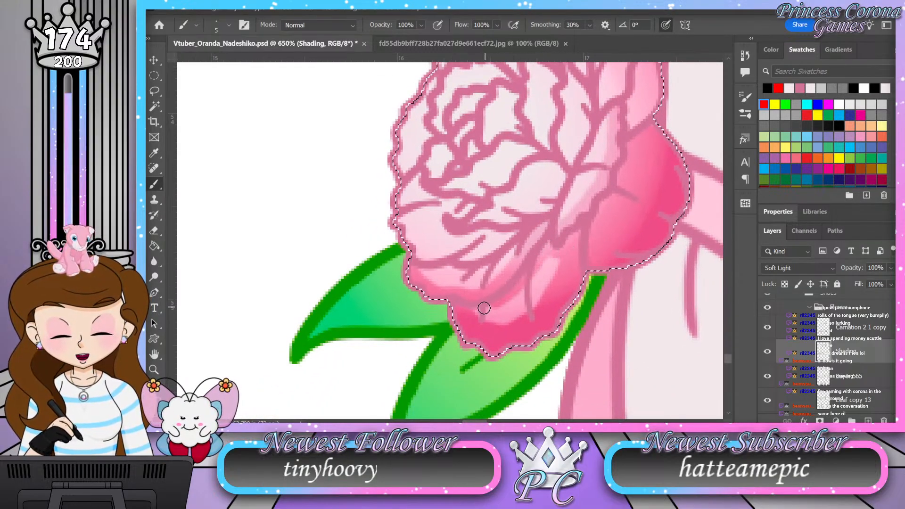
mouse_move(471, 312)
left_mouse_down()
mouse_move(549, 257)
mouse_move(566, 260)
mouse_move(569, 280)
mouse_move(565, 254)
mouse_move(544, 294)
mouse_move(531, 307)
mouse_move(505, 306)
left_mouse_up()
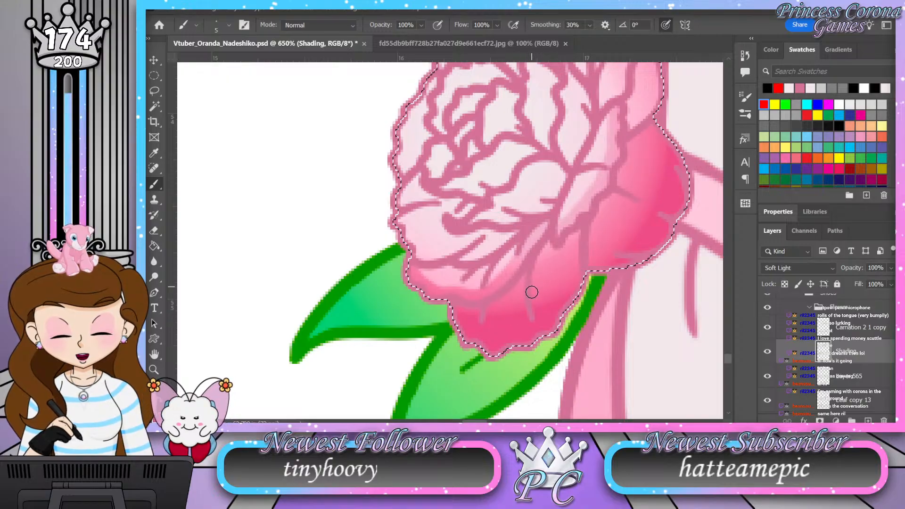
Step: Check the shaded carnation against both legs and refine the shading between the lower front petals' fold lines
key("z")
left_click_drag(521, 292, 443, 324)
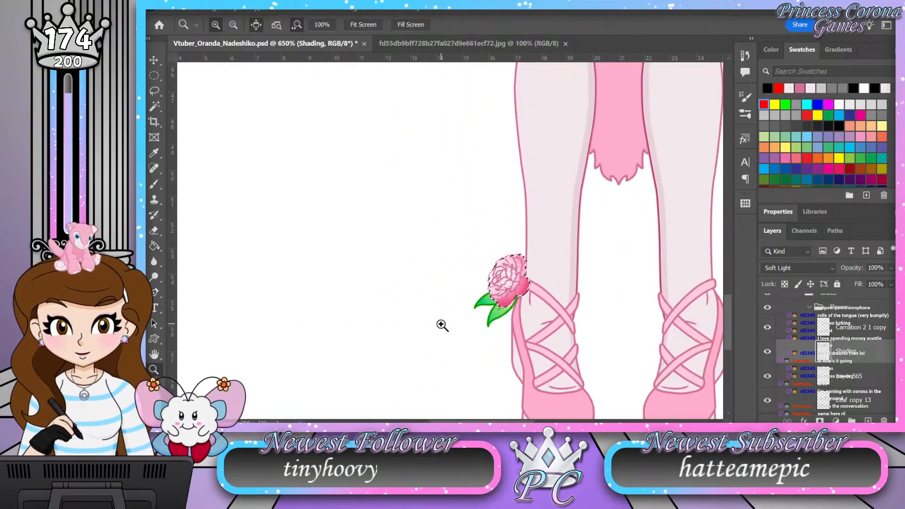
left_click_drag(528, 296, 544, 301)
mouse_move(527, 255)
left_mouse_down()
mouse_move(538, 273)
mouse_move(532, 315)
mouse_move(543, 335)
mouse_move(468, 323)
mouse_move(454, 344)
mouse_move(460, 339)
left_mouse_up()
key("b")
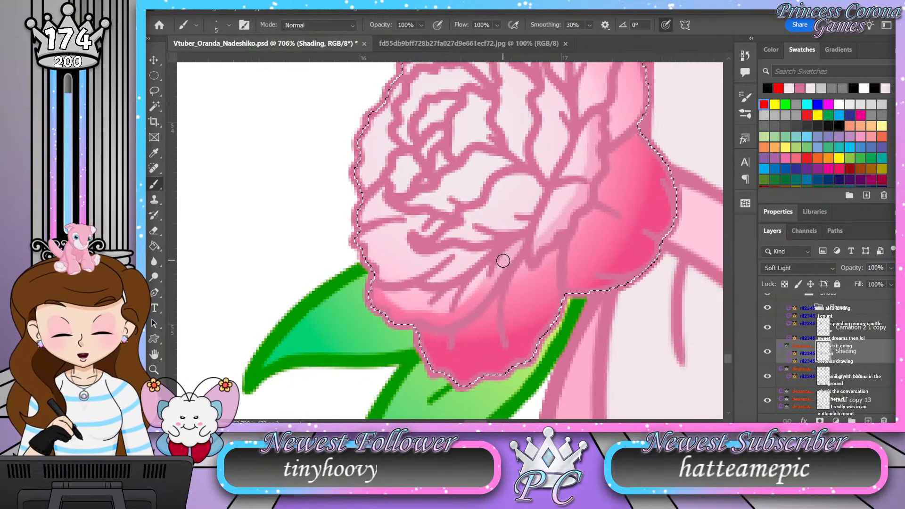
mouse_move(459, 291)
left_mouse_down()
mouse_move(384, 295)
mouse_move(406, 308)
mouse_move(414, 300)
mouse_move(491, 302)
left_mouse_up()
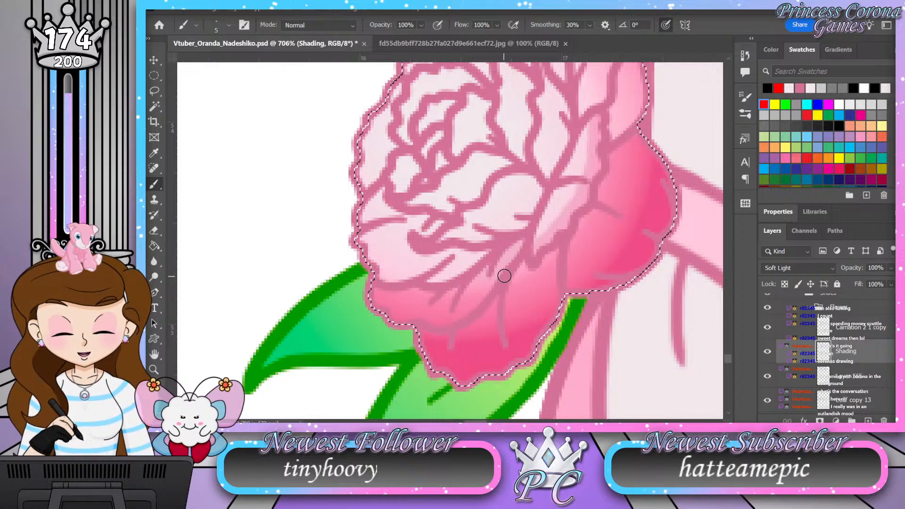
Step: Shade the carnation's right-hand middle petals and the front petals below its centre along their fold lines
mouse_move(599, 162)
left_mouse_down()
mouse_move(602, 215)
mouse_move(593, 233)
left_mouse_up()
mouse_move(365, 288)
left_mouse_down()
mouse_move(378, 317)
mouse_move(394, 326)
mouse_move(445, 313)
mouse_move(448, 323)
mouse_move(437, 328)
mouse_move(485, 304)
left_mouse_up()
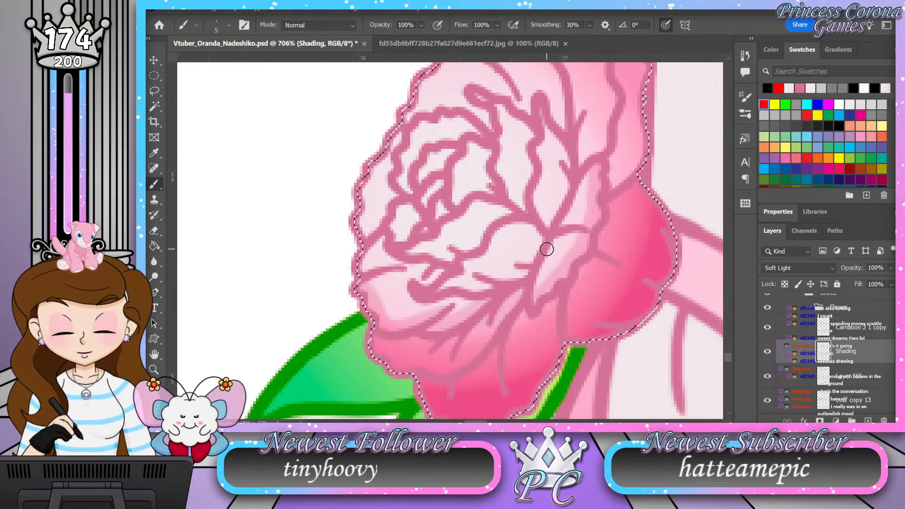
mouse_move(534, 226)
left_mouse_down()
mouse_move(536, 250)
mouse_move(520, 276)
mouse_move(486, 291)
mouse_move(433, 291)
left_mouse_up()
left_click_drag(588, 233, 574, 283)
mouse_move(529, 169)
left_mouse_down()
mouse_move(554, 226)
mouse_move(534, 277)
left_mouse_up()
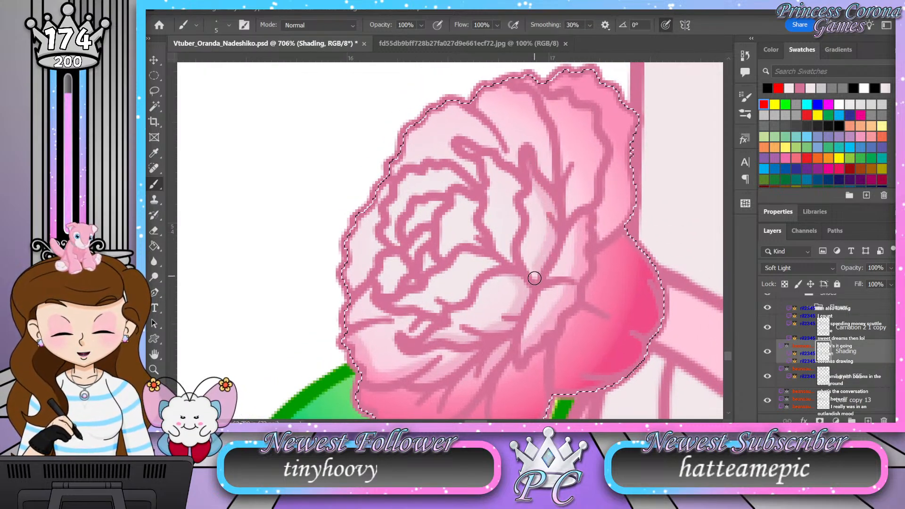
Step: Darken the carnation's upper right outer petal and shade the overlapping upper petals beside it
left_click_drag(615, 180, 561, 189)
mouse_move(497, 97)
left_mouse_down()
mouse_move(518, 92)
mouse_move(544, 119)
mouse_move(558, 156)
mouse_move(547, 256)
mouse_move(567, 180)
mouse_move(569, 220)
mouse_move(571, 208)
mouse_move(569, 147)
mouse_move(564, 224)
mouse_move(575, 111)
mouse_move(552, 136)
mouse_move(529, 93)
left_mouse_up()
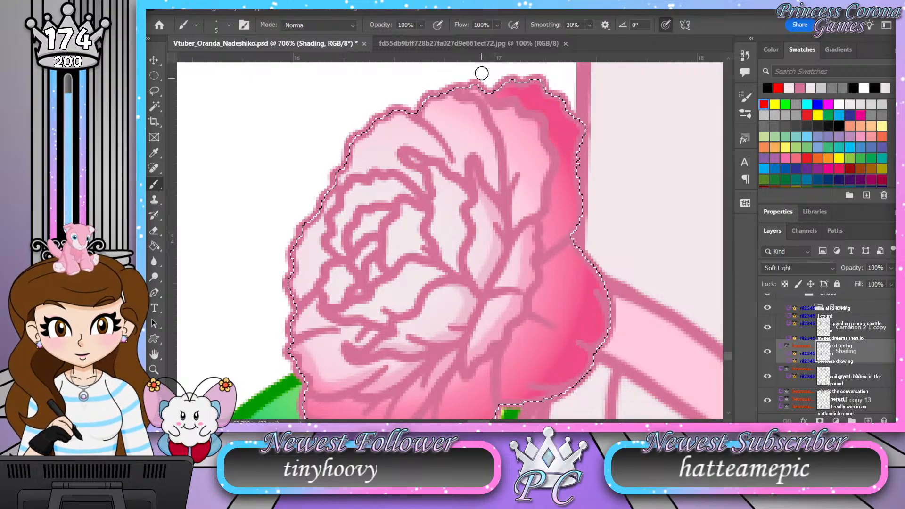
mouse_move(484, 100)
left_mouse_down()
mouse_move(507, 142)
mouse_move(513, 223)
left_mouse_up()
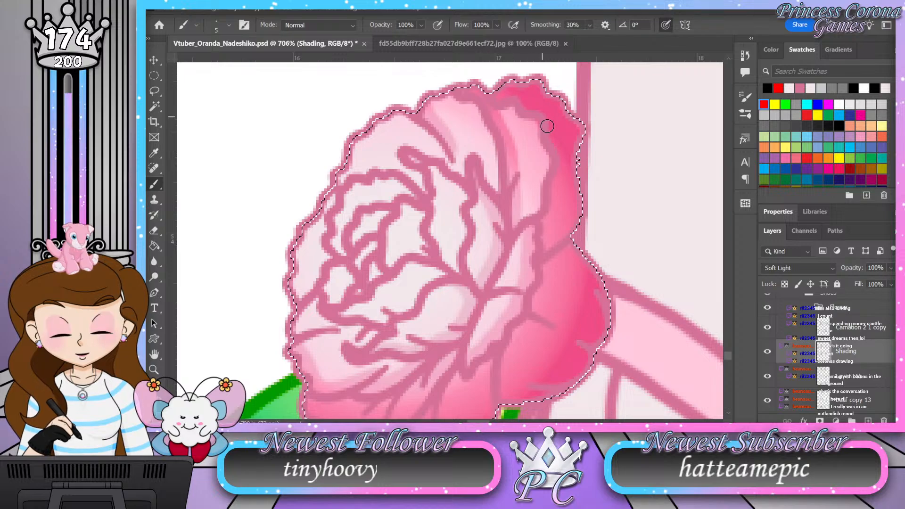
mouse_move(446, 175)
left_mouse_down()
mouse_move(463, 201)
mouse_move(458, 272)
left_mouse_up()
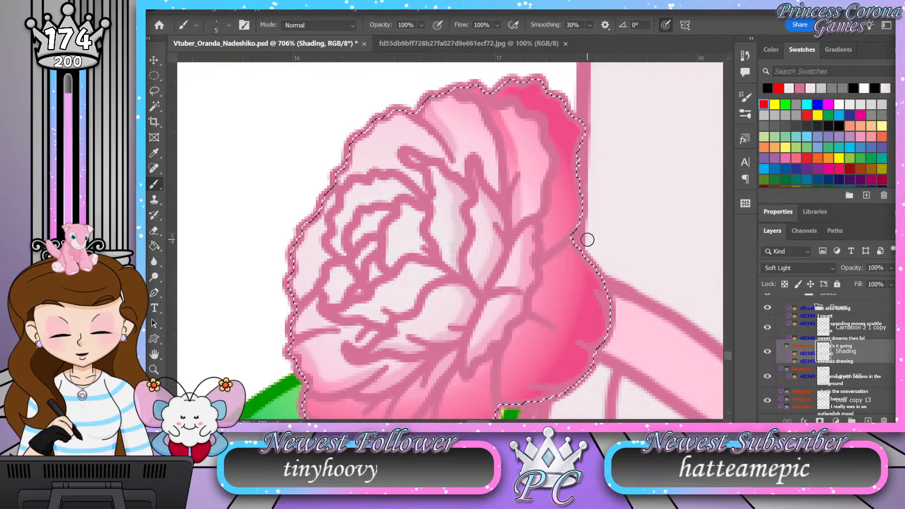
Step: Shade the inner petals around the carnation's centre and the outer petal on its left edge
left_click_drag(503, 291, 610, 250)
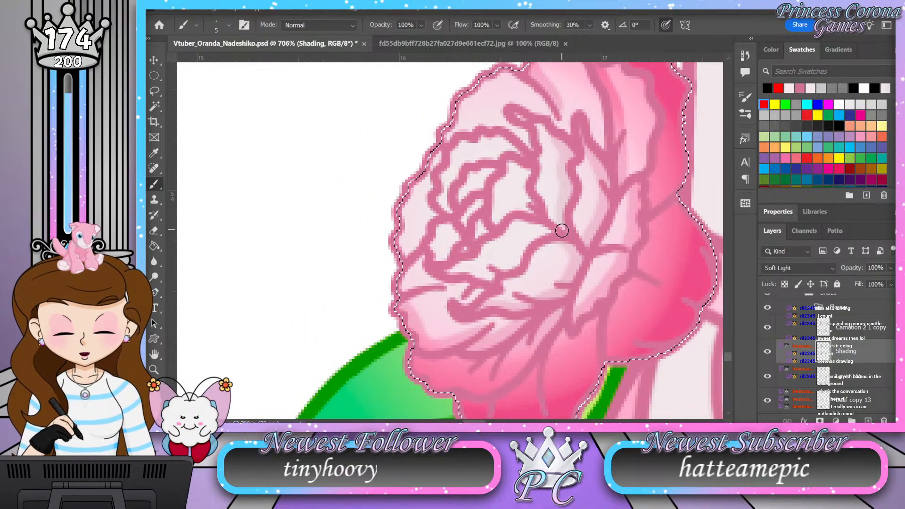
left_click_drag(550, 231, 492, 270)
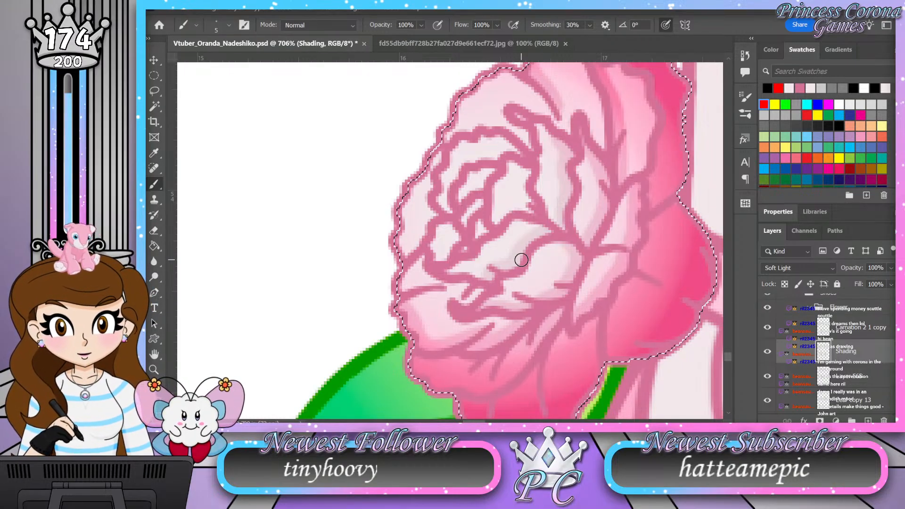
mouse_move(529, 176)
left_mouse_down()
mouse_move(533, 212)
mouse_move(521, 204)
mouse_move(496, 220)
mouse_move(529, 165)
left_mouse_up()
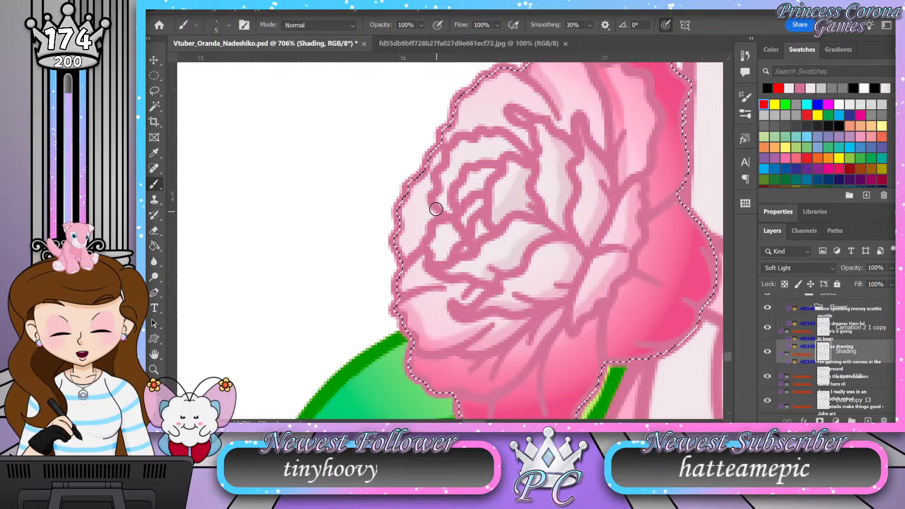
mouse_move(443, 156)
left_mouse_down()
mouse_move(425, 192)
mouse_move(434, 217)
mouse_move(400, 261)
left_mouse_up()
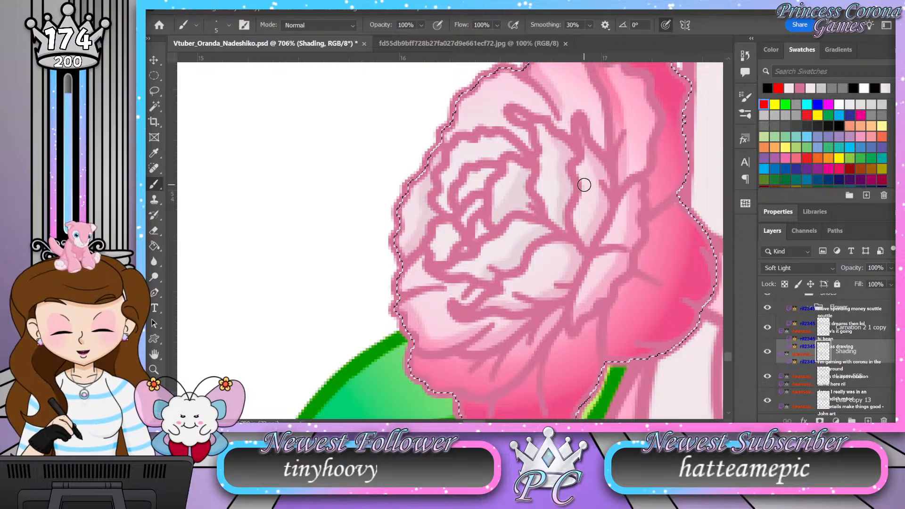
Step: Shade the upper left petals behind the carnation's centre and the small curled petals in its heart
mouse_move(564, 180)
left_mouse_down()
mouse_move(529, 244)
mouse_move(532, 227)
left_mouse_up()
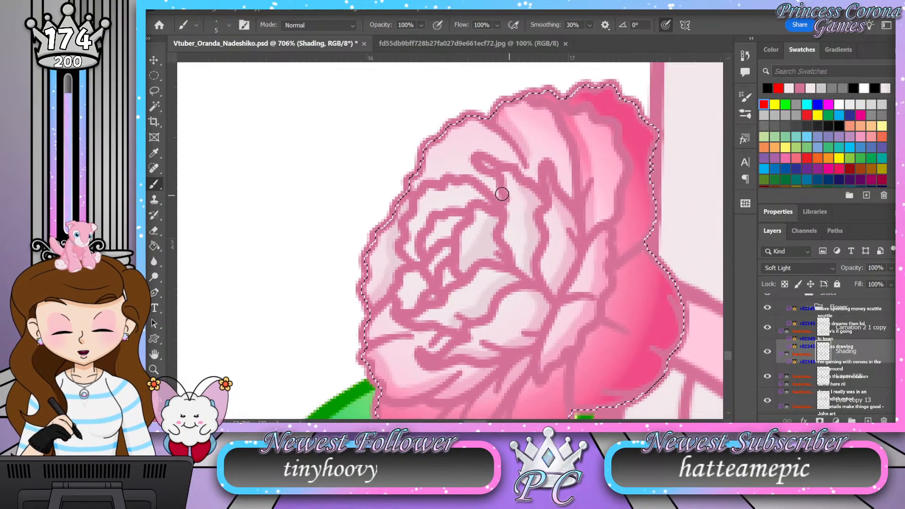
mouse_move(490, 189)
left_mouse_down()
mouse_move(453, 172)
mouse_move(414, 180)
mouse_move(406, 194)
left_mouse_up()
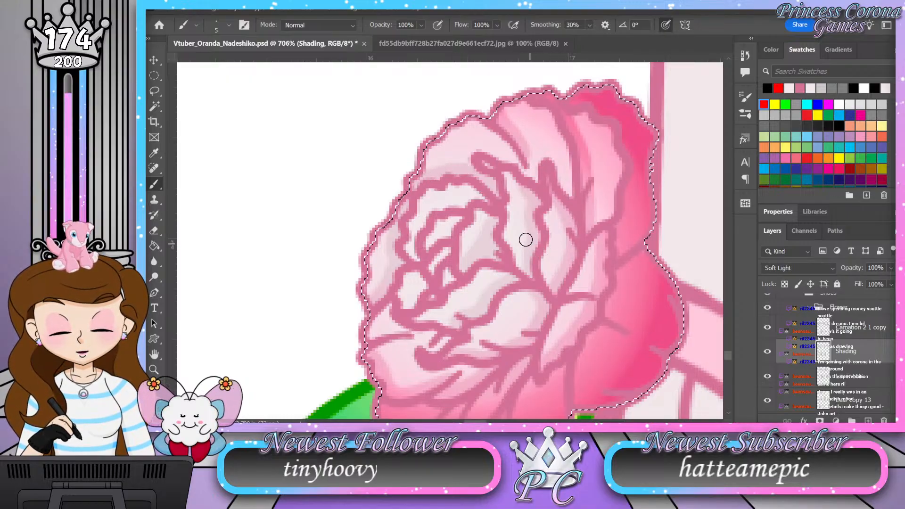
mouse_move(481, 200)
left_mouse_down()
mouse_move(434, 209)
mouse_move(417, 231)
mouse_move(417, 262)
left_mouse_up()
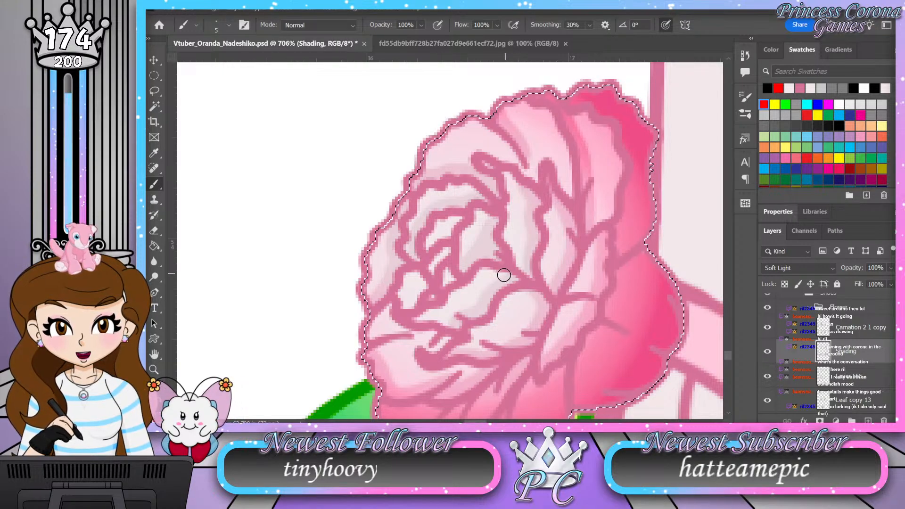
scroll(528, 265, "down", 3)
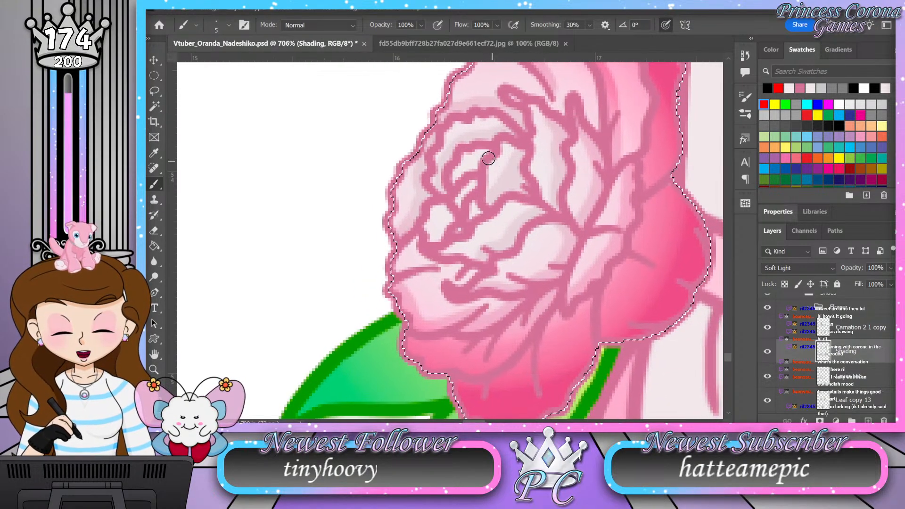
left_click_drag(460, 173, 461, 199)
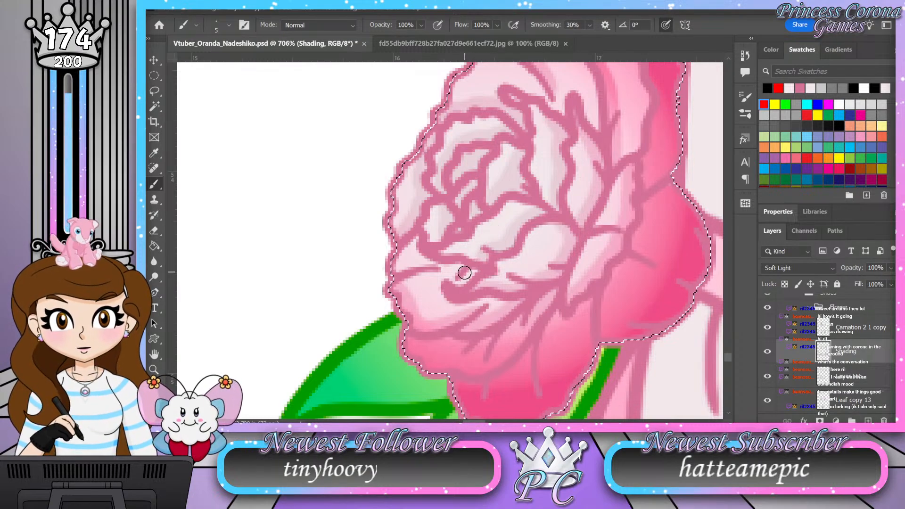
Step: Deselect the carnation and check its finished shading against the leaves and the leg
key("z")
left_click_drag(393, 299, 369, 303)
left_click_drag(485, 292, 497, 305)
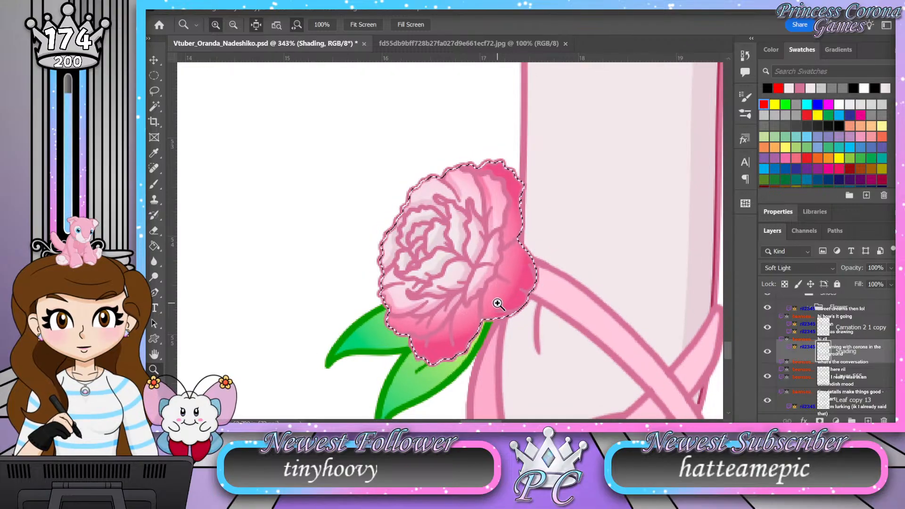
scroll(414, 340, "down", 3)
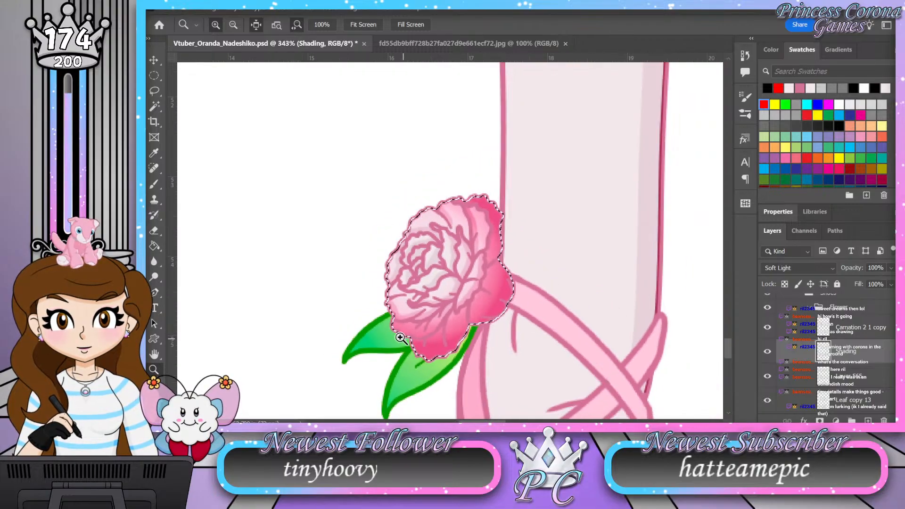
scroll(485, 380, "up", 2)
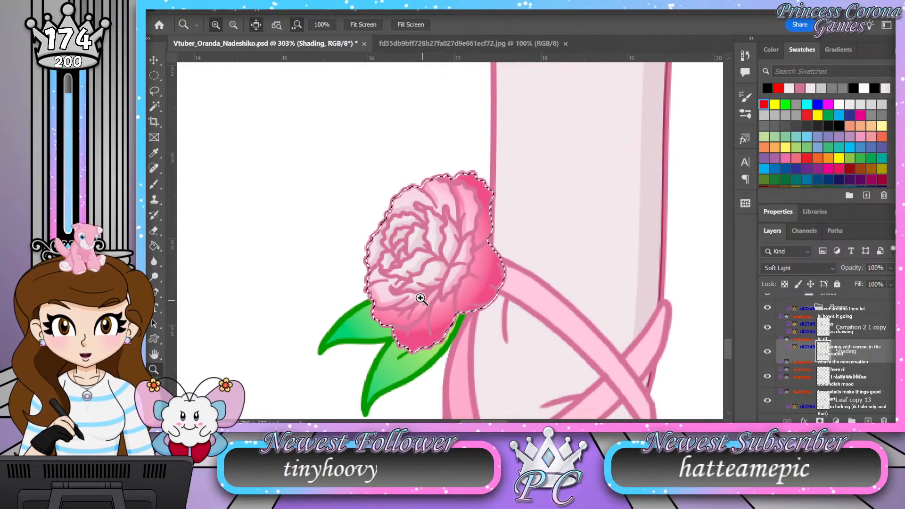
scroll(426, 311, "up", 2)
scroll(427, 311, "up", 2)
key("ctrl+d")
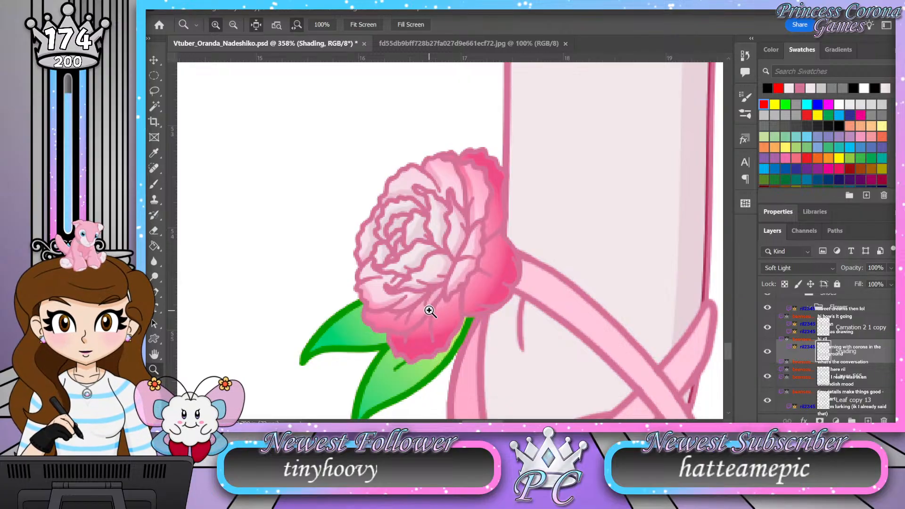
scroll(427, 311, "down", 4)
scroll(415, 324, "up", 2)
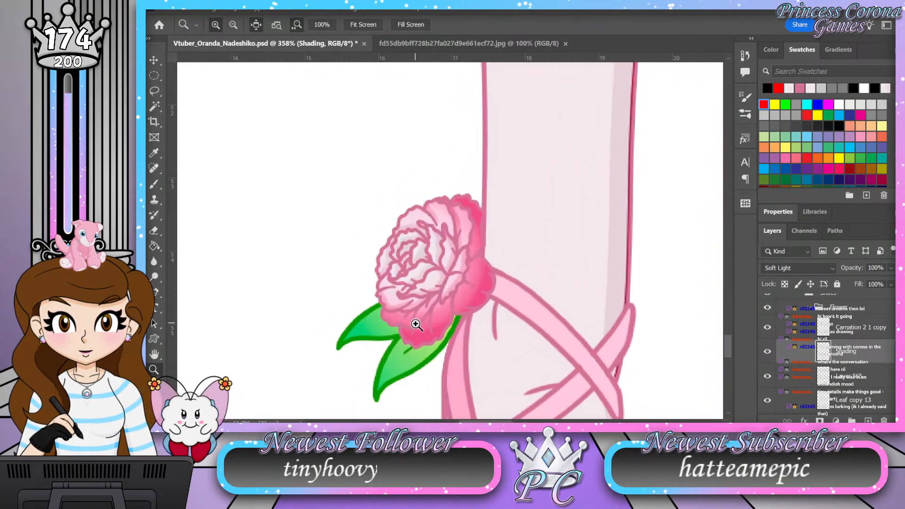
scroll(415, 324, "up", 2)
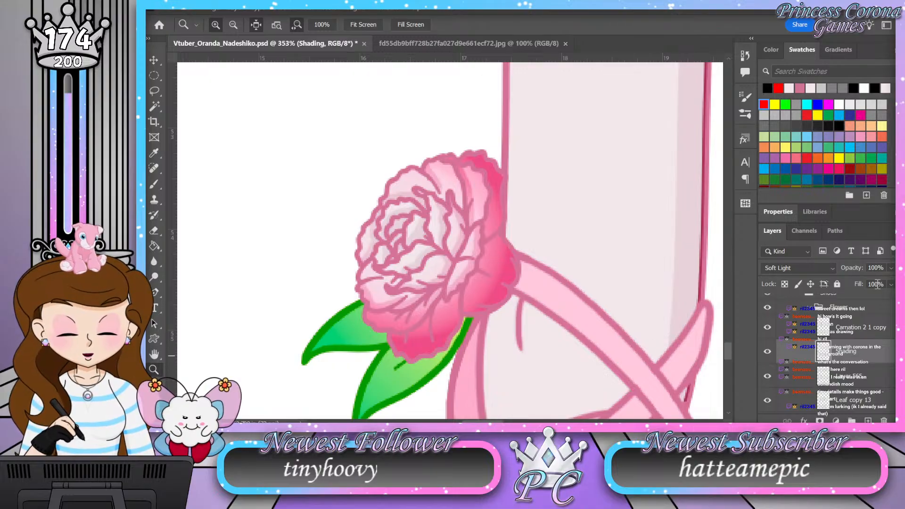
Step: Set the carnation's Shading layer to 50% opacity and save the artwork
left_click(856, 270)
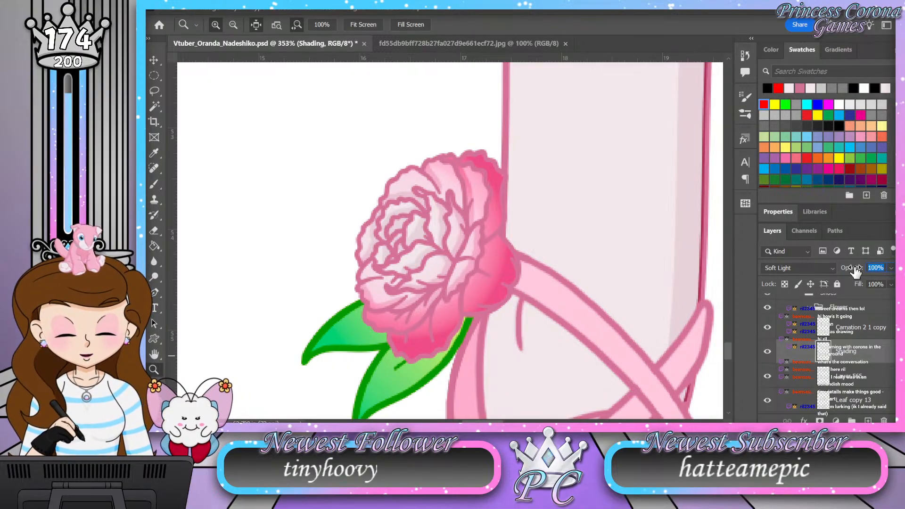
type("50")
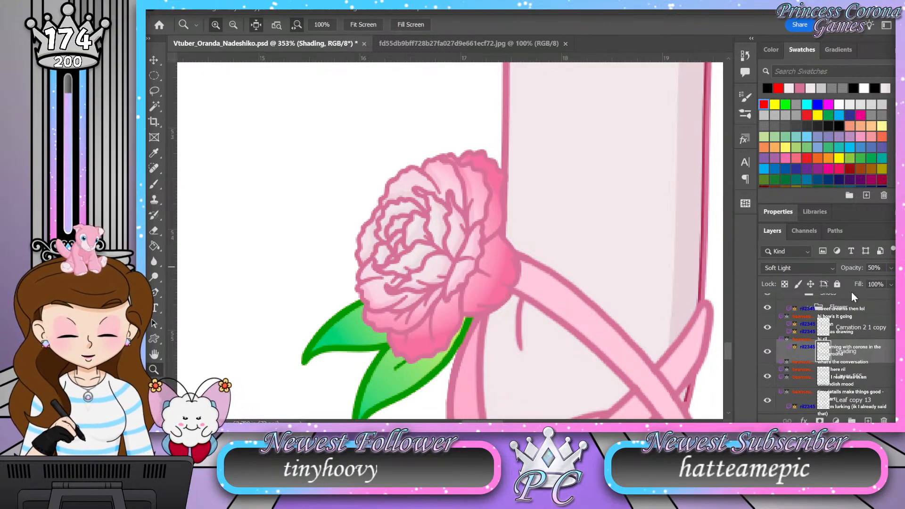
key("ctrl+s")
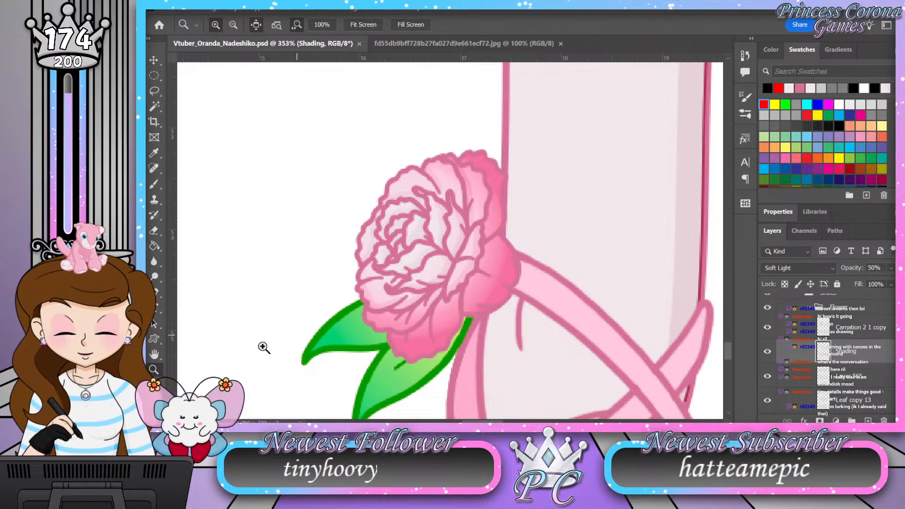
Step: Add a layer named Shading above Leaf copy 13 and set it to Soft Light at 50% opacity
left_click_drag(459, 176, 445, 175)
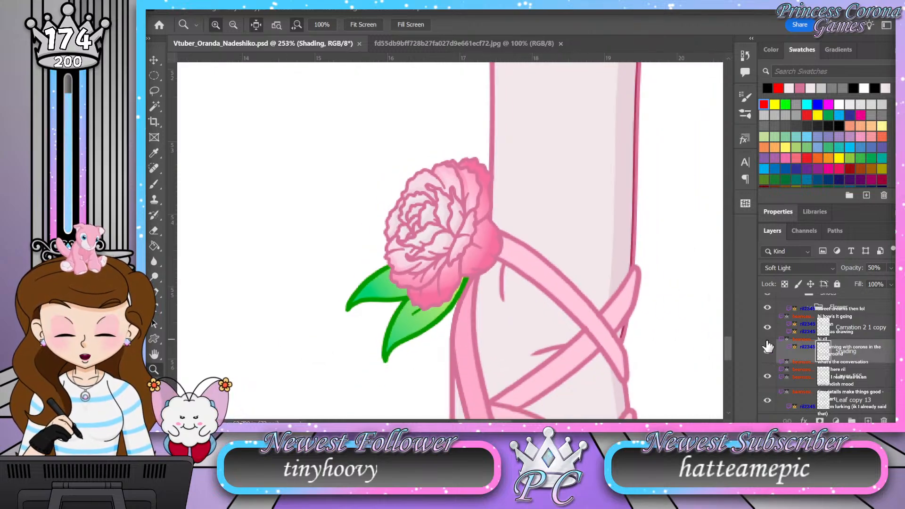
scroll(838, 360, "down", 1)
scroll(839, 360, "down", 1)
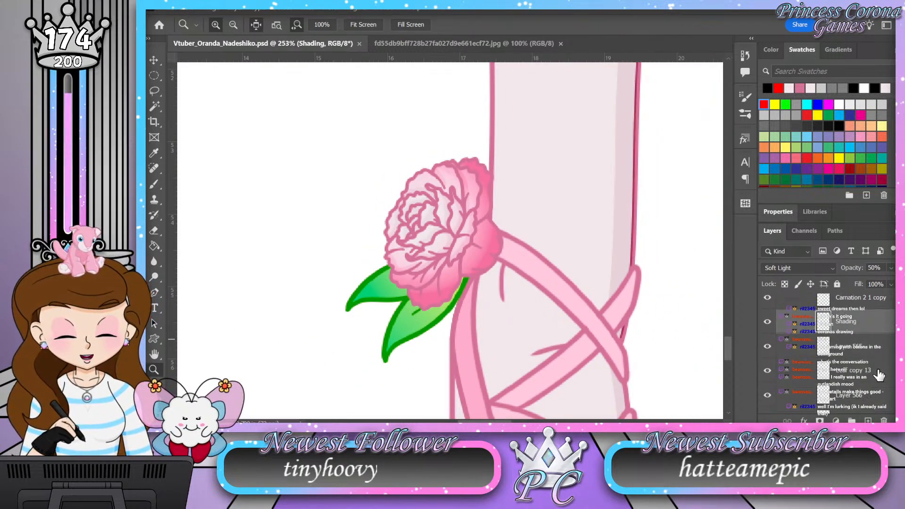
left_click(879, 375)
left_click(868, 421)
double_click(848, 369)
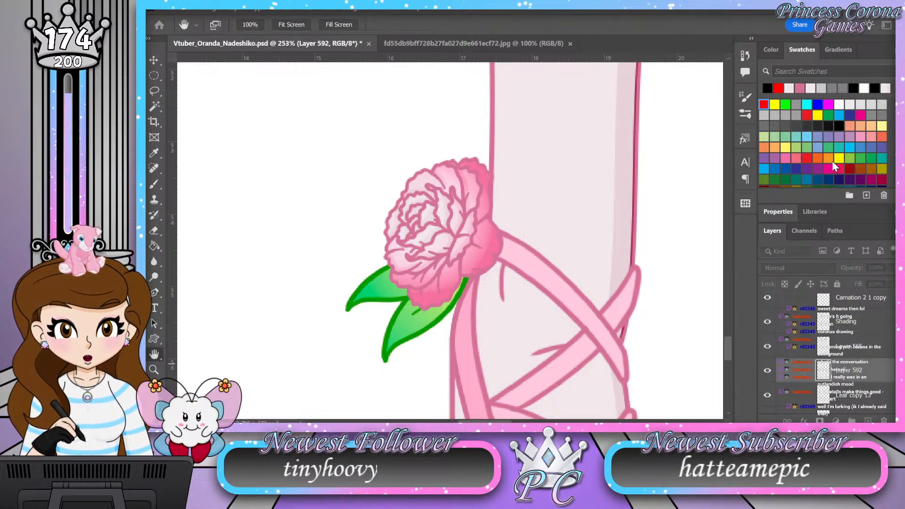
double_click(854, 370)
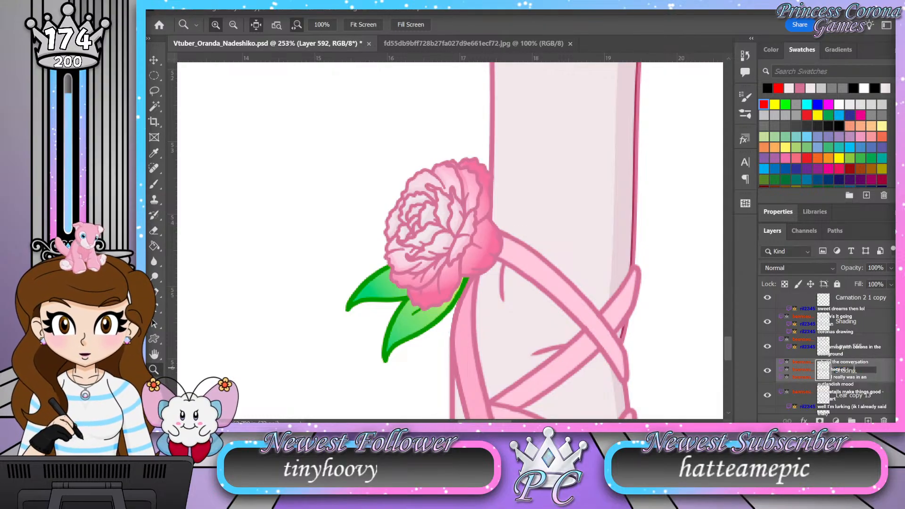
type("Shading")
key("Return")
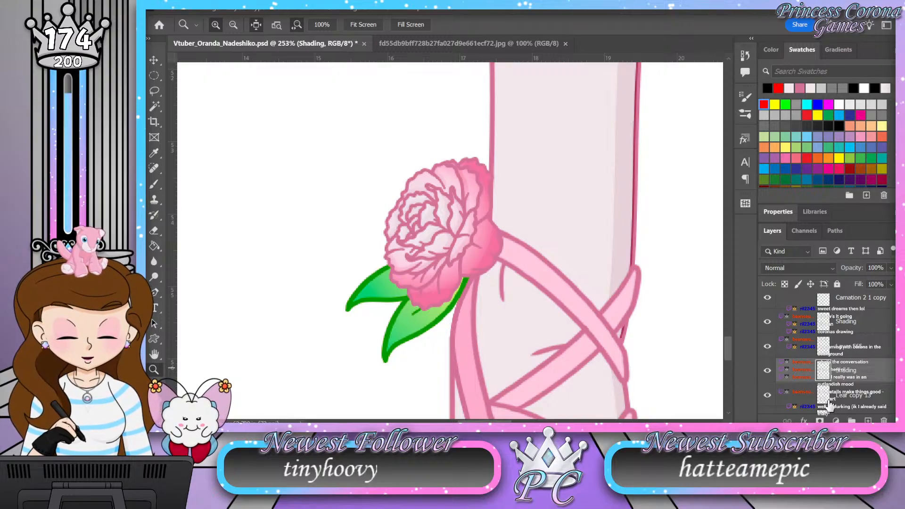
scroll(819, 265, "down", 13)
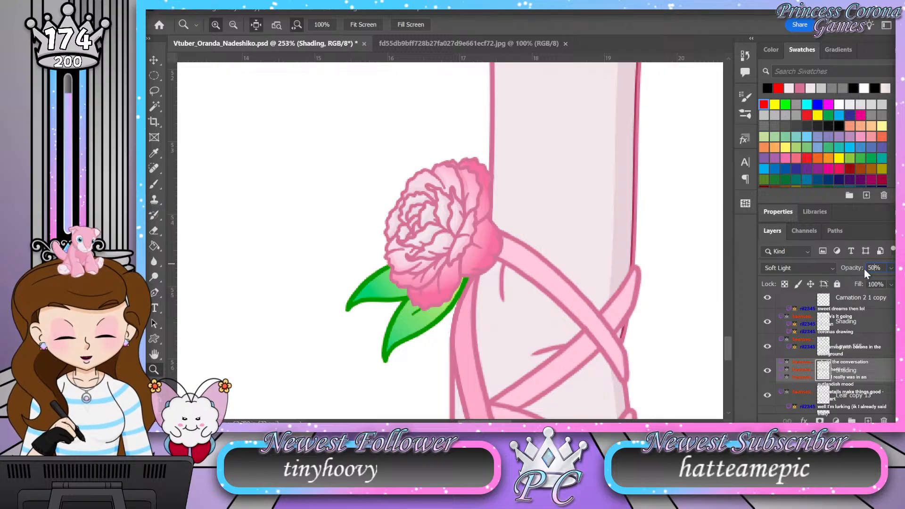
Step: Examine the whole figure from the laced shoes and dress up to the hair and cat ears
left_click_drag(367, 275, 307, 291)
scroll(362, 291, "up", 6)
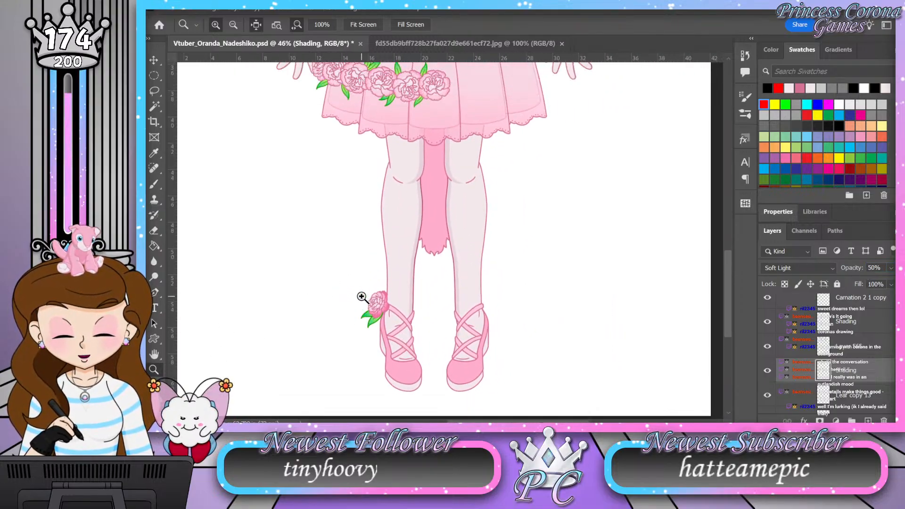
scroll(362, 290, "up", 4)
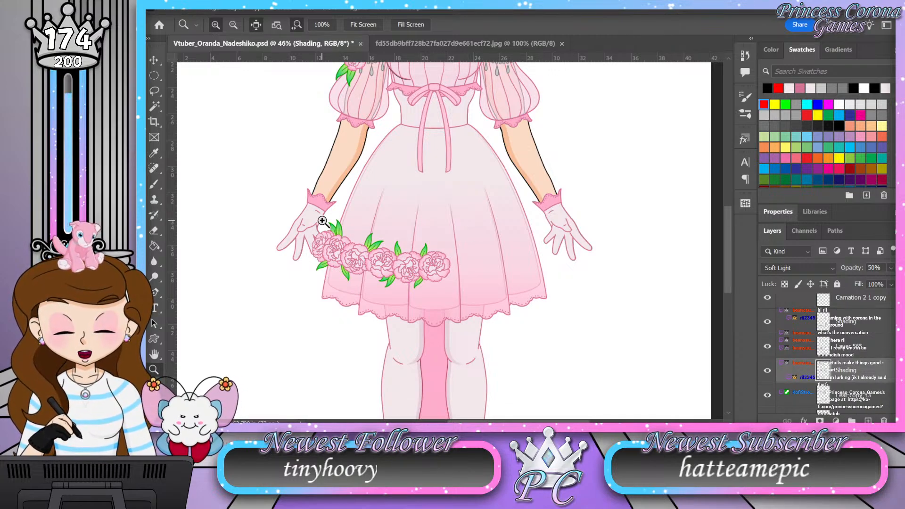
scroll(410, 246, "up", 3)
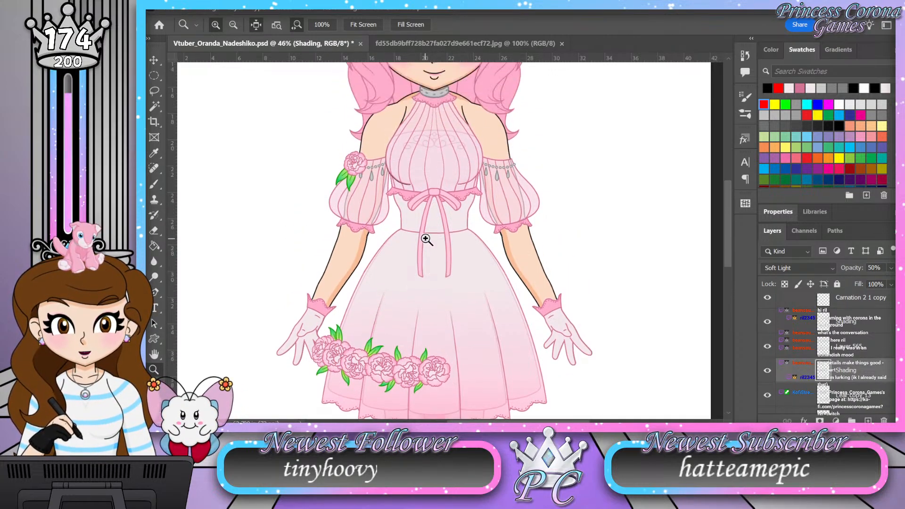
scroll(425, 201, "up", 4)
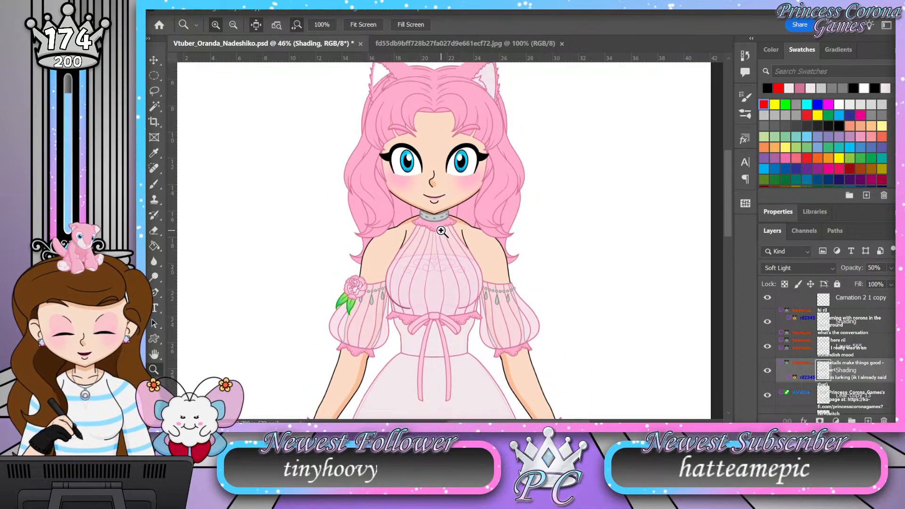
scroll(503, 134, "up", 1)
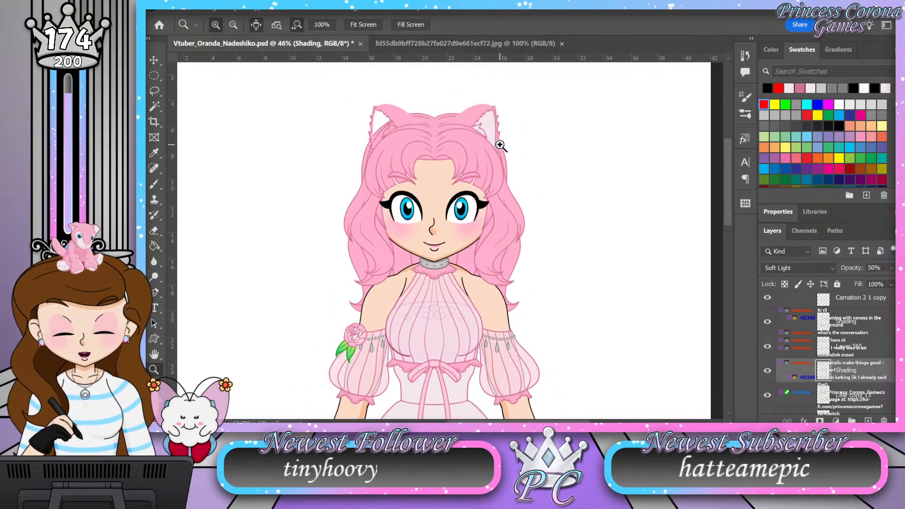
scroll(512, 236, "down", 1)
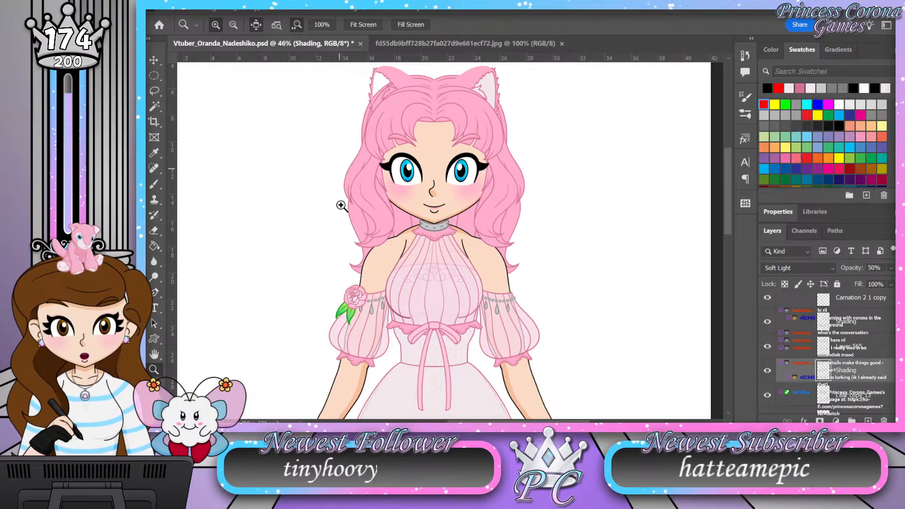
Step: Group the ankle carnation's layers and hide that group to expose the leaves underneath
scroll(491, 227, "down", 10)
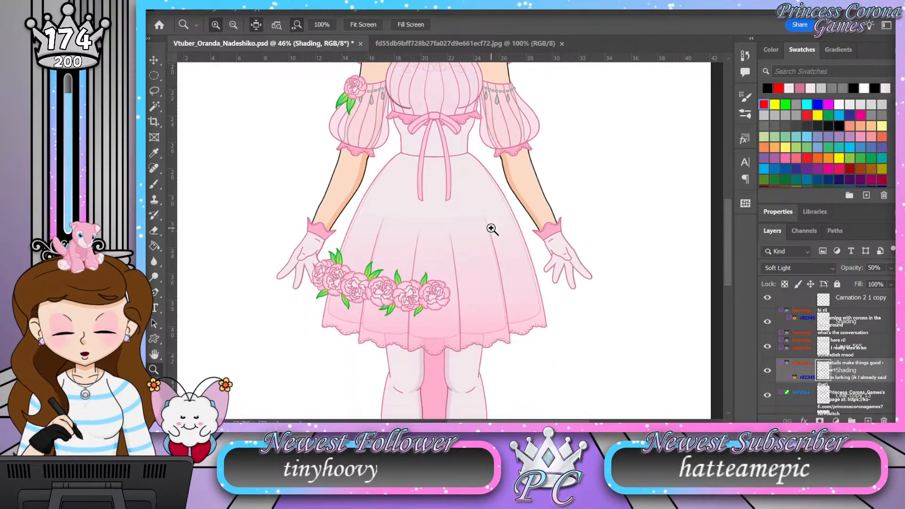
scroll(488, 229, "down", 1)
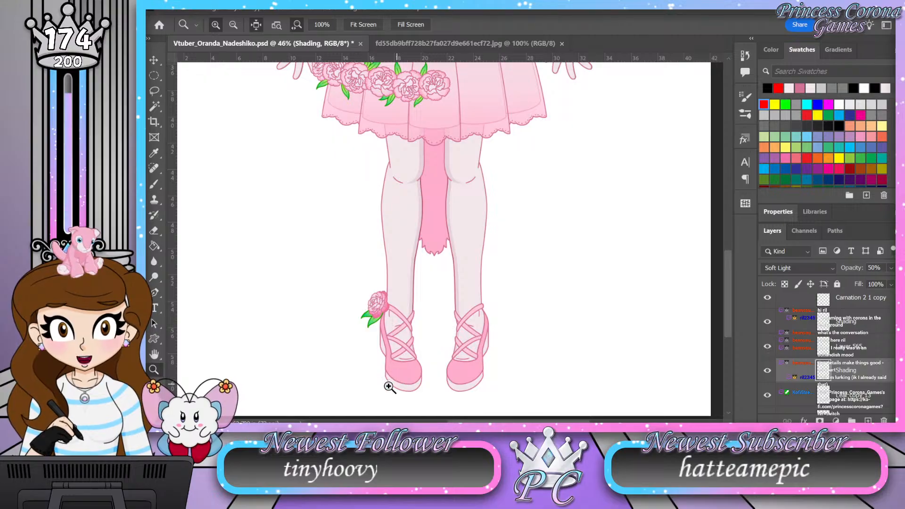
left_click_drag(366, 311, 409, 312)
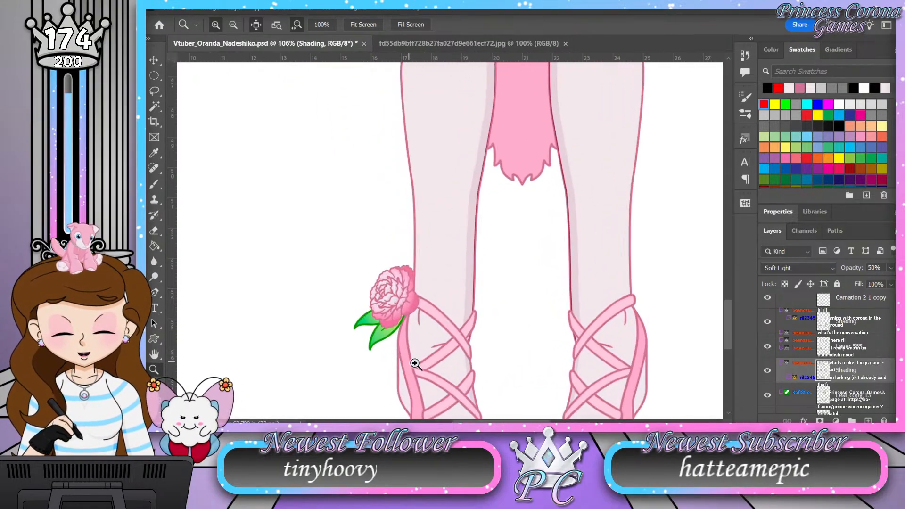
left_click_drag(416, 362, 442, 355)
left_click_drag(340, 299, 348, 297)
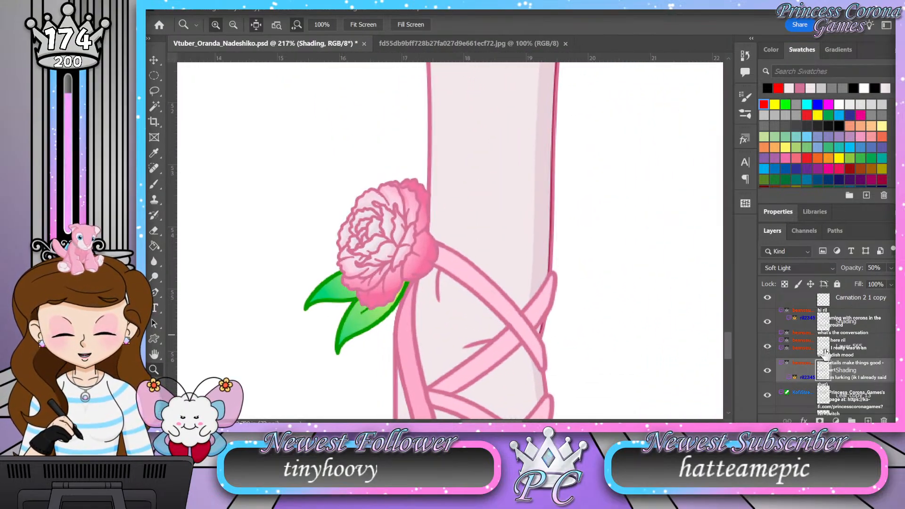
left_click(800, 347)
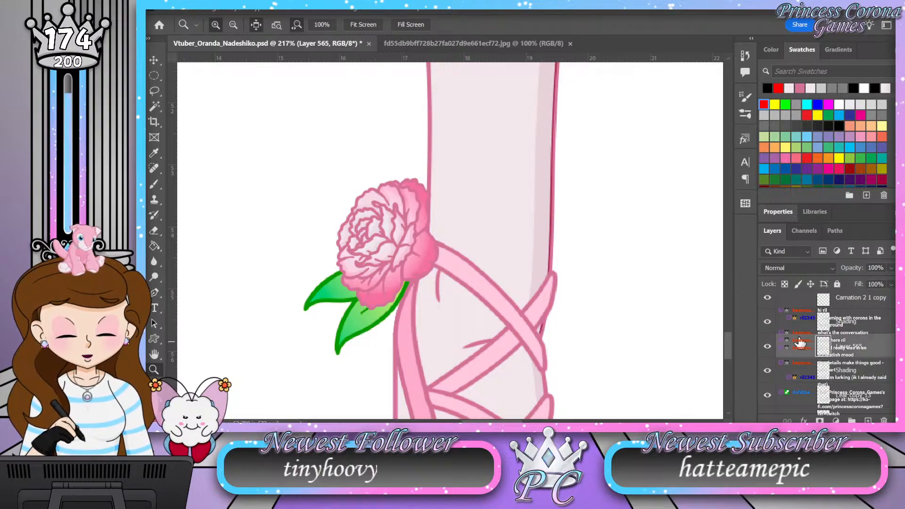
left_click(799, 311, "shift")
key("ctrl+g")
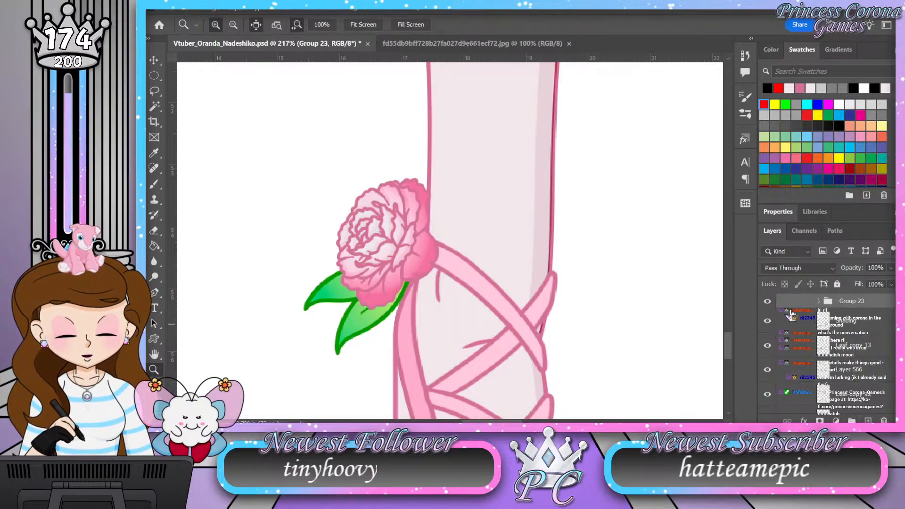
left_click(767, 302)
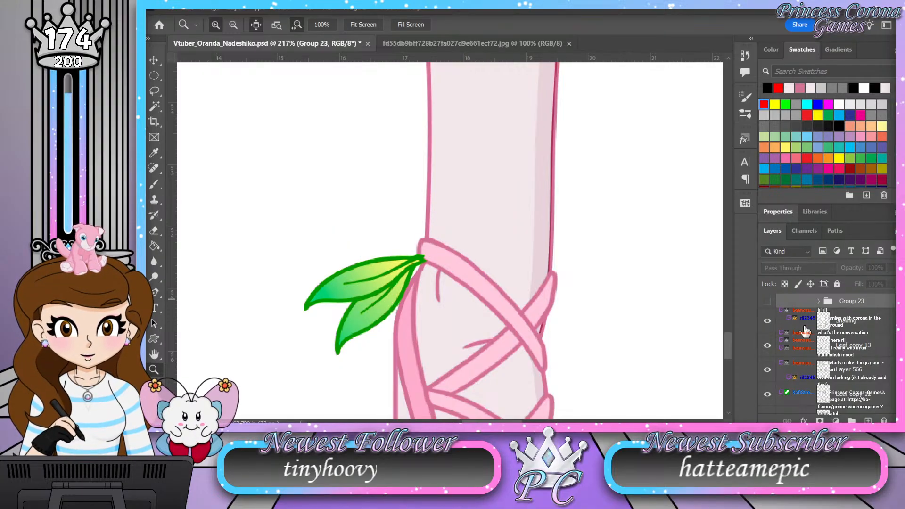
Step: Move the Shading layer below Leaf copy 13 and load the upper leaf's fill, Layer 566, as a selection
left_click(866, 328)
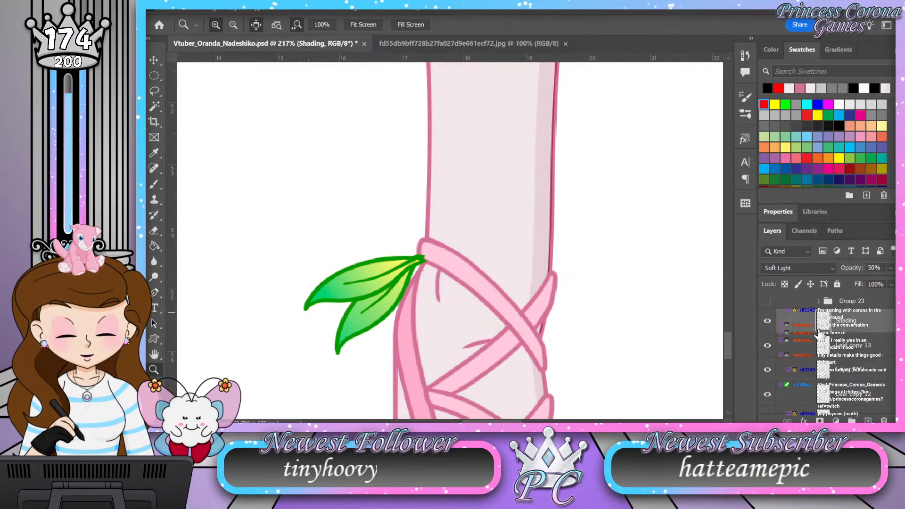
left_click_drag(812, 326, 807, 360)
left_click(824, 370, "ctrl")
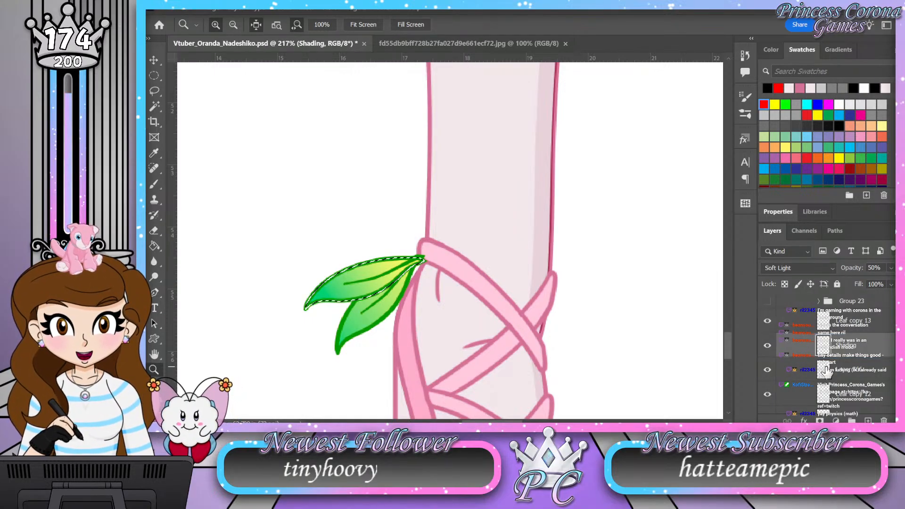
left_click(870, 324)
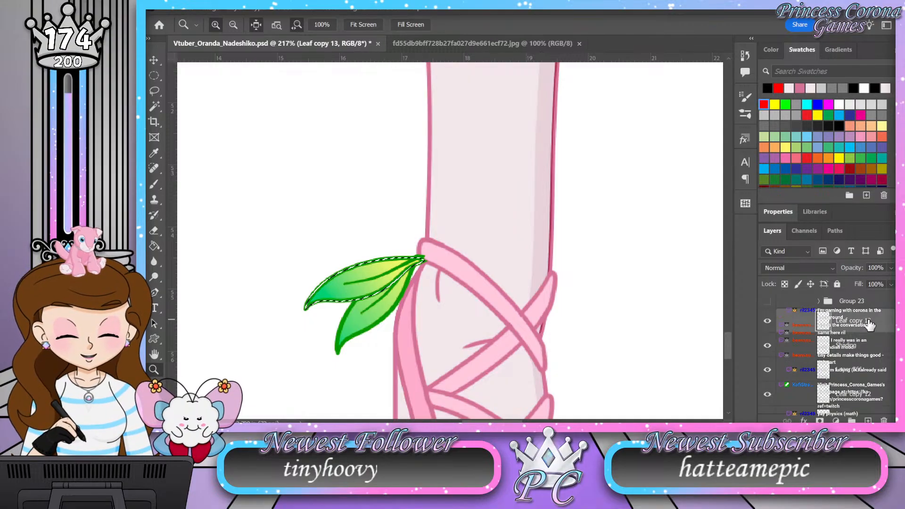
left_click(824, 265)
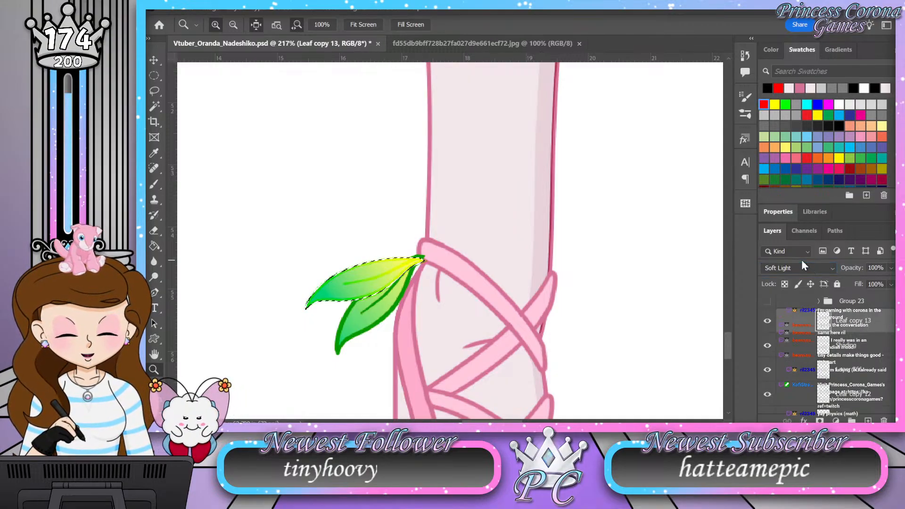
key("Up")
key("Up")
key("Up")
key("Up")
key("Up")
key("Up")
key("Up")
key("Up")
key("Up")
Step: Paint shading along the upper leaf's lower edge on its Shading layer with a size 10 brush, then deselect
left_click(866, 346)
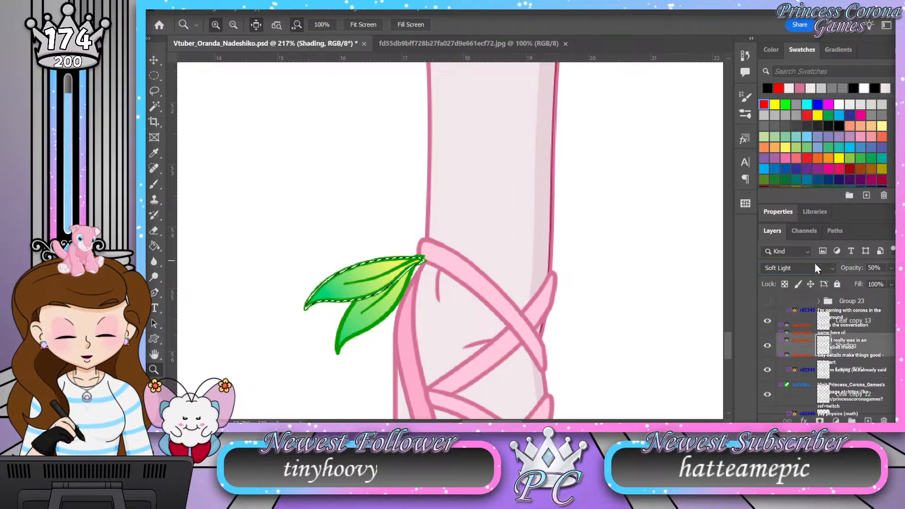
left_click_drag(334, 306, 366, 297)
left_click_drag(307, 221, 326, 213)
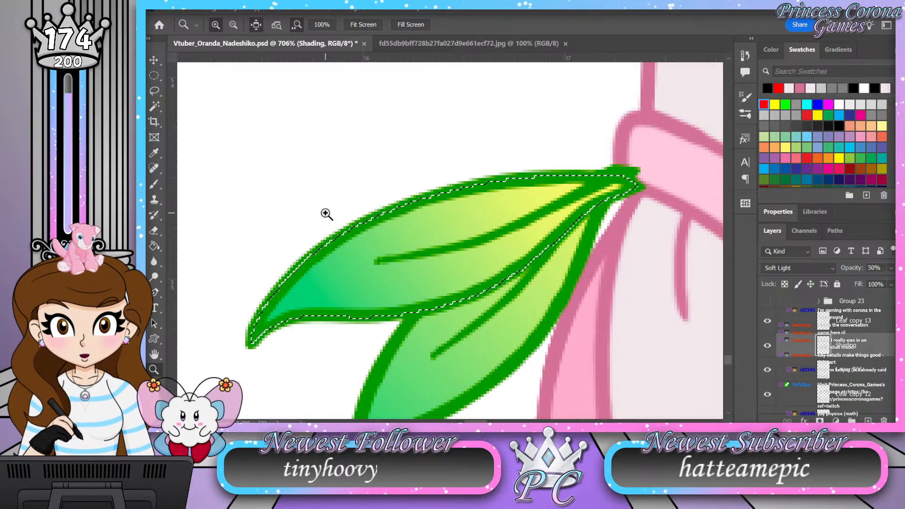
key("b")
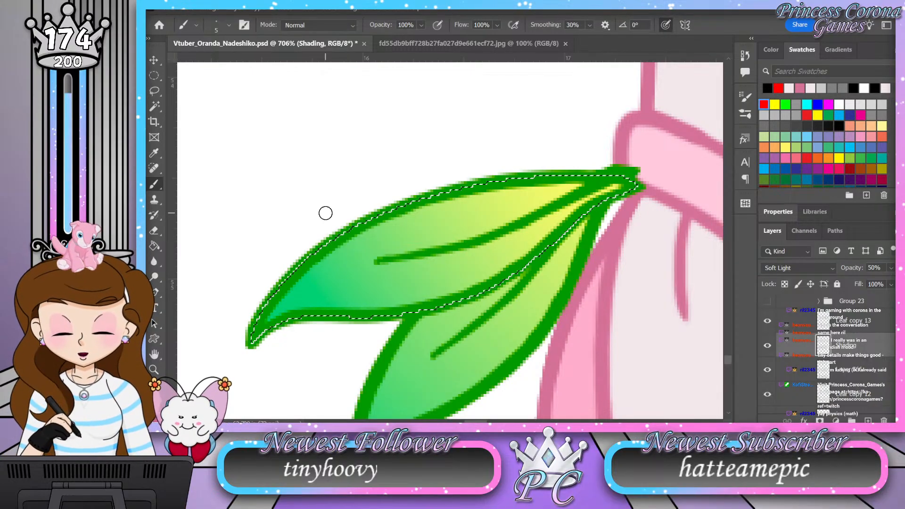
key("bracketright")
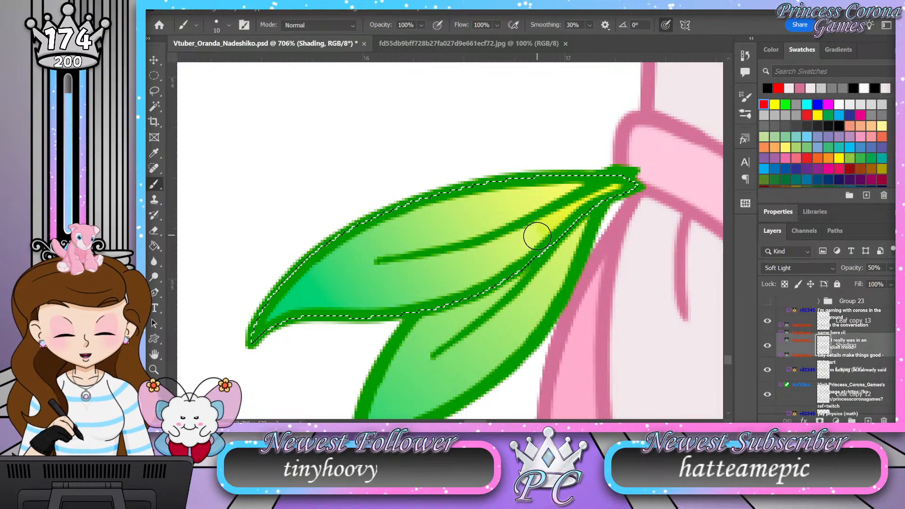
left_click_drag(498, 269, 459, 288)
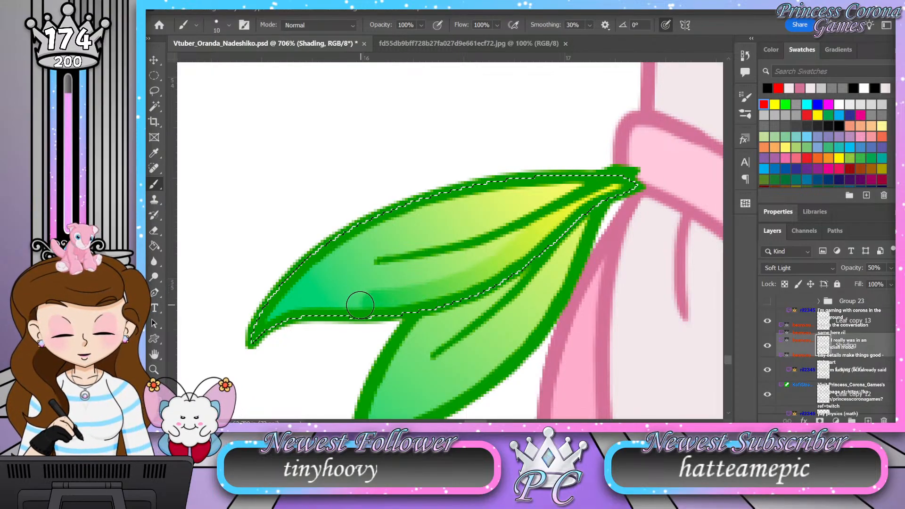
left_click_drag(311, 311, 266, 332)
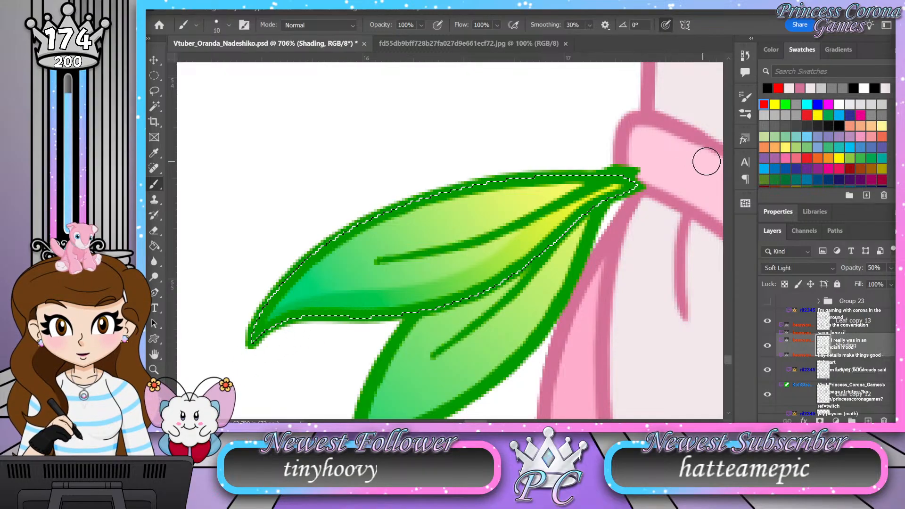
mouse_move(623, 192)
left_mouse_down()
mouse_move(476, 273)
mouse_move(419, 292)
mouse_move(321, 303)
mouse_move(265, 331)
left_mouse_up()
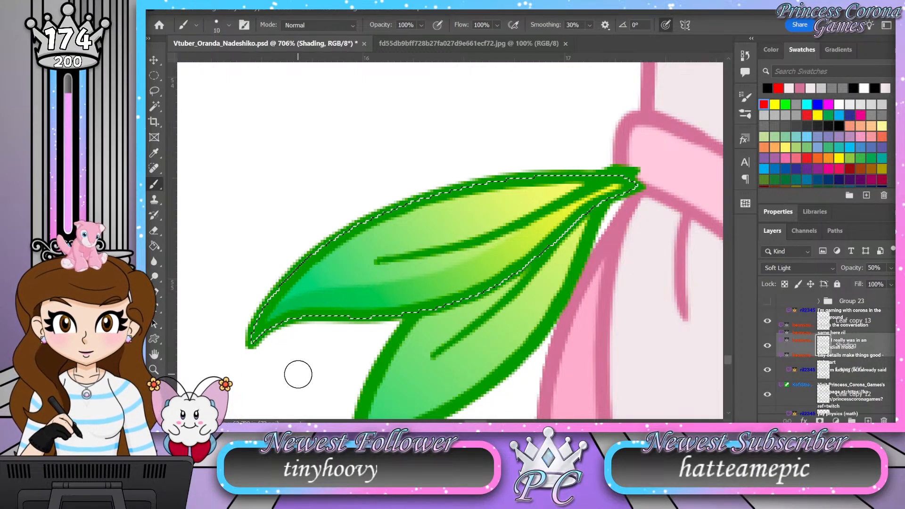
key("ctrl+d")
Step: Group the upper leaf's layers, from Leaf copy 13 down through its Shading layer and fill
scroll(864, 348, "down", 1)
left_click(852, 312)
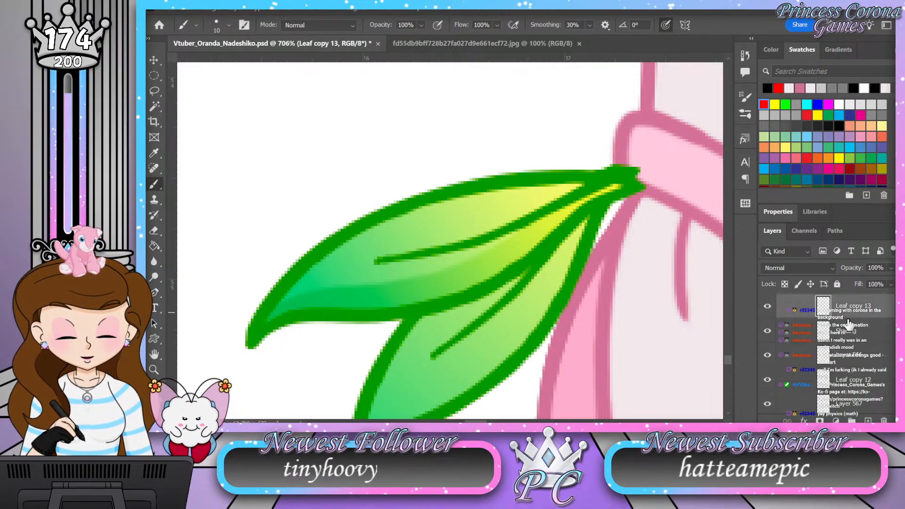
left_click(849, 360, "shift")
key("ctrl+g")
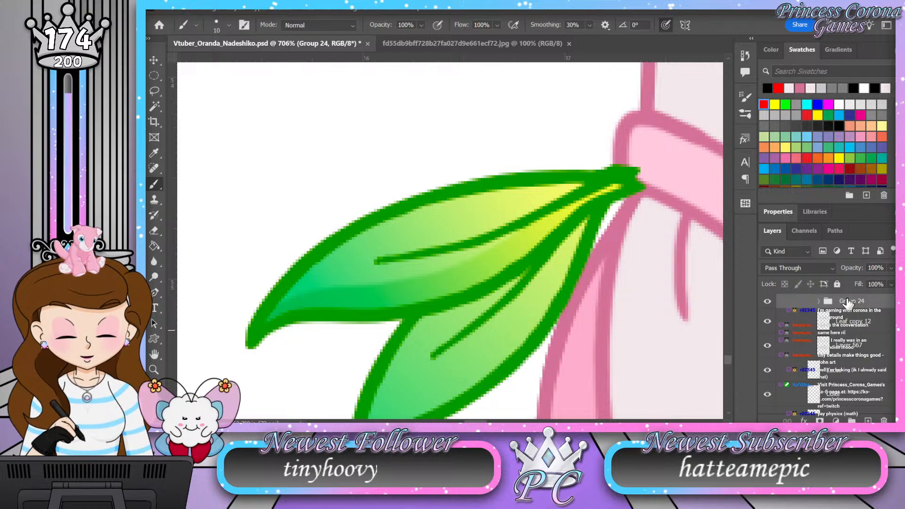
Step: Add a layer named Shading directly above the lower leaf's fill, Layer 567
left_click(869, 348)
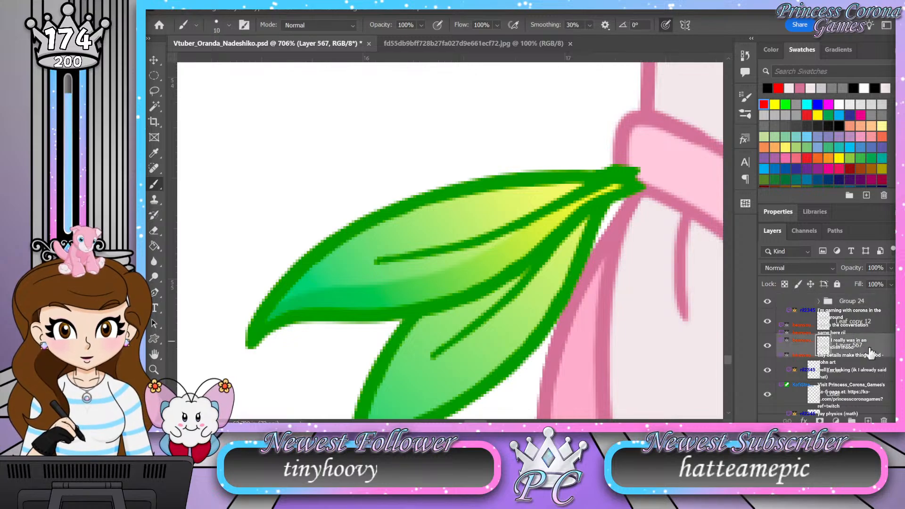
left_click(870, 421)
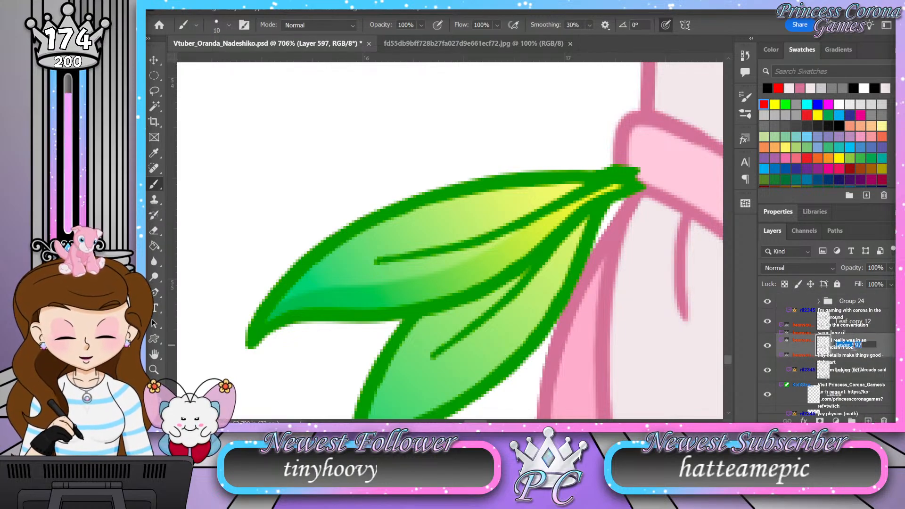
left_click(854, 350)
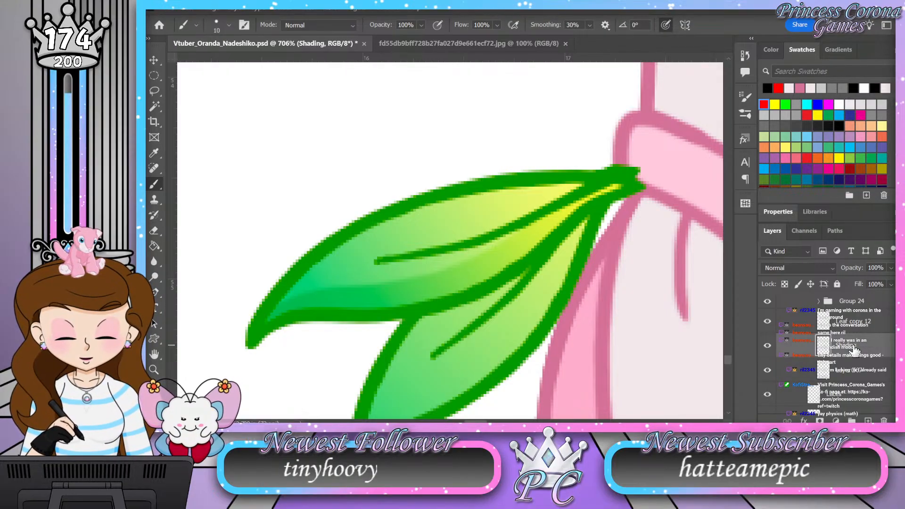
Step: Select the lower leaf's shape, hide the upper leaf's group, and paint a black shading stroke along the lower leaf's underside
left_click(822, 368, "ctrl")
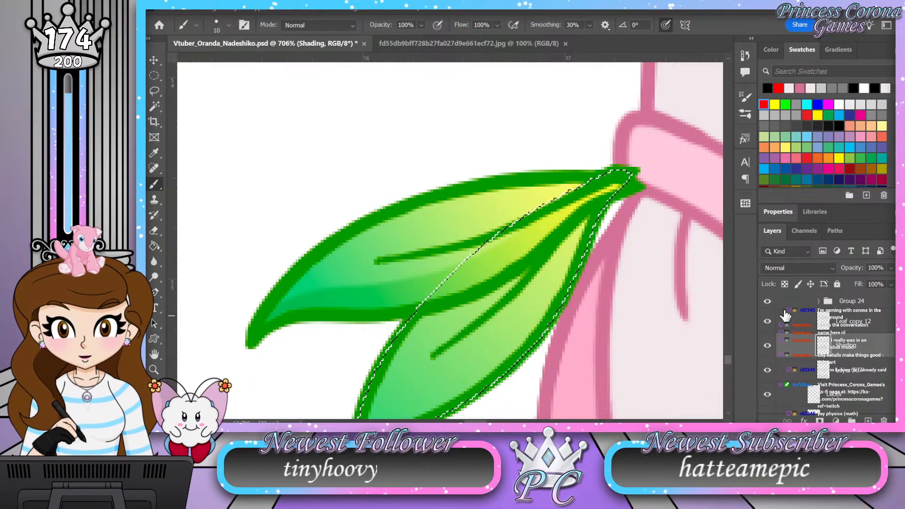
left_click(767, 301)
left_click_drag(602, 295, 560, 238)
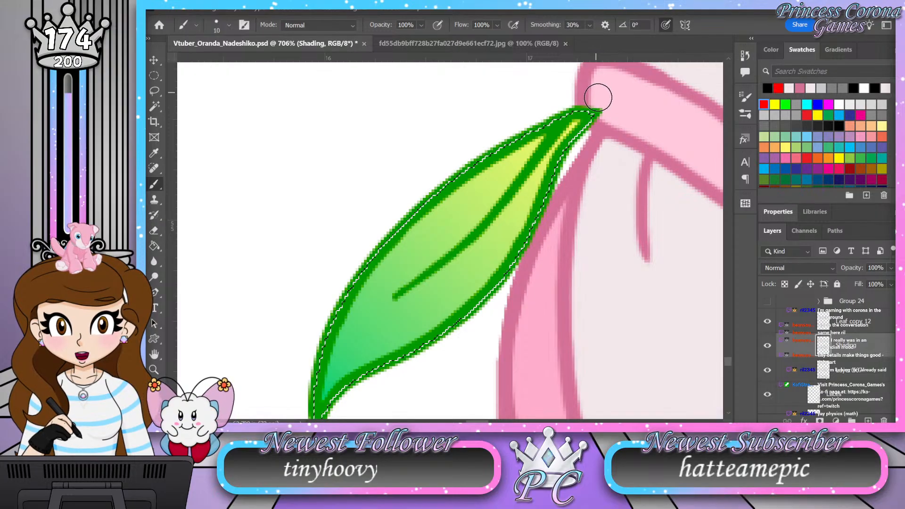
left_click_drag(612, 171, 610, 137)
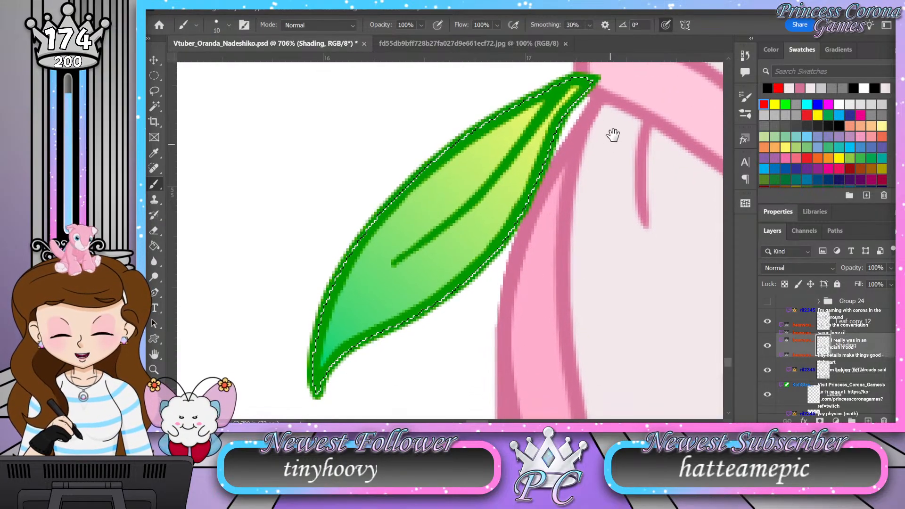
mouse_move(578, 83)
left_mouse_down()
mouse_move(493, 231)
mouse_move(353, 342)
mouse_move(321, 390)
mouse_move(323, 404)
left_mouse_up()
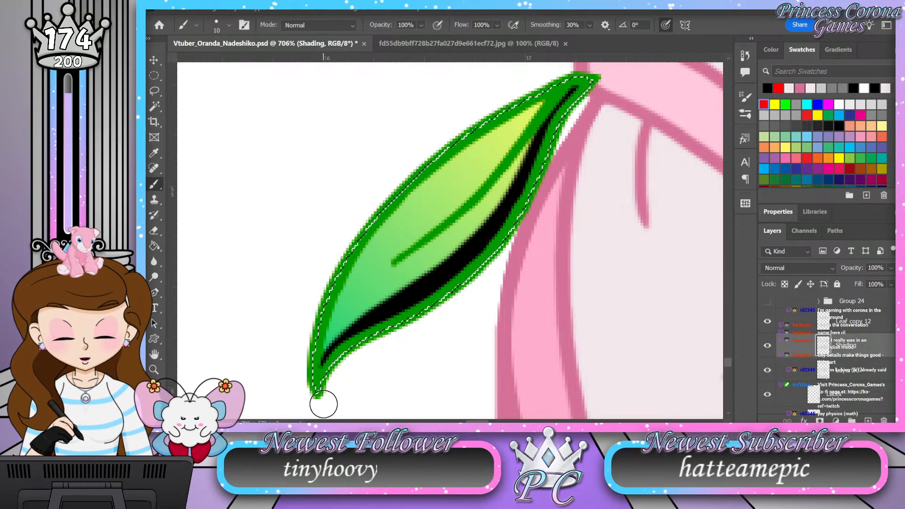
Step: Set the lower leaf's Shading layer to Soft Light at 50% opacity
left_click(805, 262)
left_click_drag(886, 268, 868, 268)
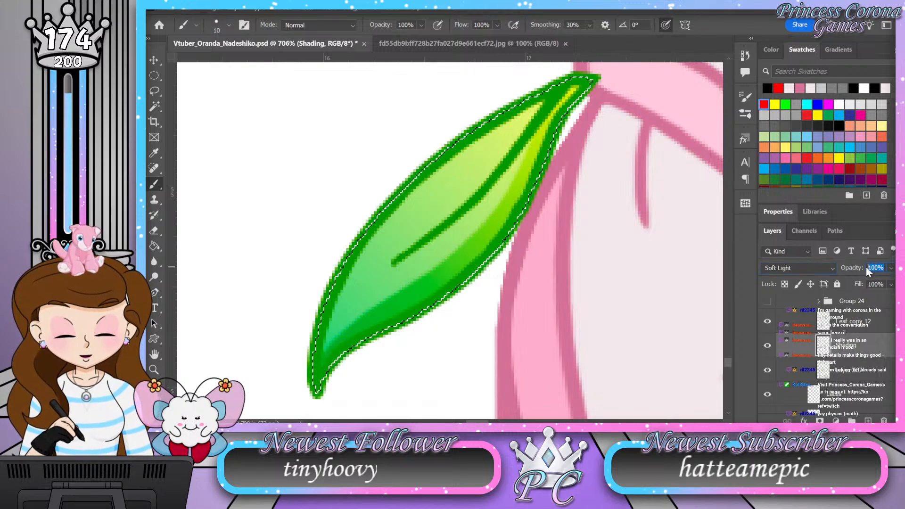
type("50")
key("Return")
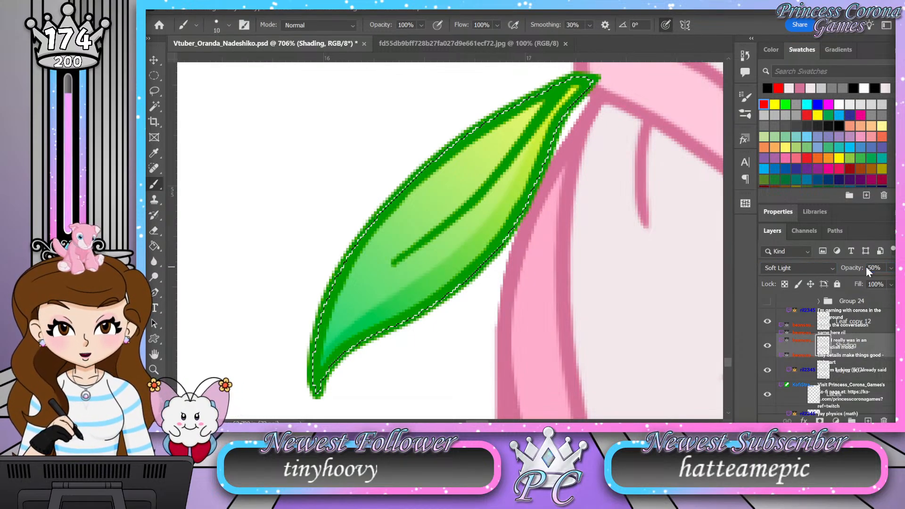
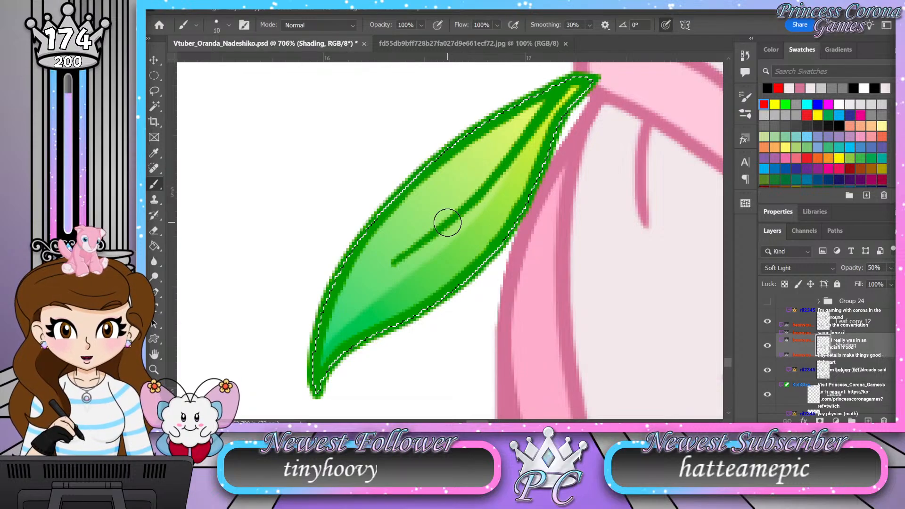
Step: Group the lower leaf's layers, from Leaf copy 12 down through Shading and the fill, and clear the selection
scroll(825, 370, "up", 3)
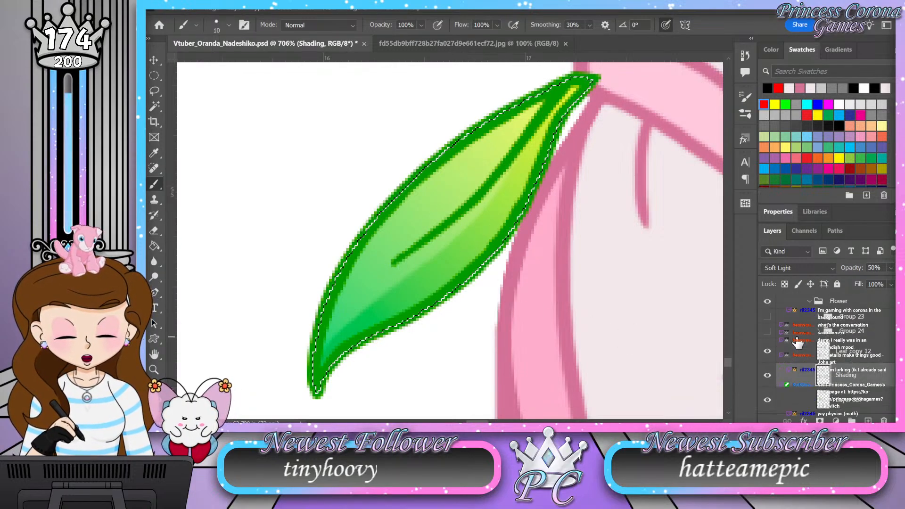
scroll(836, 368, "down", 1)
left_click(848, 350)
left_click(848, 408, "shift")
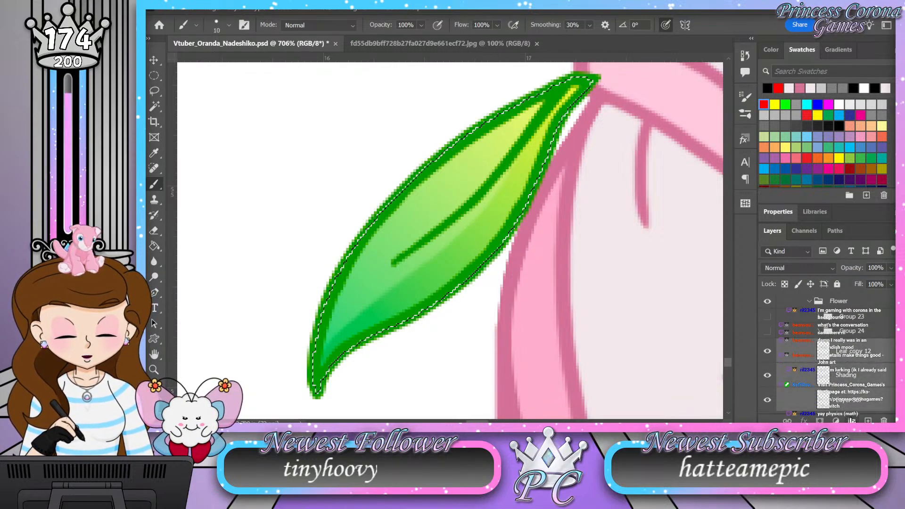
key("ctrl+g")
key("ctrl+d")
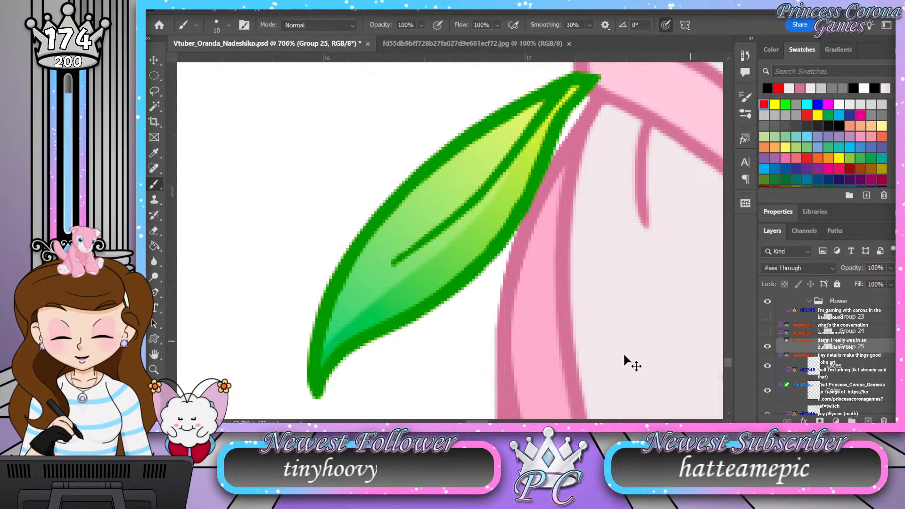
Step: Show the hidden Group 23 and Group 24 so the carnation and upper leaf appear at the ankle again
double_click(155, 356)
left_click(154, 370)
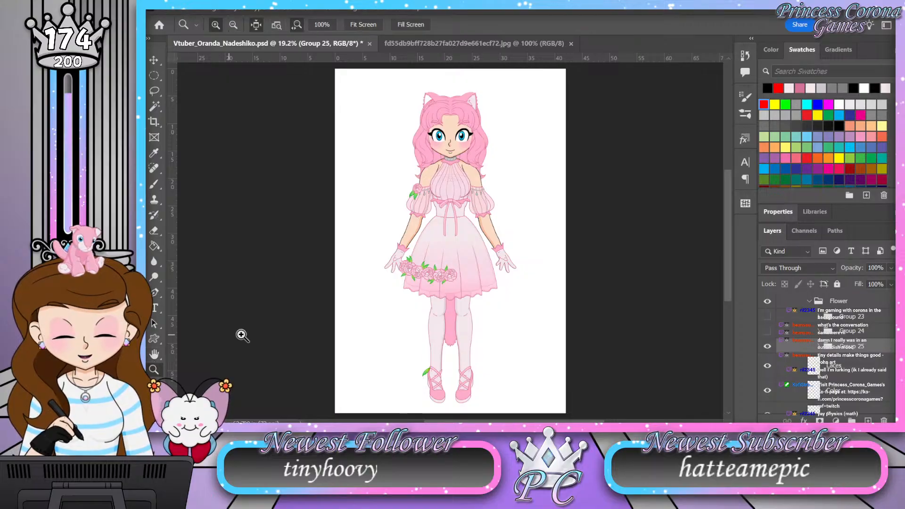
left_click_drag(444, 387, 456, 376)
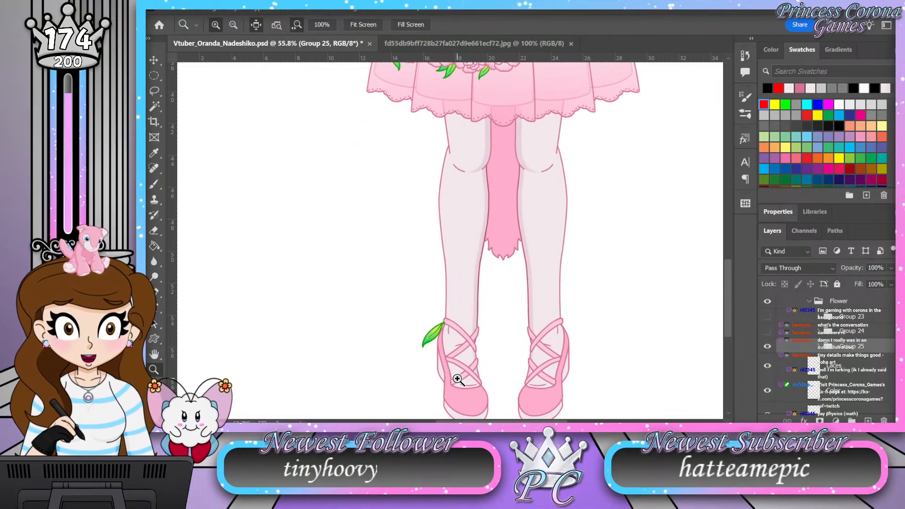
left_click_drag(435, 358, 481, 323)
left_click(767, 332)
left_click(767, 316)
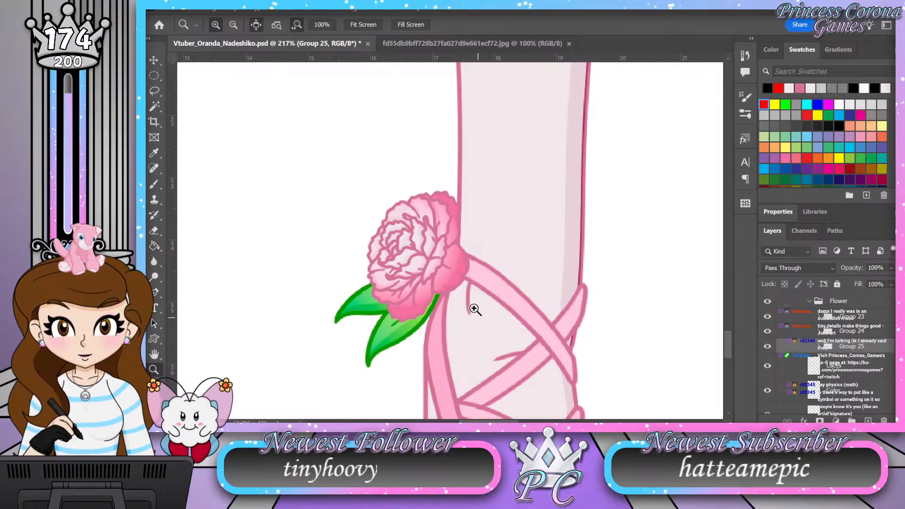
left_click_drag(457, 295, 449, 296)
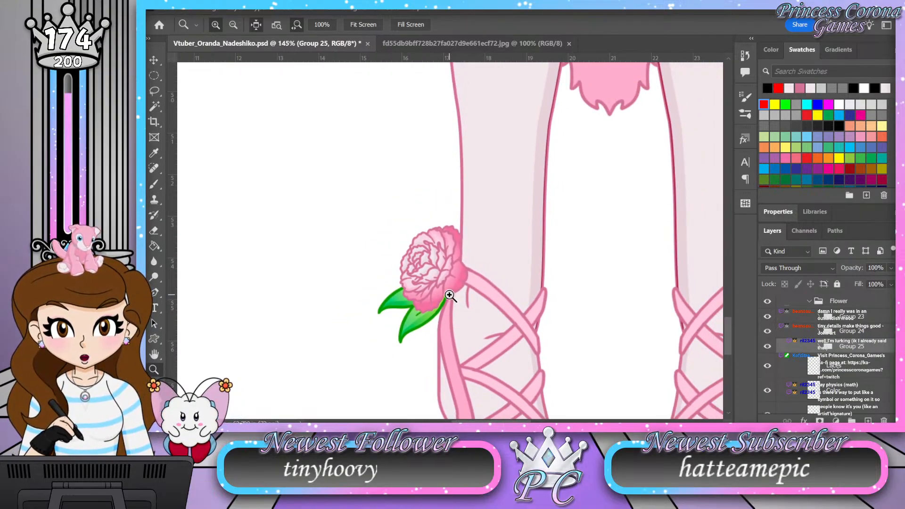
Step: Show the hidden gold crown layer, Layer 25, near the character's hair
left_click_drag(455, 286, 442, 268)
scroll(442, 268, "up", 3)
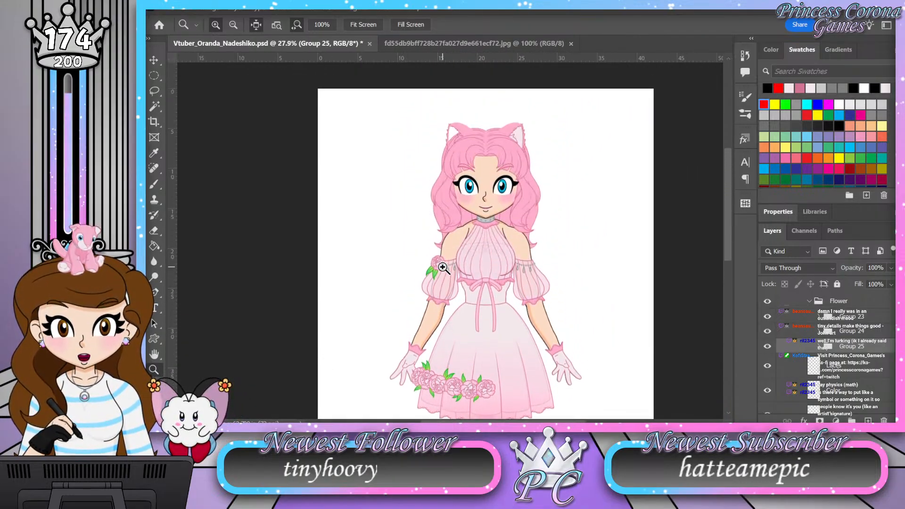
scroll(805, 333, "up", 5)
scroll(805, 333, "up", 3)
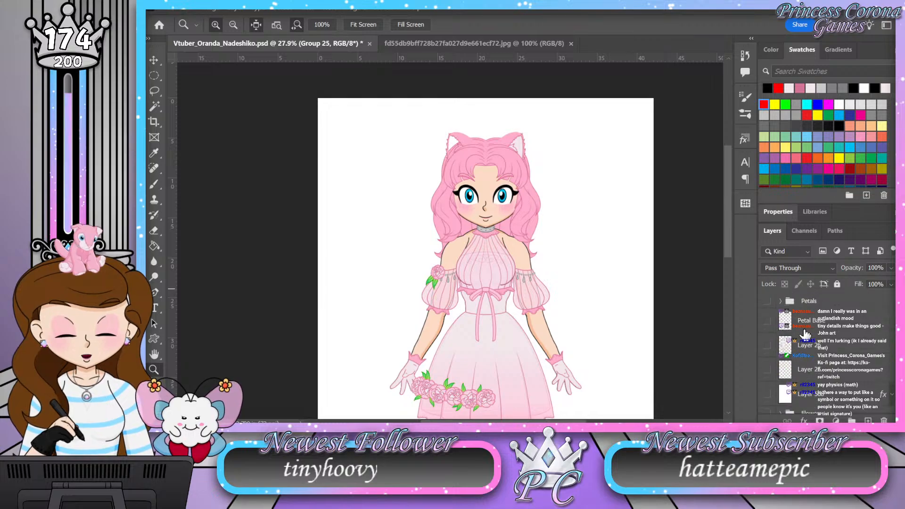
left_click(768, 370)
left_click(442, 228)
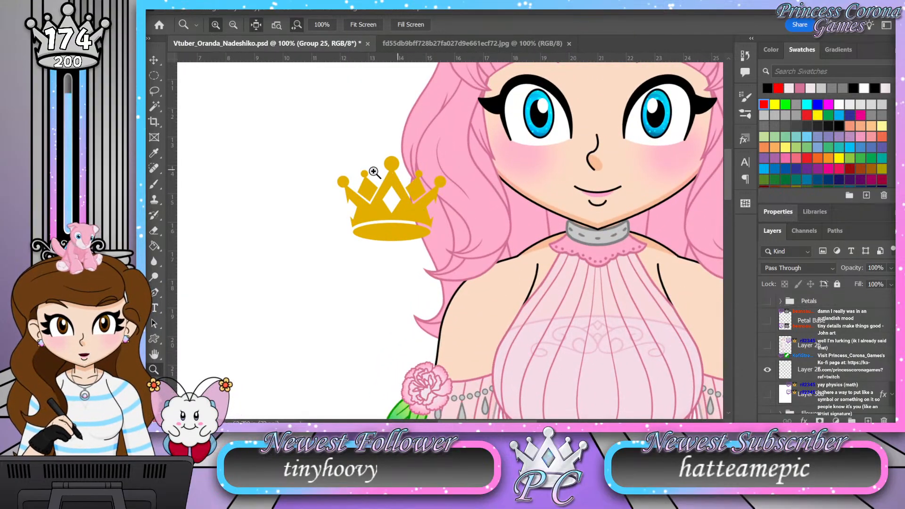
Step: Select the gold crown's layer and move the crown off the hair onto the blank area beside the character
key("v")
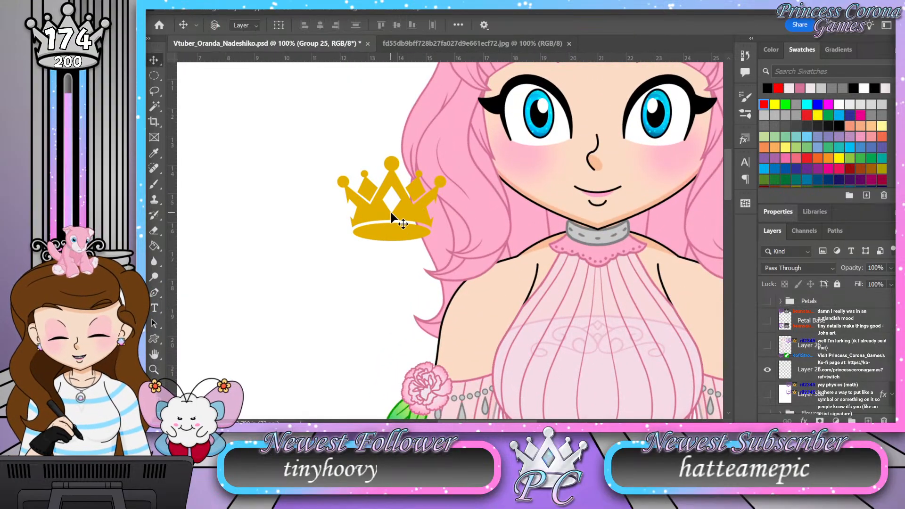
left_click(304, 235)
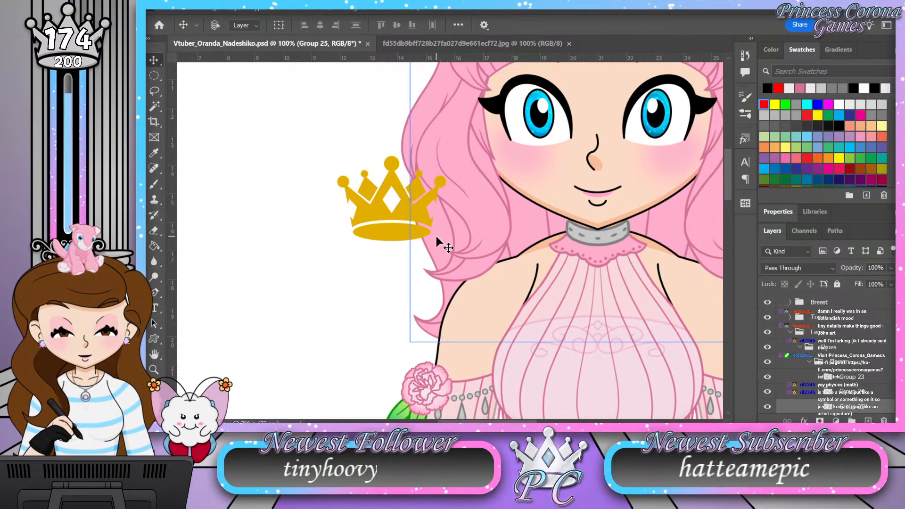
scroll(802, 349, "down", 5)
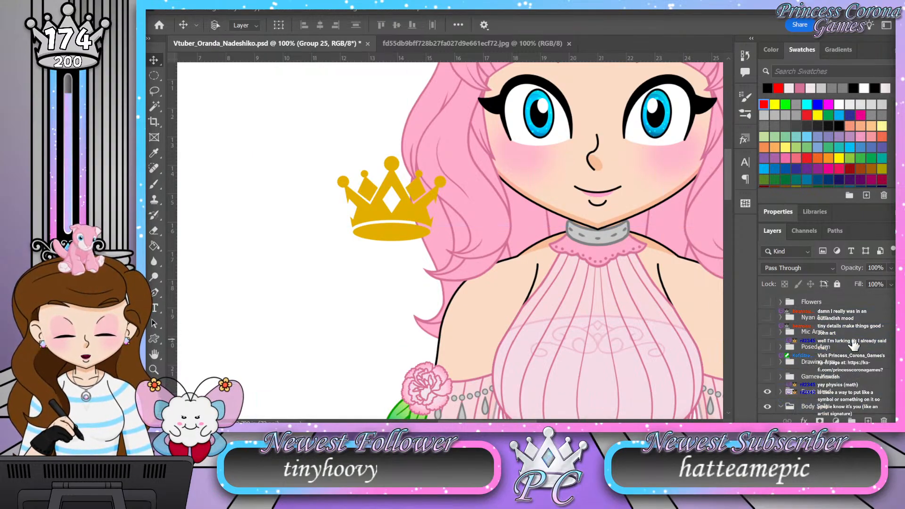
left_click(837, 374)
left_click_drag(380, 203, 301, 240)
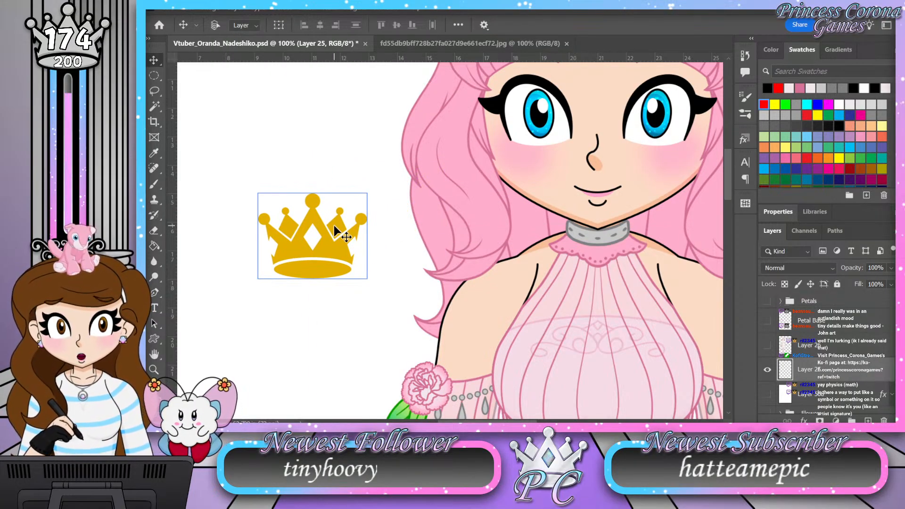
Step: Hide the Front Head group, scale the gold crown to 42.58%, and place it on the bare neck
scroll(787, 370, "down", 3)
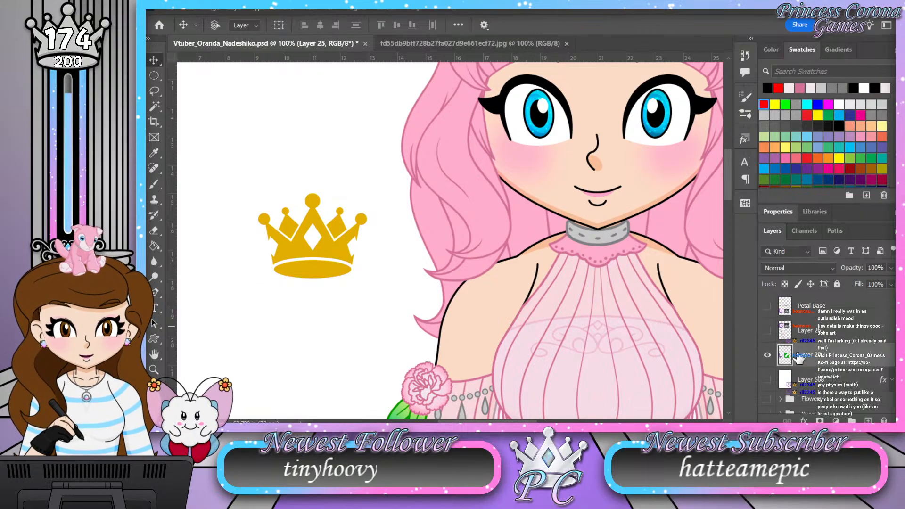
scroll(786, 370, "down", 2)
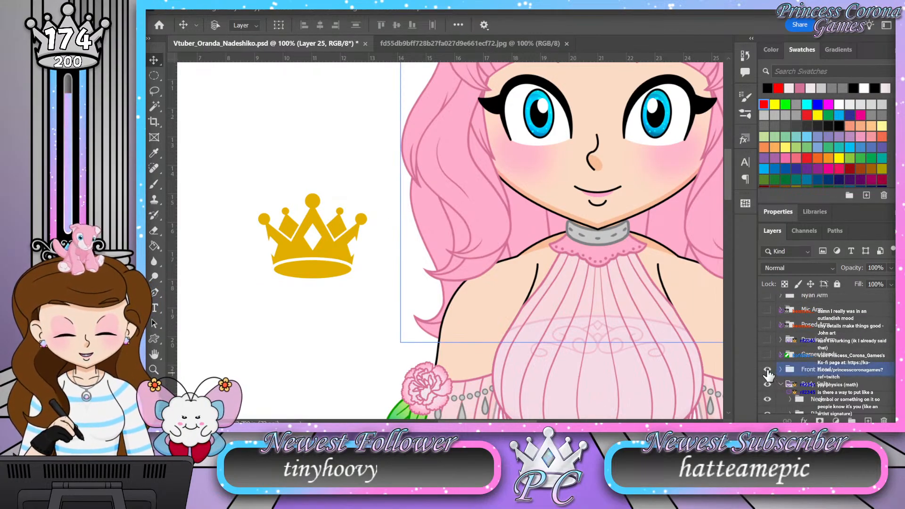
left_click(767, 371)
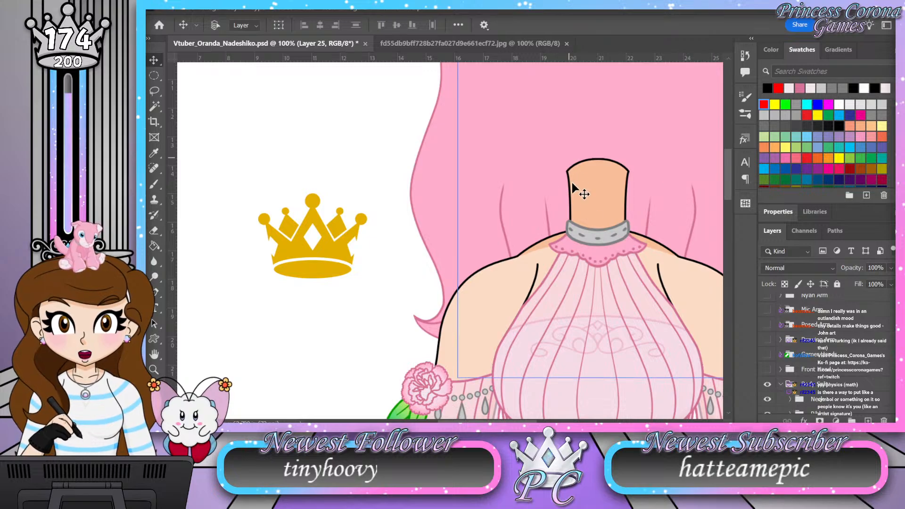
left_click_drag(323, 240, 284, 203)
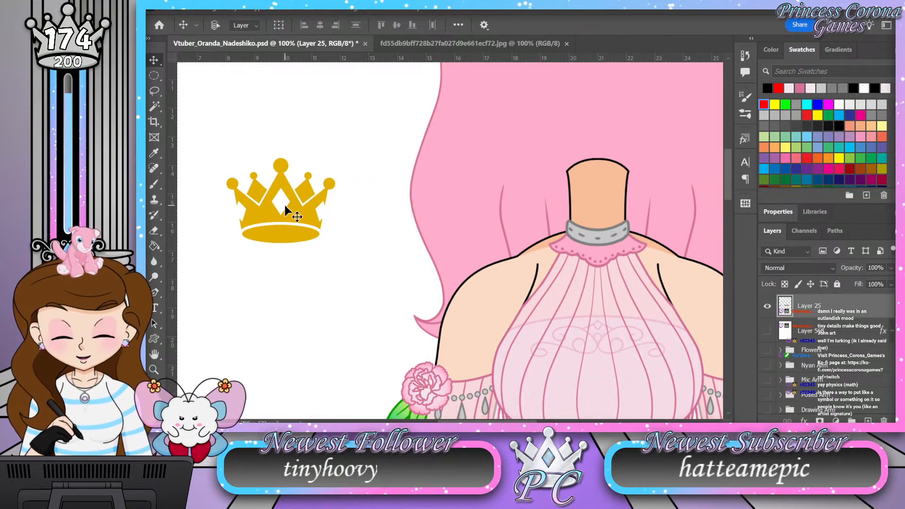
key("ctrl+t")
left_click_drag(280, 153, 604, 194)
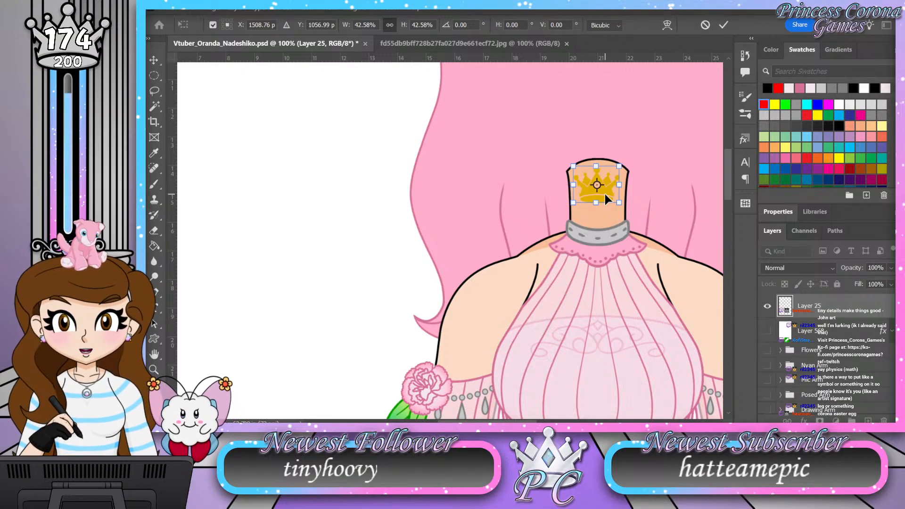
Step: Hide the crown's Layer 25 and show the Front Head group again
left_click(768, 307)
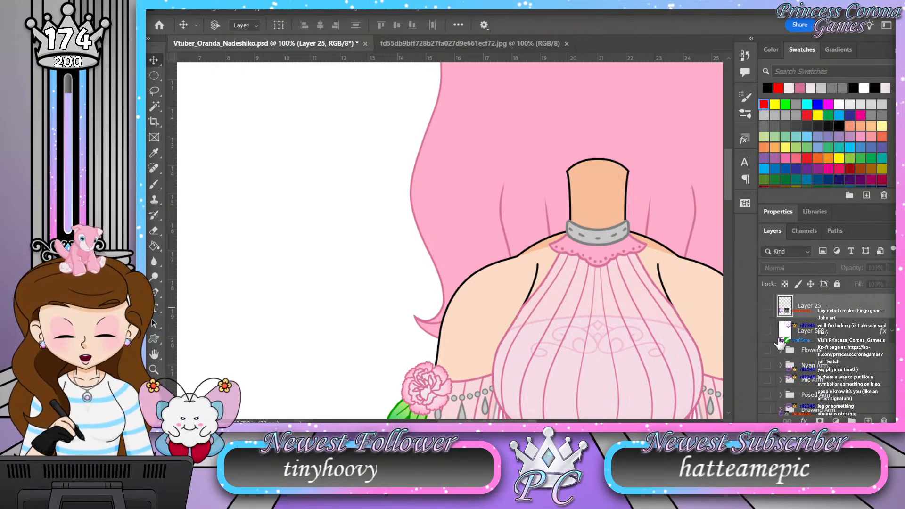
scroll(775, 351, "down", 5)
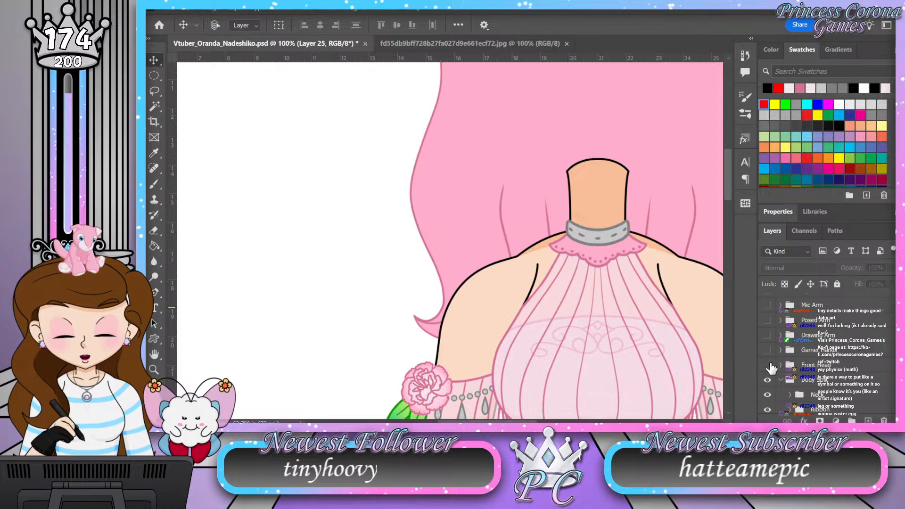
left_click(768, 365)
Step: Show the Gamer Hands group, examine the emblem on the controller up close, and hide the group again
left_click(768, 350)
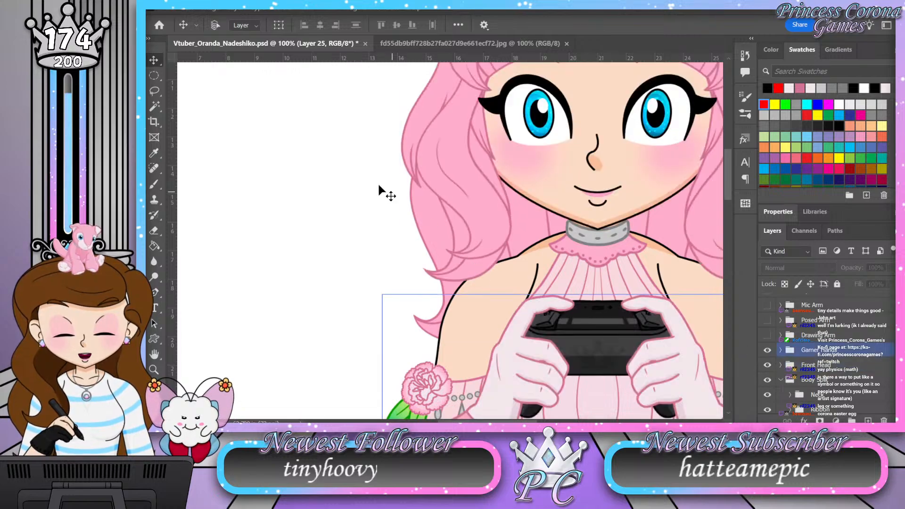
scroll(420, 165, "down", 2)
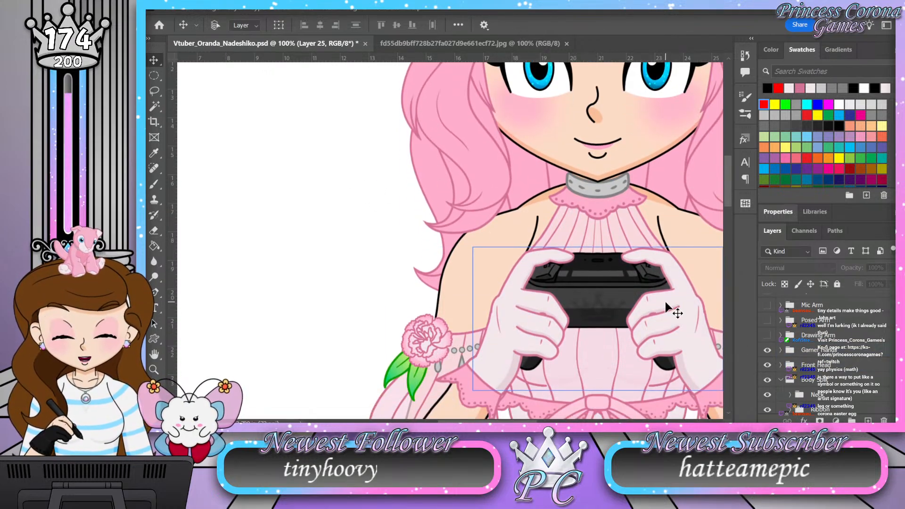
key("z")
left_click_drag(681, 317, 701, 339)
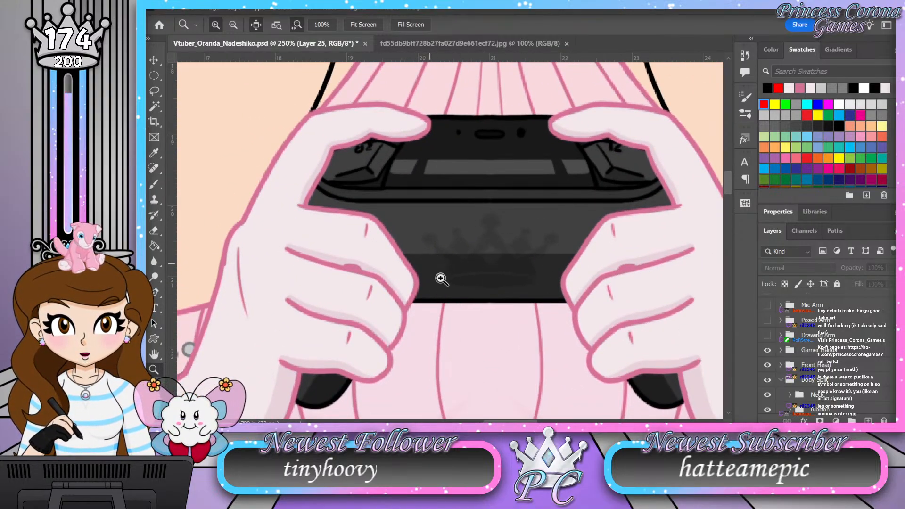
left_click(767, 350)
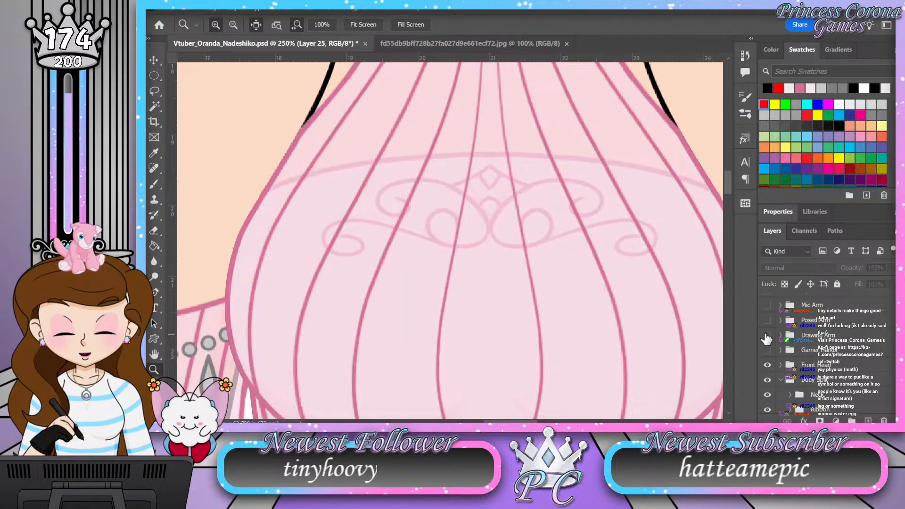
Step: Show the Drawing Arm group to examine the stylus end, hide it, and briefly toggle the Posed Arm group
left_click(767, 336)
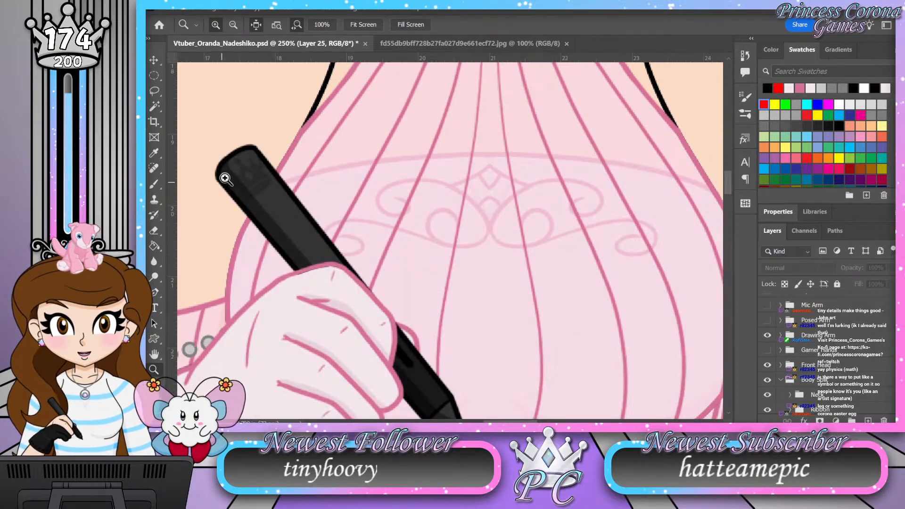
left_click(767, 336)
left_click(768, 321)
left_click(767, 320)
Step: Show the Mic Arm group, examine the emblem on the microphone's handle, and hide the group again
left_click(767, 306)
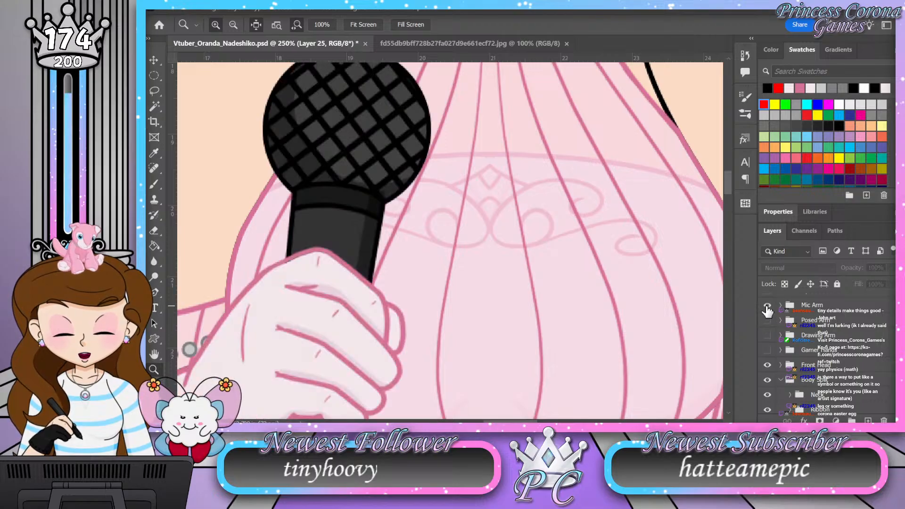
left_click_drag(420, 146, 381, 203)
left_click_drag(353, 346, 381, 318)
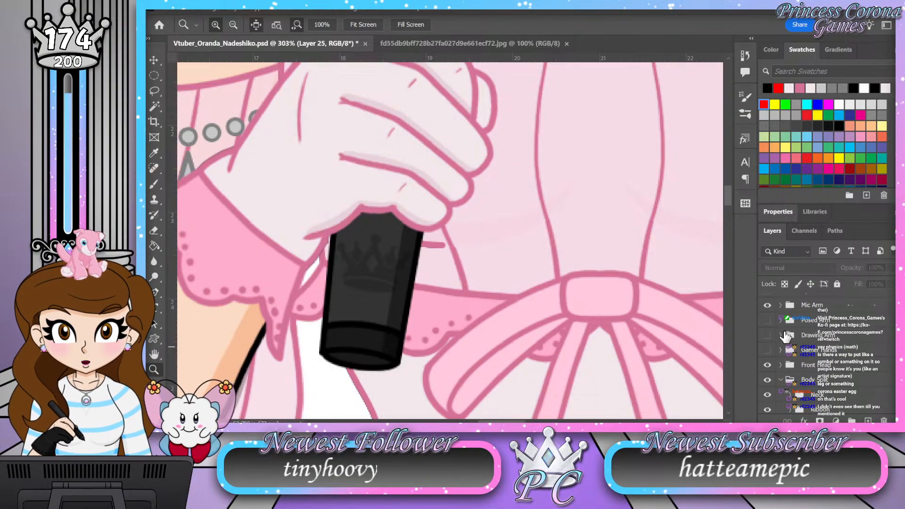
scroll(768, 330, "up", 2)
left_click(767, 334)
Step: Collapse the Flower group inside the Shoes group, with the ballet shoes and ankle carnation in view
scroll(778, 349, "up", 4)
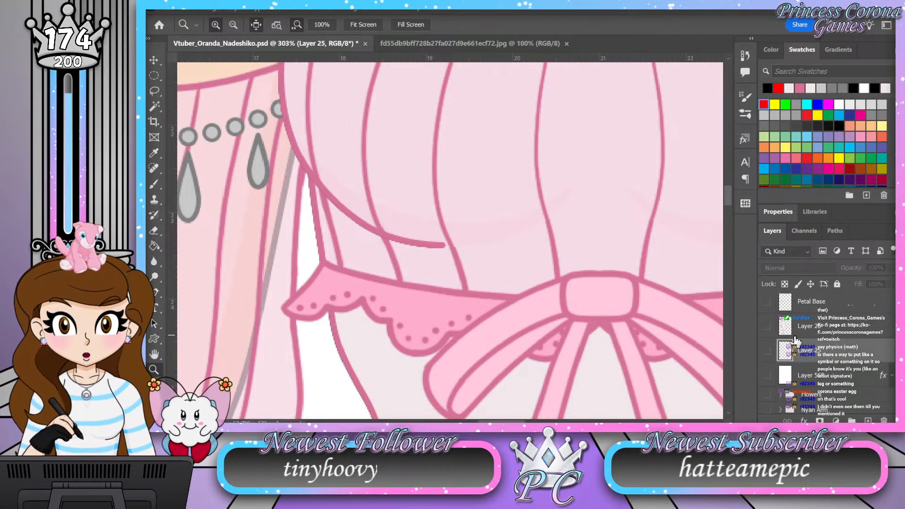
scroll(794, 338, "down", 4)
scroll(794, 338, "down", 3)
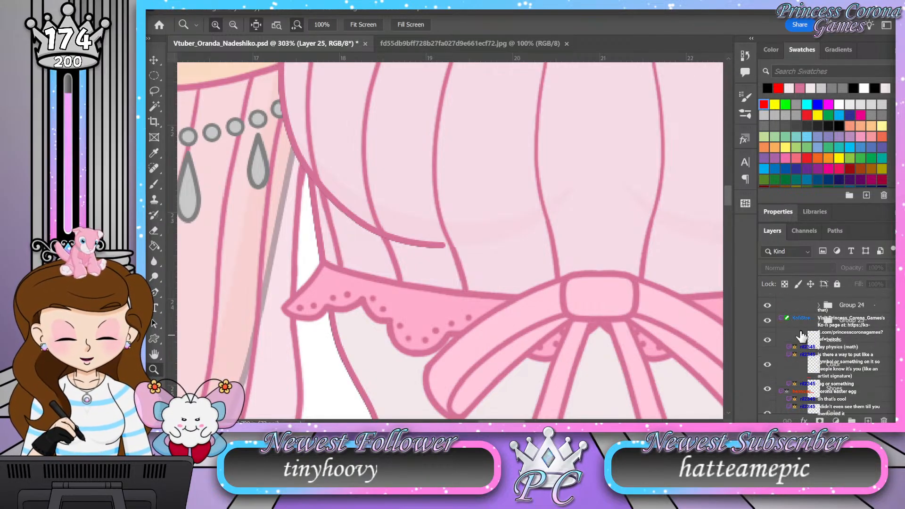
key("ctrl+0")
left_click_drag(495, 404, 505, 343)
left_click_drag(354, 232, 332, 224)
scroll(812, 353, "down", 3)
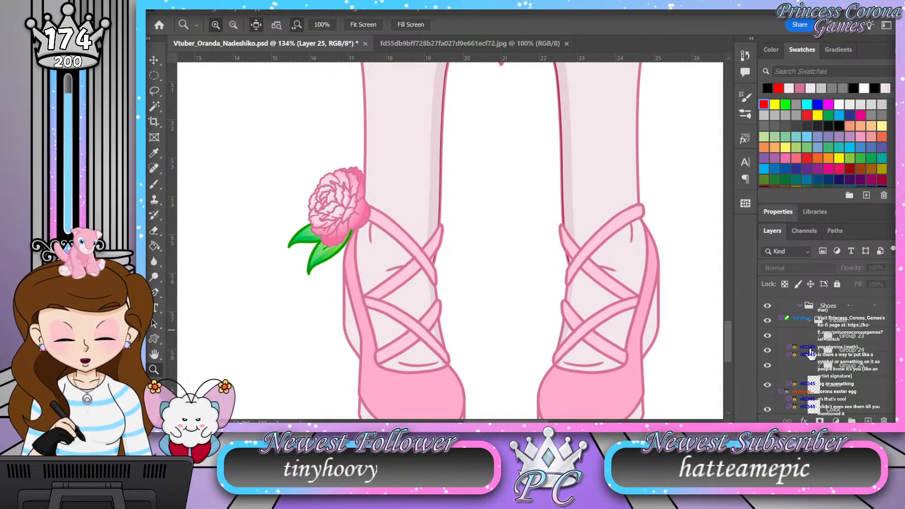
left_click(811, 321)
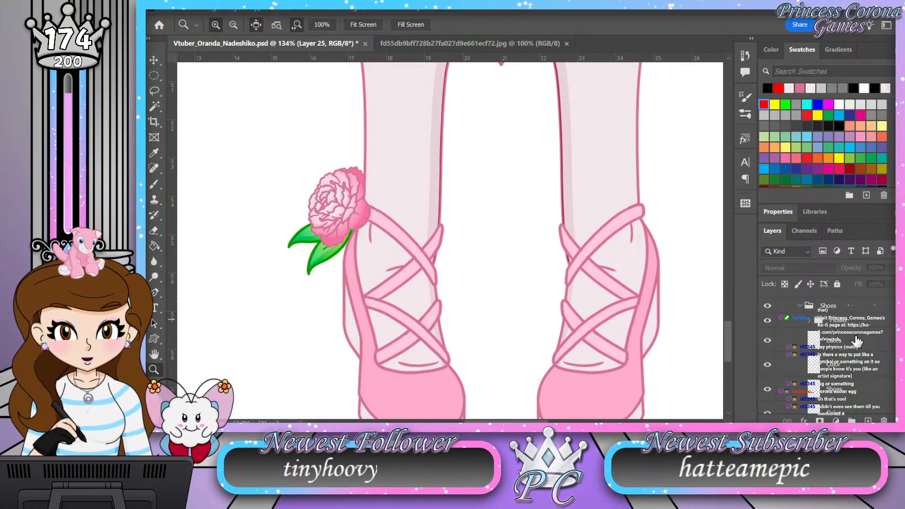
Step: Show the guides so the vertical centre line between the ballet shoes is displayed
key("ctrl+;")
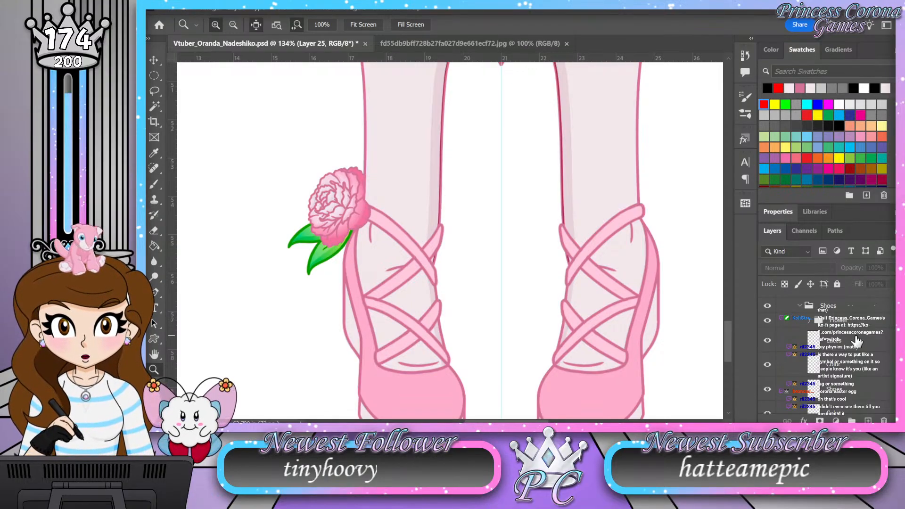
left_click_drag(854, 321, 852, 314, "alt")
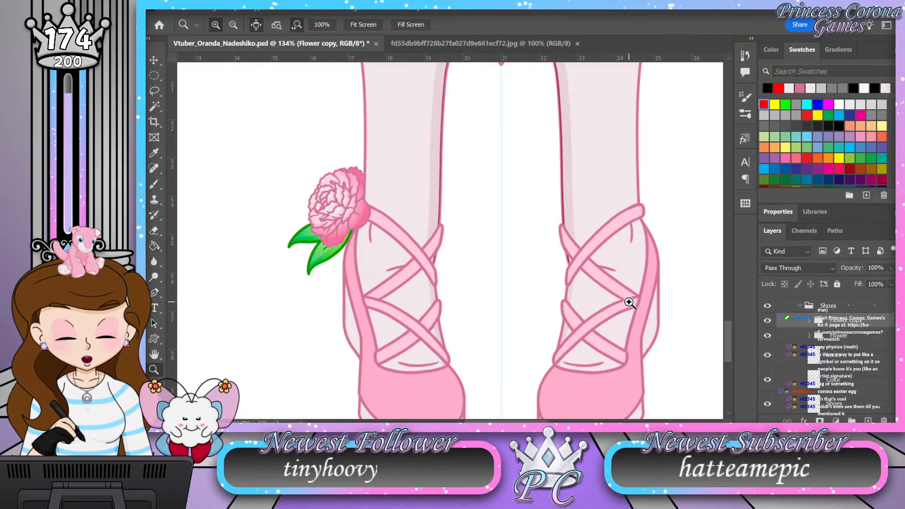
key("ctrl+t")
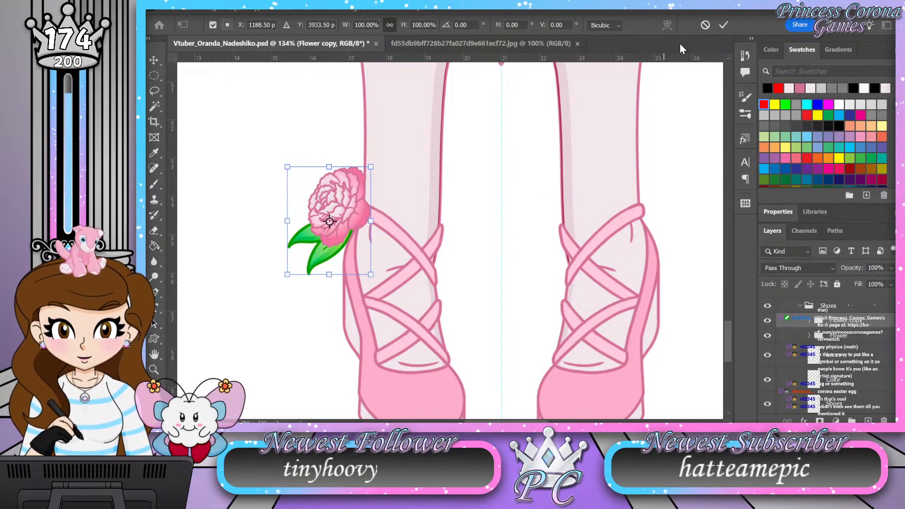
left_click(706, 25)
key("ctrl+z")
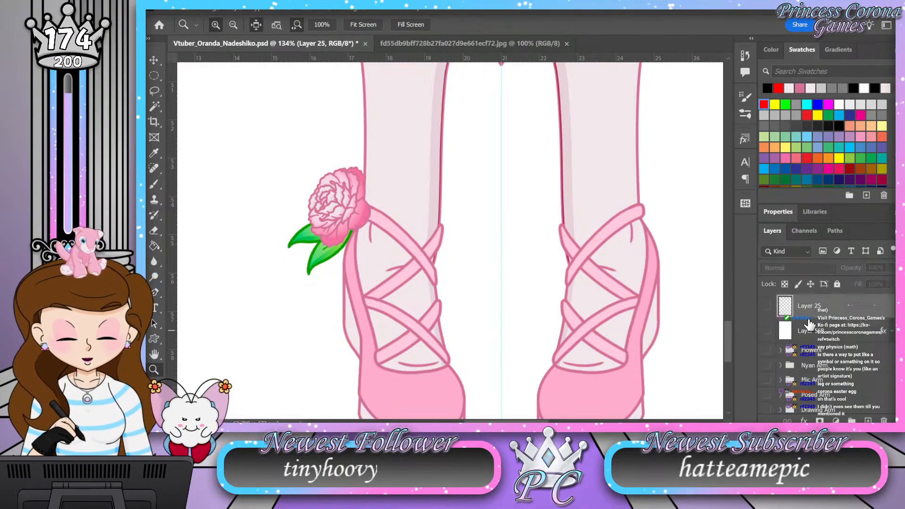
scroll(810, 330, "down", 10)
scroll(810, 340, "up", 3)
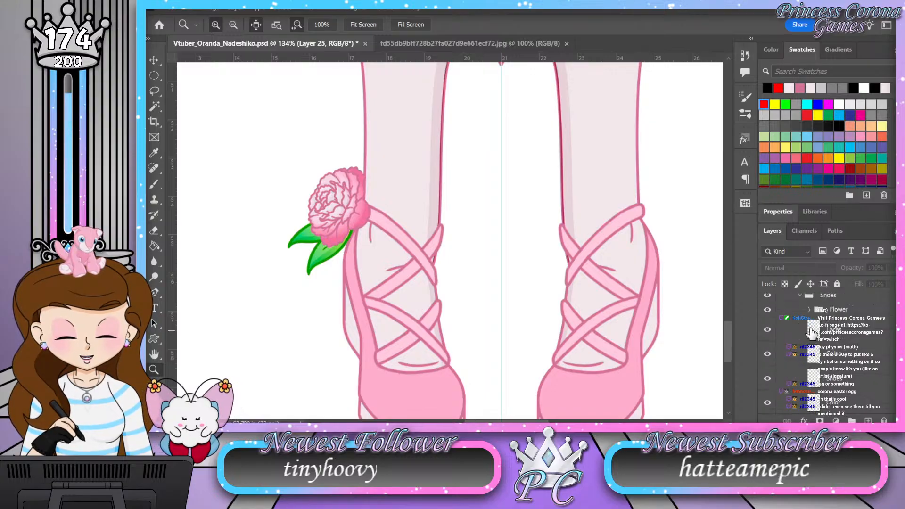
left_click(810, 309)
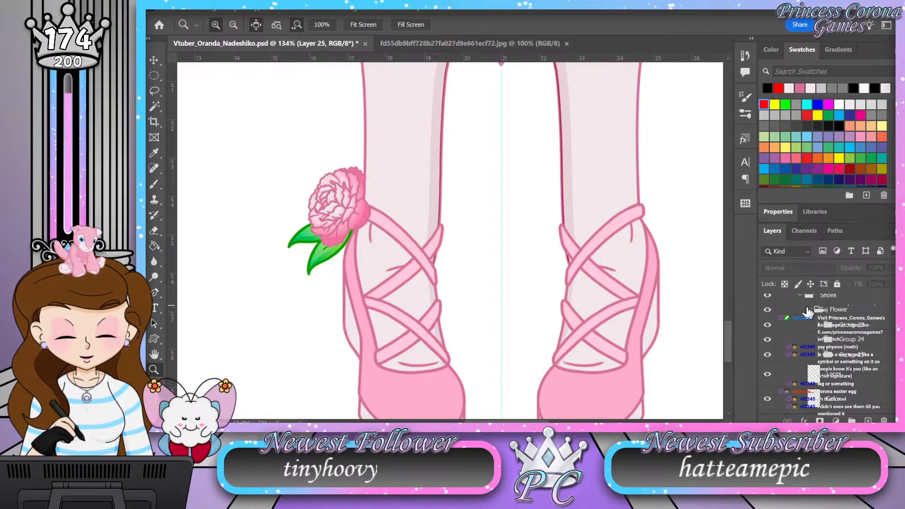
left_click(808, 310)
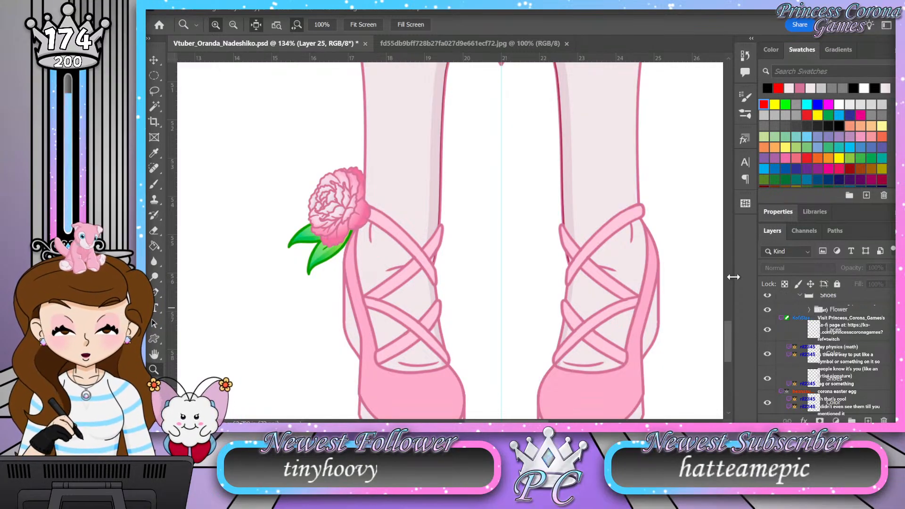
Step: Duplicate the Flower group in the Shoes group and set the copy's transform reference point on the vertical centre guide
left_click(851, 311)
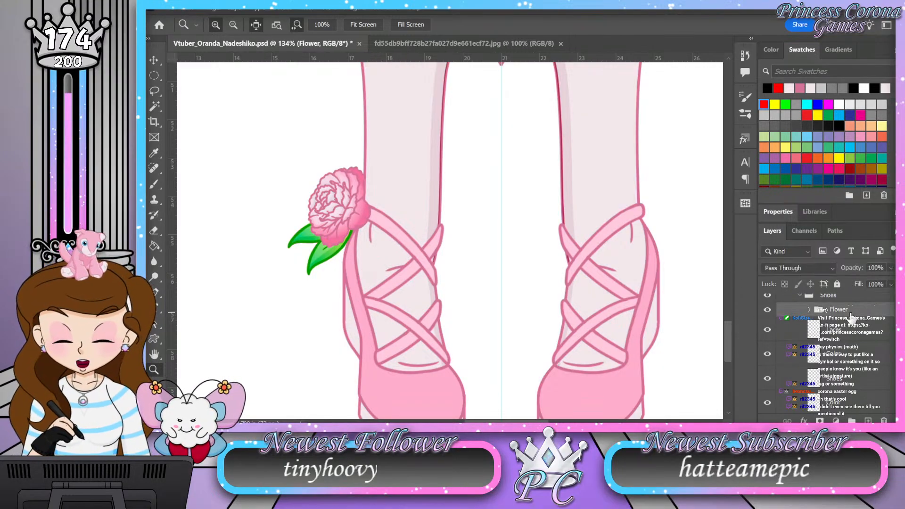
key("ctrl+j")
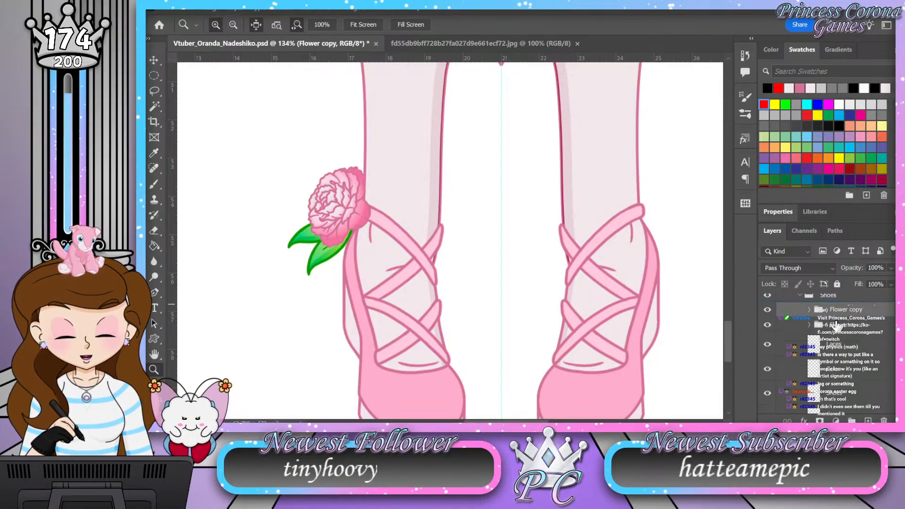
key("ctrl+t")
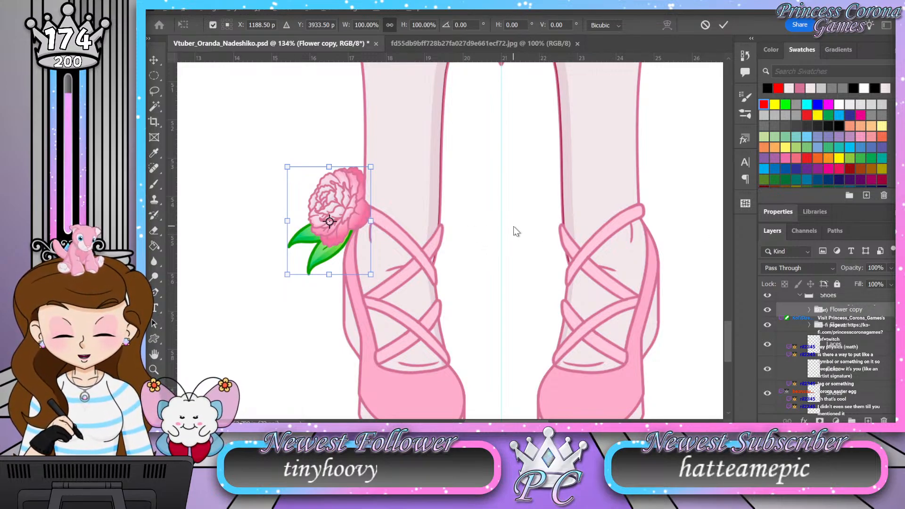
scroll(513, 226, "up", 6)
scroll(509, 228, "up", 8)
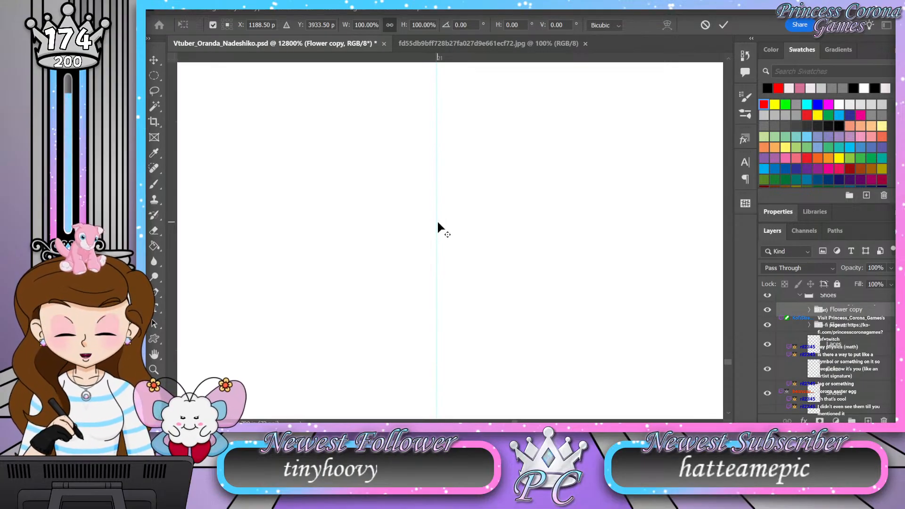
left_click_drag(438, 224, 436, 223)
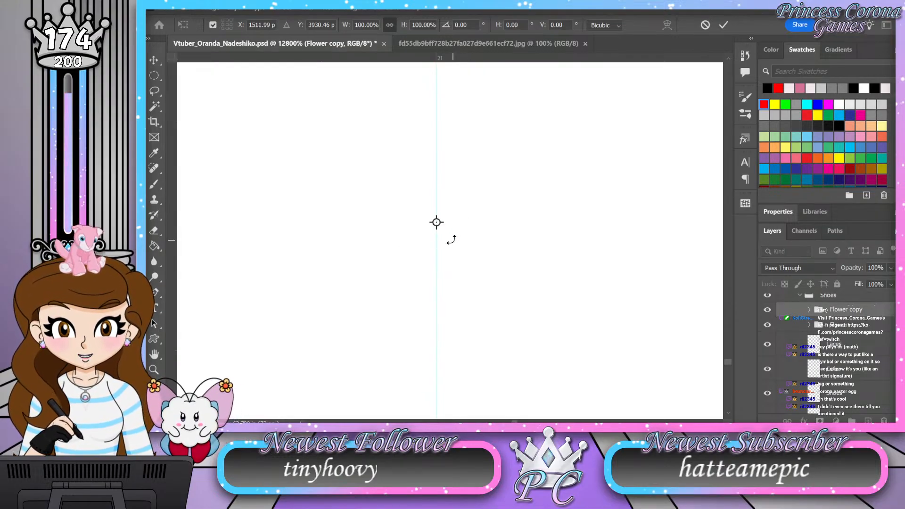
Step: Flip the duplicated flower horizontally across the centre guide onto the other shoe and apply the transform
left_click(497, 417)
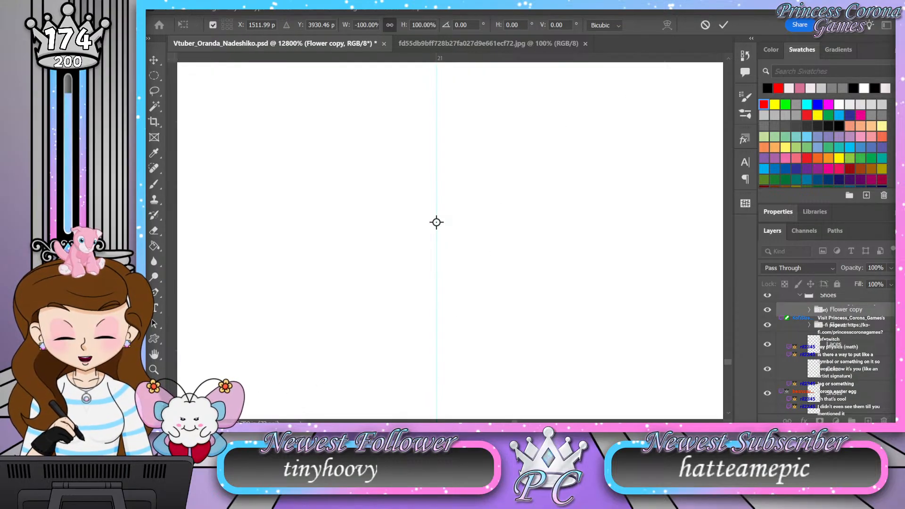
left_click(154, 369)
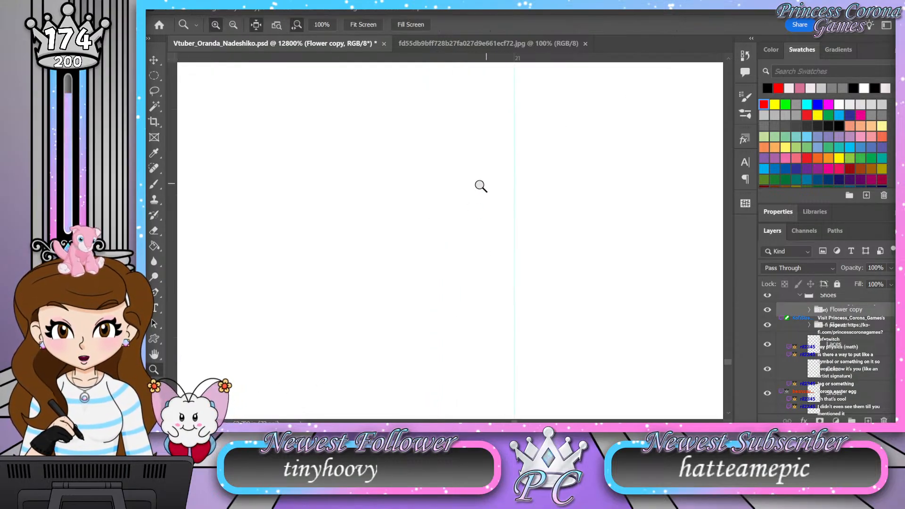
left_click_drag(419, 190, 387, 192)
left_click_drag(658, 173, 715, 138)
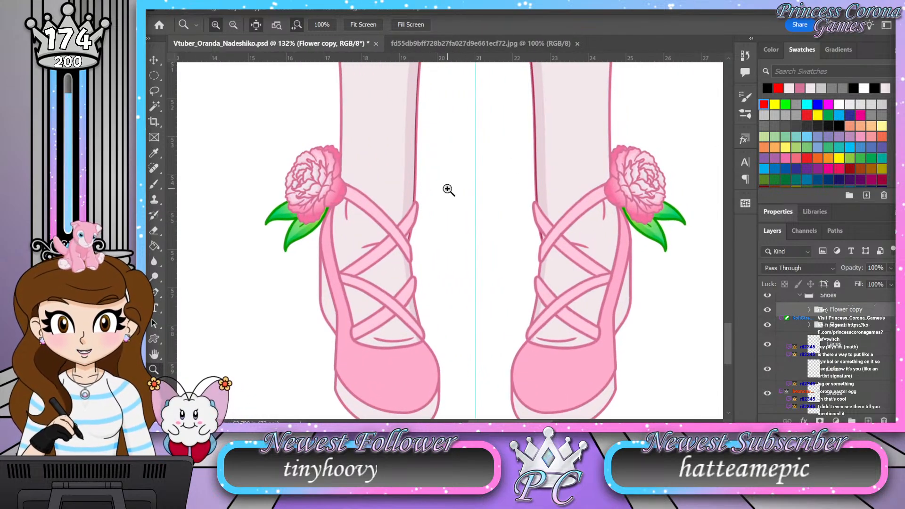
left_click_drag(504, 267, 457, 262)
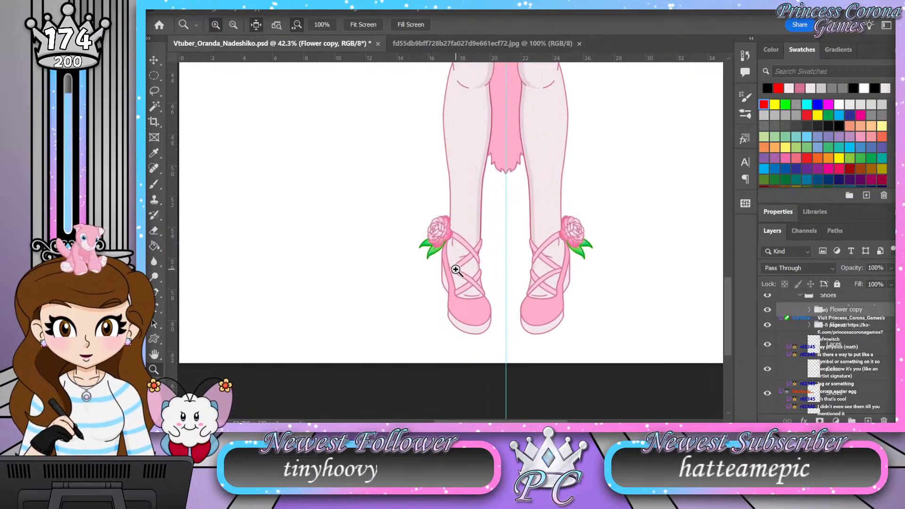
left_click_drag(558, 234, 572, 234)
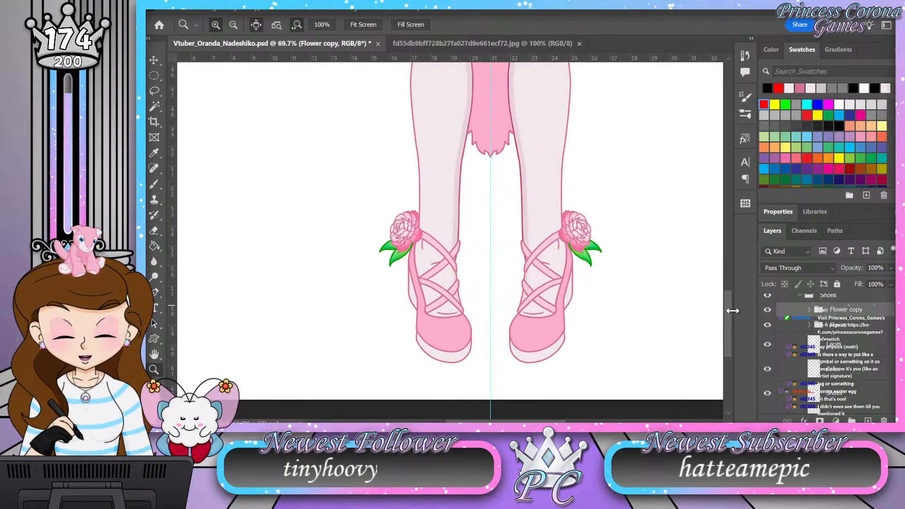
Step: Collapse the Shoes and Legs groups, with the carnation garland on the skirt in view
left_click_drag(727, 313, 725, 267)
left_click(801, 296)
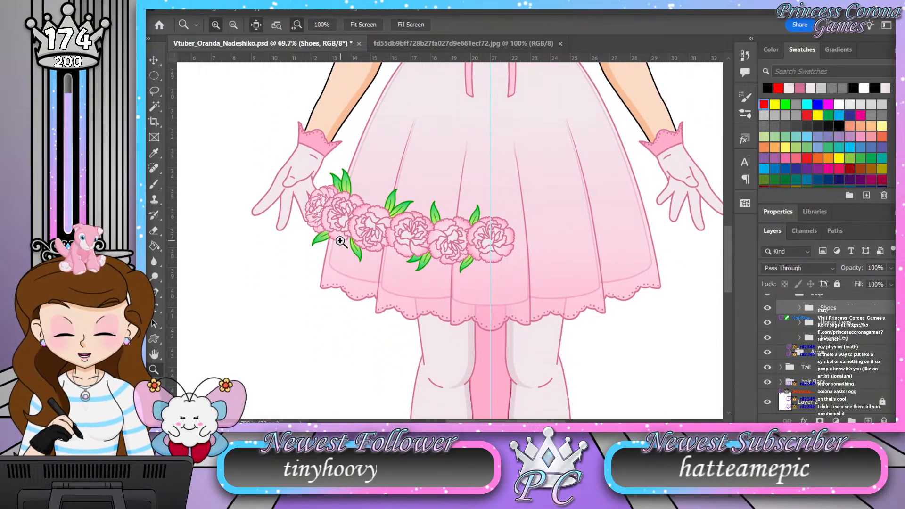
left_click_drag(503, 307, 468, 304)
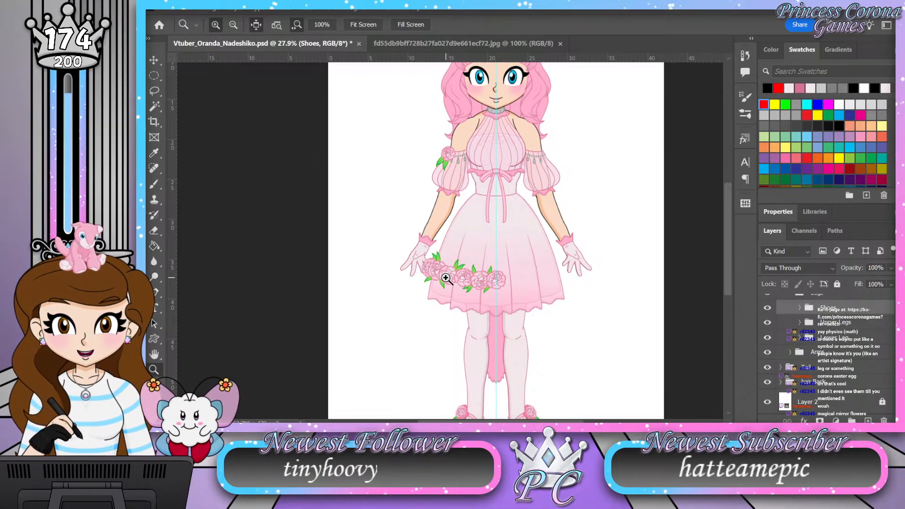
left_click_drag(485, 285, 515, 280)
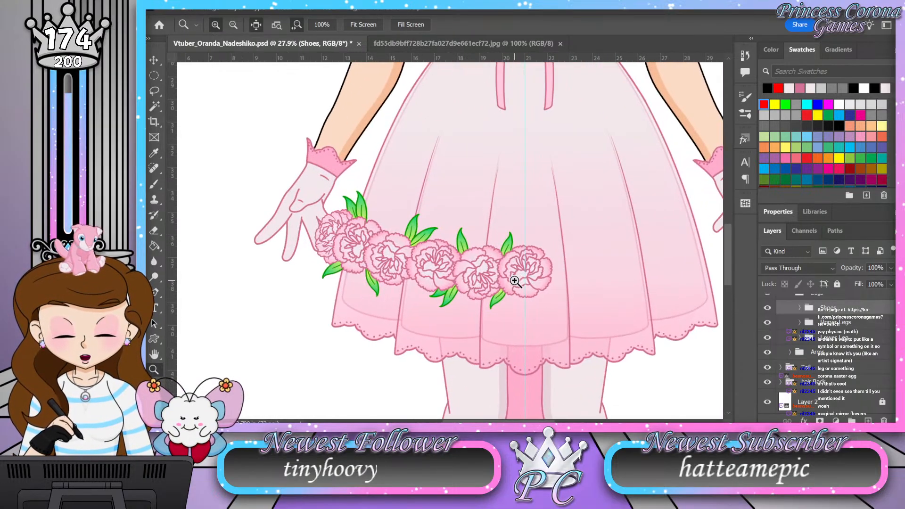
left_click(791, 339)
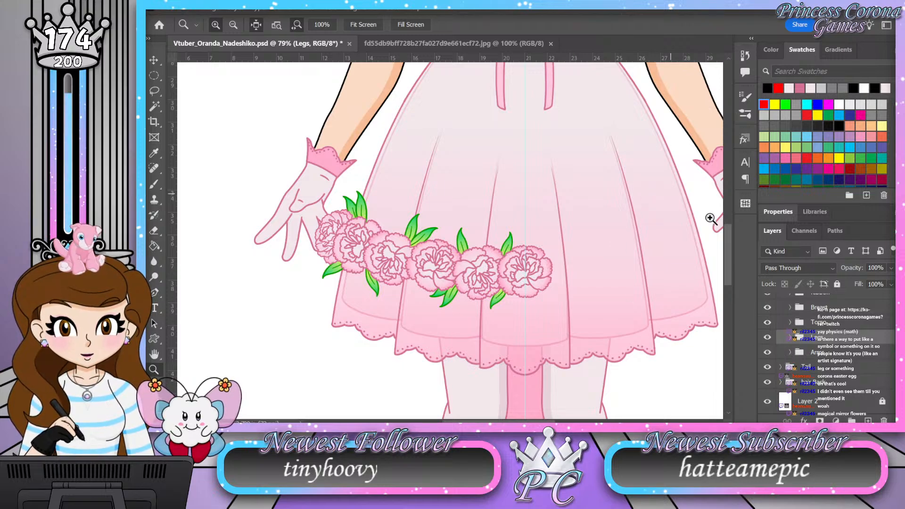
Step: Expand the Arms group, its Shawl subgroup and the flower group inside it to reach the sleeve carnation's layers
left_click_drag(731, 262, 731, 214)
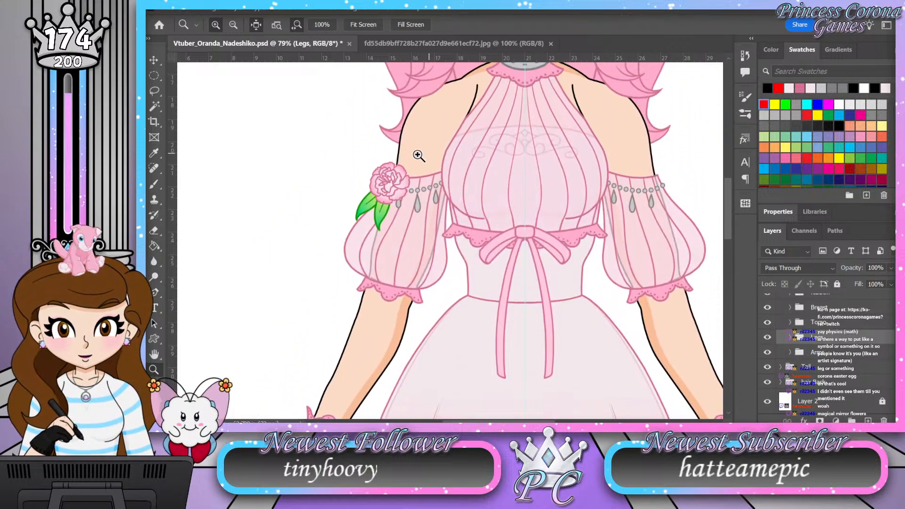
left_click_drag(382, 171, 397, 179)
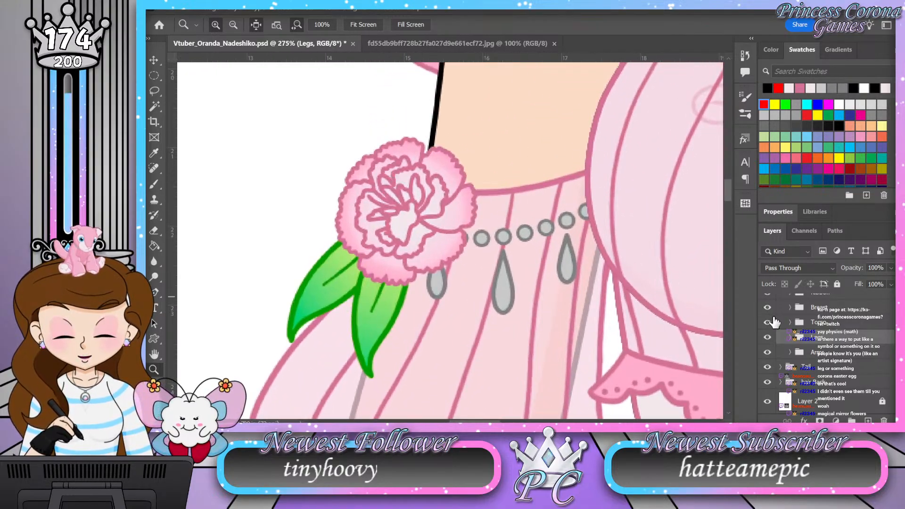
left_click(789, 357)
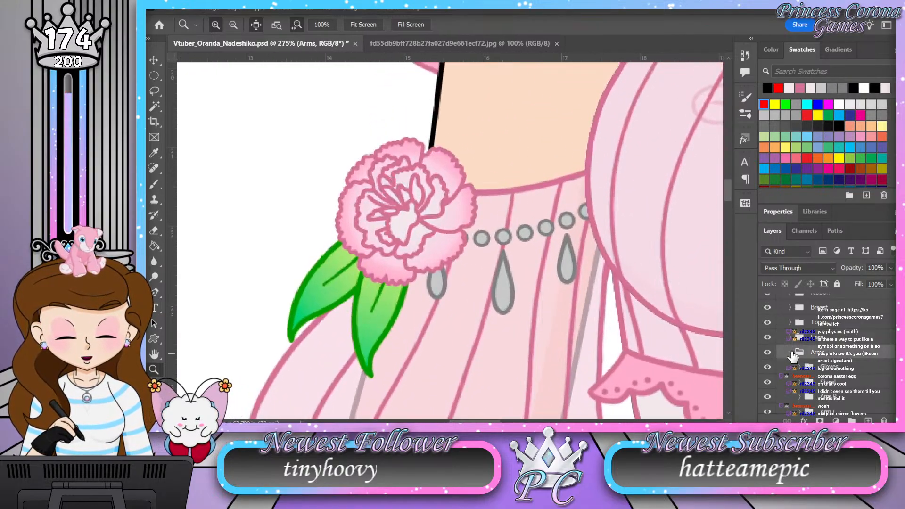
left_click(790, 354)
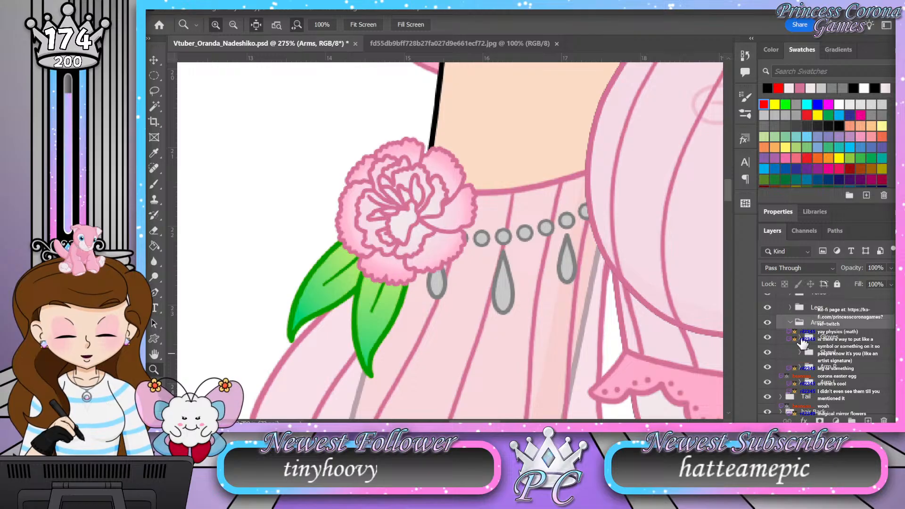
left_click(802, 359)
left_click(800, 353)
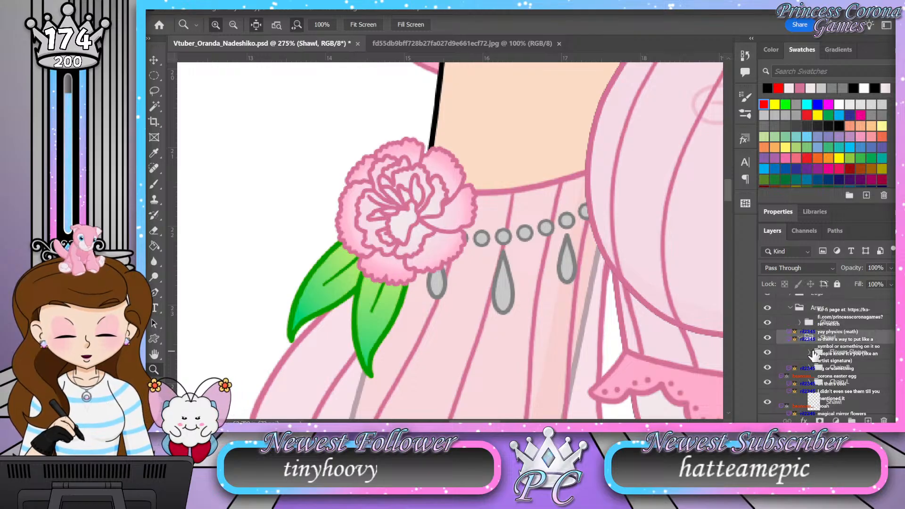
left_click(808, 352)
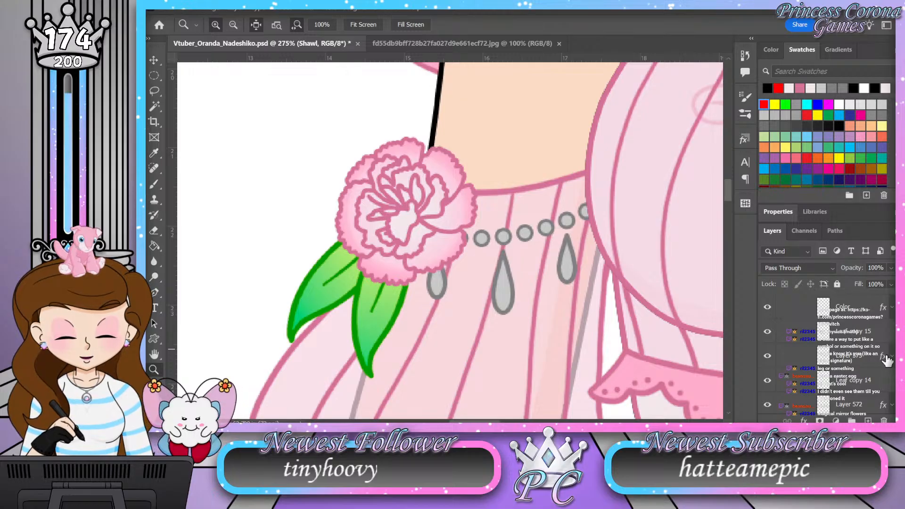
left_click(891, 357)
left_click(830, 374)
left_click(830, 374)
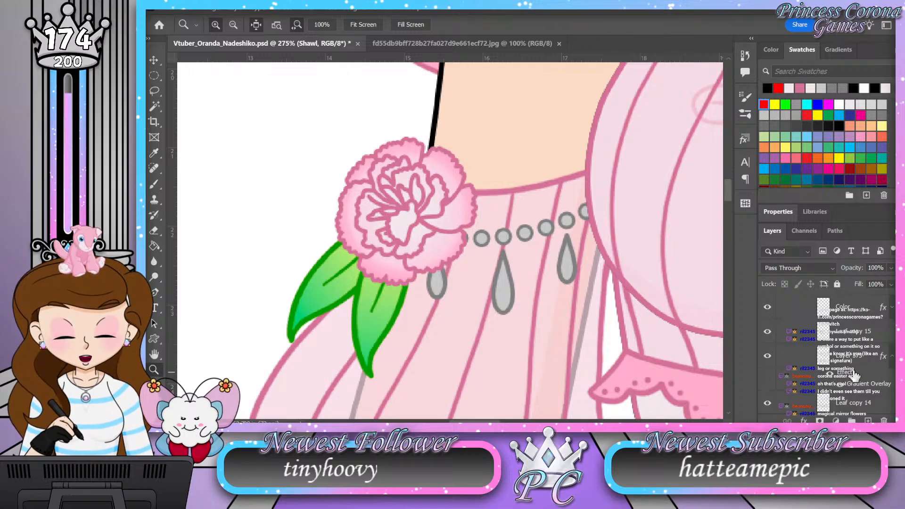
left_click(861, 313)
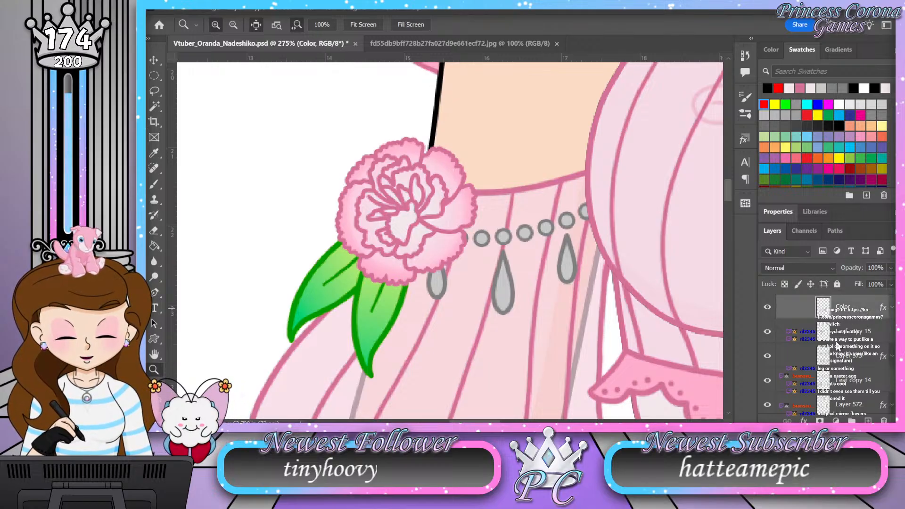
left_click(870, 359)
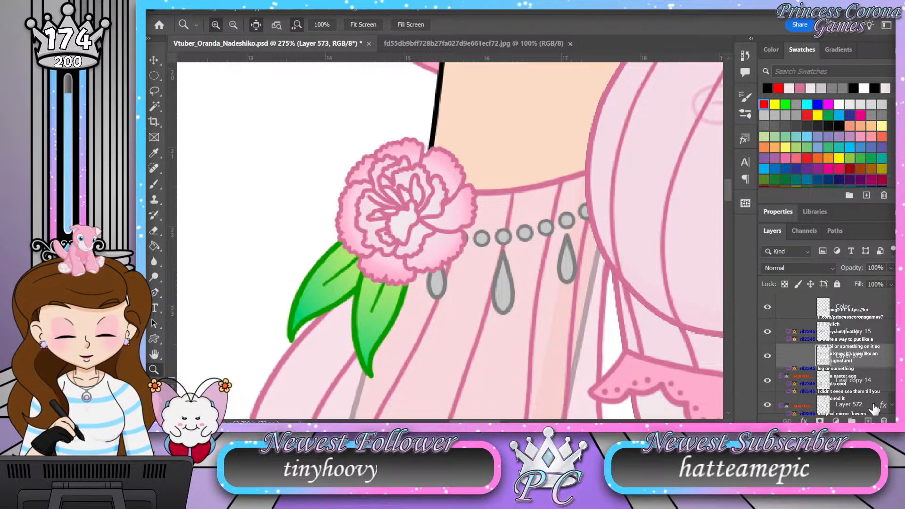
Step: Scale the sleeve carnation's outer leaf, layers Leaf copy 14 and Layer 572 together, down to about 89%
scroll(874, 403, "down", 1)
left_click(875, 372)
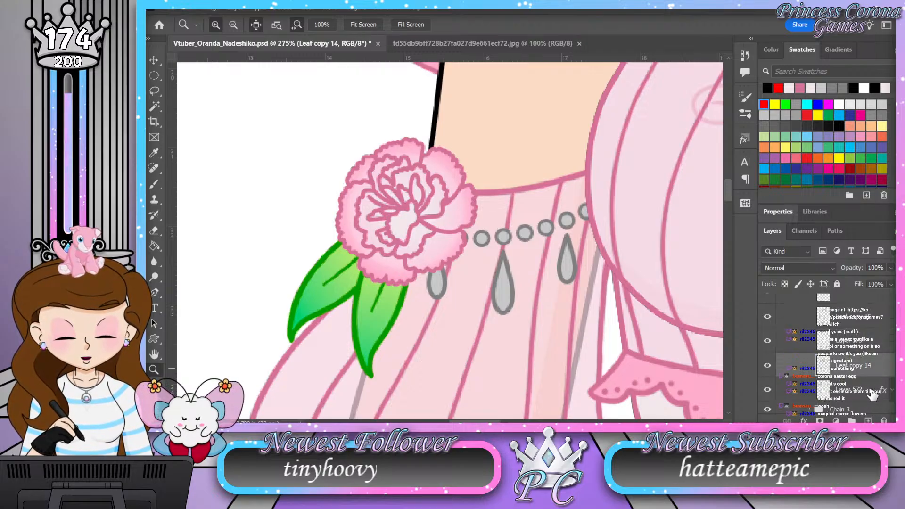
left_click(873, 392, "shift")
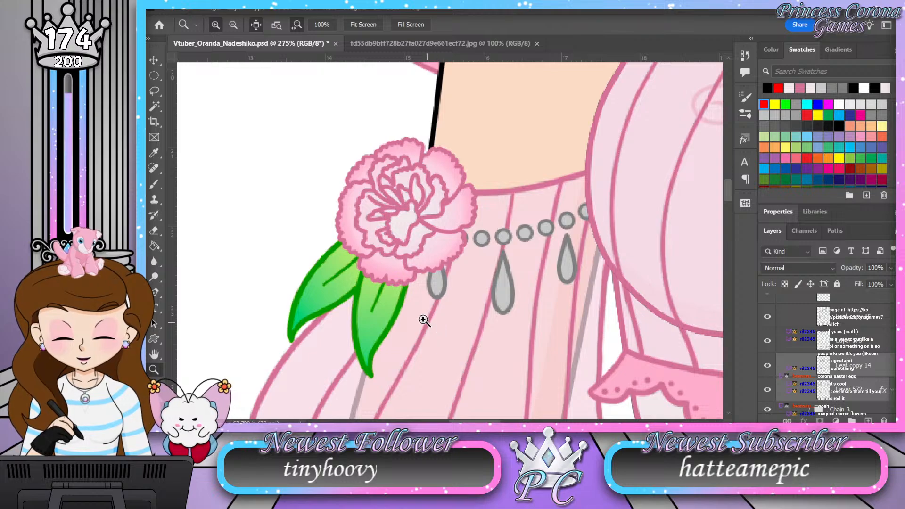
key("ctrl+t")
left_click_drag(287, 344, 299, 330)
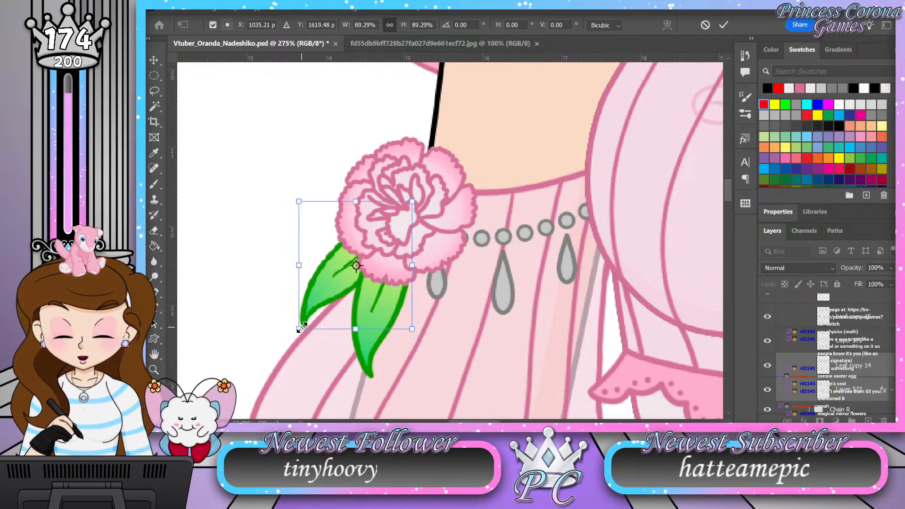
key("Return")
key("z")
left_click_drag(382, 250, 417, 254)
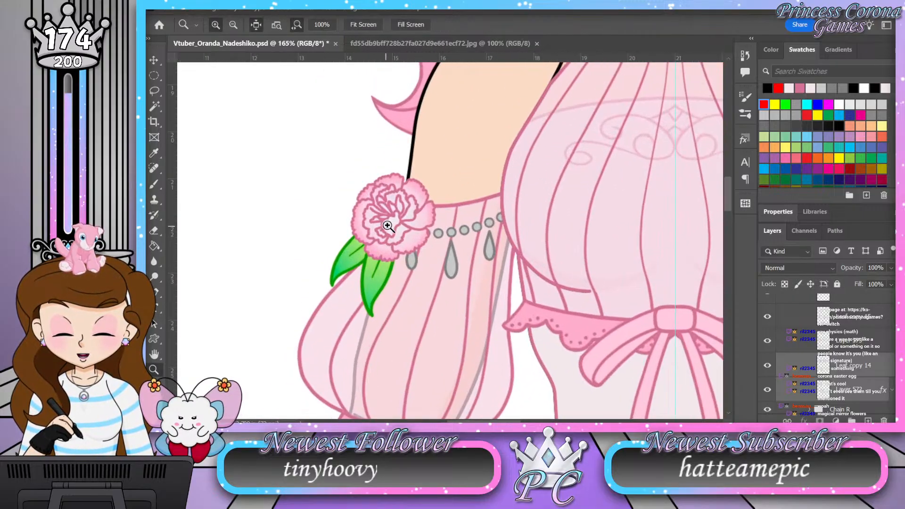
left_click_drag(386, 227, 438, 235)
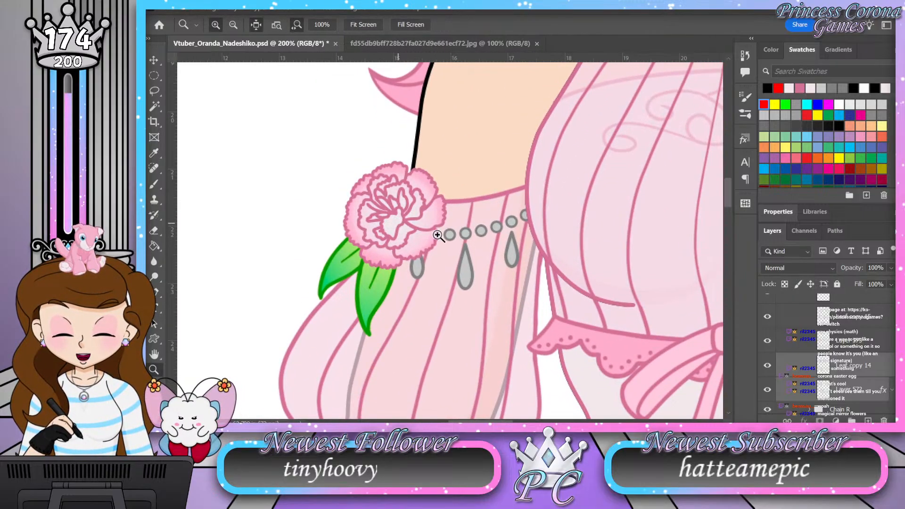
Step: Add a new layer directly beneath Carnation 1 copy in the sleeve flower group and name it Shading
left_click(872, 393)
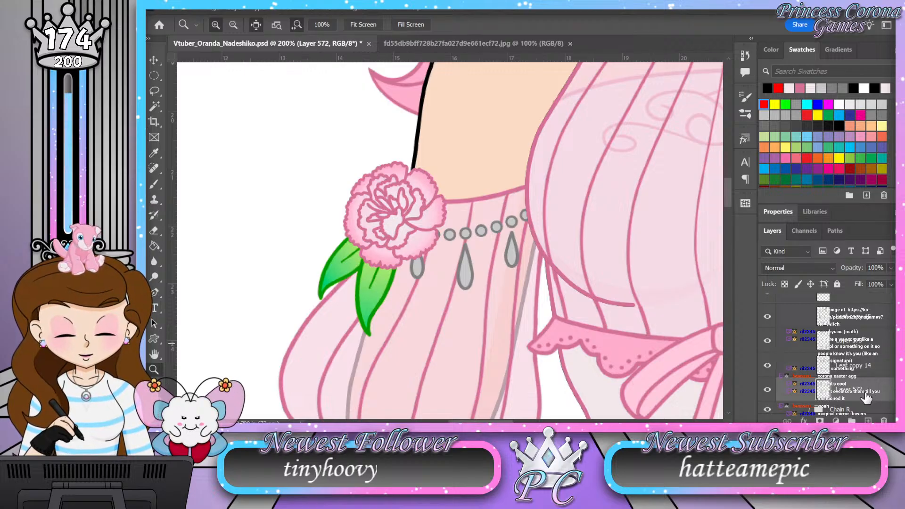
scroll(863, 383, "up", 2)
left_click(864, 350)
left_click(869, 420)
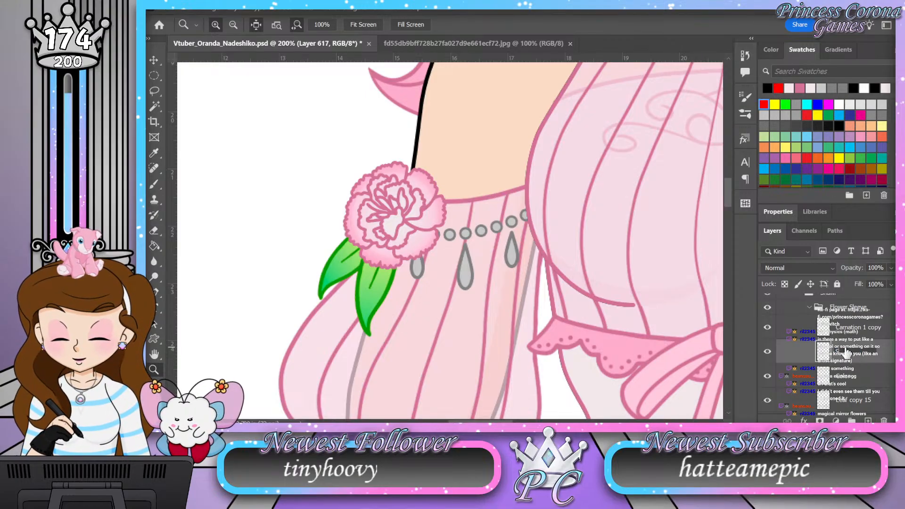
key("Return")
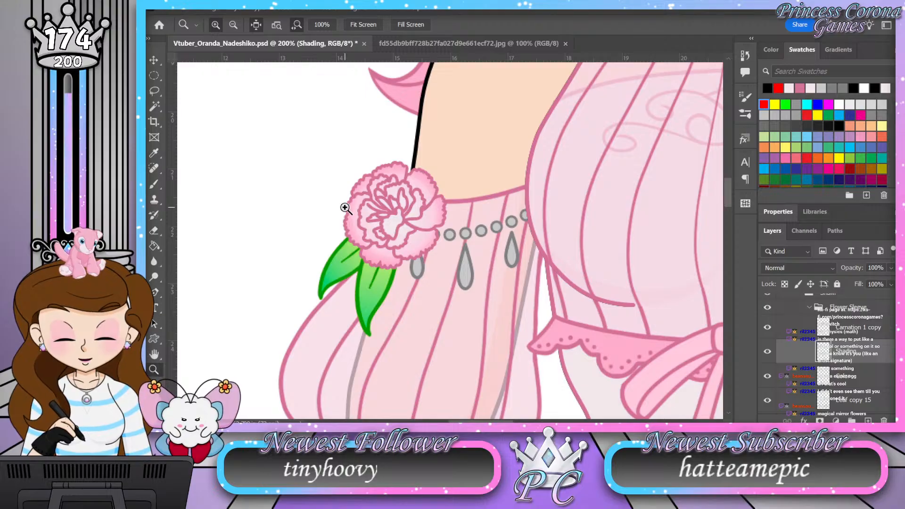
Step: Set the Shading layer's blend mode to Soft Light and load the sleeve carnation's Color layer outline as a selection
left_click_drag(370, 228, 413, 203)
left_click(819, 268)
left_click(796, 264)
left_click(822, 377, "ctrl")
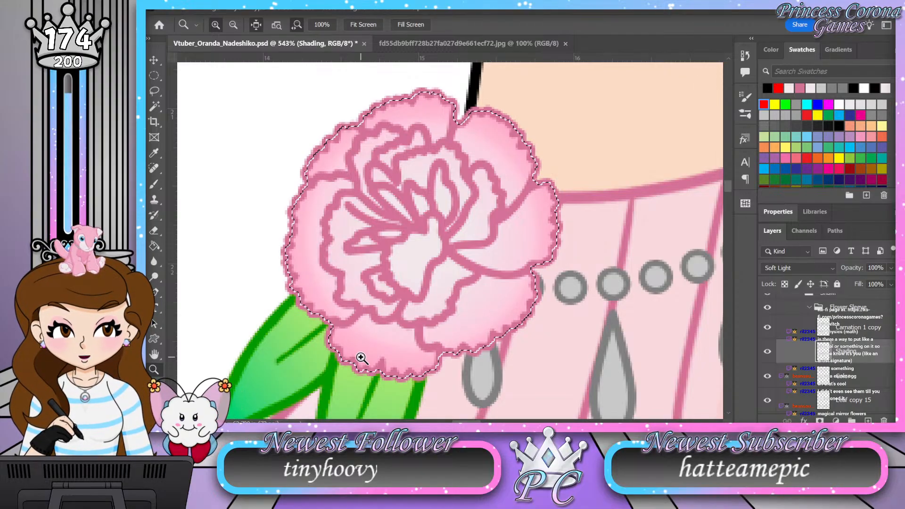
Step: Brush darker pink shading at size 10 along the edge and folds of the carnation's bottom petal
left_click(157, 358)
left_click(154, 369)
left_click_drag(383, 300, 309, 288)
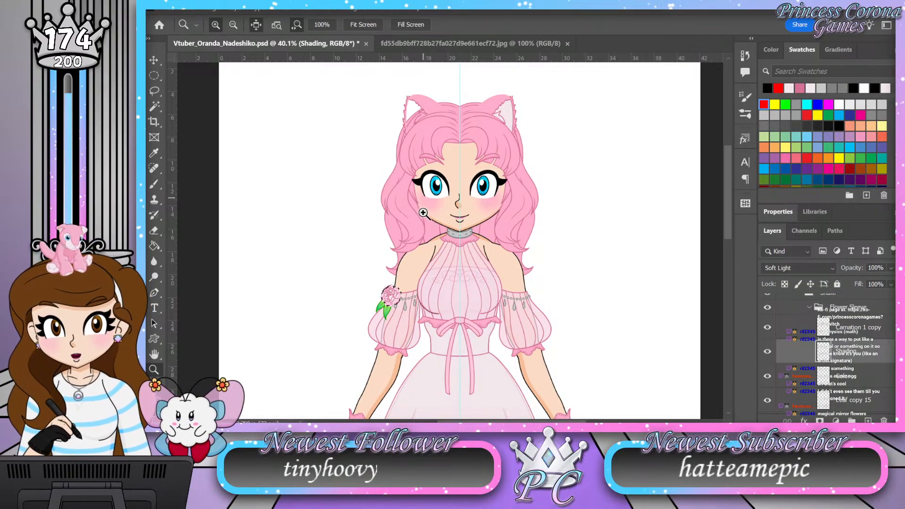
left_click_drag(387, 293, 474, 182)
left_click_drag(437, 297, 448, 293)
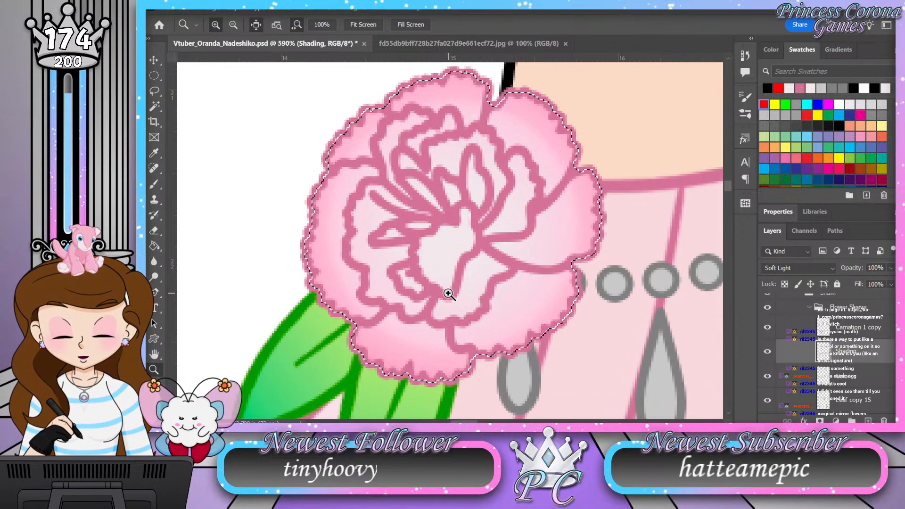
key("b")
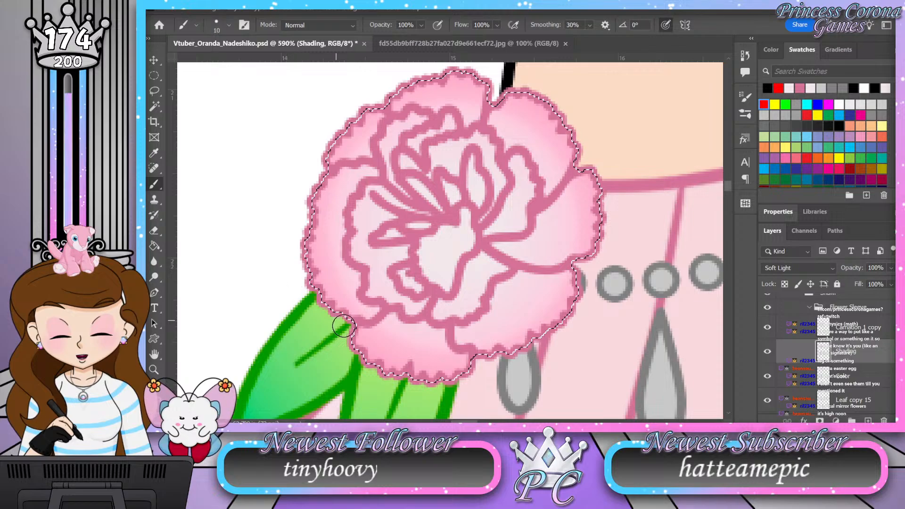
mouse_move(351, 343)
left_mouse_down()
mouse_move(408, 374)
mouse_move(482, 367)
left_mouse_up()
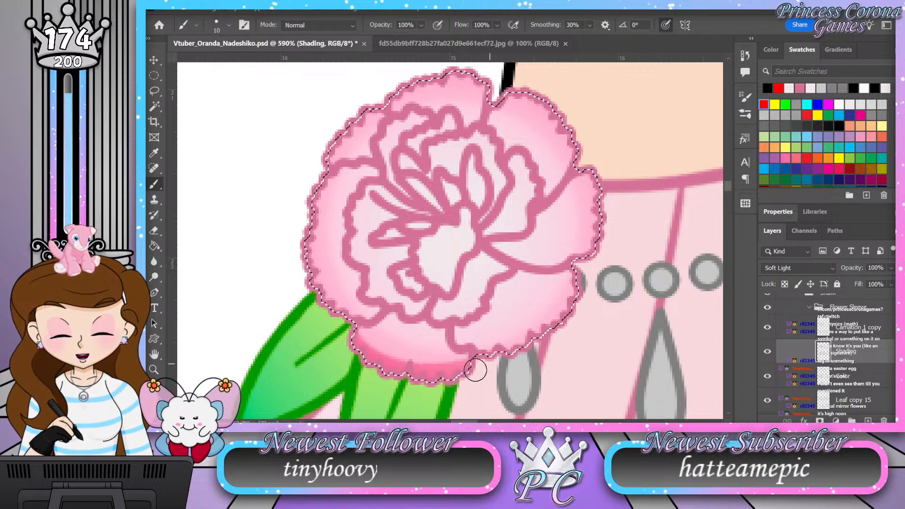
mouse_move(352, 340)
left_mouse_down()
mouse_move(416, 370)
mouse_move(493, 367)
left_mouse_up()
left_click_drag(369, 351, 383, 358)
mouse_move(449, 369)
left_mouse_down()
mouse_move(473, 363)
mouse_move(453, 360)
mouse_move(440, 334)
mouse_move(432, 351)
mouse_move(421, 328)
mouse_move(416, 352)
mouse_move(408, 329)
mouse_move(401, 342)
mouse_move(418, 353)
left_mouse_up()
mouse_move(391, 321)
left_mouse_down()
mouse_move(393, 341)
mouse_move(365, 337)
left_mouse_up()
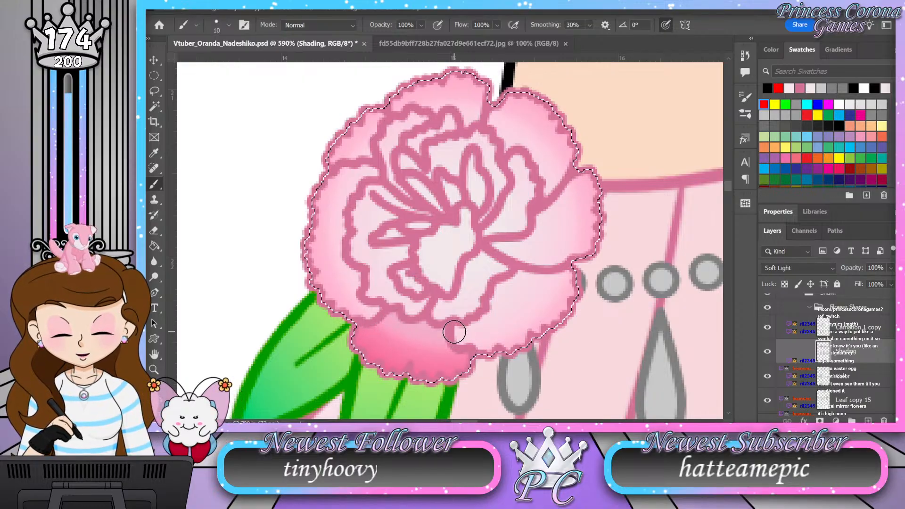
Step: Shade the carnation's lower-right, right and lower-left outer petals with the size 10 brush
mouse_move(489, 319)
left_mouse_down()
mouse_move(509, 284)
mouse_move(544, 283)
left_mouse_up()
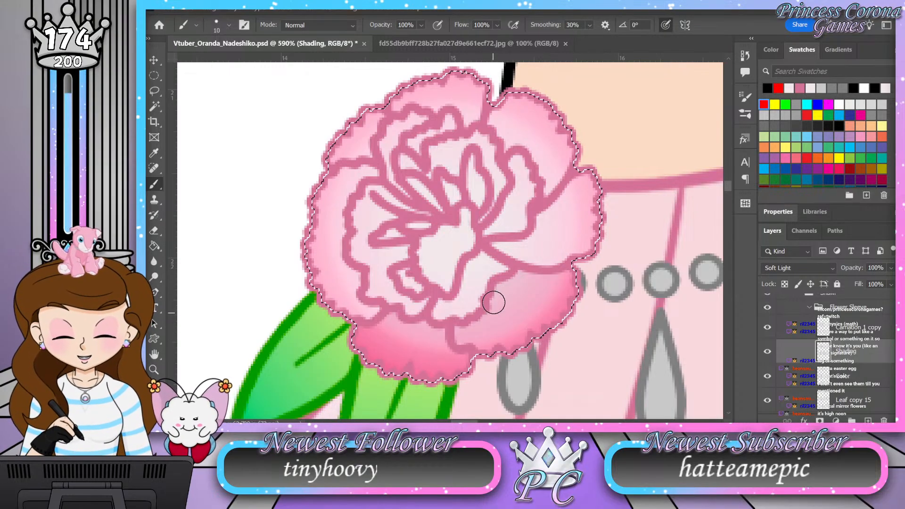
mouse_move(503, 270)
left_mouse_down()
mouse_move(474, 309)
mouse_move(426, 323)
left_mouse_up()
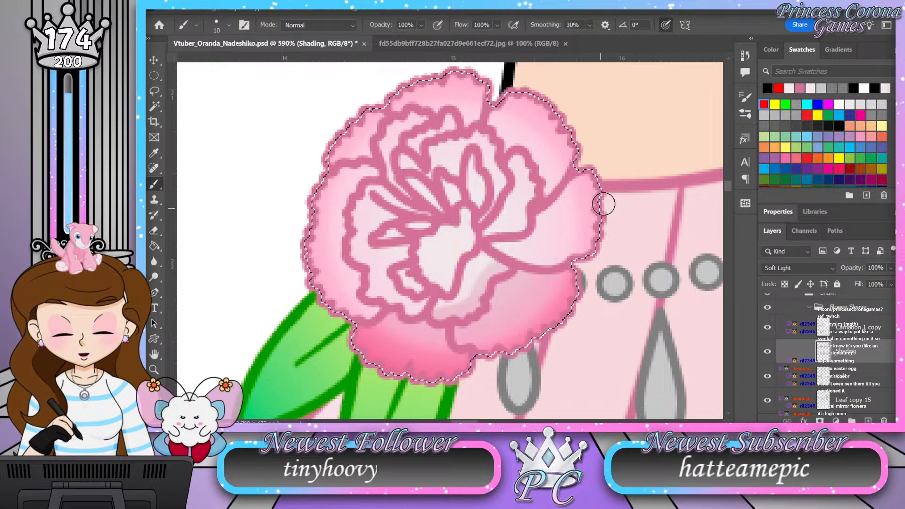
mouse_move(613, 194)
left_mouse_down()
mouse_move(591, 242)
mouse_move(557, 261)
mouse_move(525, 262)
mouse_move(485, 243)
left_mouse_up()
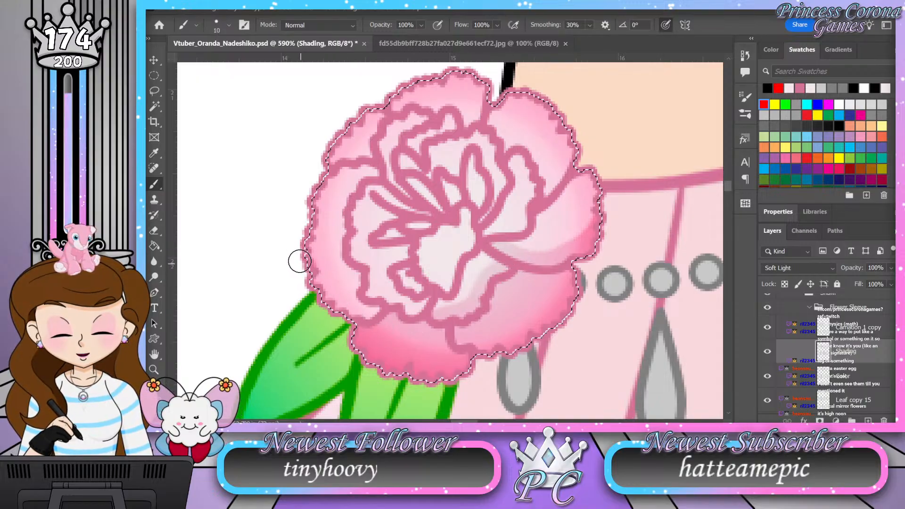
mouse_move(313, 276)
left_mouse_down()
mouse_move(343, 305)
mouse_move(421, 342)
mouse_move(420, 304)
mouse_move(395, 314)
mouse_move(407, 304)
mouse_move(368, 303)
mouse_move(422, 315)
mouse_move(543, 299)
mouse_move(470, 317)
mouse_move(438, 308)
mouse_move(525, 296)
left_mouse_up()
Step: Reduce the brush to size 7 and shade the folds of the carnation's centre and upper petals
key("bracketleft")
key("bracketleft")
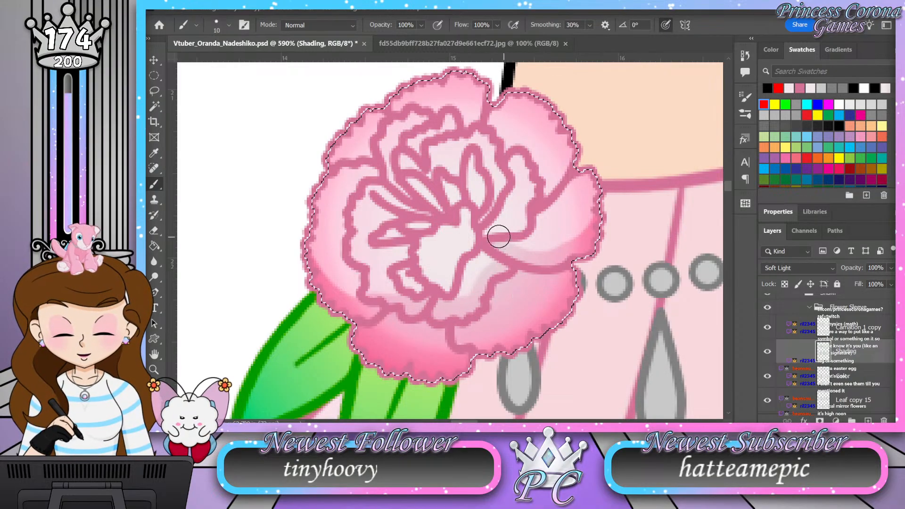
mouse_move(424, 242)
left_mouse_down()
mouse_move(448, 289)
mouse_move(449, 273)
left_mouse_up()
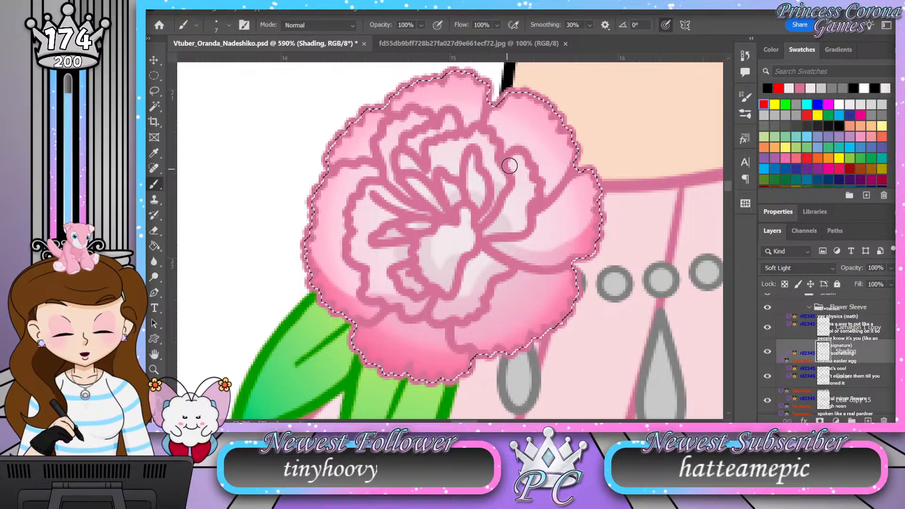
left_click_drag(512, 161, 504, 204)
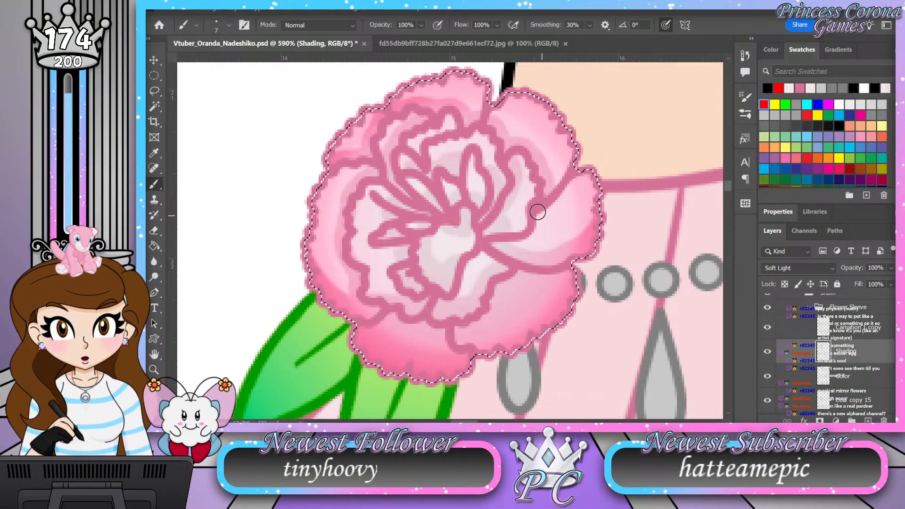
Step: Deepen the shading on the carnation's lower-left, centre and right petals with the size 7 brush
key("z")
mouse_move(435, 113)
left_mouse_down()
mouse_move(409, 108)
mouse_move(400, 121)
left_mouse_up()
left_click_drag(441, 154, 452, 153)
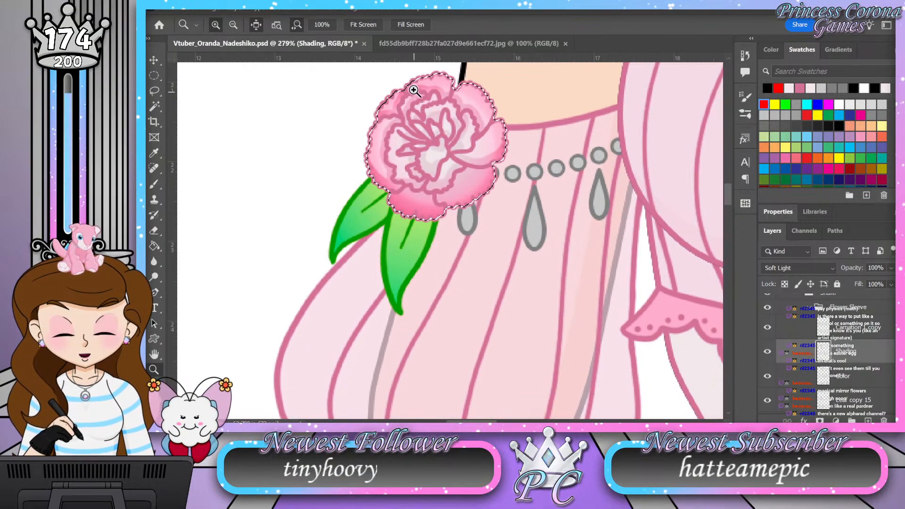
left_click_drag(417, 85, 434, 84)
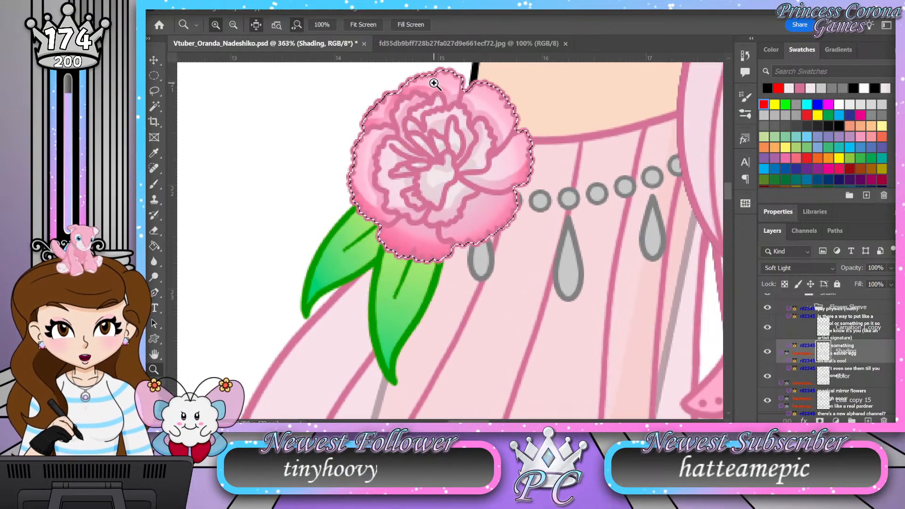
left_click_drag(425, 159, 445, 155)
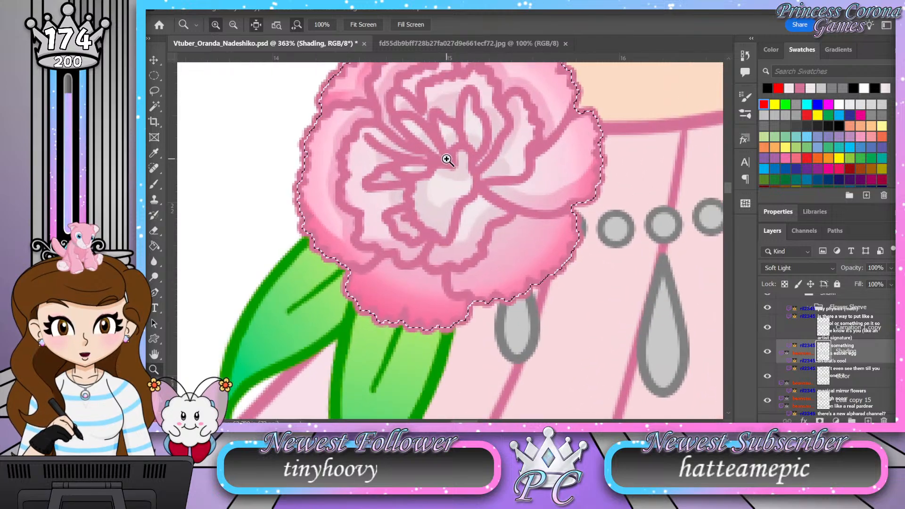
key("b")
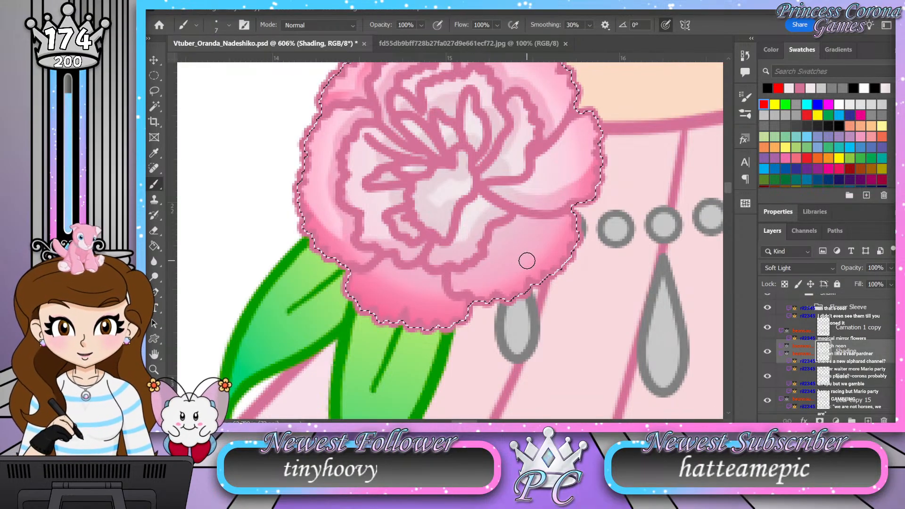
left_click(152, 370)
left_click_drag(374, 161, 390, 133)
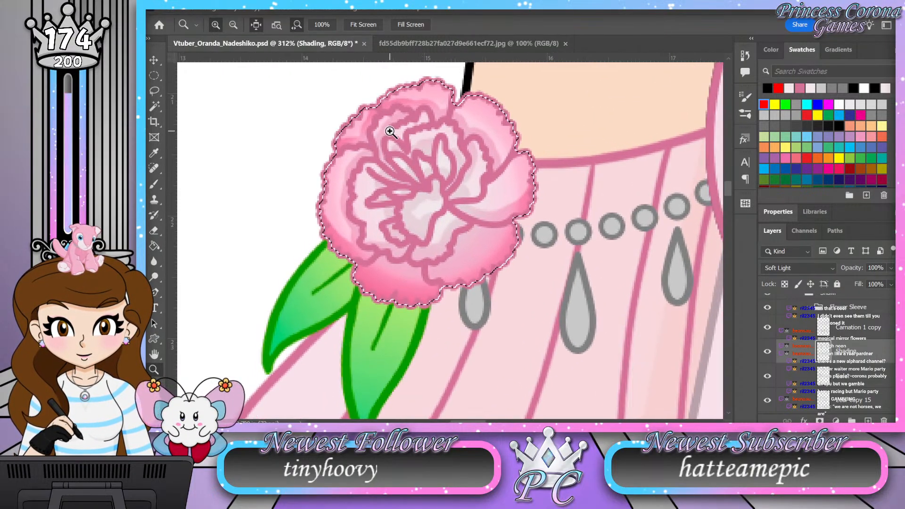
left_click_drag(419, 161, 452, 166)
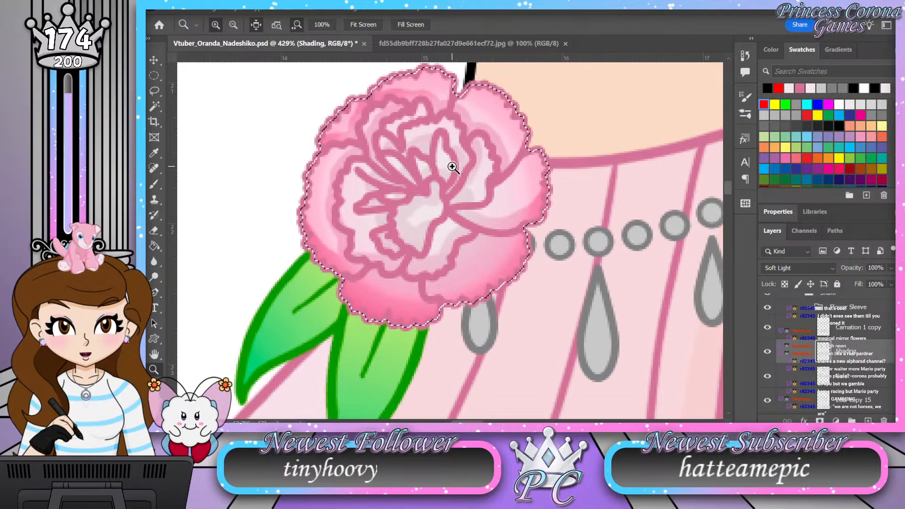
key("b")
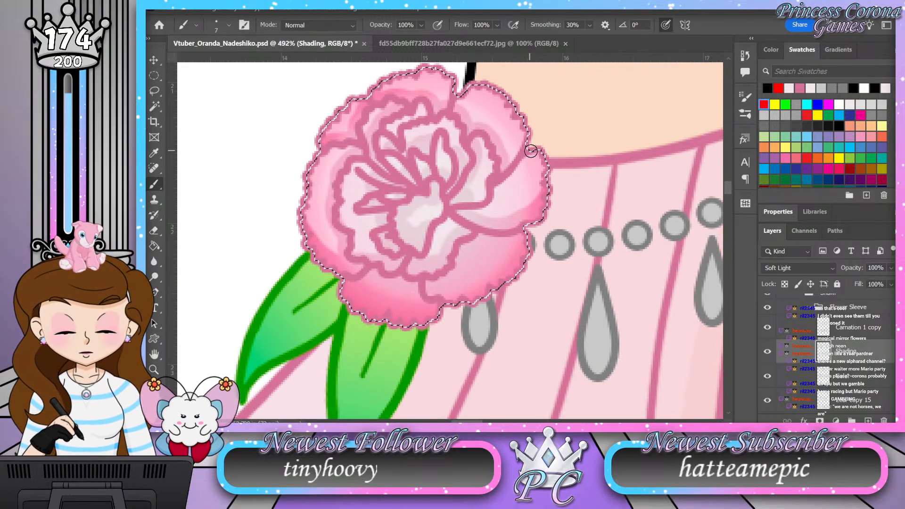
left_click_drag(526, 154, 495, 190)
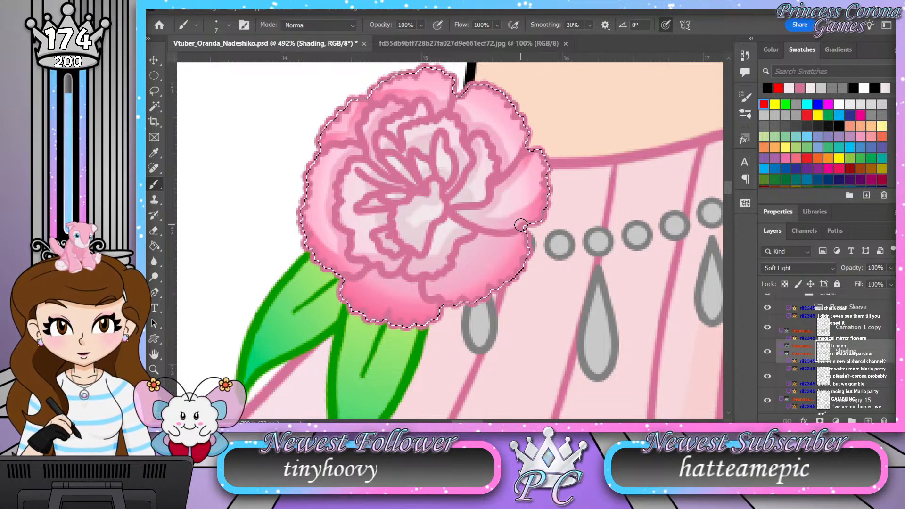
key("z")
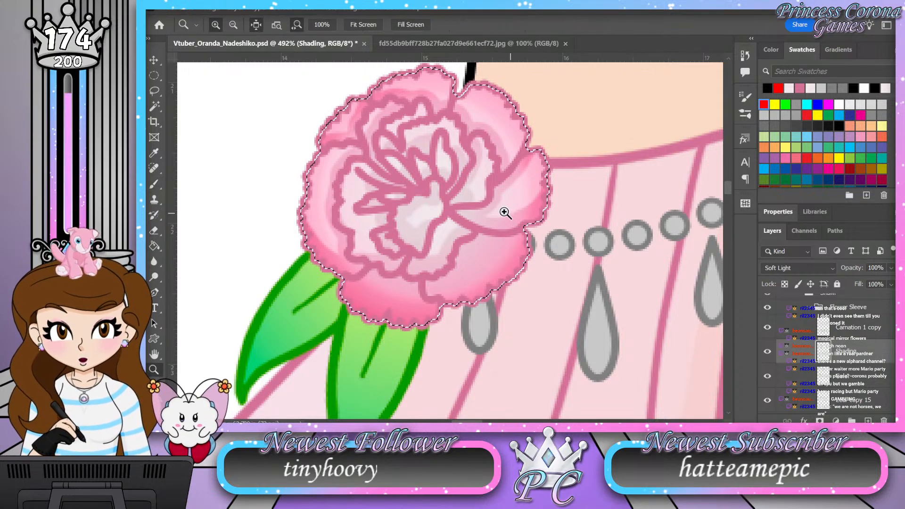
left_click_drag(432, 210, 353, 206)
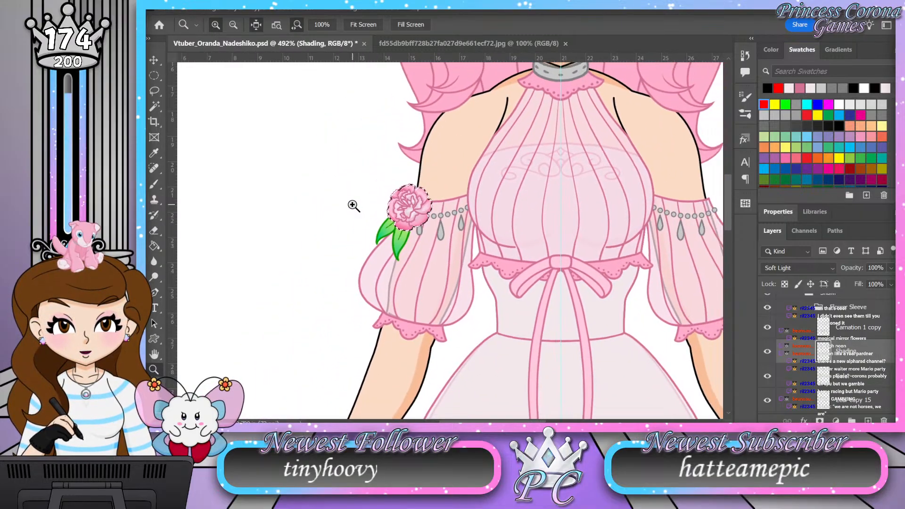
left_click(419, 220)
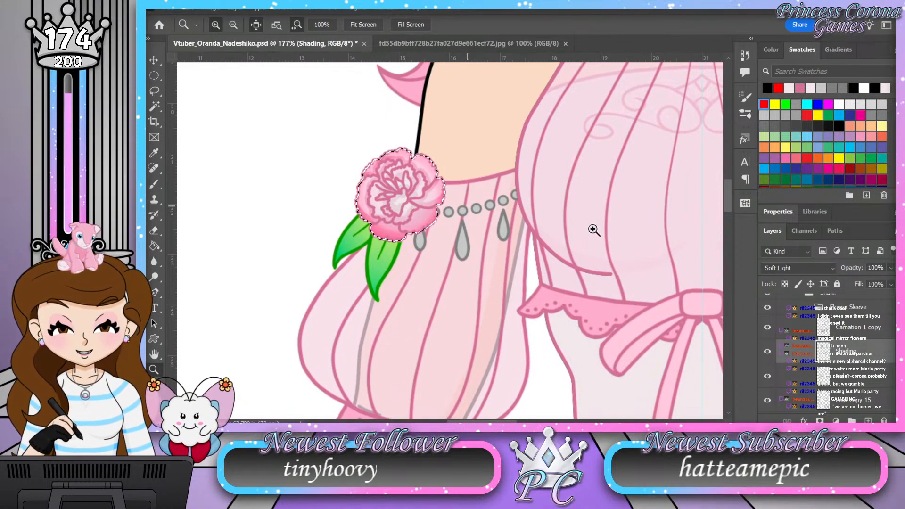
Step: Group the sleeve carnation's Carnation 1 copy, Shading and Color layers, clear the selection and hide the group
left_click(863, 373)
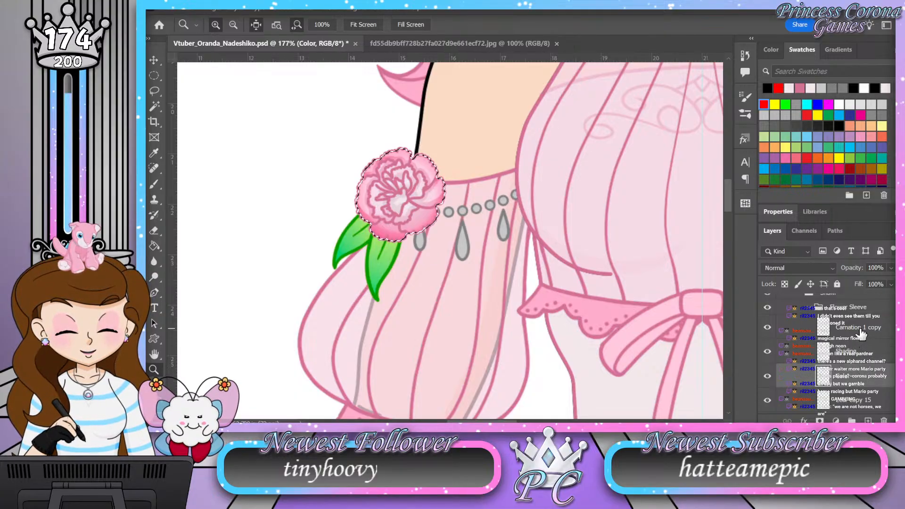
left_click(862, 331, "shift")
left_click(852, 421)
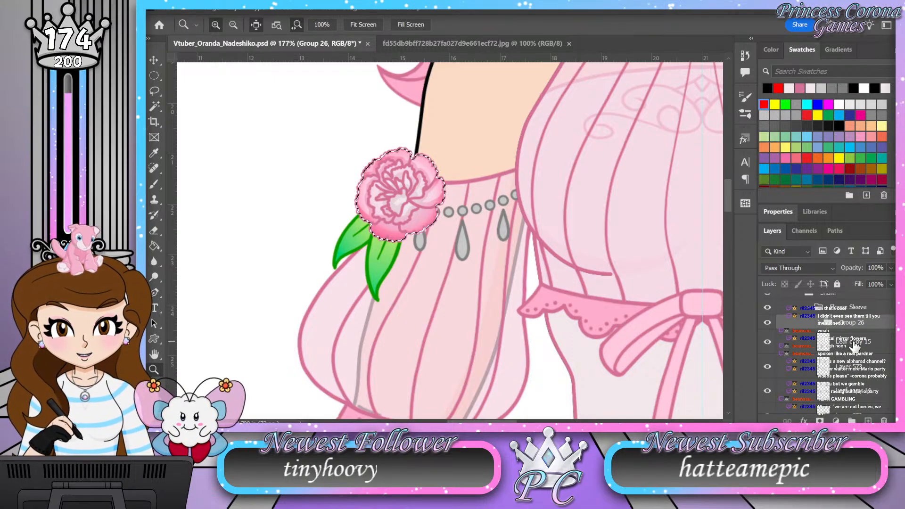
left_click(855, 343)
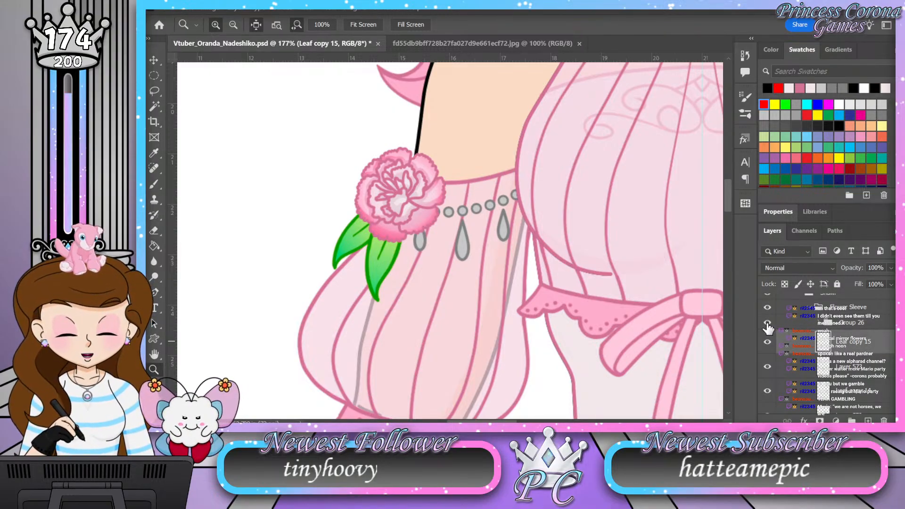
left_click(768, 323)
Step: Add a layer named Shading between Leaf copy 15 and Layer 573, with Soft Light blending at 50% opacity
left_click(869, 418)
double_click(846, 367)
type("Shading")
key("Return")
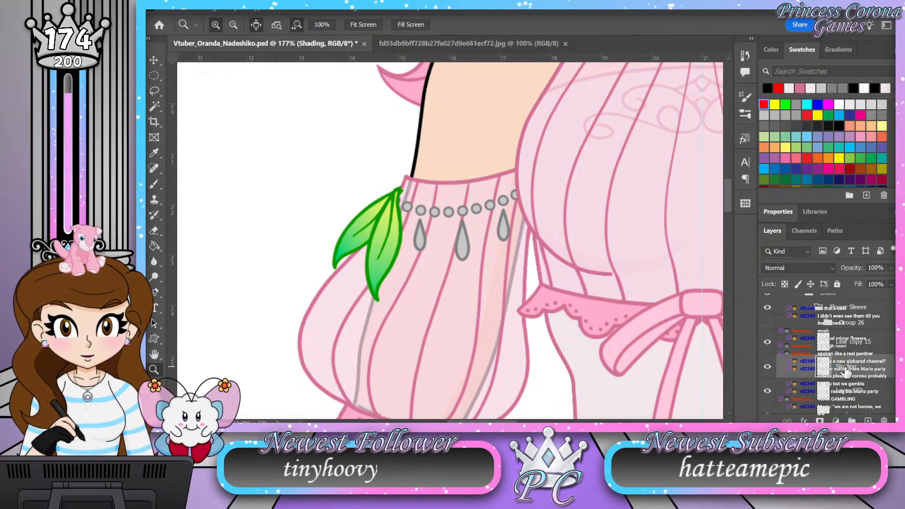
left_click(793, 258)
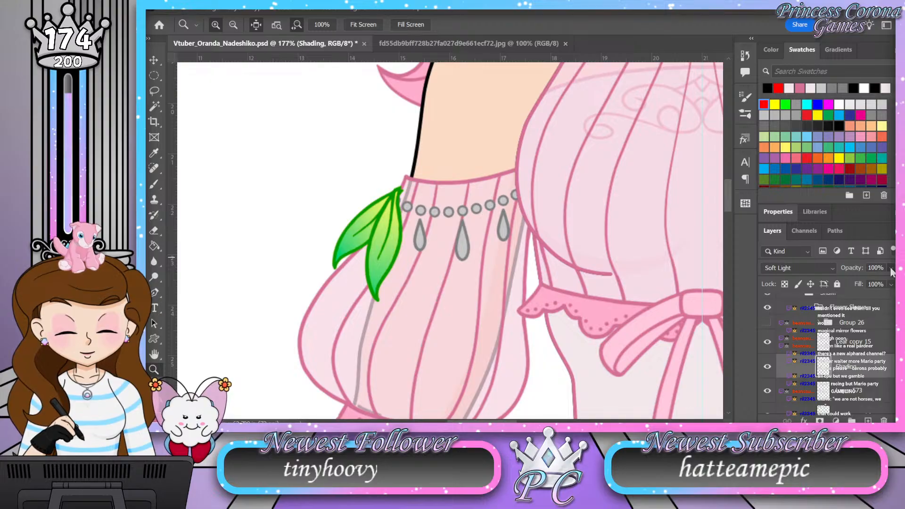
left_click(848, 270)
type("50")
key("Return")
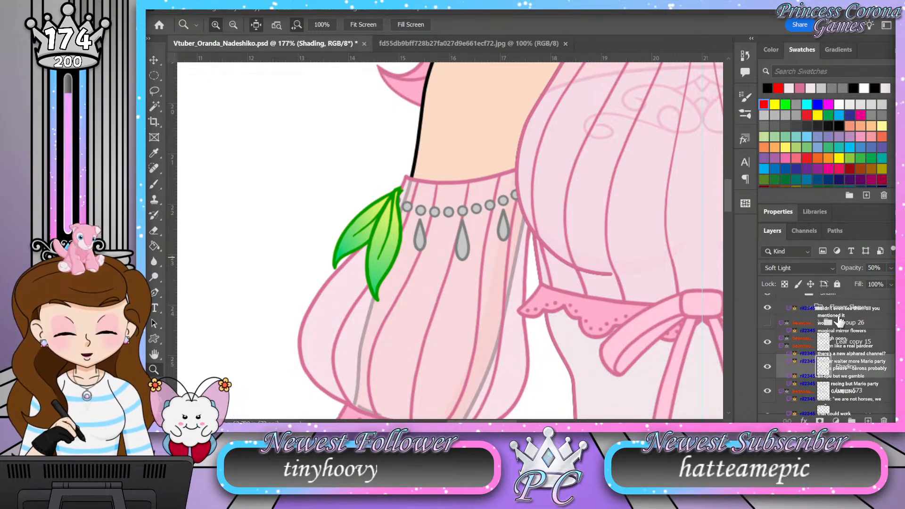
Step: Load Layer 573's leaf outline as a selection and shade the front leaf's right edge with a size 9 brush
left_click(827, 396, "ctrl")
left_click_drag(377, 238, 407, 228)
left_click_drag(399, 278, 414, 272)
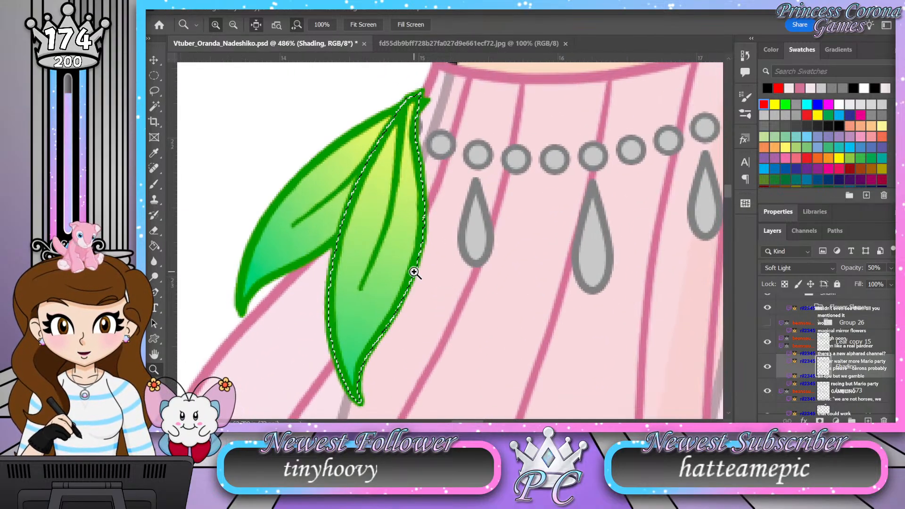
key("b")
key("bracketright")
key("bracketright")
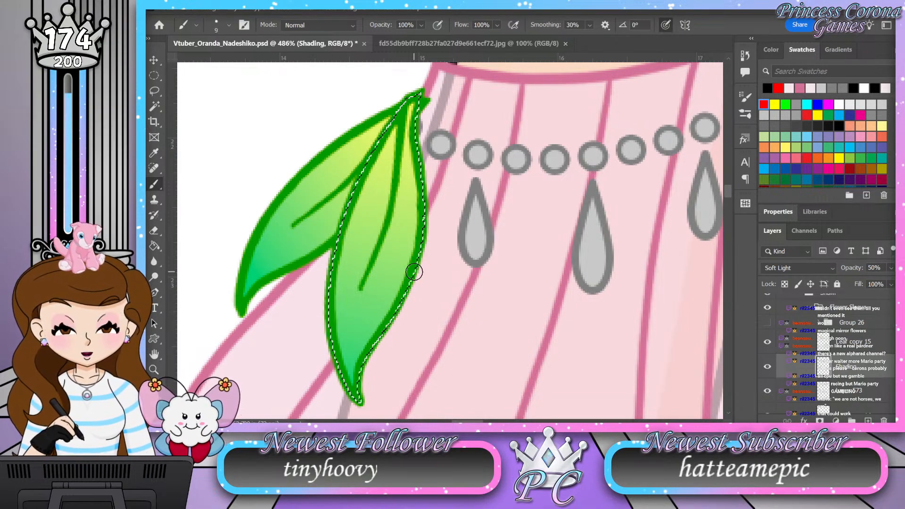
left_click_drag(419, 87, 410, 141)
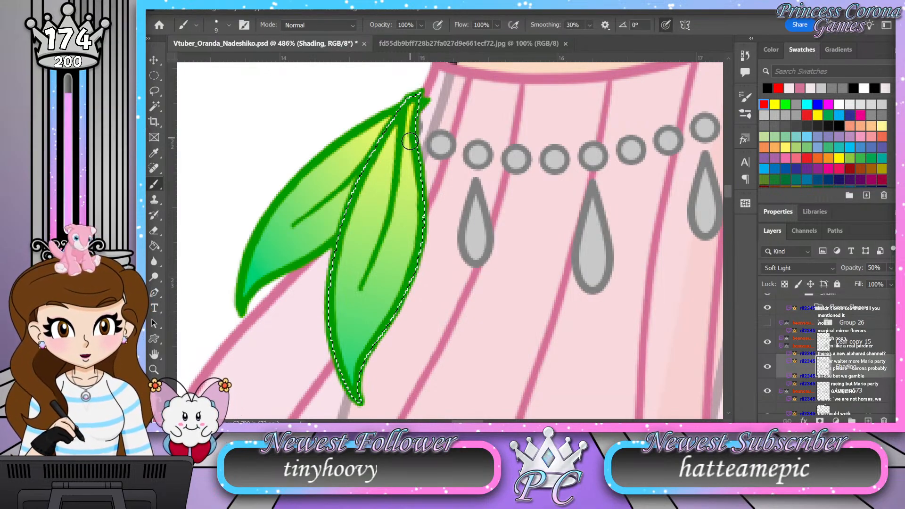
left_click_drag(403, 276, 380, 324)
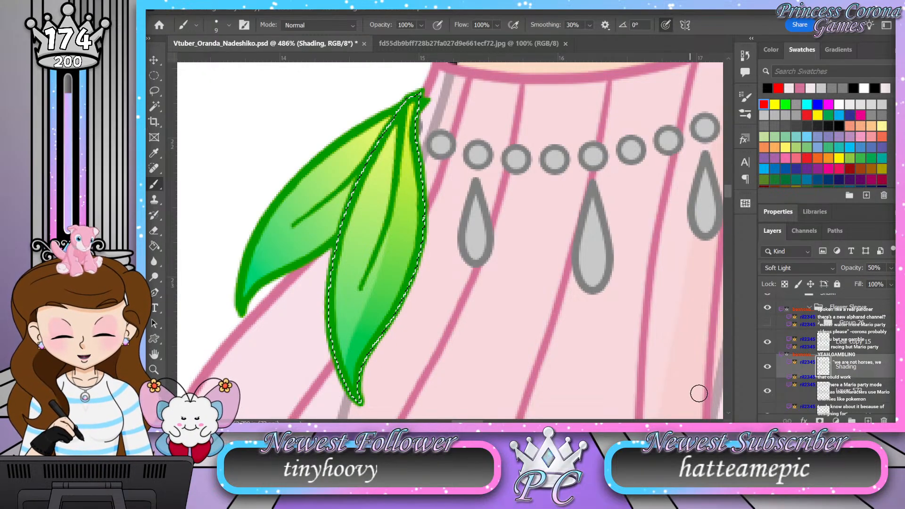
Step: Group the front leaf's Leaf copy 15, Shading and Layer 573 layers
left_click(809, 343)
left_click(803, 372, "ctrl")
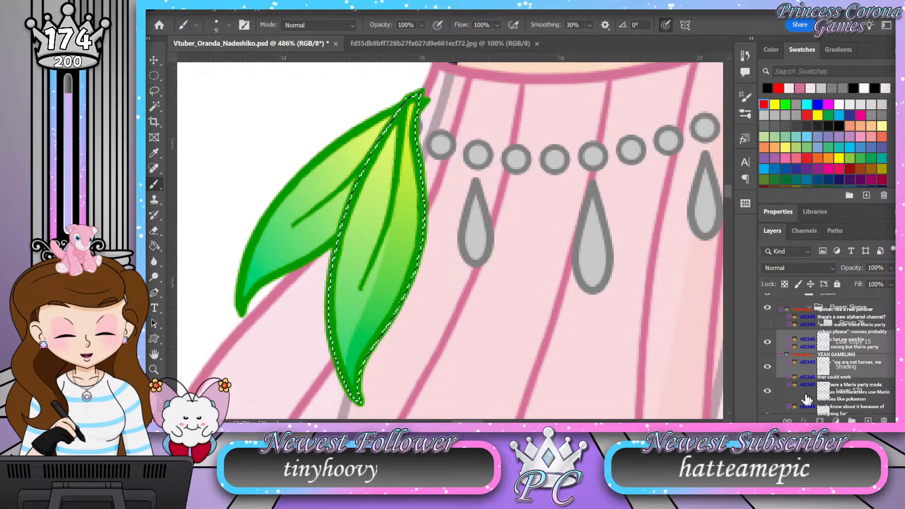
key("ctrl+g")
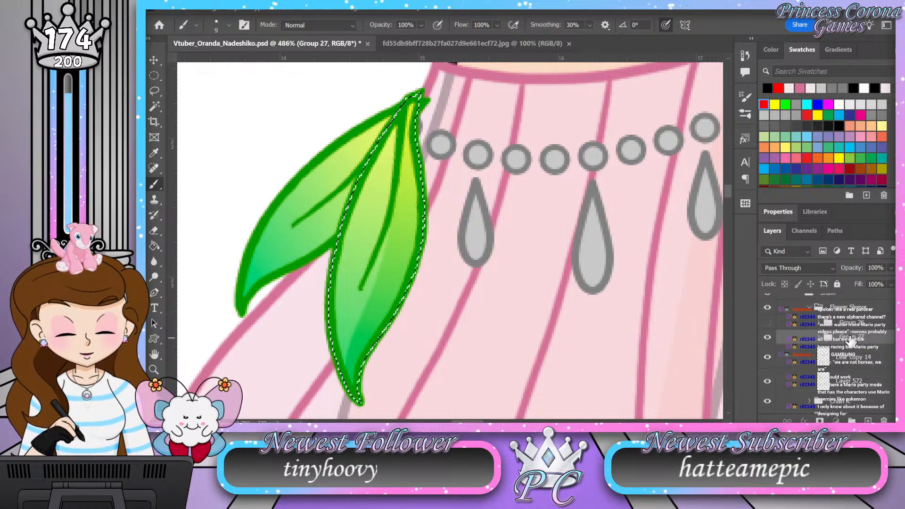
Step: Add a layer named Shading between Leaf copy 14 and Layer 572, with Soft Light blending at 50% opacity
left_click(799, 384)
double_click(848, 382)
type("Shading")
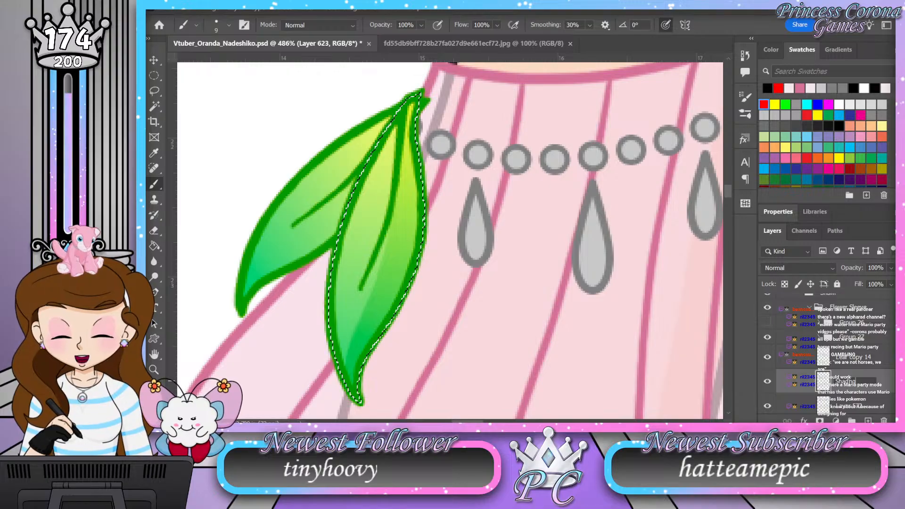
key("Return")
left_click(794, 267)
left_click(786, 262)
key("Return")
left_click(860, 269)
type("50")
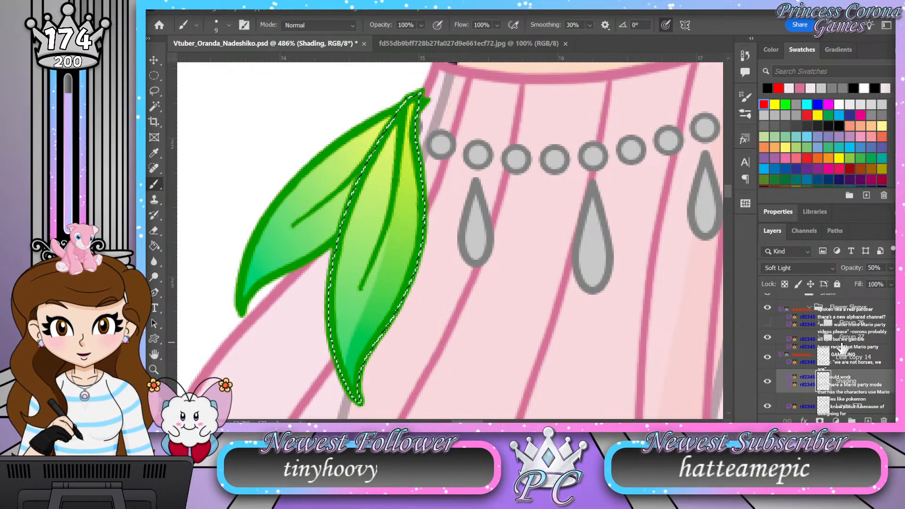
Step: Load Layer 572's leaf outline as a selection, hide Group 27 and shade the back leaf's lower edge from stem to tip
left_click(824, 407, "ctrl")
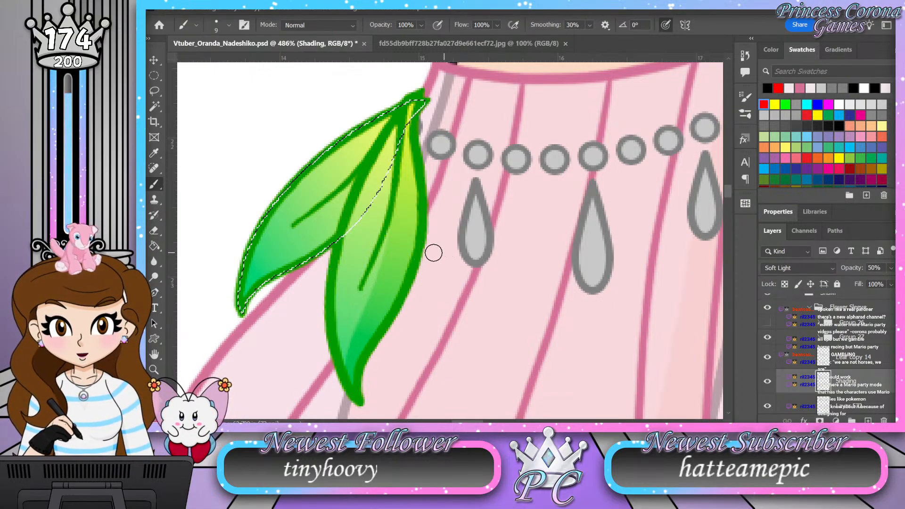
key("z")
left_click_drag(493, 213, 438, 165)
left_click(768, 337)
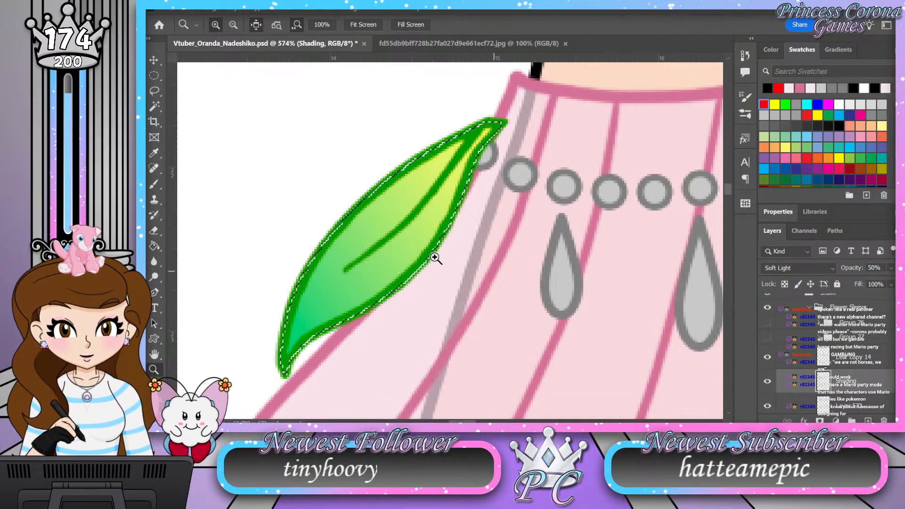
left_click_drag(358, 263, 363, 261)
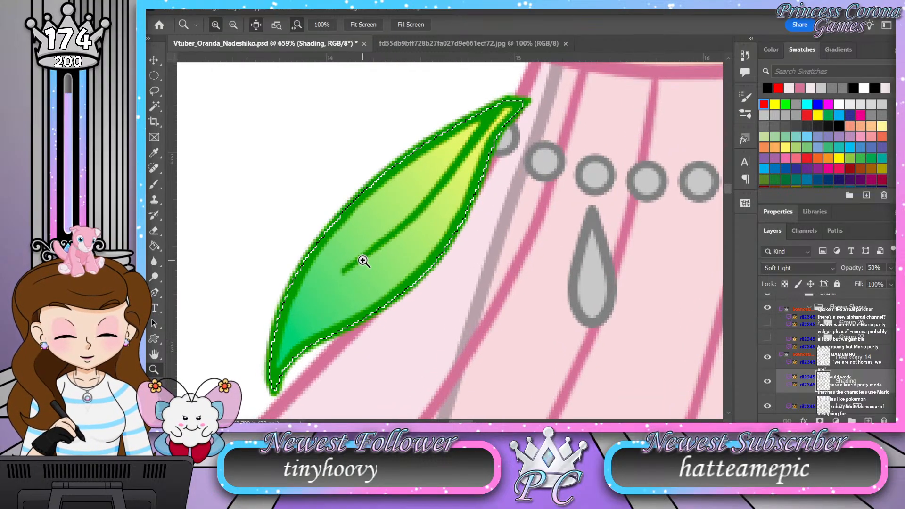
key("b")
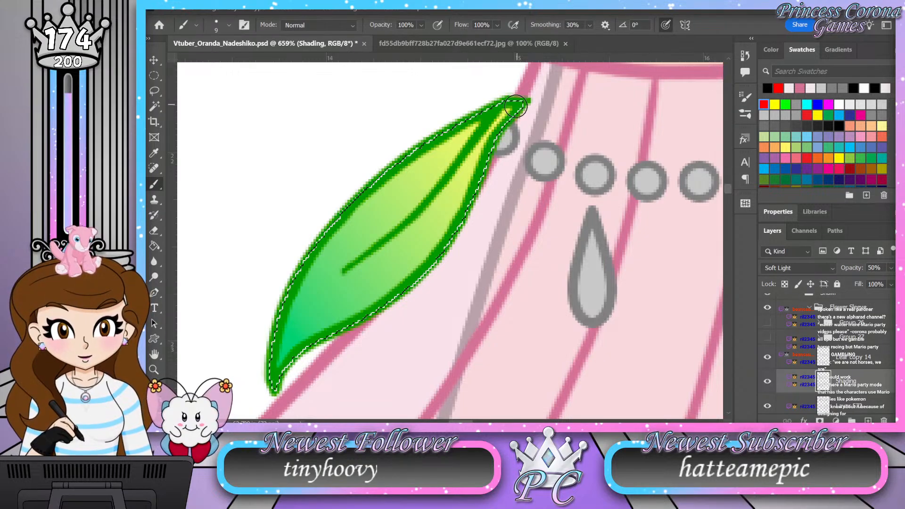
mouse_move(488, 139)
left_mouse_down()
mouse_move(431, 245)
mouse_move(292, 353)
mouse_move(282, 378)
left_mouse_up()
mouse_move(509, 110)
left_mouse_down()
mouse_move(401, 269)
mouse_move(291, 348)
mouse_move(289, 387)
left_mouse_up()
mouse_move(506, 124)
left_mouse_down()
mouse_move(400, 263)
mouse_move(293, 352)
mouse_move(307, 363)
left_mouse_up()
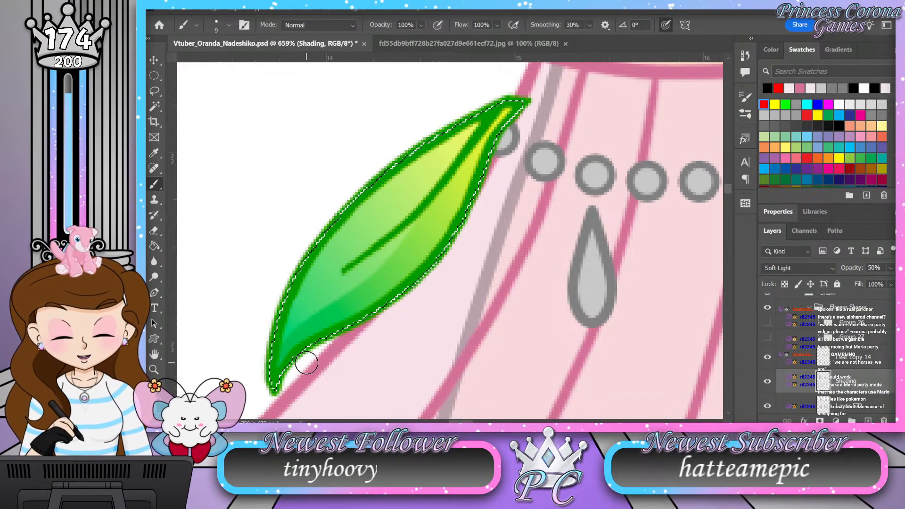
Step: Show Group 27 and Group 26 again, clear the selection and collapse the Flower Sleeve group
key("z")
left_click_drag(376, 269, 334, 255)
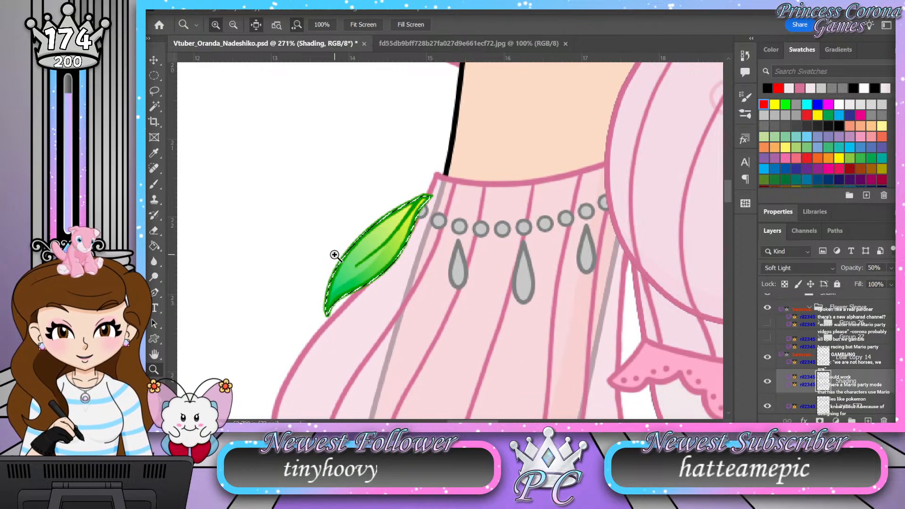
left_click(768, 338)
left_click(768, 324)
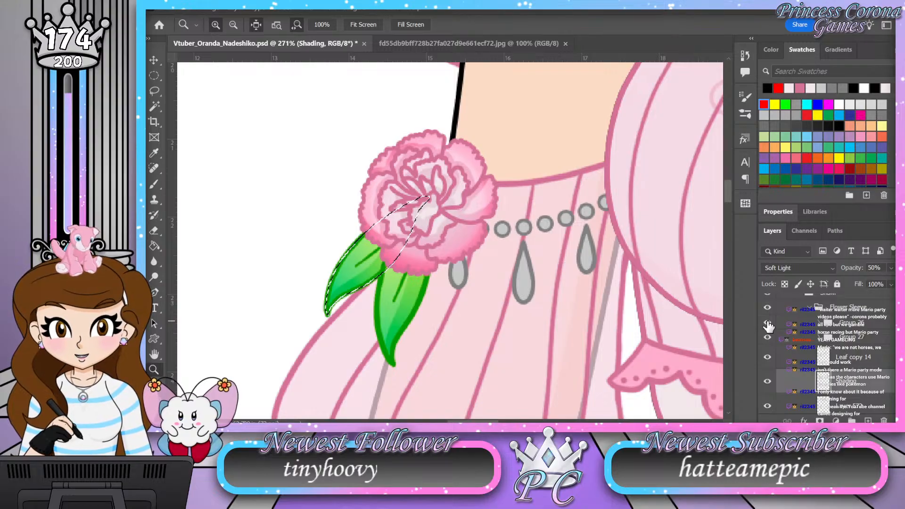
key("ctrl+d")
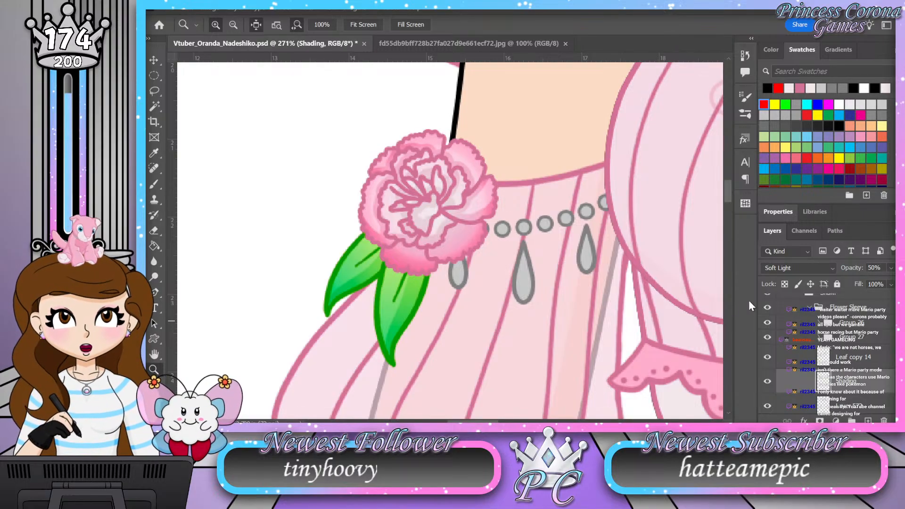
left_click(809, 307)
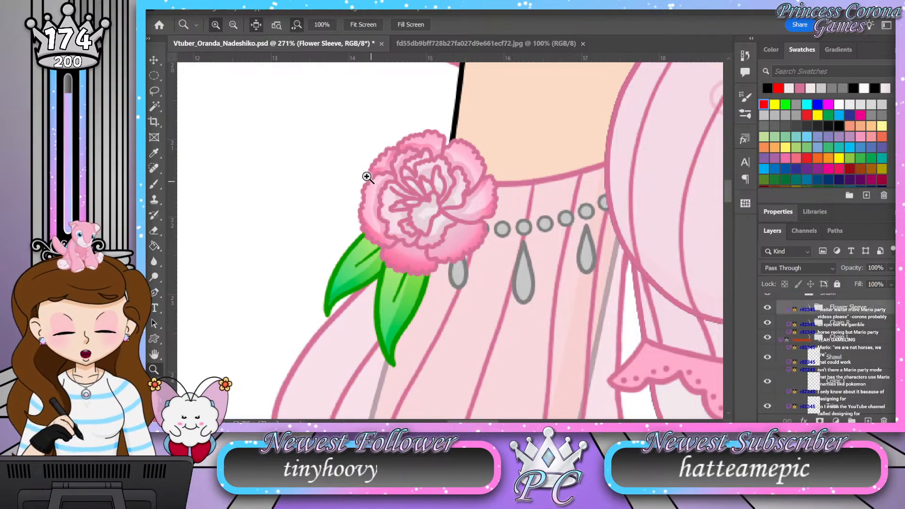
Step: Duplicate the Flower Sleeve group
left_click_drag(302, 157, 256, 161)
left_click_drag(348, 129, 378, 121)
left_click_drag(437, 178, 419, 179)
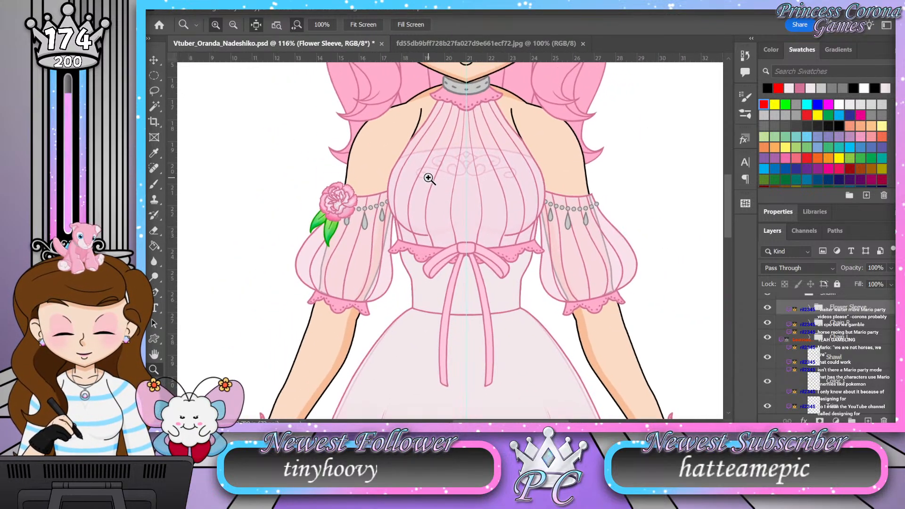
scroll(846, 335, "up", 1)
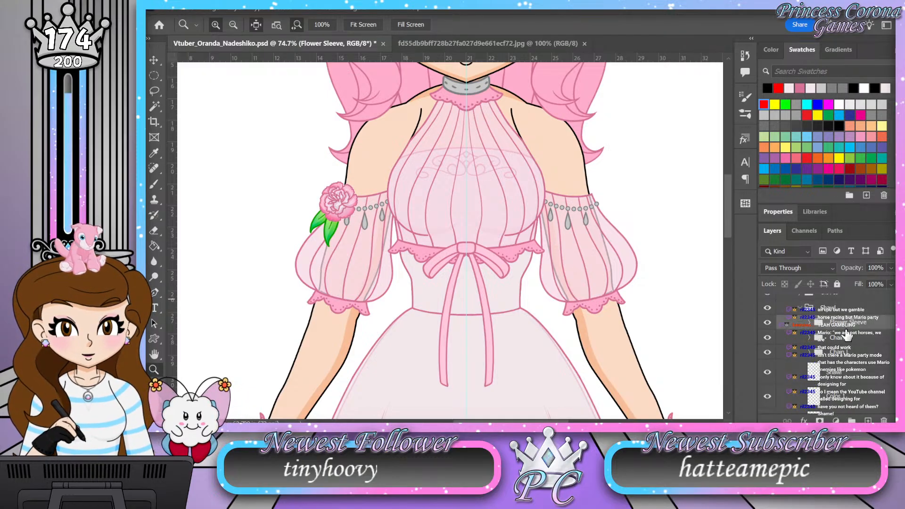
key("b")
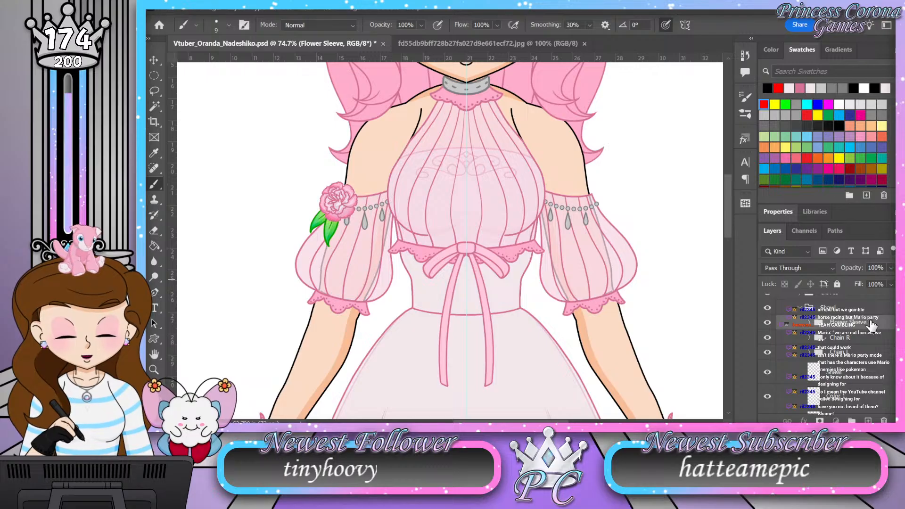
key("ctrl+j")
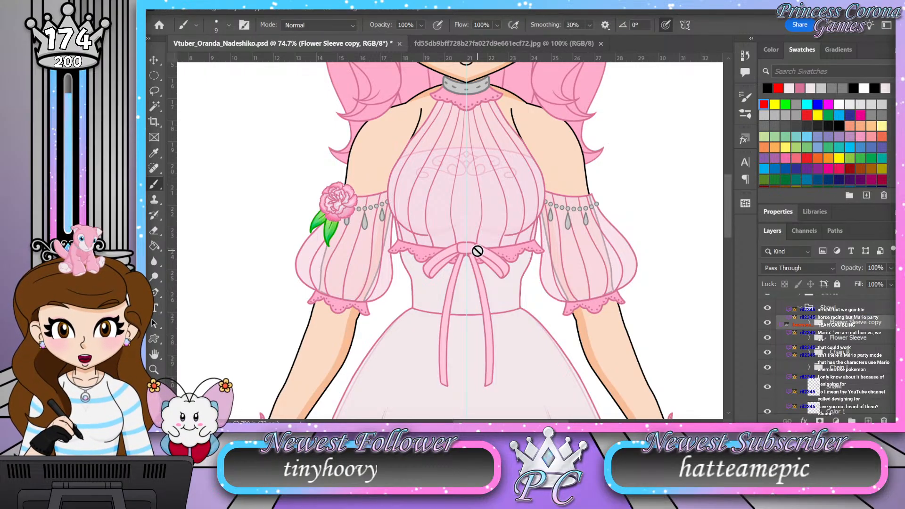
Step: Mirror the Flower Sleeve copy horizontally about the dress's vertical centre guide to place it on the opposite sleeve
key("ctrl+t")
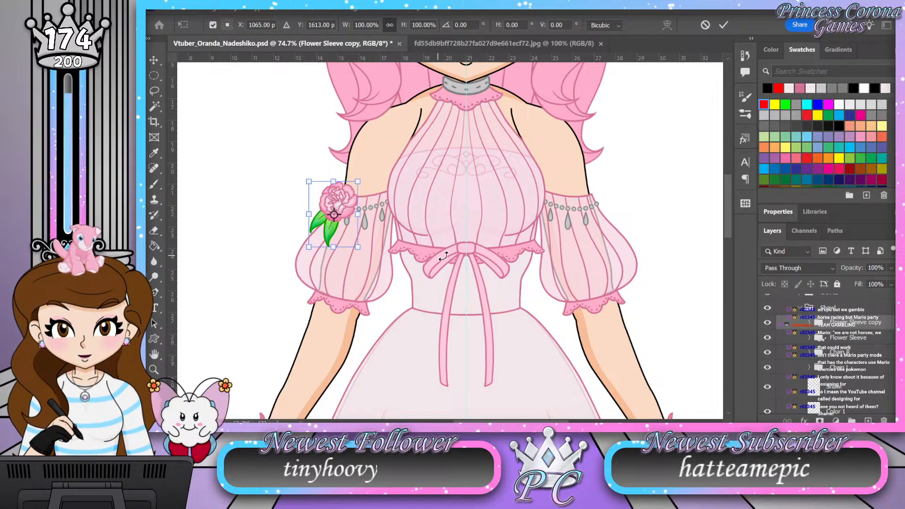
scroll(475, 236, "up", 15)
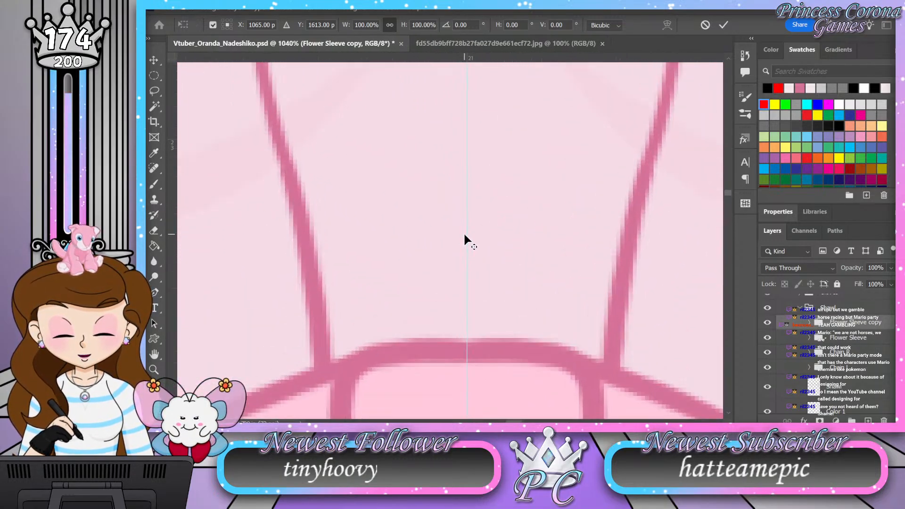
scroll(465, 234, "up", 5)
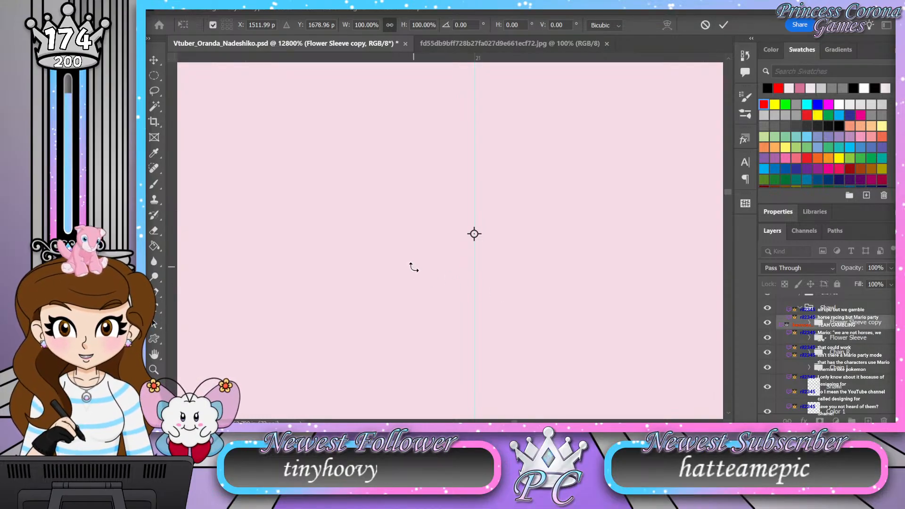
left_click(398, 247)
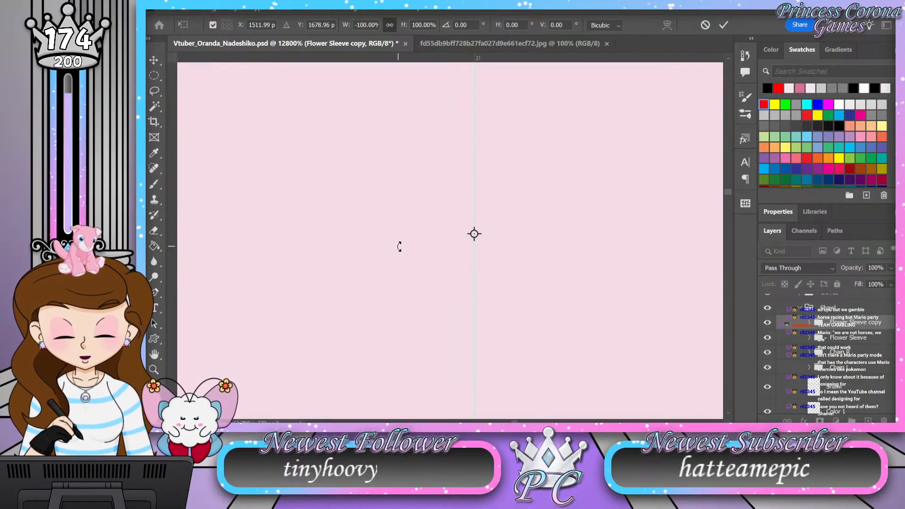
scroll(401, 244, "down", 15)
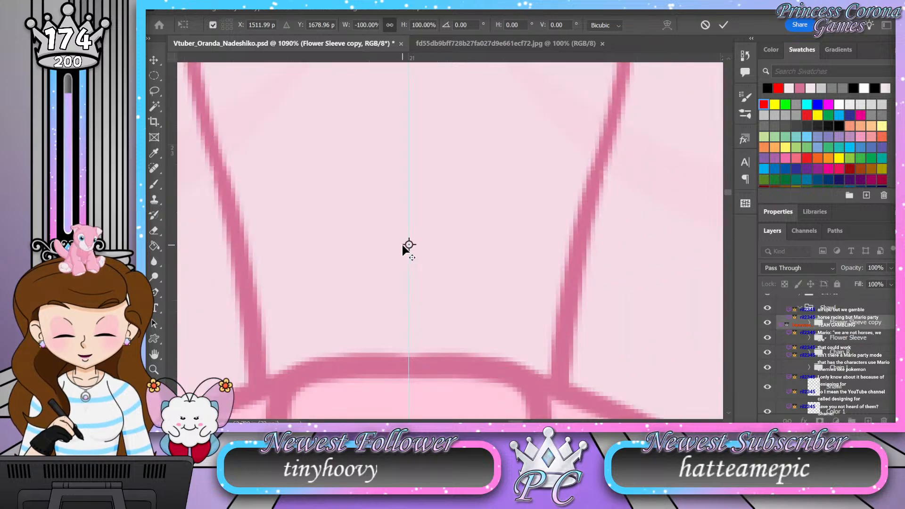
scroll(403, 245, "down", 3)
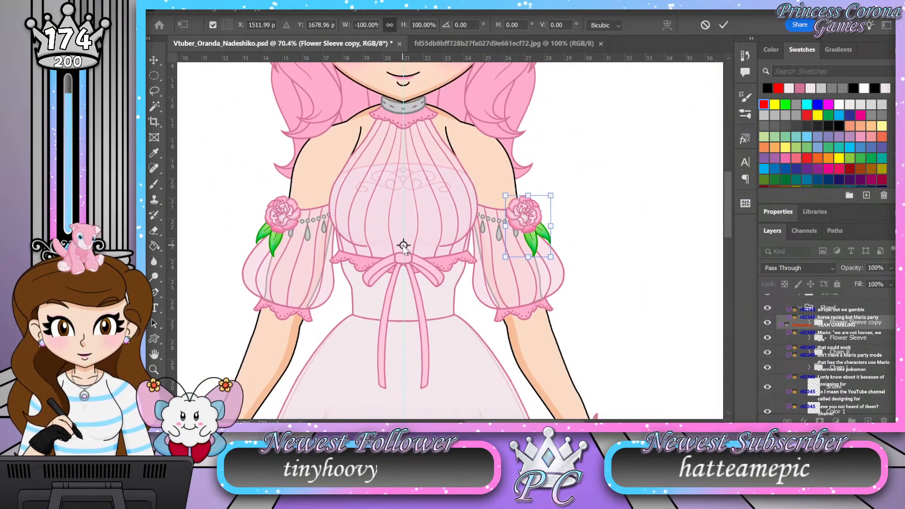
left_click(723, 25)
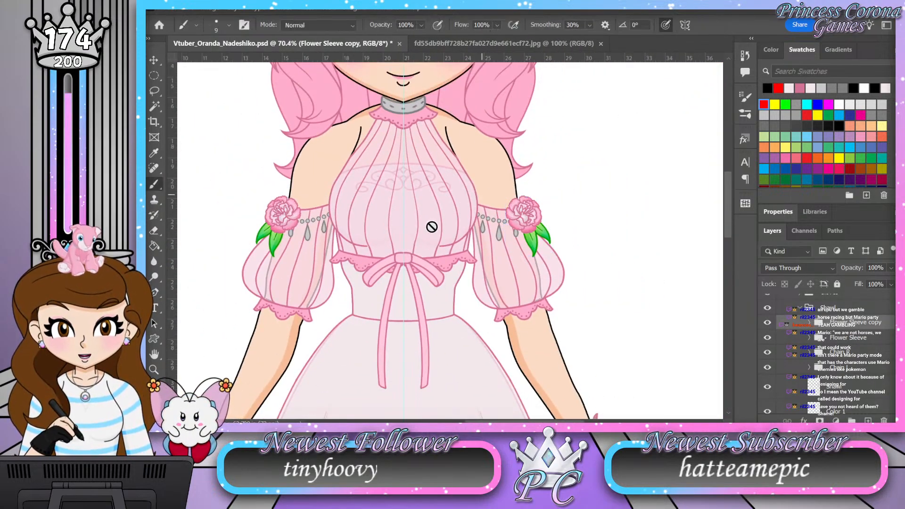
Step: Examine the carnations on both sleeves up close and against the whole outfit
left_click(153, 370)
left_click_drag(457, 155, 438, 157)
left_click_drag(389, 139, 403, 137)
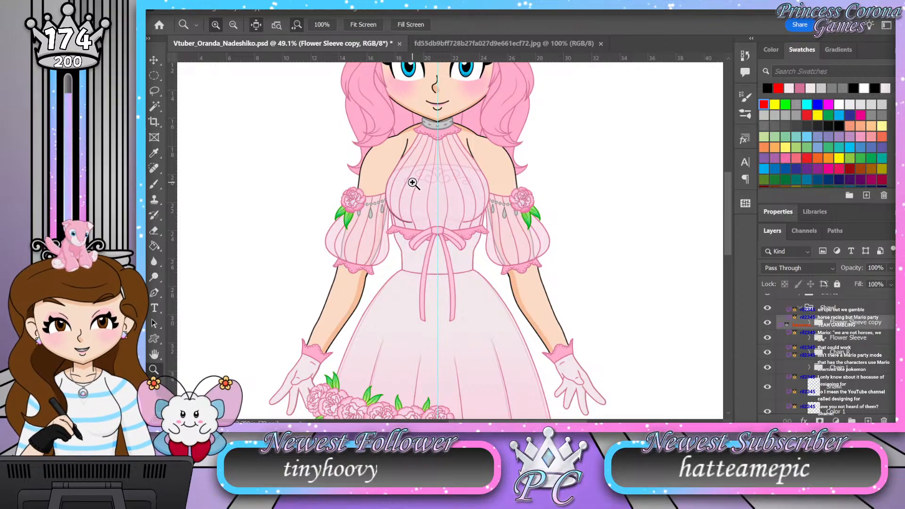
left_click_drag(412, 183, 428, 168)
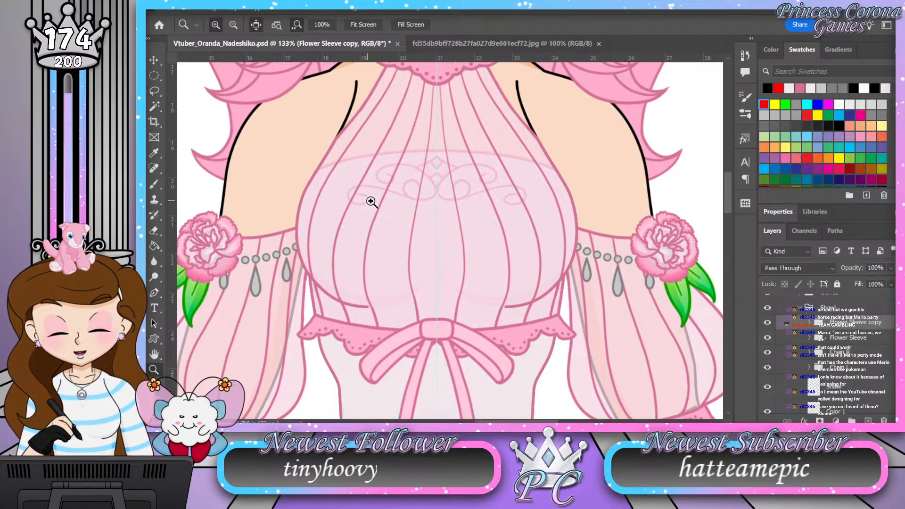
left_click_drag(440, 134, 411, 114)
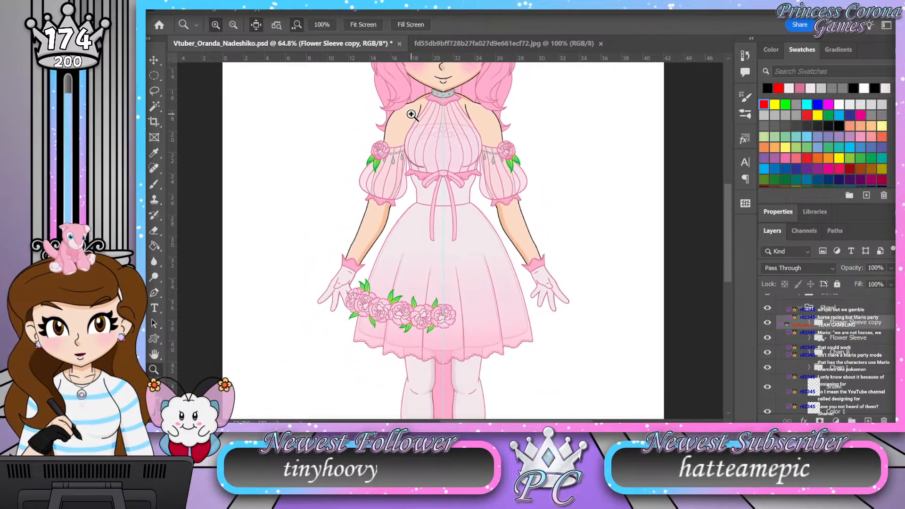
left_click_drag(411, 114, 418, 115)
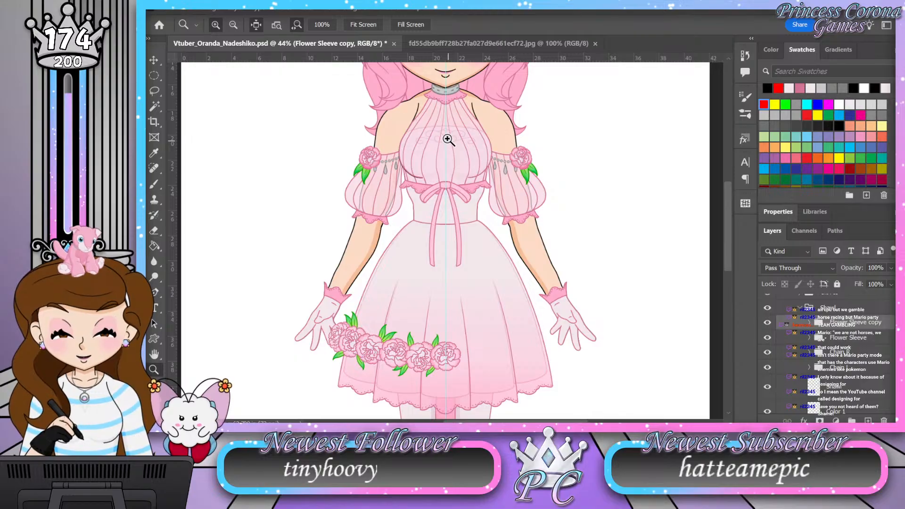
left_click_drag(418, 119, 448, 121)
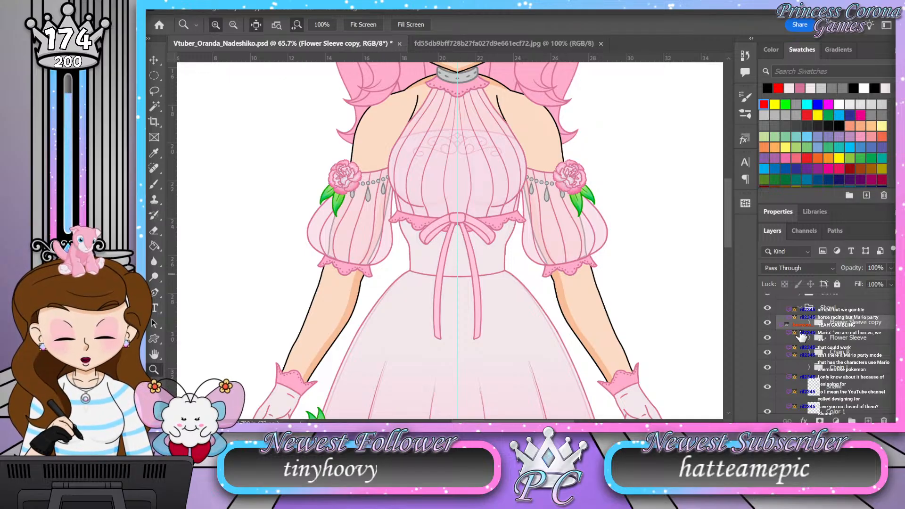
Step: Delete the existing Chain L group from the sleeve accessories
left_click(824, 359)
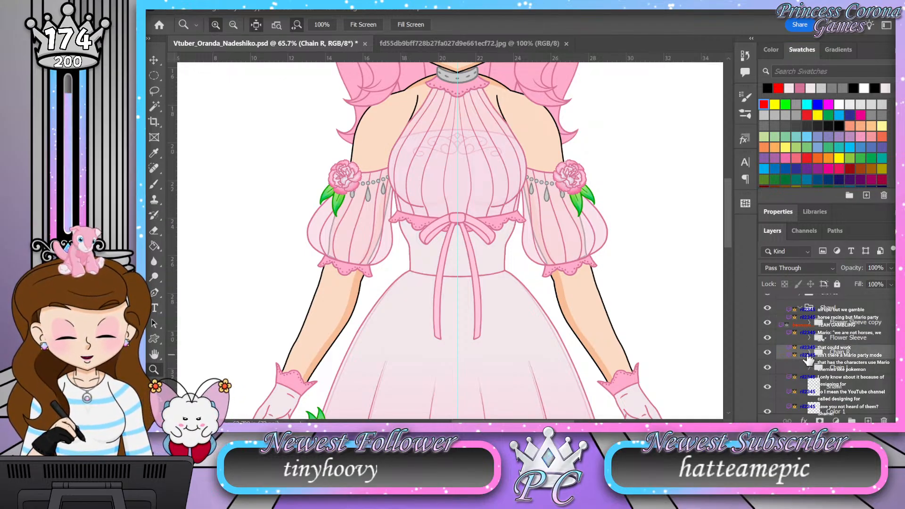
left_click(768, 354)
left_click(845, 369)
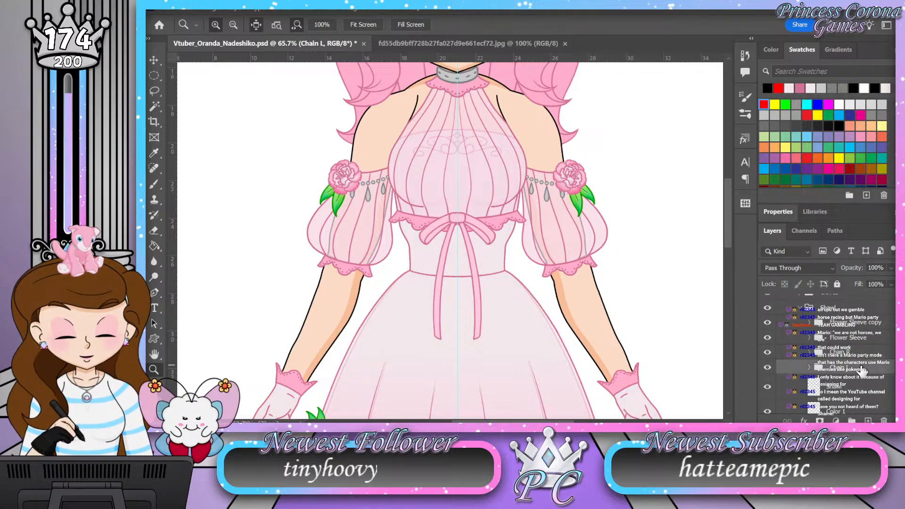
key("Delete")
Step: Expand the Chain R group and examine the beads and raindrop pendants beside the carnation, up close and against the outfit
left_click(818, 357)
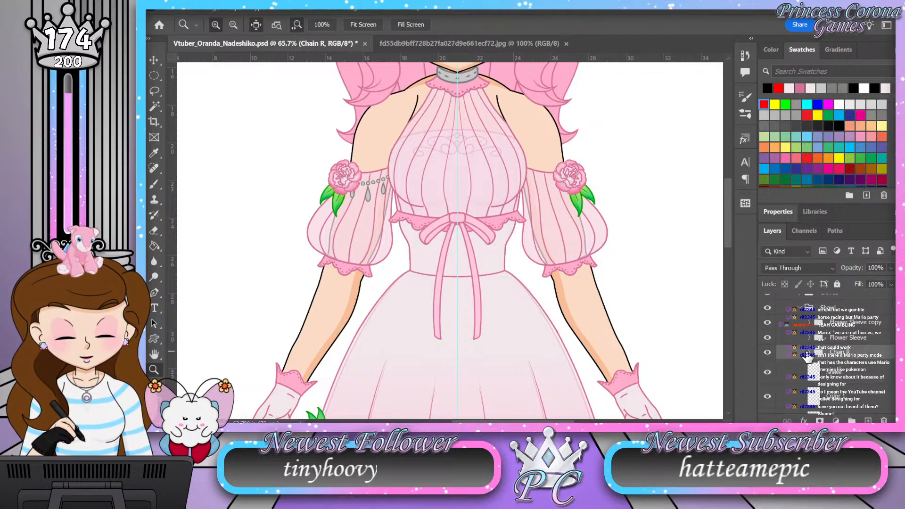
left_click(810, 353)
scroll(860, 353, "down", 3)
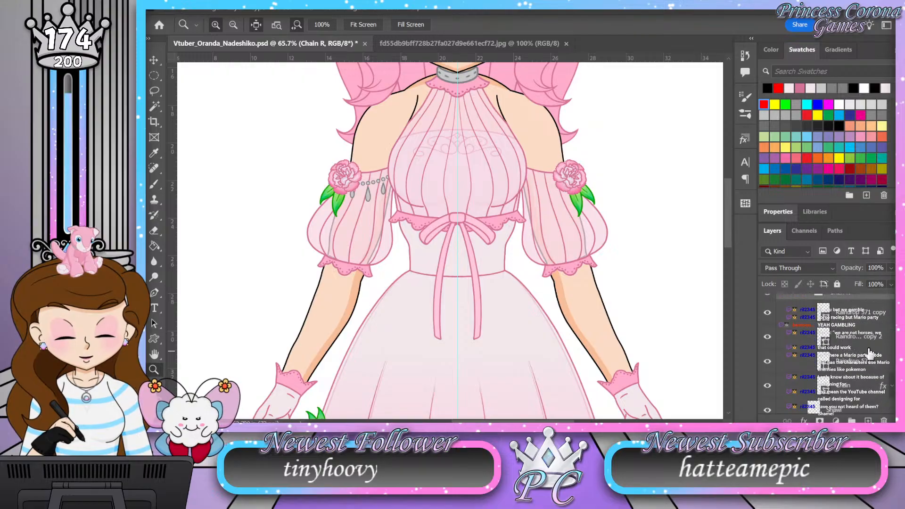
left_click_drag(376, 173, 393, 190)
left_click(364, 223)
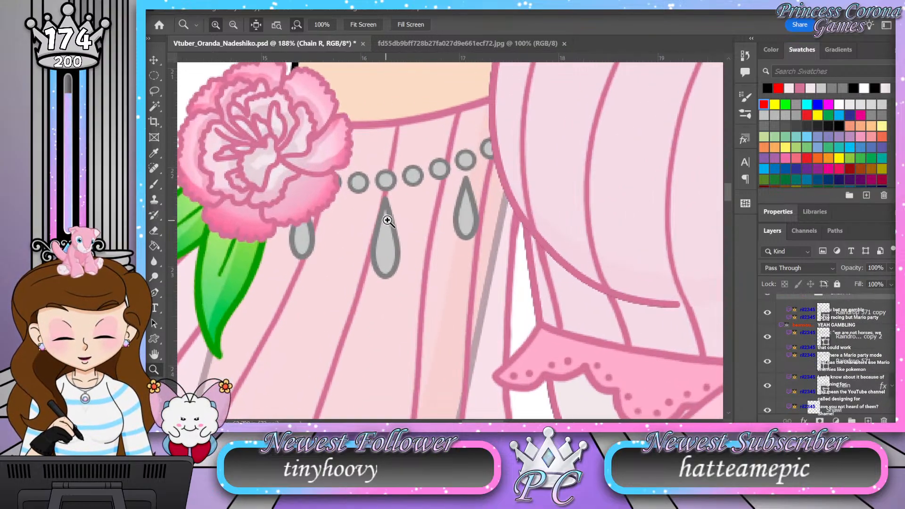
scroll(864, 387, "up", 1)
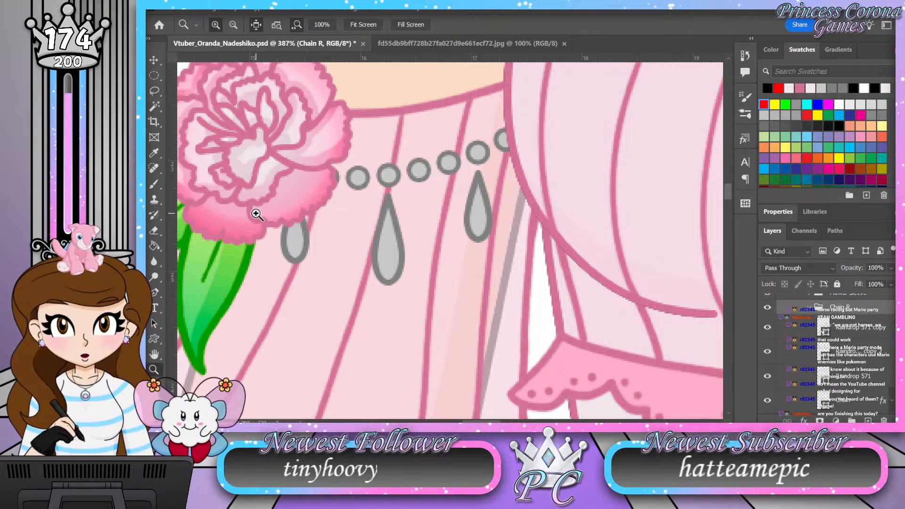
left_click_drag(348, 184, 342, 162)
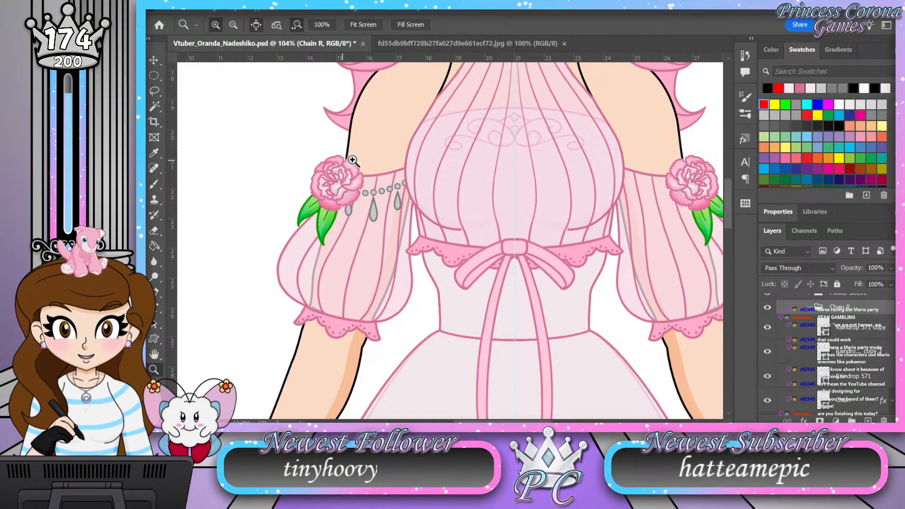
left_click_drag(395, 184, 413, 181)
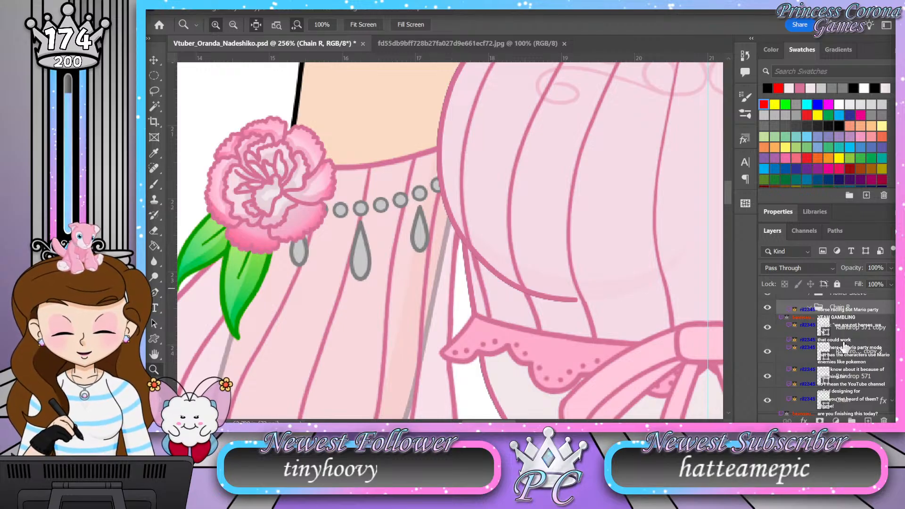
left_click_drag(424, 216, 373, 213)
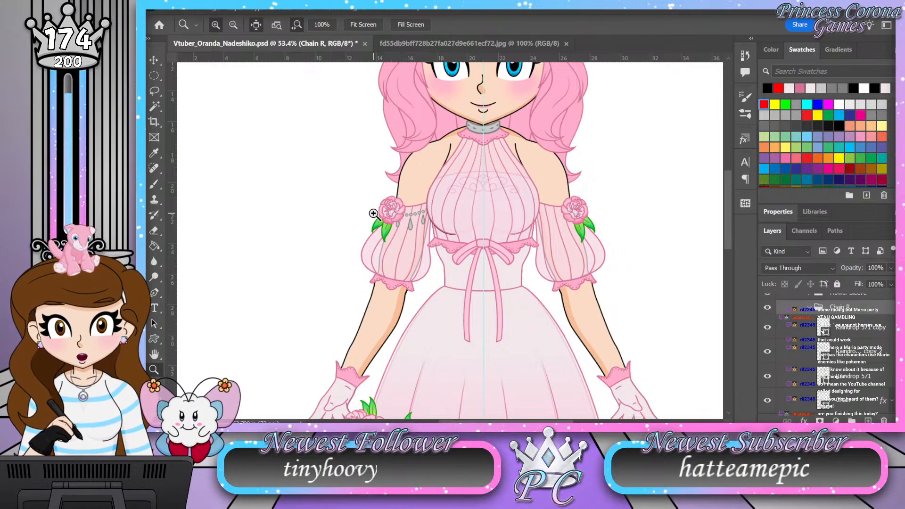
left_click_drag(411, 217, 442, 222)
left_click(441, 221)
left_click(373, 255)
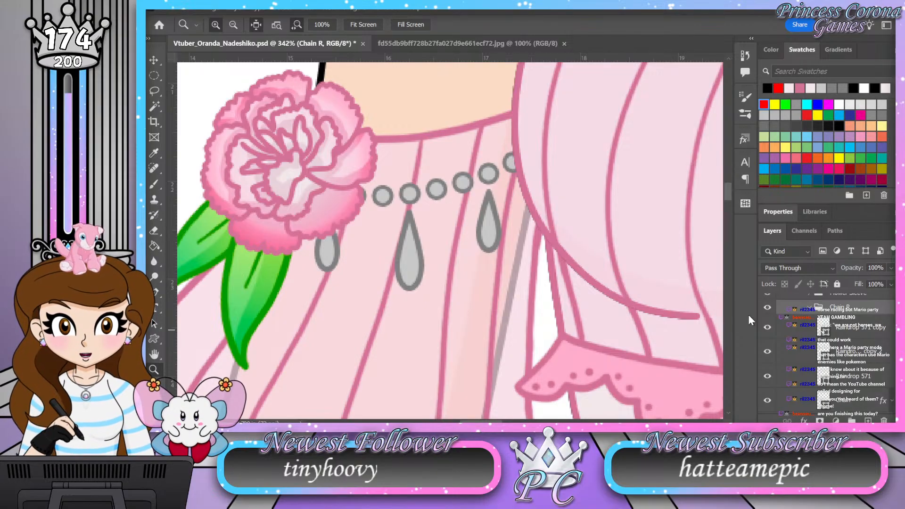
Step: Add an Inner Shadow layer effect to the Raindrop 571 copy pendant to shade its lower edge
left_click(801, 334)
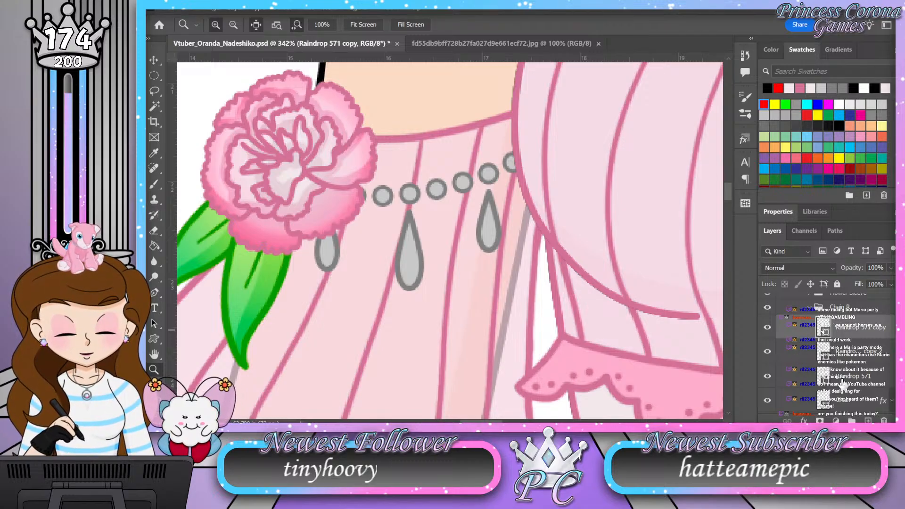
double_click(865, 333)
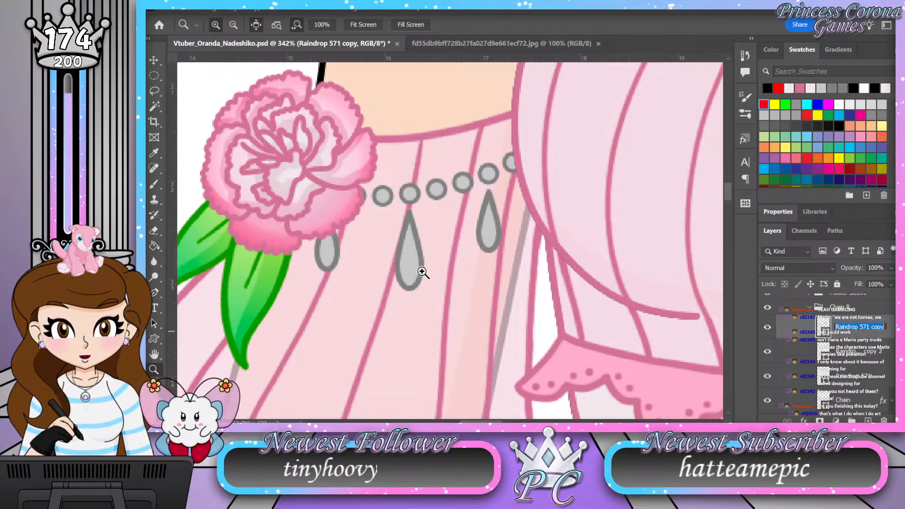
left_click(791, 326)
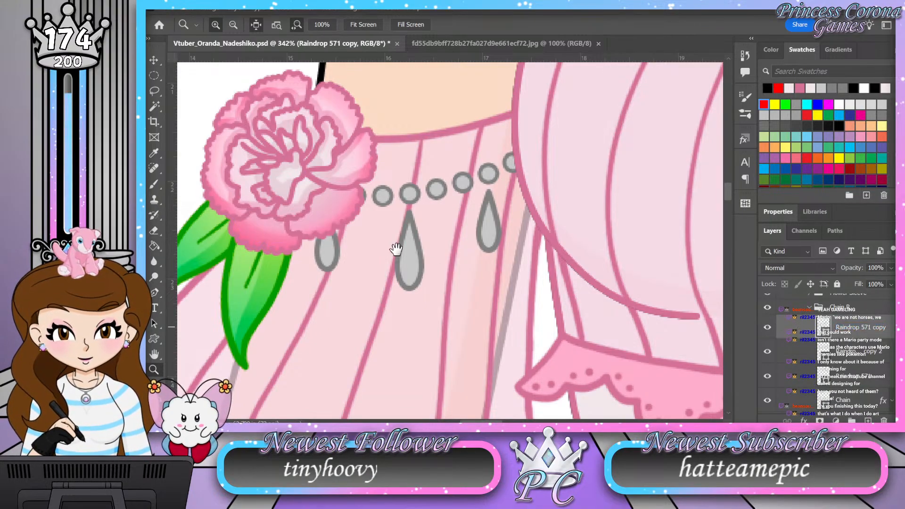
key("h")
left_click_drag(388, 310, 302, 226)
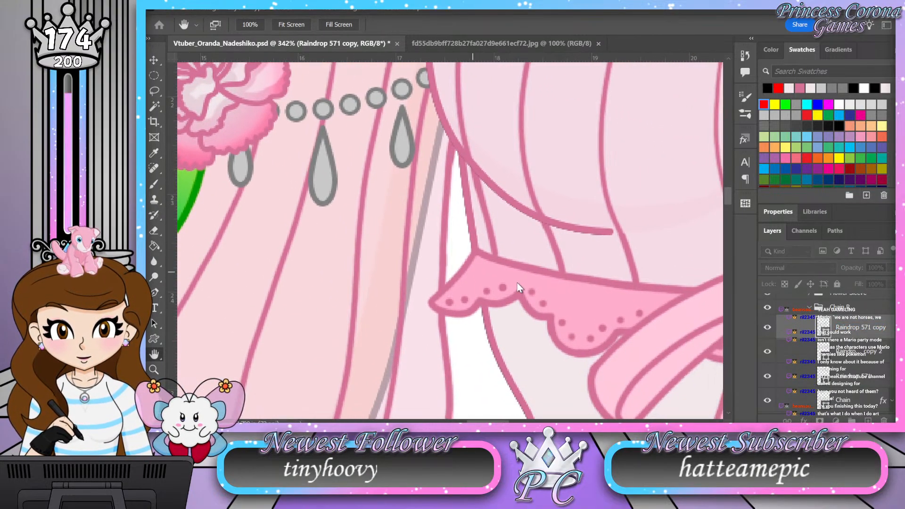
left_click(451, 252)
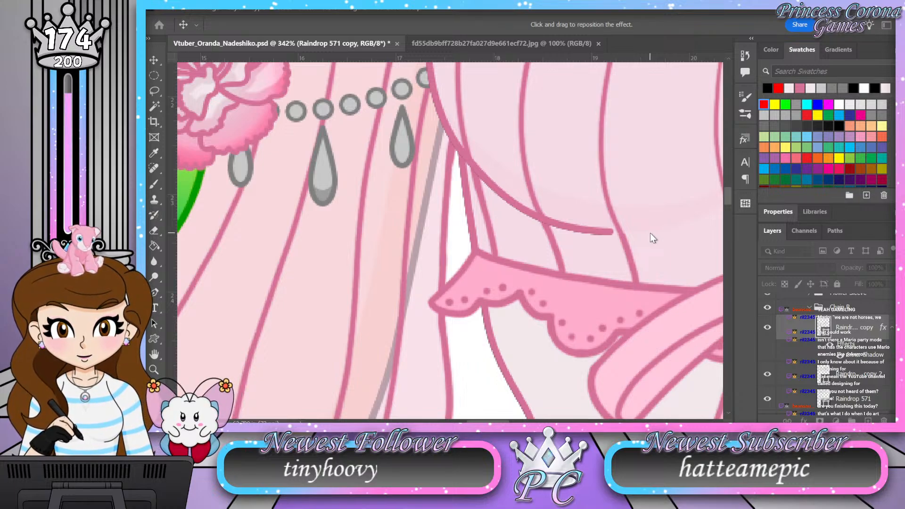
left_click(830, 132)
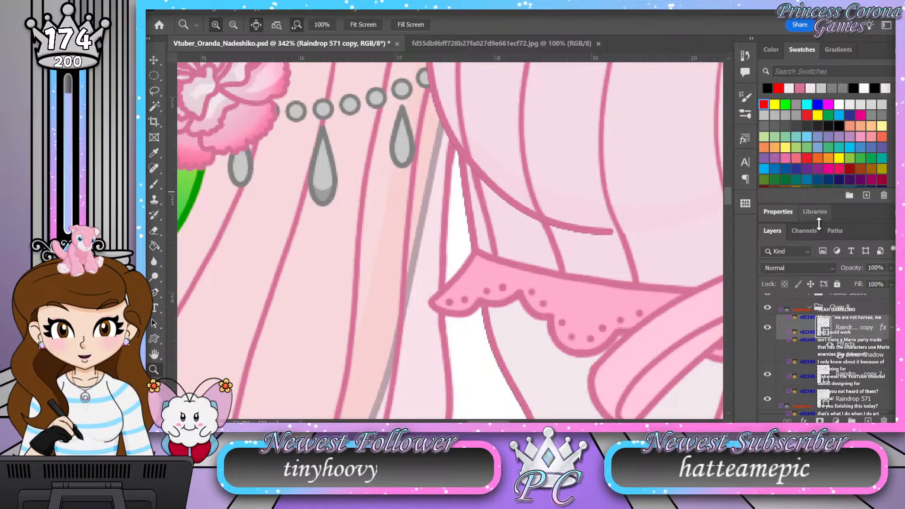
Step: Collapse the Raindrop 571 copy effects list and apply the same inner shadow to the other two raindrop layers
left_click(891, 329)
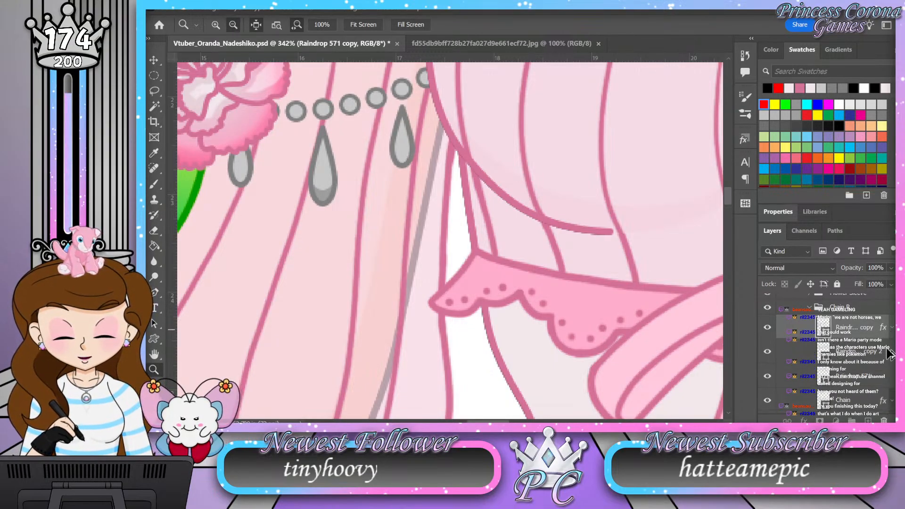
left_click(891, 352)
left_click(891, 352)
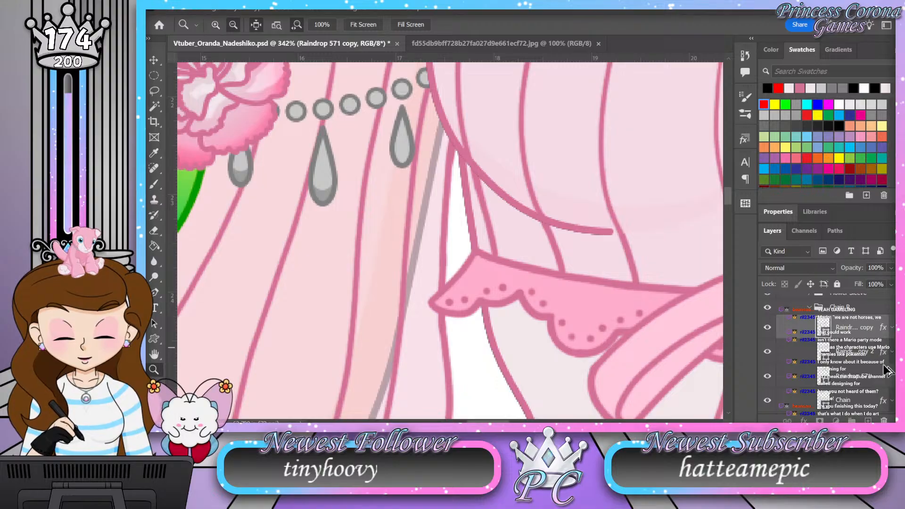
left_click(891, 376)
left_click(891, 377)
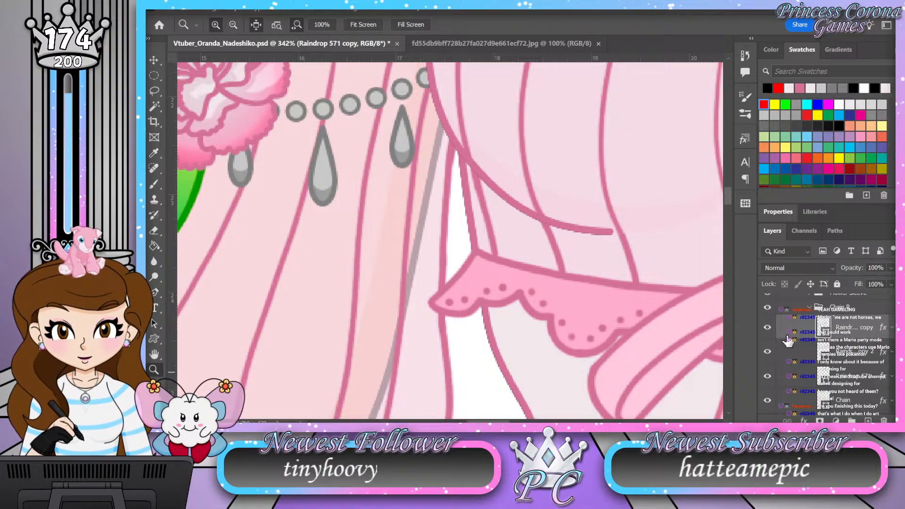
Step: Shade the beads on the Chain layer through its layer style, trying the Satin effect along with a shadow effect
left_click_drag(382, 193, 362, 134)
scroll(883, 377, "down", 2)
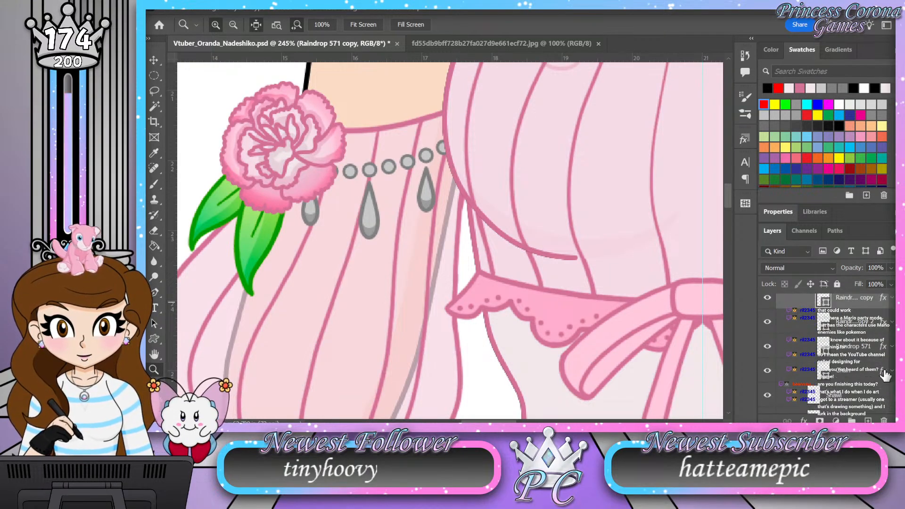
left_click(883, 373)
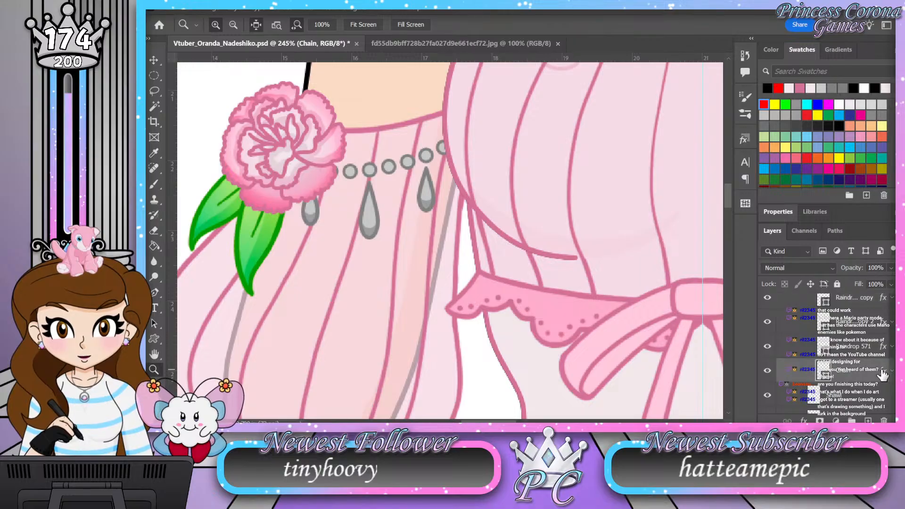
key("h")
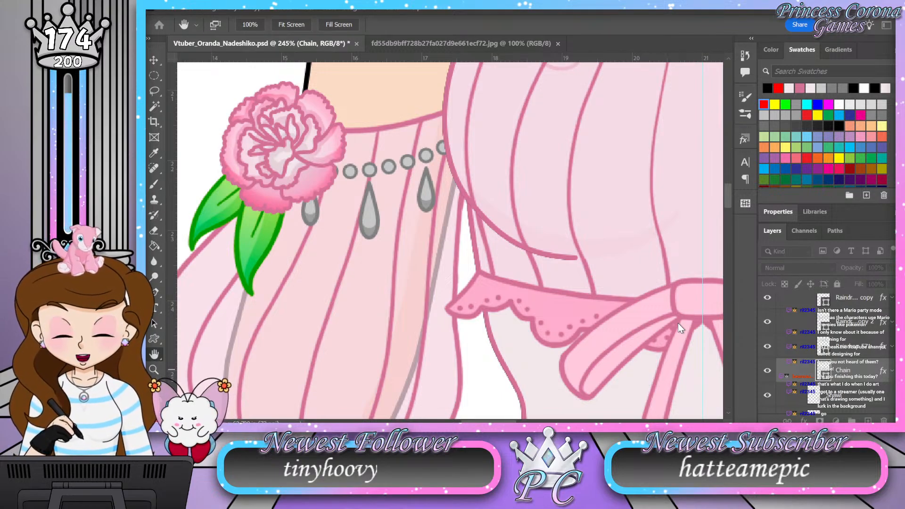
left_click(502, 284)
left_click(451, 281)
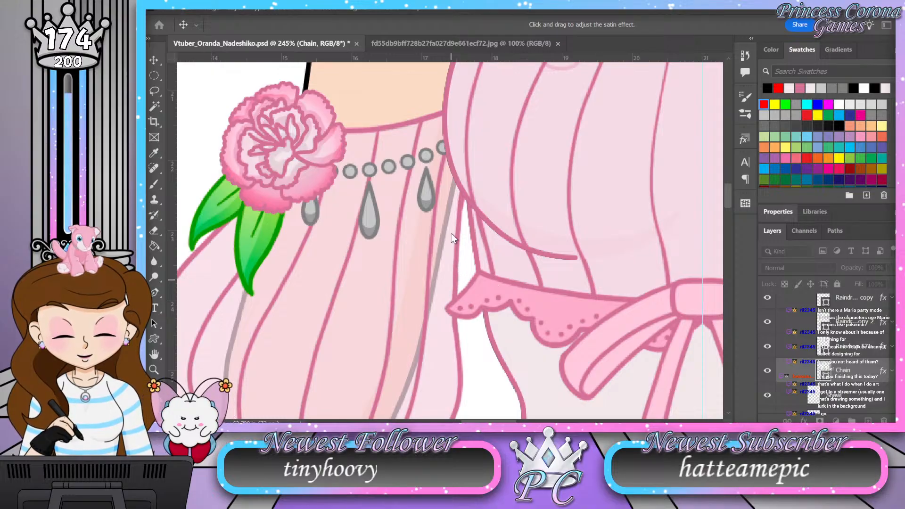
left_click(498, 254)
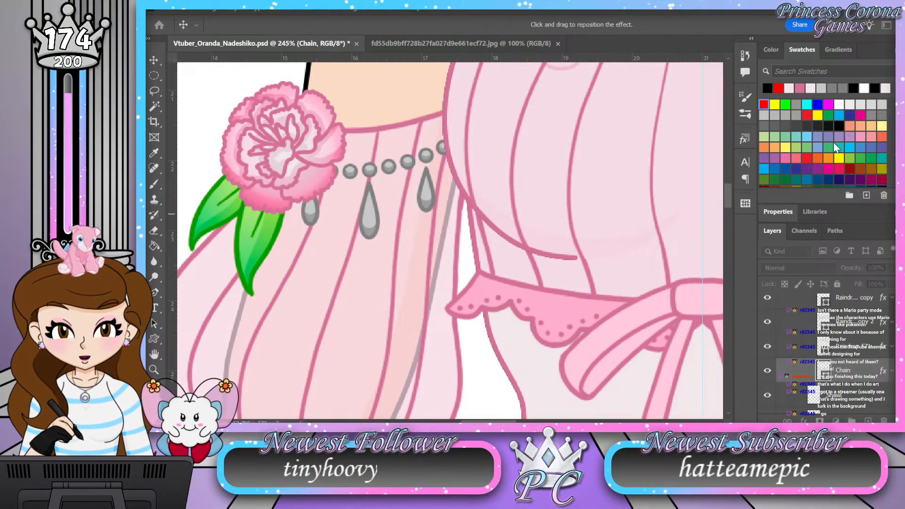
key("z")
left_click_drag(390, 184, 334, 178)
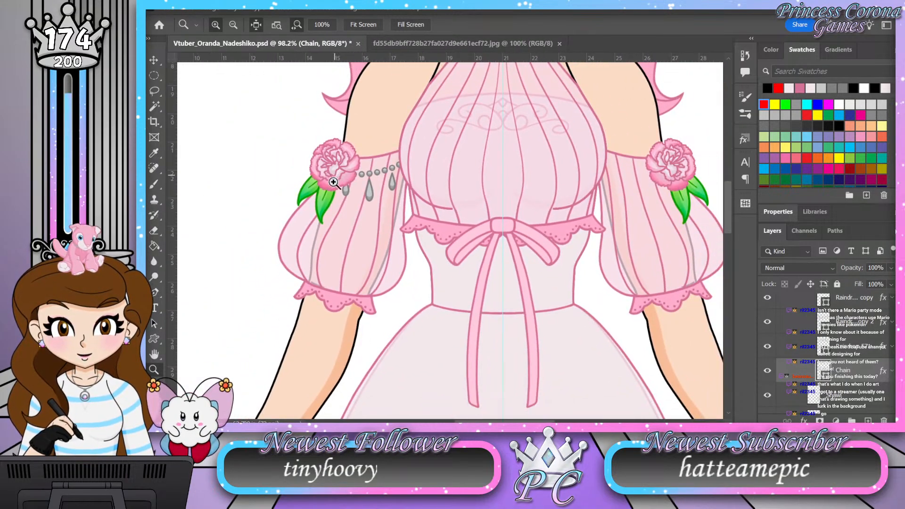
left_click_drag(391, 175, 412, 173)
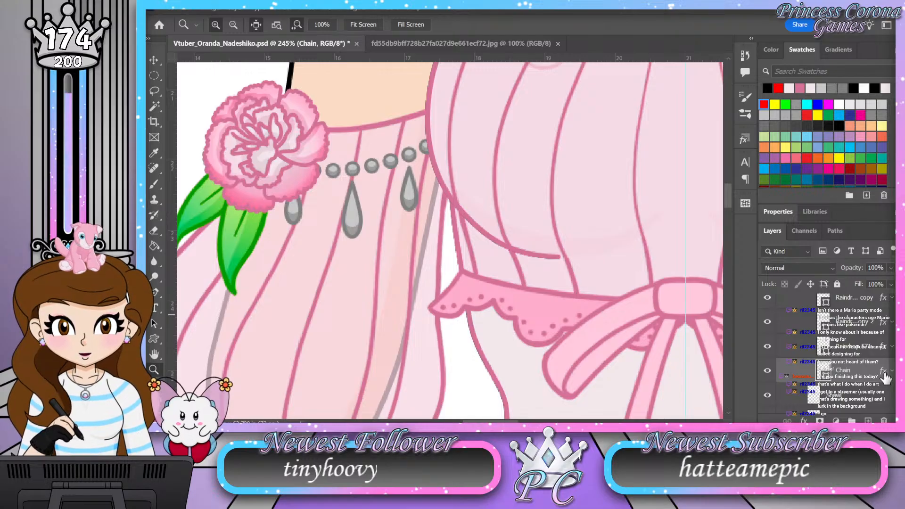
Step: Reopen the Chain layer's style and refine the shadow effect on the beads
key("h")
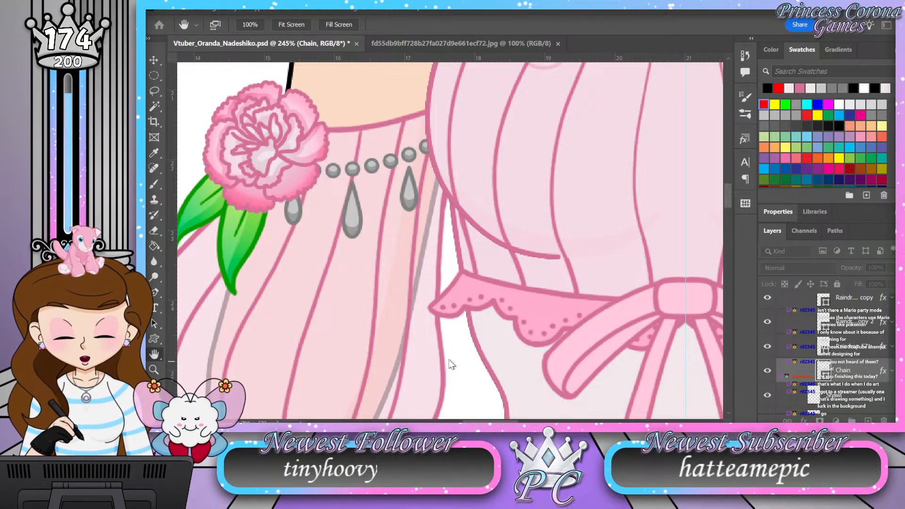
key("v")
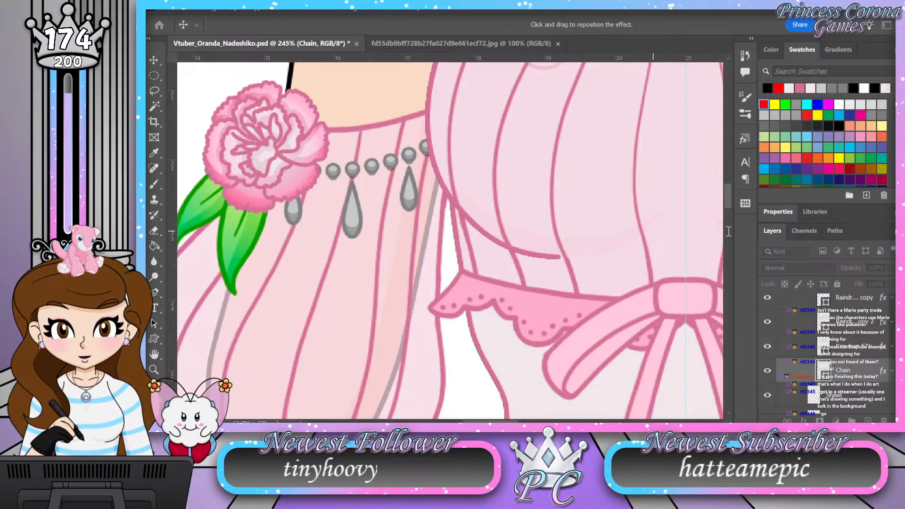
key("z")
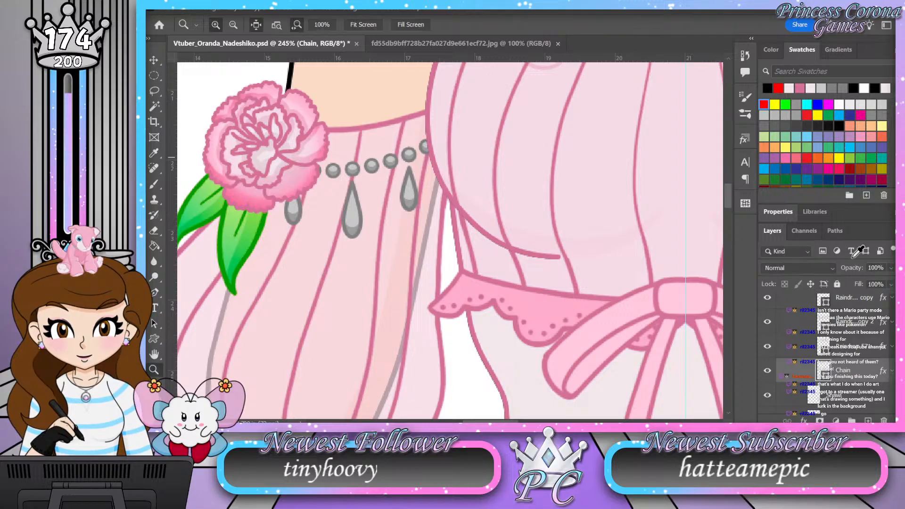
Step: Open the Raindrop 571 layer's style, adjust the shadow effect on that pendant, and check it against the outfit
left_click(878, 348)
key("h")
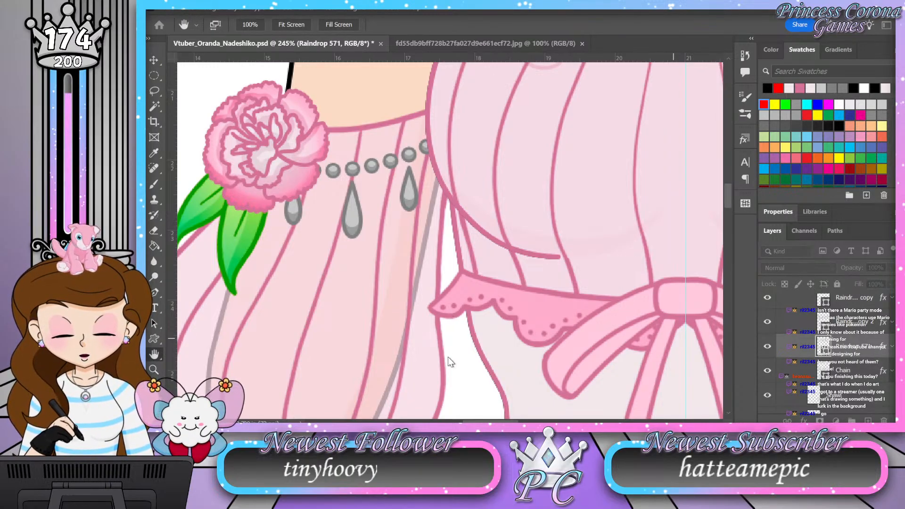
key("v")
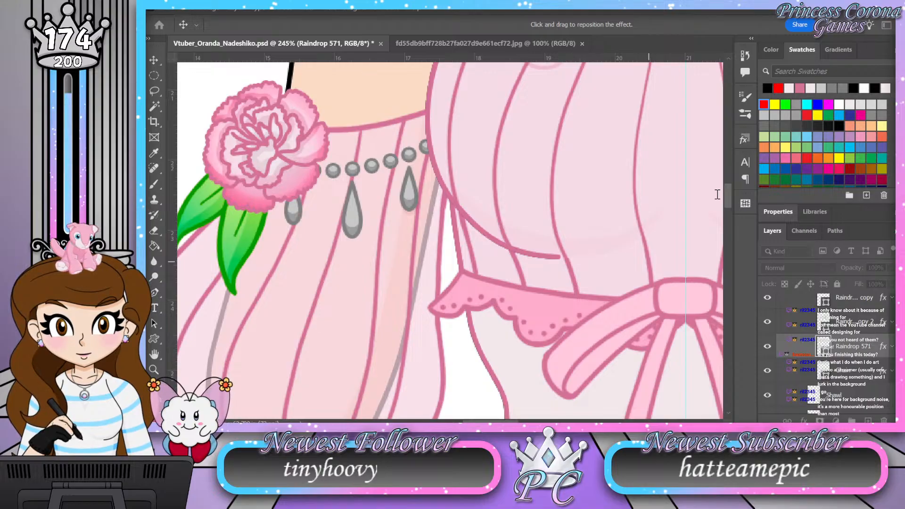
key("z")
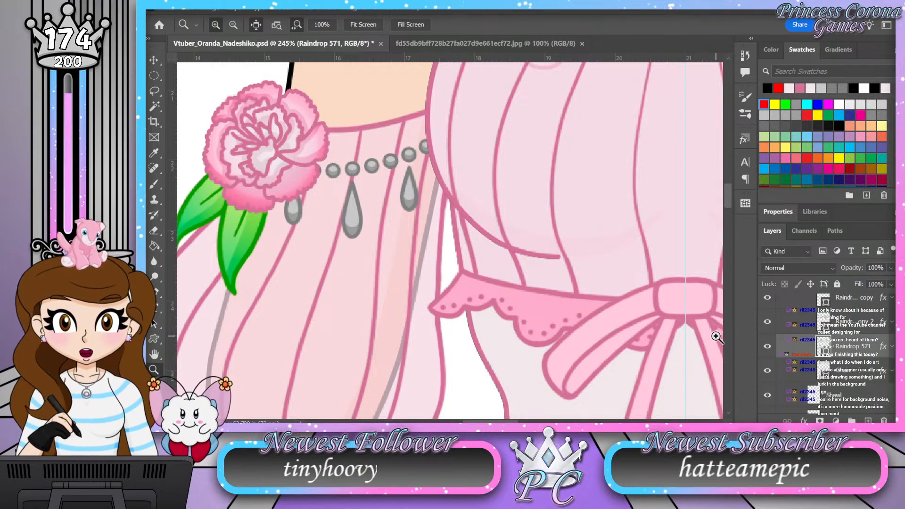
left_click_drag(349, 242, 326, 242)
Step: Collapse the Chain R group, duplicate it directly below the original, and rename the copy Chain L
scroll(808, 330, "up", 2)
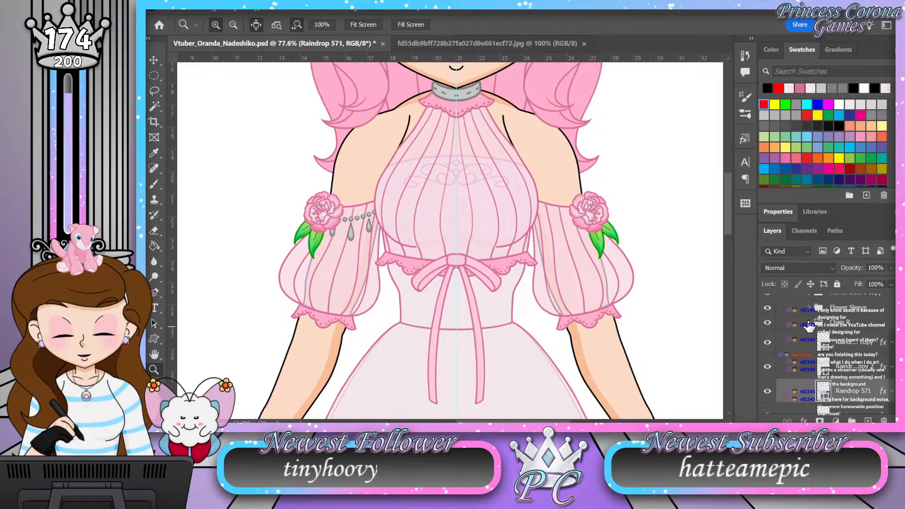
left_click(808, 326)
left_click_drag(861, 327, 859, 337, "alt")
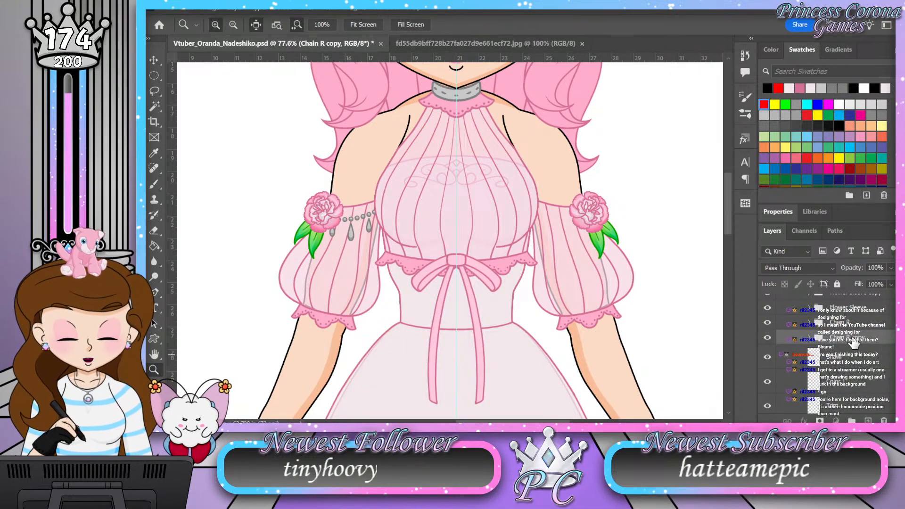
double_click(854, 338)
type("Chain L")
key("Return")
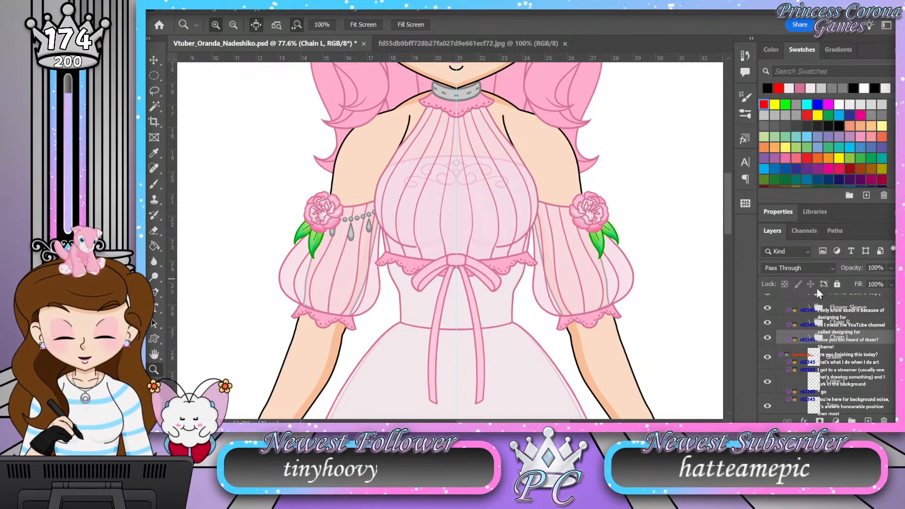
Step: Delete the Chain L group and add a new layer above the raindrop pendants in the Chain R group
left_click(846, 348)
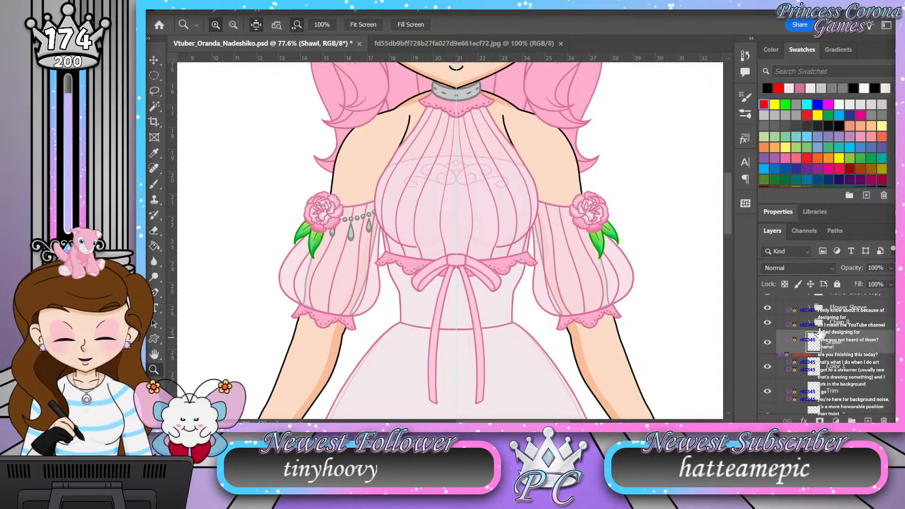
left_click(810, 322)
left_click(828, 336)
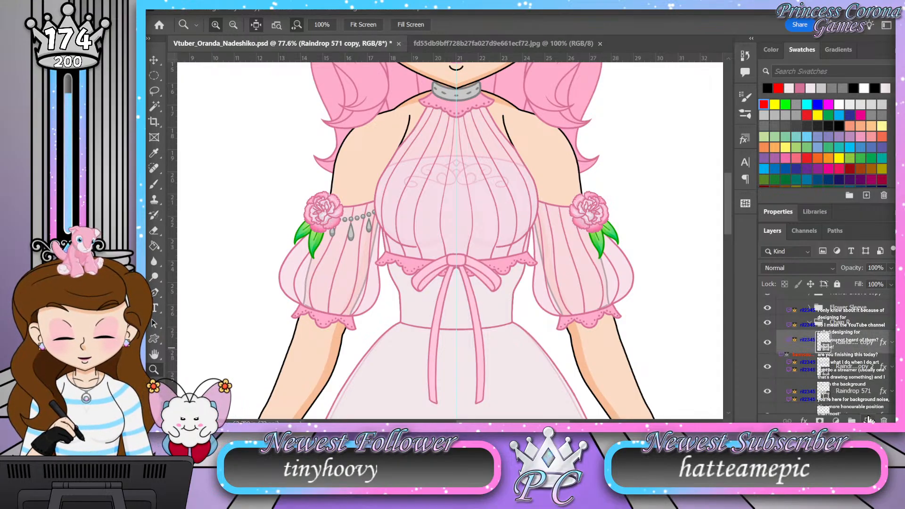
left_click_drag(338, 219, 378, 264)
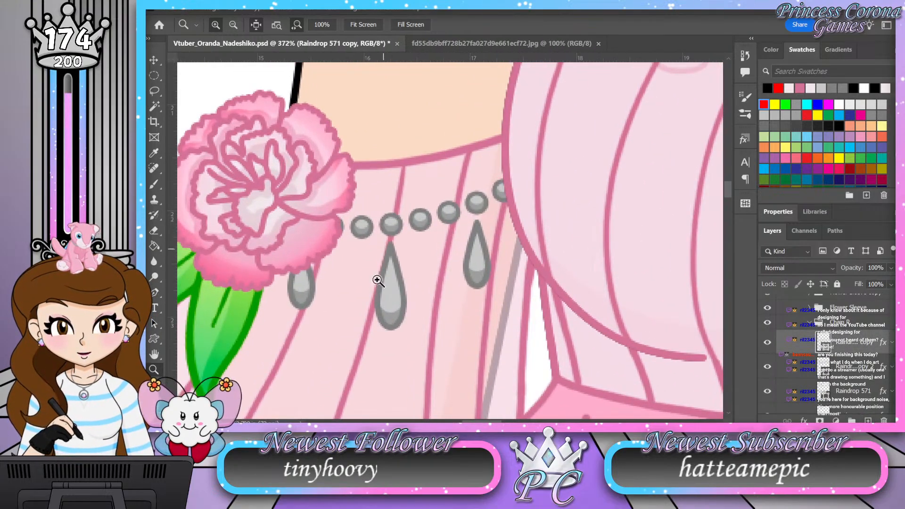
left_click(868, 420)
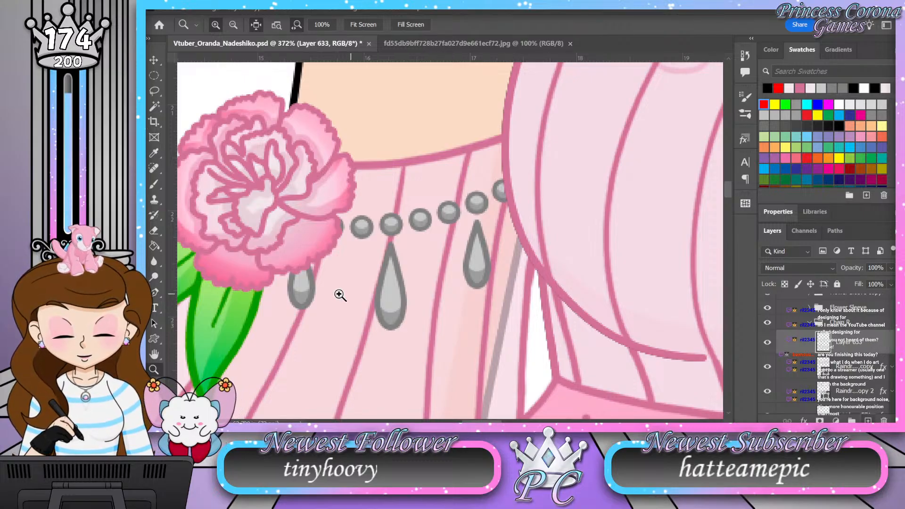
Step: Paint a small white brush highlight on the upper part of the large middle raindrop pendant
left_click(381, 311)
key("i")
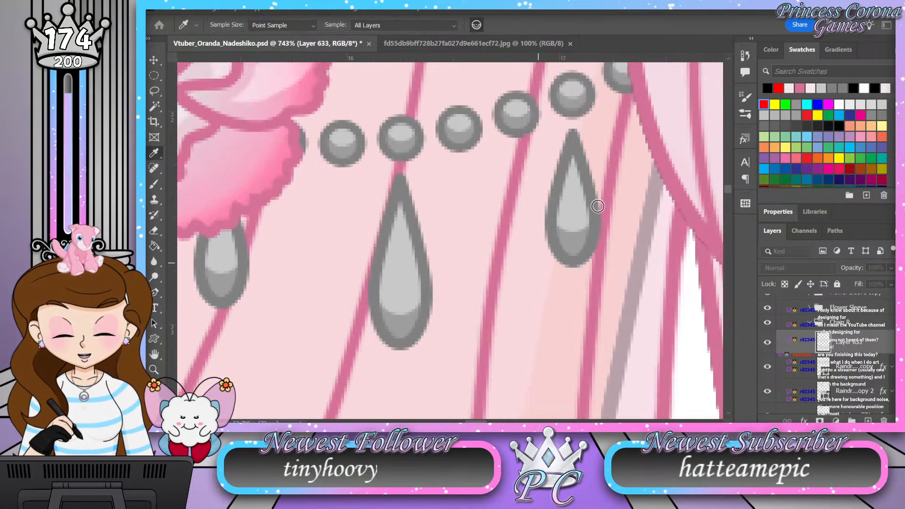
left_click(839, 105)
key("z")
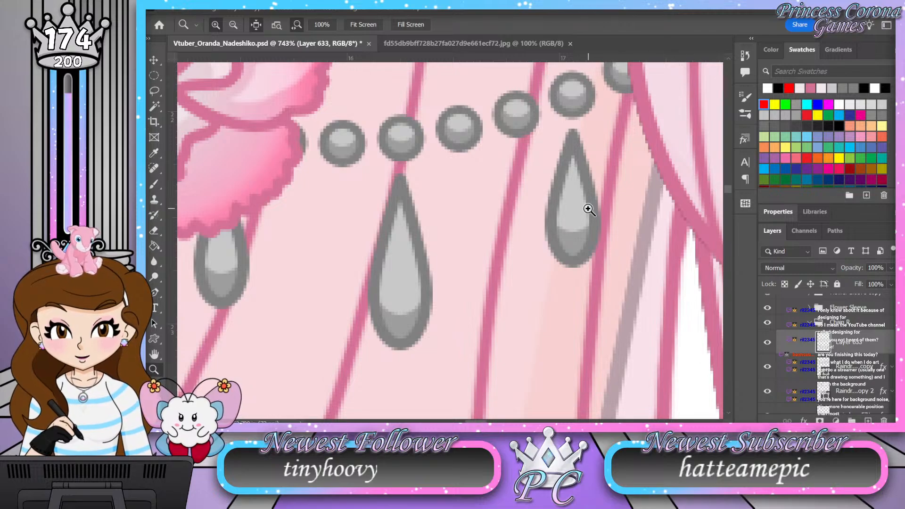
key("b")
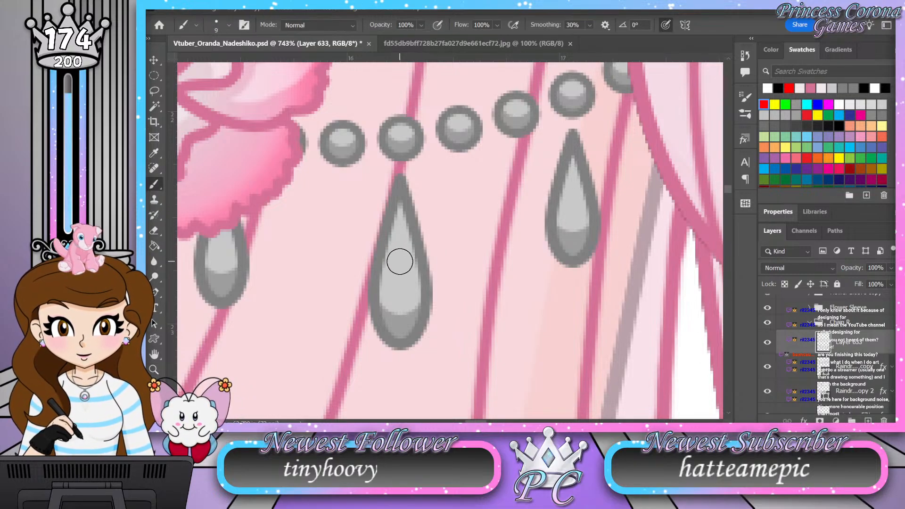
key("bracketleft")
key("bracketleft")
key("bracketleft")
left_click(399, 239)
Step: Paint smaller white highlights on the two outer raindrop pendants and show the Flower Sleeve group
key("bracketleft")
key("bracketleft")
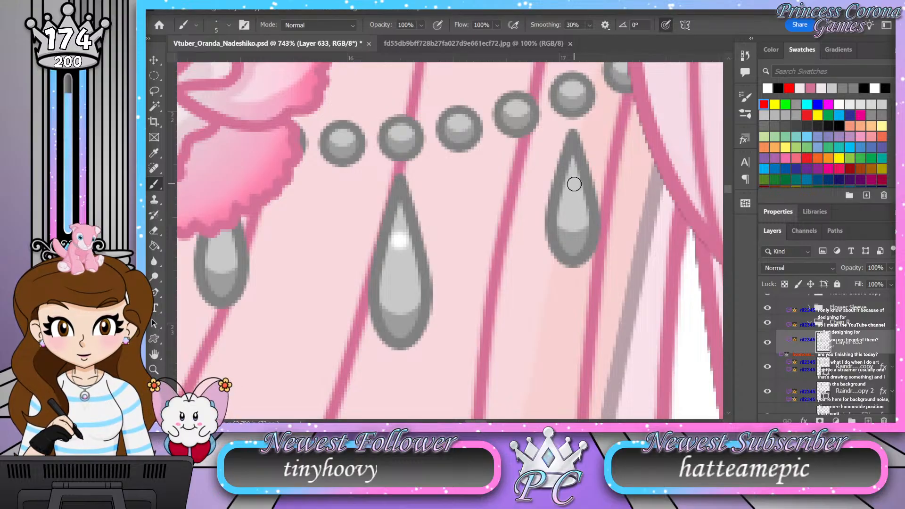
left_click(572, 184)
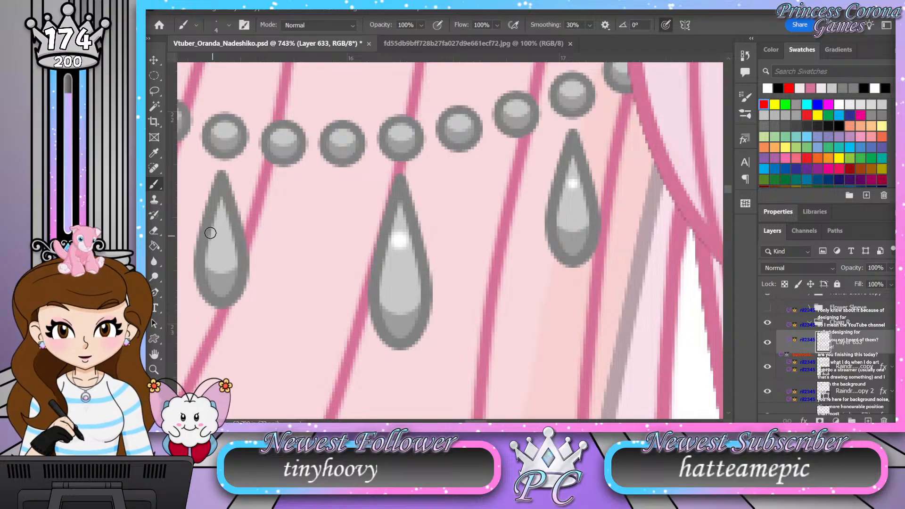
left_click(222, 226)
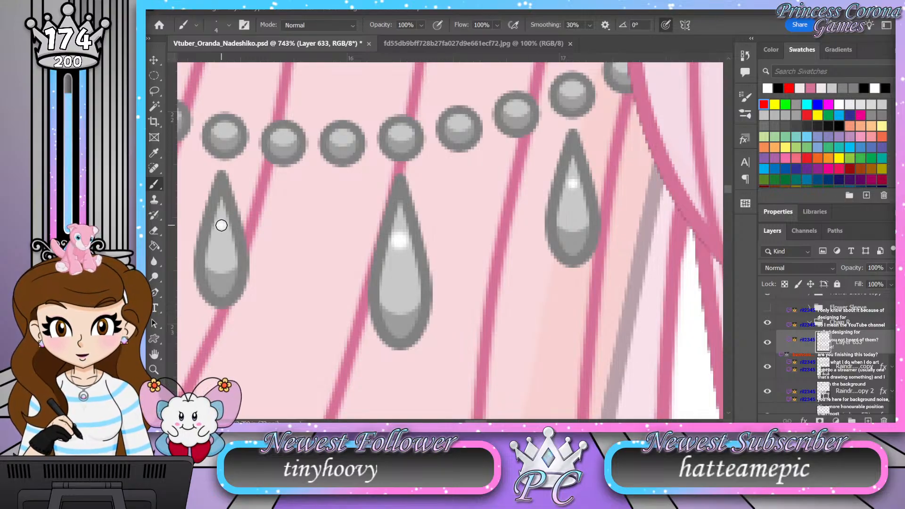
left_click(768, 308)
Step: Collapse the Chain R group, duplicate it directly below the original, and name the copy Chain L
key("z")
left_click_drag(387, 224, 412, 222)
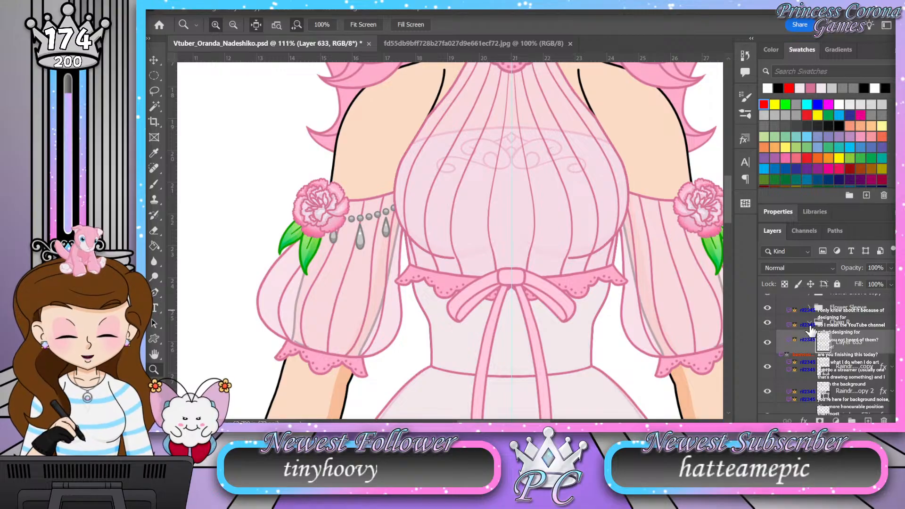
left_click(862, 324)
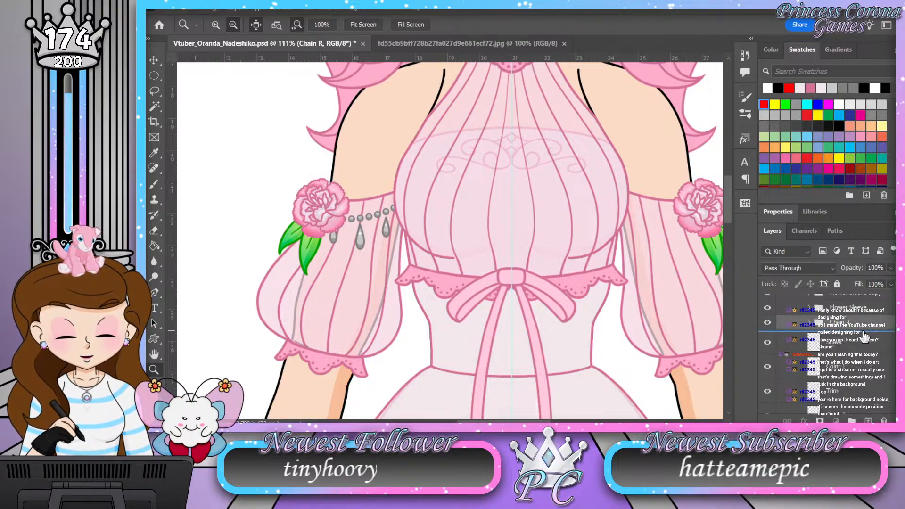
left_click_drag(866, 335, 866, 335)
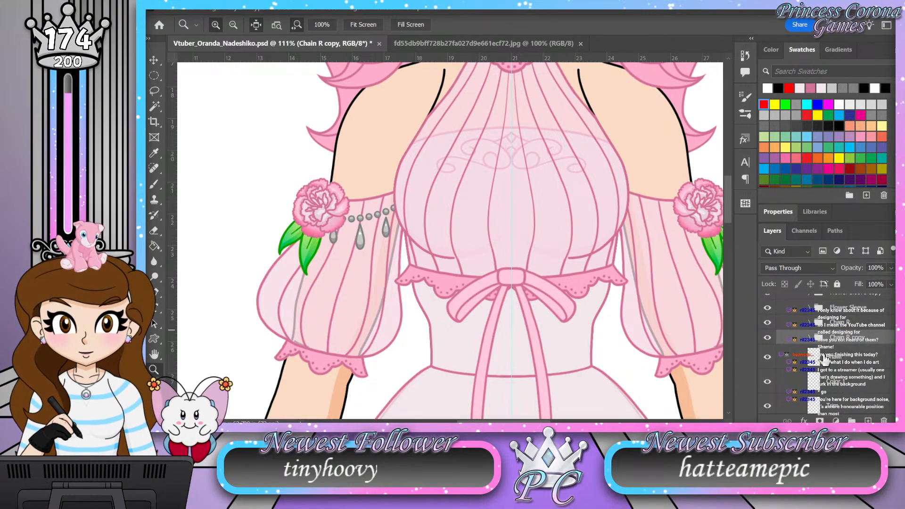
double_click(847, 337)
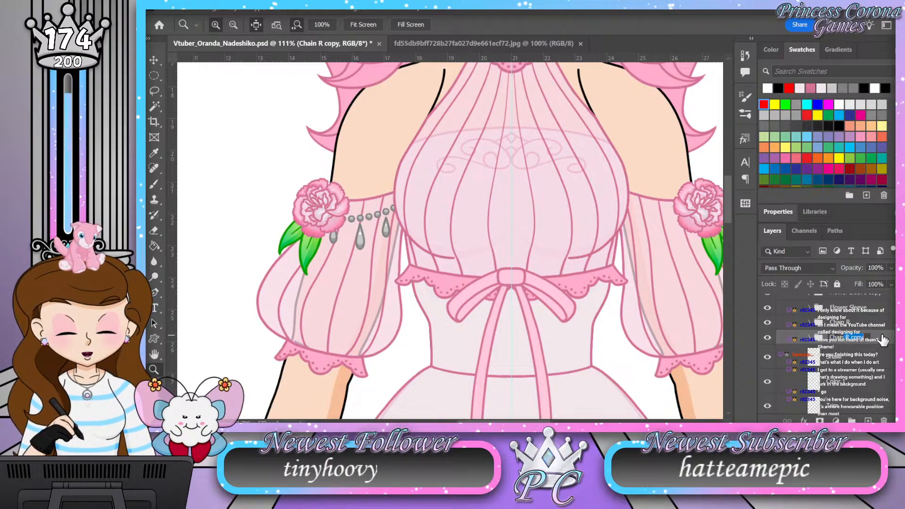
key("BackSpace")
type("L")
key("Return")
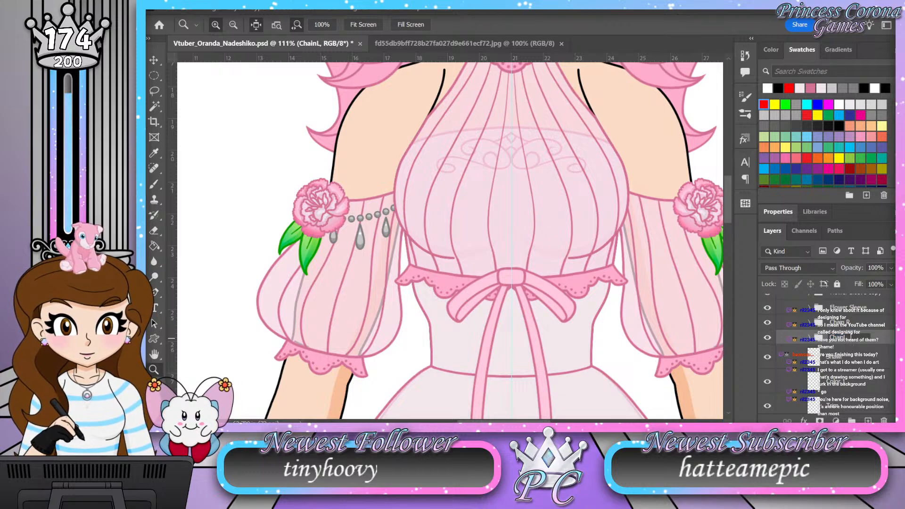
key("Return")
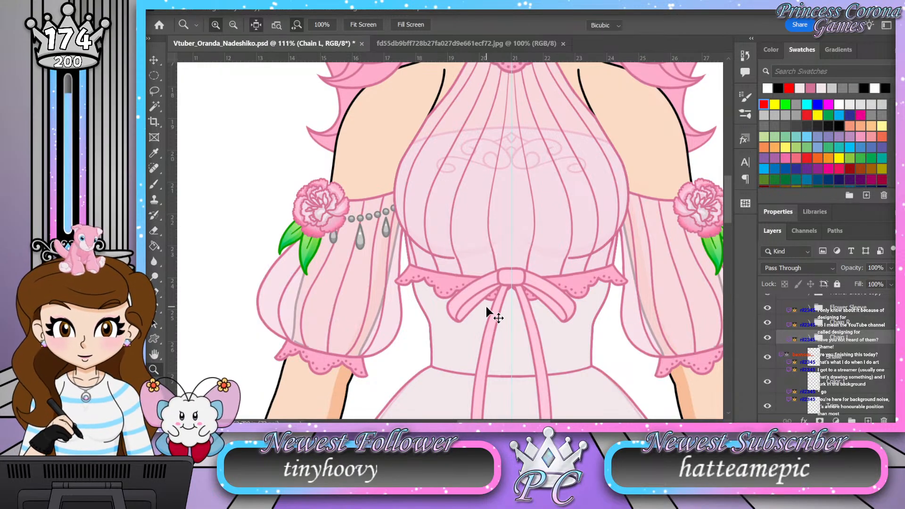
Step: Mirror the Chain L group onto the opposite sleeve with Free Transform, using the vertical center guide as the pivot and -100% width
key("ctrl+t")
scroll(518, 215, "up", 15)
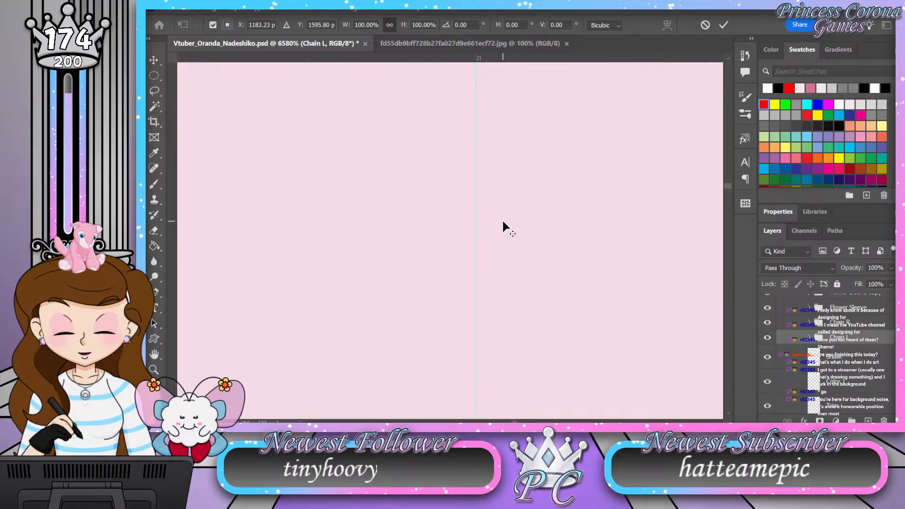
scroll(502, 219, "up", 5)
left_click(449, 217, "alt")
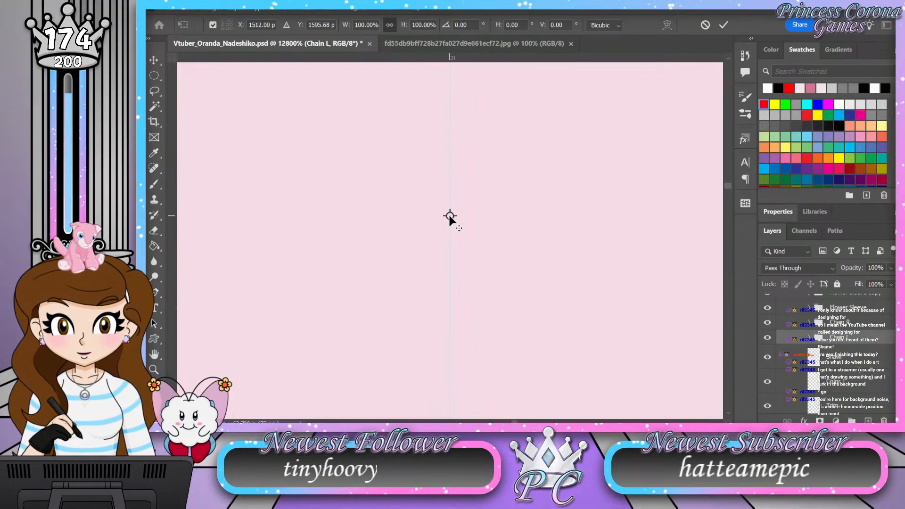
left_click_drag(449, 216, 449, 216)
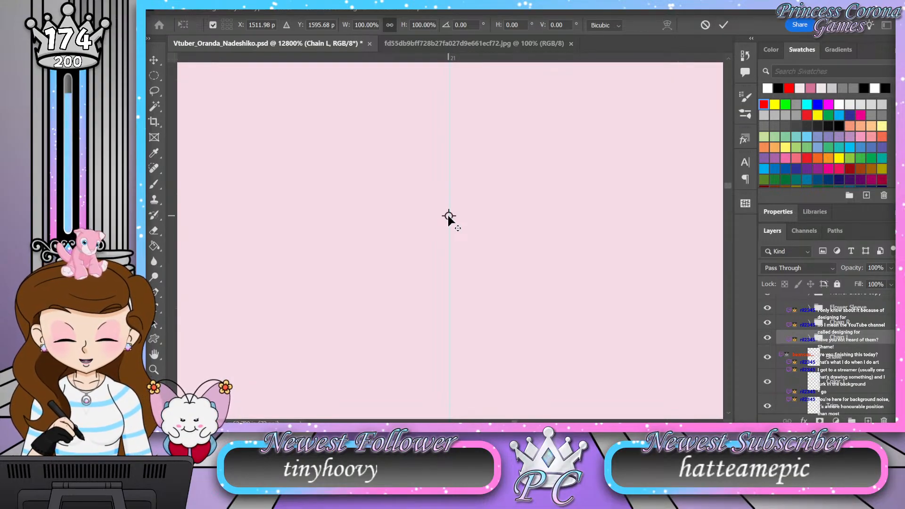
left_click_drag(448, 216, 449, 216)
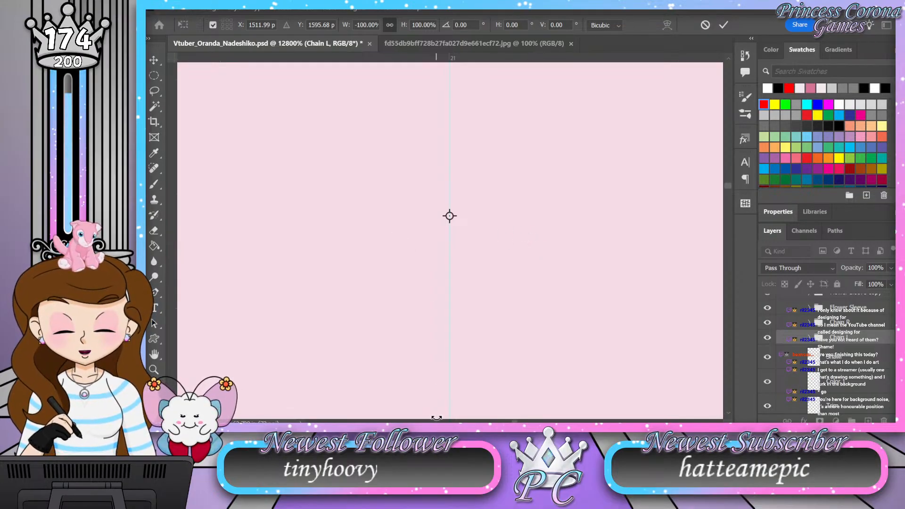
left_click(153, 369)
left_click_drag(502, 251, 358, 252)
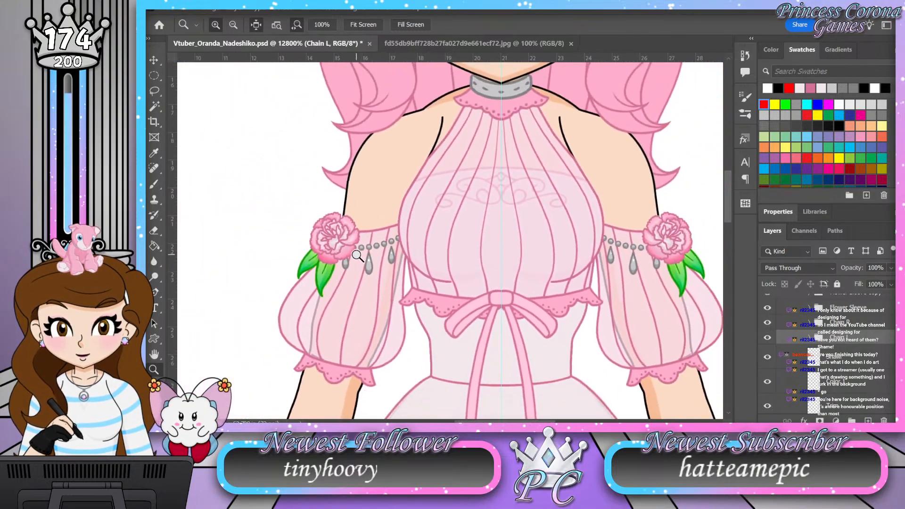
Step: Examine both sleeve chains against the whole outfit, including the skirt's flower garland and the shoes
left_click_drag(401, 174, 375, 176)
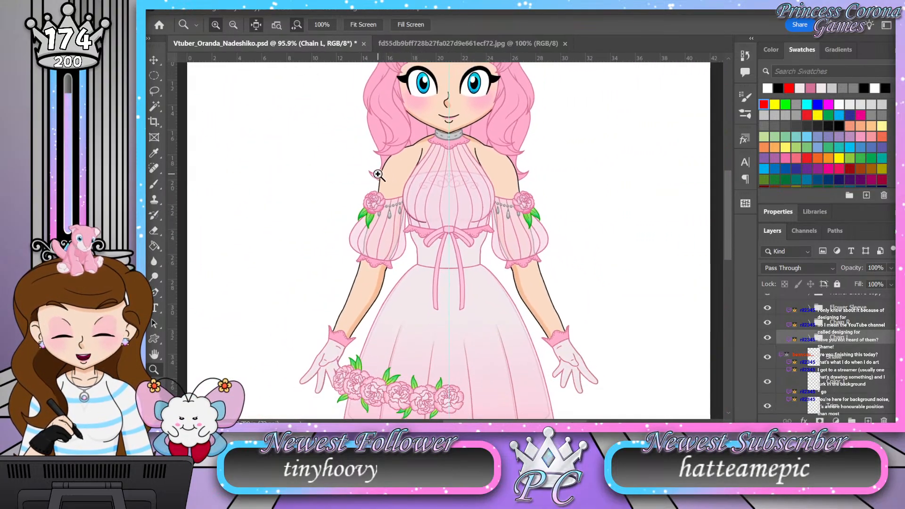
left_click_drag(429, 234, 442, 239)
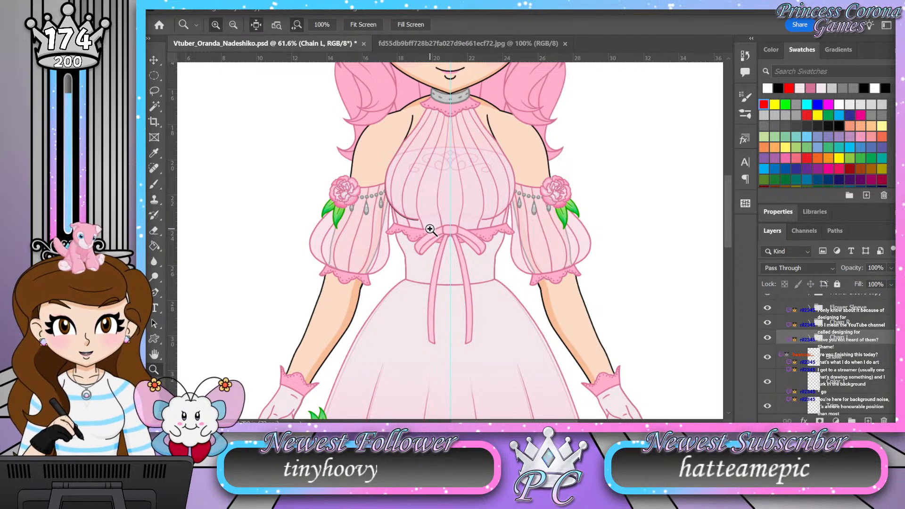
left_click_drag(444, 148, 423, 144)
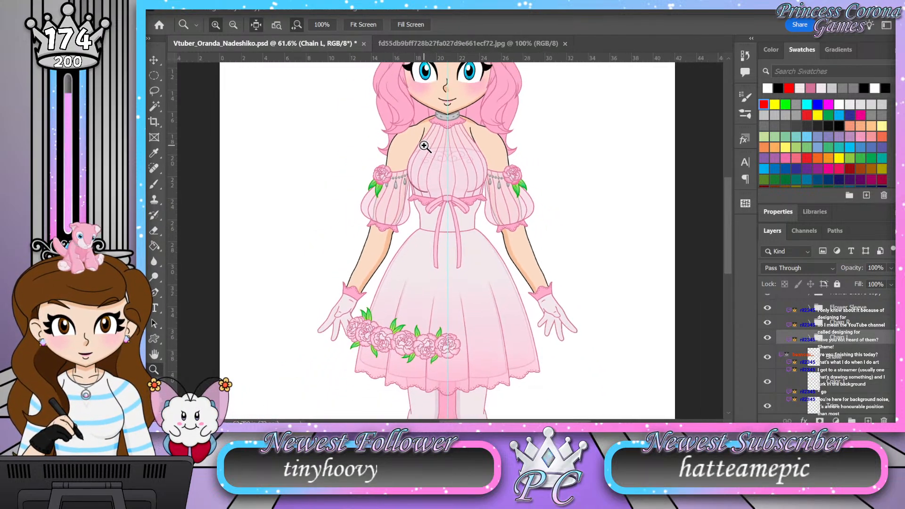
mouse_move(417, 330)
left_mouse_down()
mouse_move(428, 328)
mouse_move(420, 330)
left_mouse_up()
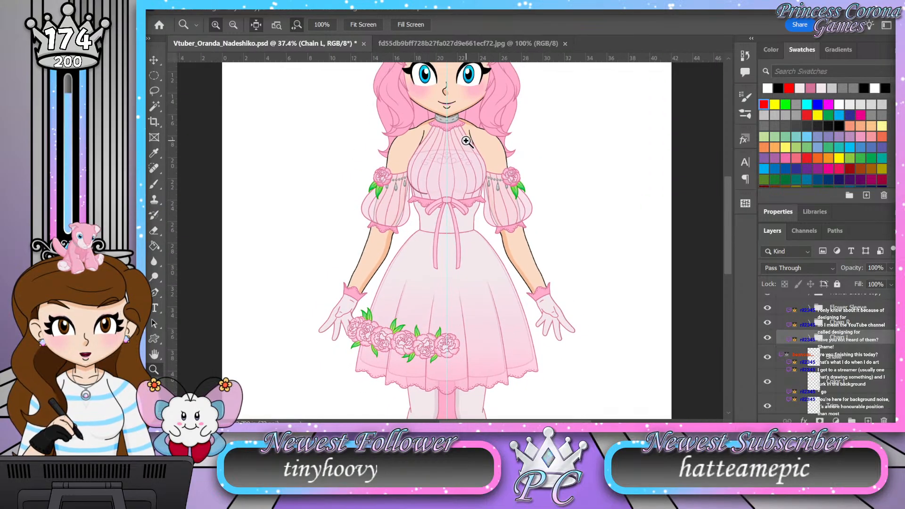
left_click_drag(466, 140, 477, 136)
left_click_drag(512, 196, 536, 181)
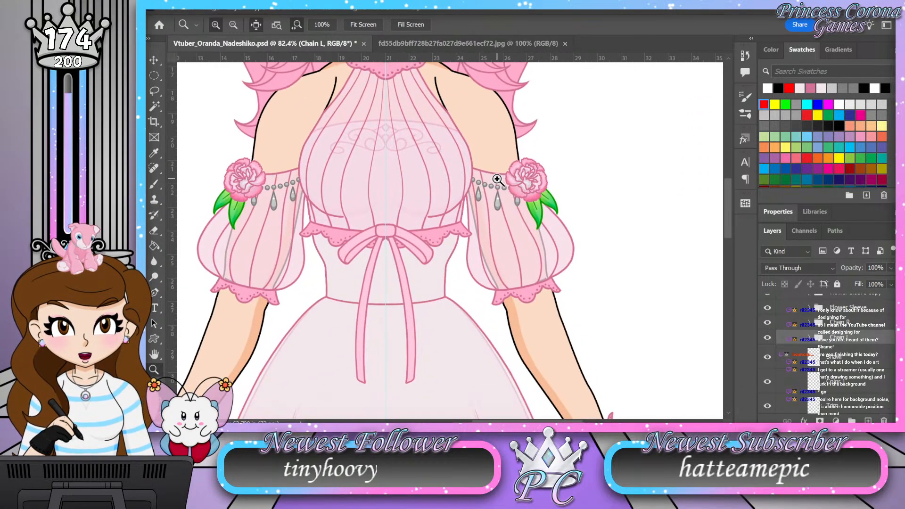
left_click_drag(475, 181, 461, 183)
left_click_drag(537, 171, 514, 174)
left_click_drag(553, 329, 522, 307)
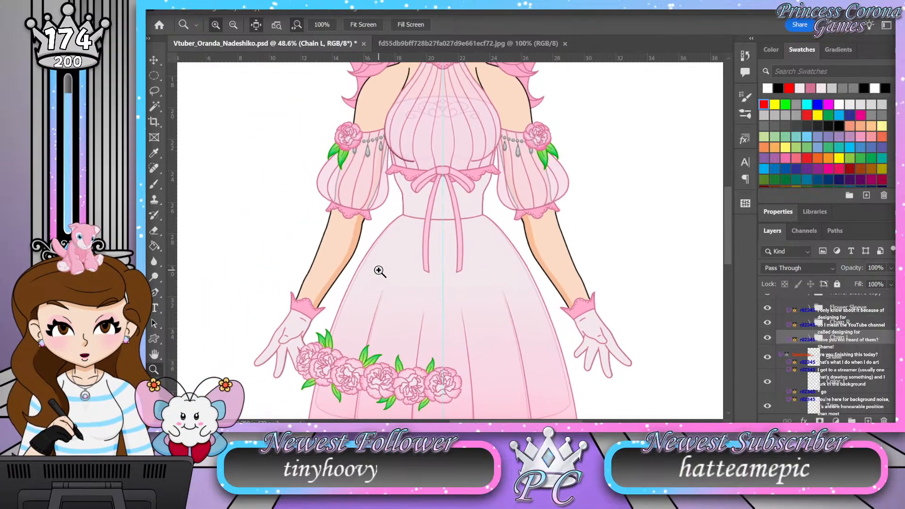
left_click_drag(380, 272, 385, 270)
left_click_drag(426, 223, 414, 223)
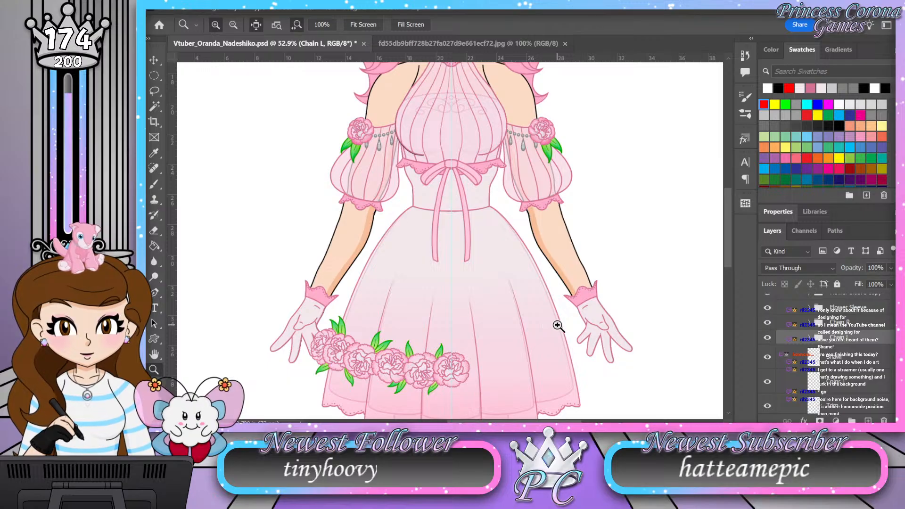
scroll(469, 264, "up", 1)
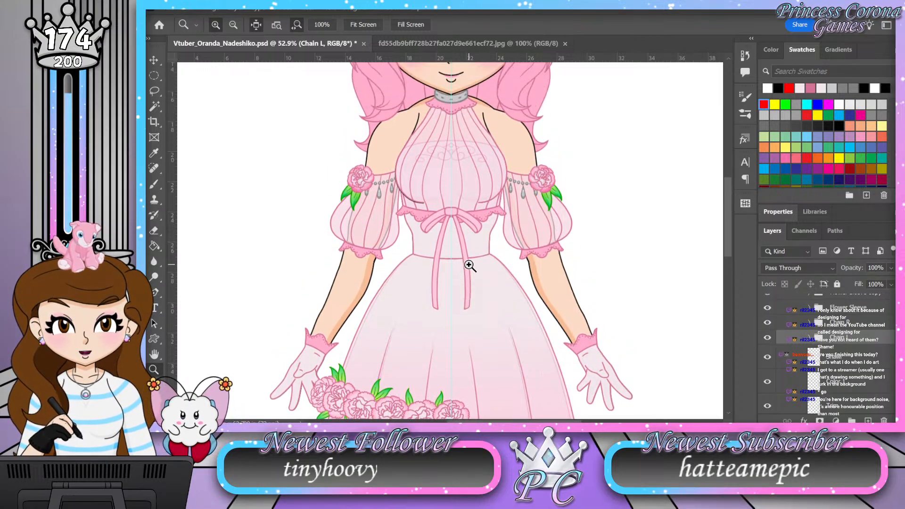
scroll(470, 267, "down", 5)
scroll(470, 267, "down", 3)
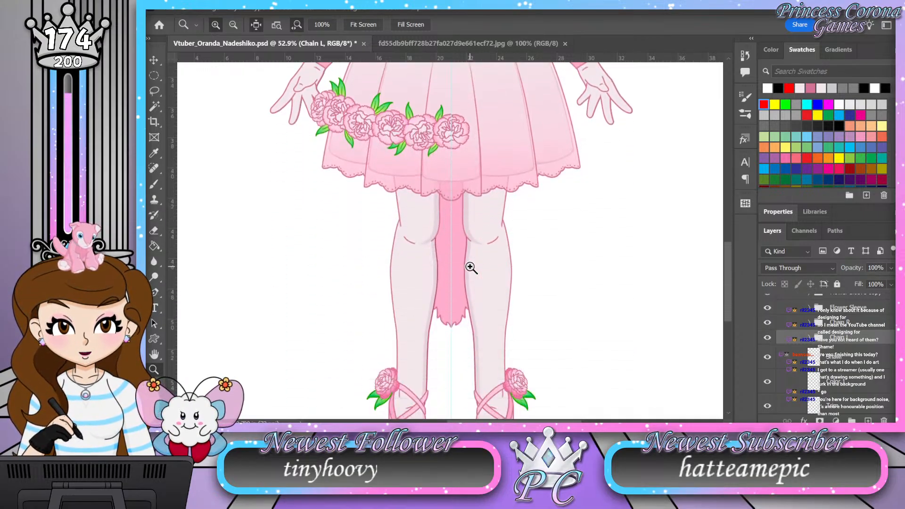
scroll(470, 264, "up", 4)
scroll(470, 267, "up", 1)
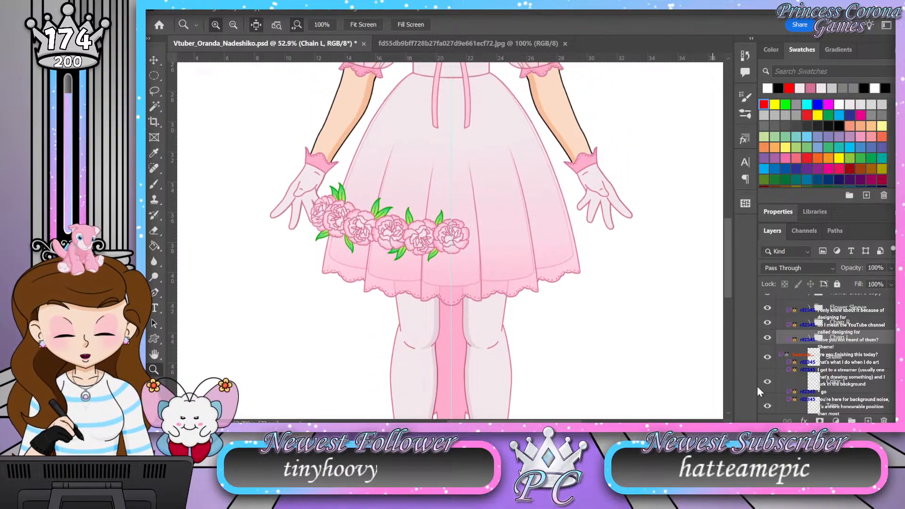
Step: Collapse the Shawl and Arms groups, and expand Torso and the Flower Ring group inside Dress Skirt
scroll(814, 346, "up", 2)
left_click(800, 338)
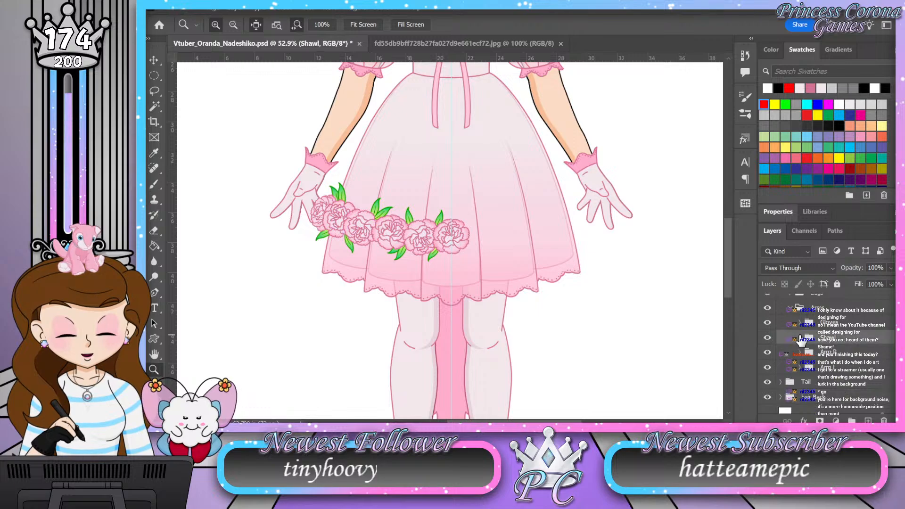
left_click(790, 309)
left_click(791, 324)
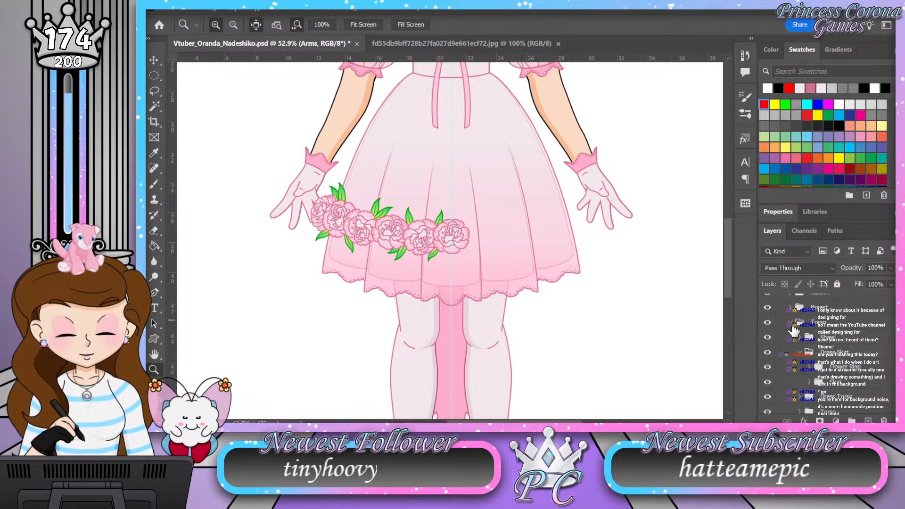
left_click(810, 367)
scroll(820, 361, "down", 1)
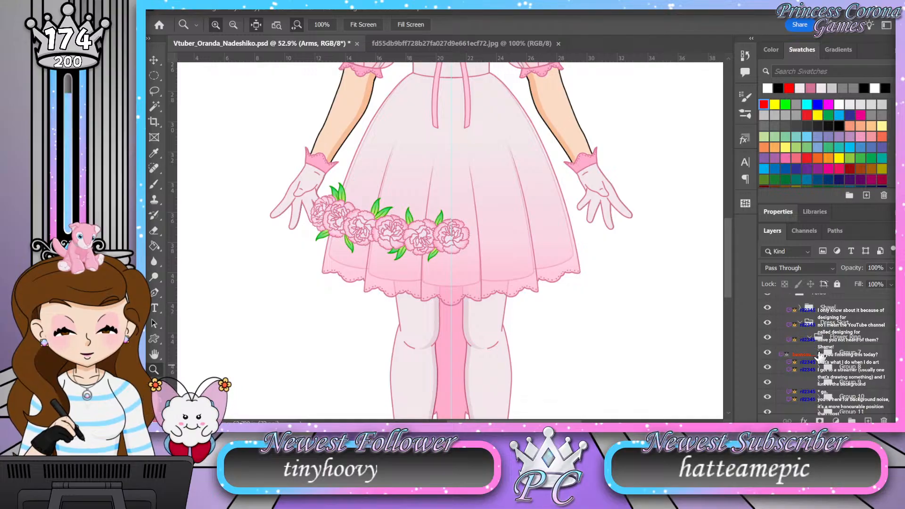
Step: Toggle the visibility of Group 7 and Group 8 to identify their flowers in the skirt's garland
left_click(767, 353)
left_click(767, 353)
left_click(768, 367)
left_click(768, 367)
scroll(838, 359, "down", 1)
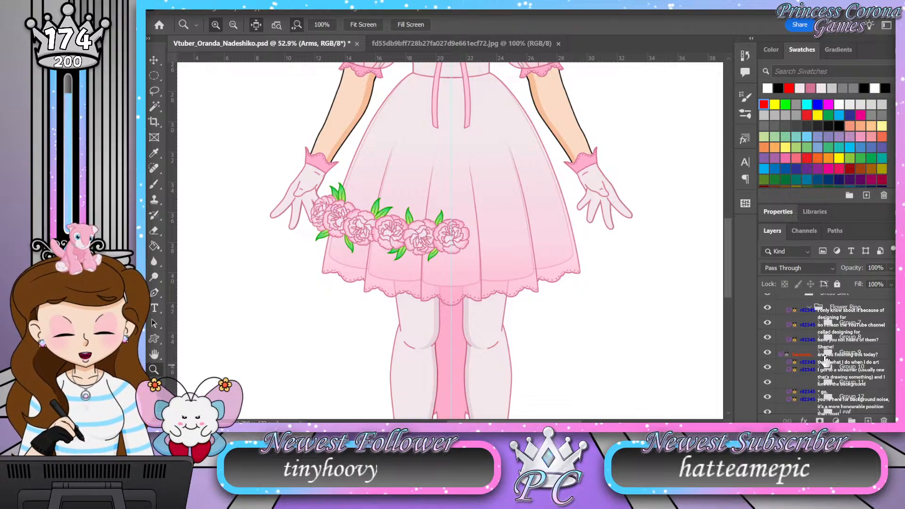
Step: Add a layer named Shading above the Color layer in Group 7 and load the center flower's shape as a selection
left_click(818, 342)
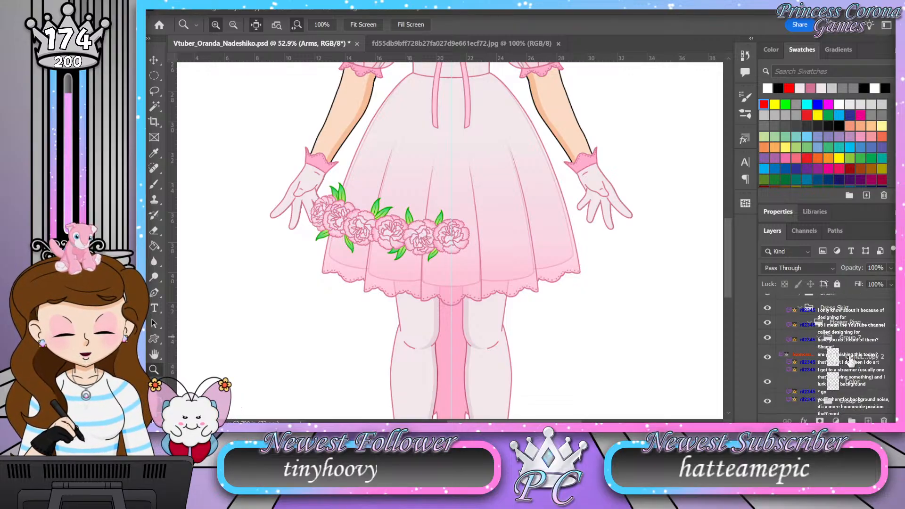
left_click(873, 385)
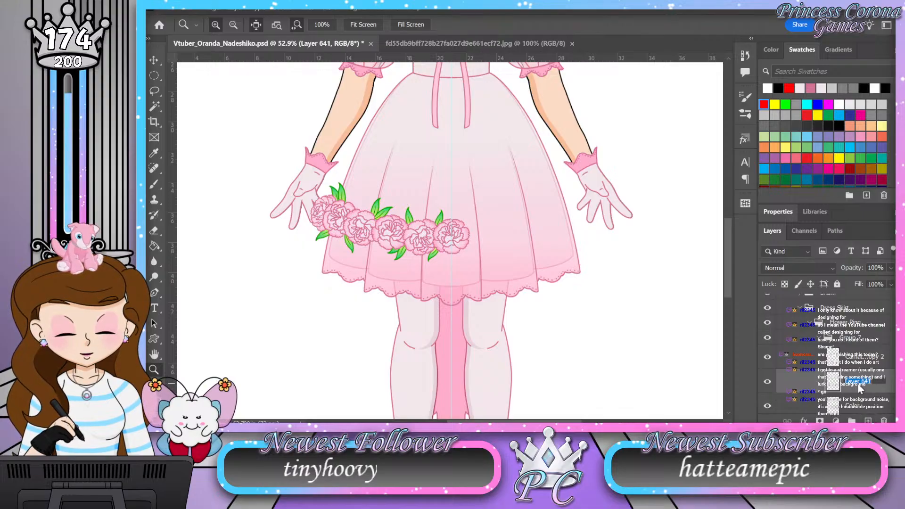
left_click(859, 388)
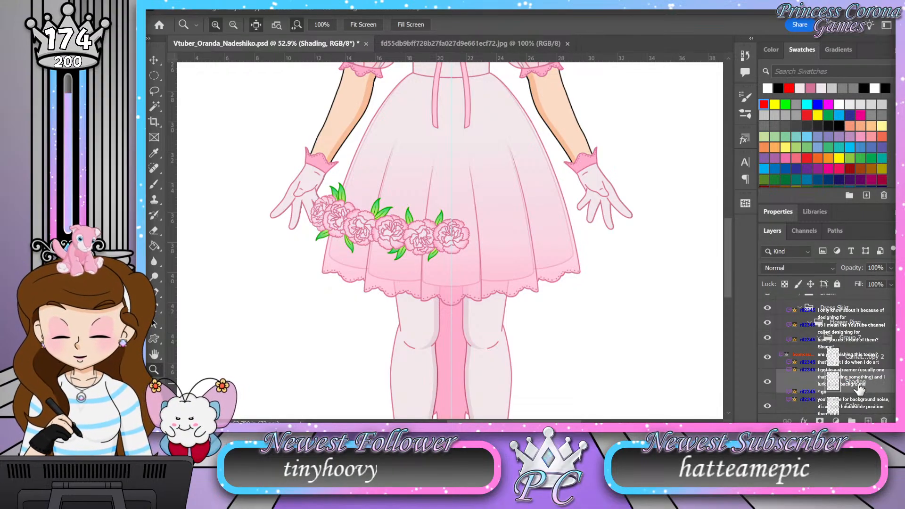
left_click(833, 406, "ctrl")
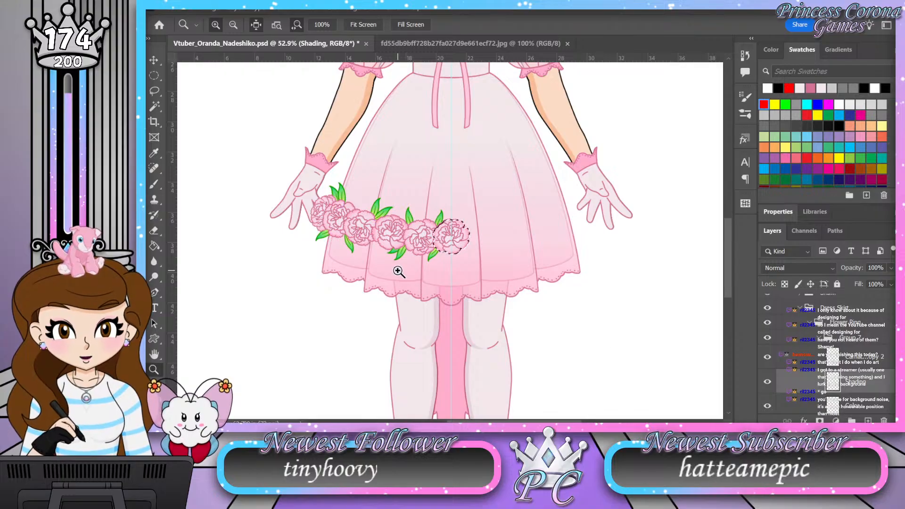
Step: Pick the brush color for the center flower's shadows and set the Shading layer to Soft Light at 50% opacity
left_click_drag(459, 226, 480, 168)
mouse_move(400, 181)
left_mouse_down()
mouse_move(418, 174)
mouse_move(405, 176)
left_mouse_up()
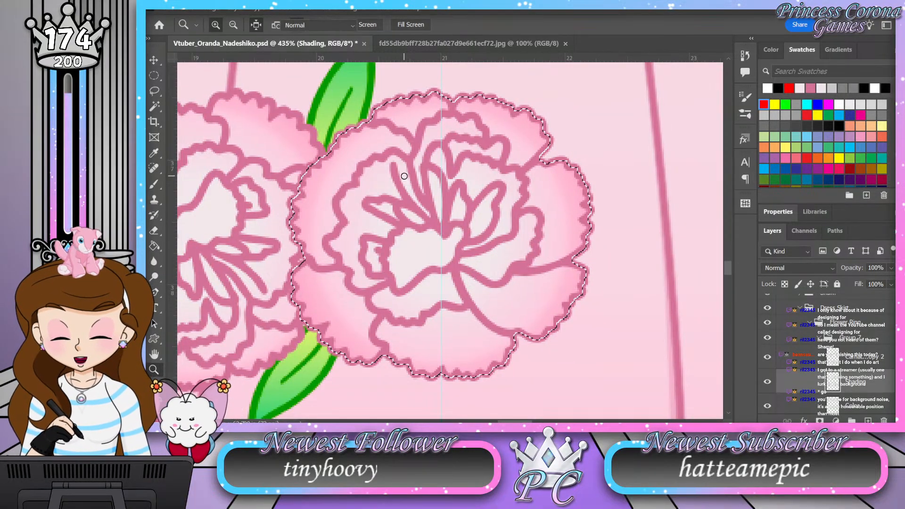
key("b")
key("i")
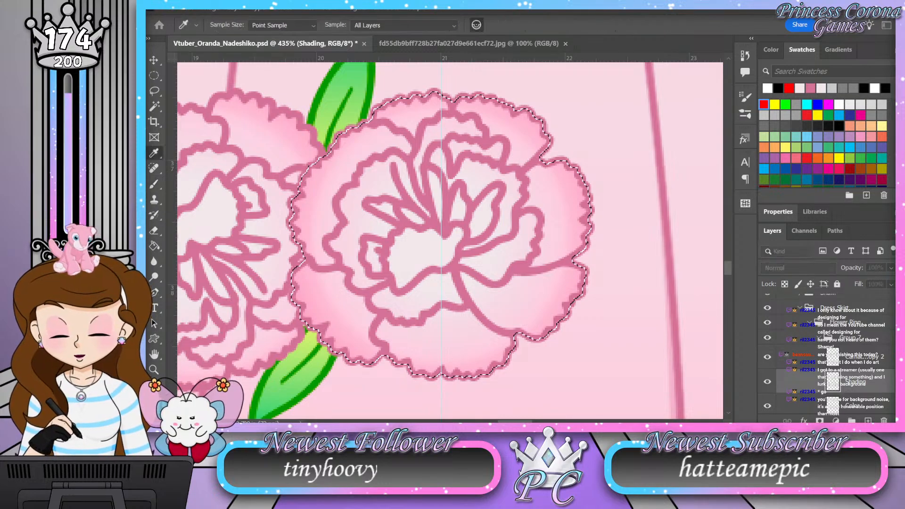
key("b")
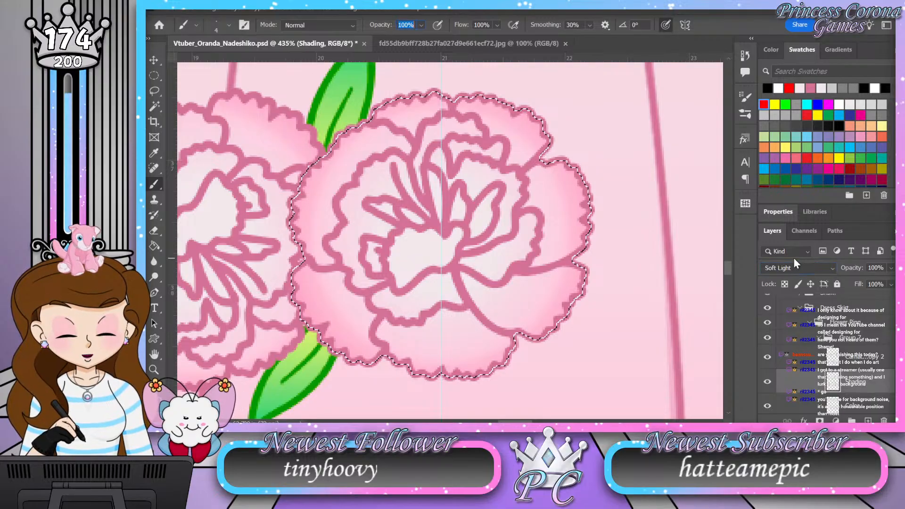
left_click(876, 267)
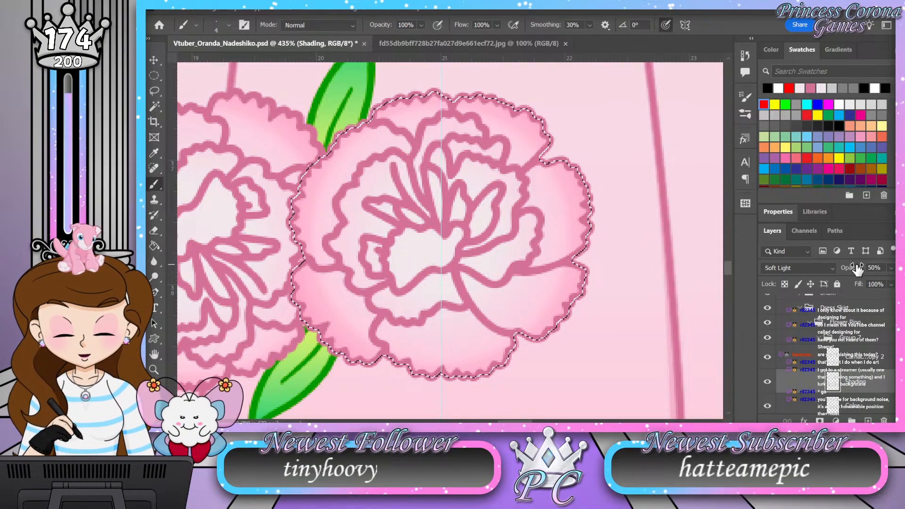
Step: Brush soft shadows onto the center flower's lower petals, following the underside of the overlapping inner ruffles
key("z")
left_click(394, 394)
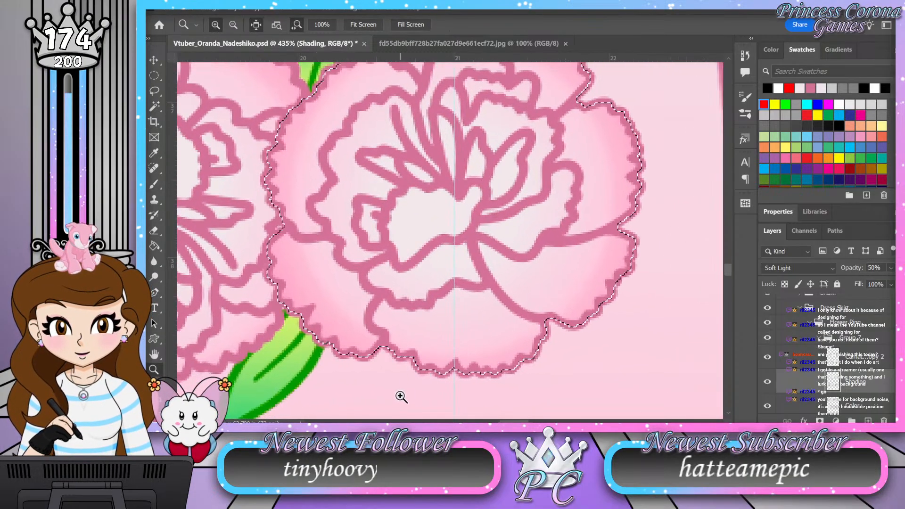
key("b")
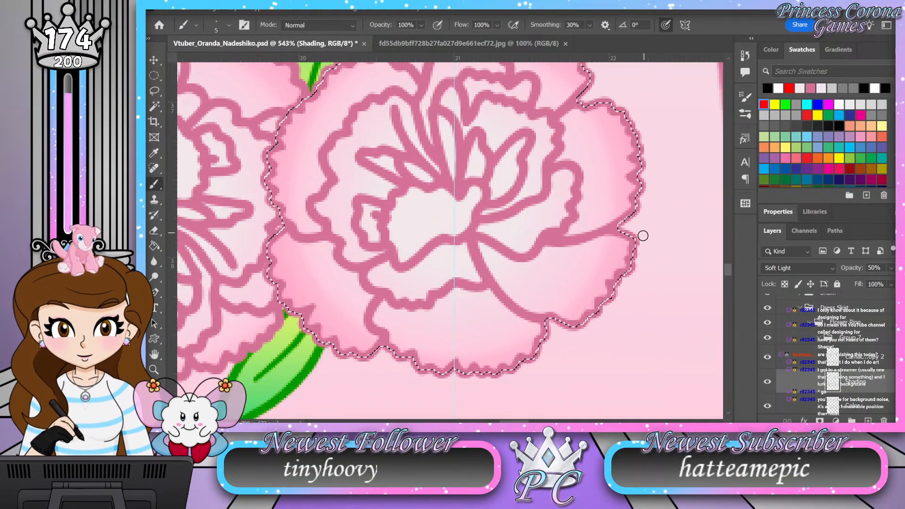
key("bracketleft")
mouse_move(628, 233)
left_mouse_down()
mouse_move(525, 265)
mouse_move(481, 246)
left_mouse_up()
mouse_move(635, 246)
left_mouse_down()
mouse_move(629, 240)
mouse_move(526, 270)
left_mouse_up()
left_click_drag(470, 245, 386, 266)
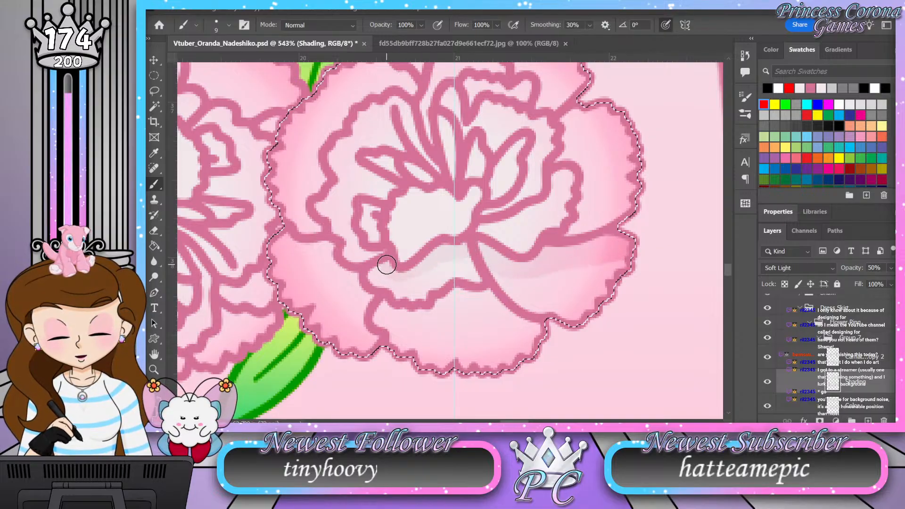
mouse_move(533, 327)
left_mouse_down()
mouse_move(513, 324)
mouse_move(482, 293)
mouse_move(452, 295)
mouse_move(421, 313)
mouse_move(383, 304)
left_mouse_up()
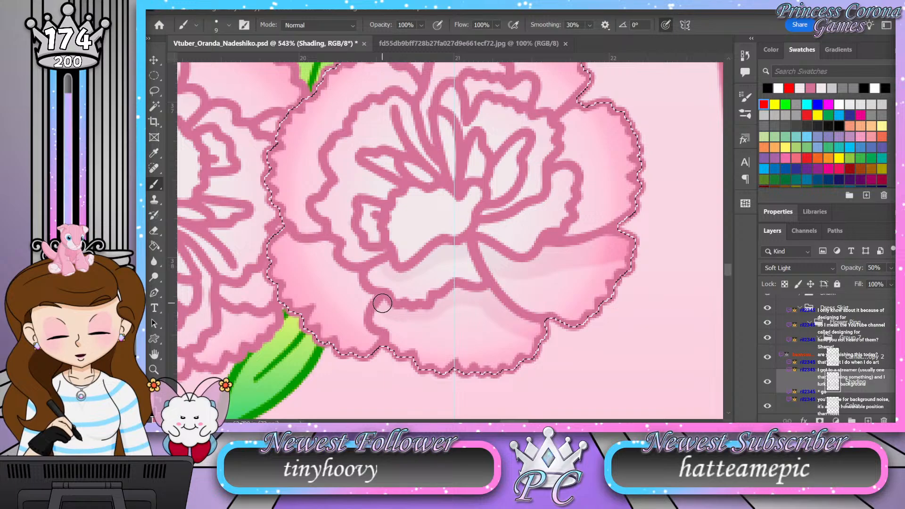
mouse_move(273, 228)
left_mouse_down()
mouse_move(321, 247)
mouse_move(374, 304)
left_mouse_up()
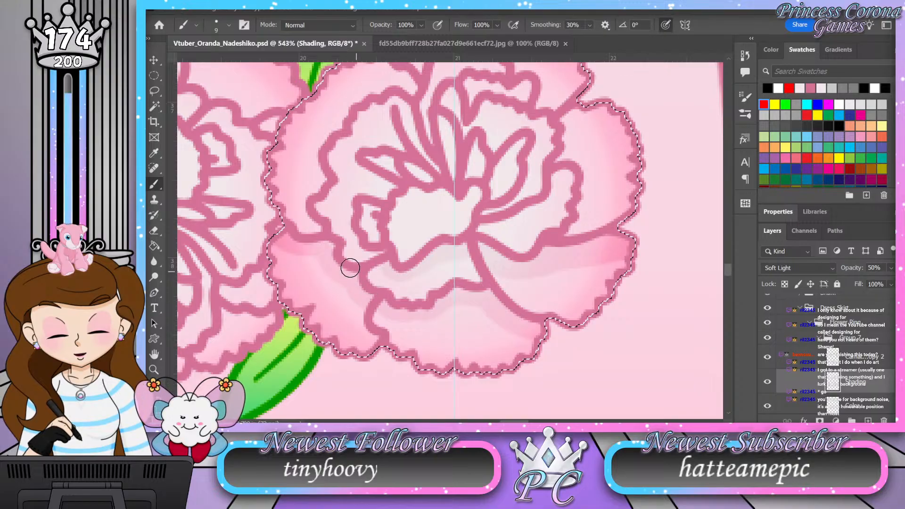
mouse_move(327, 248)
left_mouse_down()
mouse_move(365, 292)
mouse_move(416, 298)
mouse_move(393, 325)
mouse_move(362, 304)
mouse_move(377, 344)
left_mouse_up()
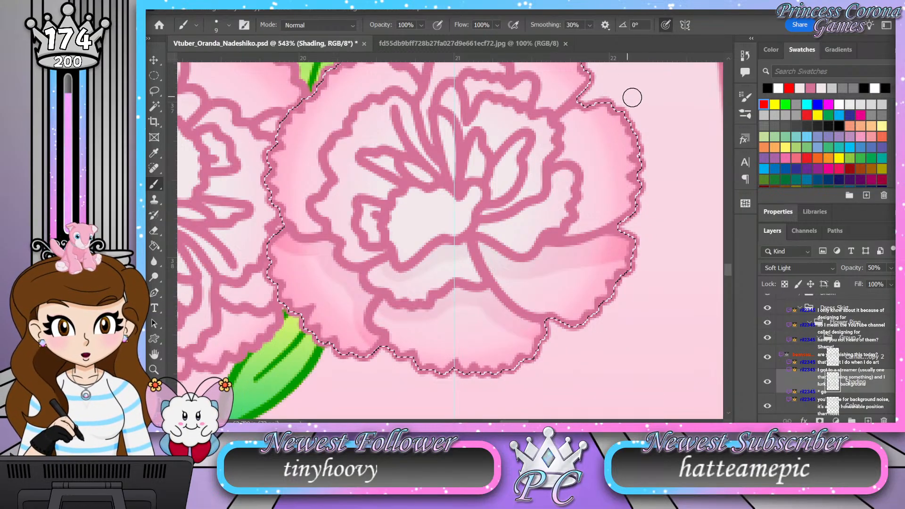
Step: Paint shadows on the flower's right and left outer petals and along the neighboring inner ruffles
mouse_move(580, 108)
left_mouse_down()
mouse_move(567, 121)
mouse_move(568, 156)
mouse_move(580, 160)
mouse_move(584, 212)
mouse_move(567, 236)
left_mouse_up()
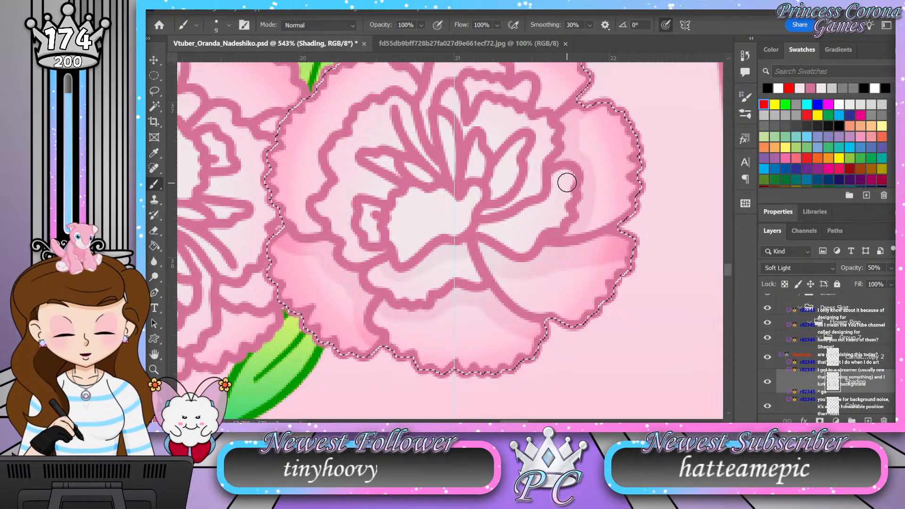
mouse_move(553, 169)
left_mouse_down()
mouse_move(536, 208)
mouse_move(487, 225)
left_mouse_up()
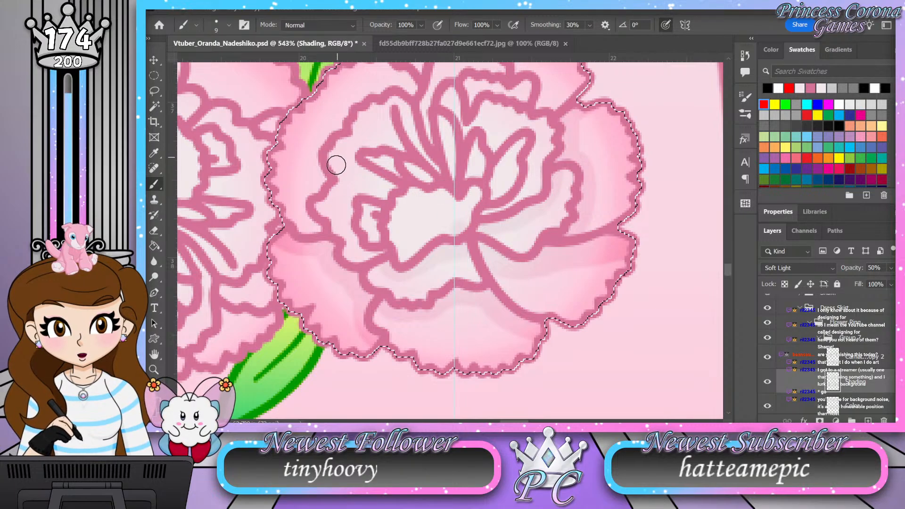
left_click_drag(272, 128, 277, 195)
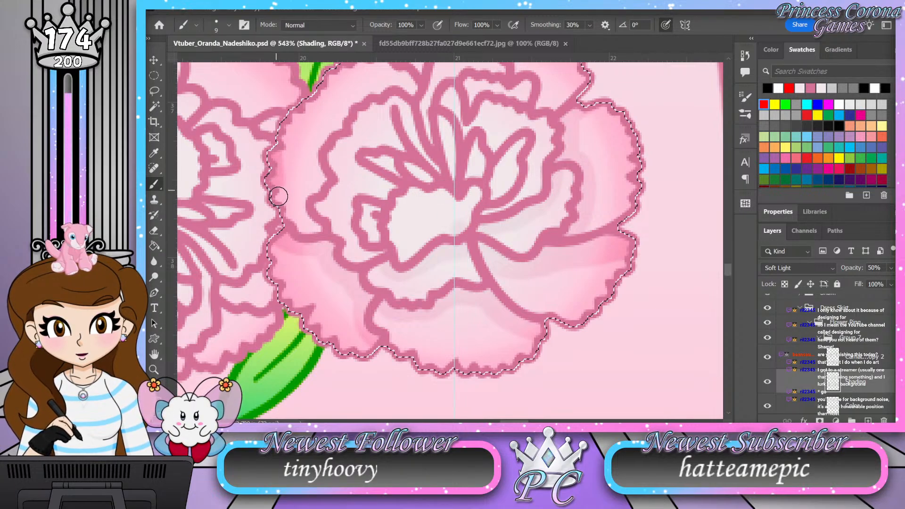
left_click_drag(296, 225, 323, 234)
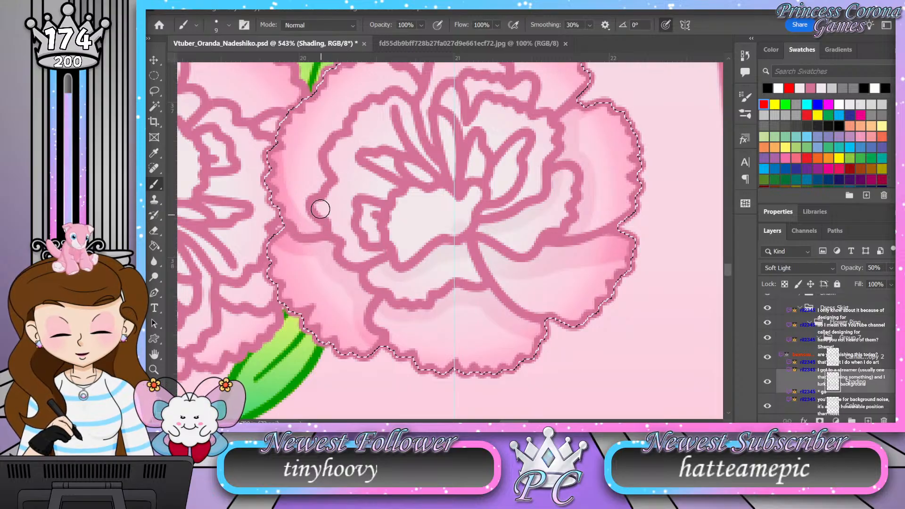
mouse_move(321, 197)
left_mouse_down()
mouse_move(348, 256)
mouse_move(456, 263)
left_mouse_up()
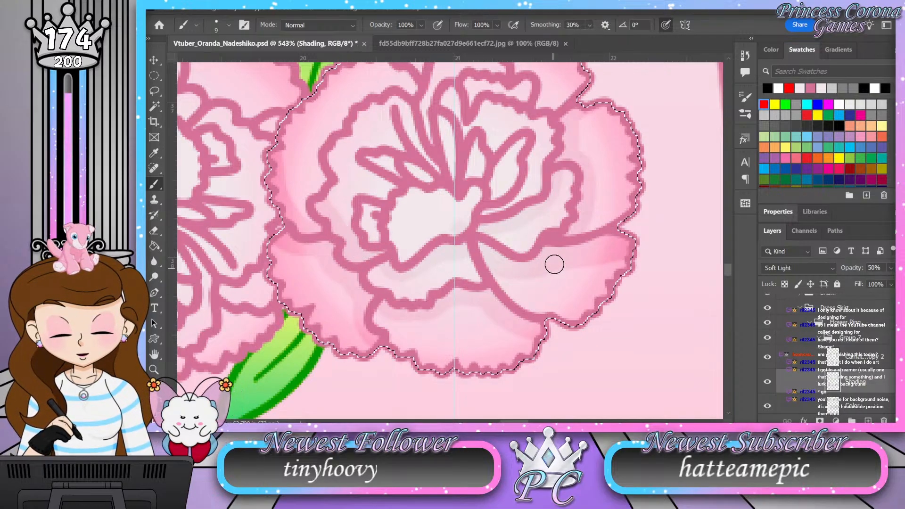
Step: Shade the flower's upper petals and the inner folds around its center
left_click_drag(500, 219, 505, 295)
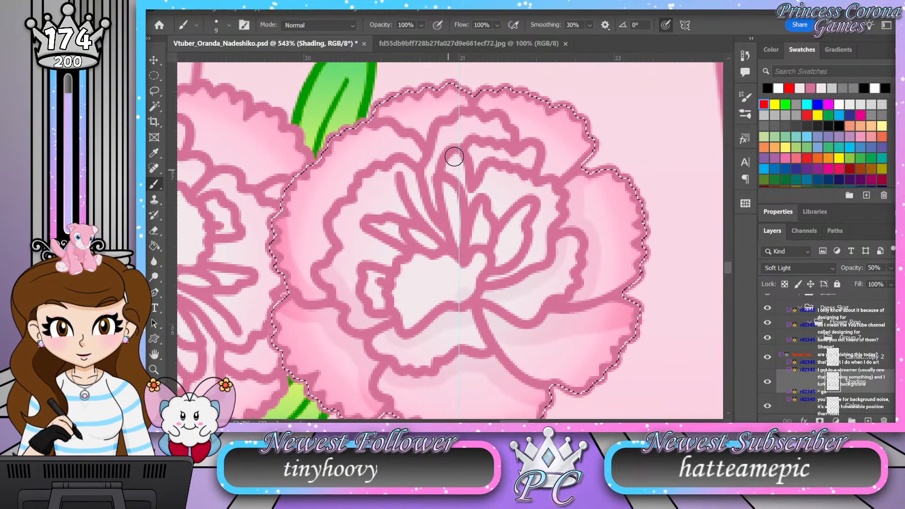
mouse_move(546, 174)
left_mouse_down()
mouse_move(539, 137)
mouse_move(488, 105)
mouse_move(511, 125)
left_mouse_up()
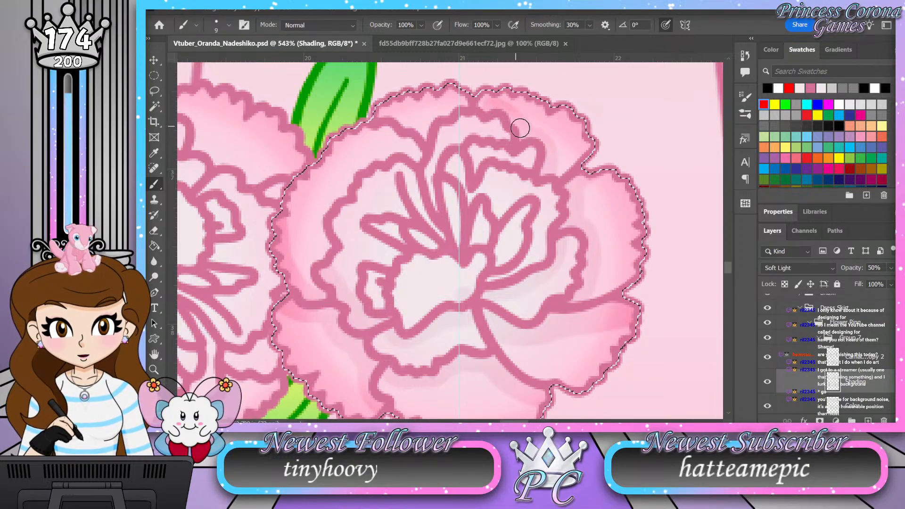
mouse_move(564, 175)
left_mouse_down()
mouse_move(546, 144)
mouse_move(483, 102)
mouse_move(439, 114)
mouse_move(423, 138)
mouse_move(401, 120)
mouse_move(388, 137)
left_mouse_up()
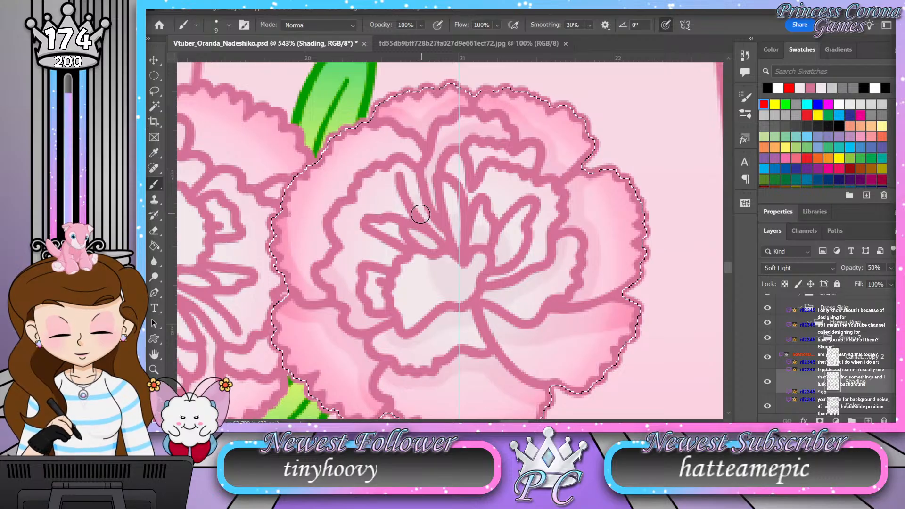
left_click_drag(381, 277, 387, 308)
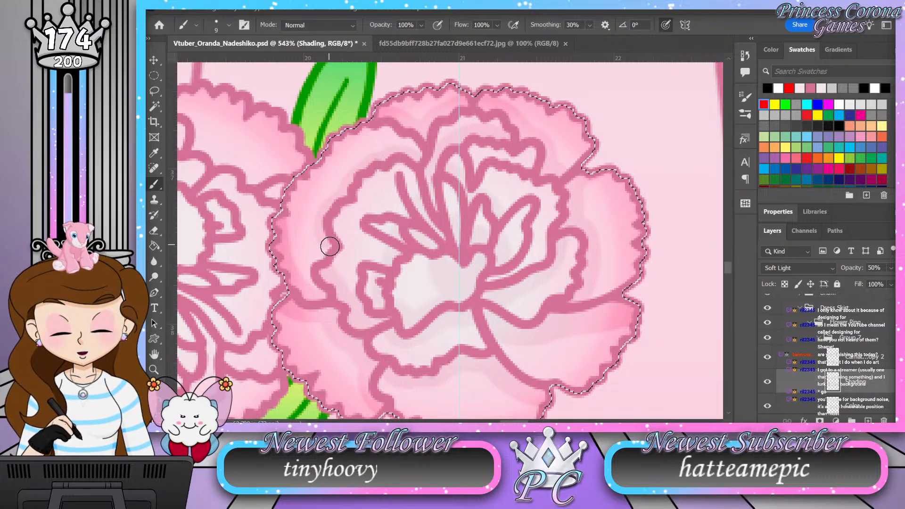
Step: Refine the shadow on the flower's bottom petal just beneath the inner ruffle
key("z")
mouse_move(452, 229)
left_mouse_down()
mouse_move(411, 240)
mouse_move(495, 253)
left_mouse_up()
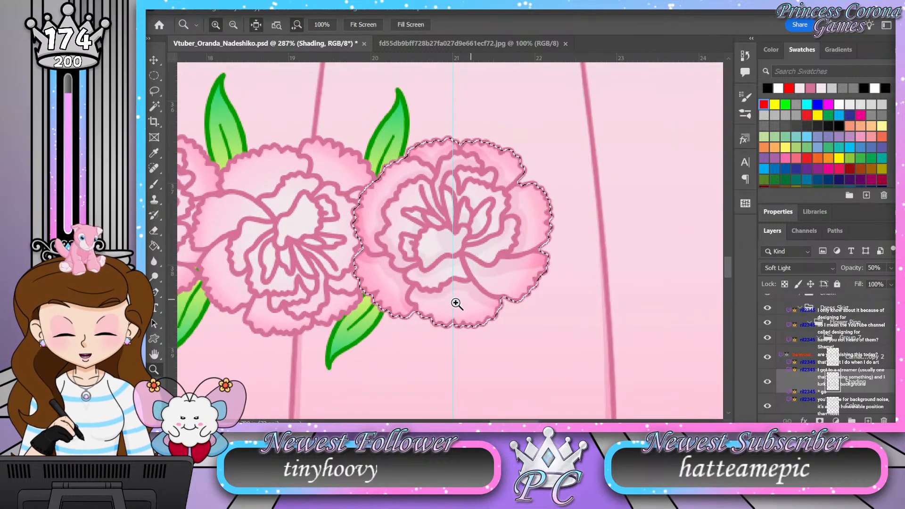
left_click_drag(461, 303, 495, 330)
key("e")
key("bracketleft")
key("bracketleft")
key("bracketleft")
key("bracketleft")
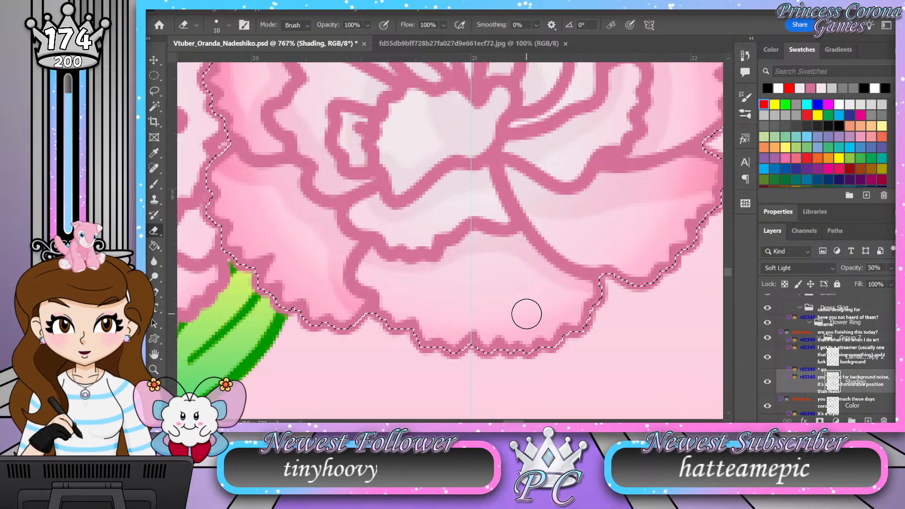
key("b")
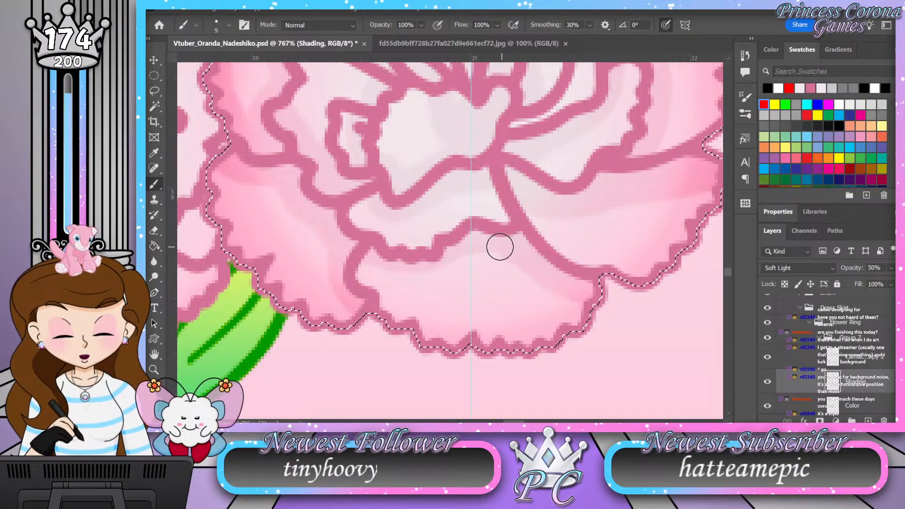
left_click_drag(450, 261, 393, 270)
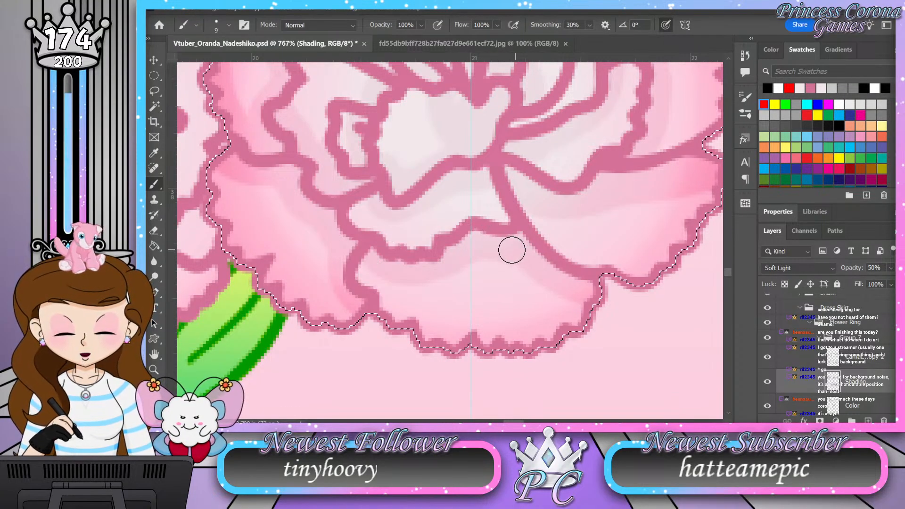
Step: Extend the shading over the whole bottom petal and the lower-left petal out to their scalloped edges
key("z")
left_click_drag(477, 258, 441, 266)
mouse_move(497, 268)
left_mouse_down()
mouse_move(535, 302)
mouse_move(528, 286)
mouse_move(548, 290)
mouse_move(546, 269)
mouse_move(540, 297)
mouse_move(527, 301)
mouse_move(501, 240)
mouse_move(494, 290)
mouse_move(482, 239)
mouse_move(480, 312)
mouse_move(467, 222)
mouse_move(471, 323)
mouse_move(456, 220)
mouse_move(447, 297)
mouse_move(431, 234)
mouse_move(413, 315)
mouse_move(385, 266)
mouse_move(342, 233)
mouse_move(355, 261)
mouse_move(471, 234)
mouse_move(525, 261)
mouse_move(486, 232)
mouse_move(458, 238)
left_mouse_up()
key("b")
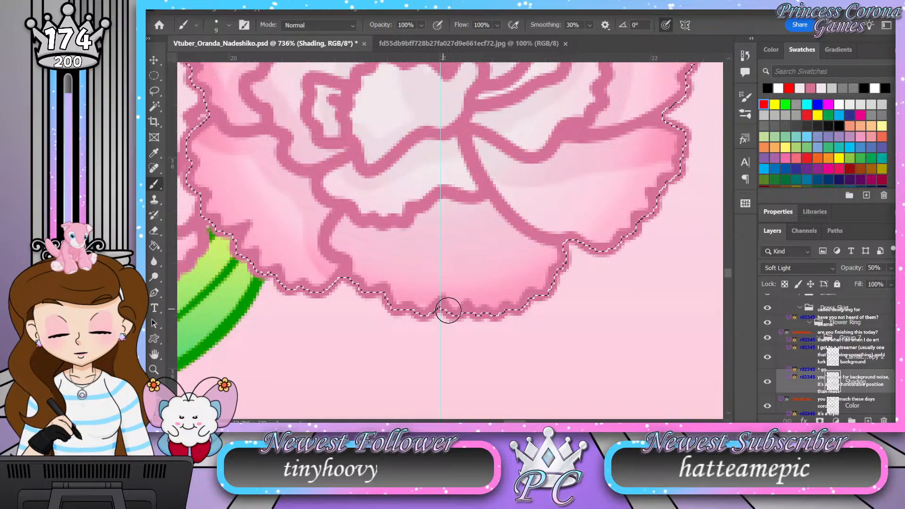
left_click_drag(533, 298, 552, 259)
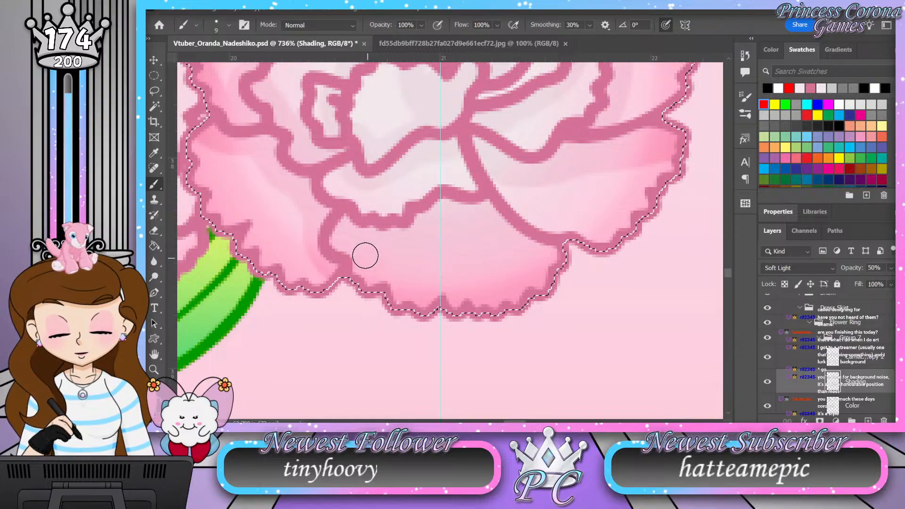
left_click_drag(455, 327, 520, 363)
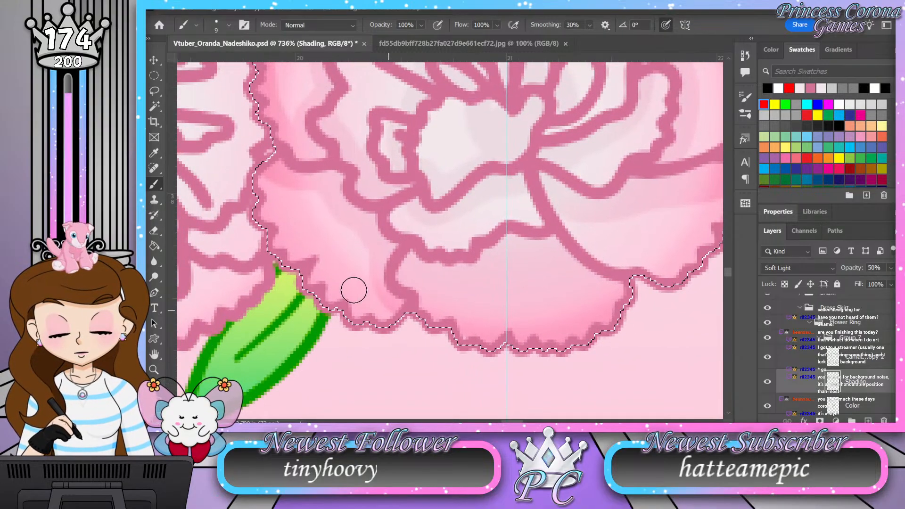
mouse_move(314, 188)
left_mouse_down()
mouse_move(374, 279)
mouse_move(391, 324)
mouse_move(308, 199)
mouse_move(290, 189)
mouse_move(366, 307)
mouse_move(346, 299)
mouse_move(352, 314)
mouse_move(332, 301)
mouse_move(286, 199)
mouse_move(262, 174)
mouse_move(312, 270)
mouse_move(255, 175)
mouse_move(288, 267)
mouse_move(263, 216)
mouse_move(361, 323)
left_mouse_up()
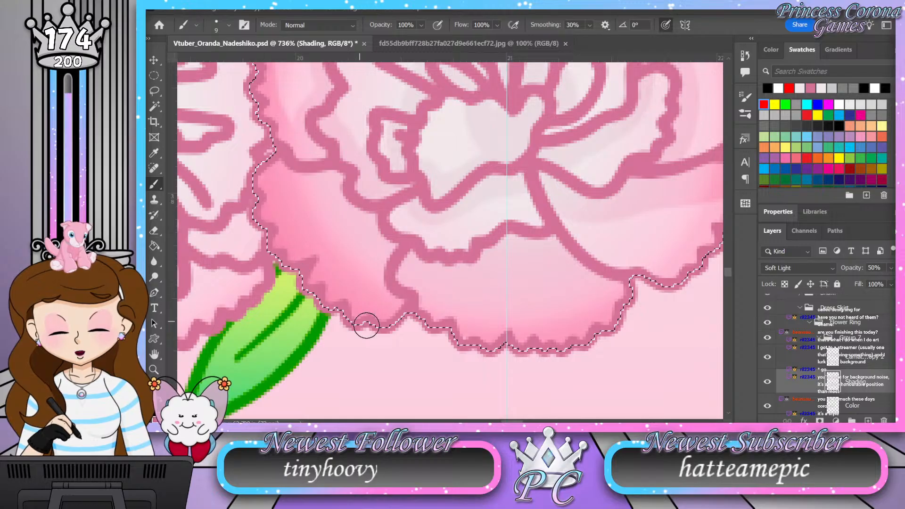
Step: Shade the entire lower-right petal to its edge and compare the flower with the rest of the garland
left_click_drag(607, 334, 437, 333)
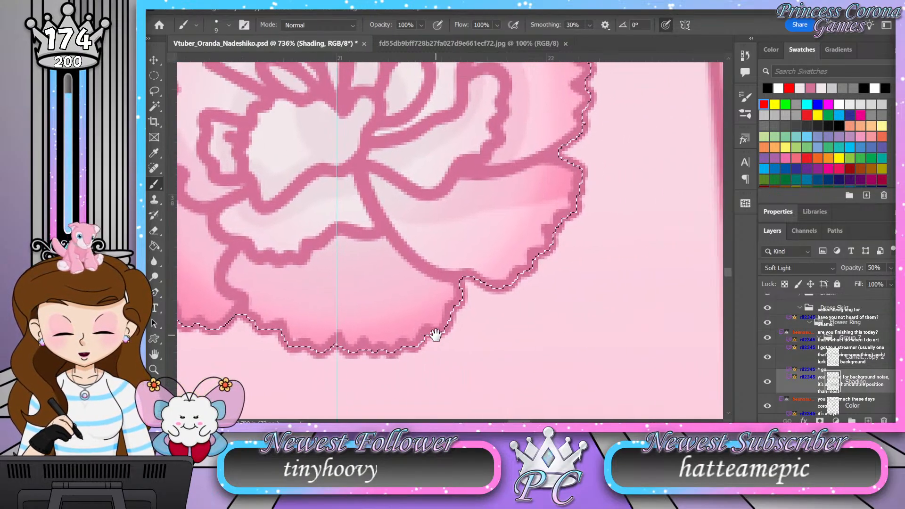
mouse_move(557, 202)
left_mouse_down()
mouse_move(516, 259)
mouse_move(486, 279)
mouse_move(446, 270)
mouse_move(396, 213)
mouse_move(453, 267)
mouse_move(438, 208)
mouse_move(496, 265)
mouse_move(460, 251)
mouse_move(458, 239)
mouse_move(481, 208)
mouse_move(509, 264)
mouse_move(506, 249)
mouse_move(538, 196)
left_mouse_up()
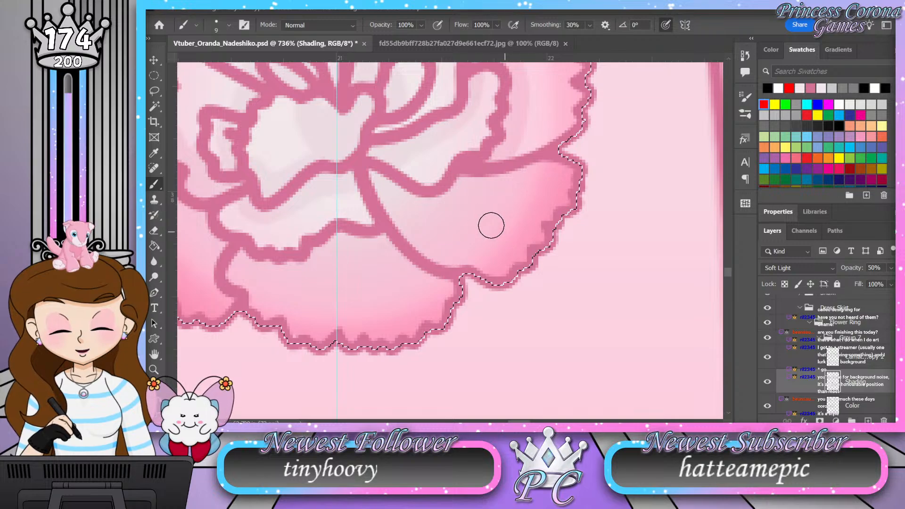
mouse_move(365, 305)
left_mouse_down()
mouse_move(503, 311)
mouse_move(433, 319)
mouse_move(460, 305)
left_mouse_up()
key("z")
left_click_drag(443, 256, 467, 281)
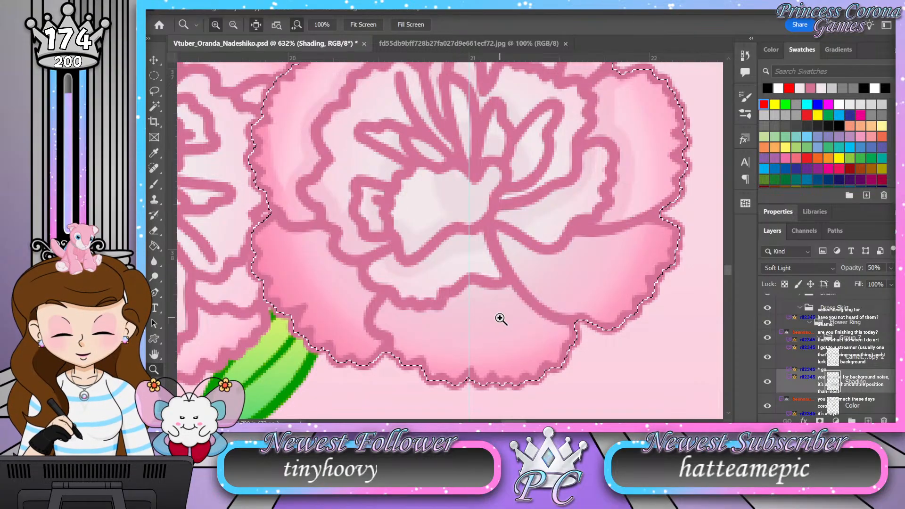
left_click_drag(493, 310, 470, 292)
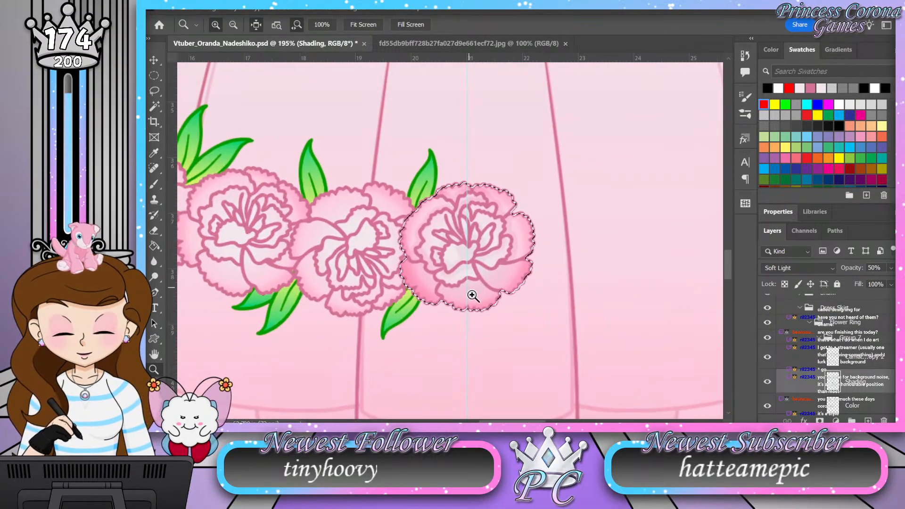
Step: Clean up the shading on the right petals of the rightmost flower with a size 8 eraser
mouse_move(523, 249)
left_mouse_down()
mouse_move(562, 259)
mouse_move(524, 266)
mouse_move(565, 272)
left_mouse_up()
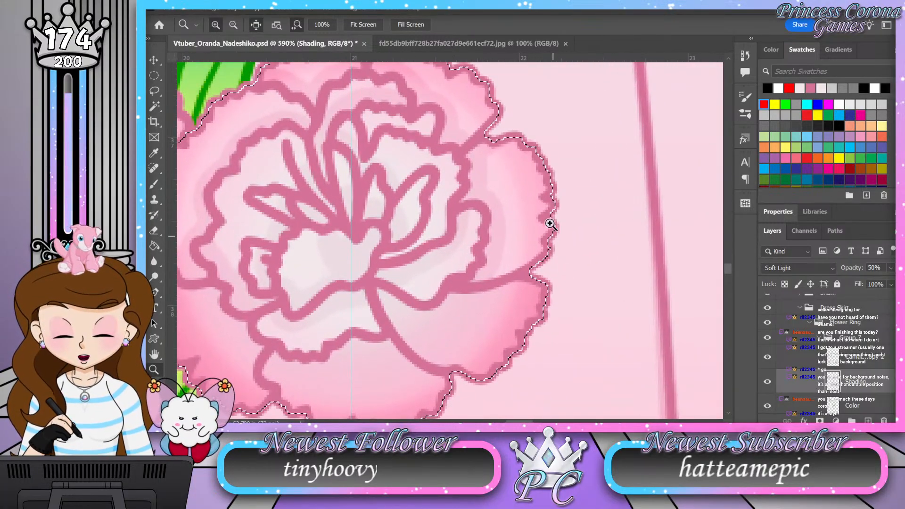
key("e")
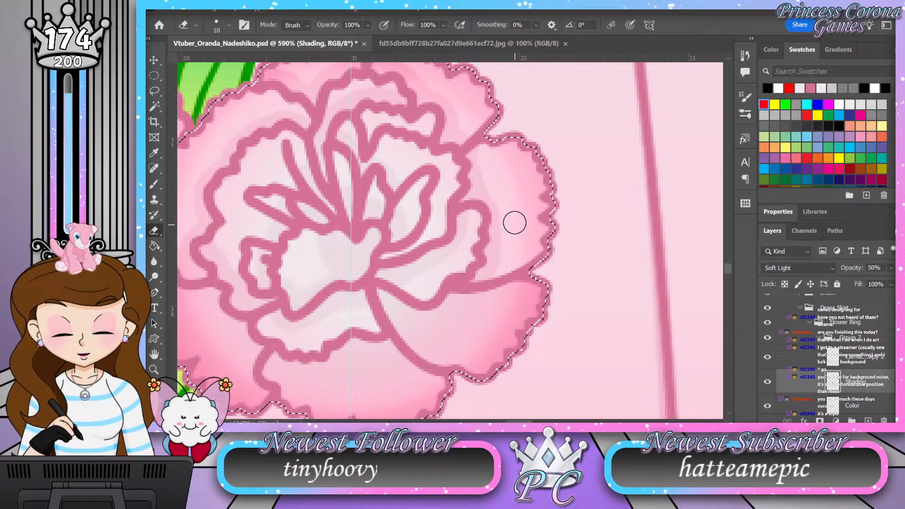
key("bracketleft")
key("bracketleft")
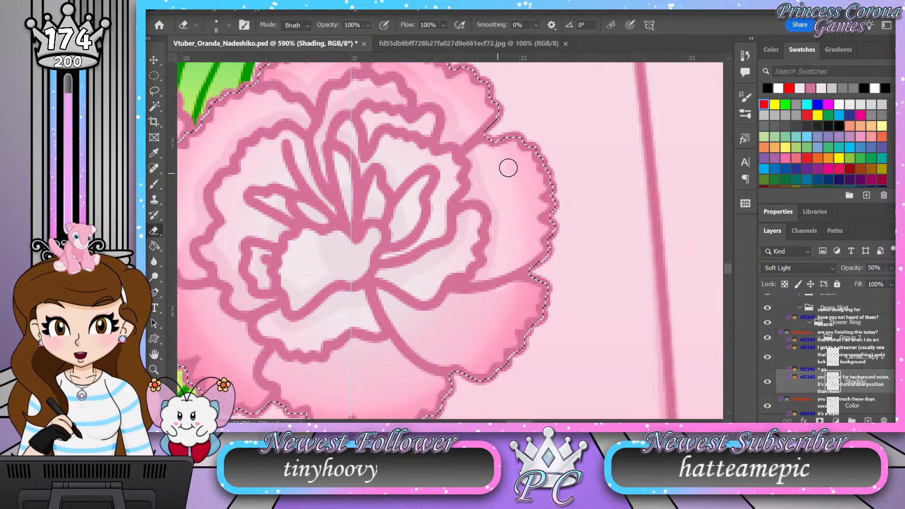
left_click_drag(502, 133, 518, 181)
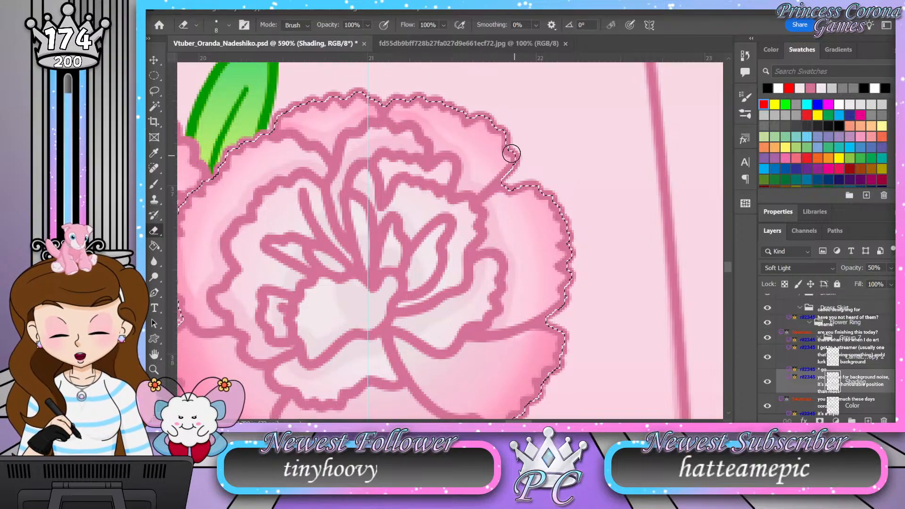
key("z")
left_click_drag(556, 205, 533, 242)
left_click_drag(439, 254, 441, 255)
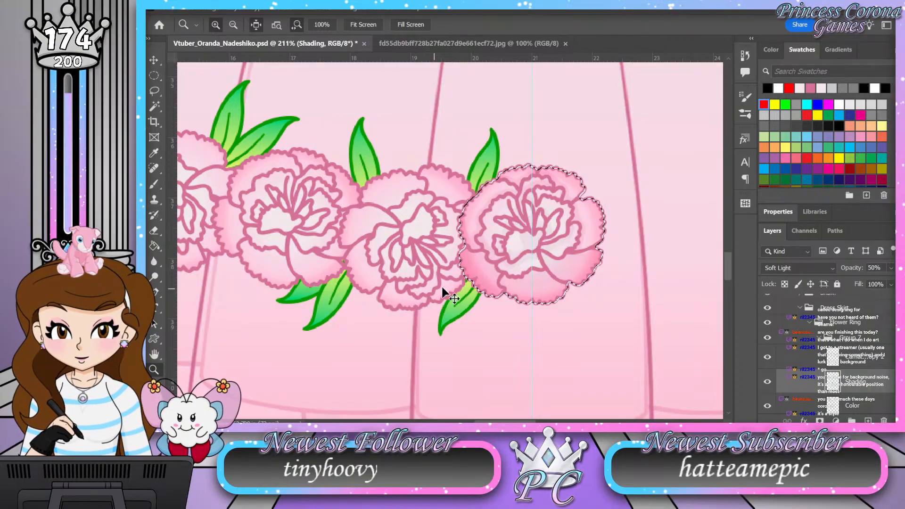
Step: Add a new layer above the Color layer in Group 8 and name it Shading
scroll(815, 330, "down", 1)
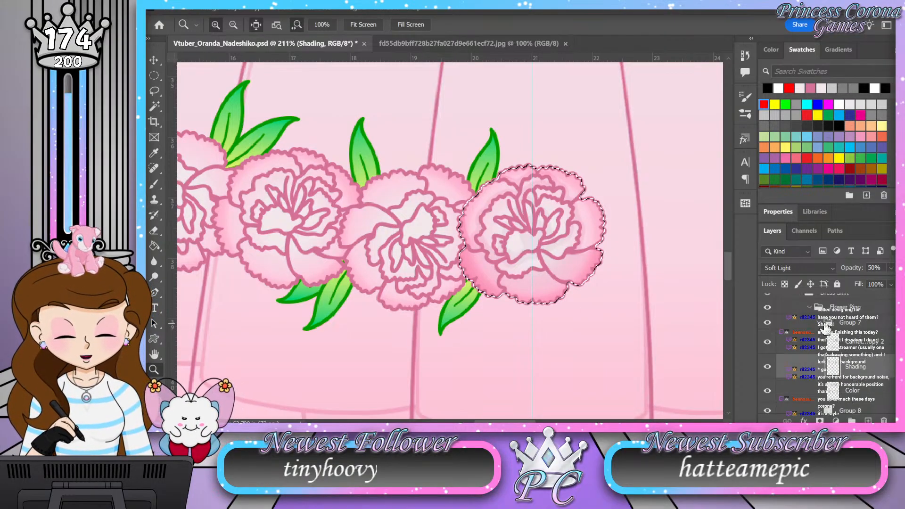
left_click(819, 323)
left_click(820, 337)
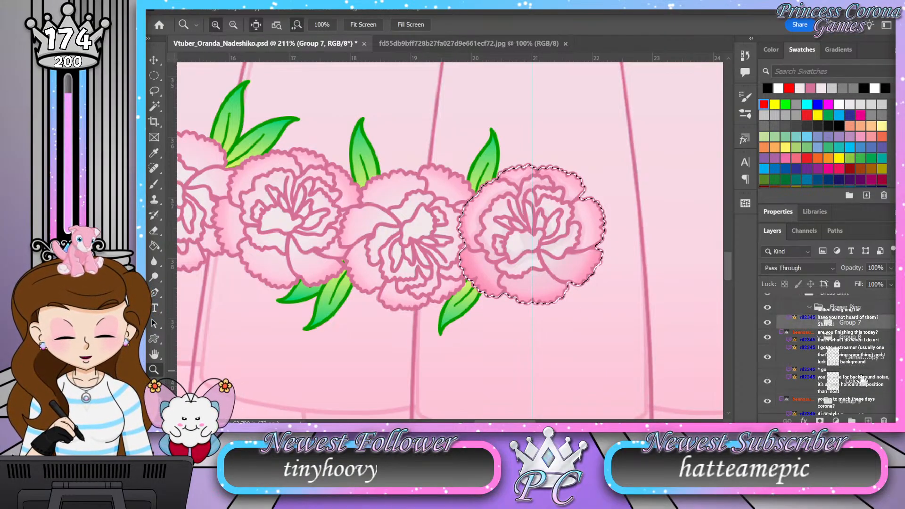
left_click(865, 381)
left_click(868, 420)
double_click(856, 381)
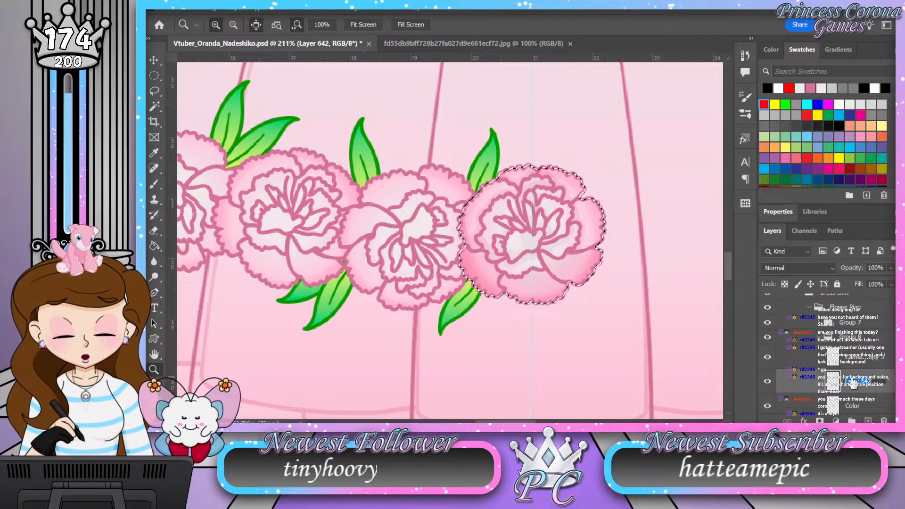
type("Shadin")
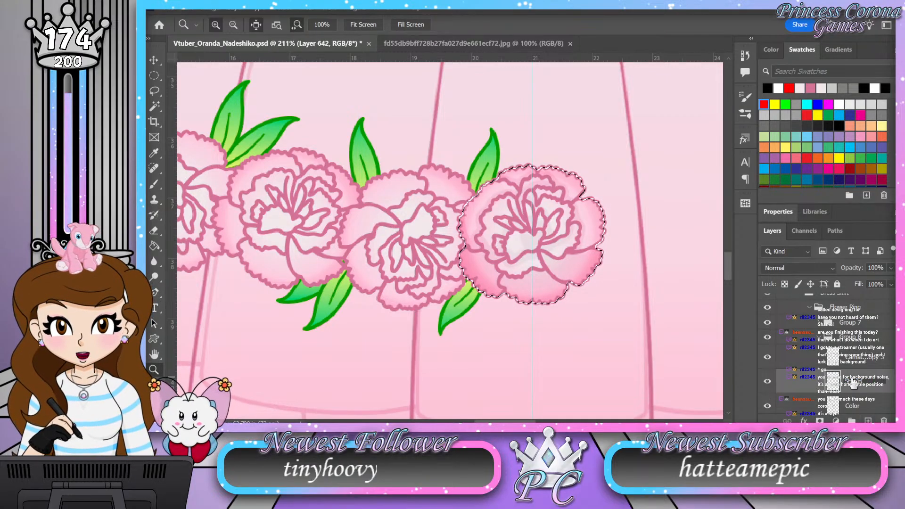
type("g")
key("Return")
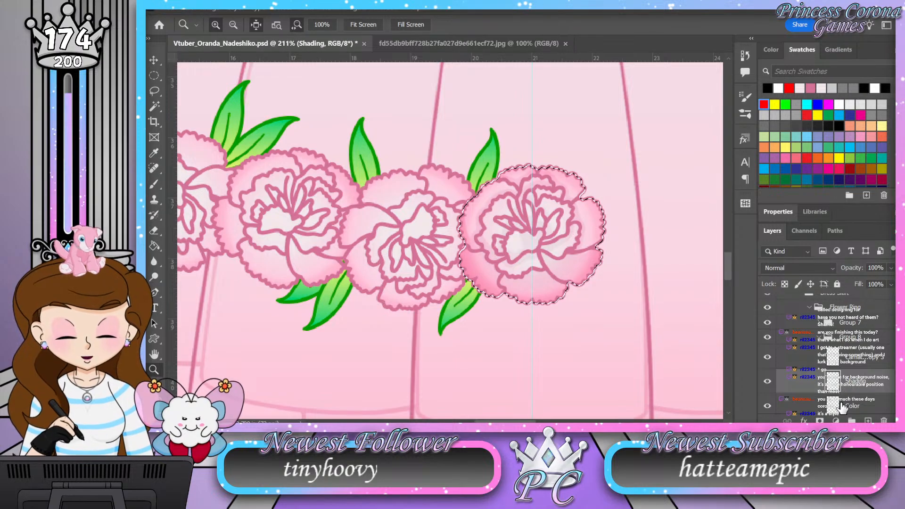
Step: Select the neighboring flower's shape from its Color layer with Group 7 hidden, and set its Shading layer to Soft Light at 50% opacity
left_click(836, 407, "ctrl")
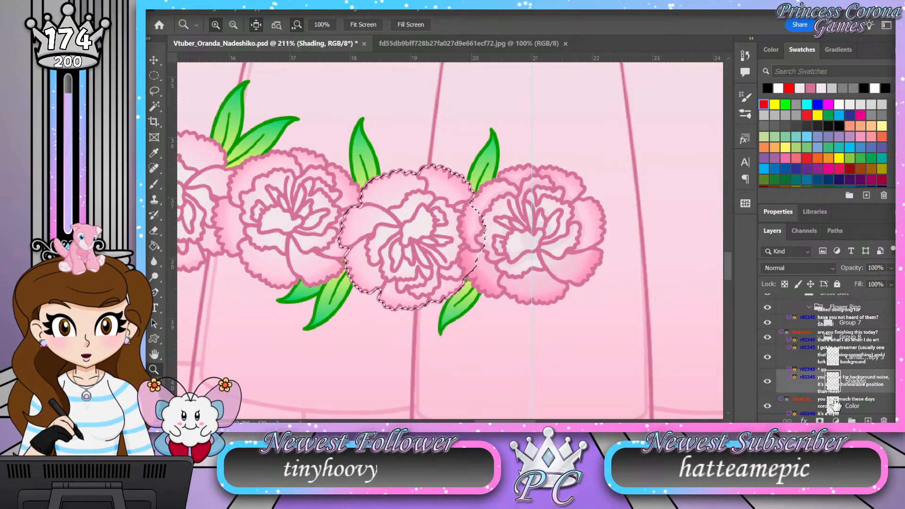
left_click(769, 324)
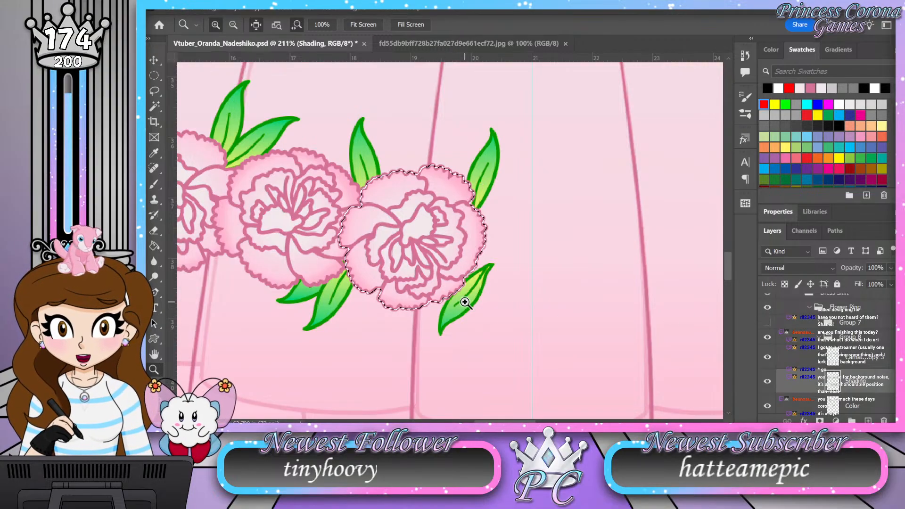
left_click_drag(407, 263, 429, 244)
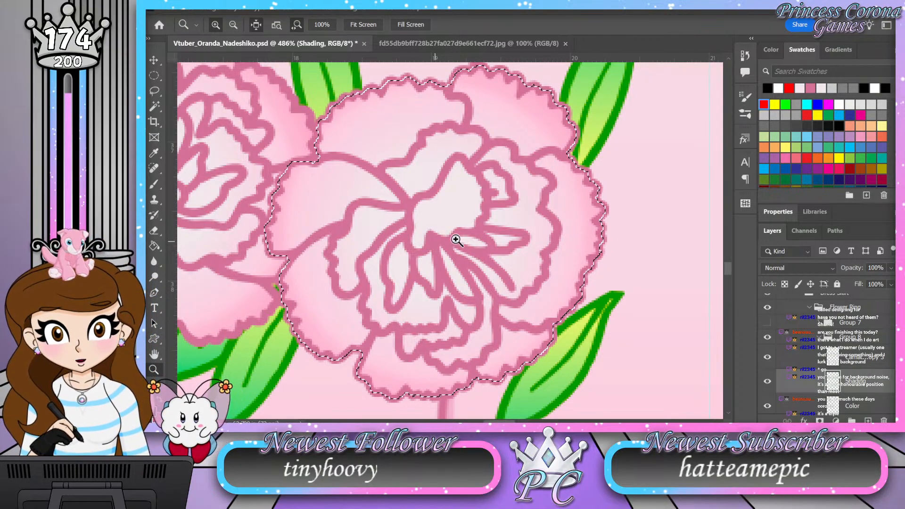
left_click(807, 268)
left_click(804, 264)
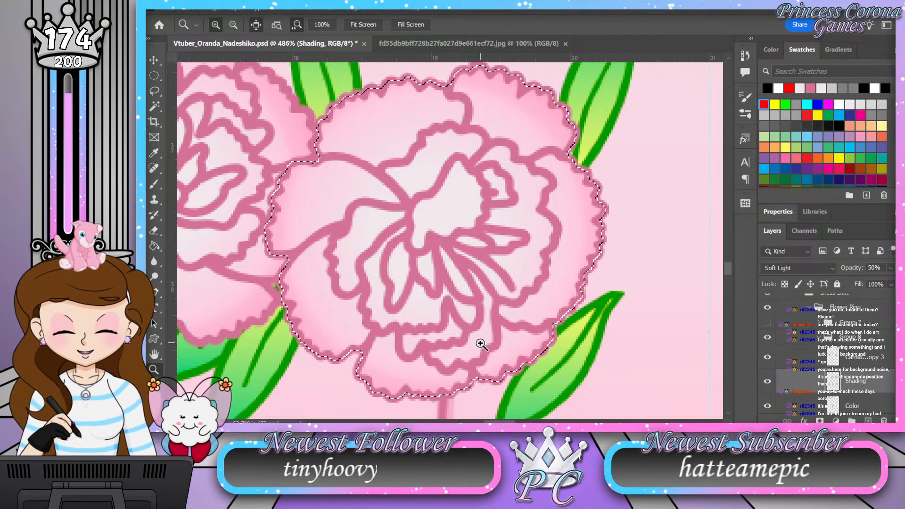
Step: Brush shading over the flower's bottom and lower-right petals, beneath the inner ruffles and out to the scalloped edges
left_click_drag(474, 314, 438, 333)
left_click_drag(435, 372, 453, 367)
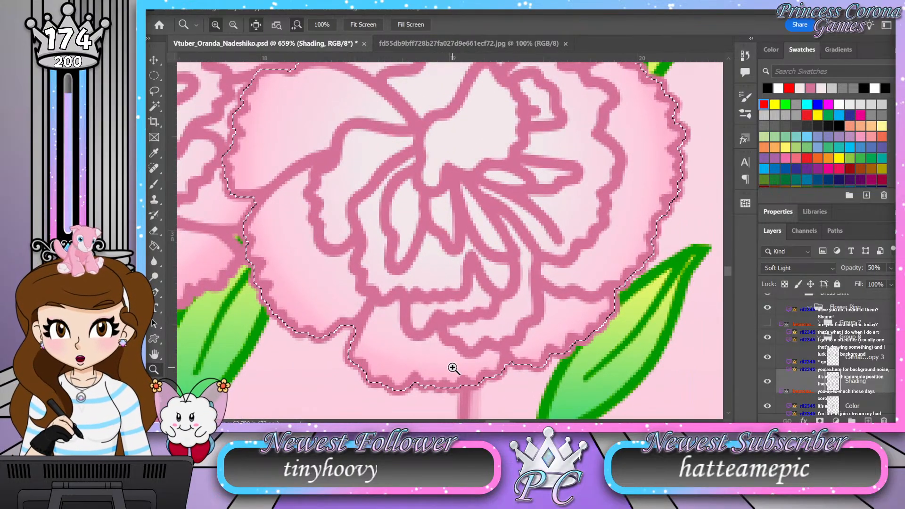
key("b")
mouse_move(616, 304)
left_mouse_down()
mouse_move(590, 311)
mouse_move(546, 297)
mouse_move(541, 325)
mouse_move(520, 351)
left_mouse_up()
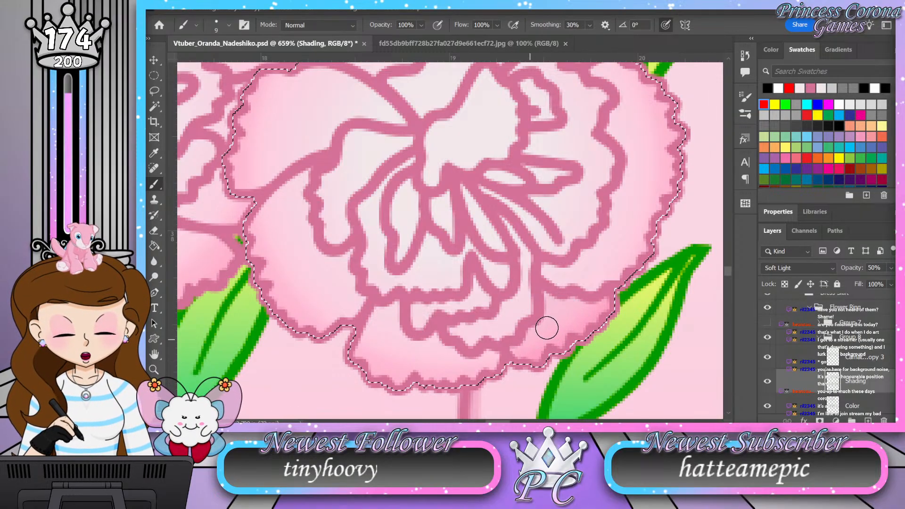
mouse_move(508, 360)
left_mouse_down()
mouse_move(467, 376)
mouse_move(434, 341)
mouse_move(426, 350)
mouse_move(396, 335)
mouse_move(393, 307)
mouse_move(367, 342)
left_mouse_up()
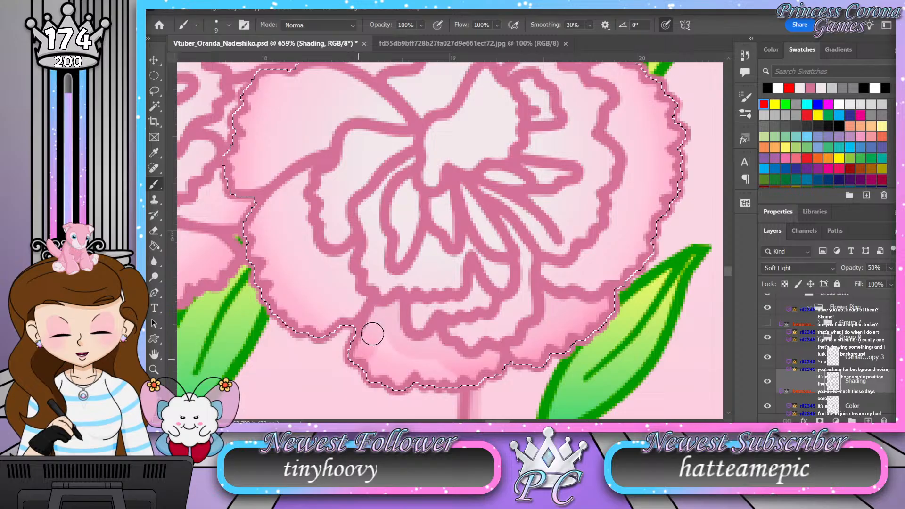
left_click_drag(472, 381, 392, 347)
left_click_drag(476, 369, 425, 362)
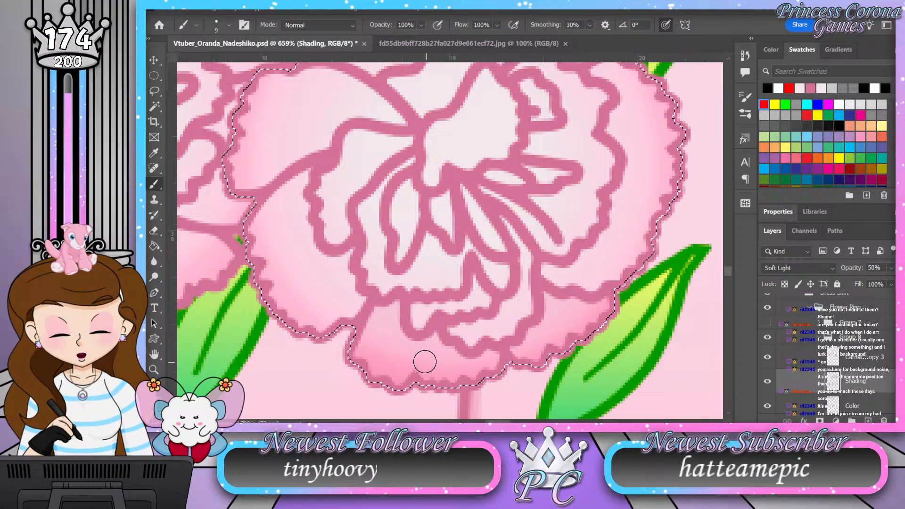
Step: Shade the outer rim of the flower's large right petal along its scalloped edge
mouse_move(506, 220)
left_mouse_down()
mouse_move(524, 256)
mouse_move(524, 291)
mouse_move(492, 325)
mouse_move(455, 333)
mouse_move(471, 343)
mouse_move(516, 329)
mouse_move(529, 309)
mouse_move(525, 317)
mouse_move(525, 259)
mouse_move(521, 300)
mouse_move(489, 324)
mouse_move(459, 332)
mouse_move(477, 328)
mouse_move(490, 302)
mouse_move(480, 300)
mouse_move(476, 284)
mouse_move(459, 305)
mouse_move(420, 310)
mouse_move(416, 328)
mouse_move(432, 311)
mouse_move(420, 330)
left_mouse_up()
left_click_drag(650, 279, 606, 348)
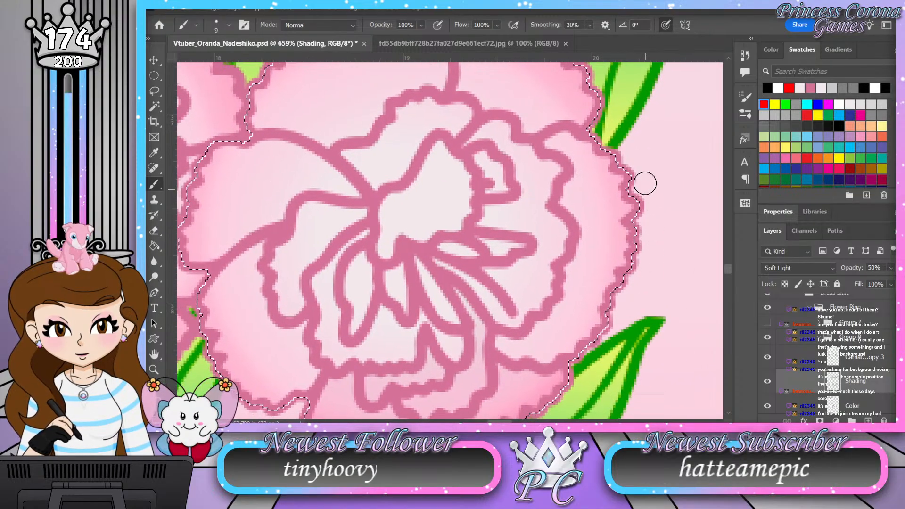
left_click_drag(615, 280, 597, 325)
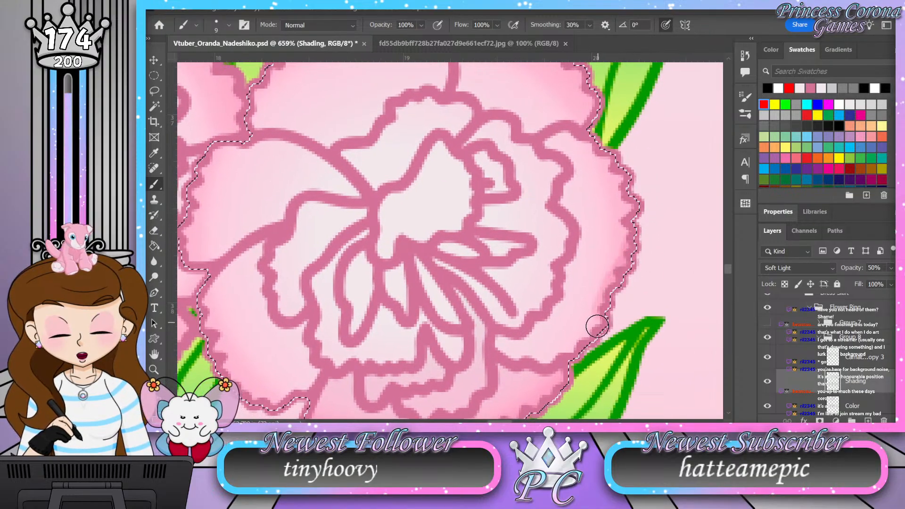
mouse_move(572, 353)
left_mouse_down()
mouse_move(529, 358)
mouse_move(498, 342)
mouse_move(562, 358)
left_mouse_up()
mouse_move(604, 290)
left_mouse_down()
mouse_move(636, 202)
mouse_move(653, 196)
mouse_move(627, 224)
mouse_move(628, 246)
mouse_move(645, 247)
left_mouse_up()
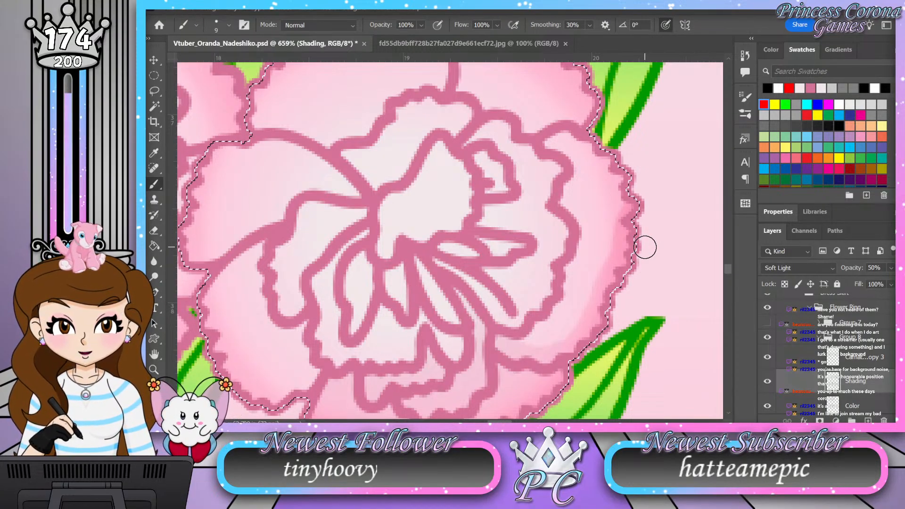
Step: Shade the lower-left petal out to its edge and deepen the shadow beneath the inner ruffles
left_click_drag(410, 265, 475, 196)
mouse_move(260, 236)
left_mouse_down()
mouse_move(273, 238)
mouse_move(285, 283)
mouse_move(319, 322)
mouse_move(374, 306)
mouse_move(396, 311)
left_mouse_up()
mouse_move(330, 169)
left_mouse_down()
mouse_move(335, 246)
mouse_move(349, 259)
mouse_move(371, 256)
mouse_move(374, 290)
mouse_move(437, 311)
left_mouse_up()
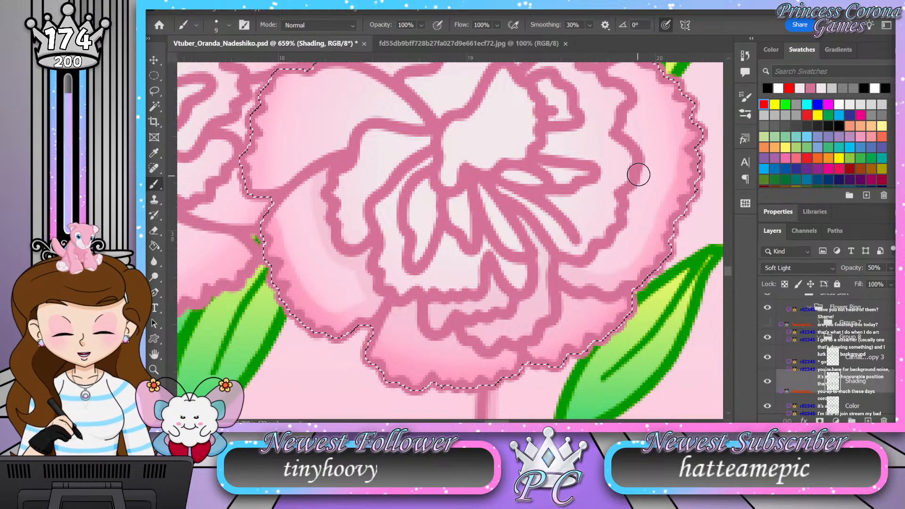
left_click_drag(618, 196, 639, 235)
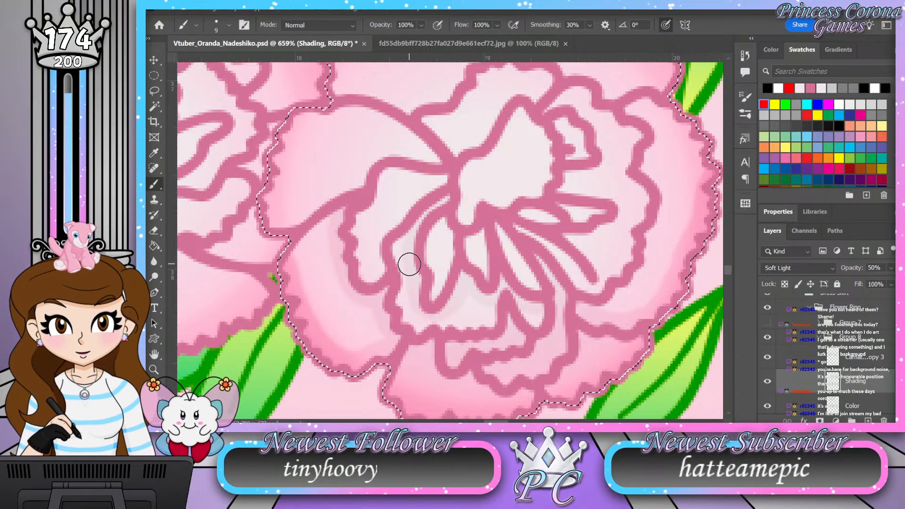
mouse_move(376, 304)
left_mouse_down()
mouse_move(382, 348)
mouse_move(347, 301)
mouse_move(331, 219)
mouse_move(322, 247)
mouse_move(354, 340)
mouse_move(342, 334)
mouse_move(317, 237)
mouse_move(315, 272)
mouse_move(371, 340)
mouse_move(361, 349)
mouse_move(330, 329)
mouse_move(310, 239)
mouse_move(299, 254)
mouse_move(314, 313)
mouse_move(354, 363)
mouse_move(301, 295)
mouse_move(353, 343)
mouse_move(381, 331)
mouse_move(335, 257)
left_mouse_up()
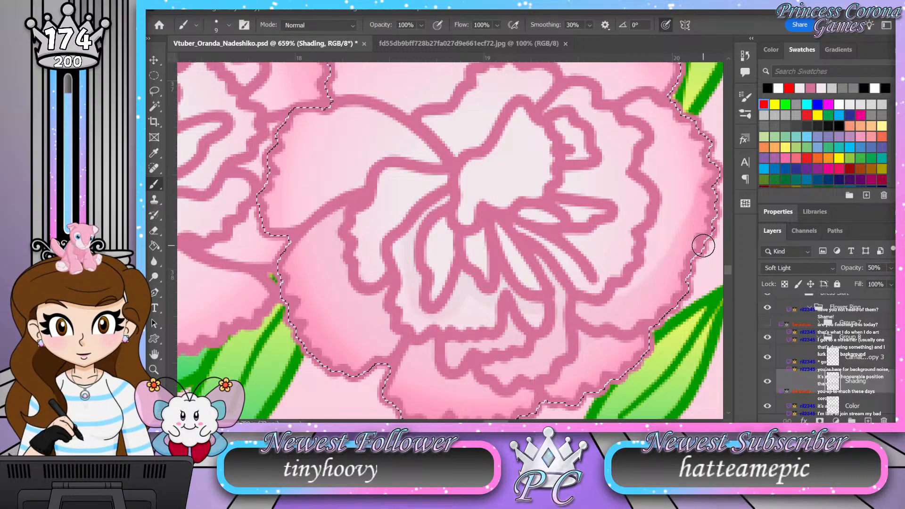
Step: Shade the small curl beside the flower's center, the base of the central petal and the narrow folds beneath it
mouse_move(565, 292)
left_mouse_down()
mouse_move(495, 339)
mouse_move(522, 292)
left_mouse_up()
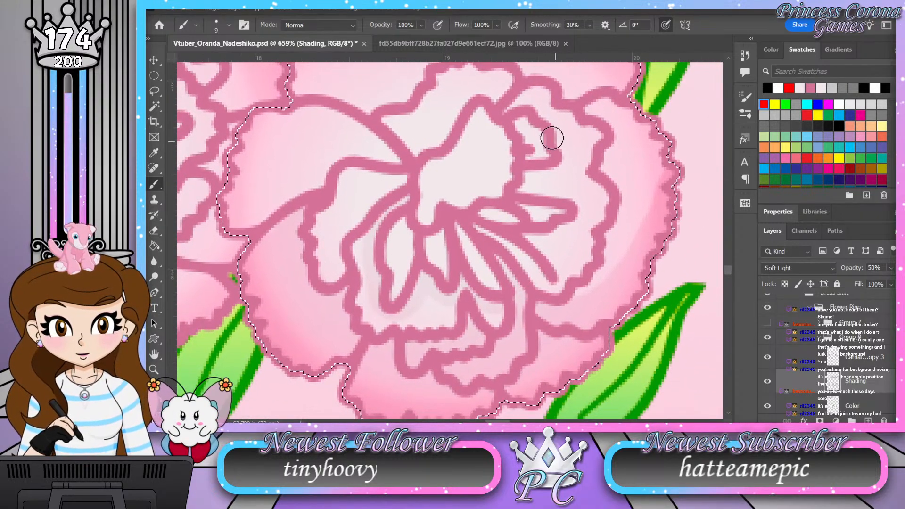
mouse_move(521, 121)
left_mouse_down()
mouse_move(531, 148)
mouse_move(537, 137)
mouse_move(527, 187)
mouse_move(539, 167)
left_mouse_up()
left_click_drag(525, 200, 528, 215)
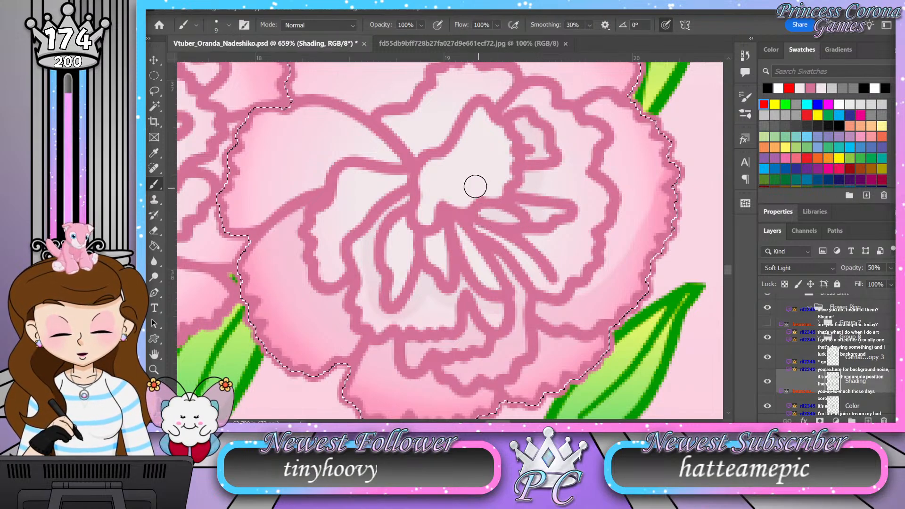
mouse_move(443, 166)
left_mouse_down()
mouse_move(460, 176)
mouse_move(463, 206)
left_mouse_up()
mouse_move(435, 166)
left_mouse_down()
mouse_move(449, 202)
mouse_move(428, 196)
mouse_move(429, 184)
left_mouse_up()
mouse_move(372, 172)
left_mouse_down()
mouse_move(368, 203)
mouse_move(387, 179)
mouse_move(411, 178)
mouse_move(381, 184)
mouse_move(412, 190)
left_mouse_up()
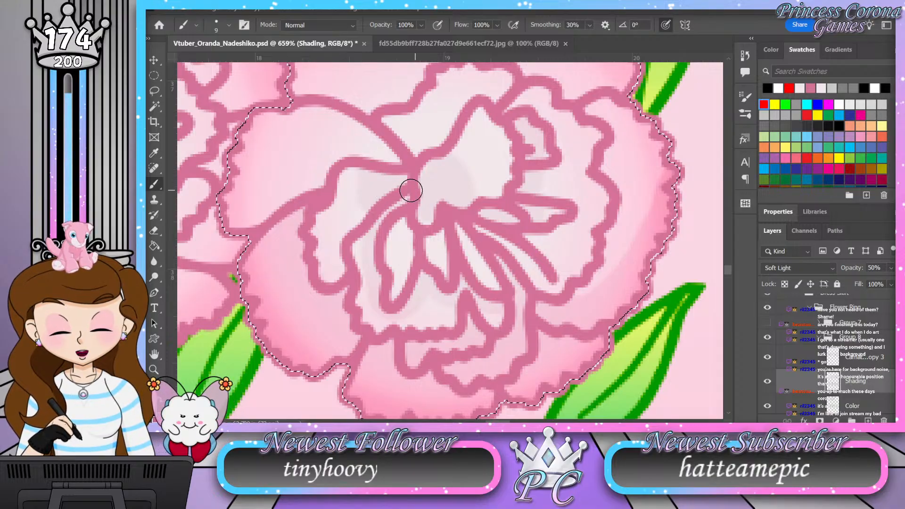
mouse_move(397, 233)
left_mouse_down()
mouse_move(415, 237)
mouse_move(416, 228)
mouse_move(445, 236)
left_mouse_up()
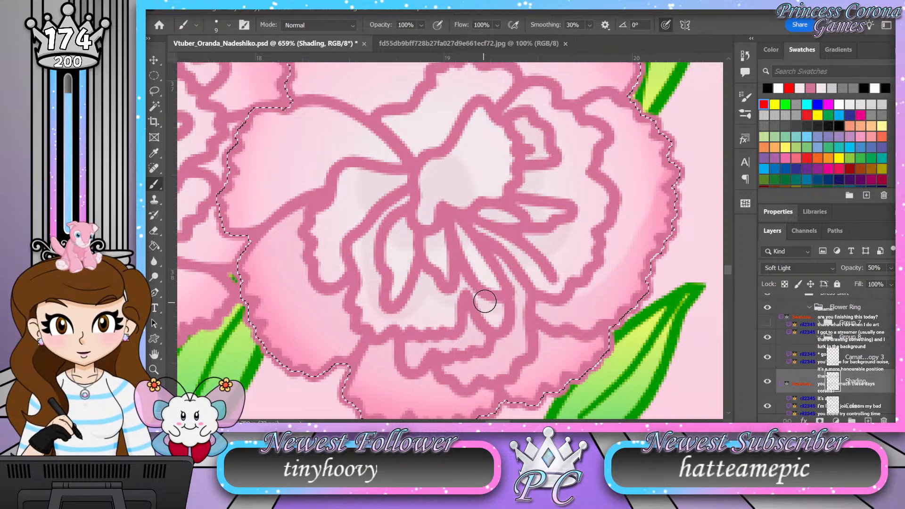
left_click_drag(459, 255, 487, 285)
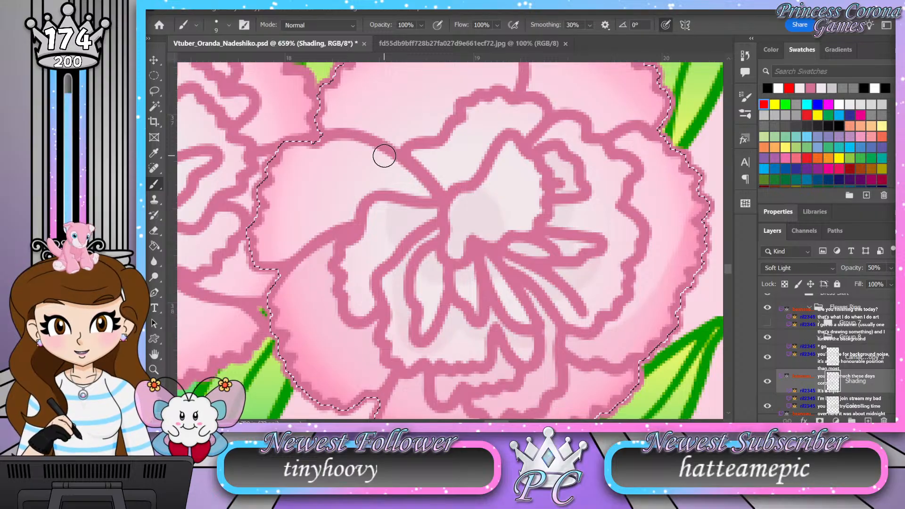
Step: Add shadows behind the central petal and along the bases of the flower's upper petals
mouse_move(397, 161)
left_mouse_down()
mouse_move(375, 192)
mouse_move(390, 177)
mouse_move(431, 194)
left_mouse_up()
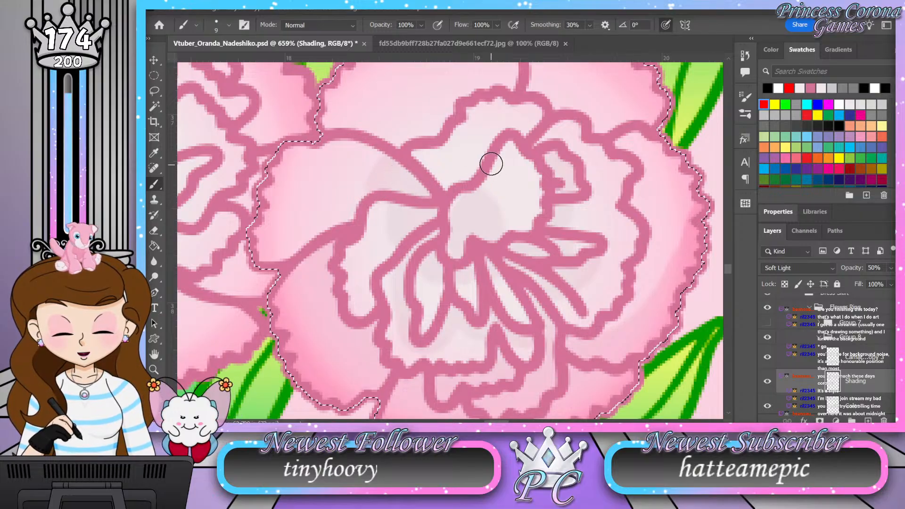
mouse_move(490, 157)
left_mouse_down()
mouse_move(436, 176)
mouse_move(475, 169)
mouse_move(449, 182)
mouse_move(478, 167)
mouse_move(459, 178)
mouse_move(475, 162)
mouse_move(454, 176)
left_mouse_up()
left_click_drag(587, 134, 596, 212)
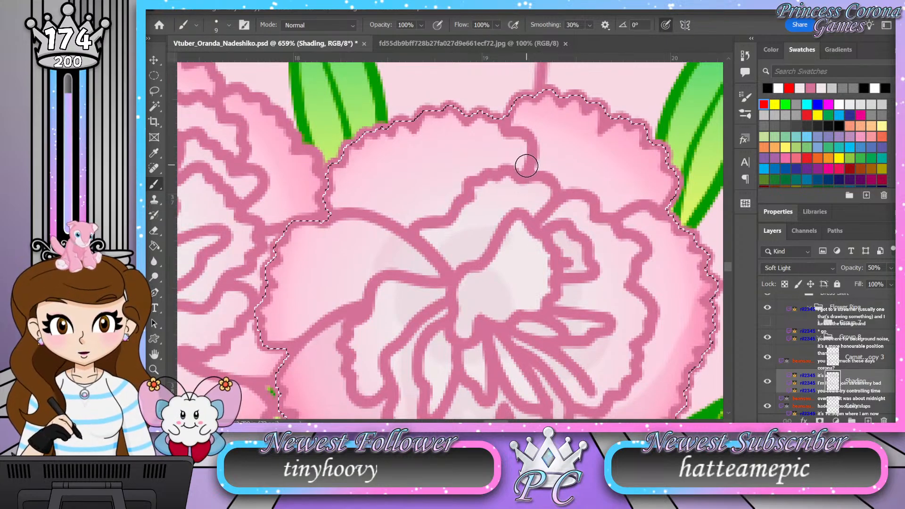
mouse_move(502, 162)
left_mouse_down()
mouse_move(468, 175)
mouse_move(446, 209)
mouse_move(406, 223)
mouse_move(460, 224)
mouse_move(326, 208)
left_mouse_up()
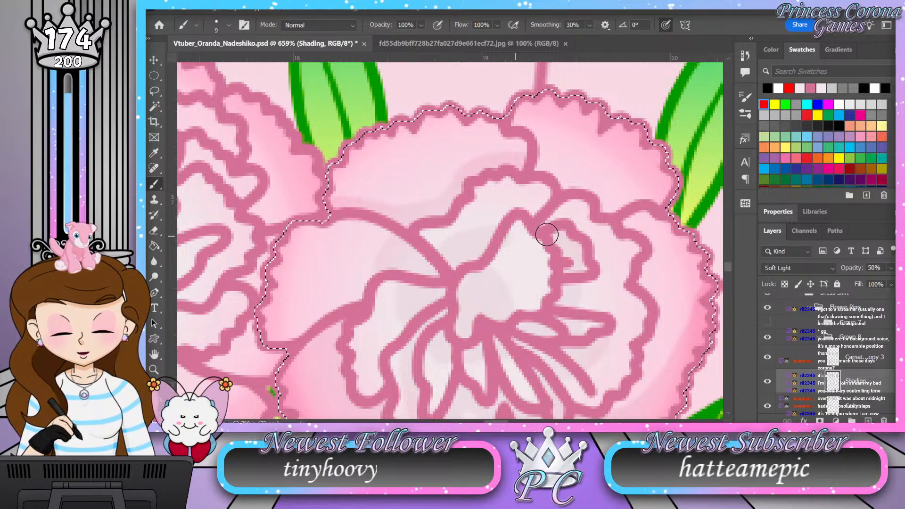
mouse_move(666, 204)
left_mouse_down()
mouse_move(606, 210)
mouse_move(538, 162)
mouse_move(542, 197)
left_mouse_up()
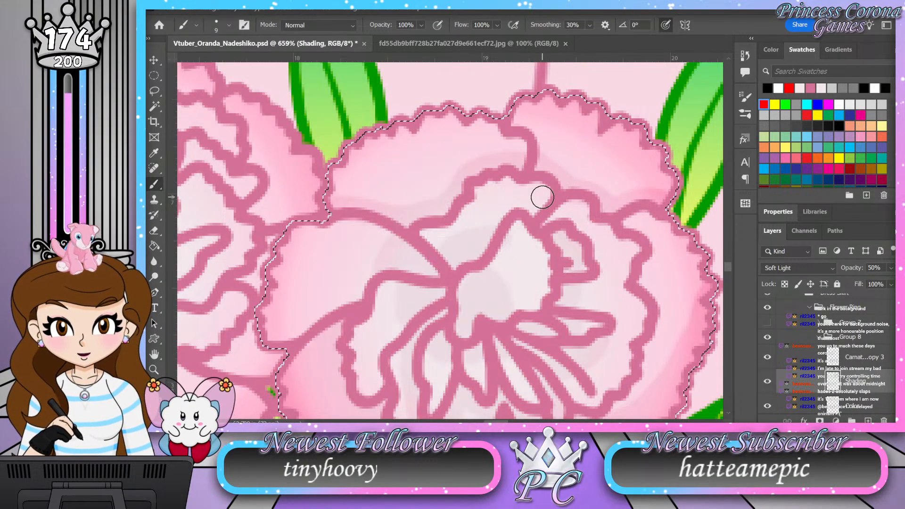
Step: Shade the flower's left petal where it meets the inner ruffle, and darken the folds inside that ruffle
key("z")
left_click_drag(429, 149, 386, 135)
left_click_drag(440, 196, 451, 218)
left_click_drag(478, 255, 487, 271)
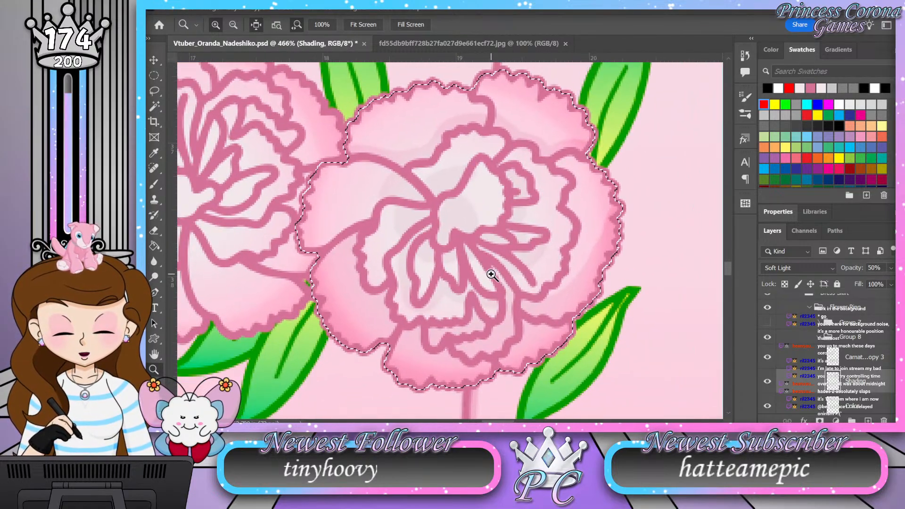
left_click_drag(354, 238, 410, 226)
key("b")
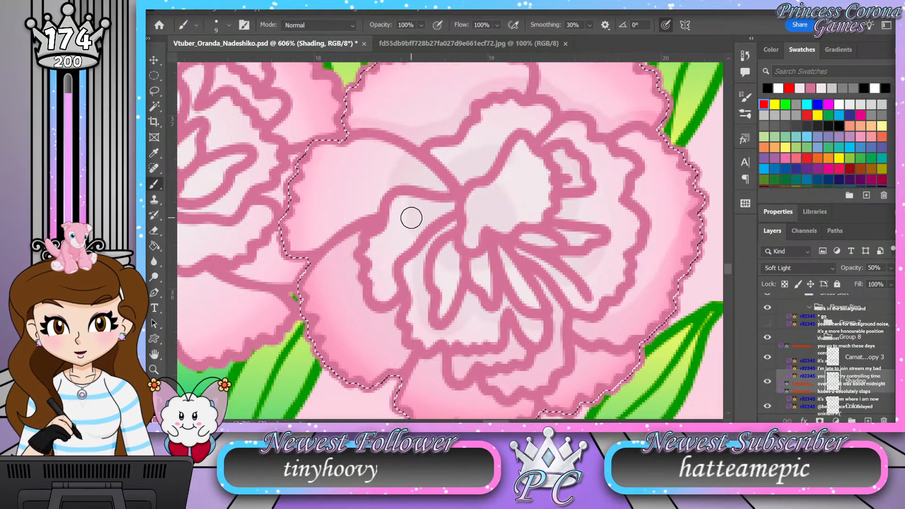
left_click_drag(381, 198, 372, 213)
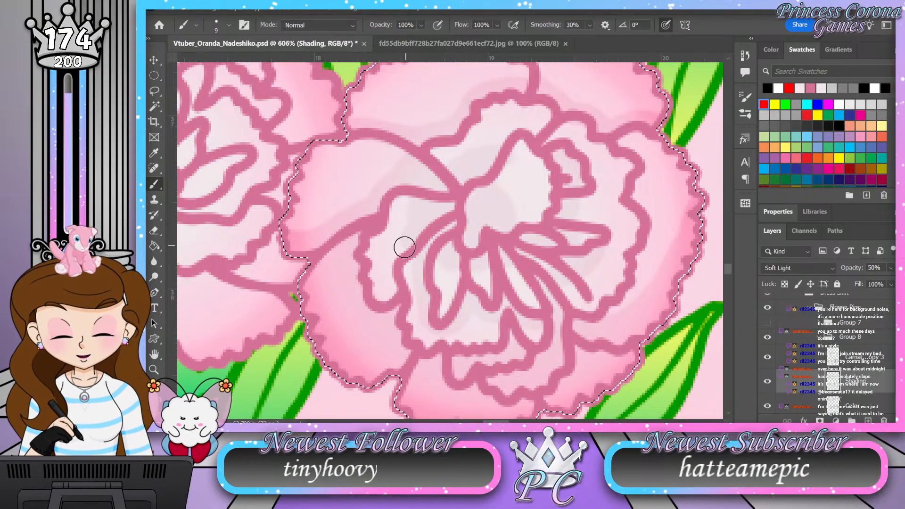
left_click_drag(379, 300, 388, 295)
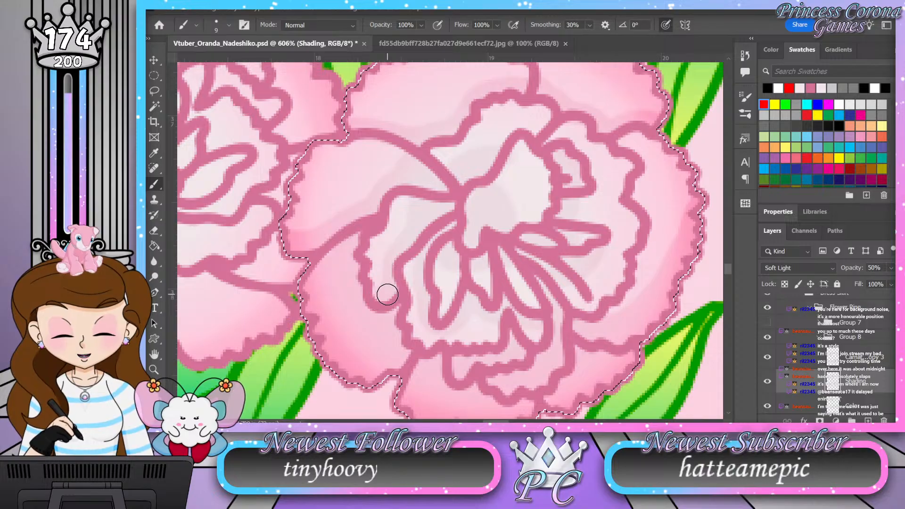
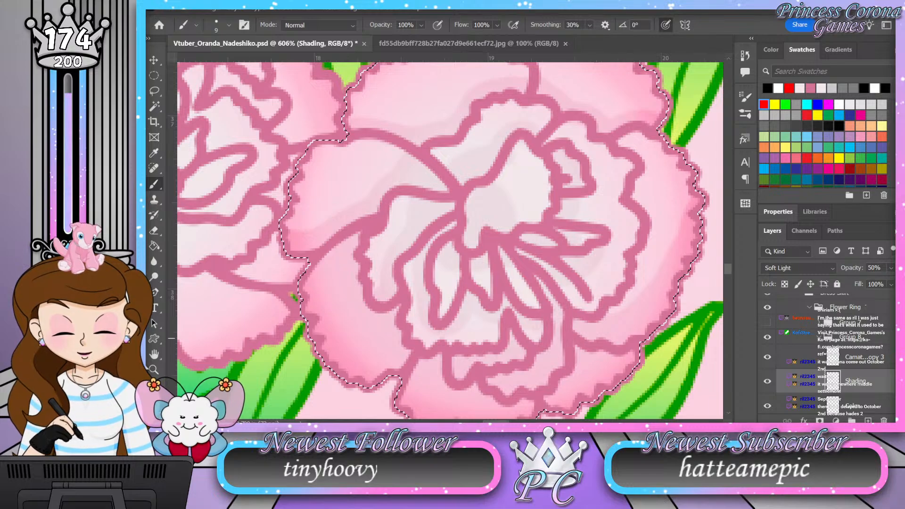
Step: Add a new layer named Shading beneath the carnation line art inside Group 9
key("z")
left_click_drag(426, 226, 410, 227)
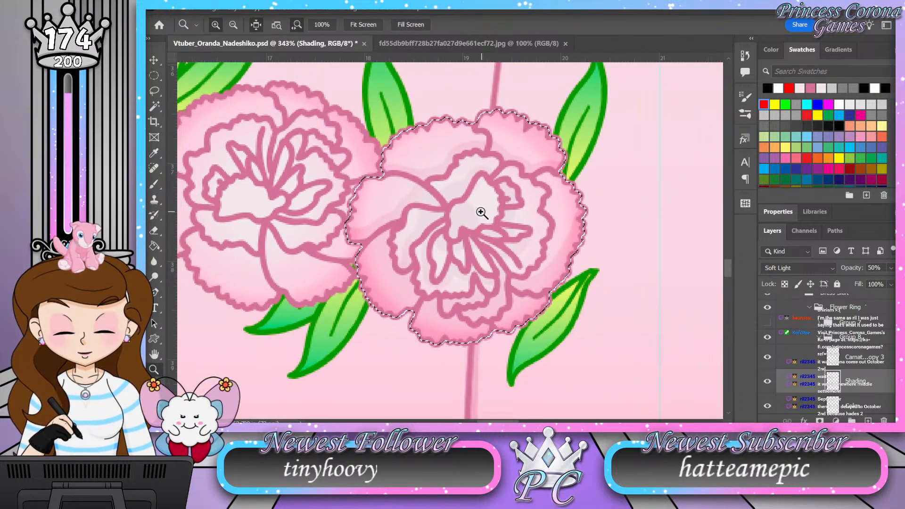
left_click_drag(470, 214, 494, 208)
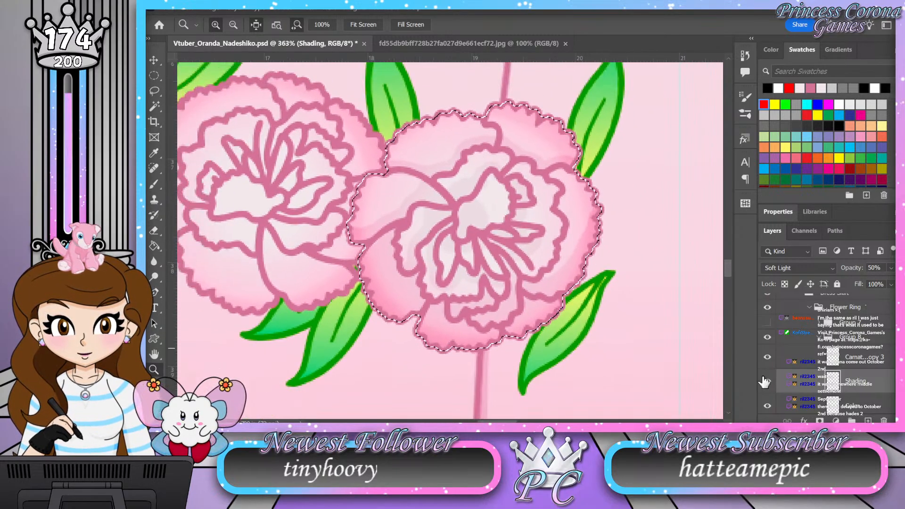
left_click(818, 340)
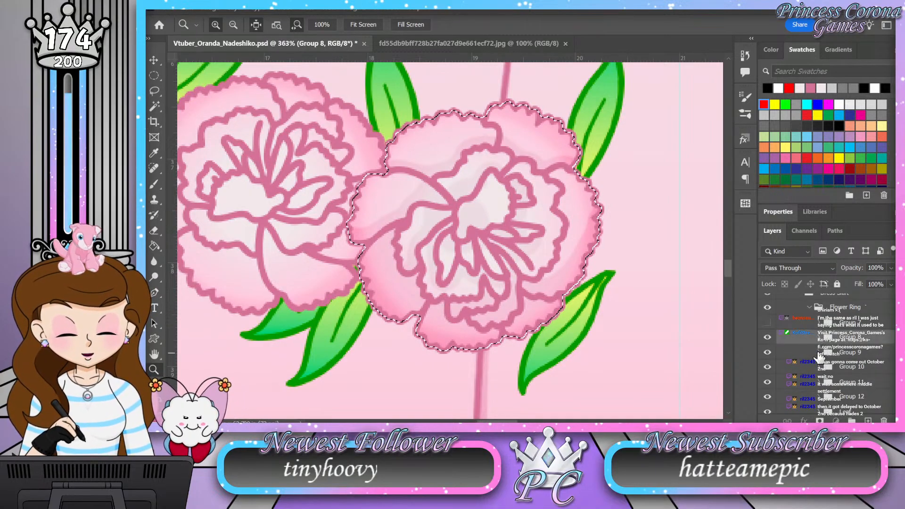
left_click(867, 397)
double_click(859, 395)
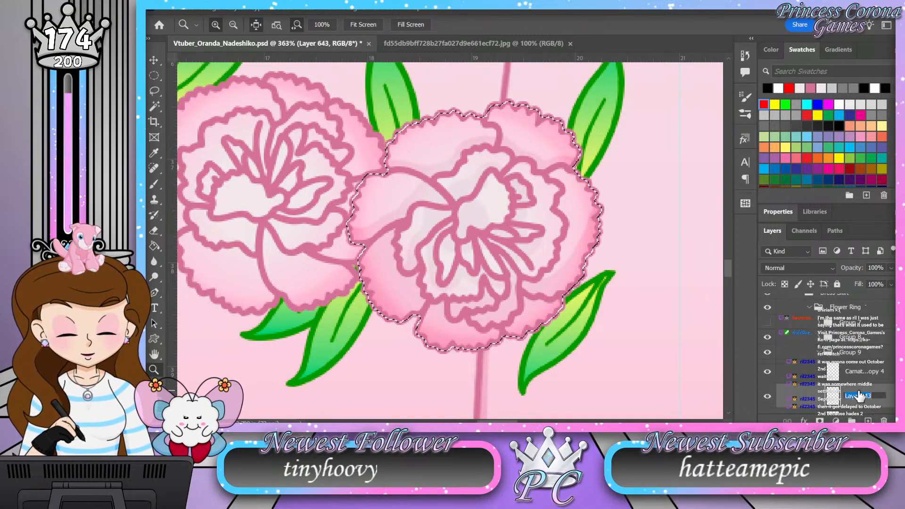
type("Shading")
key("Return")
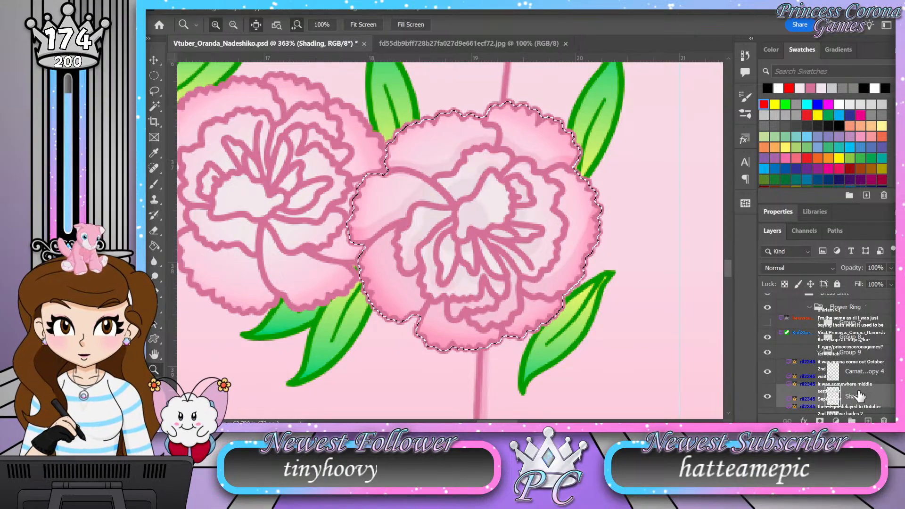
Step: Set the new Shading layer's blend mode to Soft Light and its opacity to 50%
left_click(810, 266)
left_click(793, 262)
left_click_drag(885, 268, 859, 269)
type("50")
key("Return")
Step: Load the Group 9 flower's Color layer as a selection and hide the Group 8 flower
scroll(833, 372, "down", 1)
left_click(833, 395, "ctrl")
left_click(768, 307)
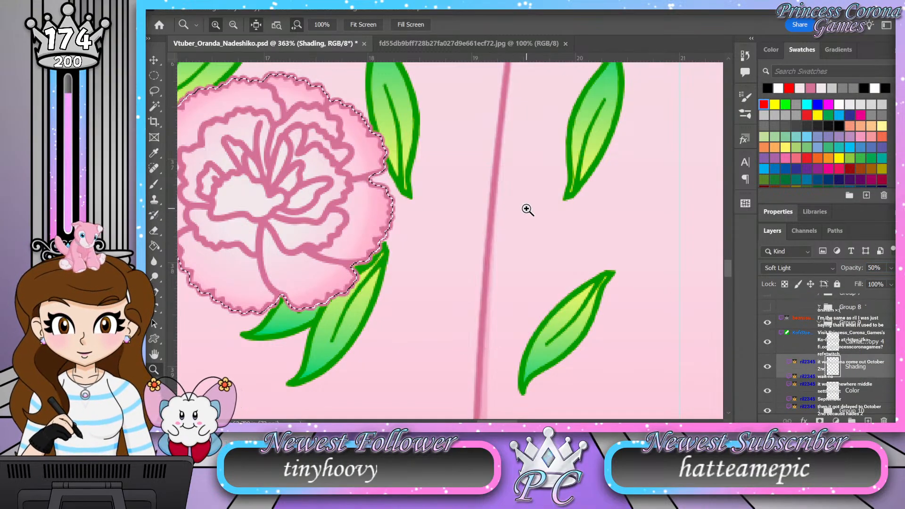
Step: Brush shading over the Group 9 flower's lower-left petal, from beneath the inner ruffle out to its scalloped edge
left_click_drag(527, 208, 363, 196)
left_click_drag(308, 189, 424, 188)
mouse_move(262, 138)
left_mouse_down()
mouse_move(287, 146)
mouse_move(273, 151)
left_mouse_up()
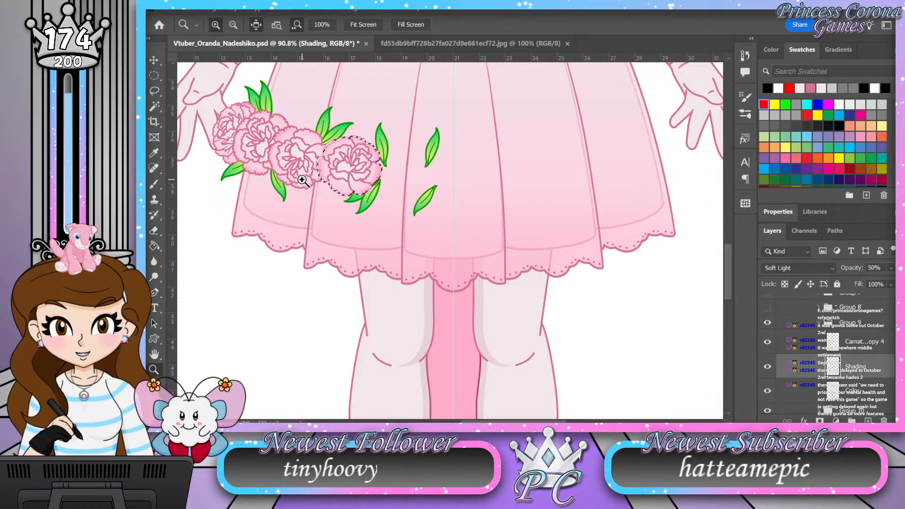
left_click_drag(327, 162, 428, 132)
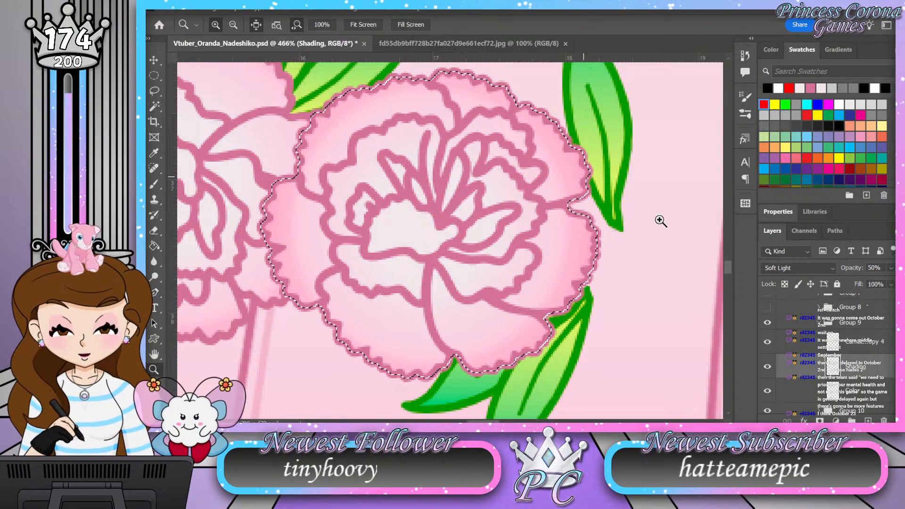
left_click_drag(398, 358, 429, 355)
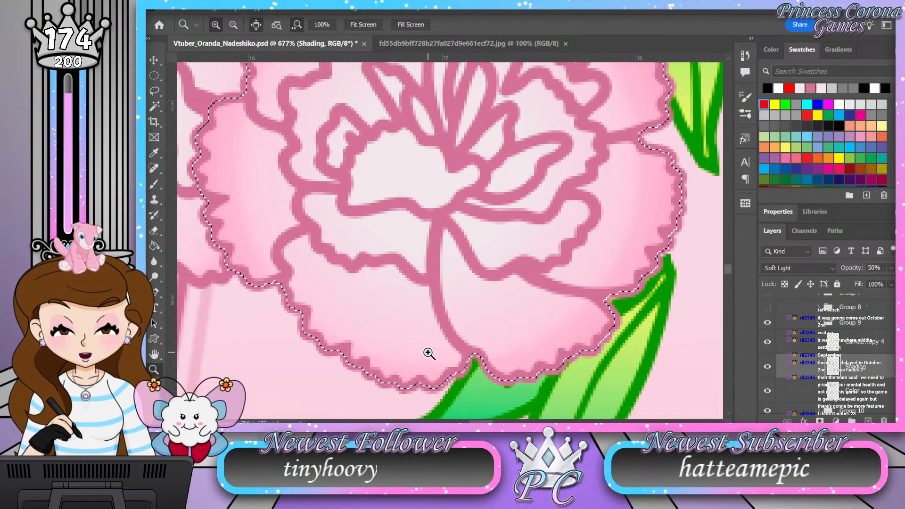
key("b")
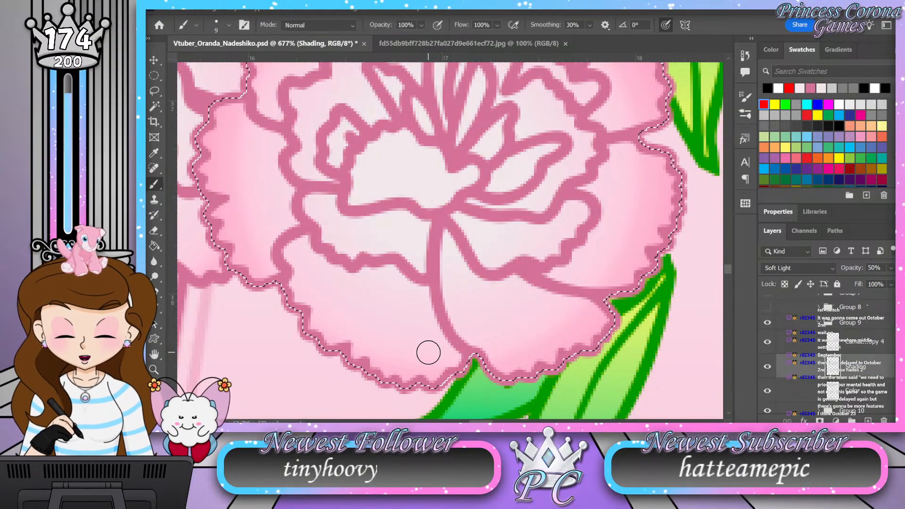
mouse_move(305, 244)
left_mouse_down()
mouse_move(351, 279)
mouse_move(400, 276)
mouse_move(421, 291)
mouse_move(433, 329)
mouse_move(464, 370)
mouse_move(426, 347)
mouse_move(392, 286)
mouse_move(431, 360)
mouse_move(429, 384)
mouse_move(379, 287)
mouse_move(374, 298)
mouse_move(346, 294)
mouse_move(288, 246)
mouse_move(299, 280)
left_mouse_up()
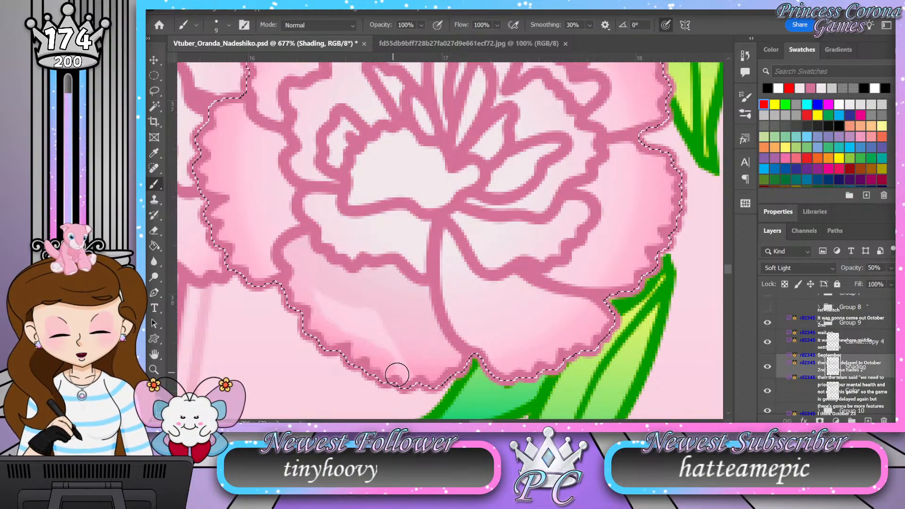
mouse_move(440, 376)
left_mouse_down()
mouse_move(392, 357)
mouse_move(360, 295)
mouse_move(387, 360)
mouse_move(344, 293)
mouse_move(344, 342)
left_mouse_up()
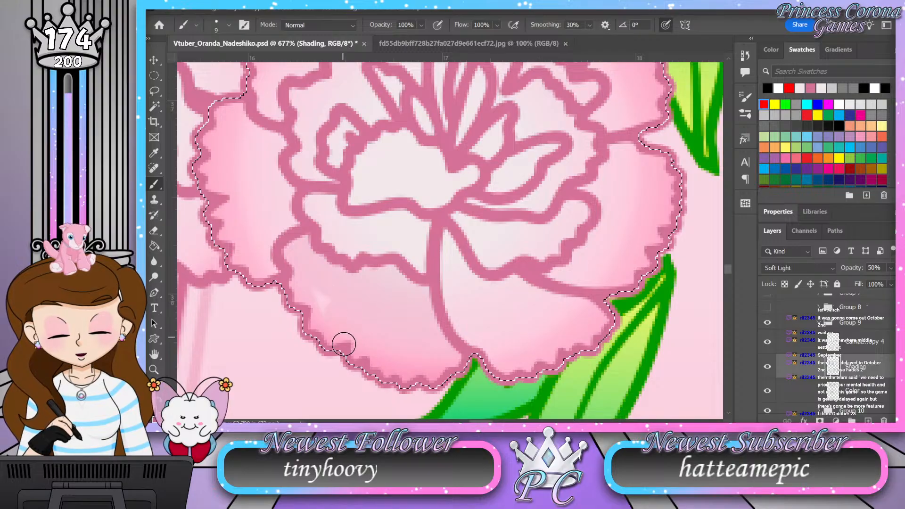
left_click_drag(316, 269, 440, 357)
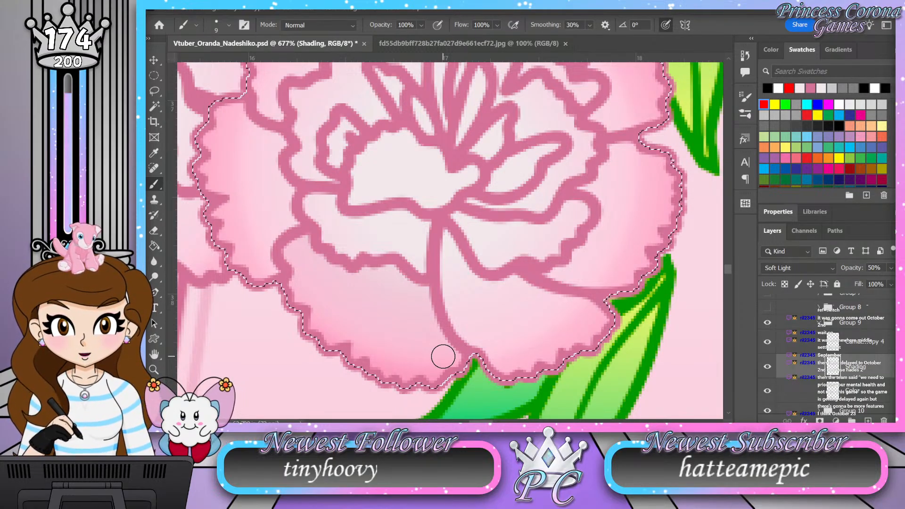
Step: Shade the flower's lower-right petal and the right petal where it emerges from behind the inner ruffle
mouse_move(444, 235)
left_mouse_down()
mouse_move(483, 286)
mouse_move(520, 284)
mouse_move(594, 307)
mouse_move(613, 332)
left_mouse_up()
mouse_move(448, 251)
left_mouse_down()
mouse_move(465, 284)
mouse_move(591, 309)
mouse_move(609, 330)
mouse_move(580, 314)
mouse_move(596, 355)
mouse_move(537, 306)
mouse_move(552, 358)
mouse_move(544, 362)
mouse_move(510, 296)
mouse_move(538, 376)
mouse_move(480, 308)
mouse_move(513, 384)
mouse_move(453, 284)
mouse_move(466, 326)
mouse_move(445, 272)
mouse_move(474, 338)
mouse_move(457, 314)
mouse_move(598, 321)
mouse_move(552, 353)
mouse_move(507, 368)
mouse_move(548, 364)
mouse_move(501, 376)
mouse_move(583, 351)
mouse_move(502, 307)
left_mouse_up()
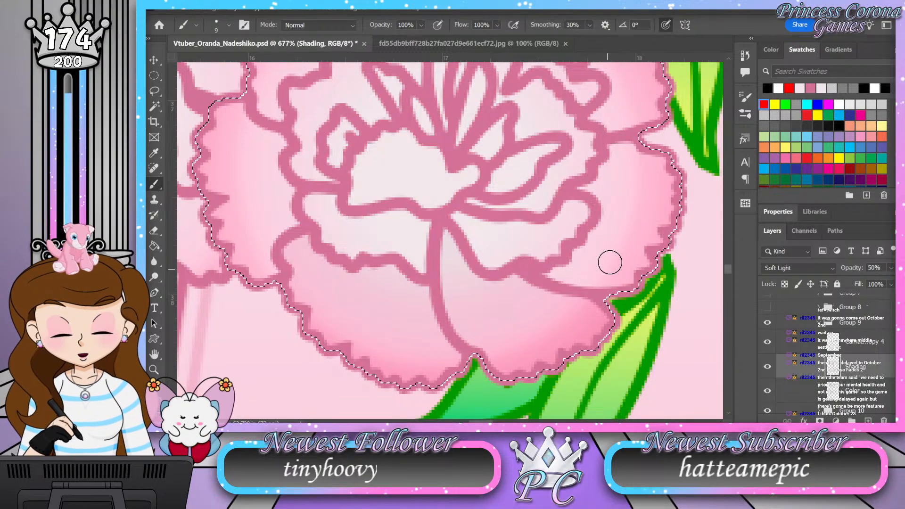
left_click_drag(647, 223, 617, 258)
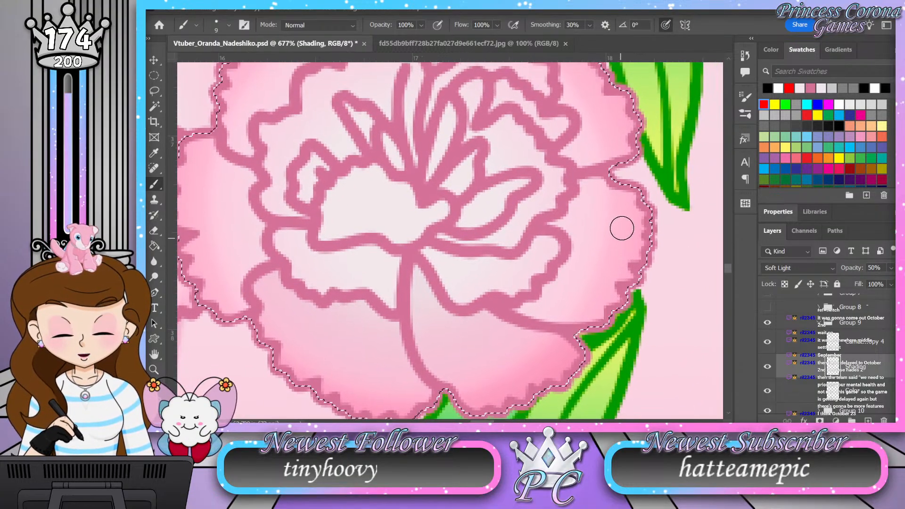
mouse_move(596, 182)
left_mouse_down()
mouse_move(559, 223)
mouse_move(575, 243)
mouse_move(573, 259)
mouse_move(548, 297)
mouse_move(514, 313)
left_mouse_up()
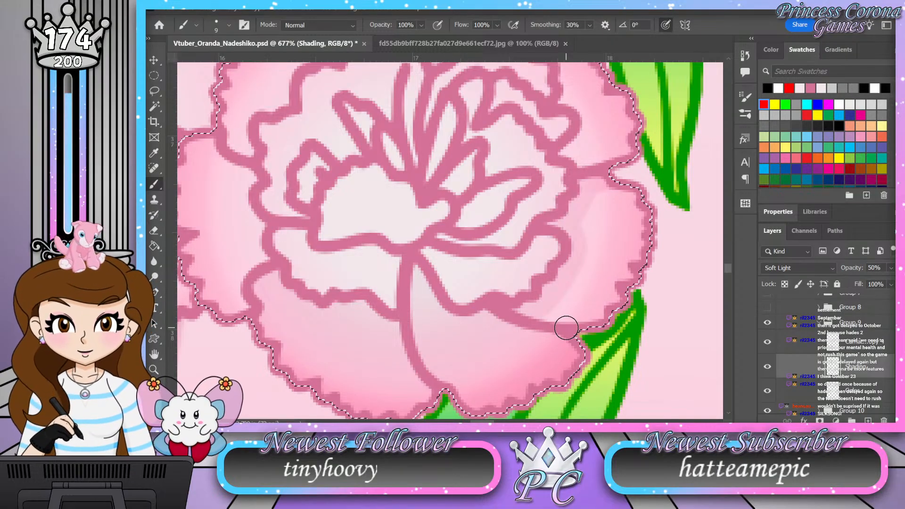
mouse_move(566, 328)
left_mouse_down()
mouse_move(572, 283)
mouse_move(560, 285)
mouse_move(587, 283)
left_mouse_up()
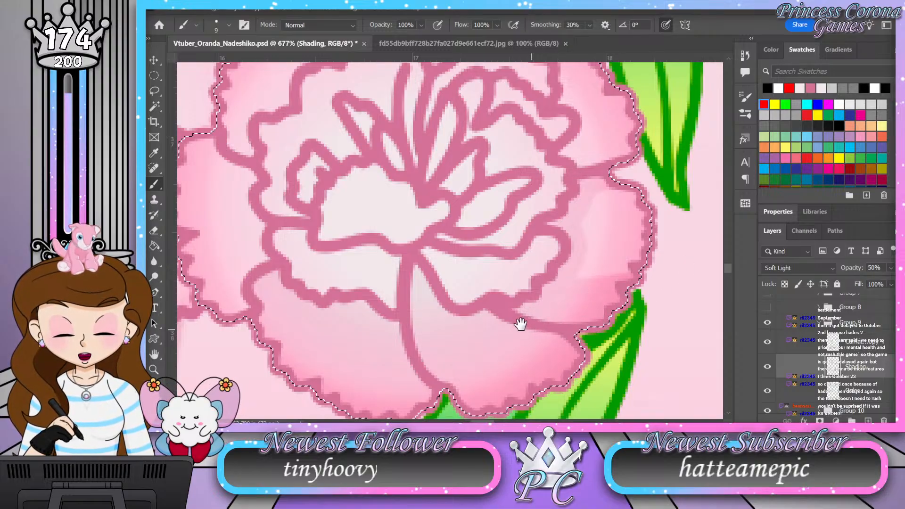
Step: Shade the base of the ruffle below the flower's center and the left petal along the inner ruffles
left_click_drag(523, 323, 638, 303)
left_click_drag(516, 244, 516, 290)
mouse_move(508, 237)
left_mouse_down()
mouse_move(498, 279)
mouse_move(495, 241)
mouse_move(495, 278)
left_mouse_up()
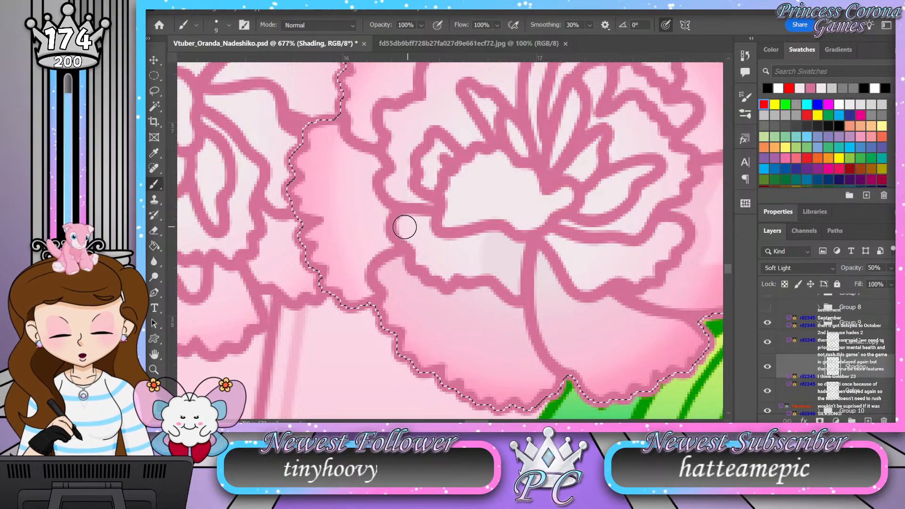
mouse_move(334, 112)
left_mouse_down()
mouse_move(376, 164)
mouse_move(387, 247)
mouse_move(373, 267)
mouse_move(377, 300)
mouse_move(366, 283)
mouse_move(385, 244)
mouse_move(383, 208)
left_mouse_up()
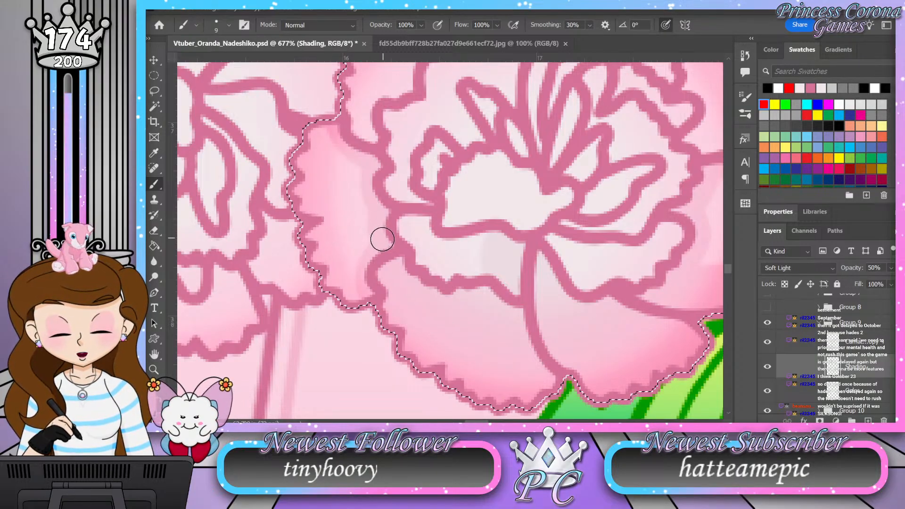
mouse_move(374, 239)
left_mouse_down()
mouse_move(312, 257)
mouse_move(369, 255)
mouse_move(339, 269)
mouse_move(355, 277)
mouse_move(348, 271)
mouse_move(363, 303)
mouse_move(354, 282)
left_mouse_up()
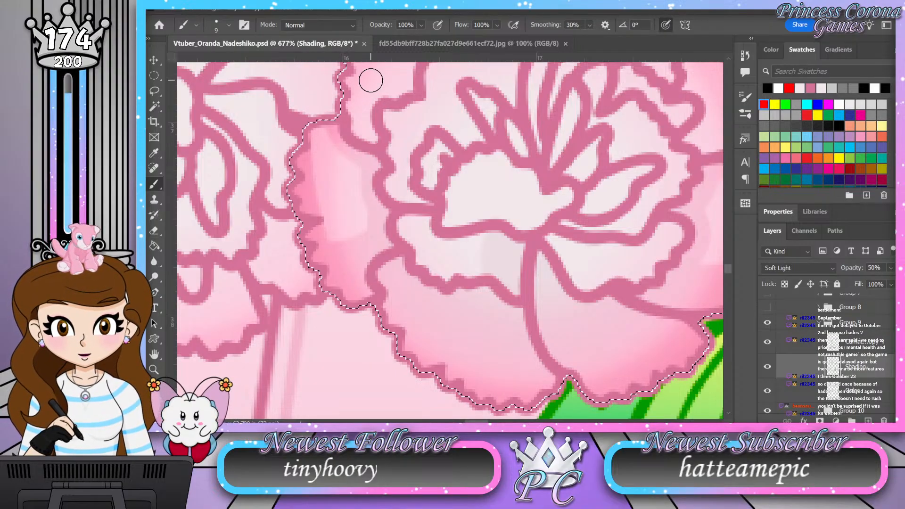
Step: Add shadows to the right part of the central petal, the surrounding ruffle folds and the small curl beside it
left_click_drag(586, 325, 522, 358)
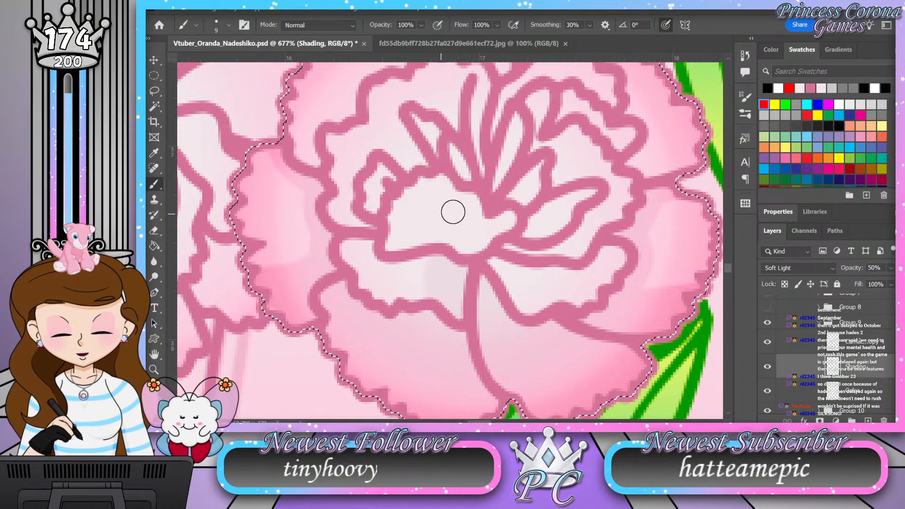
mouse_move(485, 230)
left_mouse_down()
mouse_move(471, 198)
mouse_move(467, 227)
mouse_move(481, 244)
mouse_move(488, 234)
mouse_move(473, 246)
mouse_move(457, 235)
mouse_move(462, 201)
mouse_move(455, 240)
mouse_move(490, 234)
left_mouse_up()
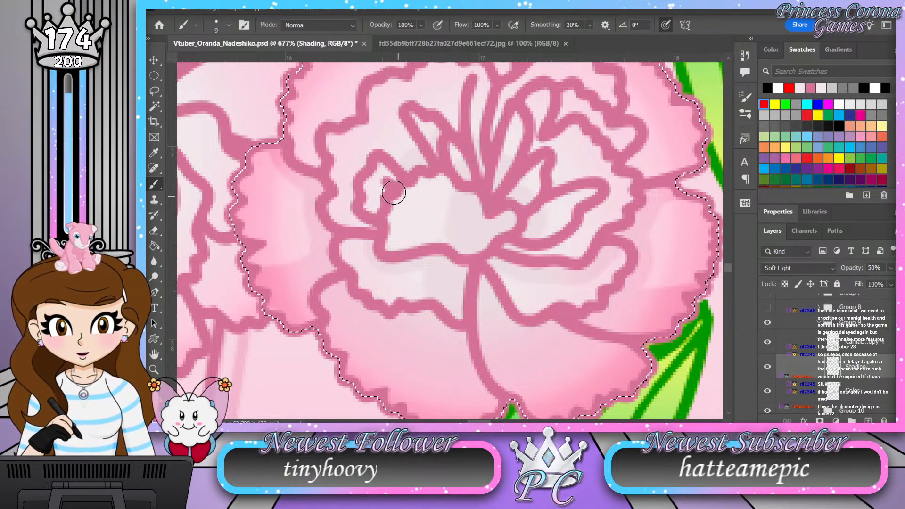
mouse_move(378, 177)
left_mouse_down()
mouse_move(376, 201)
mouse_move(358, 212)
mouse_move(364, 209)
left_mouse_up()
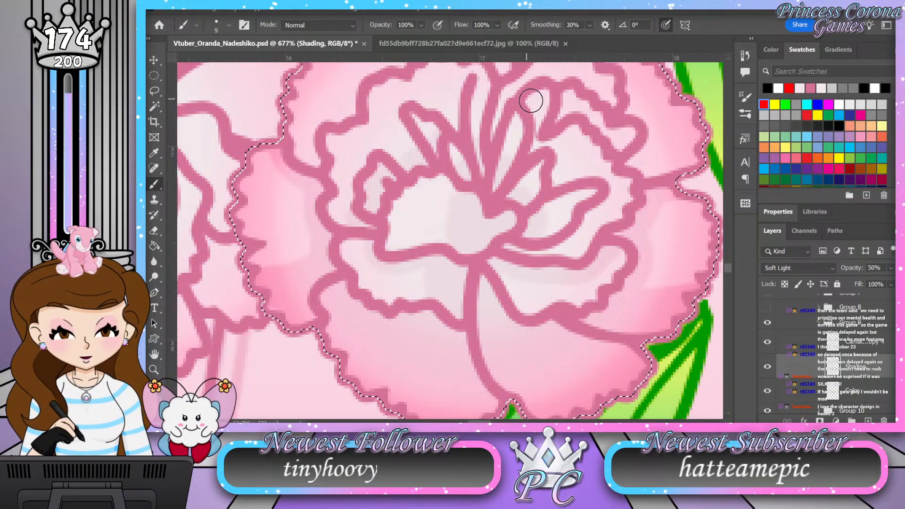
Step: Shade the flower's upper-right, top and upper-left petals along the outside of the inner ruffle
left_click_drag(549, 115, 524, 174)
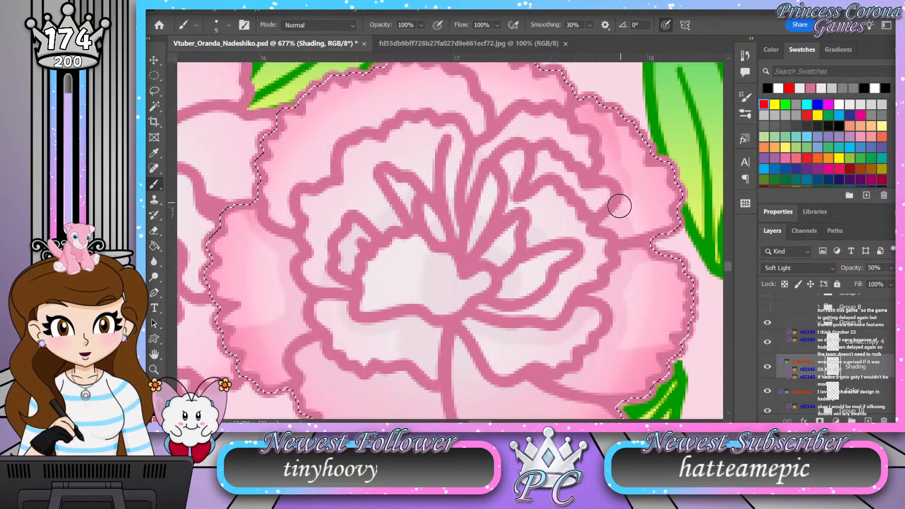
mouse_move(427, 245)
left_mouse_down()
mouse_move(481, 250)
mouse_move(513, 273)
left_mouse_up()
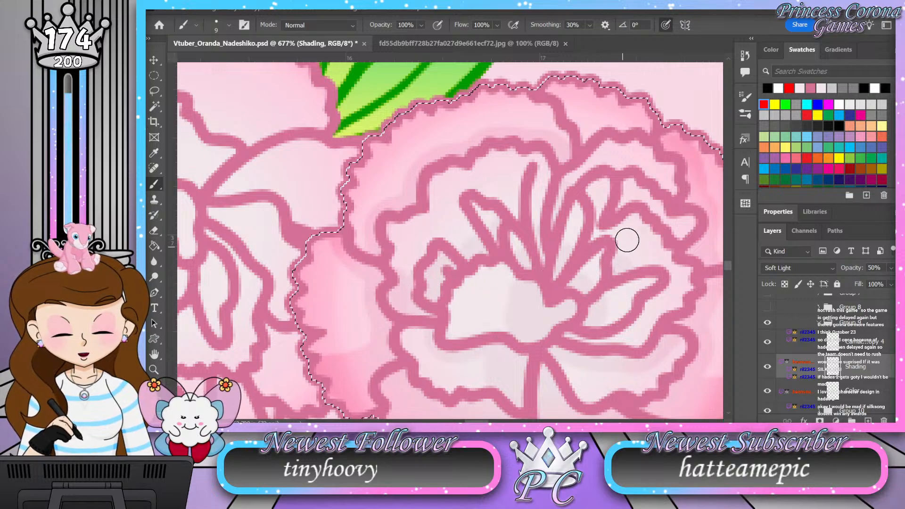
left_click_drag(630, 234, 575, 253)
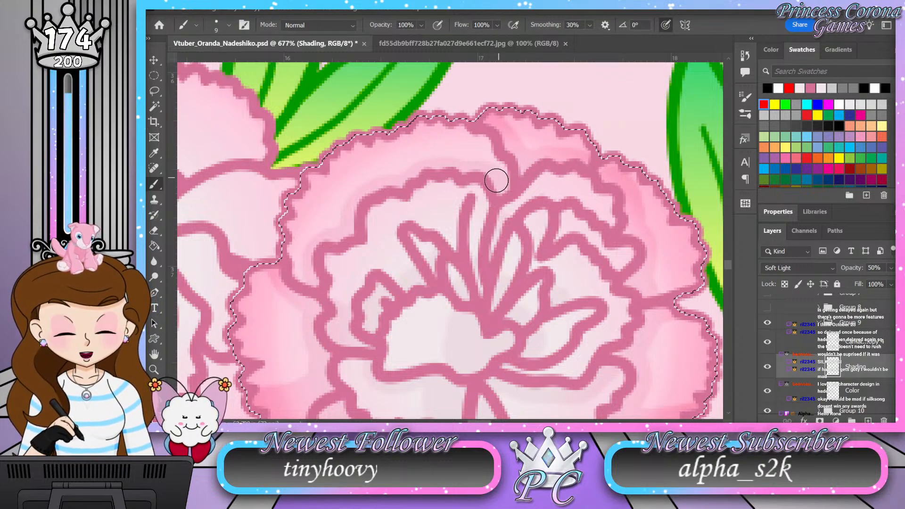
left_click_drag(438, 162, 404, 177)
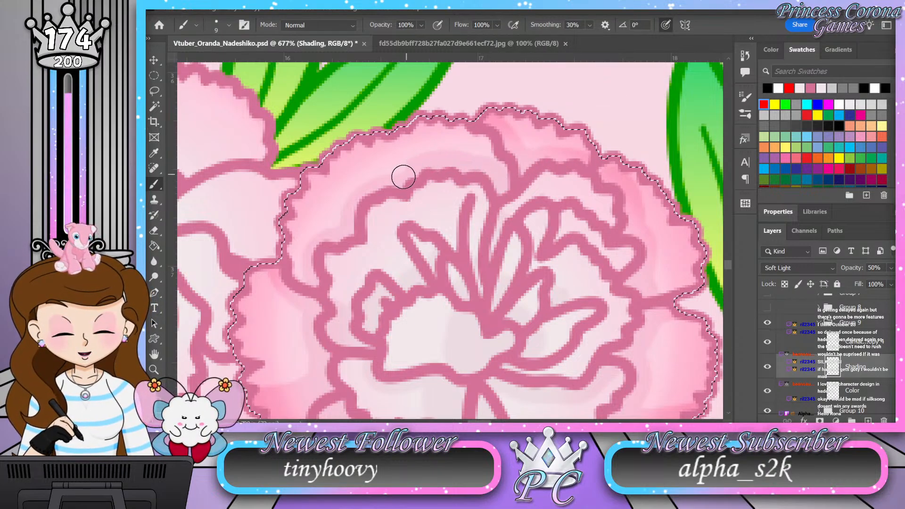
left_click_drag(316, 243, 301, 277)
Step: Examine the shading around the flower's center and across its petals at different magnifications
left_click_drag(559, 320, 526, 203)
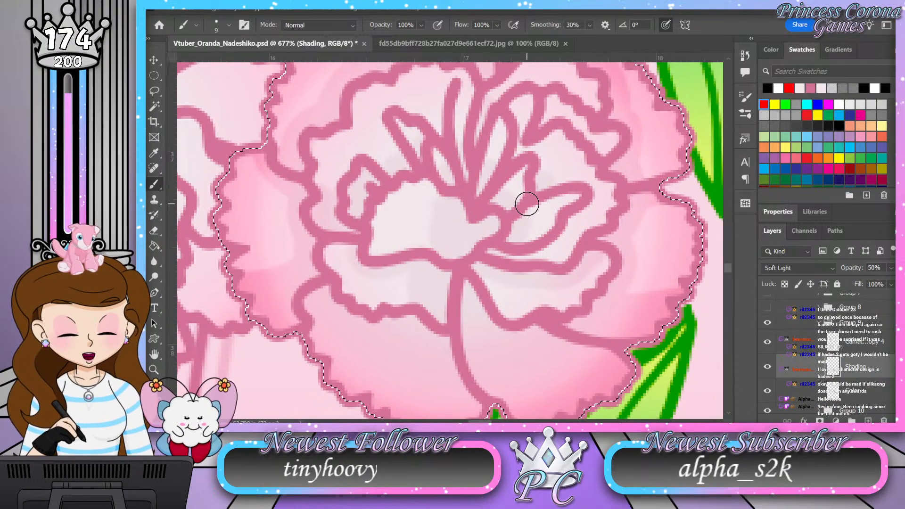
key("z")
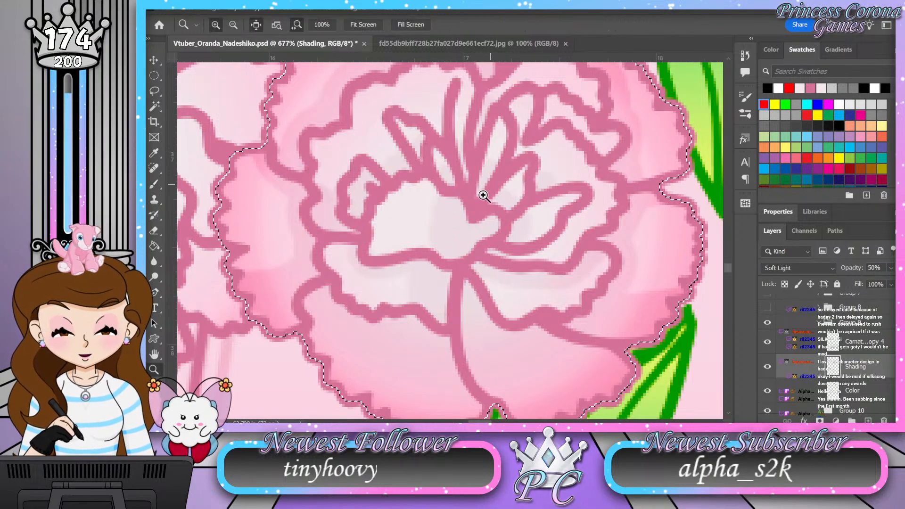
scroll(414, 214, "down", 1)
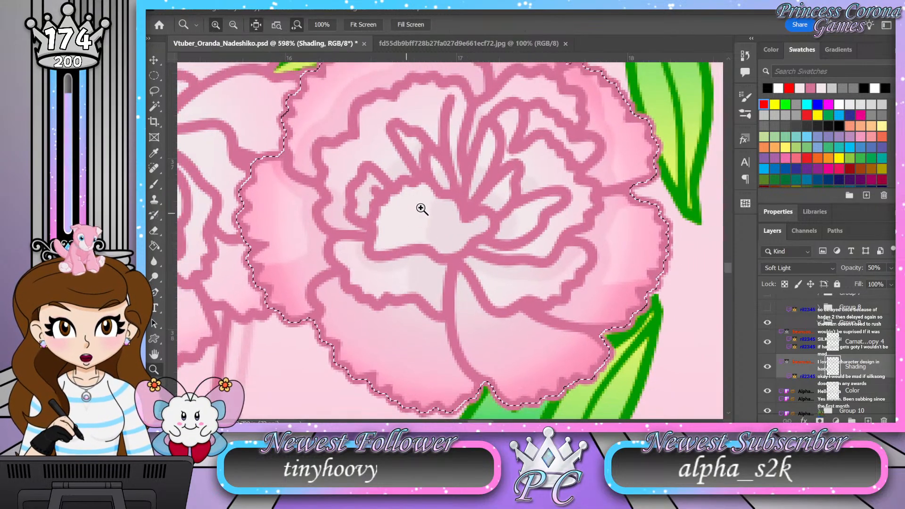
scroll(454, 202, "up", 2)
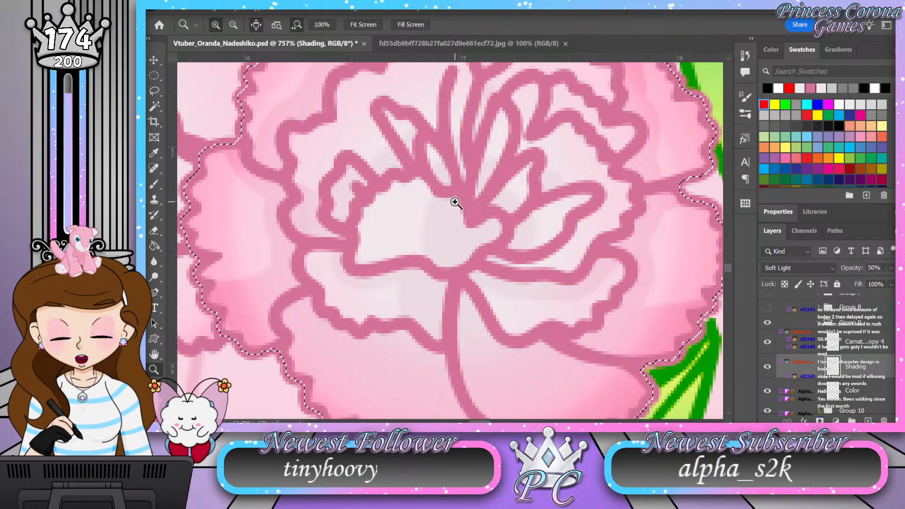
key("b")
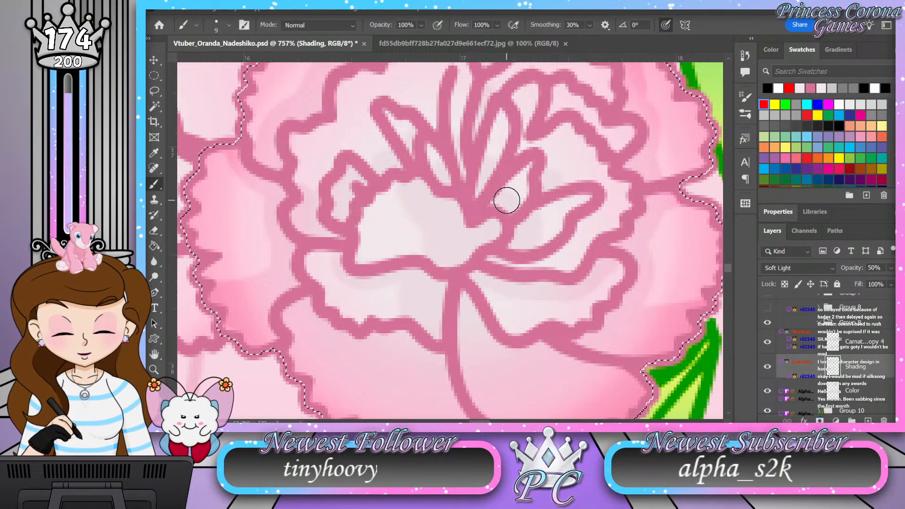
key("z")
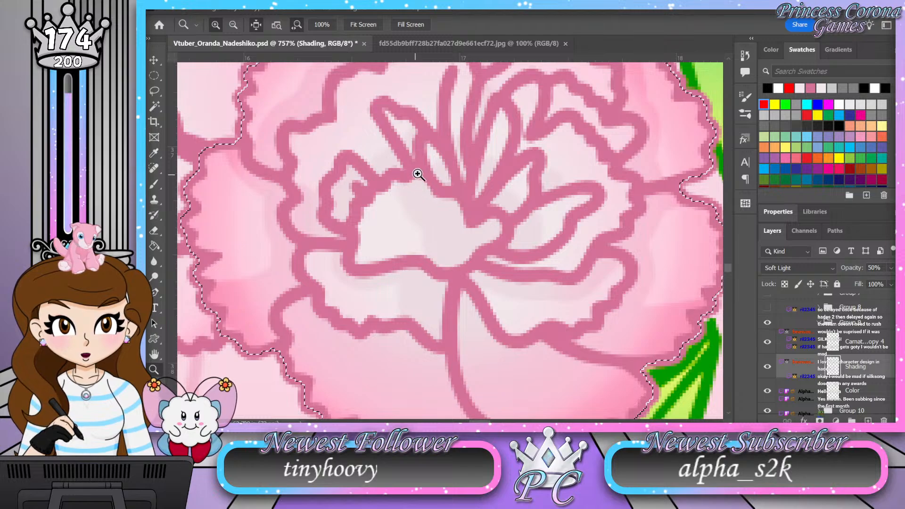
mouse_move(463, 165)
left_mouse_down()
mouse_move(445, 167)
mouse_move(456, 163)
left_mouse_up()
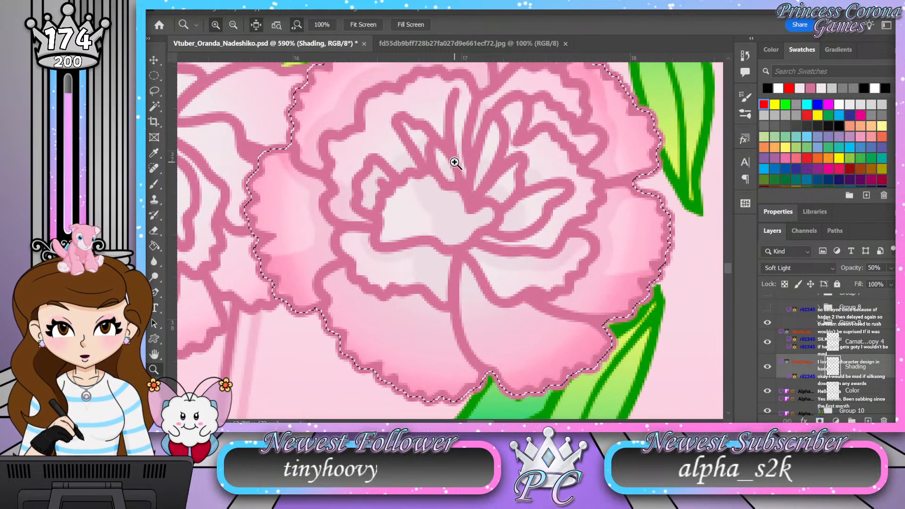
scroll(452, 163, "up", 3)
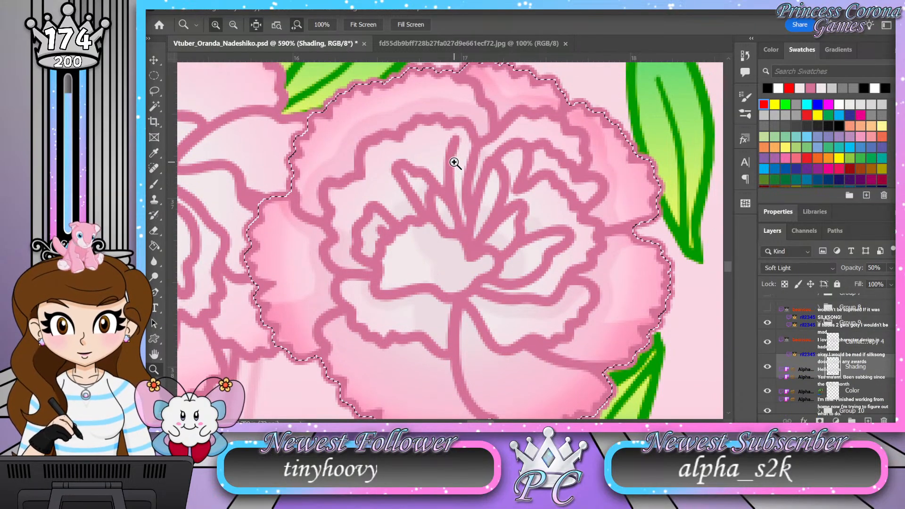
Step: Examine the Group 9 flower's inner ruffles and lower petals up close and from farther out
left_click_drag(449, 162, 467, 166)
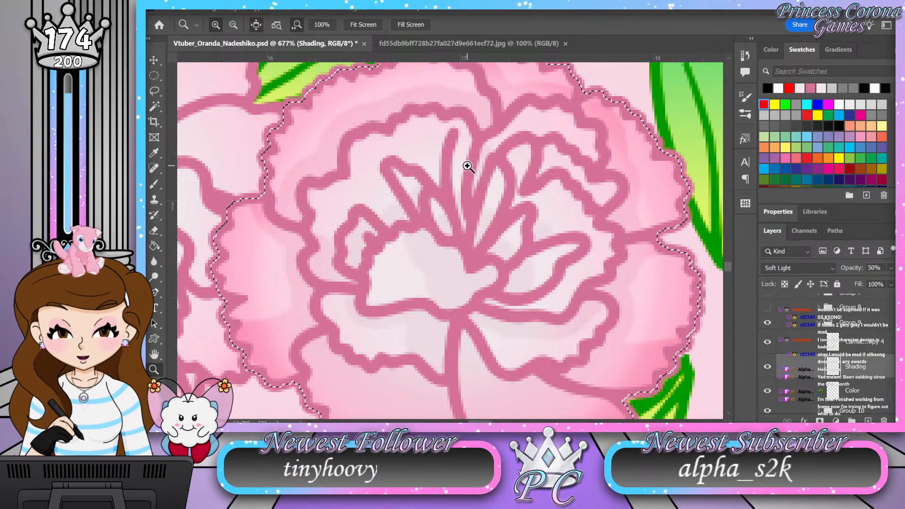
key("b")
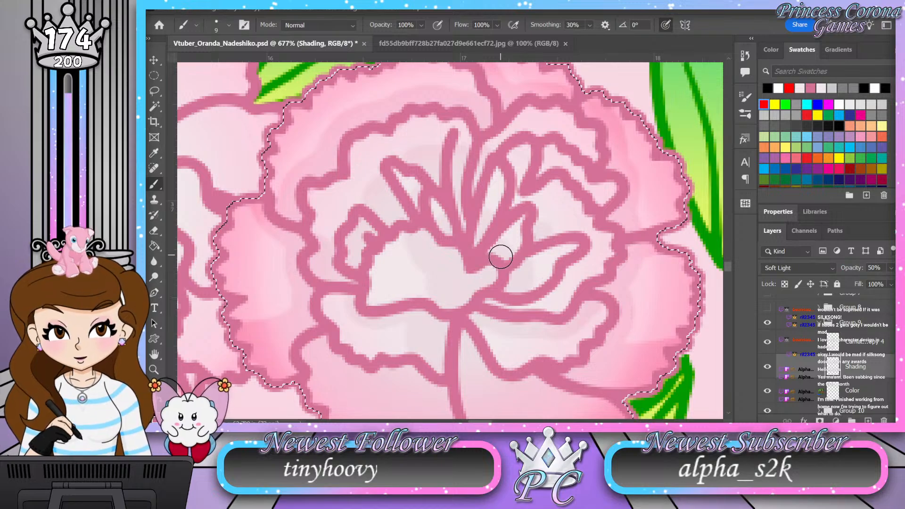
key("z")
left_click_drag(470, 242, 438, 253)
left_click_drag(470, 298, 479, 303)
left_click_drag(418, 320, 507, 304)
left_click_drag(498, 339, 516, 281)
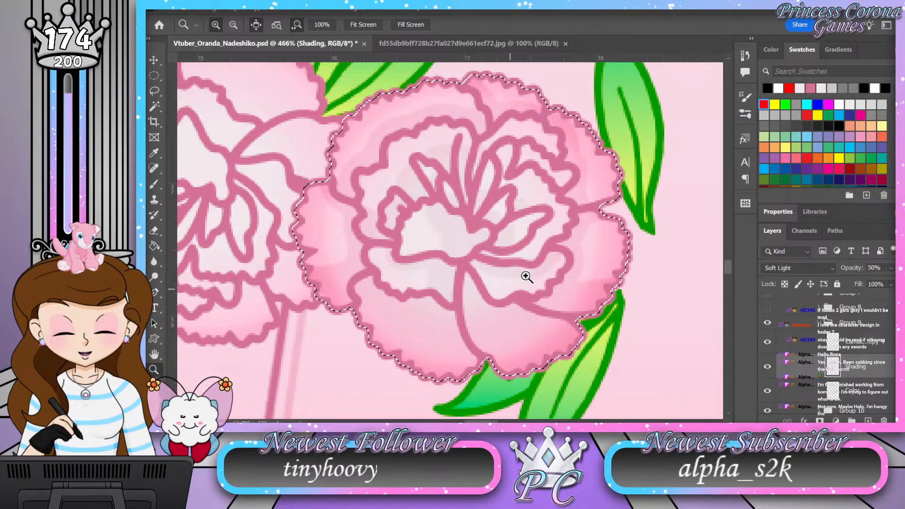
Step: Collapse and hide the Group 9 flower, and expand Group 10 to show its layers
left_click(819, 323)
left_click_drag(513, 237, 474, 234)
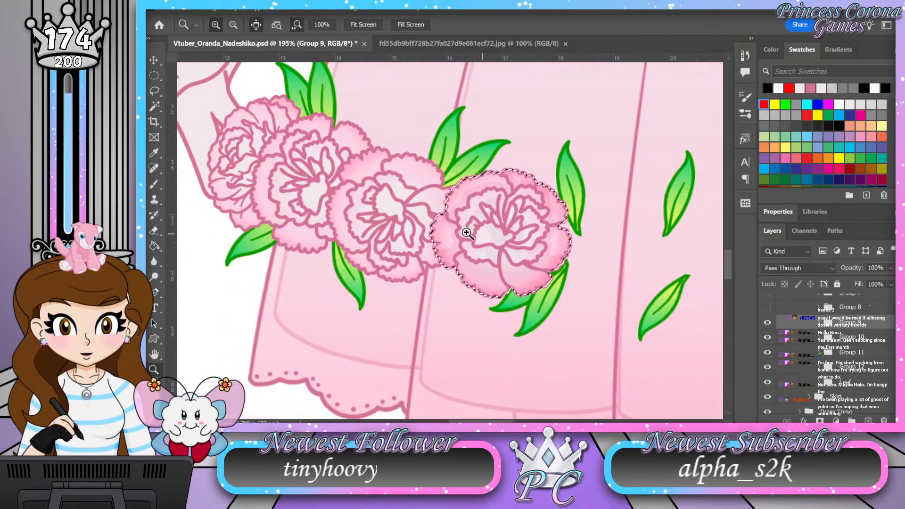
left_click_drag(367, 201, 599, 278)
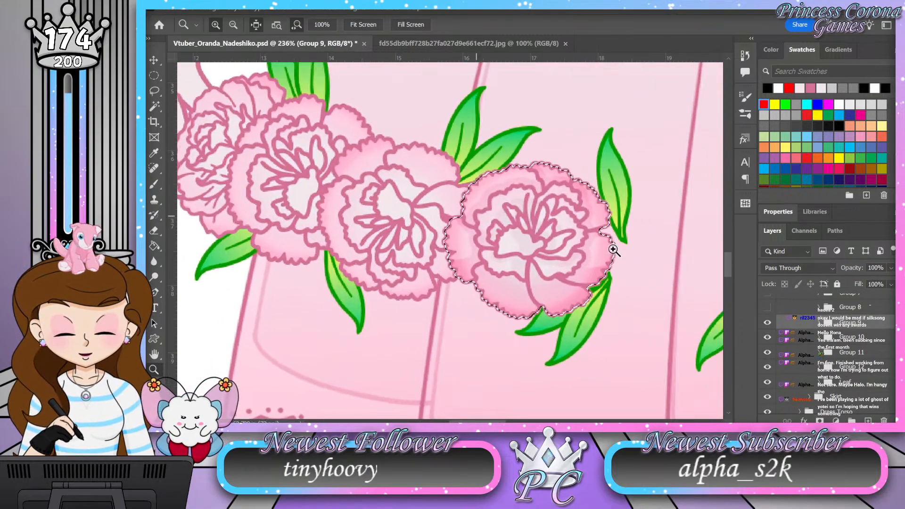
left_click(768, 324)
left_click(820, 337)
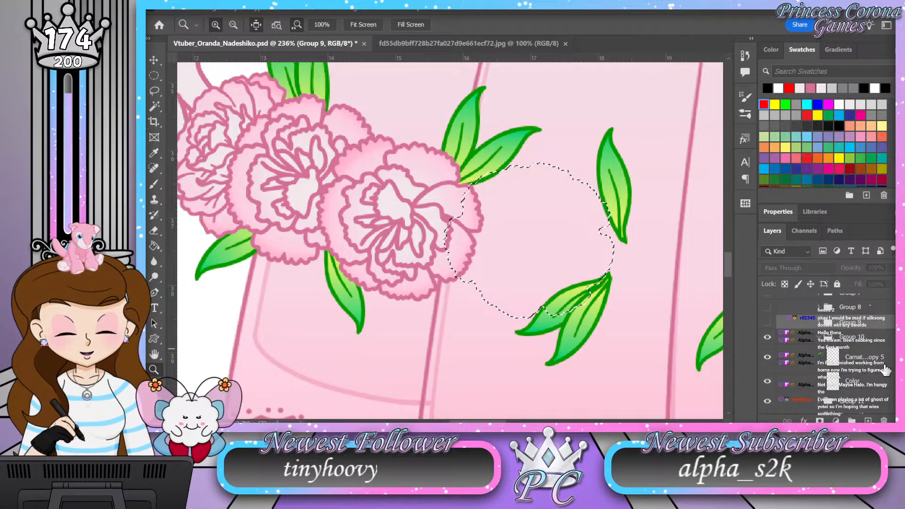
Step: Add a new layer named Shading directly above the Color layer in Group 10
left_click(872, 384)
left_click(869, 421)
double_click(855, 381)
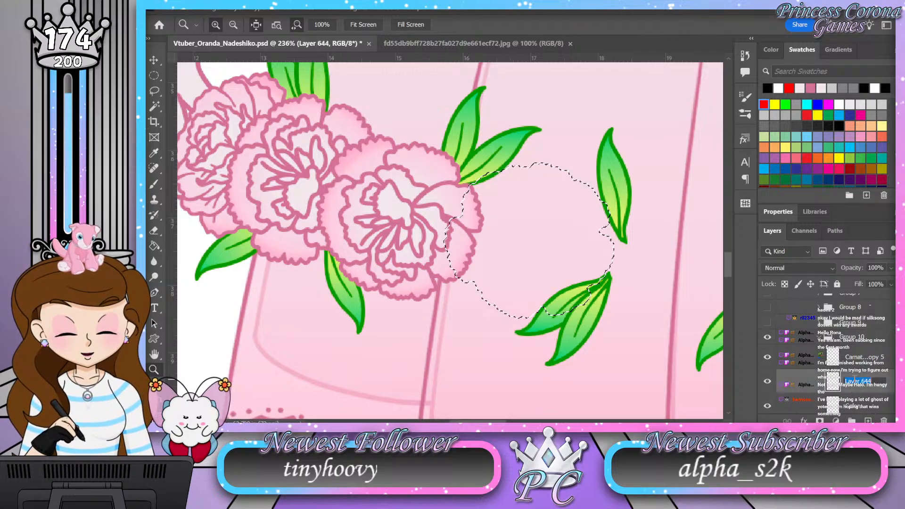
type("Shading")
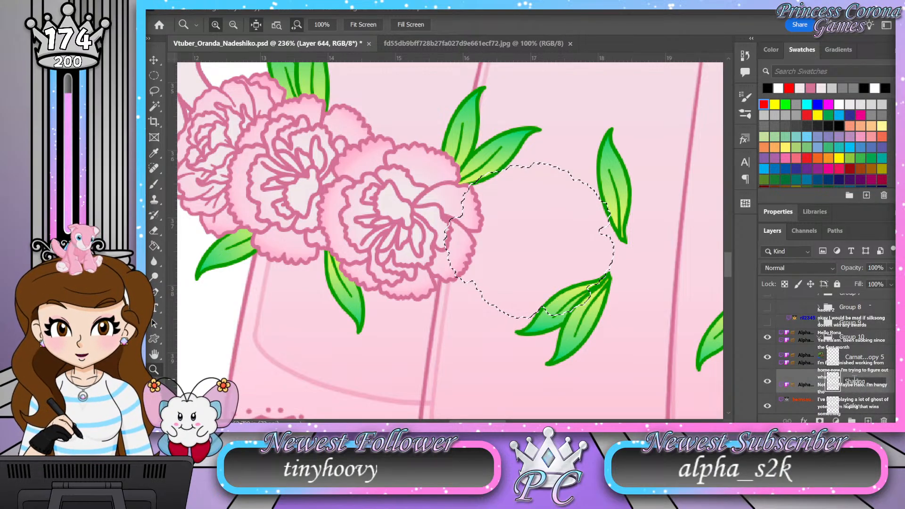
key("Return")
Step: Replace the old selection with the Group 10 flower's Color outline and set its Shading layer to Soft Light at 50% opacity
key("ctrl+d")
left_click(836, 405, "ctrl")
left_click(819, 266)
left_click(788, 262)
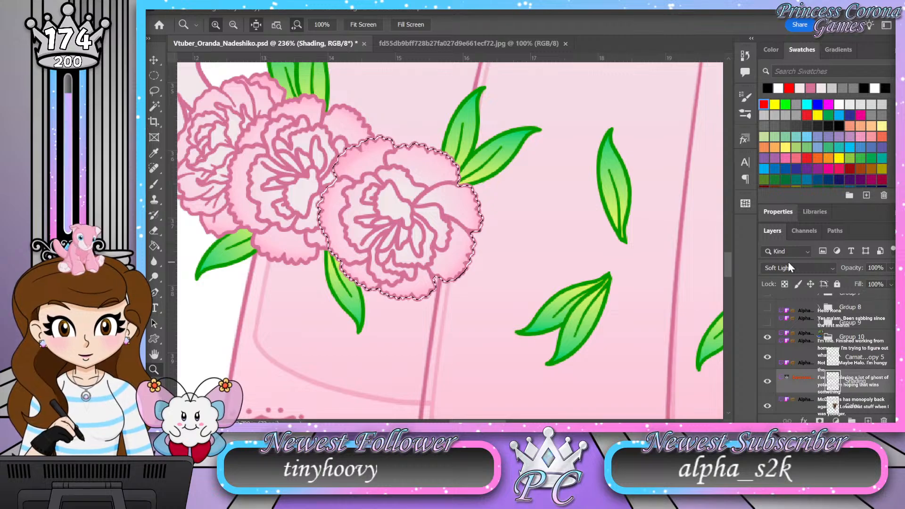
key("Return")
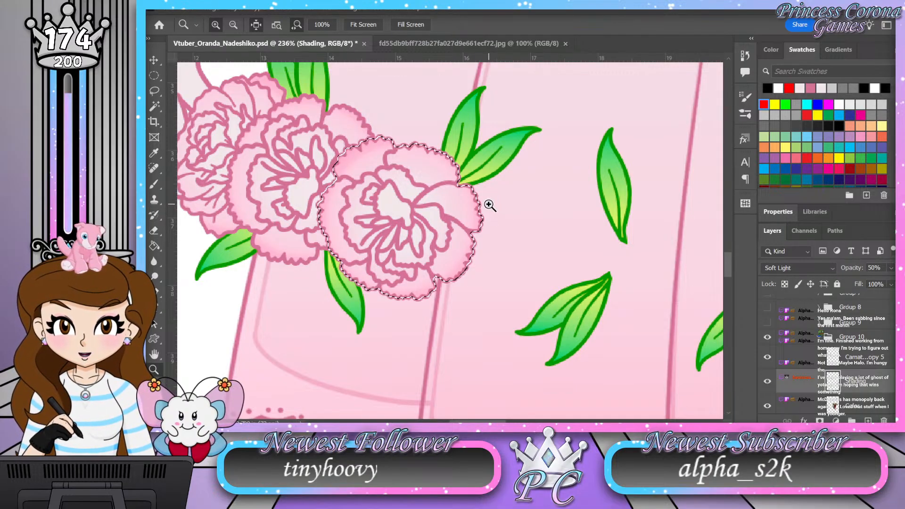
Step: Shade the Group 10 flower's bottom petal beneath the inner ruffles with the Brush
left_click(395, 186)
left_click(417, 215)
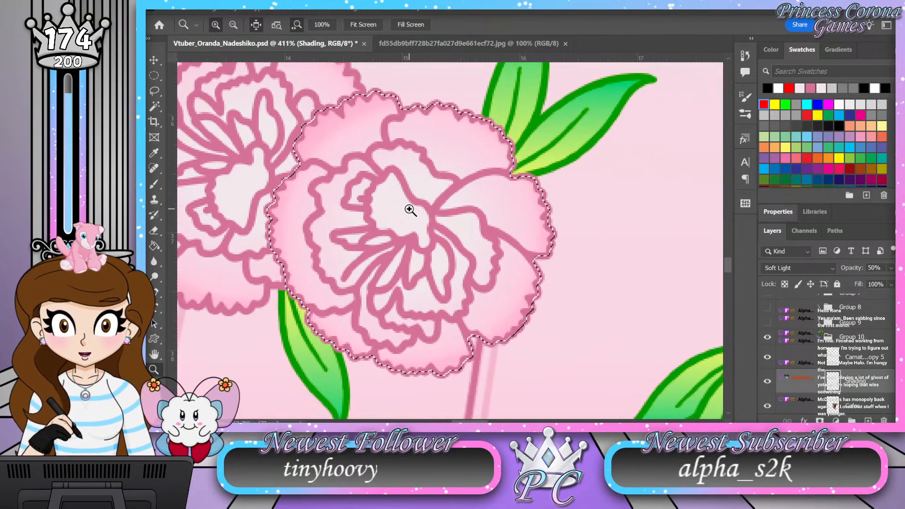
left_click_drag(336, 233, 360, 224)
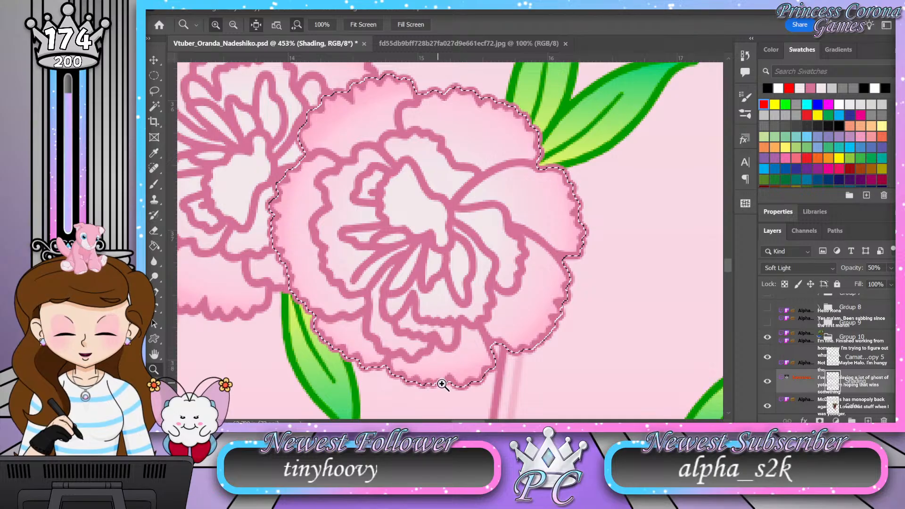
left_click_drag(429, 320, 422, 328)
left_click_drag(433, 392, 469, 384)
key("b")
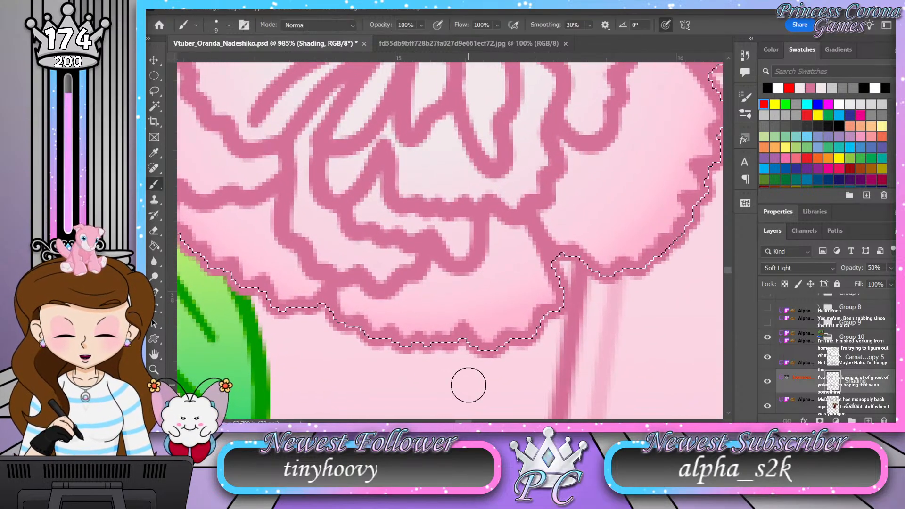
mouse_move(503, 229)
left_mouse_down()
mouse_move(496, 260)
mouse_move(480, 281)
mouse_move(439, 273)
mouse_move(394, 303)
mouse_move(356, 294)
mouse_move(348, 304)
mouse_move(392, 314)
mouse_move(430, 300)
left_mouse_up()
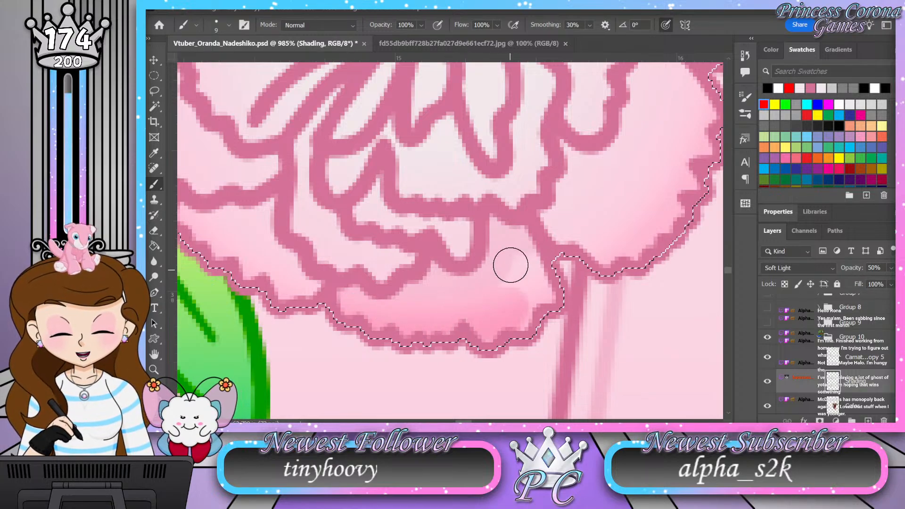
left_click_drag(426, 308, 481, 287)
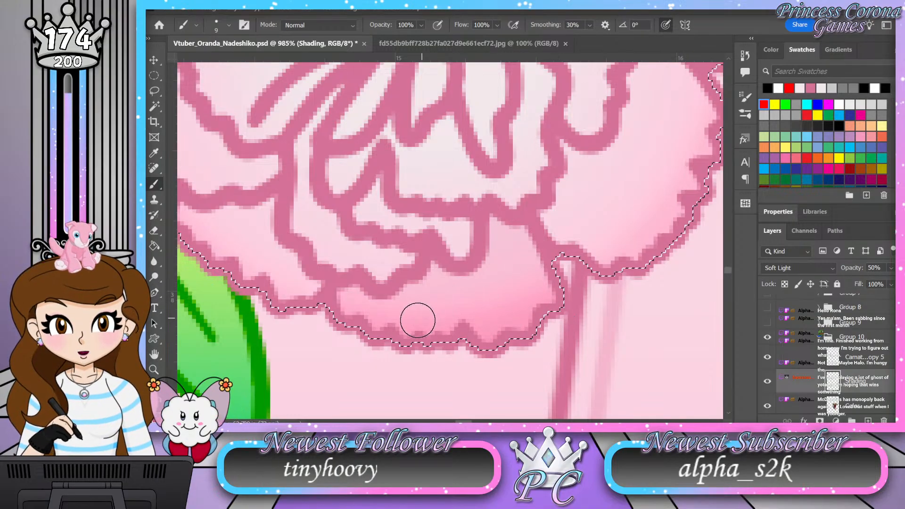
Step: Shade the flower's lower-right and lower-left petals along the outside of the inner ruffles
key("z")
left_click_drag(381, 344, 351, 347)
mouse_move(506, 257)
left_mouse_down()
mouse_move(516, 278)
mouse_move(525, 266)
left_mouse_up()
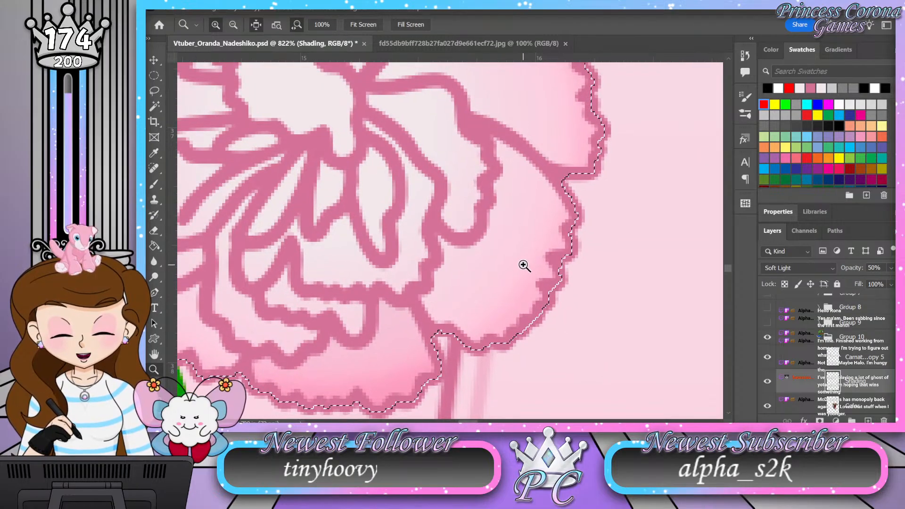
key("b")
mouse_move(499, 143)
left_mouse_down()
mouse_move(506, 161)
mouse_move(487, 241)
mouse_move(470, 253)
mouse_move(444, 245)
mouse_move(435, 319)
mouse_move(461, 359)
left_mouse_up()
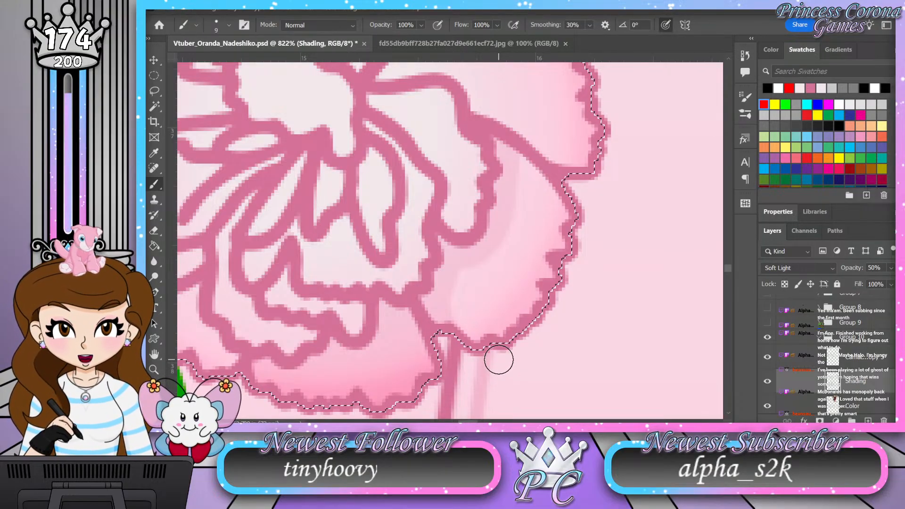
mouse_move(519, 162)
left_mouse_down()
mouse_move(565, 249)
mouse_move(522, 189)
mouse_move(561, 267)
mouse_move(529, 197)
mouse_move(544, 251)
mouse_move(532, 232)
mouse_move(521, 239)
mouse_move(526, 297)
mouse_move(505, 256)
mouse_move(512, 339)
mouse_move(490, 257)
mouse_move(488, 351)
mouse_move(467, 284)
mouse_move(453, 323)
mouse_move(472, 269)
mouse_move(502, 266)
mouse_move(520, 187)
left_mouse_up()
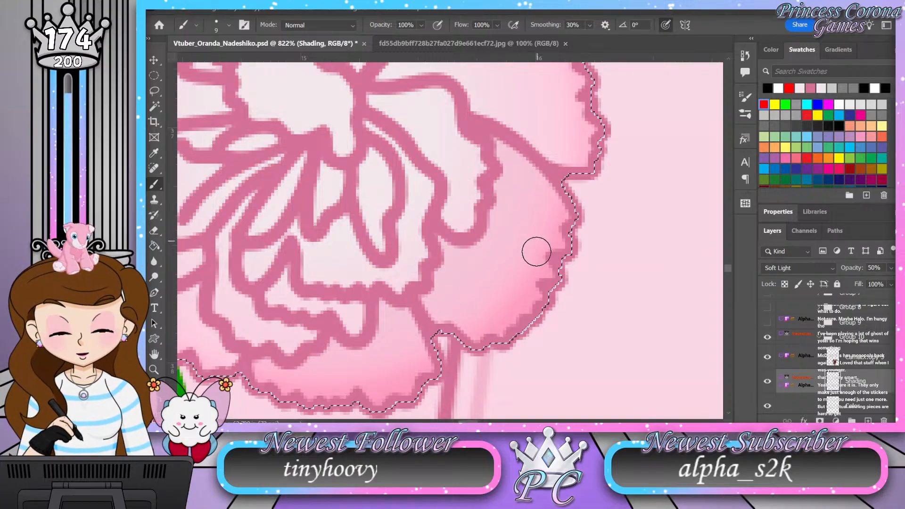
mouse_move(380, 311)
left_mouse_down()
mouse_move(586, 263)
mouse_move(598, 299)
left_mouse_up()
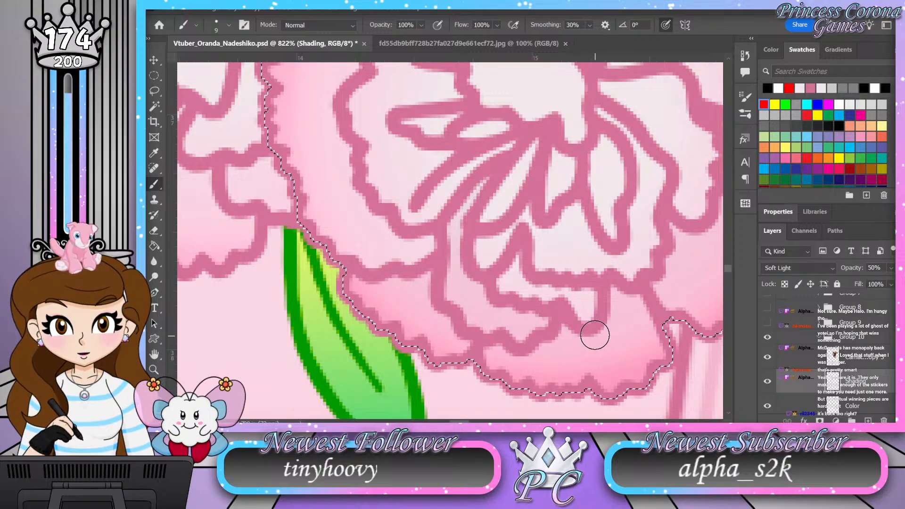
left_click_drag(594, 337, 494, 317)
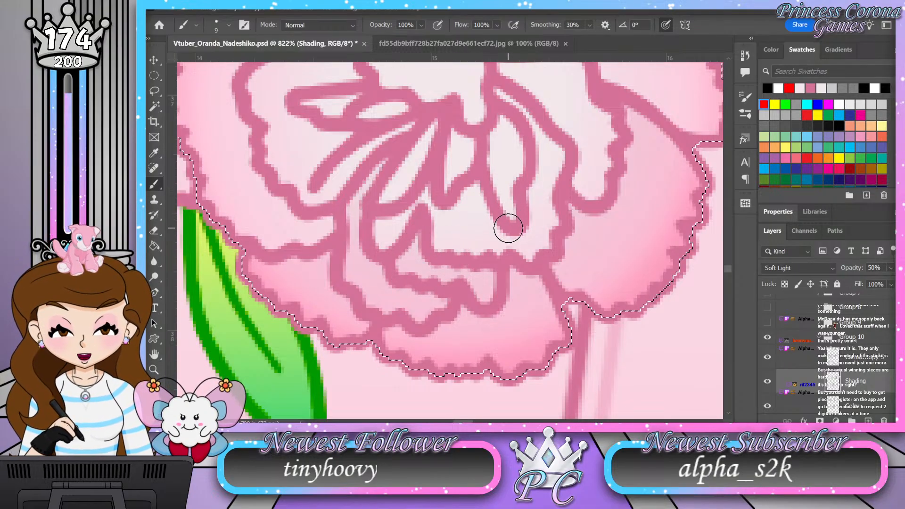
Step: Shade the lower part of the flower's right petal and the inner ruffle just below it
mouse_move(527, 166)
left_mouse_down()
mouse_move(481, 253)
mouse_move(440, 226)
left_mouse_up()
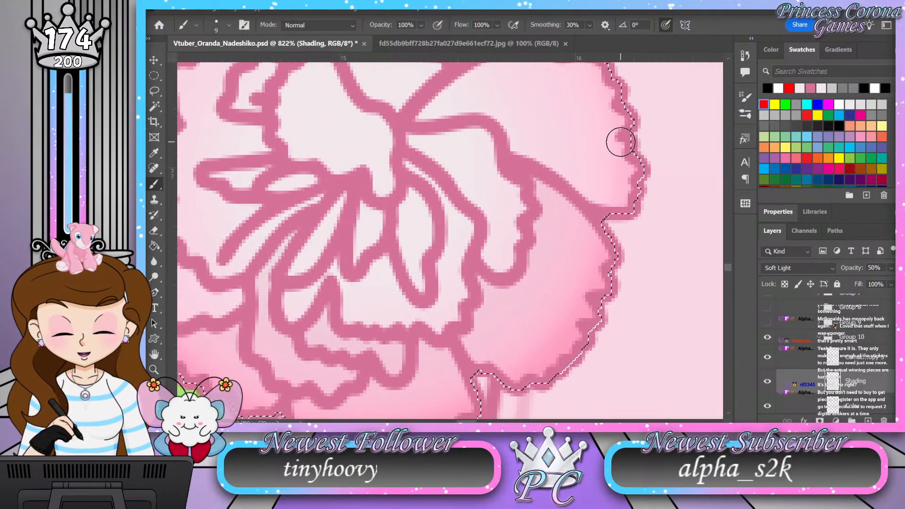
left_click_drag(642, 173, 647, 257)
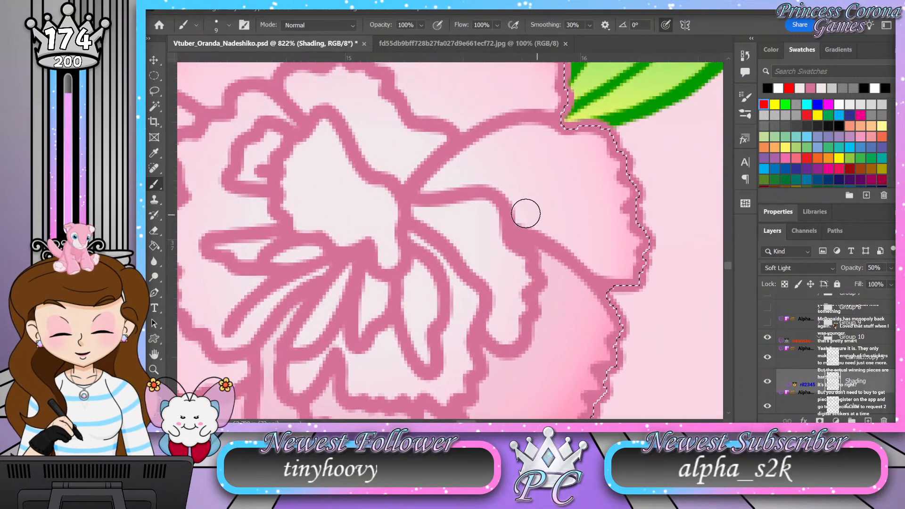
mouse_move(515, 215)
left_mouse_down()
mouse_move(609, 249)
mouse_move(666, 250)
mouse_move(622, 267)
mouse_move(576, 251)
left_mouse_up()
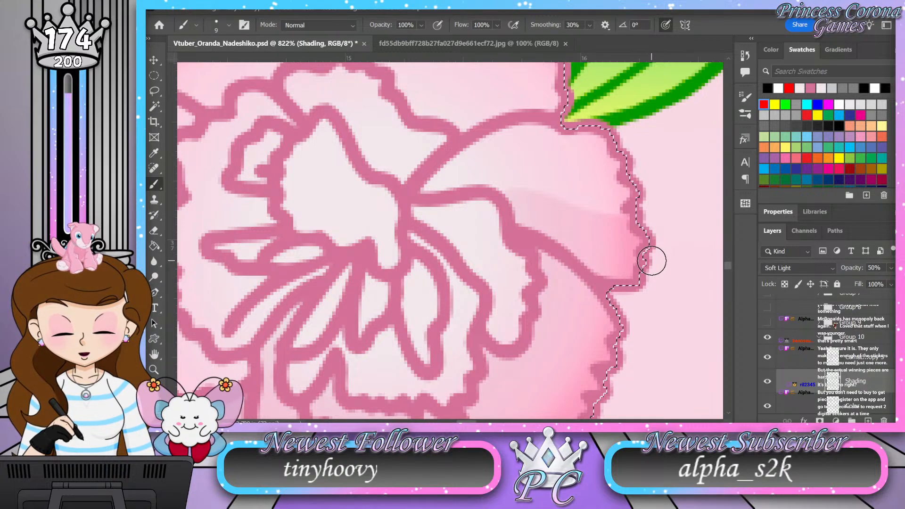
mouse_move(515, 201)
left_mouse_down()
mouse_move(492, 187)
mouse_move(428, 190)
mouse_move(475, 257)
mouse_move(503, 337)
mouse_move(546, 333)
left_mouse_up()
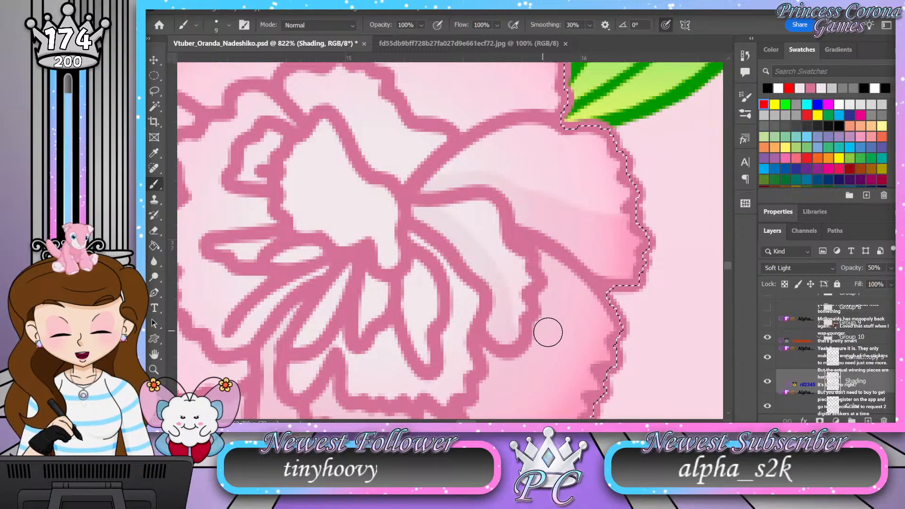
Step: Shade the bases of the narrow petals below the flower's center and the lower part of the central petal
mouse_move(505, 361)
left_mouse_down()
mouse_move(537, 308)
mouse_move(588, 269)
left_mouse_up()
left_click_drag(509, 184, 495, 206)
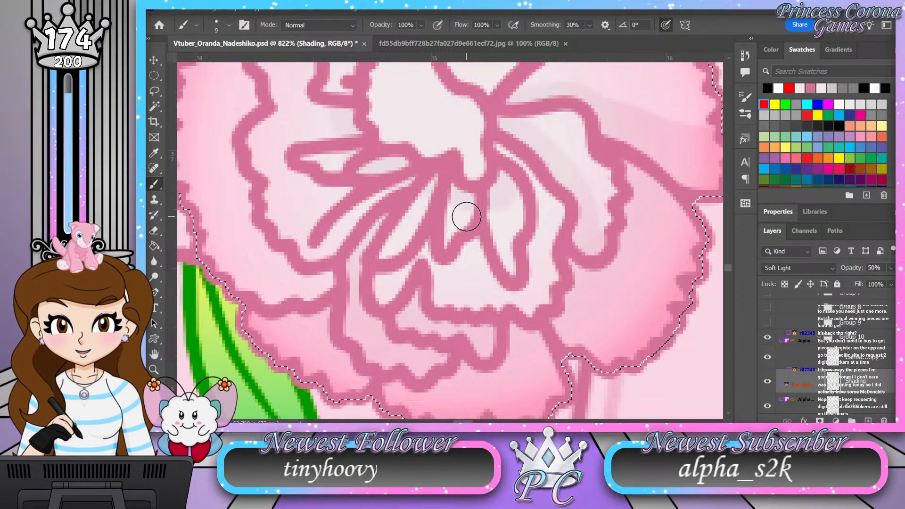
mouse_move(447, 156)
left_mouse_down()
mouse_move(466, 242)
mouse_move(495, 228)
mouse_move(479, 186)
mouse_move(463, 214)
mouse_move(481, 189)
mouse_move(476, 180)
mouse_move(448, 208)
mouse_move(469, 211)
mouse_move(472, 183)
mouse_move(452, 203)
left_mouse_up()
Step: Shade the inner ruffle above the central petal and the small curl on the central petal's left
mouse_move(552, 125)
left_mouse_down()
mouse_move(512, 168)
mouse_move(465, 127)
left_mouse_up()
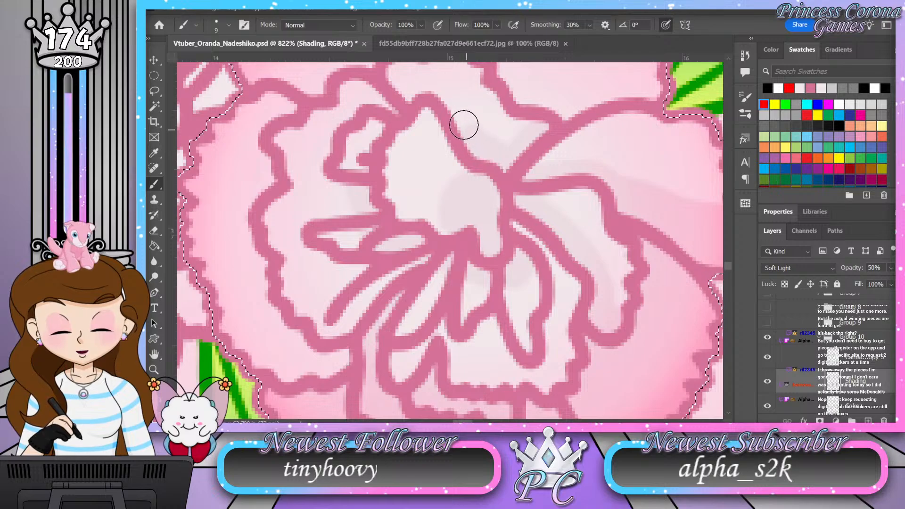
mouse_move(438, 94)
left_mouse_down()
mouse_move(417, 89)
mouse_move(371, 126)
left_mouse_up()
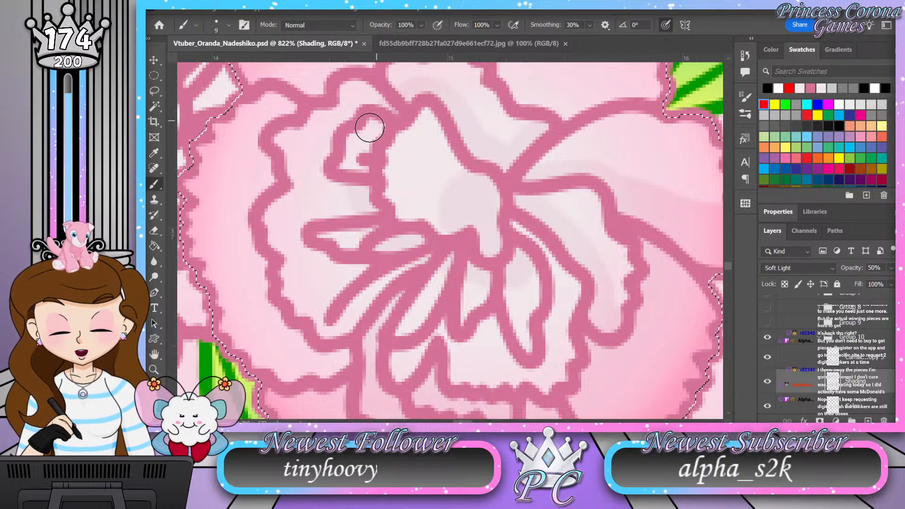
left_click_drag(356, 158, 362, 137)
left_click_drag(360, 190, 373, 203)
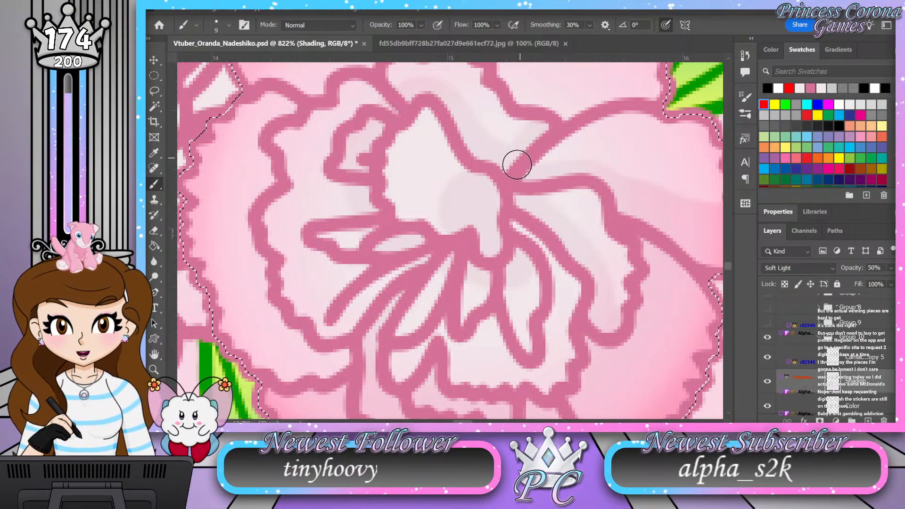
Step: Shade the flower's upper-left petal along its right side and the edge of the inner ruffle
key("z")
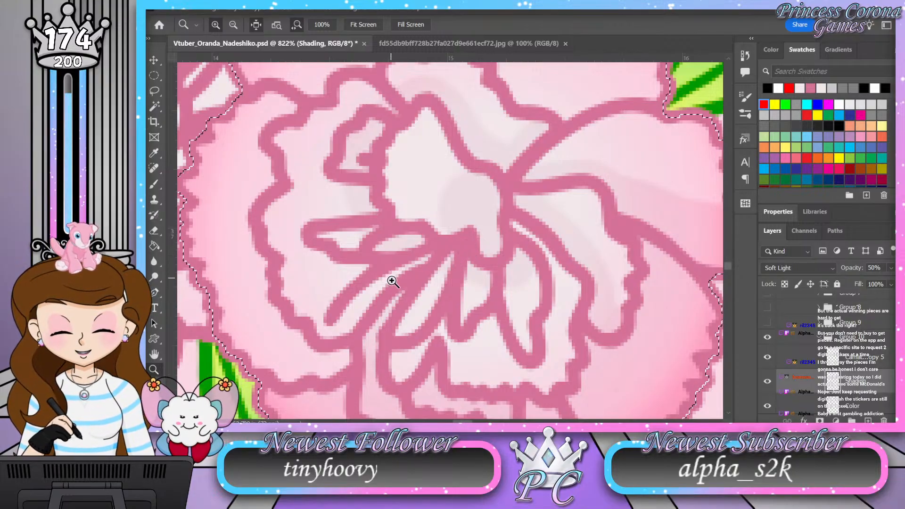
key("b")
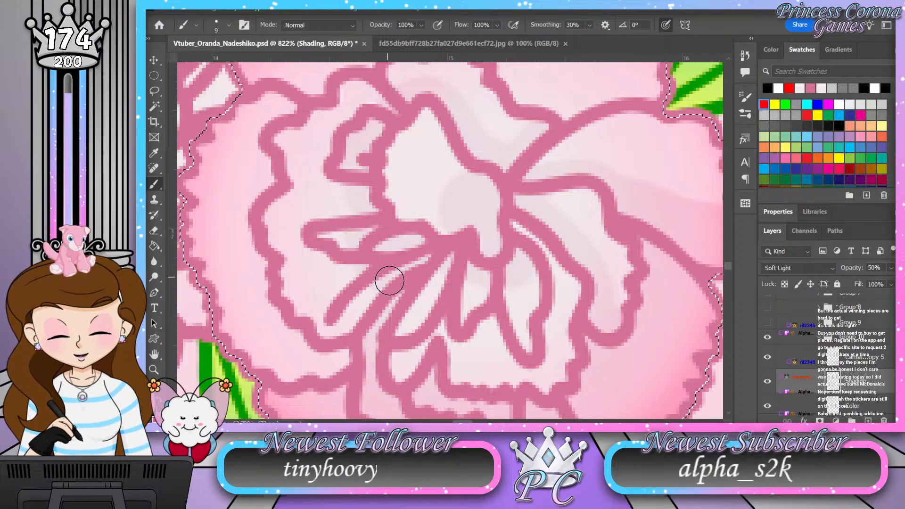
left_click_drag(427, 288, 452, 284)
left_click_drag(489, 171, 507, 299)
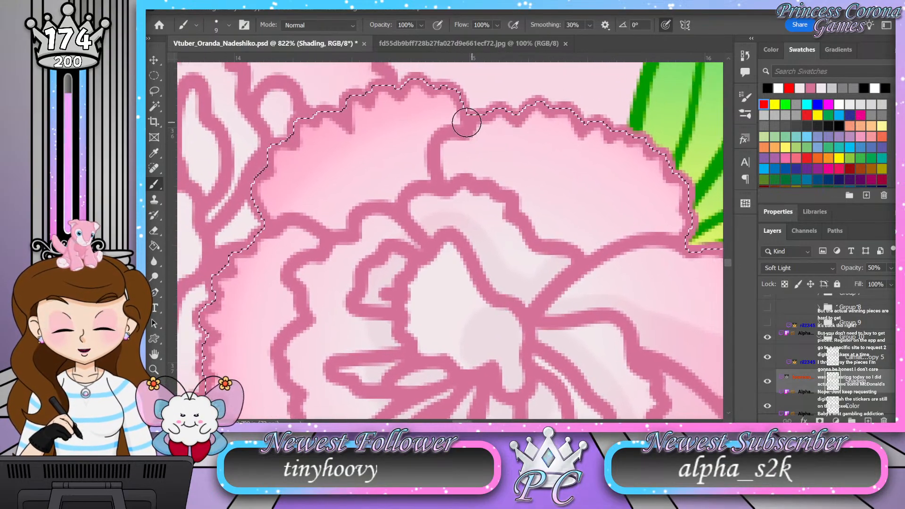
mouse_move(458, 121)
left_mouse_down()
mouse_move(423, 141)
mouse_move(422, 180)
mouse_move(343, 211)
mouse_move(342, 226)
mouse_move(279, 211)
mouse_move(254, 231)
left_mouse_up()
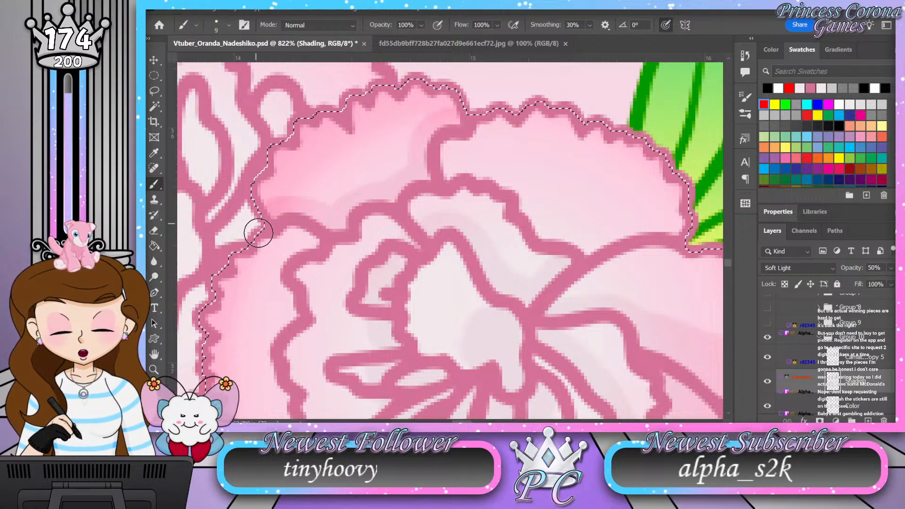
Step: Shade the flower's left petal outside the inner ruffle and the lower-left part of that ruffle
mouse_move(361, 242)
left_mouse_down()
mouse_move(355, 264)
mouse_move(428, 160)
mouse_move(356, 230)
mouse_move(346, 283)
mouse_move(367, 340)
mouse_move(400, 384)
mouse_move(428, 397)
mouse_move(460, 392)
left_mouse_up()
left_click_drag(488, 361, 482, 235)
mouse_move(301, 228)
left_mouse_down()
mouse_move(380, 250)
mouse_move(373, 255)
mouse_move(388, 280)
mouse_move(432, 299)
mouse_move(388, 291)
mouse_move(329, 253)
mouse_move(330, 268)
mouse_move(399, 305)
left_mouse_up()
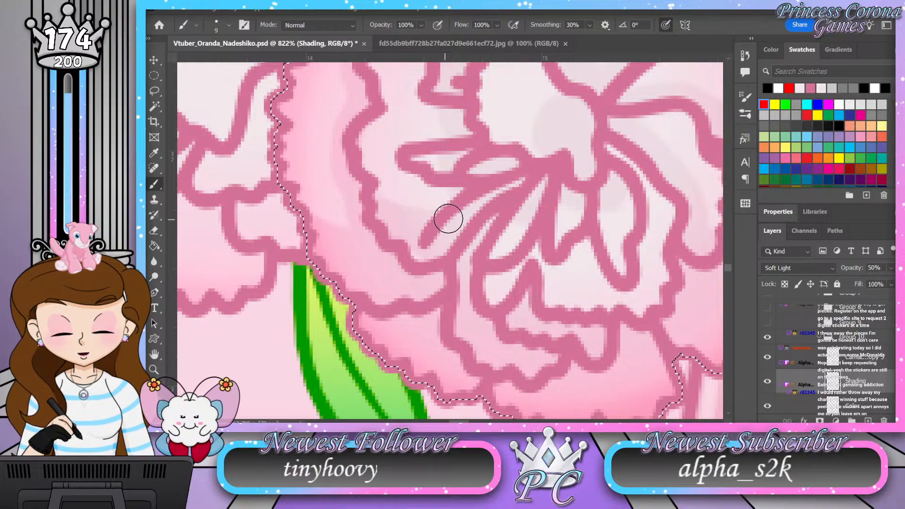
key("z")
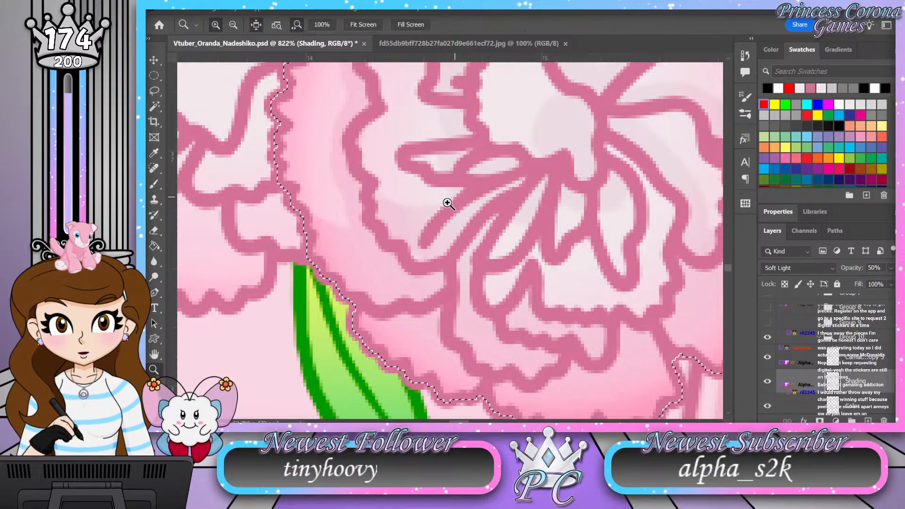
left_click_drag(381, 273, 339, 266)
left_click_drag(479, 213, 476, 271)
mouse_move(452, 330)
left_mouse_down()
mouse_move(469, 338)
mouse_move(469, 325)
left_mouse_up()
key("b")
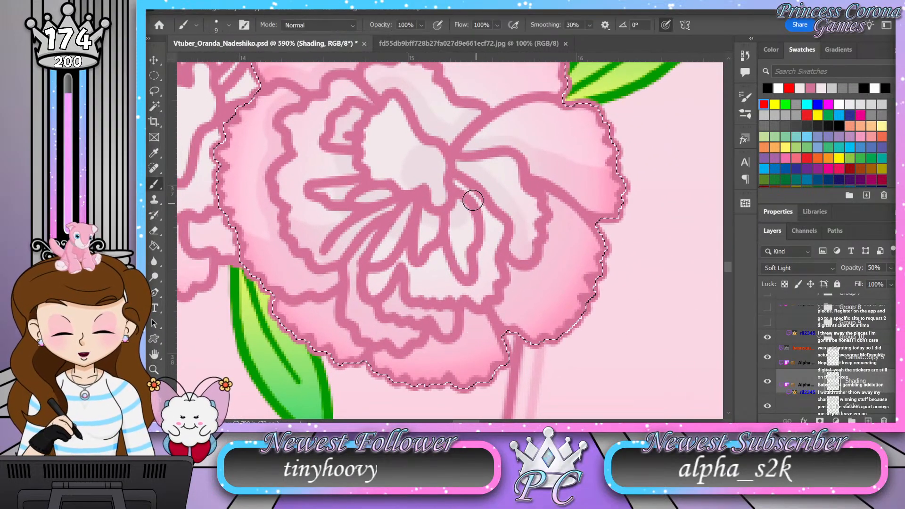
Step: Shade the narrow petals below and to the right of the Group 10 flower's center
mouse_move(456, 182)
left_mouse_down()
mouse_move(488, 222)
mouse_move(478, 275)
mouse_move(454, 282)
mouse_move(437, 257)
mouse_move(425, 271)
mouse_move(406, 257)
mouse_move(374, 285)
mouse_move(389, 270)
left_mouse_up()
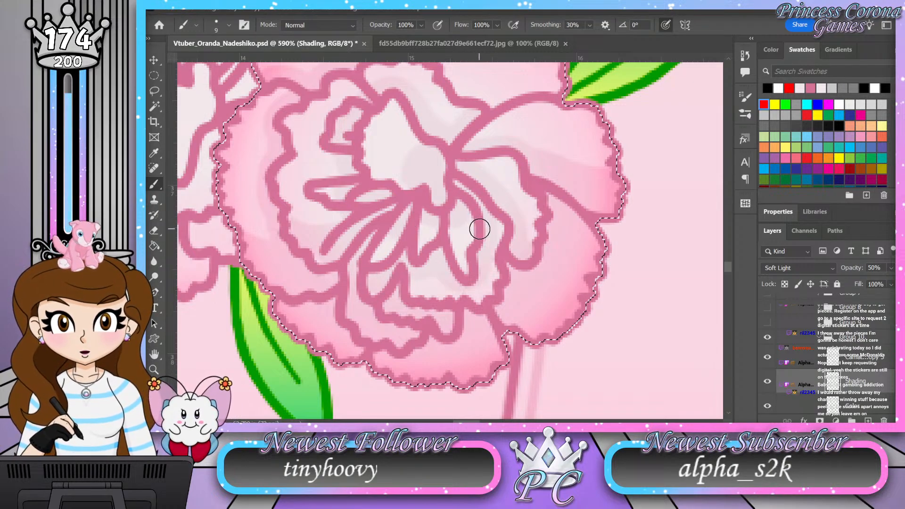
key("z")
mouse_move(479, 232)
left_mouse_down()
mouse_move(461, 255)
mouse_move(450, 252)
left_mouse_up()
left_click_drag(442, 210, 461, 242)
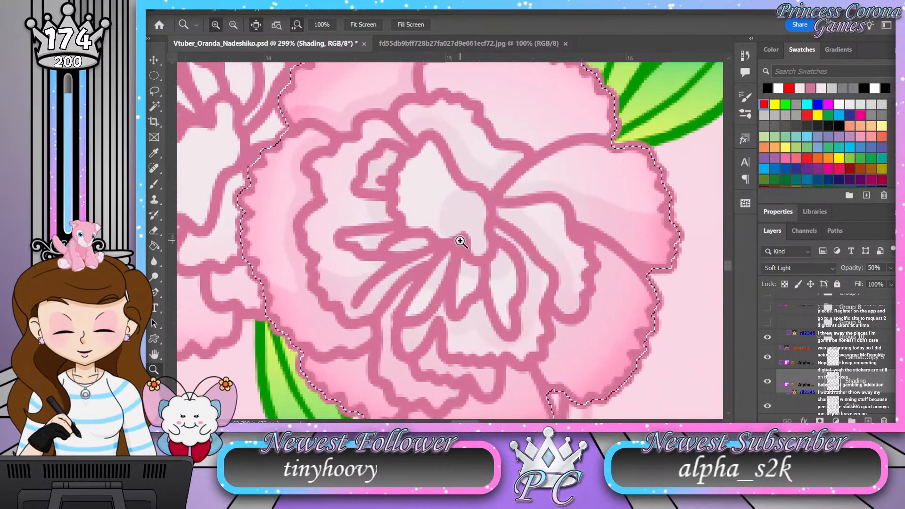
key("b")
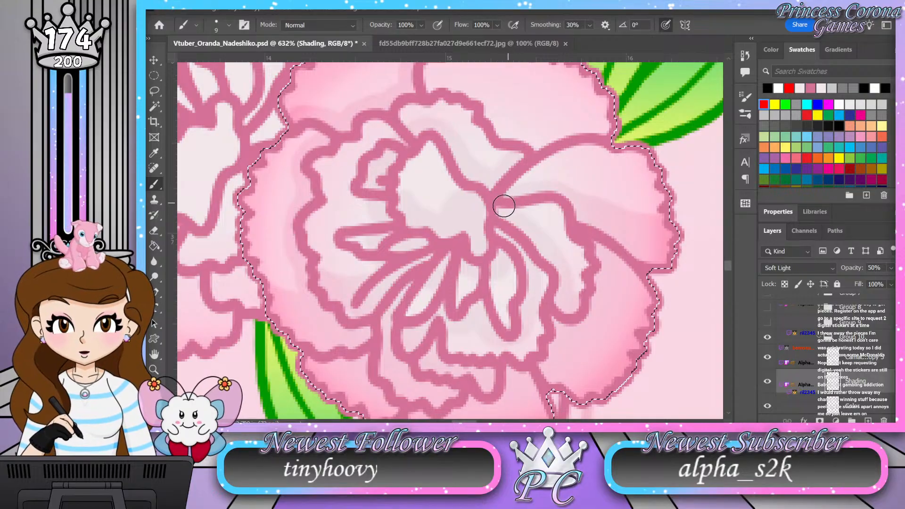
Step: Collapse the Group 10 layer group and hide it
key("z")
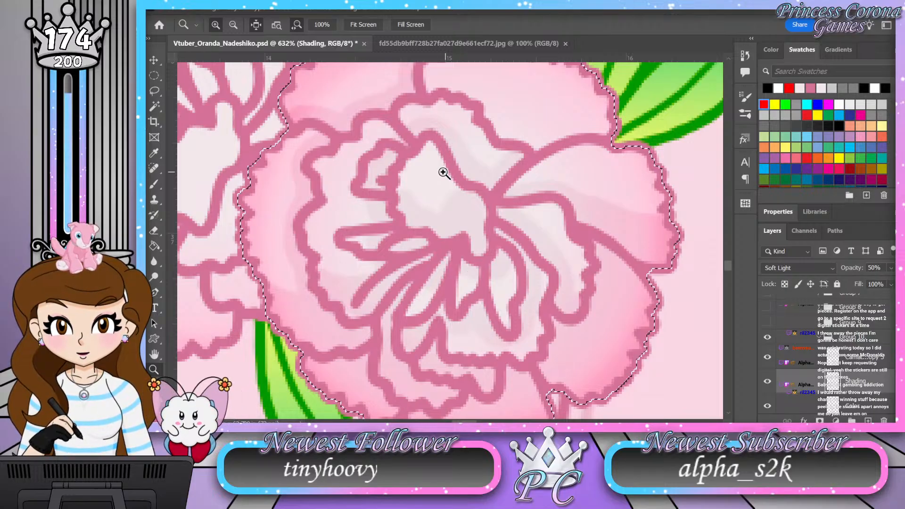
left_click_drag(454, 214, 401, 230)
left_click_drag(454, 189, 464, 189)
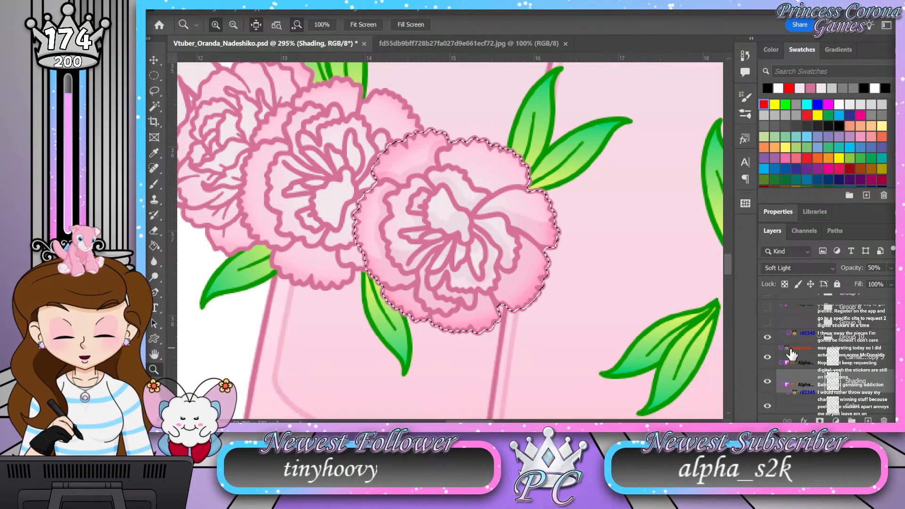
left_click(775, 337)
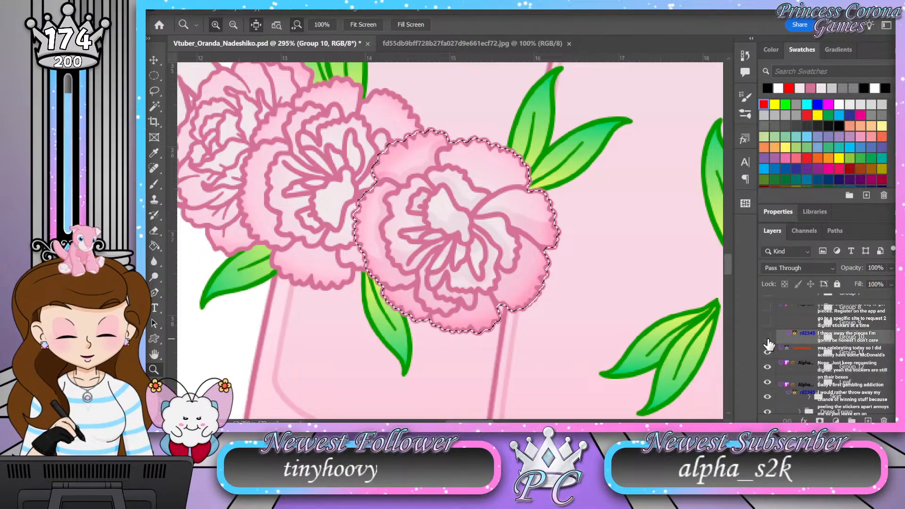
left_click(768, 338)
Step: Open Group 11 and add a layer named Shading directly beneath its carnation line art layer
left_click_drag(616, 304, 465, 252)
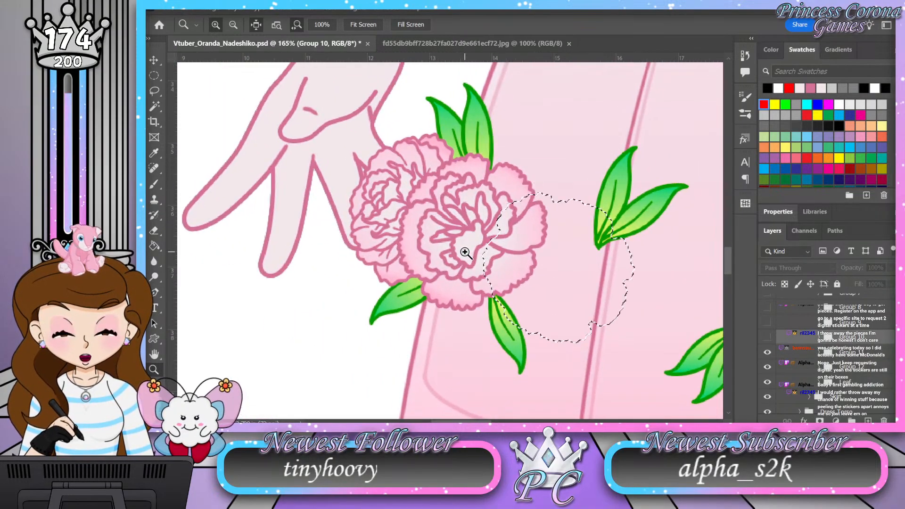
left_click_drag(505, 222, 512, 224)
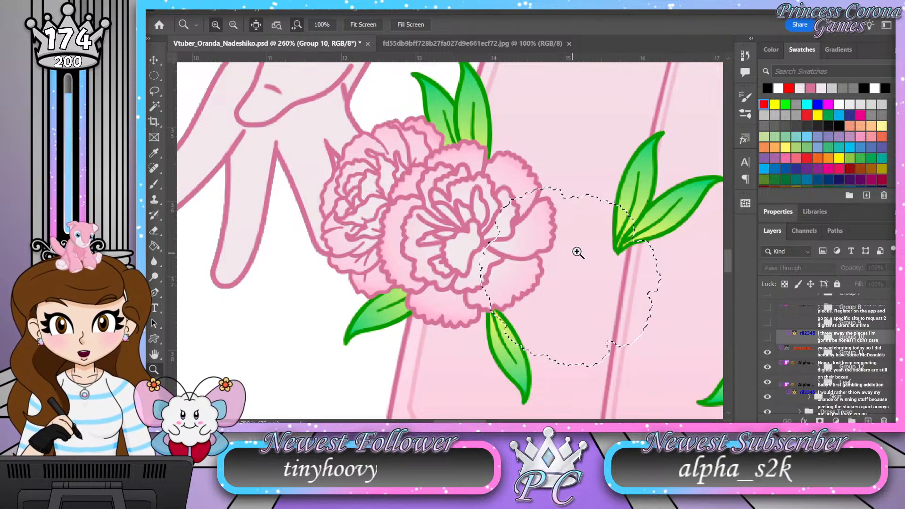
left_click(819, 353)
scroll(875, 362, "down", 1)
left_click(869, 378)
left_click(868, 420)
double_click(859, 381)
type("Sha")
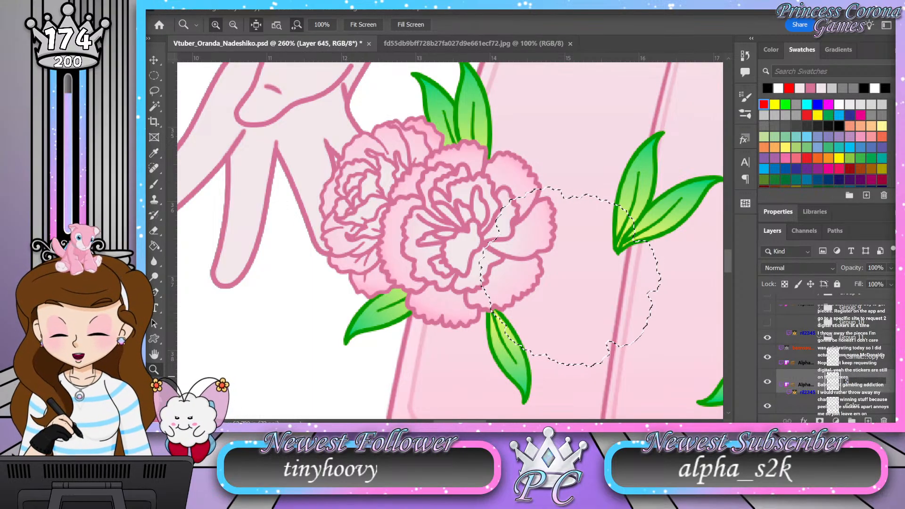
type("ding")
key("Return")
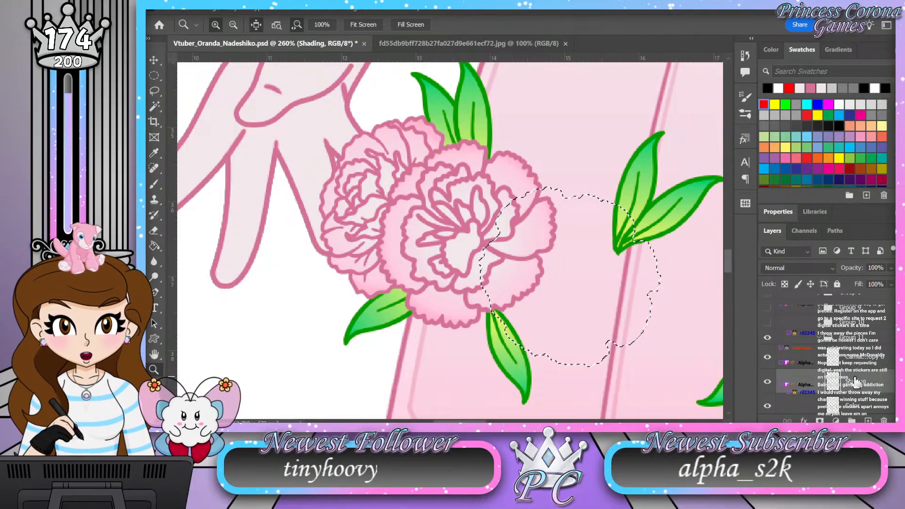
Step: Load the Group 11 flower's shape as a selection and set the Shading layer to Soft Light at 50% opacity
left_click(836, 409, "ctrl")
left_click(808, 267)
left_click(799, 263)
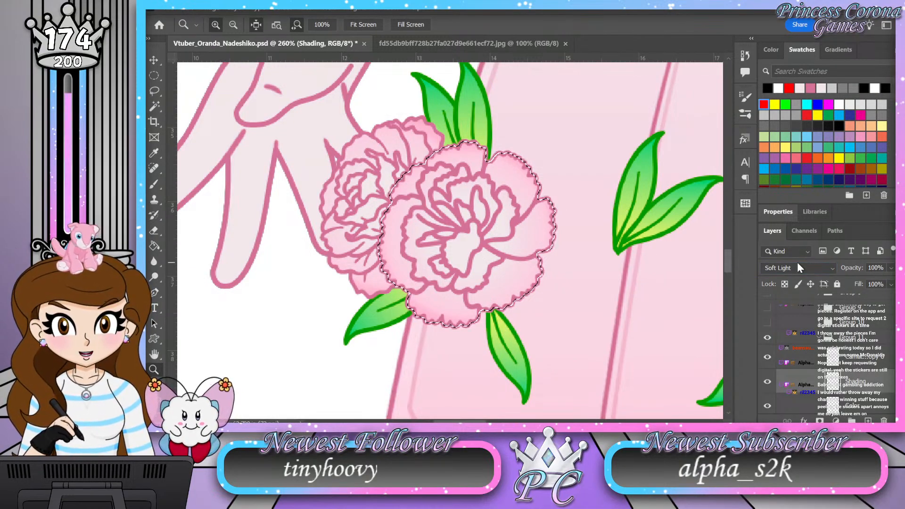
left_click(864, 271)
type("50")
key("Return")
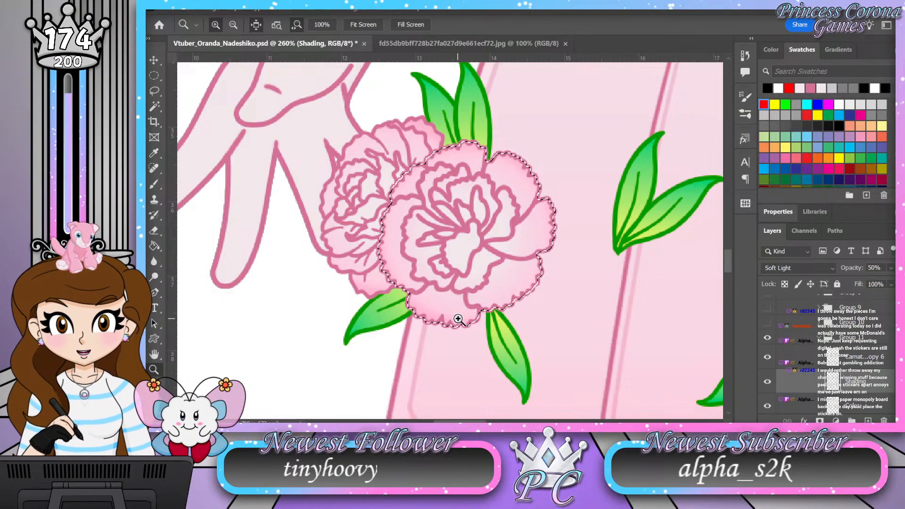
Step: Shade the Group 11 flower's bottom petal beneath the inner ruffle and undo the last brush stroke
left_click_drag(482, 321, 482, 340)
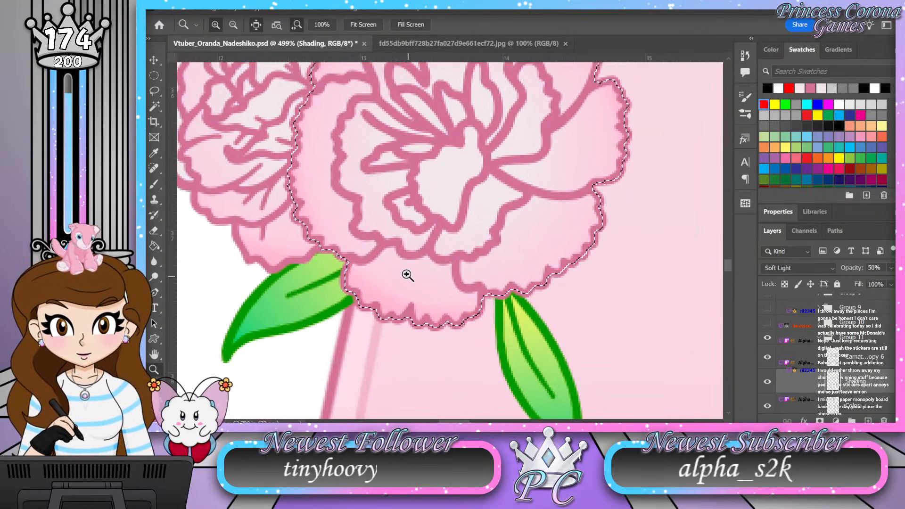
left_click_drag(564, 325, 555, 323)
left_click_drag(434, 291, 458, 290)
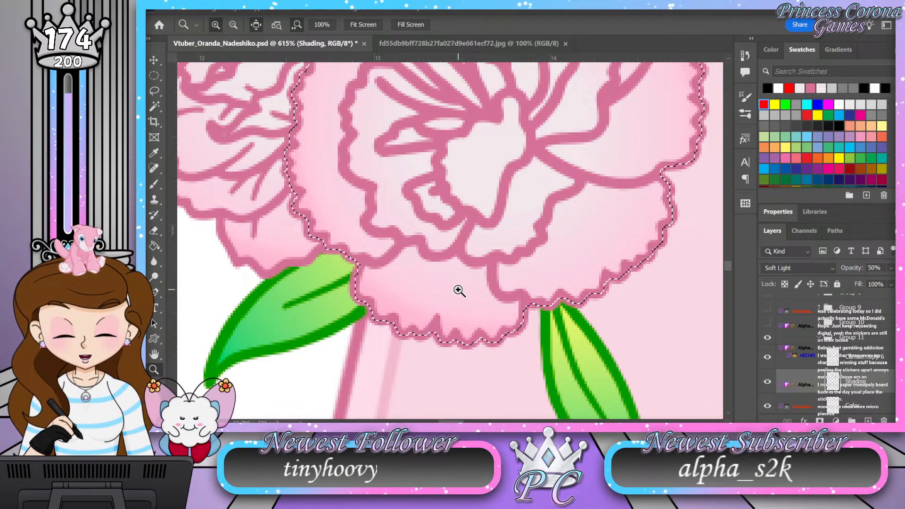
key("b")
mouse_move(514, 307)
left_mouse_down()
mouse_move(495, 302)
mouse_move(481, 270)
mouse_move(453, 262)
mouse_move(434, 270)
mouse_move(413, 253)
mouse_move(380, 273)
left_mouse_up()
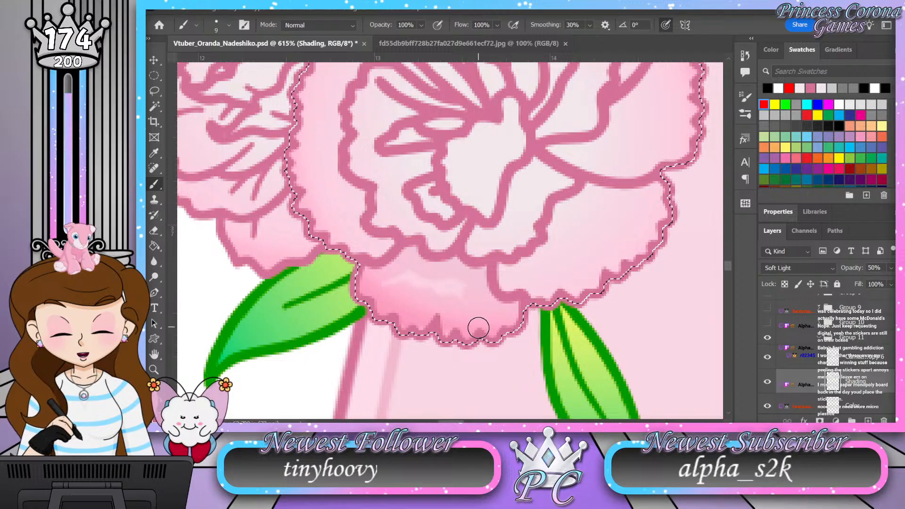
key("ctrl+z")
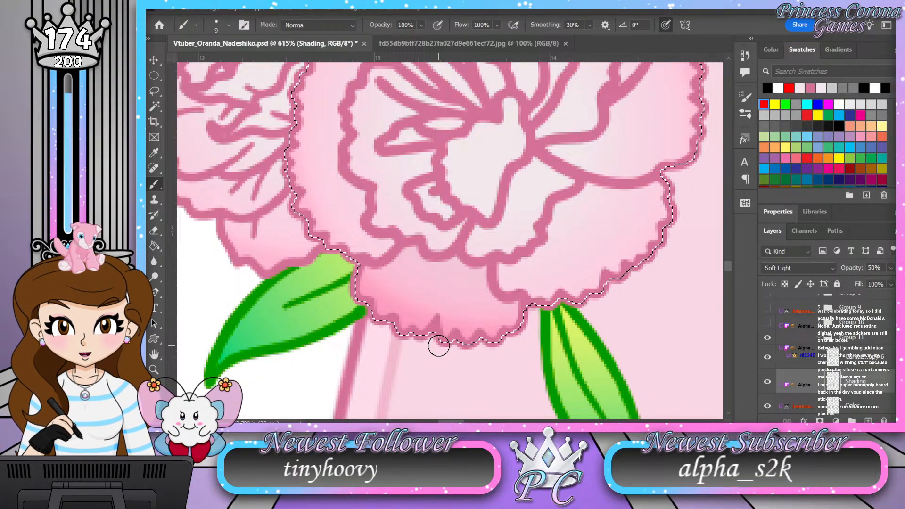
Step: Shade the flower's lower-right petal along the outside of the inner ruffle
mouse_move(672, 185)
left_mouse_down()
mouse_move(591, 189)
mouse_move(558, 216)
mouse_move(537, 258)
mouse_move(509, 287)
left_mouse_up()
mouse_move(566, 311)
left_mouse_down()
mouse_move(572, 214)
mouse_move(595, 294)
mouse_move(612, 221)
mouse_move(627, 203)
mouse_move(668, 199)
left_mouse_up()
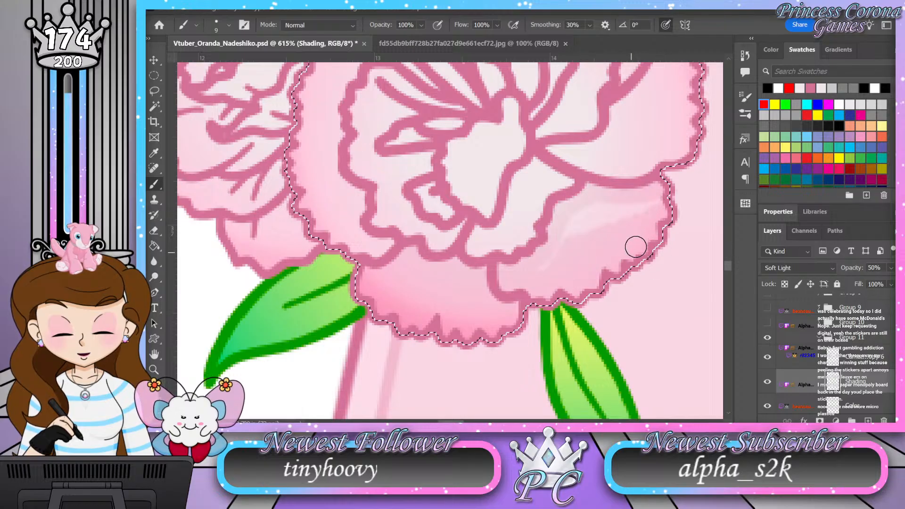
mouse_move(648, 249)
left_mouse_down()
mouse_move(667, 229)
mouse_move(669, 210)
mouse_move(645, 222)
left_mouse_up()
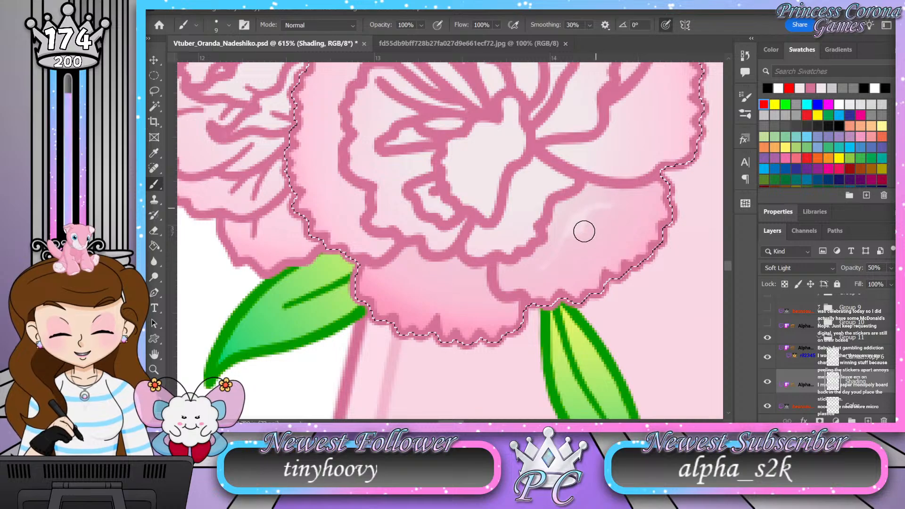
mouse_move(569, 229)
left_mouse_down()
mouse_move(548, 272)
mouse_move(576, 226)
left_mouse_up()
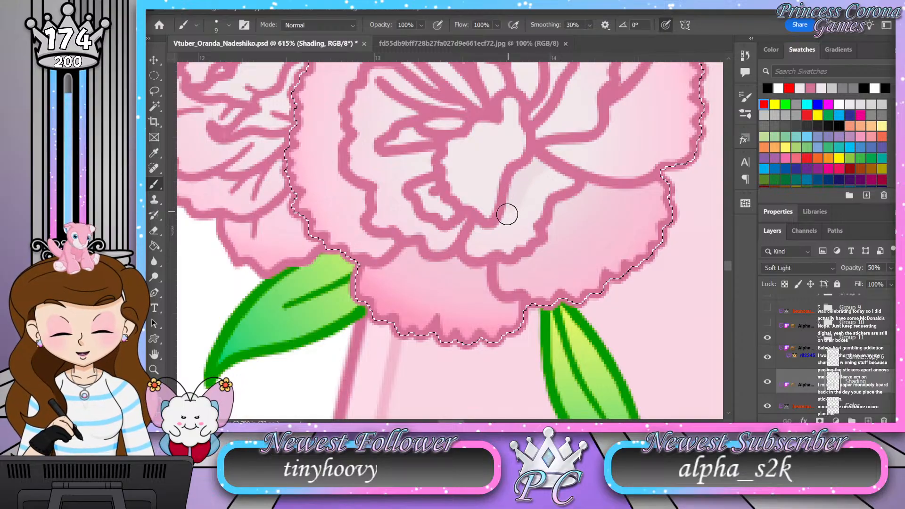
Step: Shade the top of the flower's central petal, the left inner ruffle around it, and the right outer petal
left_click_drag(481, 233, 496, 338)
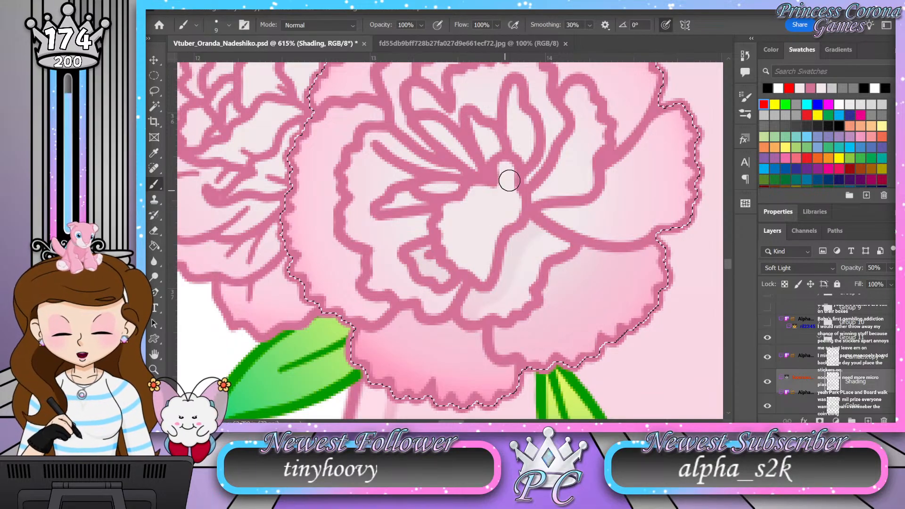
mouse_move(504, 169)
left_mouse_down()
mouse_move(501, 197)
mouse_move(481, 190)
mouse_move(509, 210)
mouse_move(515, 202)
mouse_move(516, 228)
left_mouse_up()
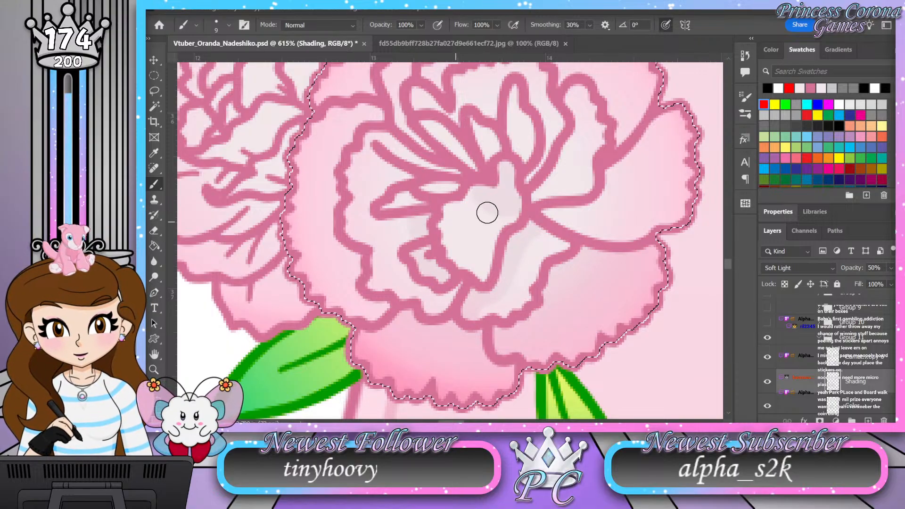
mouse_move(698, 183)
left_mouse_down()
mouse_move(656, 214)
mouse_move(606, 220)
mouse_move(547, 211)
left_mouse_up()
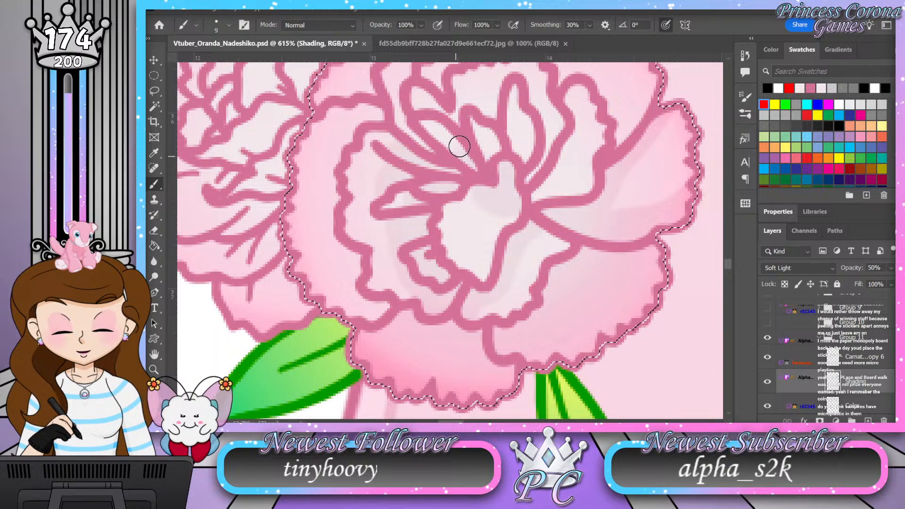
Step: Shade the bases of the narrow petals above and to the upper right of the flower's center
mouse_move(514, 131)
left_mouse_down()
mouse_move(525, 156)
mouse_move(491, 145)
left_mouse_up()
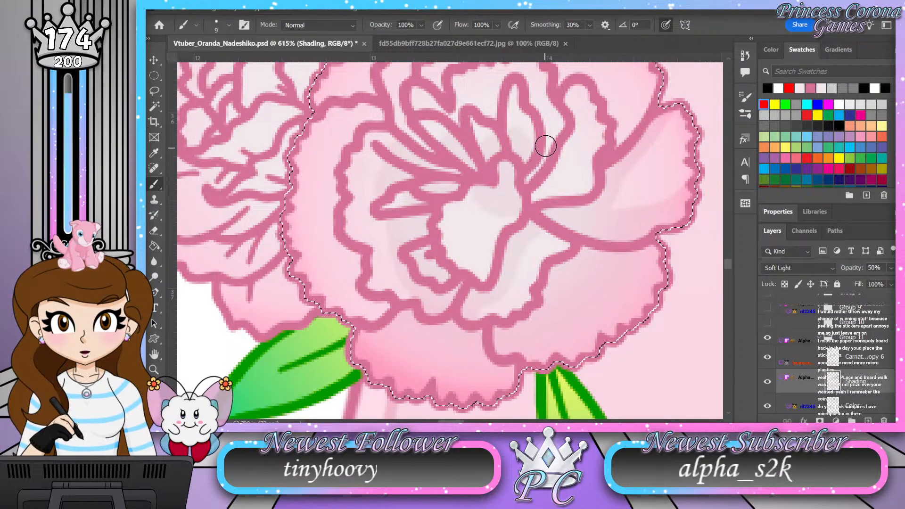
mouse_move(569, 96)
left_mouse_down()
mouse_move(569, 136)
mouse_move(529, 195)
left_mouse_up()
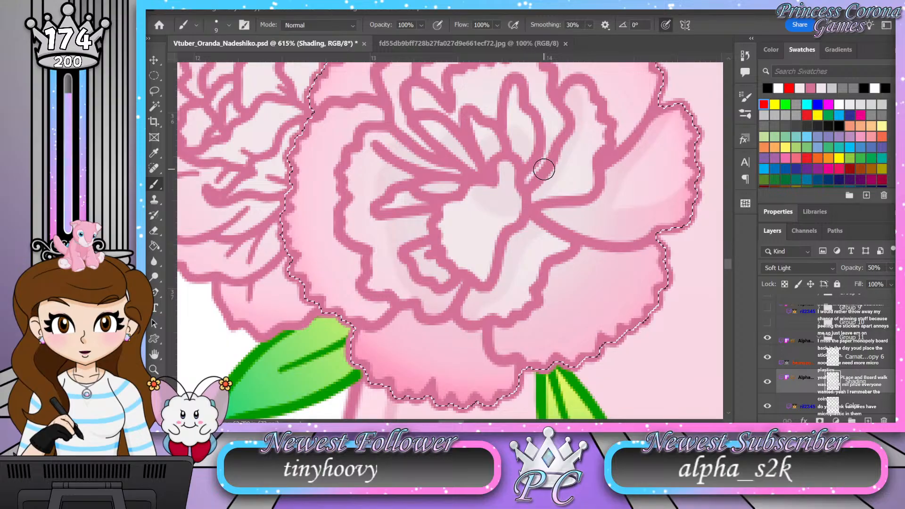
mouse_move(510, 117)
left_mouse_down()
mouse_move(514, 206)
mouse_move(532, 160)
left_mouse_up()
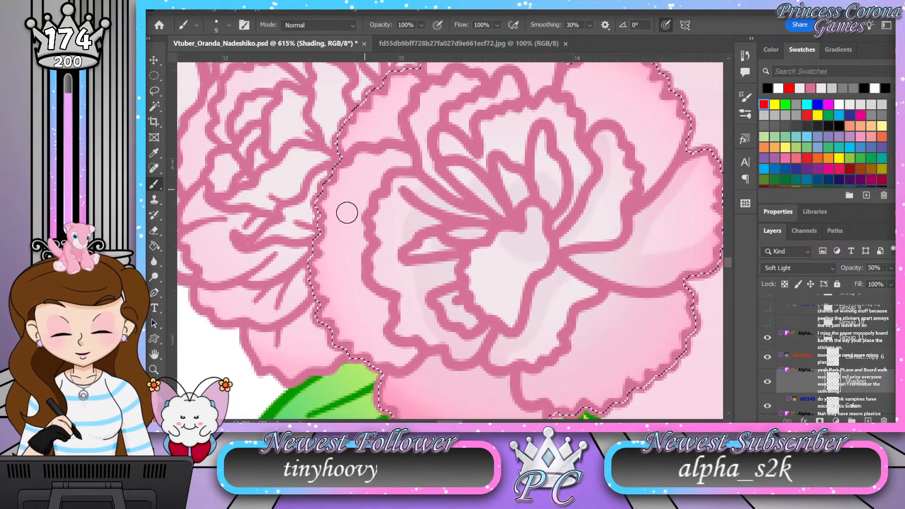
Step: Shade the flower's left outer petal around the inner ruffle, from its lower edge up to its top
mouse_move(299, 268)
left_mouse_down()
mouse_move(345, 306)
mouse_move(379, 317)
mouse_move(382, 305)
mouse_move(390, 348)
mouse_move(412, 354)
mouse_move(394, 363)
mouse_move(344, 318)
mouse_move(358, 331)
left_mouse_up()
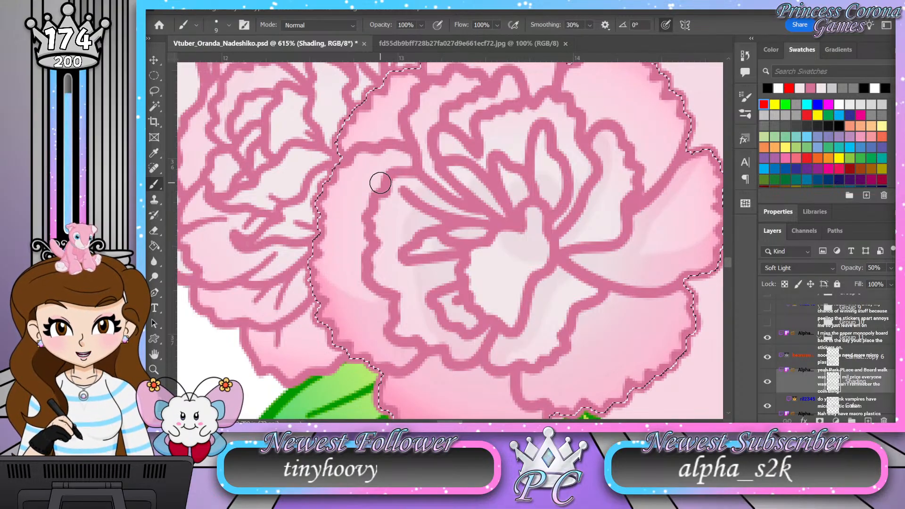
left_click_drag(400, 162, 376, 189)
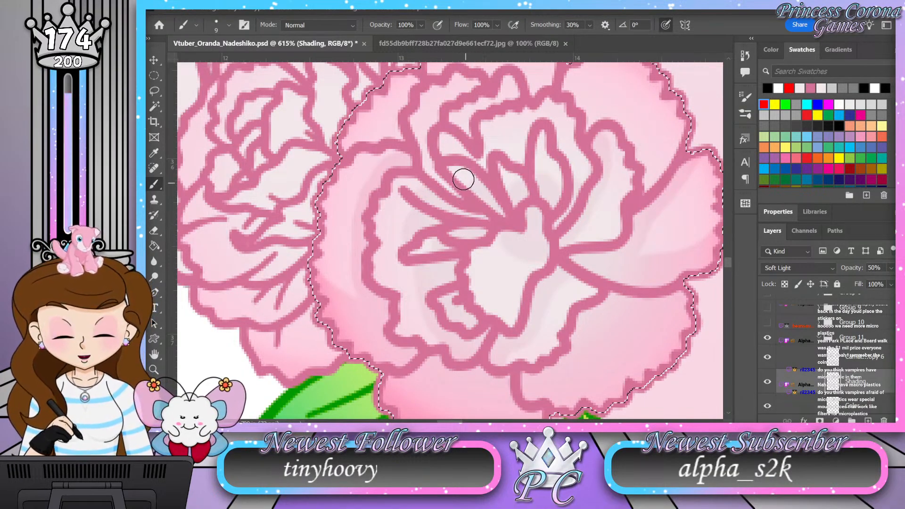
left_click_drag(418, 147, 433, 197)
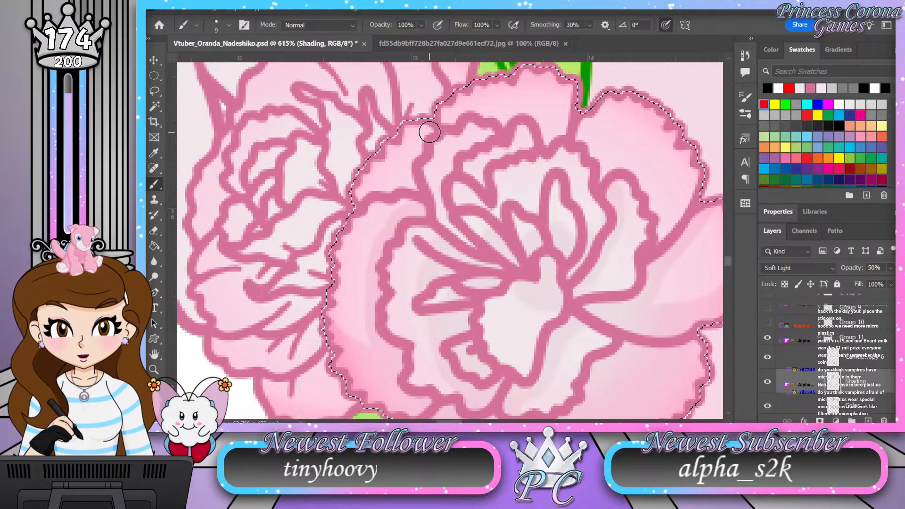
Step: Shade the flower's upper-left, top and upper-right petals around the outside of the inner ruffle
mouse_move(423, 133)
left_mouse_down()
mouse_move(408, 176)
mouse_move(413, 188)
mouse_move(363, 200)
left_mouse_up()
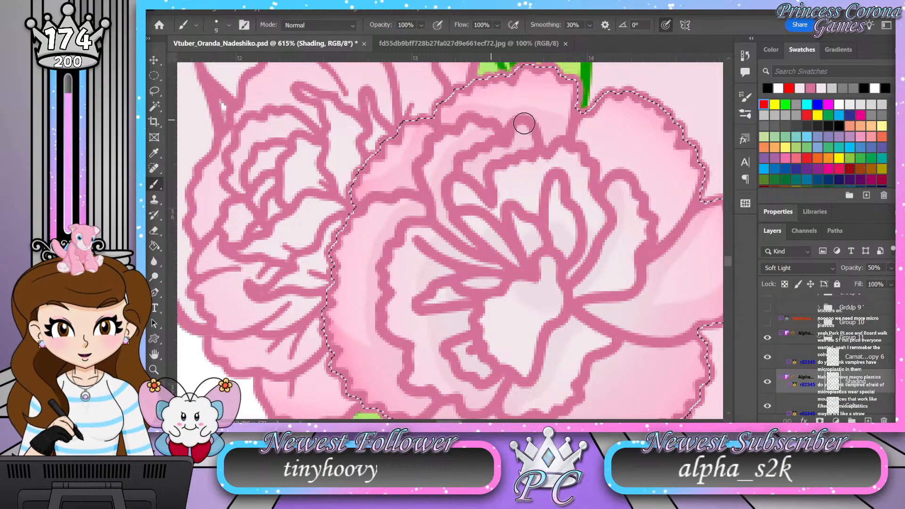
mouse_move(636, 187)
left_mouse_down()
mouse_move(481, 137)
mouse_move(468, 174)
mouse_move(472, 162)
left_mouse_up()
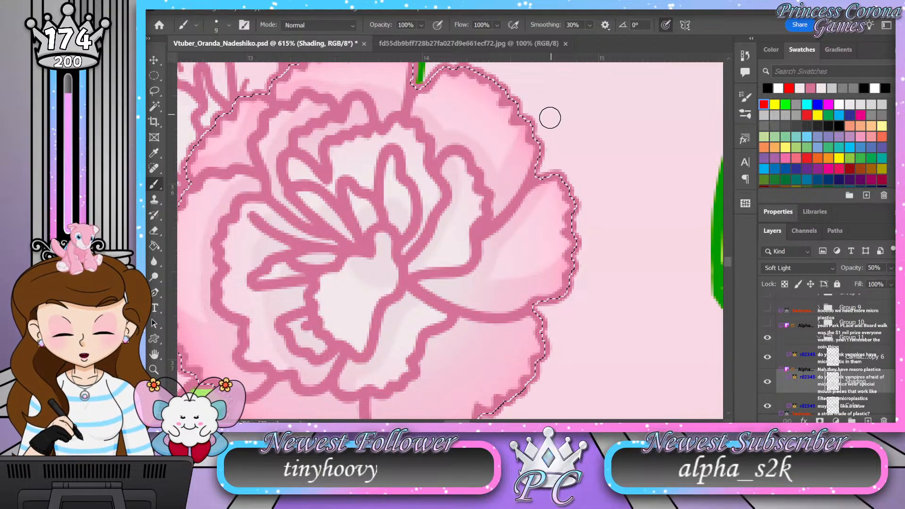
key("z")
mouse_move(528, 180)
left_mouse_down()
mouse_move(496, 154)
mouse_move(549, 225)
mouse_move(528, 242)
left_mouse_up()
key("b")
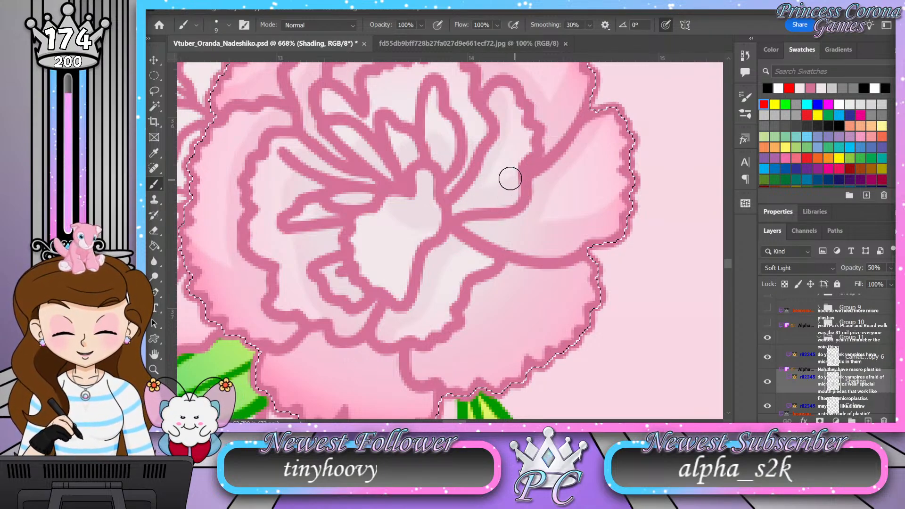
key("z")
left_click_drag(477, 184, 451, 182)
mouse_move(467, 84)
left_mouse_down()
mouse_move(473, 97)
mouse_move(452, 89)
mouse_move(473, 115)
mouse_move(464, 131)
left_mouse_up()
key("b")
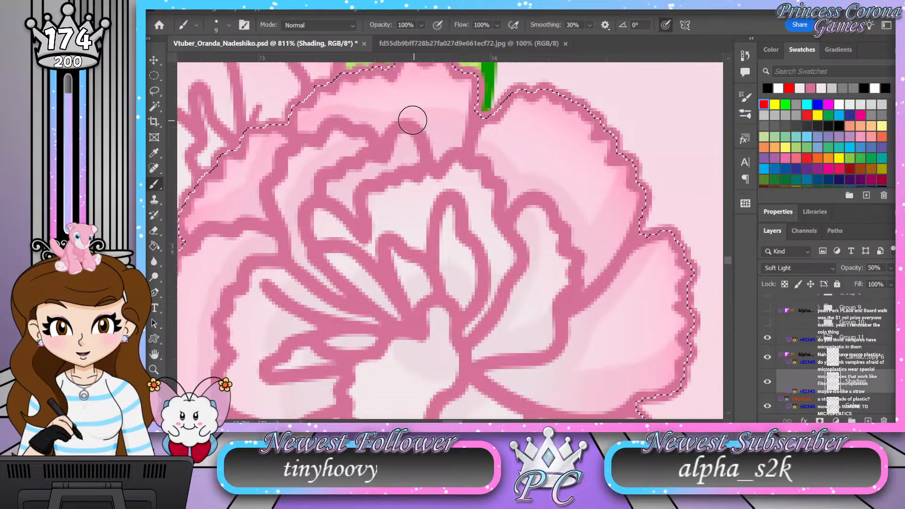
Step: Check the shaded Group 11 flower as a whole and save the artwork file
key("z")
left_click_drag(463, 135, 463, 173)
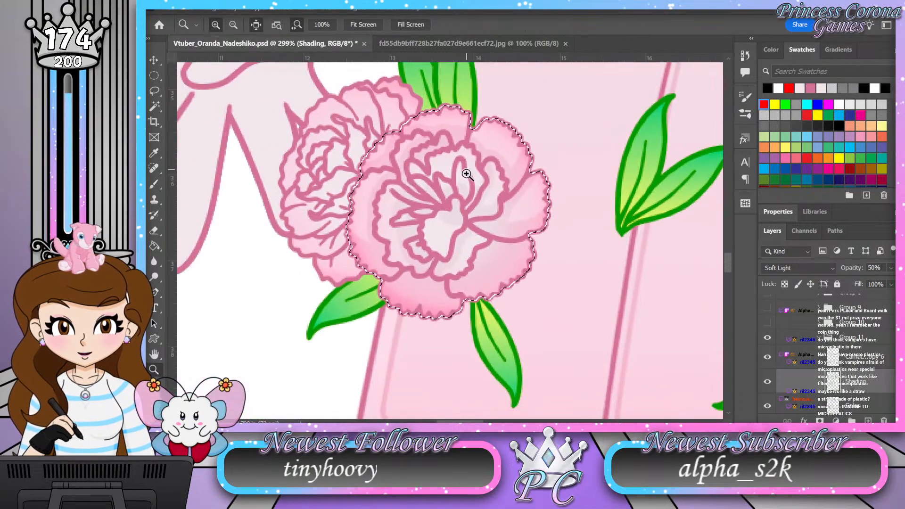
left_click_drag(423, 195, 444, 202)
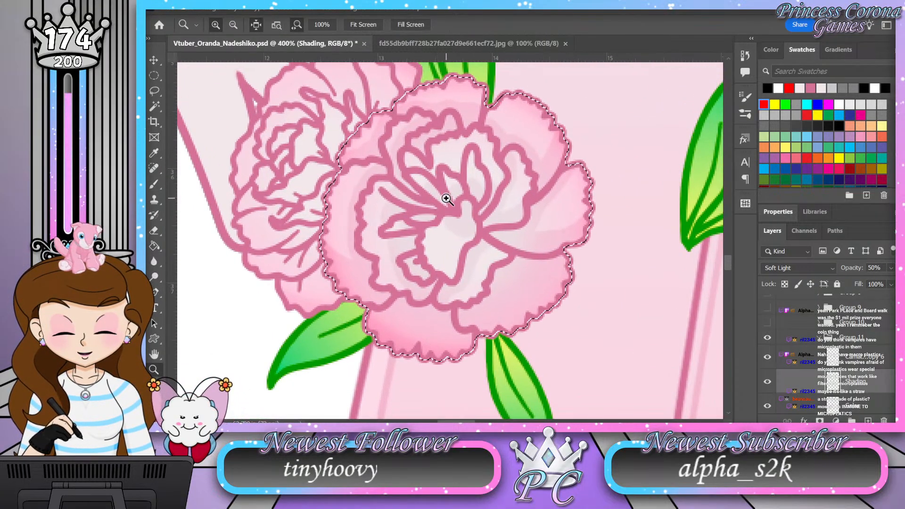
key("ctrl+s")
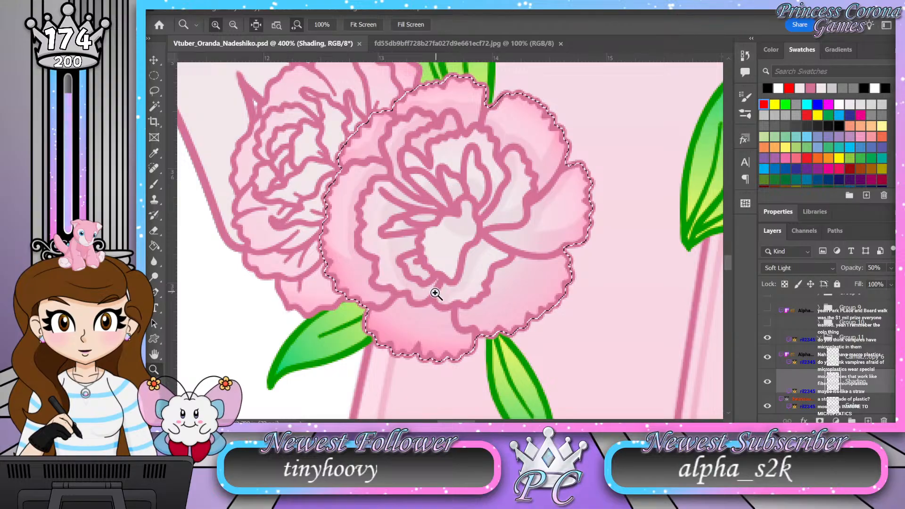
Step: Shade the small central petal of the flower and check the whole flower
left_click_drag(434, 292, 463, 261)
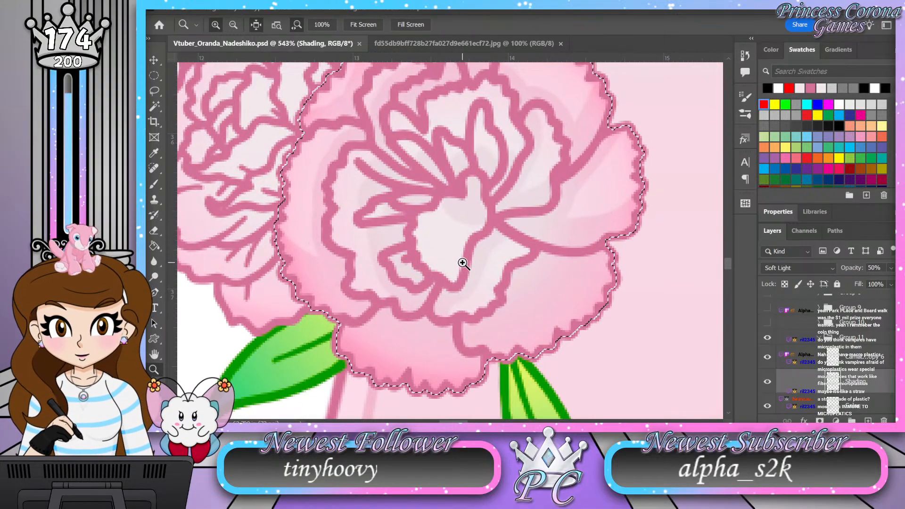
key("b")
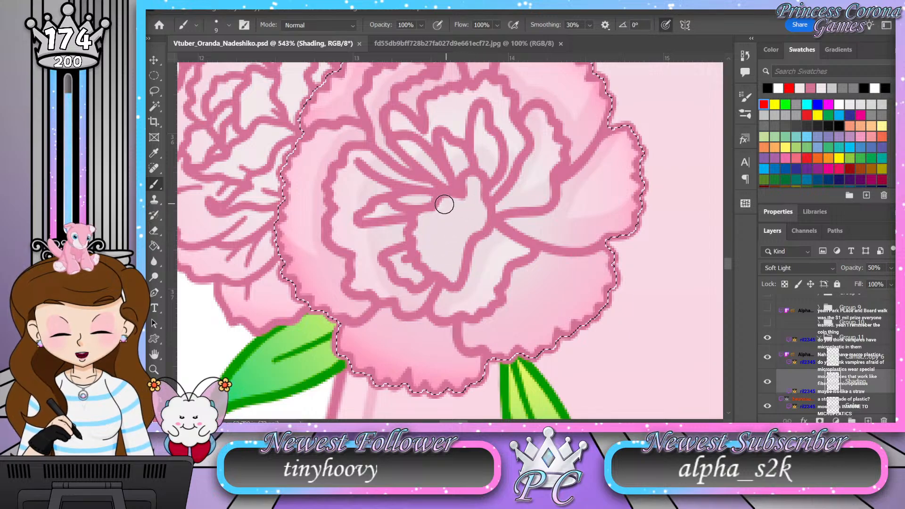
mouse_move(422, 220)
left_mouse_down()
mouse_move(424, 246)
mouse_move(449, 261)
left_mouse_up()
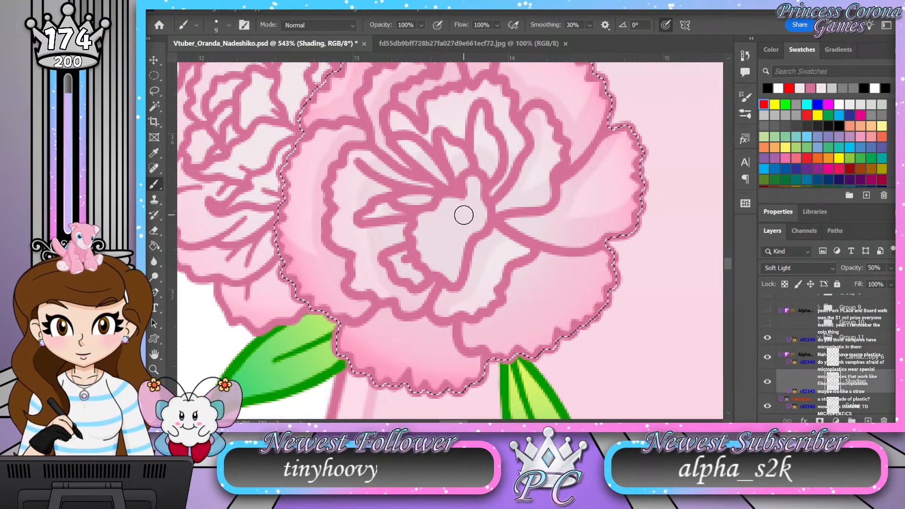
key("z")
left_click_drag(441, 216, 420, 215)
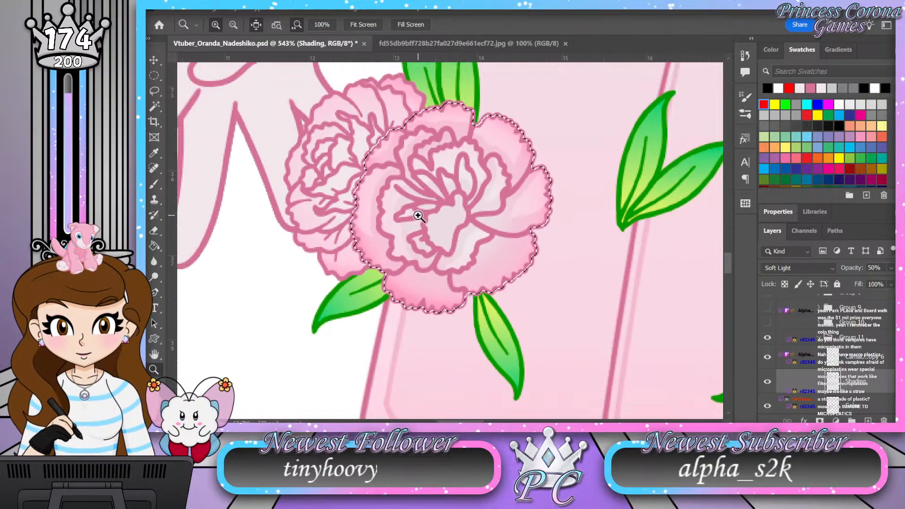
left_click_drag(442, 137, 445, 131)
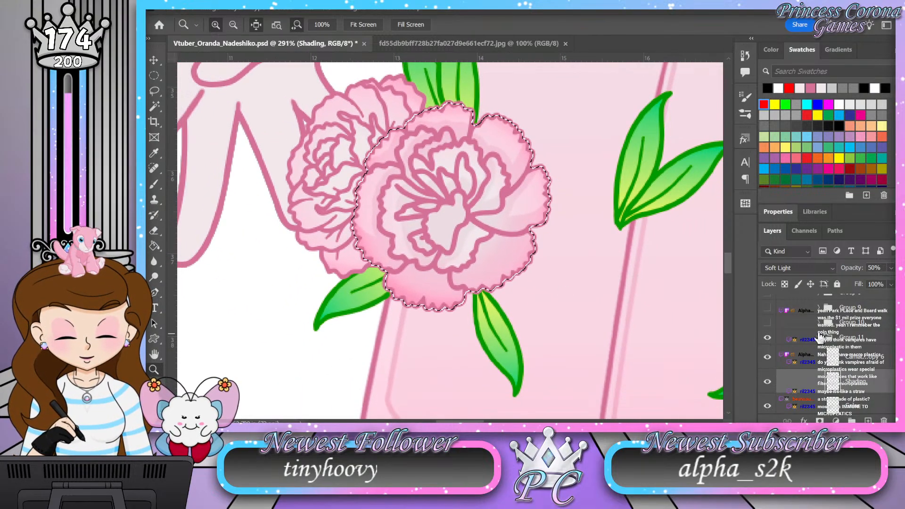
Step: Collapse and hide Group 11, and expand Group 12 with the flower behind it
left_click(819, 338)
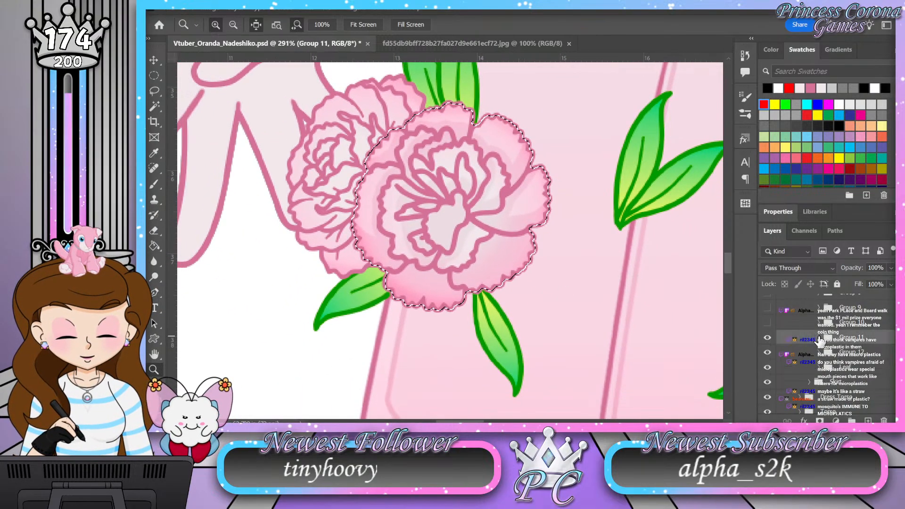
left_click(767, 339)
left_click(819, 353)
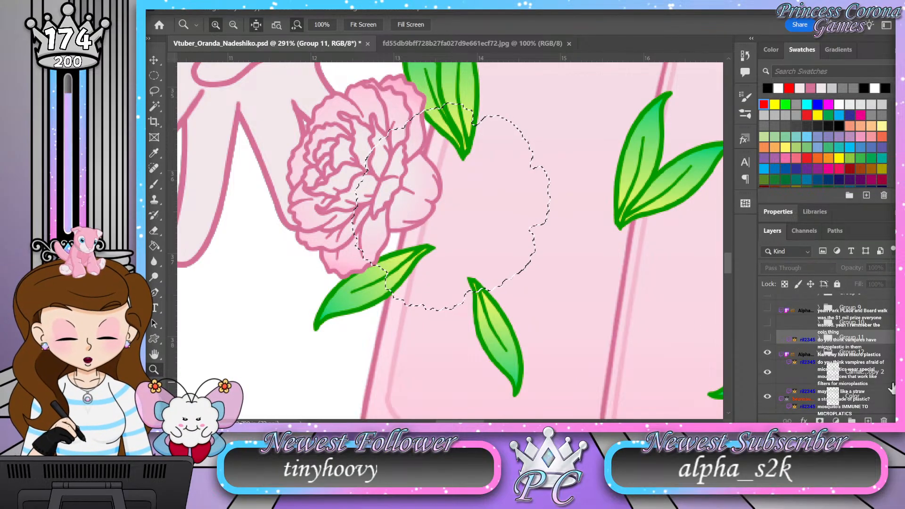
Step: Add a layer named Shading above the Color layer in Group 12 and load the flower's silhouette as the selection
left_click(848, 396)
left_click(868, 420)
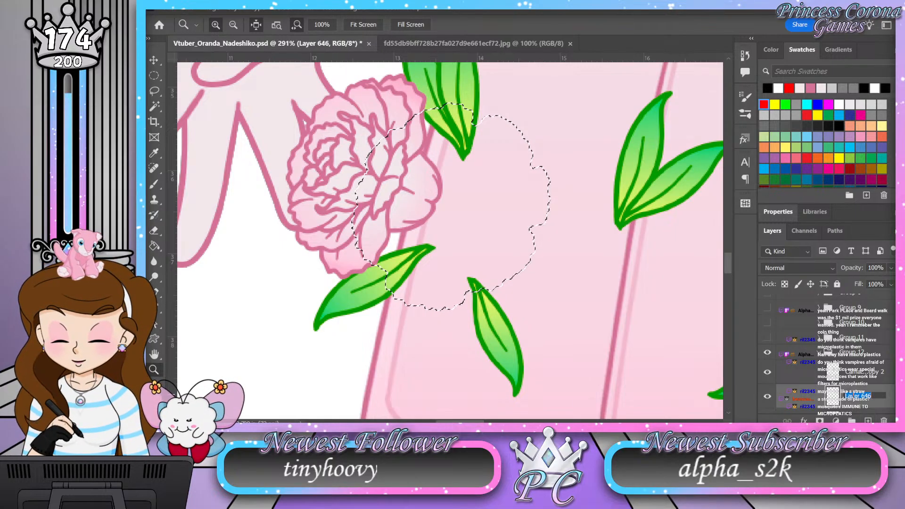
type("Shading")
key("Return")
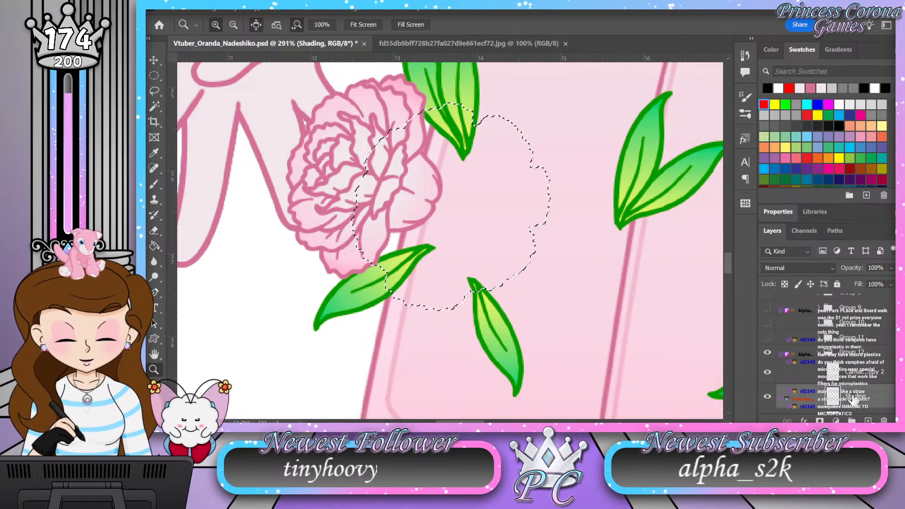
scroll(853, 400, "down", 1)
left_click(832, 406, "ctrl")
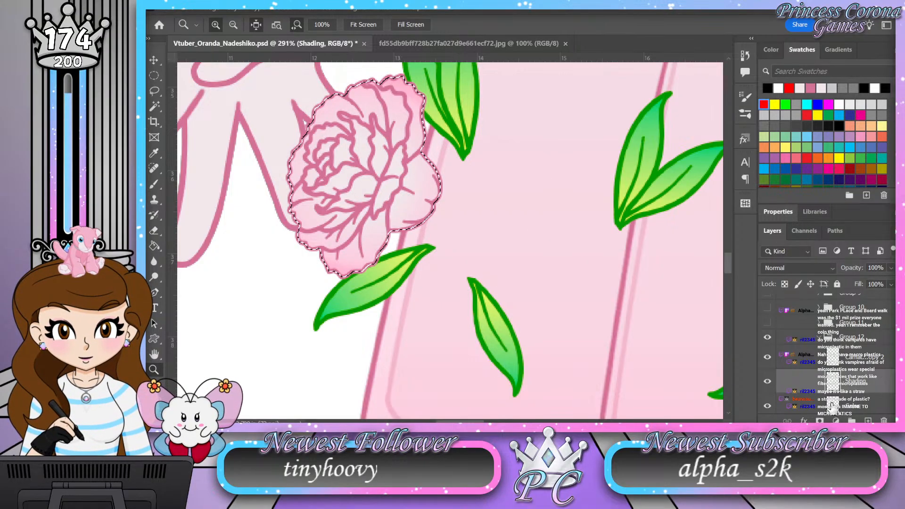
Step: Set the new Shading layer to 50% opacity and Soft Light blending
left_click(862, 269)
type("50")
key("Return")
left_click(825, 266)
left_click(816, 266)
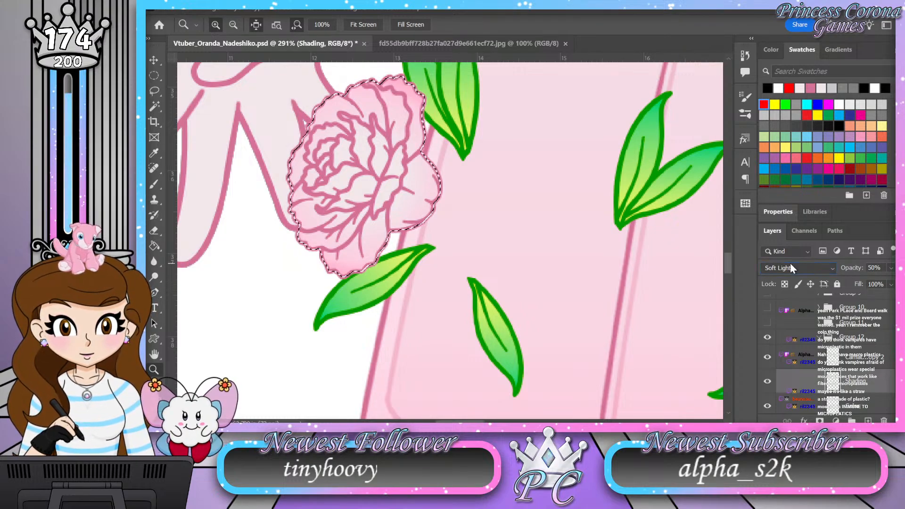
Step: Shade the flower's large rounded right petal along its inner base and around the short fold lines at its outer edge
left_click_drag(323, 131, 353, 130)
left_click_drag(371, 187, 391, 202)
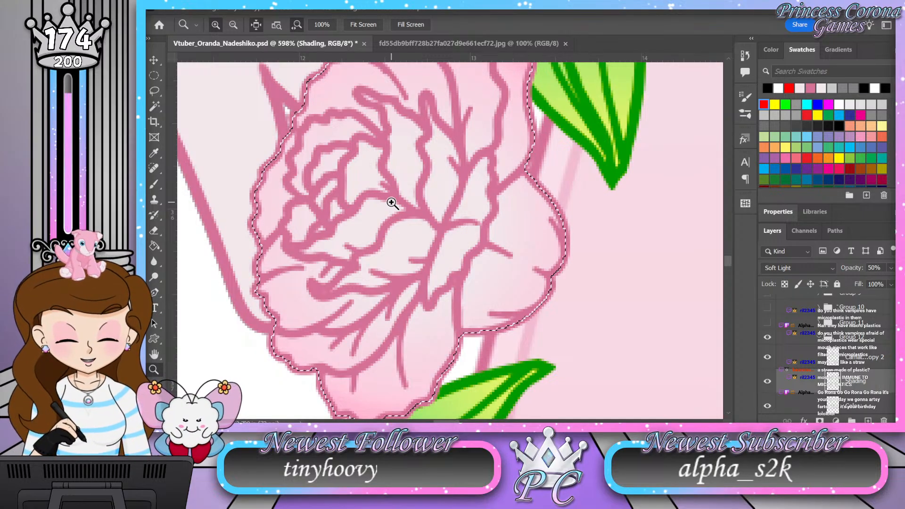
key("b")
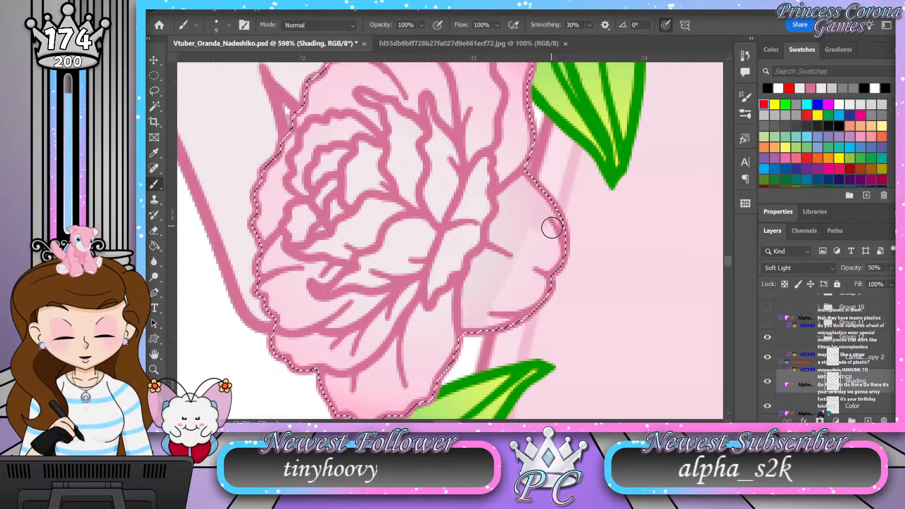
left_click_drag(551, 226, 564, 234)
mouse_move(537, 271)
left_mouse_down()
mouse_move(509, 318)
mouse_move(508, 284)
mouse_move(536, 282)
left_mouse_up()
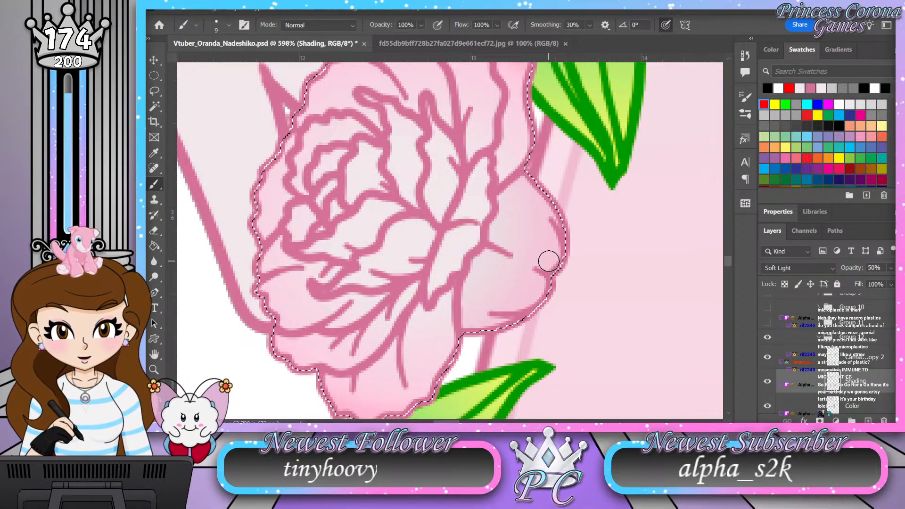
Step: Add a pale-to-pink gradient overlay to the flower's Color layer, lighter in the middle and pinker toward the petal edges
key("z")
mouse_move(521, 237)
left_mouse_down()
mouse_move(476, 234)
mouse_move(549, 232)
left_mouse_up()
left_click_drag(481, 232, 491, 234)
left_click(877, 393)
key("space")
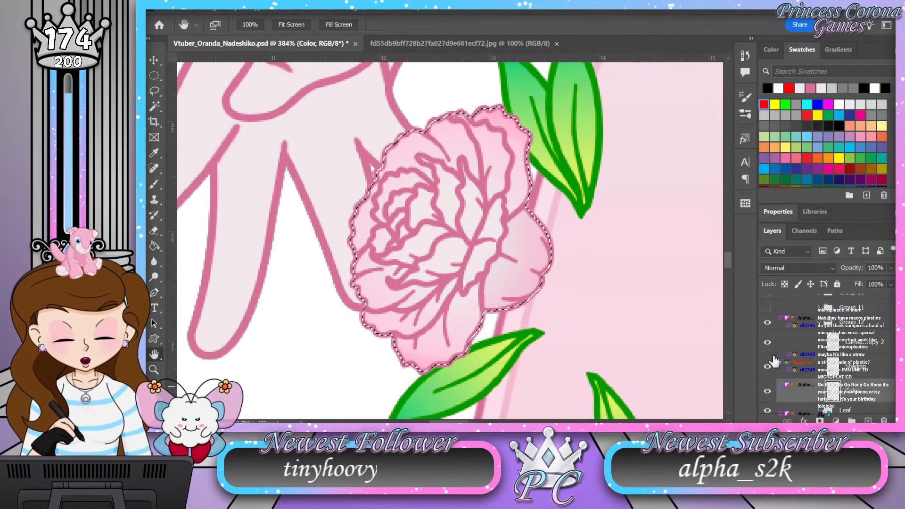
left_click_drag(343, 216, 228, 176)
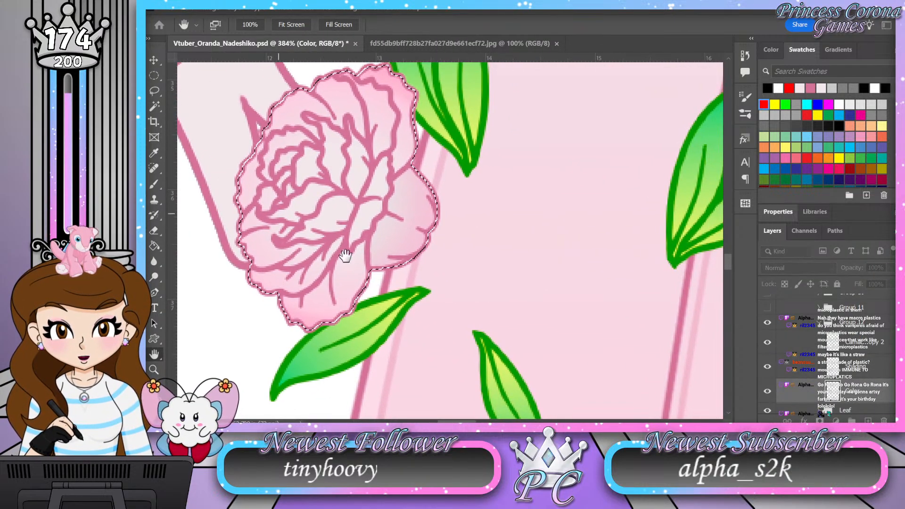
left_click(497, 312)
left_click(662, 200)
key("i")
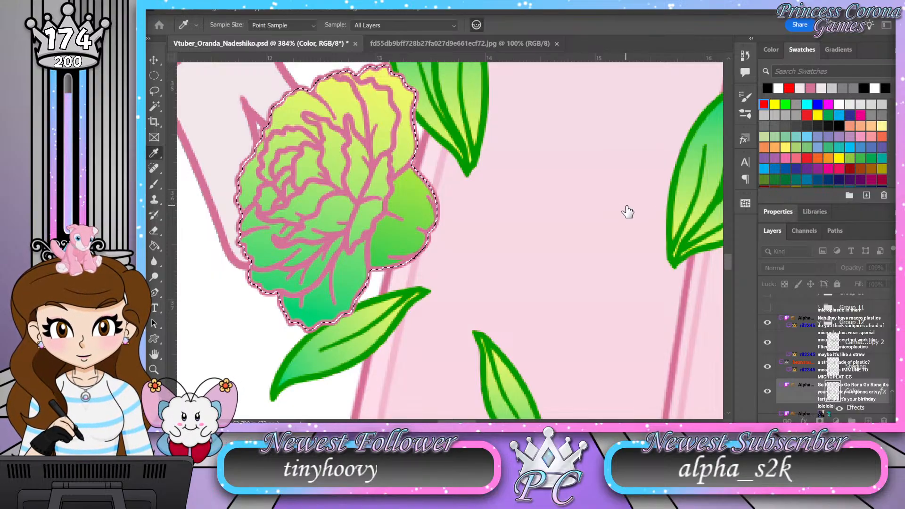
left_click(652, 206)
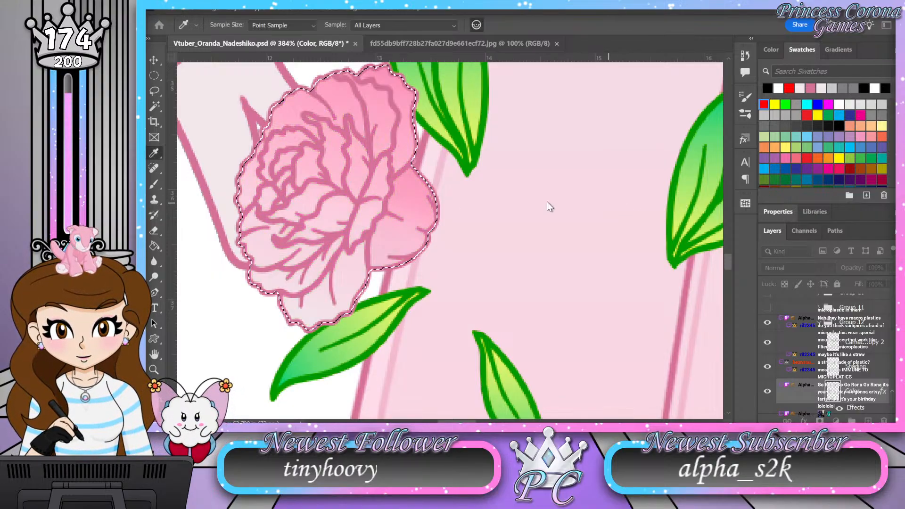
left_click(799, 147)
Step: Move the gradient's pale center toward the flower's upper left, soften its spread and apply the overlay
left_click_drag(654, 248, 527, 230)
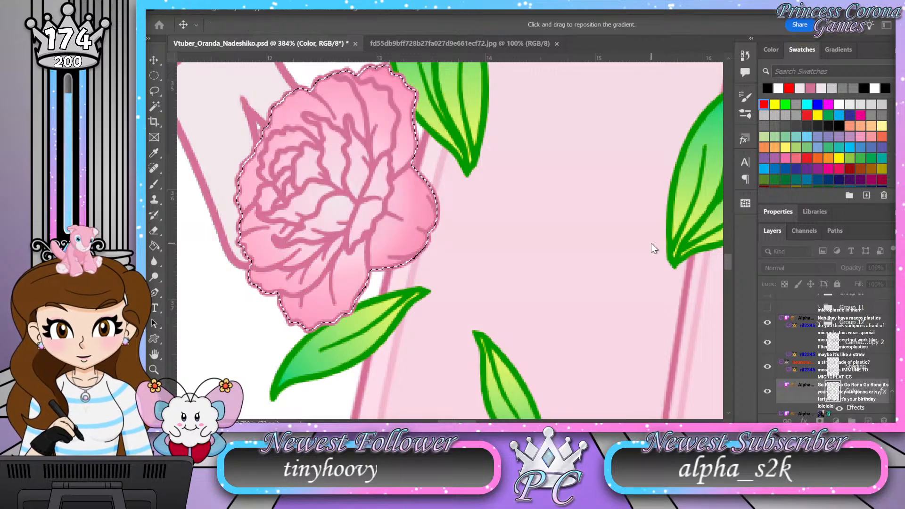
left_click_drag(312, 188, 293, 174)
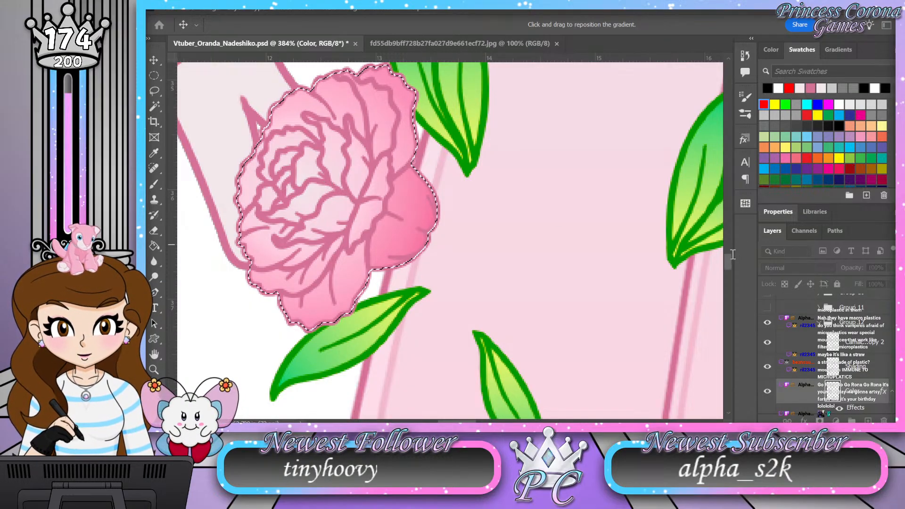
left_click(711, 258)
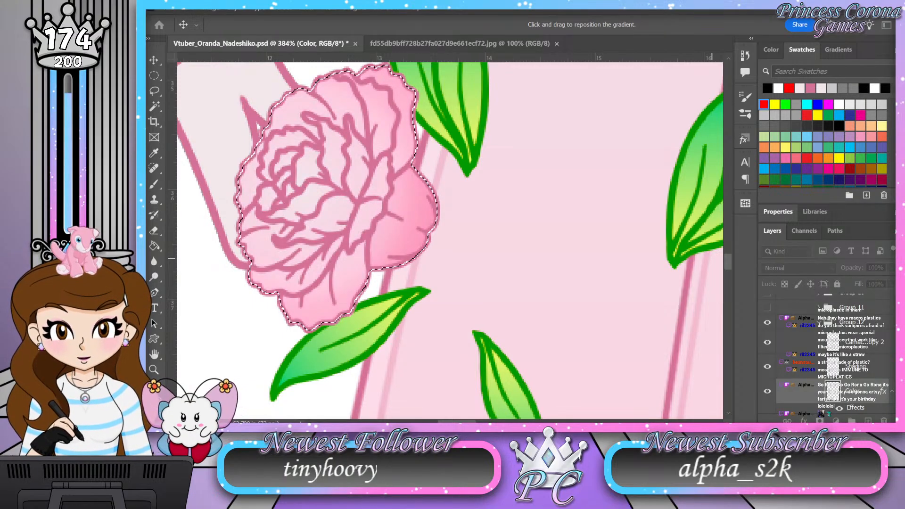
left_click(450, 314)
left_click(449, 313)
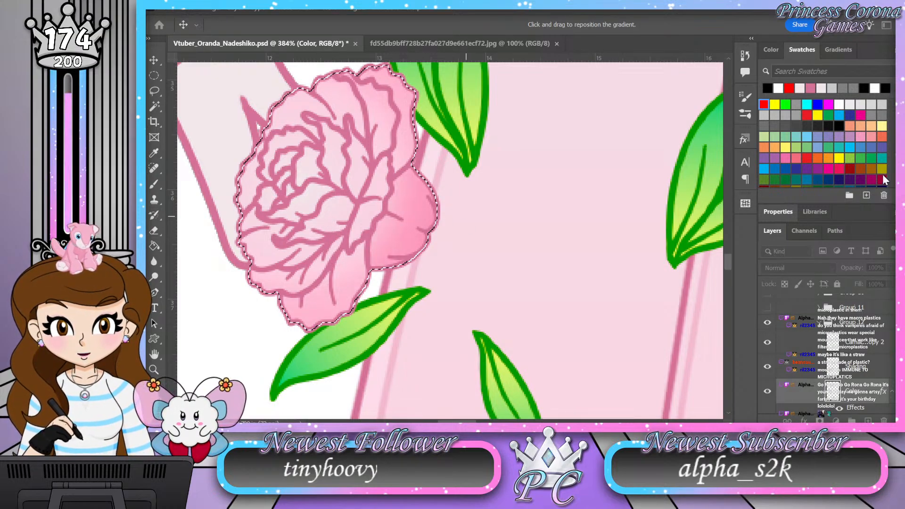
Step: Rasterize the layer style of the flower's Color layer
key("z")
right_click(863, 392)
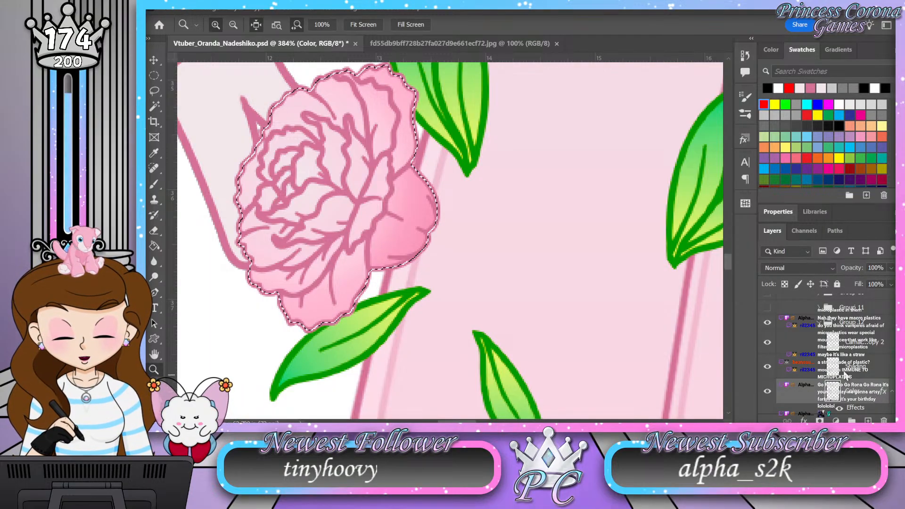
left_click(830, 348)
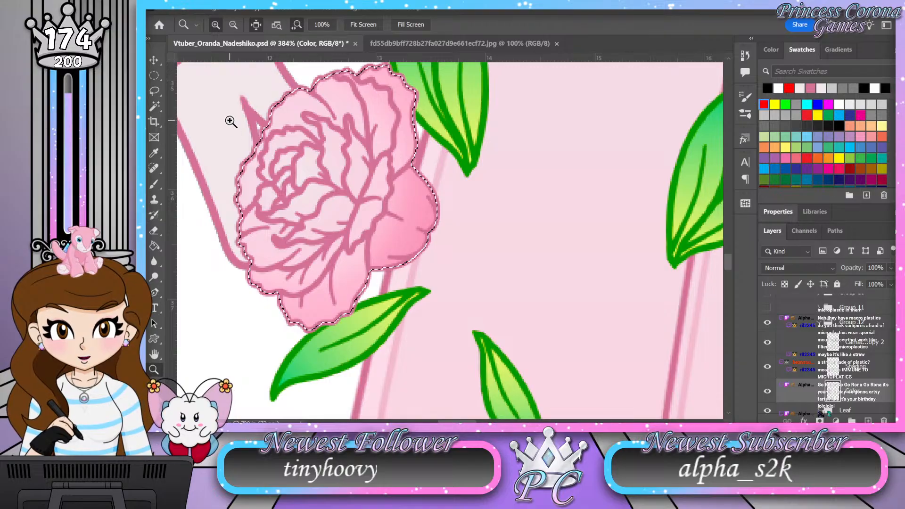
Step: On the Shading layer, shade the flower's bottom petal and the base of the neighboring lower-left petal
left_click_drag(252, 121, 266, 122)
left_click_drag(499, 215, 465, 224)
left_click_drag(383, 327, 437, 329)
left_click(873, 374)
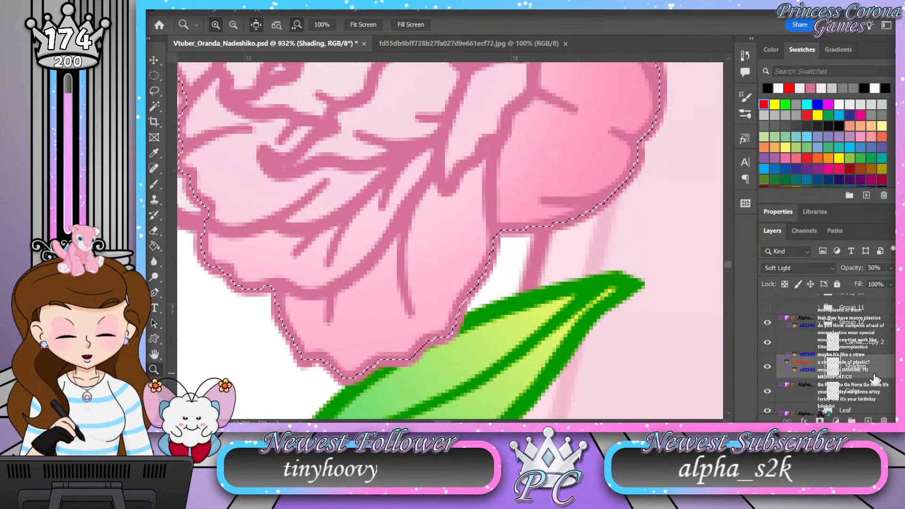
key("b")
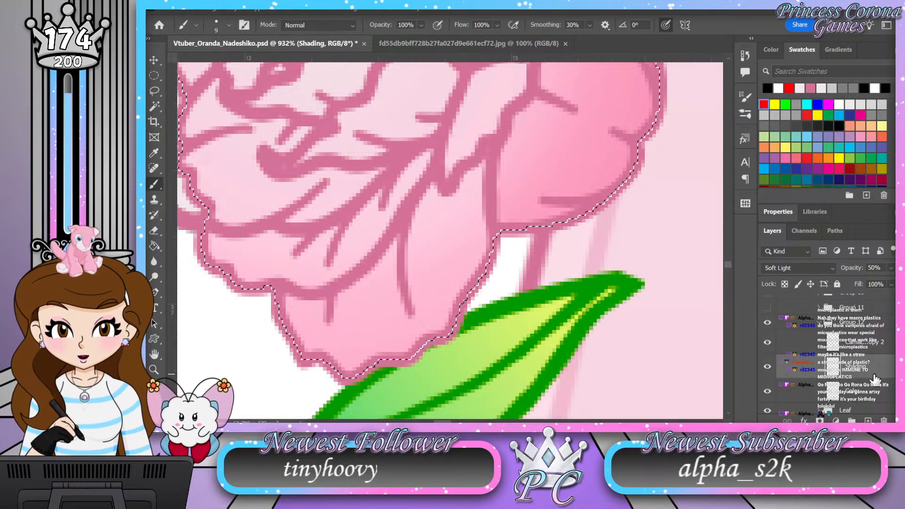
mouse_move(488, 172)
left_mouse_down()
mouse_move(465, 183)
mouse_move(460, 200)
mouse_move(433, 196)
mouse_move(400, 253)
mouse_move(365, 285)
mouse_move(323, 310)
mouse_move(289, 307)
mouse_move(316, 363)
mouse_move(344, 348)
mouse_move(360, 297)
mouse_move(399, 276)
mouse_move(427, 349)
mouse_move(413, 362)
mouse_move(465, 289)
mouse_move(477, 218)
mouse_move(472, 269)
mouse_move(456, 251)
mouse_move(465, 223)
mouse_move(483, 211)
mouse_move(502, 243)
mouse_move(470, 256)
left_mouse_up()
key("e")
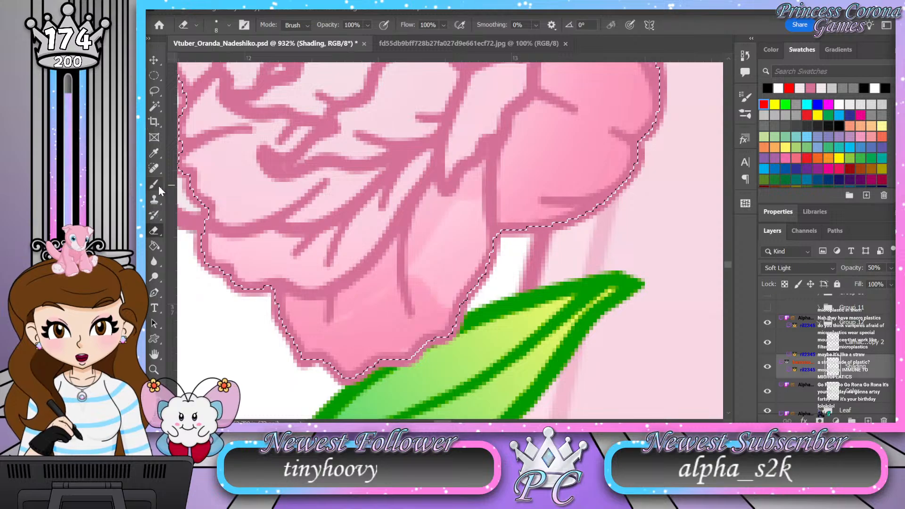
key("b")
mouse_move(469, 290)
left_mouse_down()
mouse_move(485, 235)
mouse_move(476, 231)
mouse_move(480, 212)
mouse_move(456, 298)
mouse_move(450, 261)
mouse_move(438, 272)
mouse_move(444, 224)
mouse_move(457, 220)
mouse_move(444, 275)
left_mouse_up()
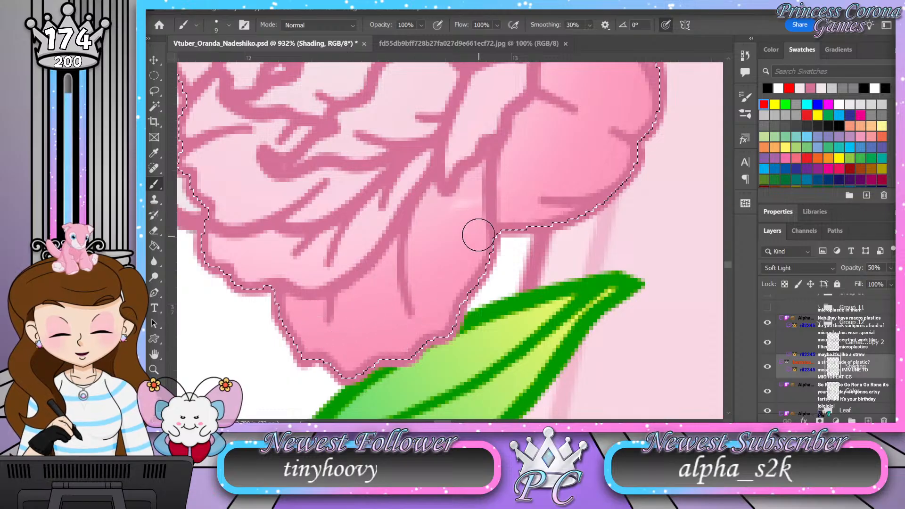
mouse_move(530, 185)
left_mouse_down()
mouse_move(568, 234)
mouse_move(612, 211)
left_mouse_up()
mouse_move(482, 245)
left_mouse_down()
mouse_move(427, 322)
mouse_move(455, 285)
mouse_move(394, 332)
mouse_move(412, 307)
mouse_move(293, 305)
mouse_move(331, 329)
mouse_move(317, 331)
mouse_move(427, 341)
left_mouse_up()
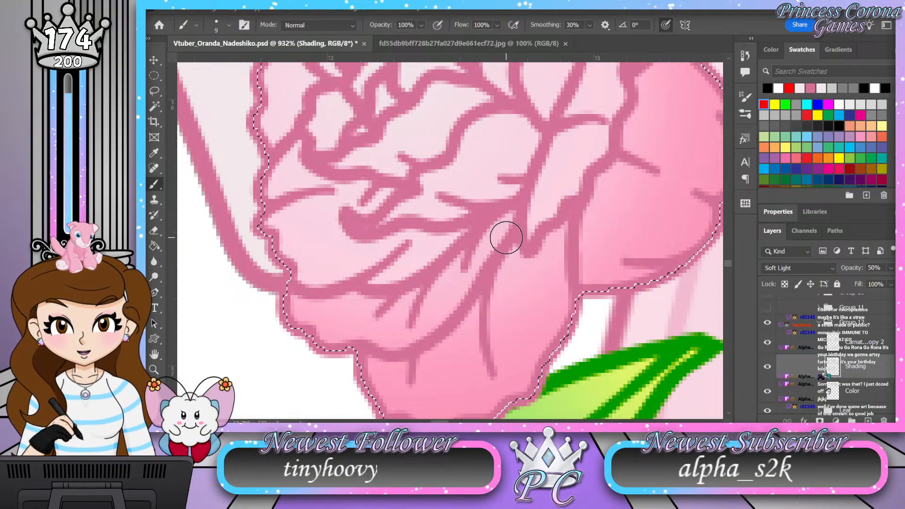
Step: Shade the two narrow petals right of the flower's center with a brush size of 6
mouse_move(526, 208)
left_mouse_down()
mouse_move(459, 263)
mouse_move(453, 299)
mouse_move(432, 287)
mouse_move(439, 305)
left_mouse_up()
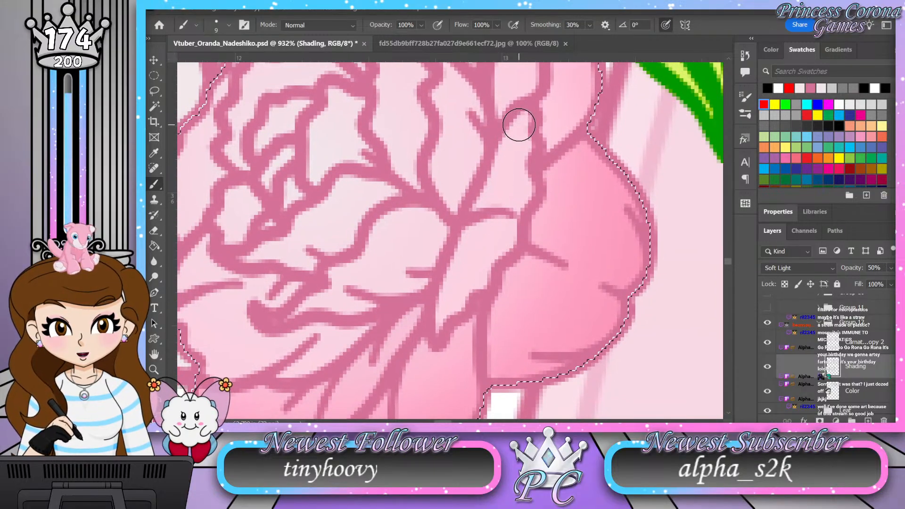
key("bracketleft")
key("bracketleft")
mouse_move(518, 124)
left_mouse_down()
mouse_move(448, 281)
mouse_move(440, 343)
left_mouse_up()
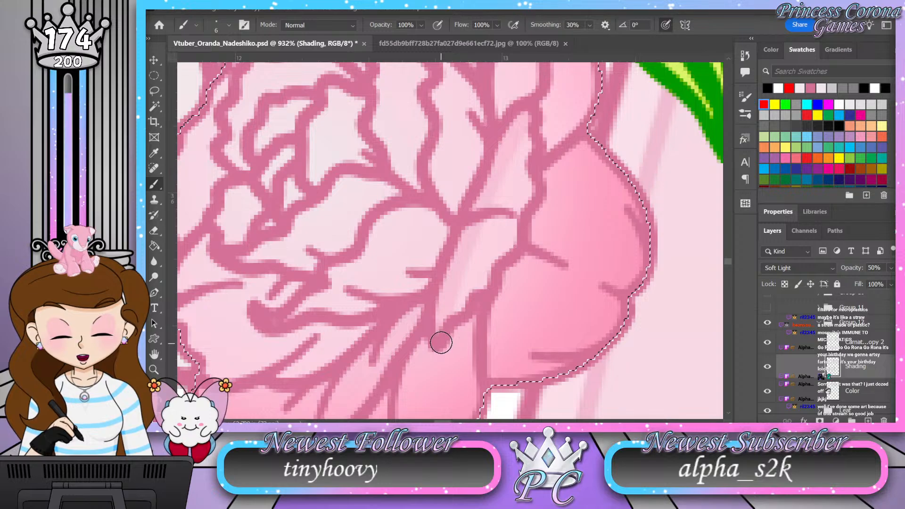
mouse_move(523, 136)
left_mouse_down()
mouse_move(525, 194)
mouse_move(514, 216)
left_mouse_up()
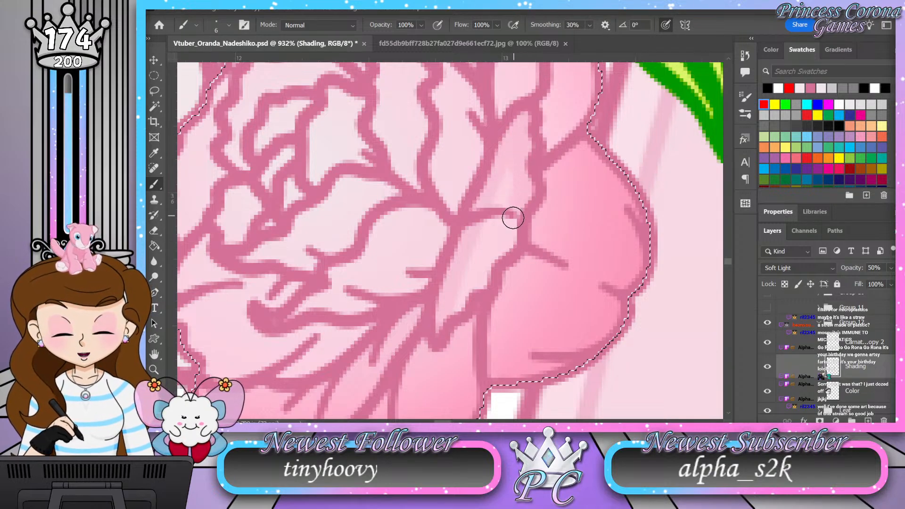
mouse_move(501, 255)
left_mouse_down()
mouse_move(452, 316)
mouse_move(487, 211)
mouse_move(495, 235)
left_mouse_up()
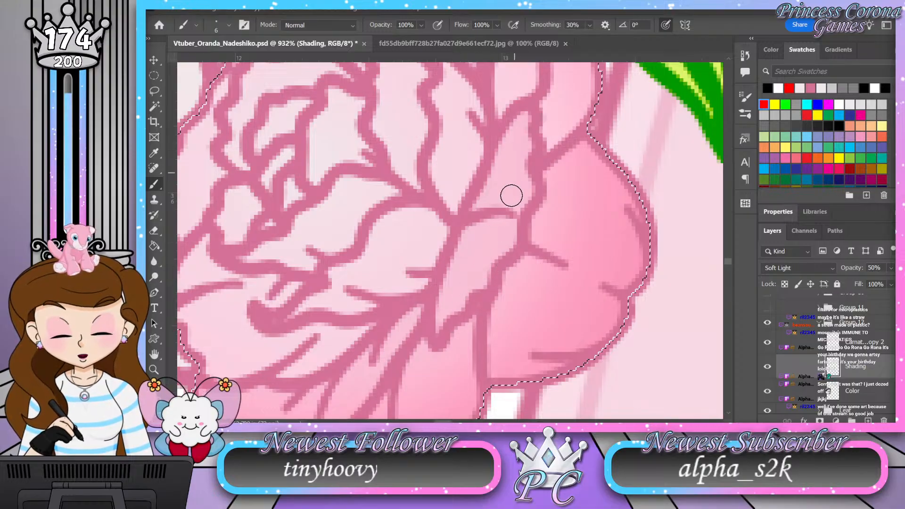
Step: Shade the flower's broad lower-left petal and the petal folds beneath its center on the Shading layer
left_click_drag(459, 301, 429, 283)
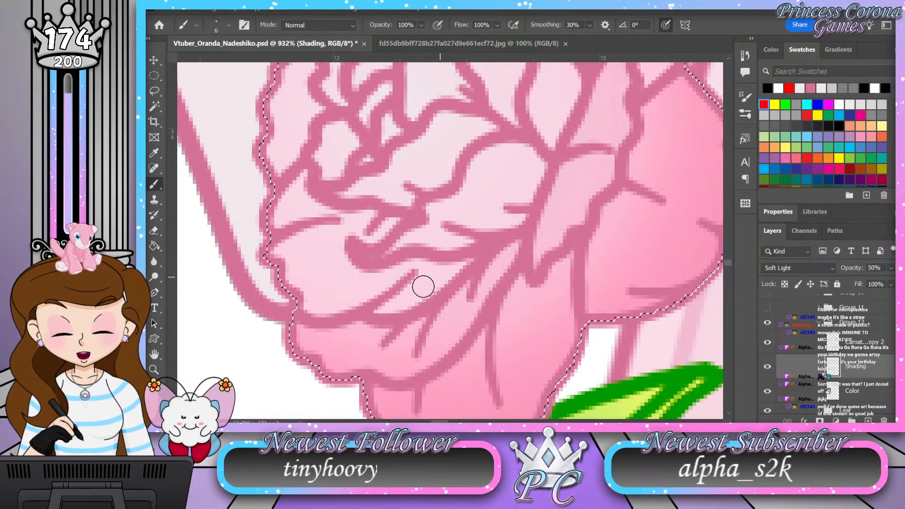
mouse_move(377, 315)
left_mouse_down()
mouse_move(421, 279)
mouse_move(457, 271)
mouse_move(407, 301)
mouse_move(458, 273)
mouse_move(439, 274)
left_mouse_up()
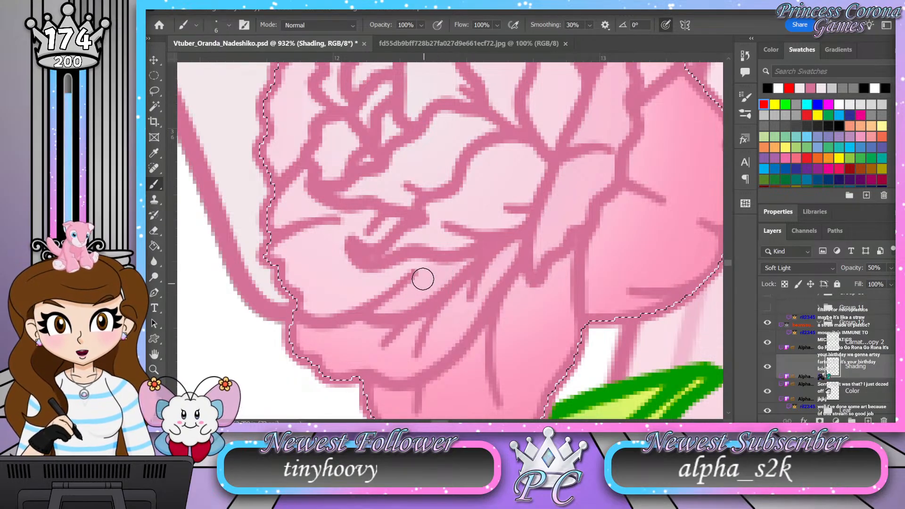
mouse_move(273, 250)
left_mouse_down()
mouse_move(309, 305)
mouse_move(346, 305)
mouse_move(417, 282)
mouse_move(340, 310)
left_mouse_up()
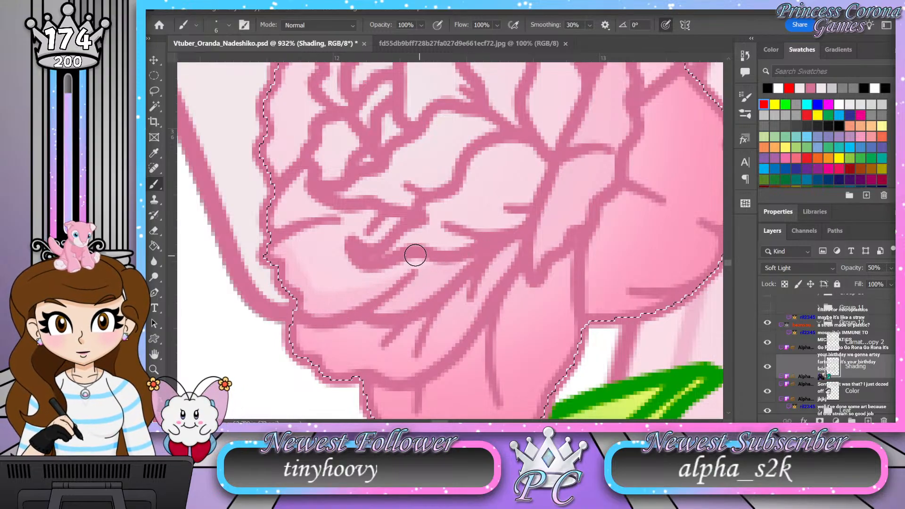
mouse_move(381, 257)
left_mouse_down()
mouse_move(434, 228)
mouse_move(433, 211)
mouse_move(448, 207)
mouse_move(483, 163)
mouse_move(506, 148)
mouse_move(530, 156)
mouse_move(539, 170)
mouse_move(516, 220)
mouse_move(521, 182)
mouse_move(512, 203)
mouse_move(510, 181)
mouse_move(519, 180)
mouse_move(509, 166)
mouse_move(493, 222)
mouse_move(484, 193)
mouse_move(496, 177)
mouse_move(505, 179)
mouse_move(472, 224)
mouse_move(505, 215)
mouse_move(448, 244)
mouse_move(430, 233)
mouse_move(447, 236)
mouse_move(435, 246)
mouse_move(404, 242)
left_mouse_up()
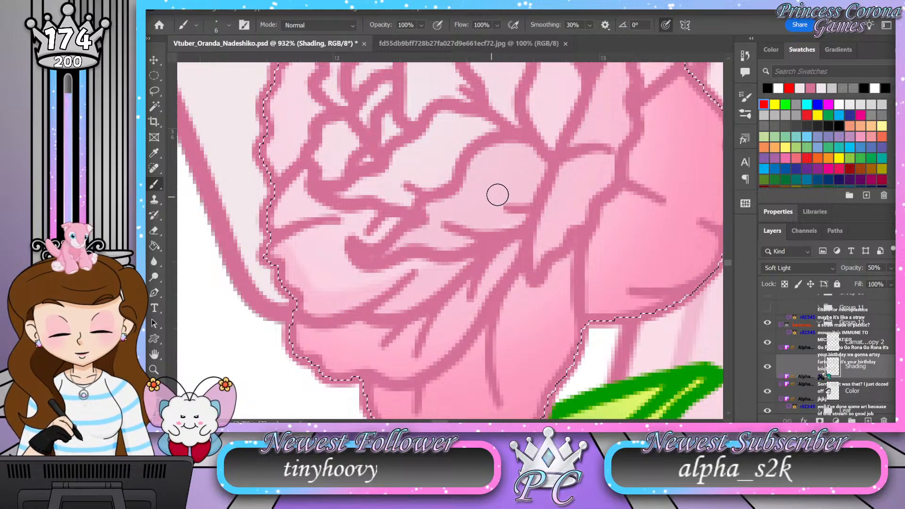
Step: Shade the outer petals along the flower's upper-right edge, darkening their bases and the folds between them
mouse_move(499, 219)
left_mouse_down()
mouse_move(509, 264)
mouse_move(531, 253)
left_mouse_up()
left_click_drag(559, 226, 459, 333)
mouse_move(583, 184)
left_mouse_down()
mouse_move(505, 285)
mouse_move(519, 216)
mouse_move(544, 253)
left_mouse_up()
mouse_move(542, 190)
left_mouse_down()
mouse_move(500, 270)
mouse_move(490, 304)
mouse_move(495, 338)
mouse_move(515, 260)
mouse_move(509, 316)
mouse_move(539, 247)
mouse_move(533, 307)
left_mouse_up()
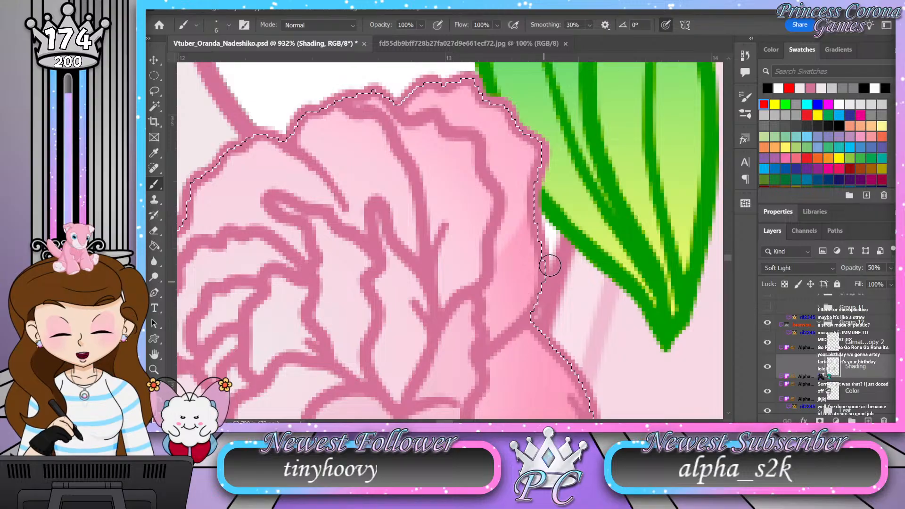
mouse_move(551, 217)
left_mouse_down()
mouse_move(522, 225)
mouse_move(514, 276)
left_mouse_up()
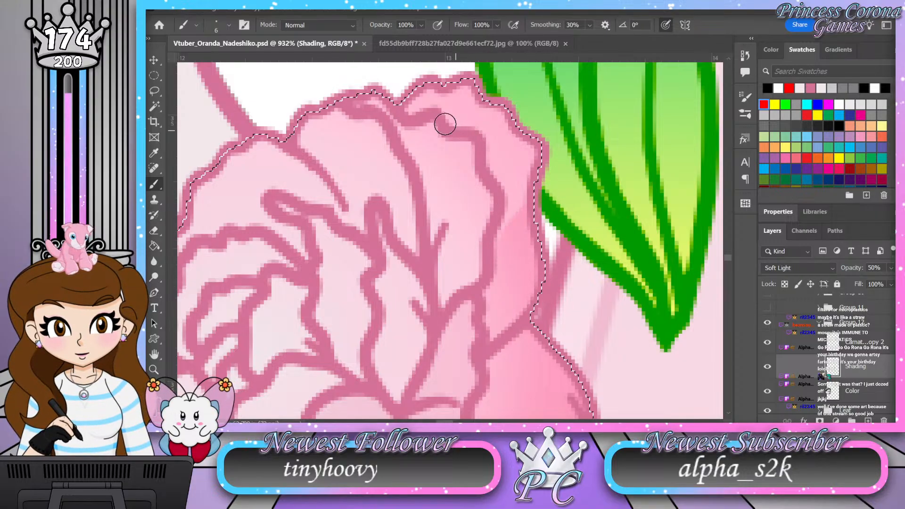
mouse_move(487, 193)
left_mouse_down()
mouse_move(457, 227)
mouse_move(442, 270)
mouse_move(446, 303)
mouse_move(480, 215)
left_mouse_up()
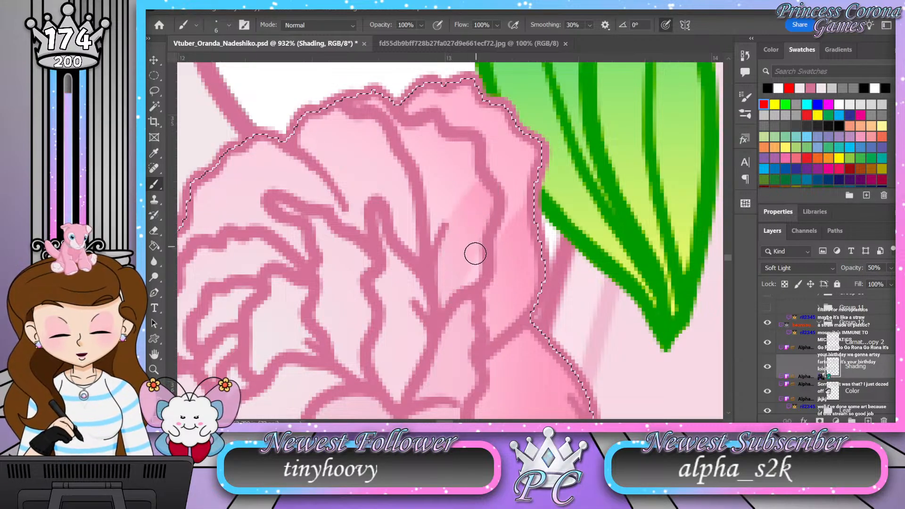
mouse_move(485, 332)
left_mouse_down()
mouse_move(509, 283)
mouse_move(536, 278)
mouse_move(521, 302)
left_mouse_up()
mouse_move(408, 71)
left_mouse_down()
mouse_move(439, 103)
mouse_move(469, 194)
left_mouse_up()
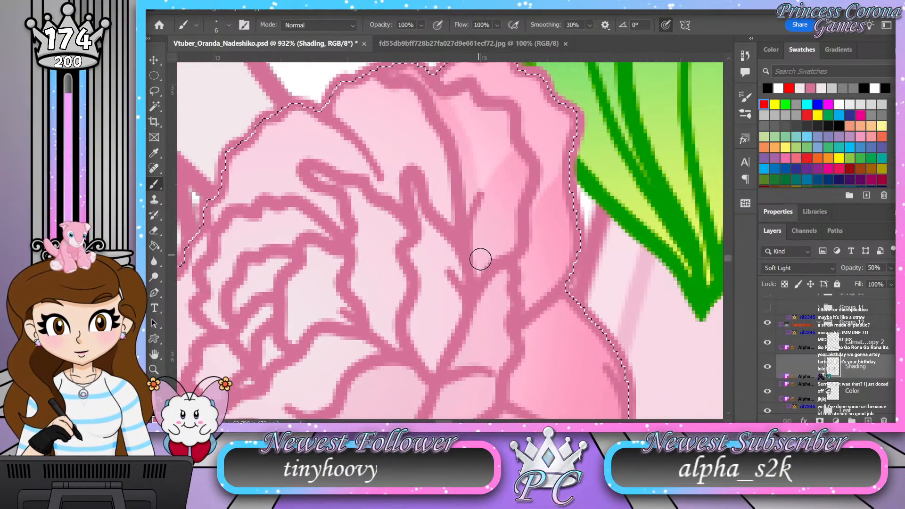
Step: Shade the narrow upright petals just to the right of the flower's center
mouse_move(526, 310)
left_mouse_down()
mouse_move(561, 138)
mouse_move(541, 124)
left_mouse_up()
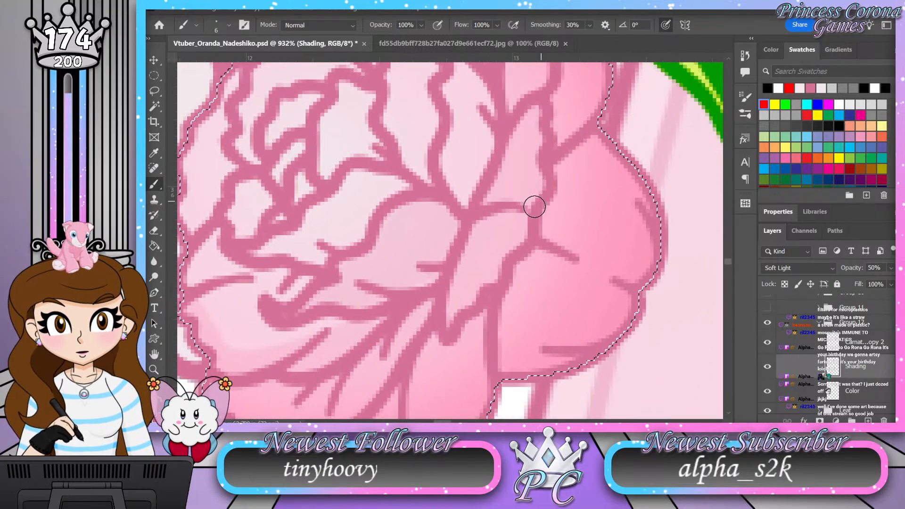
left_click_drag(488, 268, 513, 348)
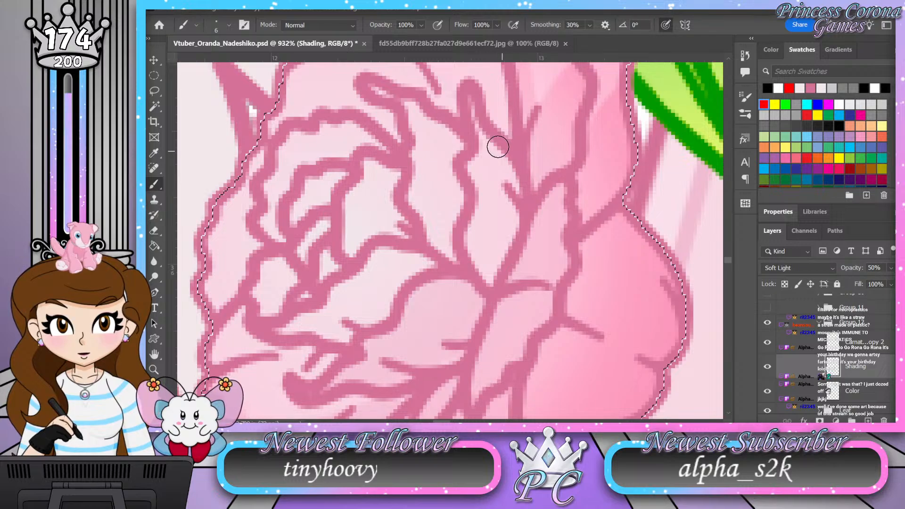
mouse_move(470, 98)
left_mouse_down()
mouse_move(474, 250)
mouse_move(488, 277)
mouse_move(513, 230)
mouse_move(513, 185)
mouse_move(490, 142)
mouse_move(505, 163)
left_mouse_up()
left_click_drag(512, 200, 500, 190)
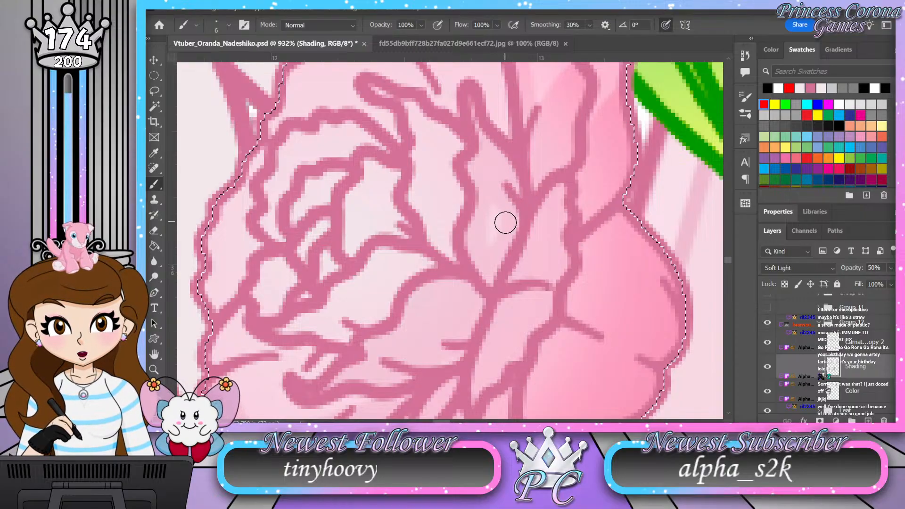
left_click_drag(501, 233, 492, 211)
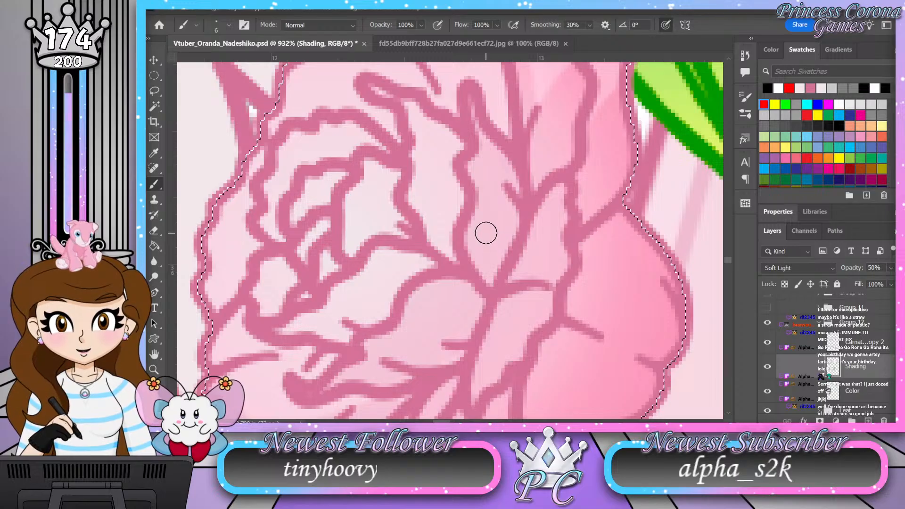
mouse_move(481, 210)
left_mouse_down()
mouse_move(529, 115)
mouse_move(524, 258)
mouse_move(516, 283)
mouse_move(552, 196)
mouse_move(538, 166)
mouse_move(480, 184)
mouse_move(504, 231)
mouse_move(507, 188)
mouse_move(524, 186)
mouse_move(529, 204)
mouse_move(502, 235)
left_mouse_up()
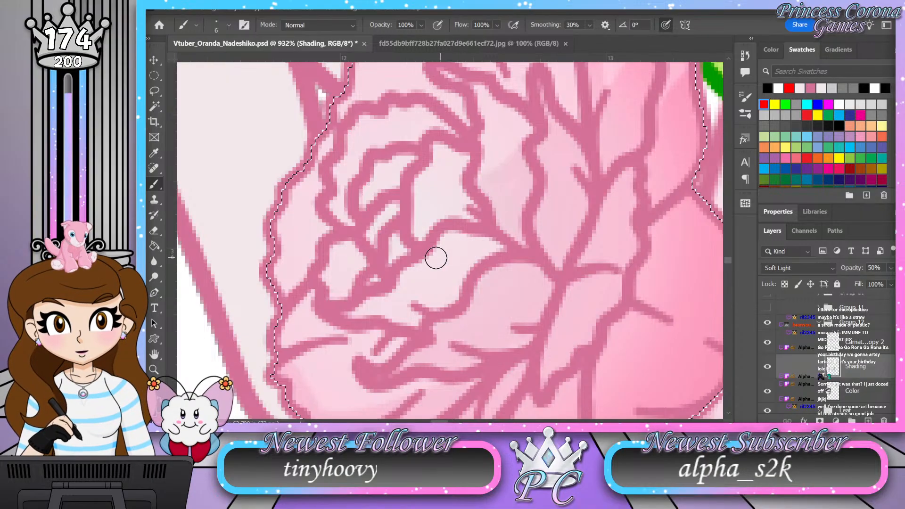
Step: Shade the curved petal below the flower's center and the small folds beside it
mouse_move(432, 251)
left_mouse_down()
mouse_move(468, 269)
mouse_move(460, 297)
mouse_move(441, 313)
left_mouse_up()
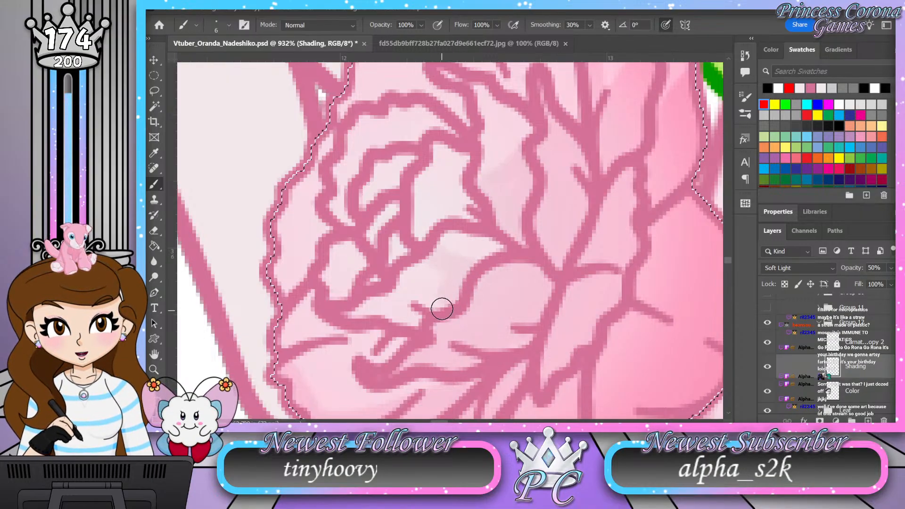
mouse_move(432, 272)
left_mouse_down()
mouse_move(412, 282)
mouse_move(447, 299)
mouse_move(439, 307)
mouse_move(411, 275)
mouse_move(405, 289)
mouse_move(420, 297)
mouse_move(424, 317)
mouse_move(416, 328)
mouse_move(391, 297)
mouse_move(388, 308)
mouse_move(373, 302)
mouse_move(352, 316)
mouse_move(369, 305)
left_mouse_up()
left_click_drag(420, 319, 406, 317)
mouse_move(384, 349)
left_mouse_down()
mouse_move(360, 340)
mouse_move(368, 358)
mouse_move(384, 339)
mouse_move(378, 350)
mouse_move(355, 336)
mouse_move(371, 349)
left_mouse_up()
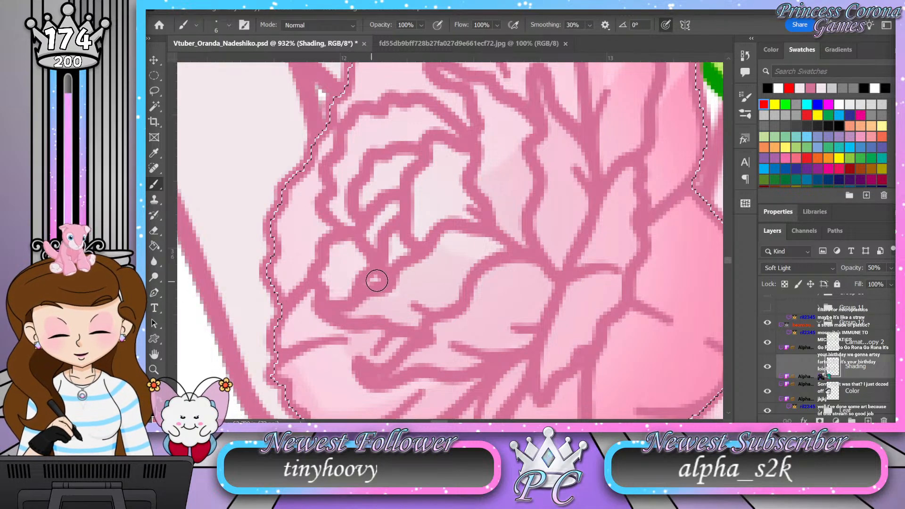
mouse_move(418, 236)
left_mouse_down()
mouse_move(479, 228)
mouse_move(465, 219)
mouse_move(405, 223)
mouse_move(437, 239)
mouse_move(415, 260)
left_mouse_up()
Step: Shade the flower's top and upper-left outer petals along the edges of the inner petals
left_click_drag(588, 174, 436, 310)
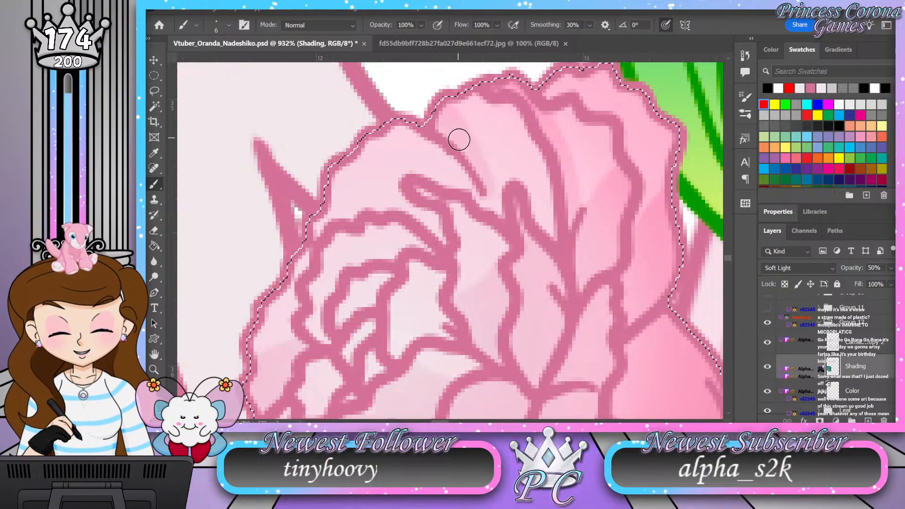
left_click_drag(462, 124, 467, 151)
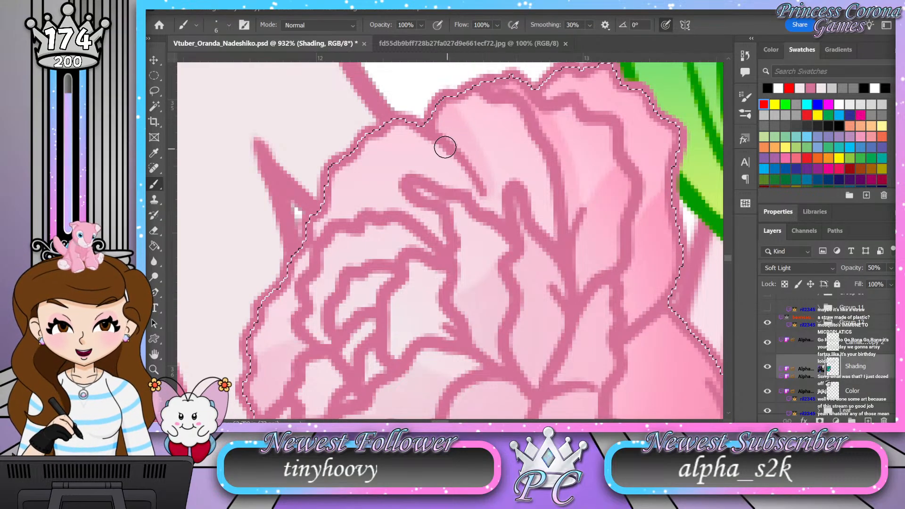
mouse_move(327, 196)
left_mouse_down()
mouse_move(381, 216)
mouse_move(323, 208)
mouse_move(304, 250)
left_mouse_up()
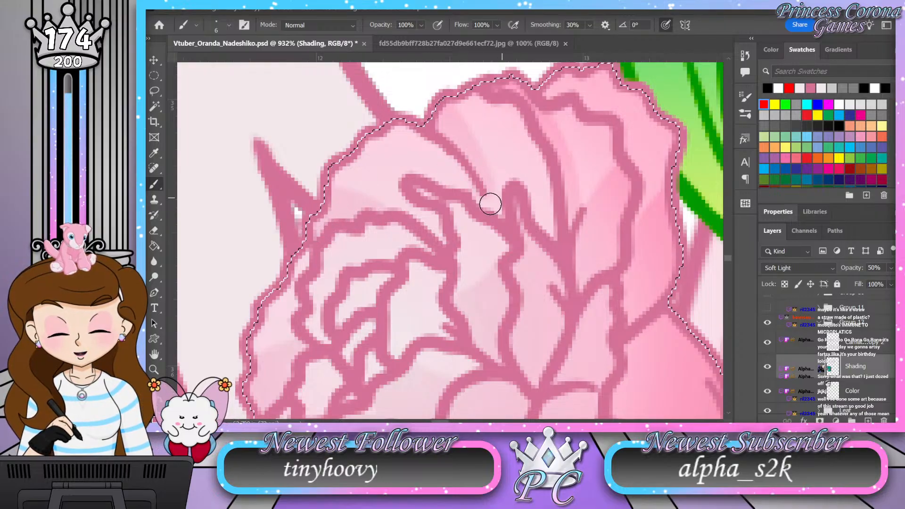
left_click_drag(334, 190, 437, 224)
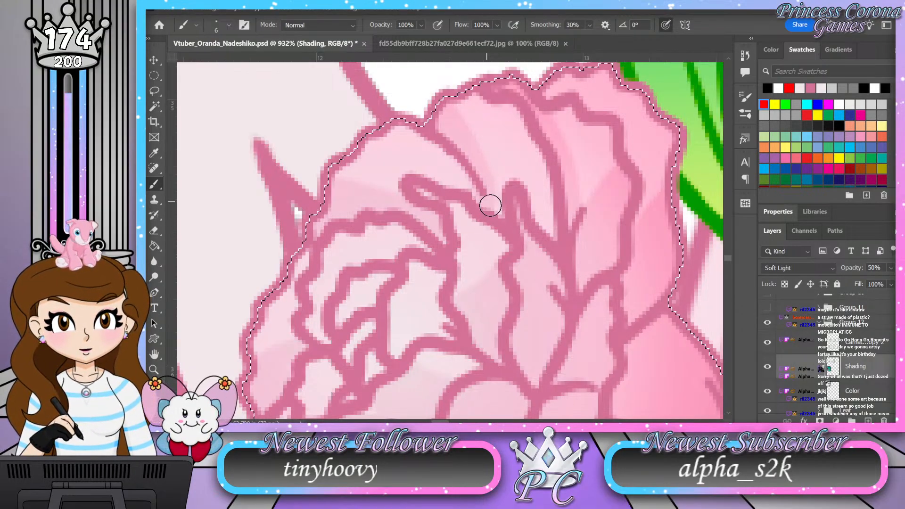
mouse_move(493, 285)
left_mouse_down()
mouse_move(505, 236)
mouse_move(539, 194)
mouse_move(550, 195)
left_mouse_up()
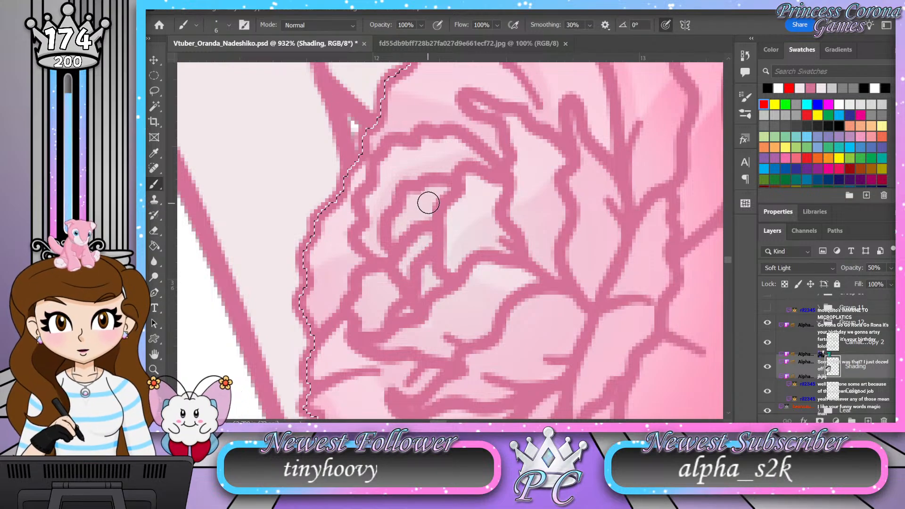
Step: Collapse Group 12 and clear the selection around its flower
key("z")
left_click_drag(434, 197, 404, 211)
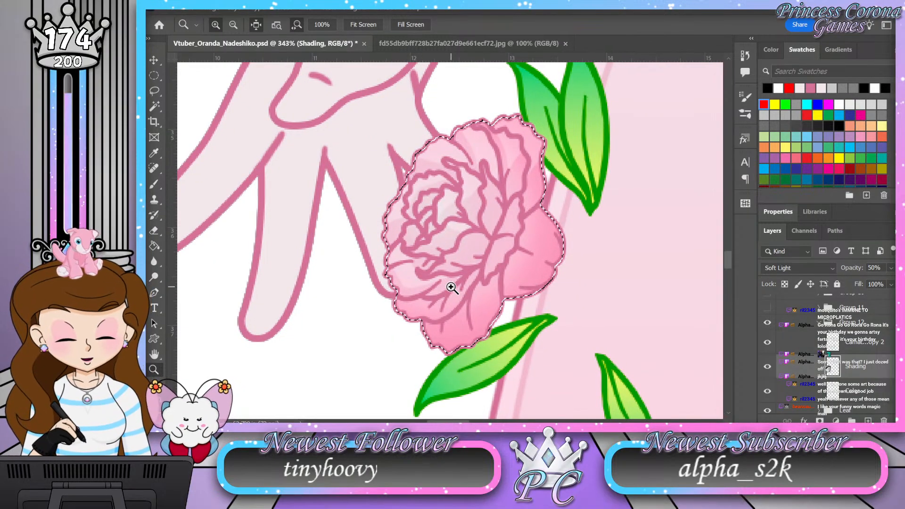
left_click(824, 325)
key("ctrl+d")
scroll(802, 344, "up", 3)
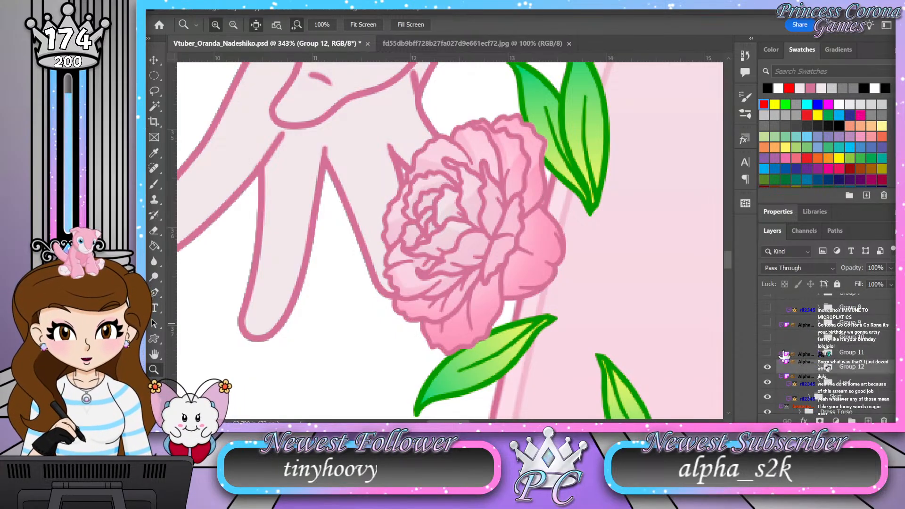
Step: Make the hidden flower groups above Group 12 visible again
left_click(768, 337)
left_click(768, 323)
left_click(768, 309)
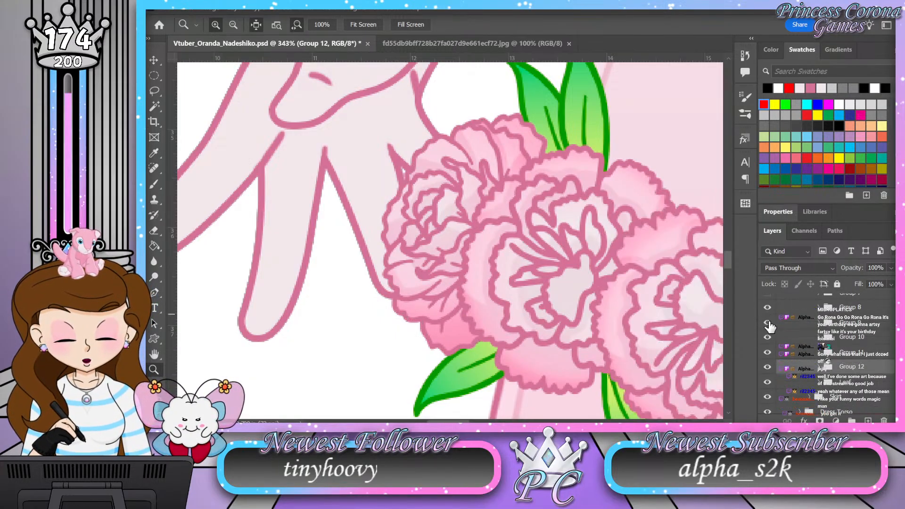
scroll(770, 321, "up", 2)
left_click(767, 322)
Step: Inspect the whole flower ring on the skirt, collapsing the Flower Ring group and toggling its visibility off and on
left_click_drag(361, 215, 297, 196)
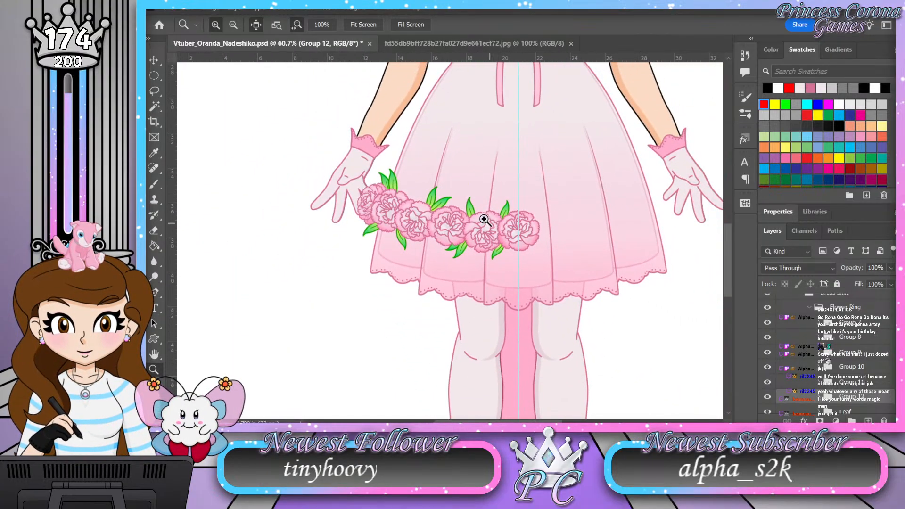
left_click(479, 206)
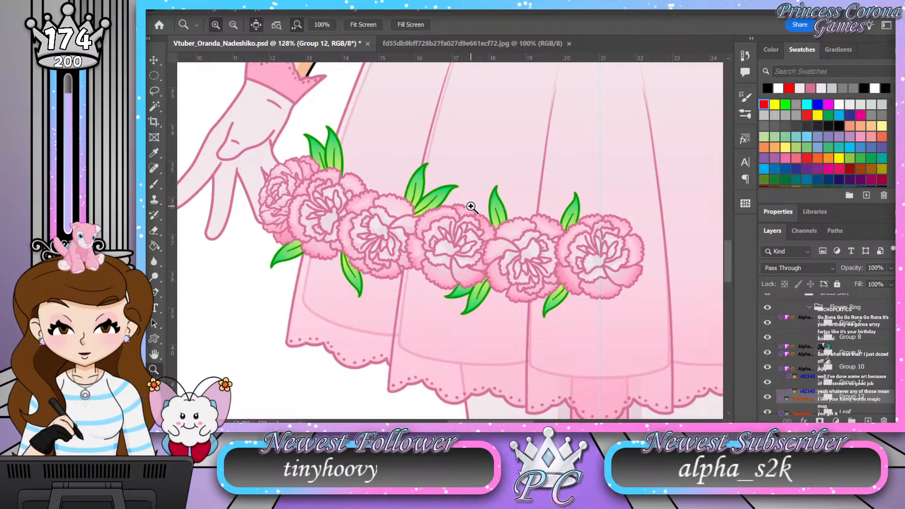
left_click_drag(441, 255, 444, 249)
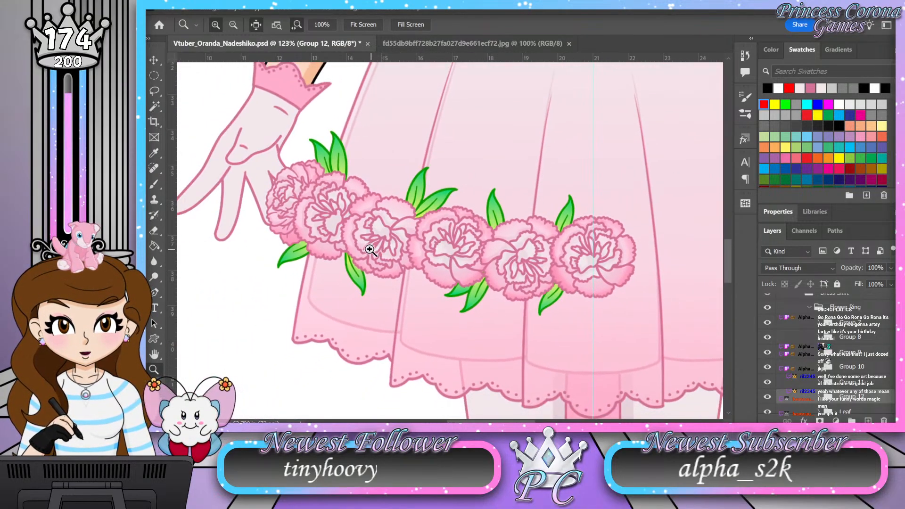
left_click_drag(368, 249, 399, 240)
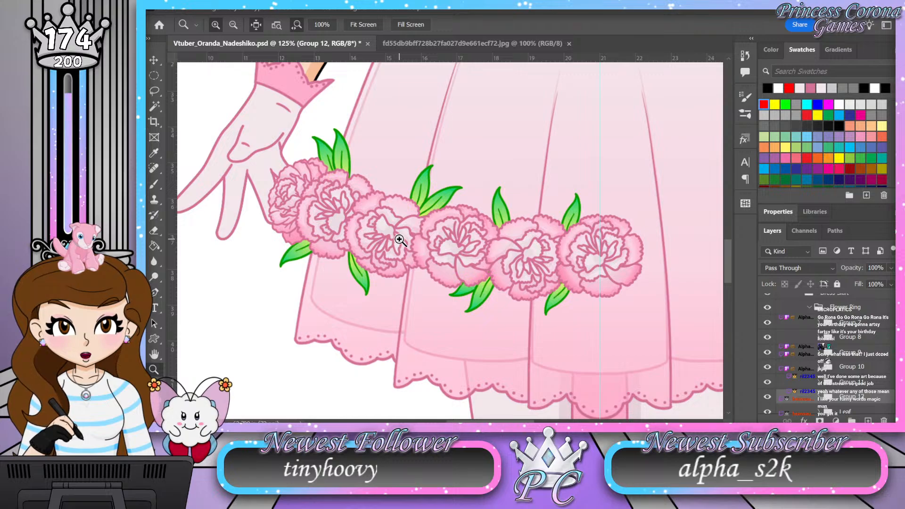
left_click(808, 308)
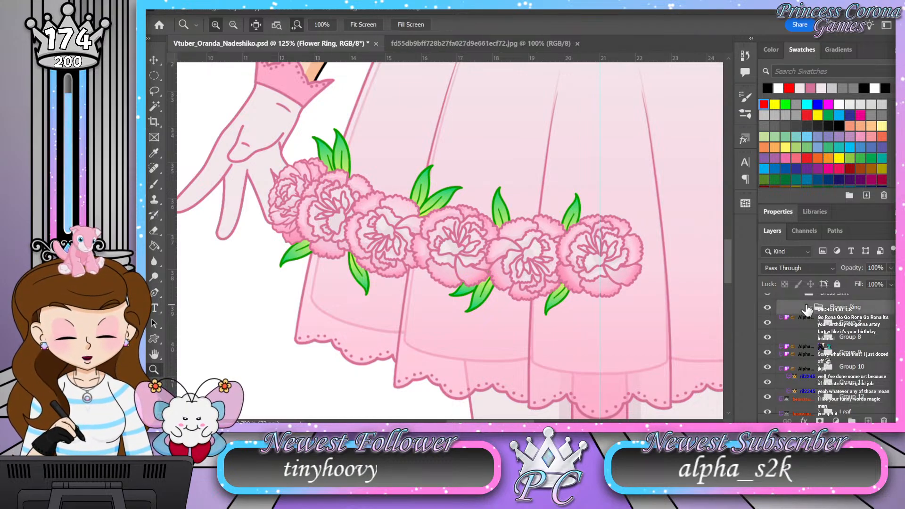
left_click(809, 308)
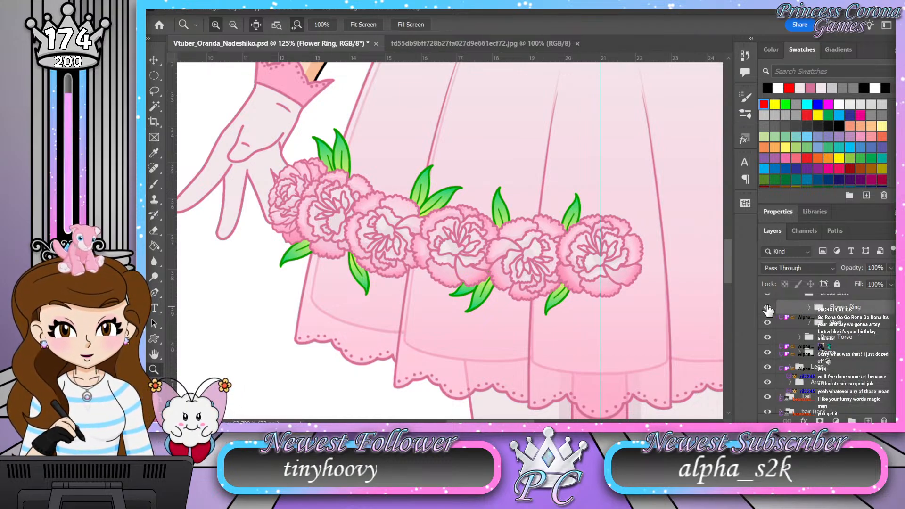
left_click(767, 309)
left_click(768, 308)
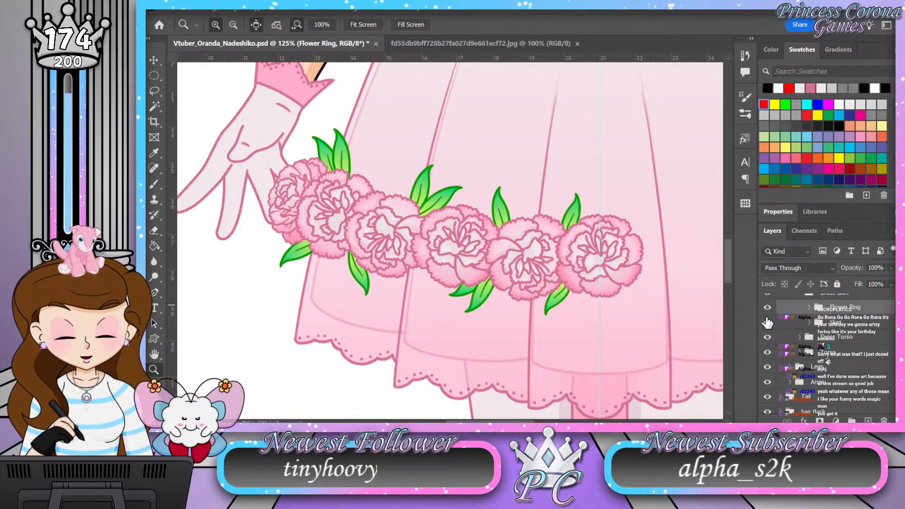
Step: Combine the six flower groups inside Flower Ring into one new group and hide it
left_click(809, 309)
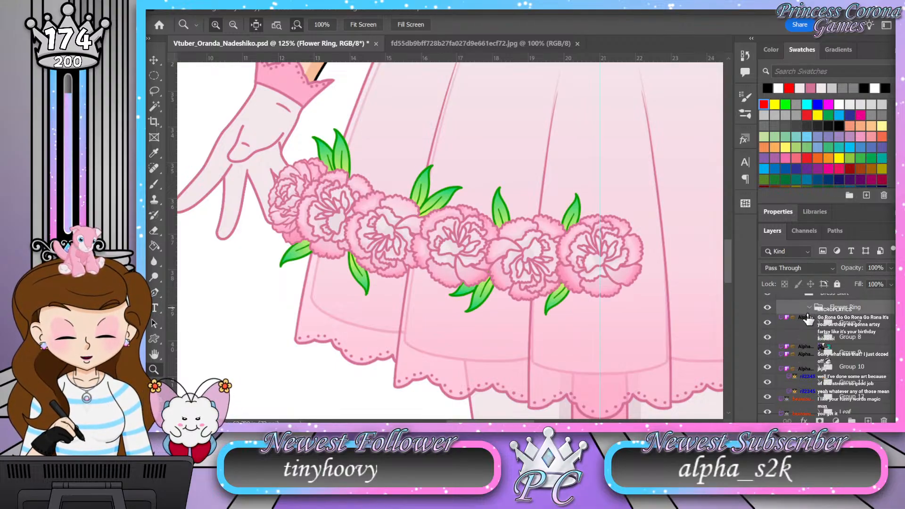
scroll(773, 387, "down", 1)
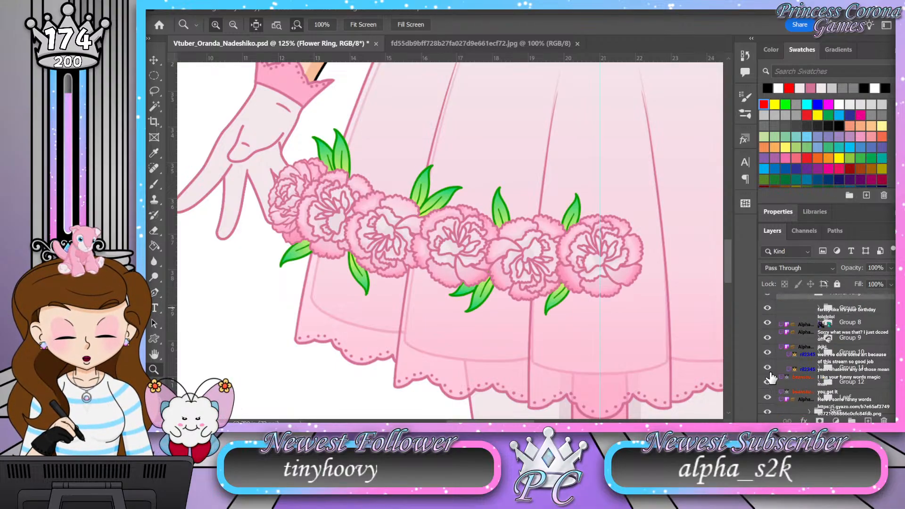
left_click(801, 311)
left_click(802, 383, "shift")
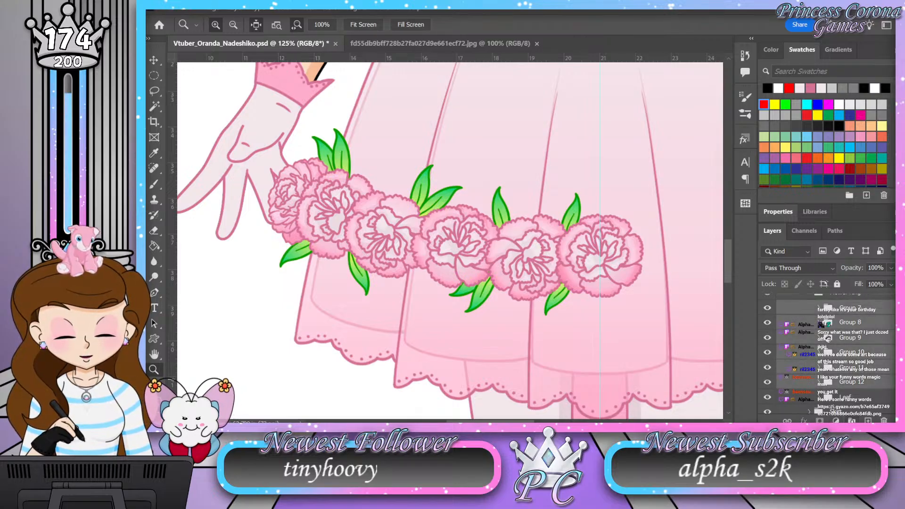
key("ctrl+g")
left_click(768, 309)
Step: Expand the Leaf group and save the document
left_click(817, 323)
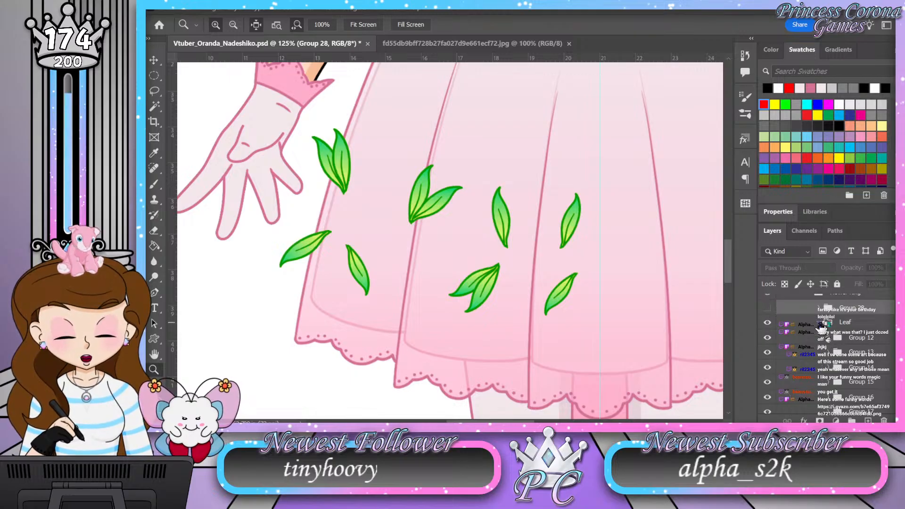
key("ctrl+s")
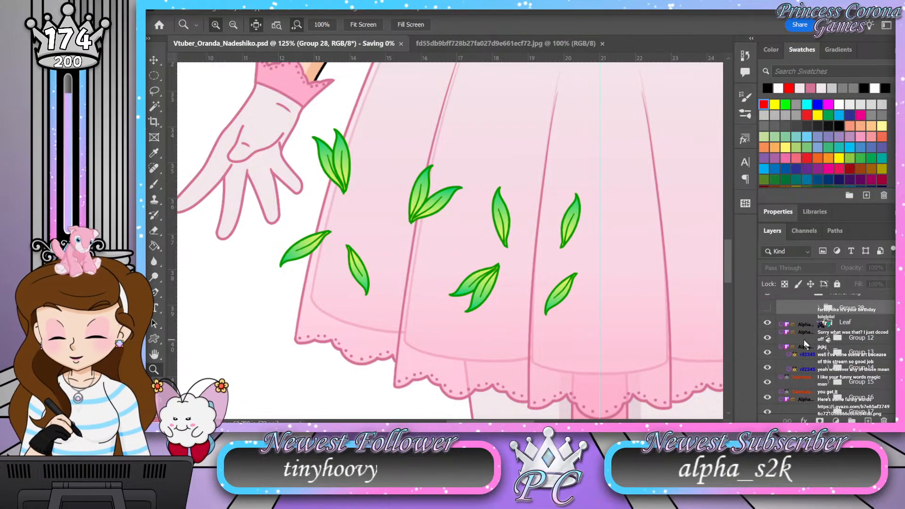
Step: Expand Group 12 in the Leaf group and add a layer named Shading above its Color layer
left_click(828, 338)
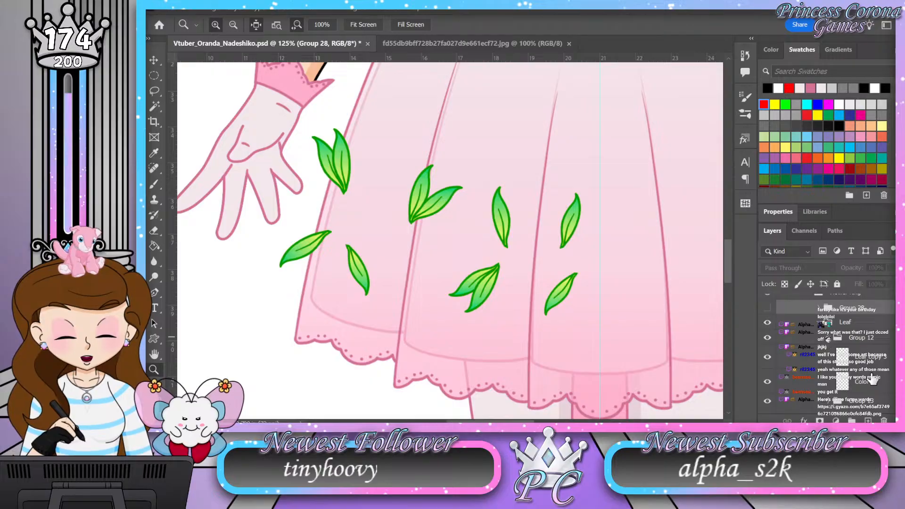
left_click(871, 379)
left_click(869, 421)
double_click(861, 381)
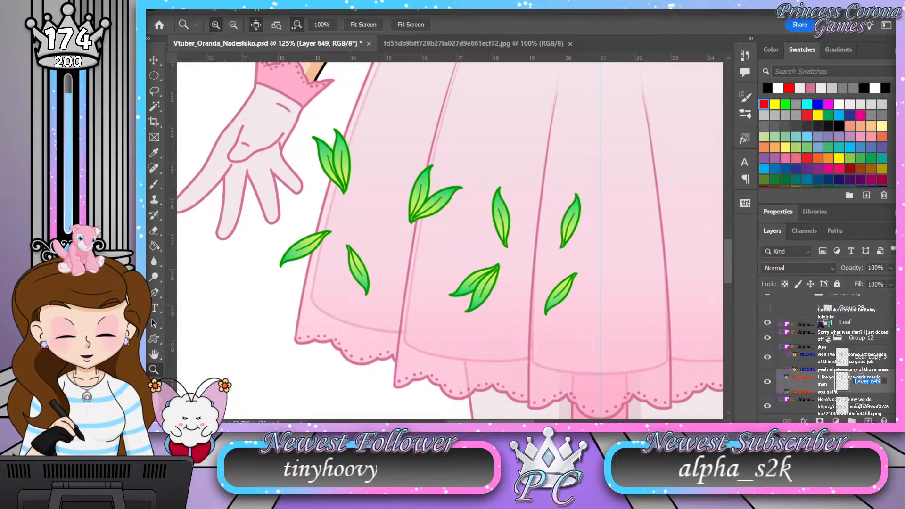
type("Shading")
key("Return")
Step: Set Group 12's Shading layer to Soft Light blending at 50% opacity
left_click(809, 267)
left_click(794, 265)
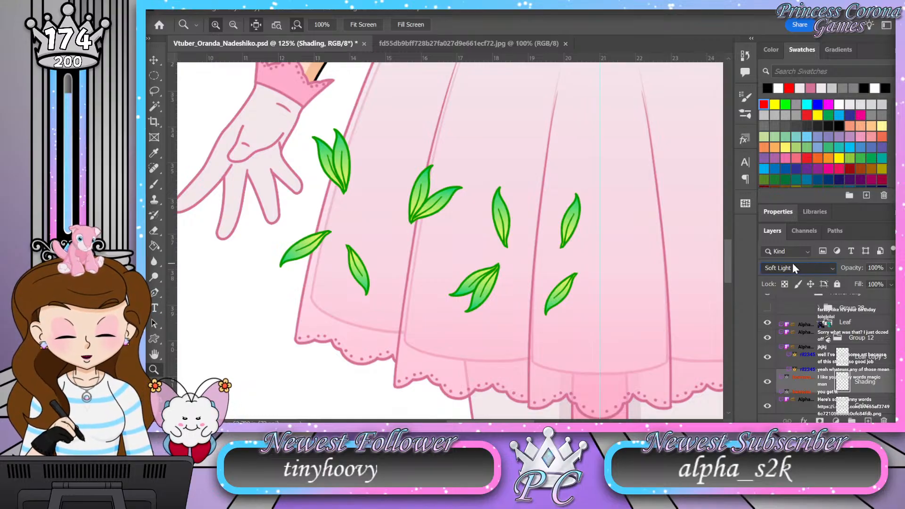
left_click(877, 268)
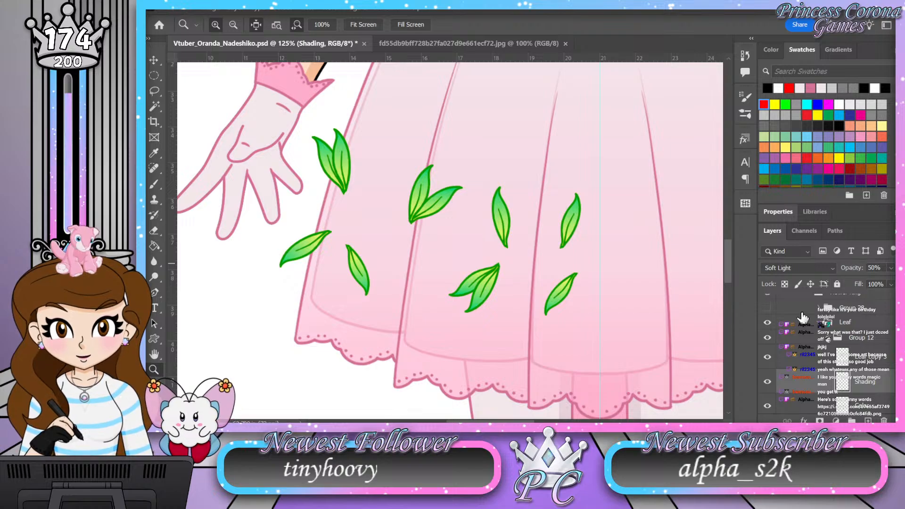
Step: Load Group 12's leaf shape from its Color layer as a selection and brush shading along the leaf's left edge
scroll(821, 313, "down", 3)
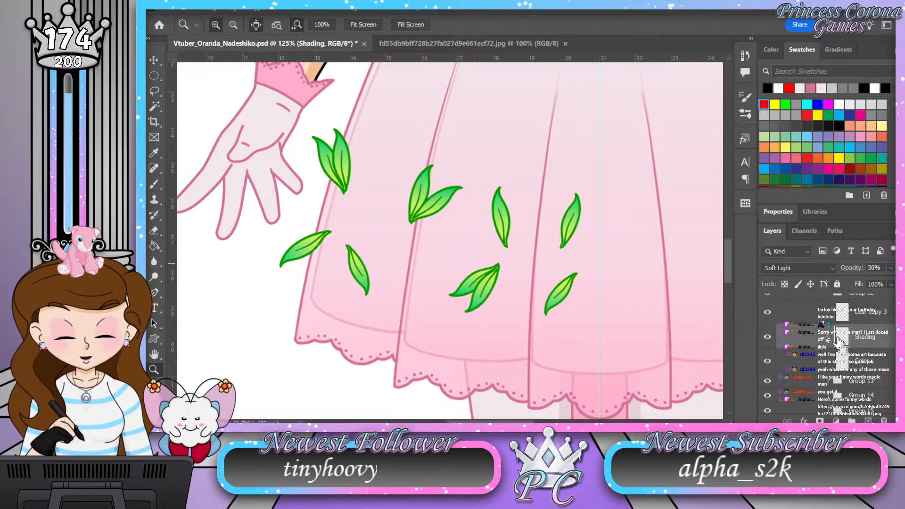
left_click(843, 362, "ctrl")
left_click_drag(327, 146, 383, 168)
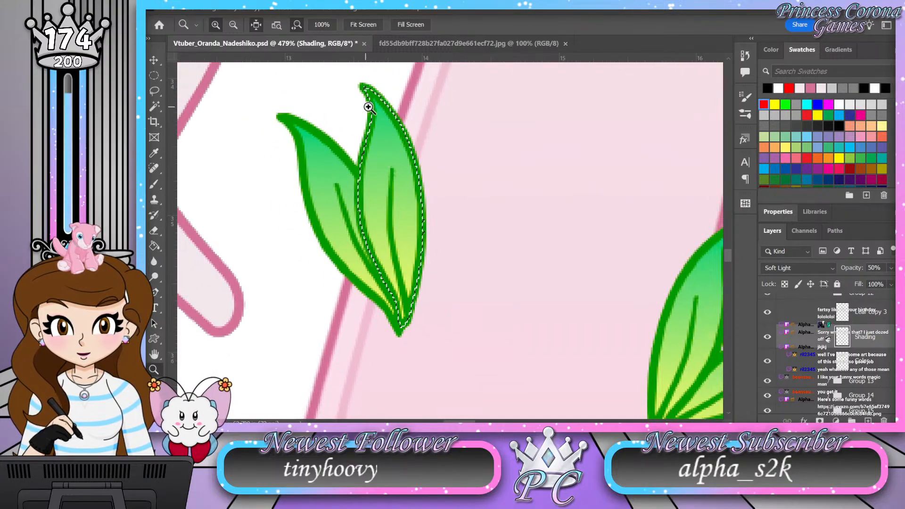
left_click_drag(367, 107, 374, 107)
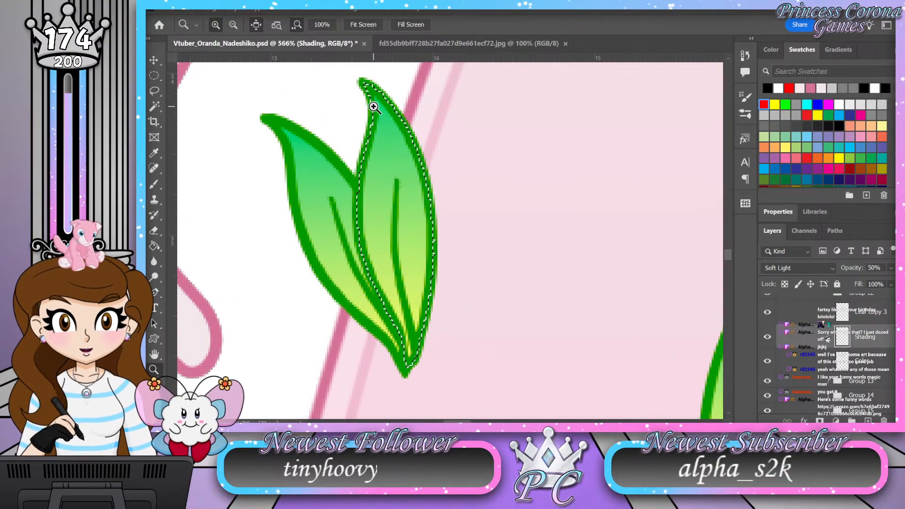
key("b")
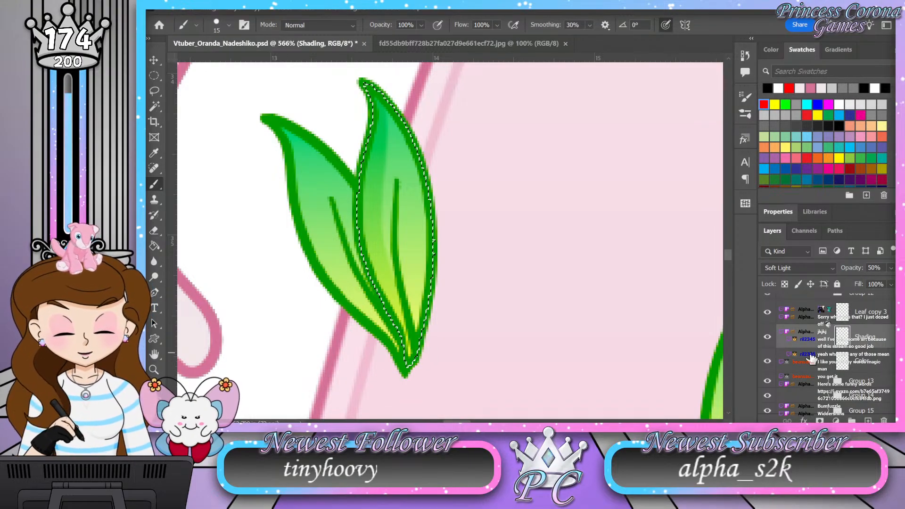
Step: Collapse Group 12, expand Group 13, and add a layer named Shading above its Color layer
scroll(798, 342, "up", 1)
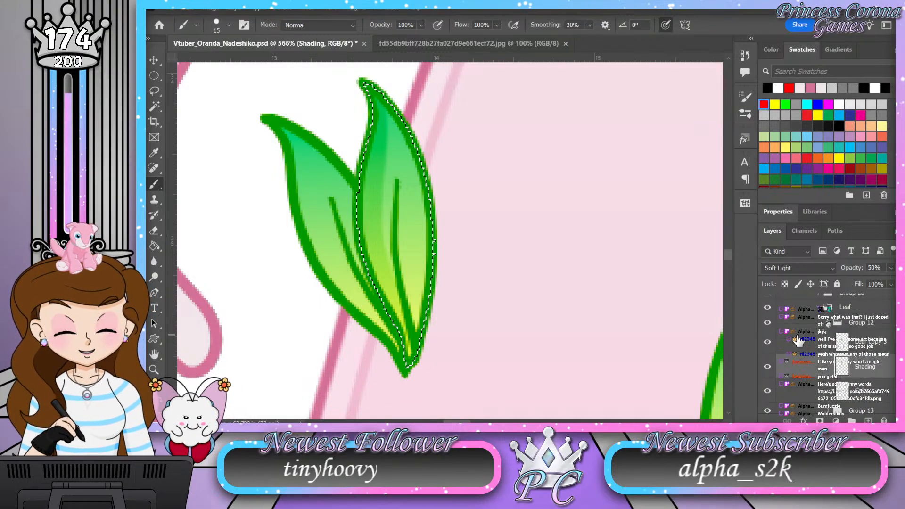
left_click(829, 324)
left_click(829, 338)
left_click(872, 381)
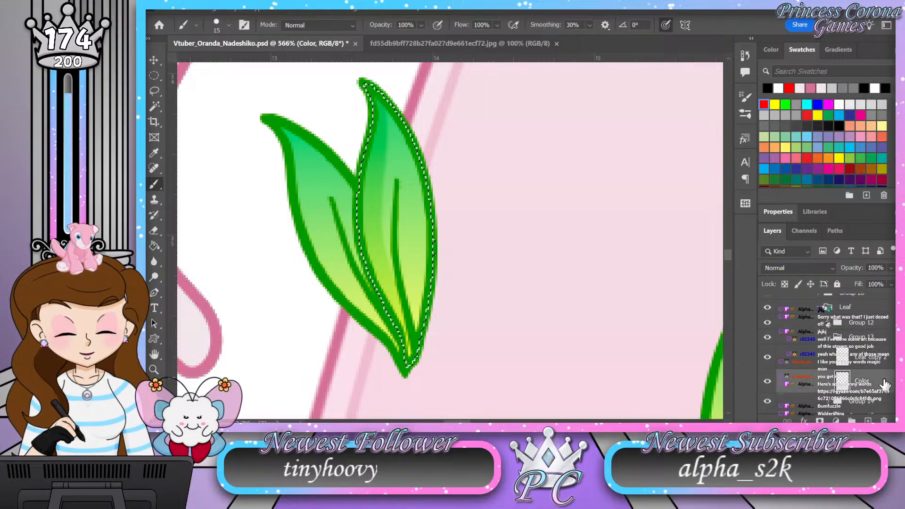
left_click(868, 415)
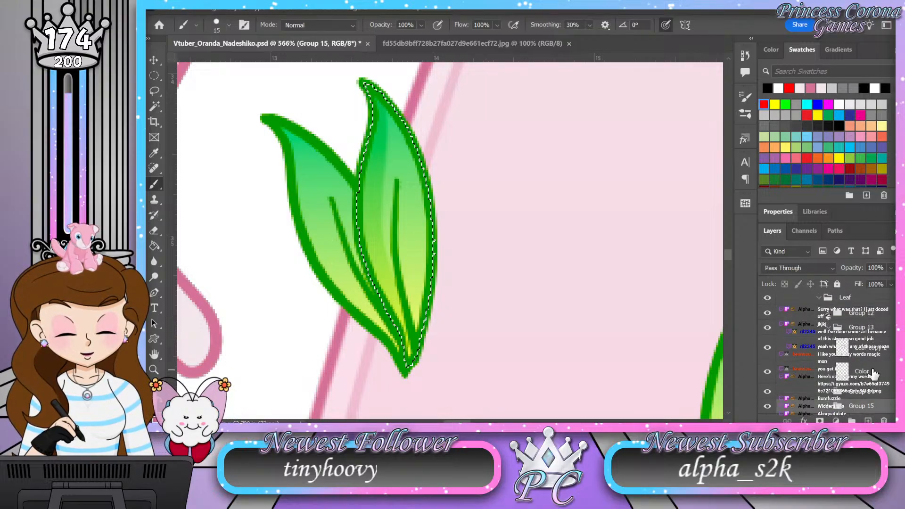
left_click(869, 373)
left_click(867, 420)
double_click(867, 371)
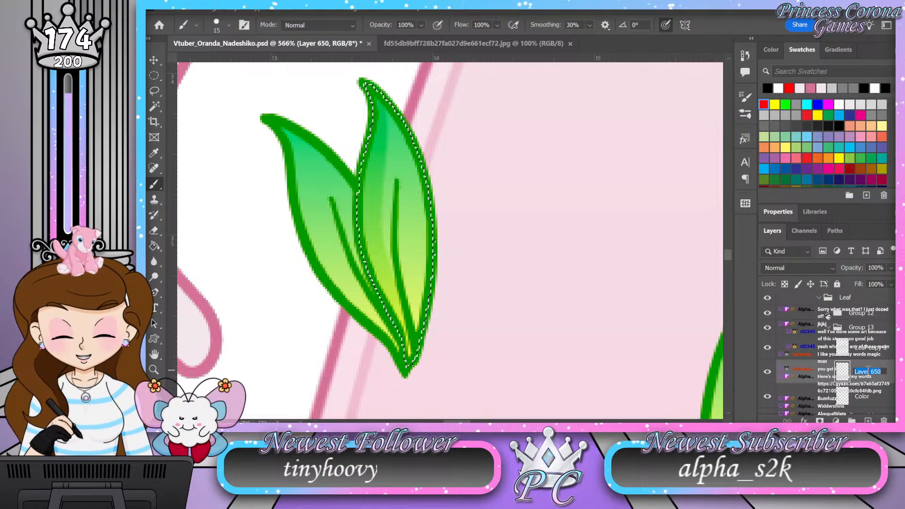
key("Return")
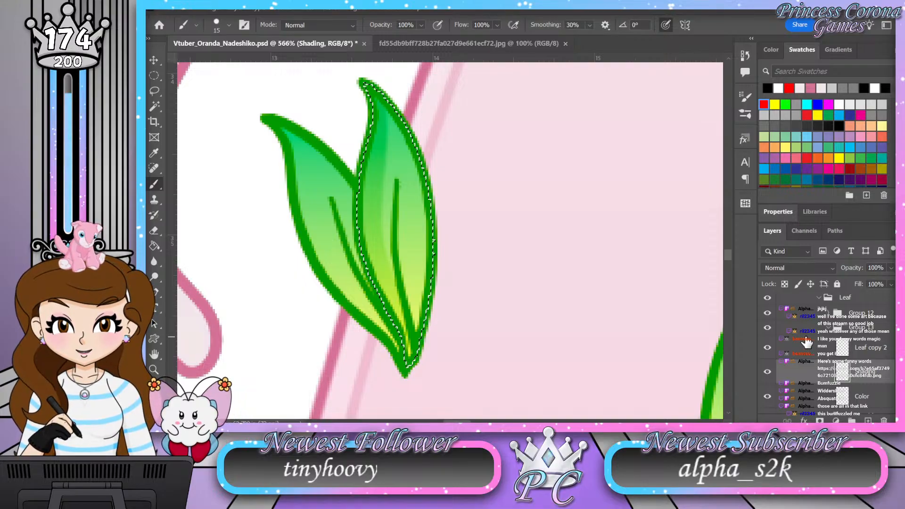
Step: Brush shading along the left edge of Group 13's leaf within its selection, and set the Shading layer to Soft Light at 50% opacity
left_click(844, 397, "ctrl")
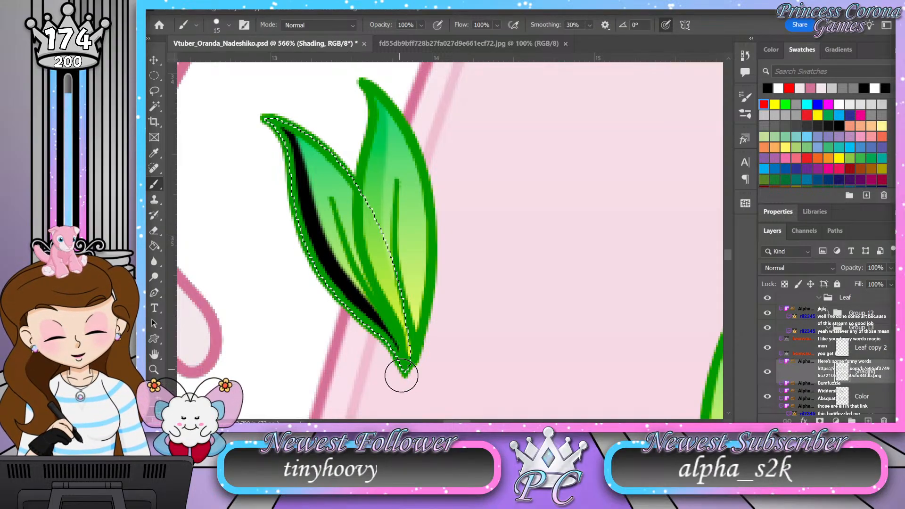
left_click(812, 271)
left_click(808, 263)
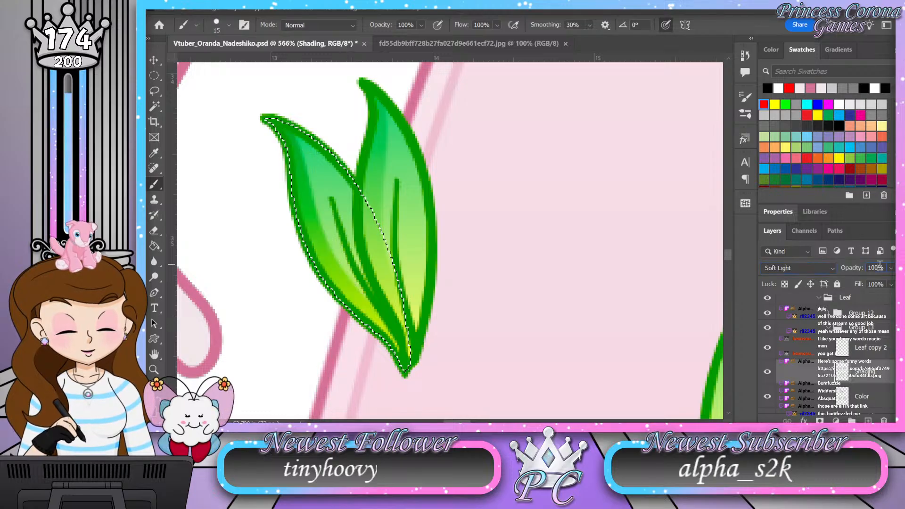
type("50")
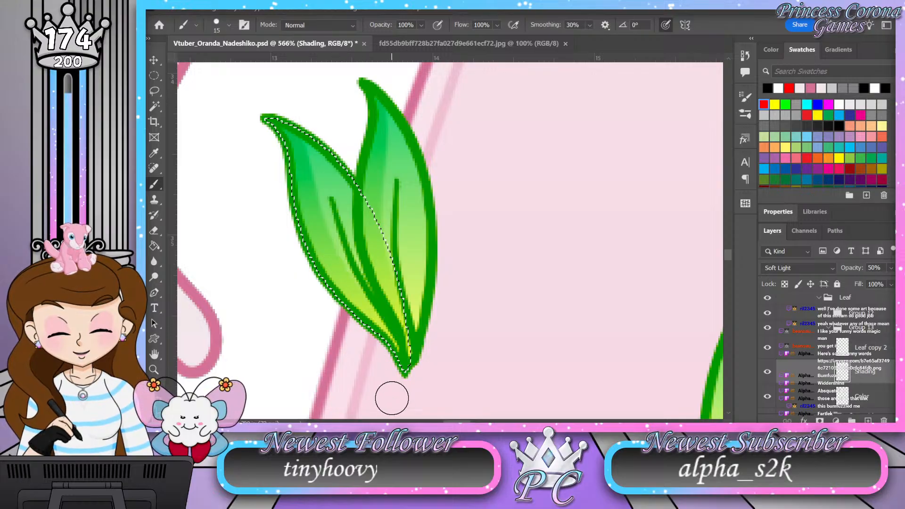
Step: Collapse Group 13, expand Group 14, and add a layer named Shading above Layer 544
left_click(843, 328)
key("z")
left_click_drag(427, 226, 374, 227)
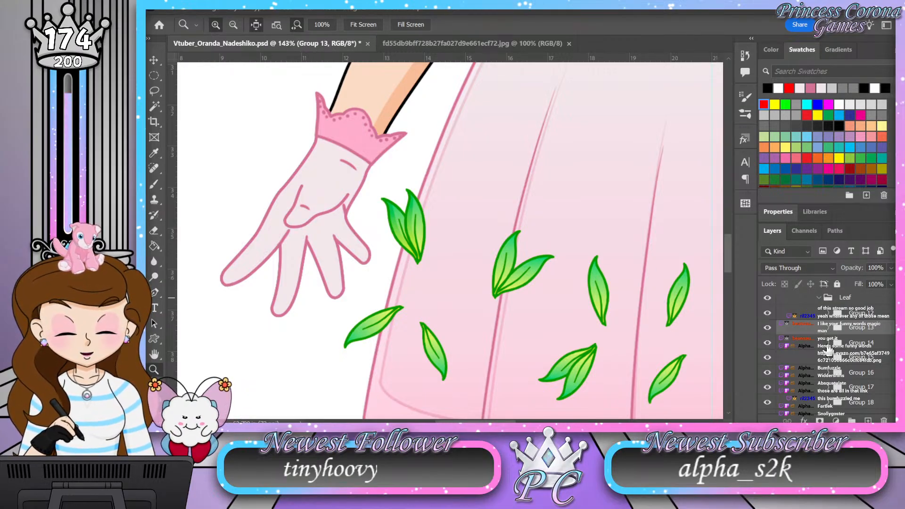
left_click(828, 343)
scroll(832, 348, "down", 1)
left_click(869, 356)
left_click(868, 420)
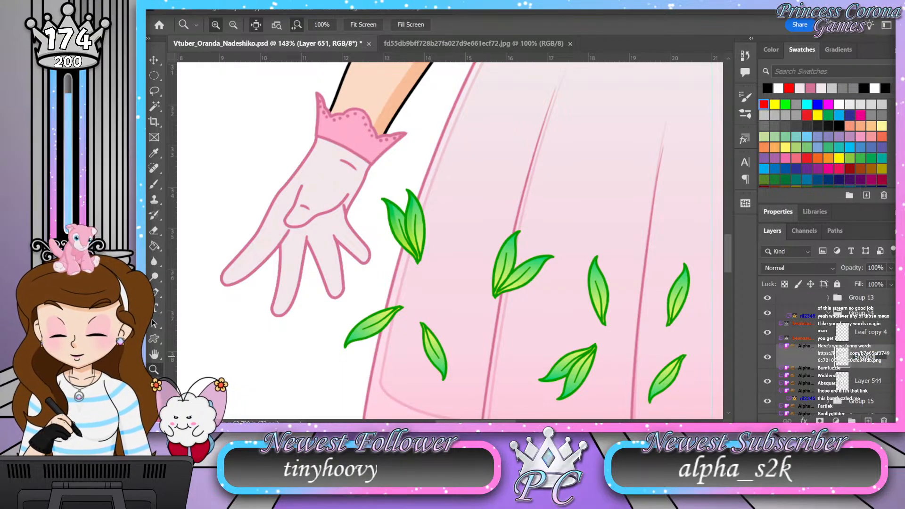
left_click(859, 362)
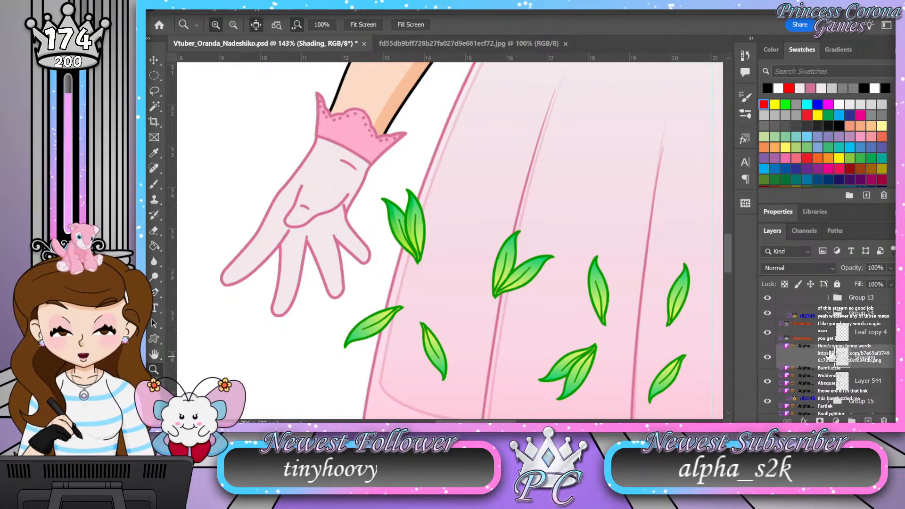
Step: Set Group 14's Shading layer to Soft Light blending at 50% opacity
left_click(822, 270)
left_click(799, 266)
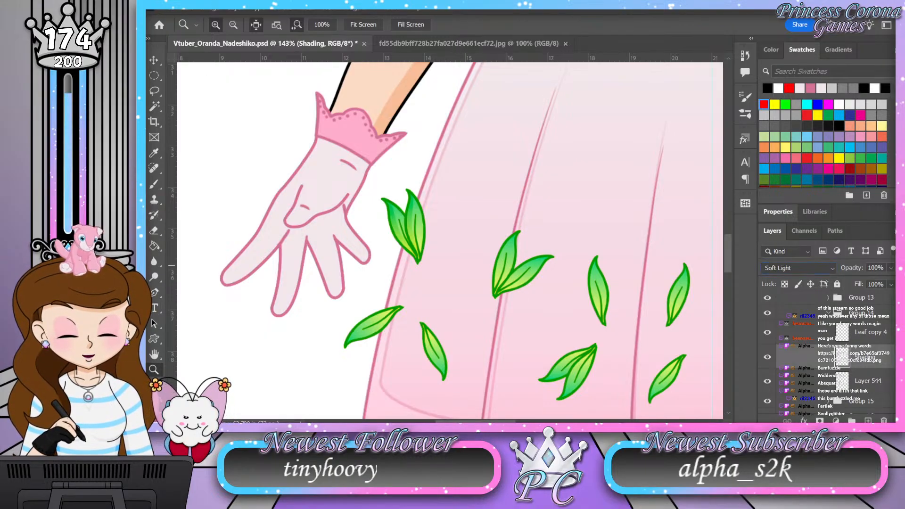
left_click(882, 269)
type("5")
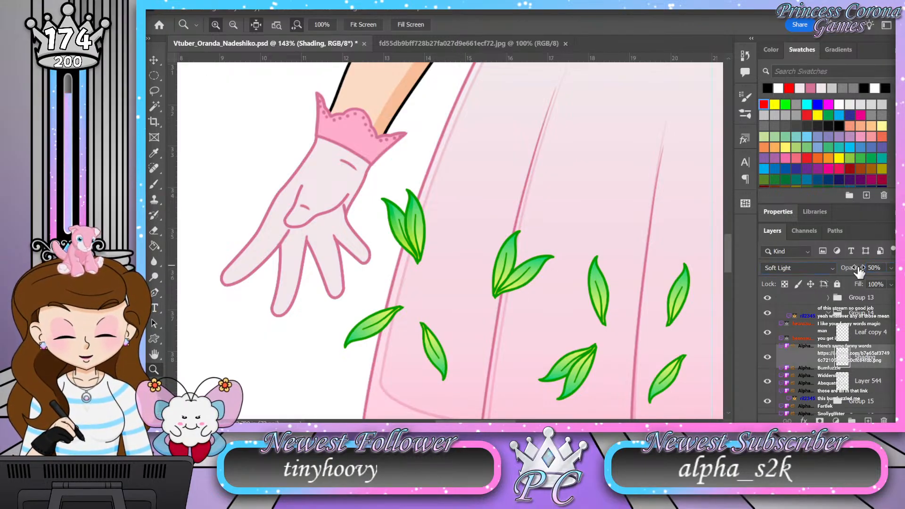
Step: Load the leaf shape from Layer 544 as a selection and brush shading along the single leaf's lower-left edge
left_click(842, 382, "ctrl")
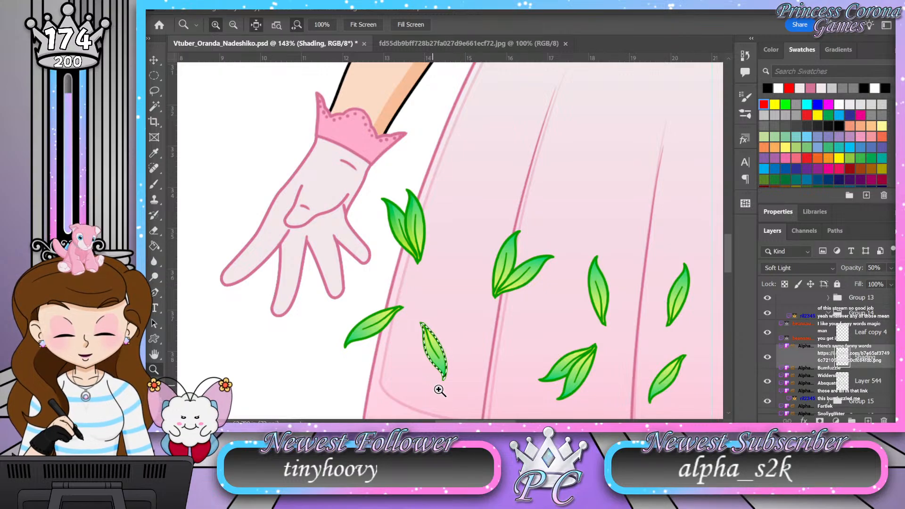
left_click_drag(443, 389, 483, 391)
left_click_drag(432, 299, 451, 288)
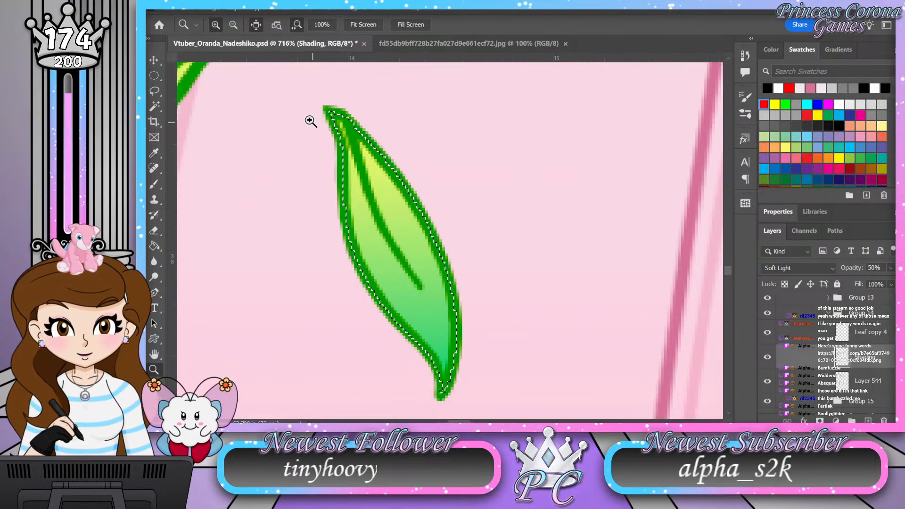
key("b")
mouse_move(349, 220)
left_mouse_down()
mouse_move(368, 277)
mouse_move(404, 319)
mouse_move(443, 400)
left_mouse_up()
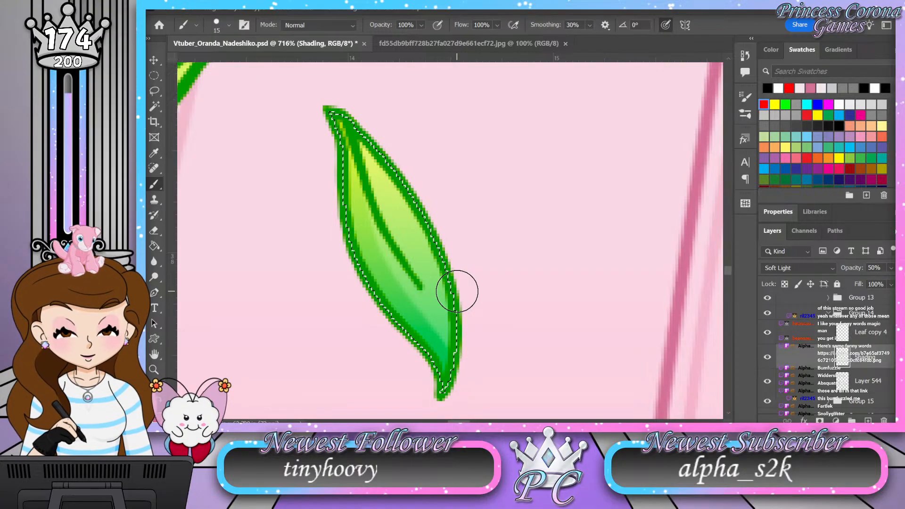
Step: Collapse Group 14, expand Group 15, and add a layer named Shading above Layer 547
key("z")
left_click_drag(410, 253, 385, 255)
left_click(828, 313)
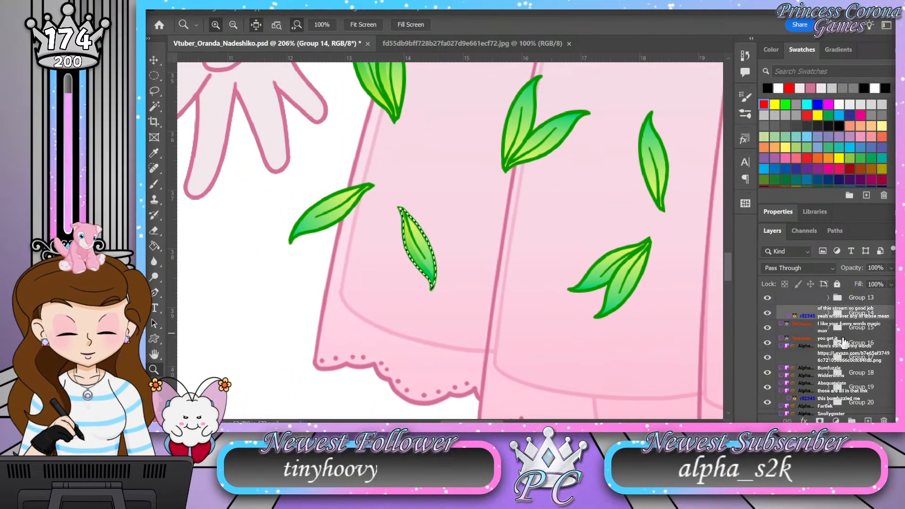
left_click(829, 330)
left_click(828, 329)
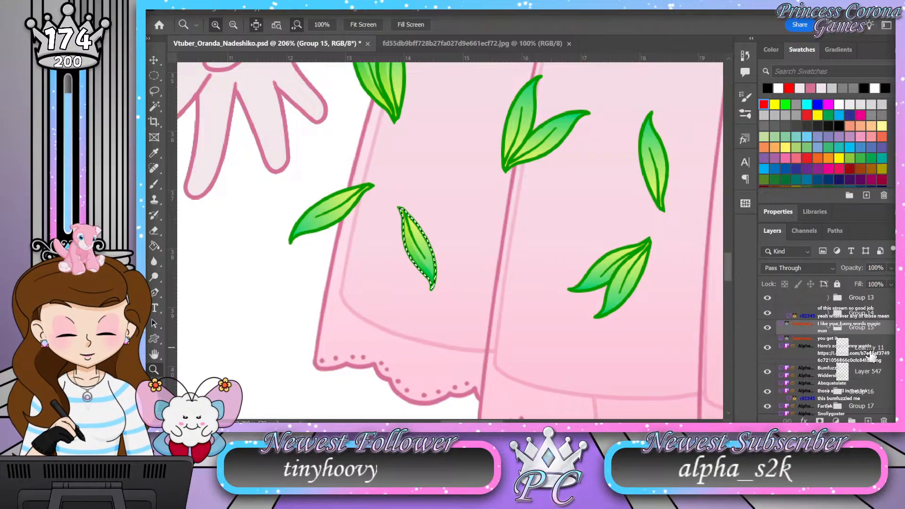
left_click(876, 370)
left_click(868, 420)
double_click(866, 372)
type("Shading")
key("Return")
Step: Set Group 15's Shading layer to Soft Light blending at 50% opacity
left_click(827, 265)
left_click(795, 263)
left_click_drag(877, 268, 857, 270)
type("50")
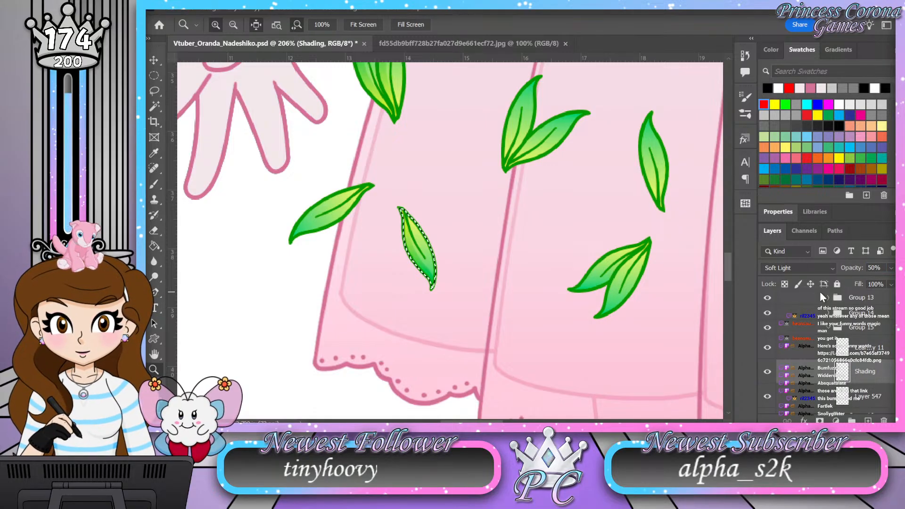
Step: Load the leaf shape from Layer 547 as a selection and brush shading along the upright leaf's right edge
left_click(842, 398, "ctrl")
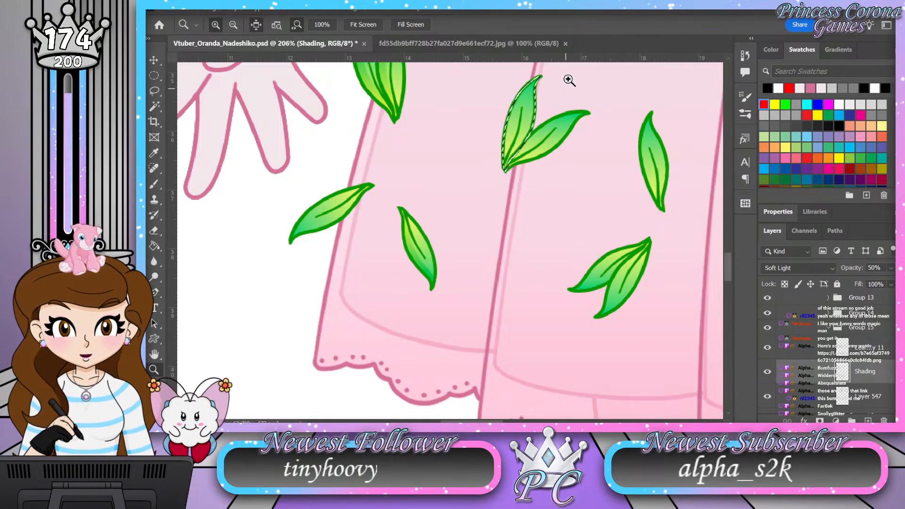
left_click_drag(568, 83, 607, 61)
left_click_drag(324, 174, 362, 173)
left_click_drag(406, 221, 432, 190)
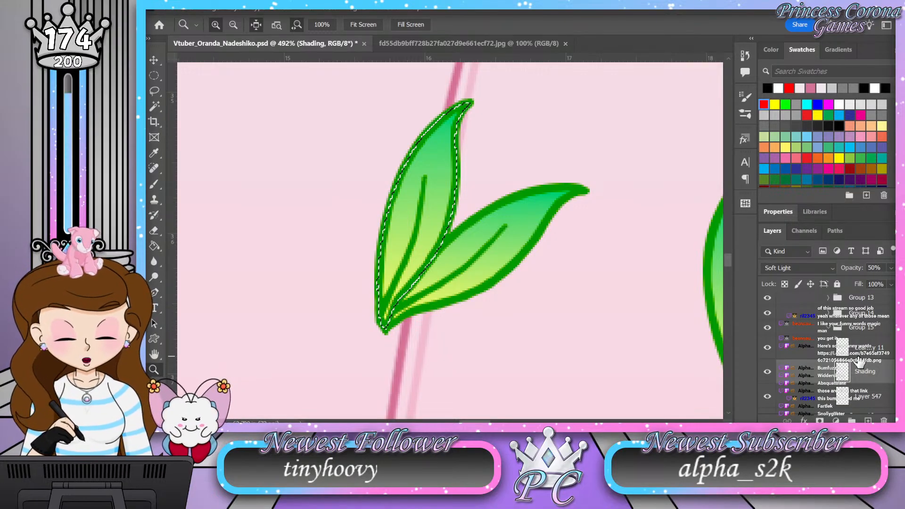
key("b")
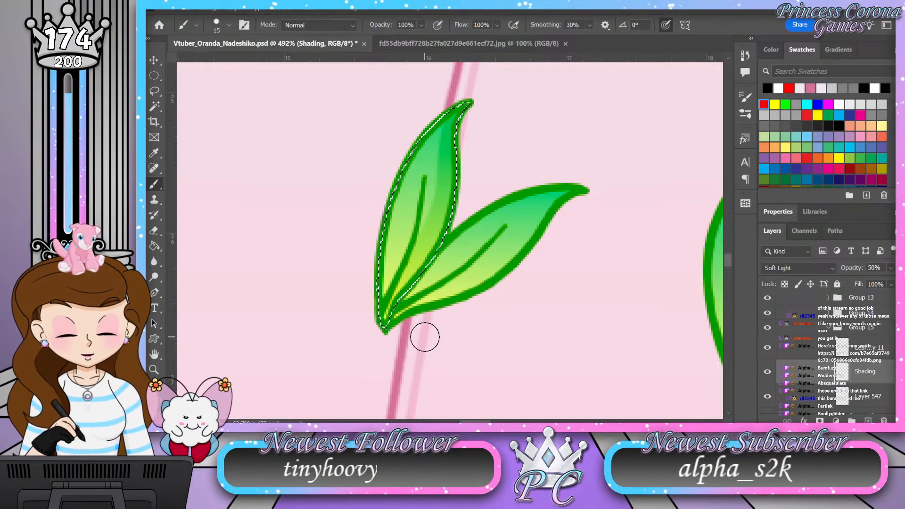
Step: Collapse Group 15, expand Group 16, and add a layer named Shading above Layer 550
left_click(829, 329)
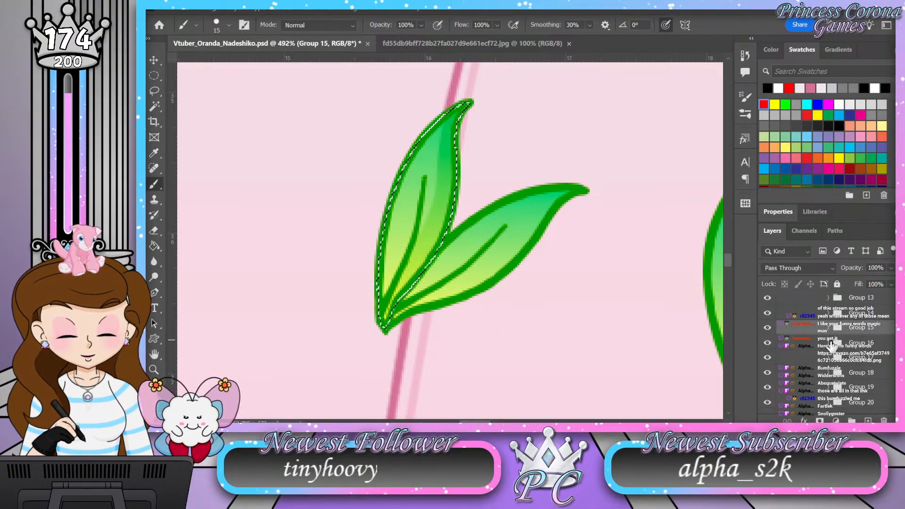
left_click(828, 343)
left_click(870, 387)
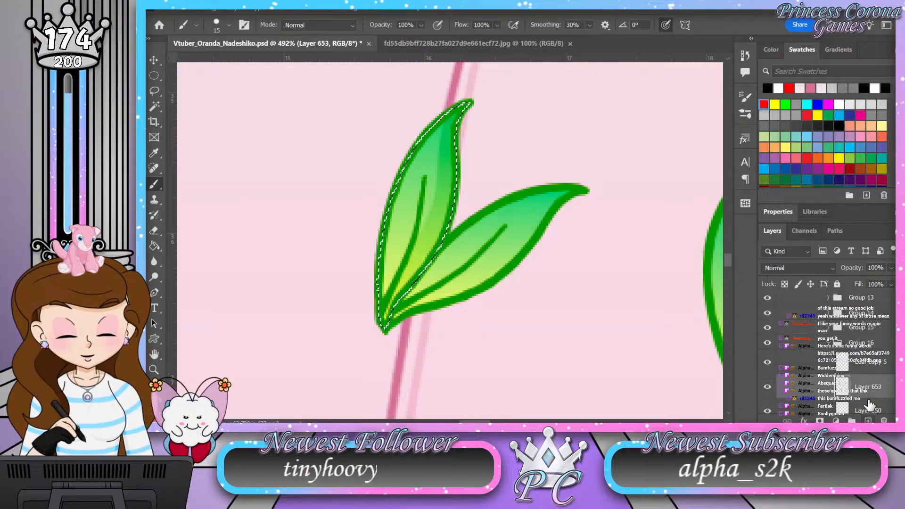
double_click(867, 387)
type("Shading")
key("Return")
Step: Load the leaf shape from Layer 550 as a selection and set Group 16's Shading layer to Soft Light at 50% opacity
scroll(869, 389, "down", 1)
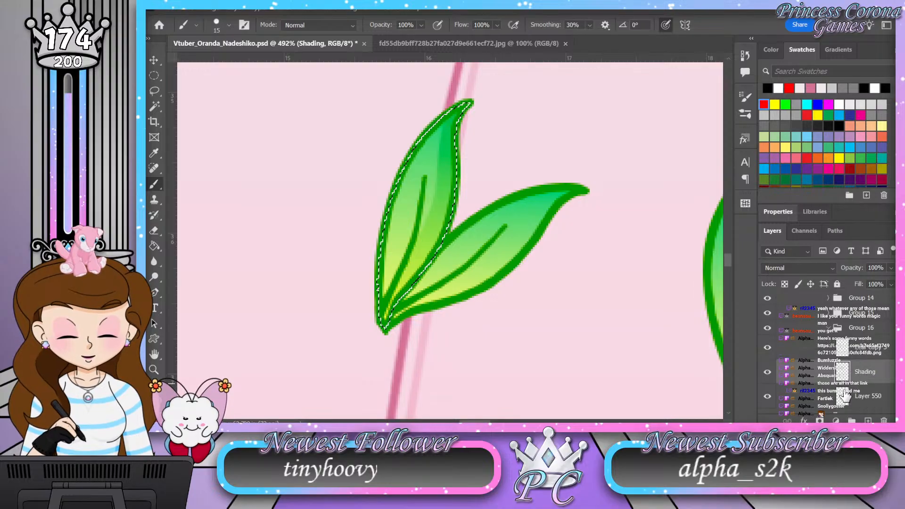
left_click(843, 399, "ctrl")
scroll(805, 269, "down", 13)
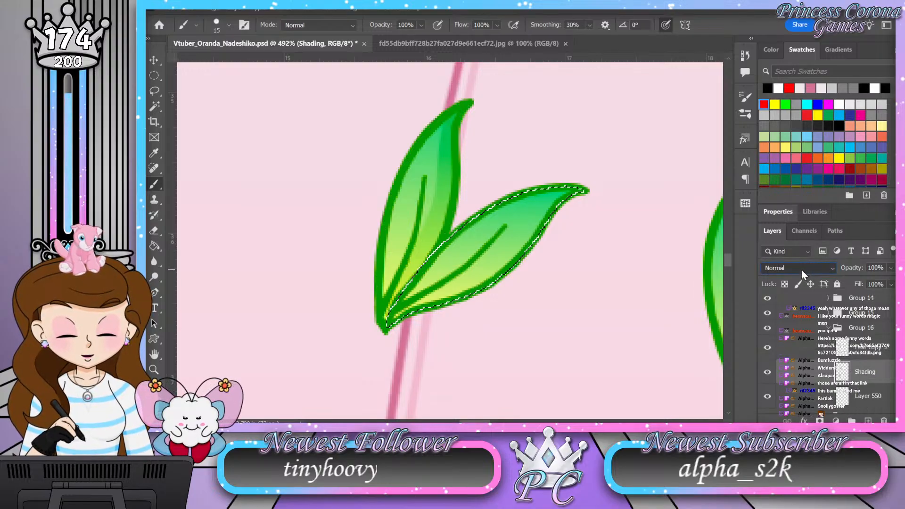
left_click(857, 270)
type("50")
key("Return")
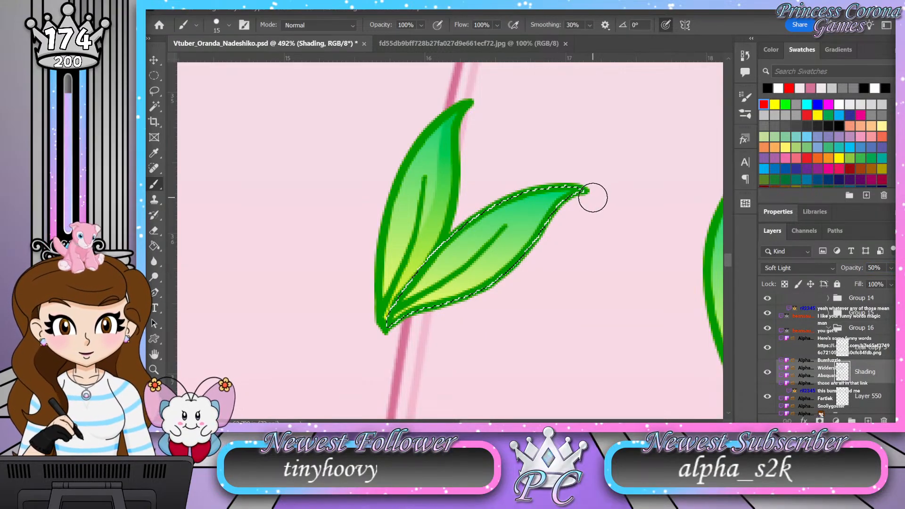
Step: Brush shading along the lower edge of Group 16's slanted leaf, from its tip to its base
left_click_drag(518, 257, 396, 325)
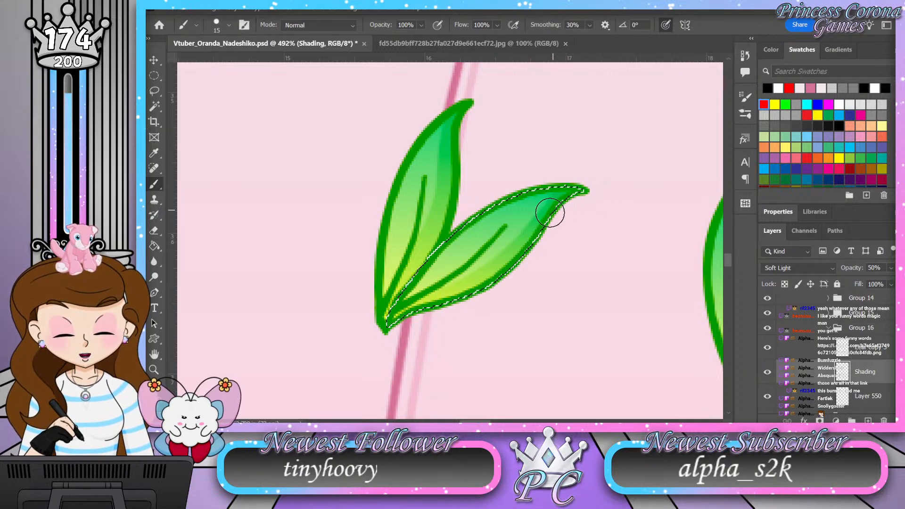
mouse_move(522, 245)
left_mouse_down()
mouse_move(503, 265)
mouse_move(415, 311)
left_mouse_up()
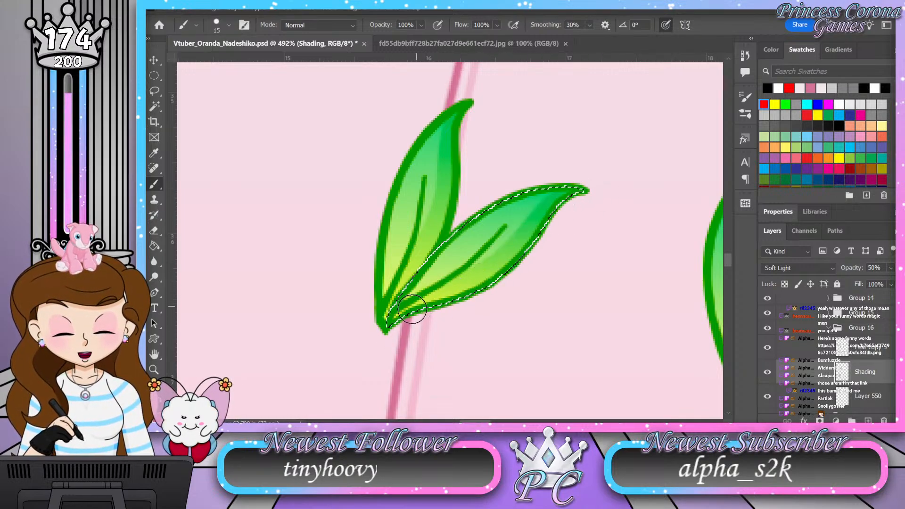
mouse_move(585, 192)
left_mouse_down()
mouse_move(536, 223)
mouse_move(494, 267)
mouse_move(398, 325)
left_mouse_up()
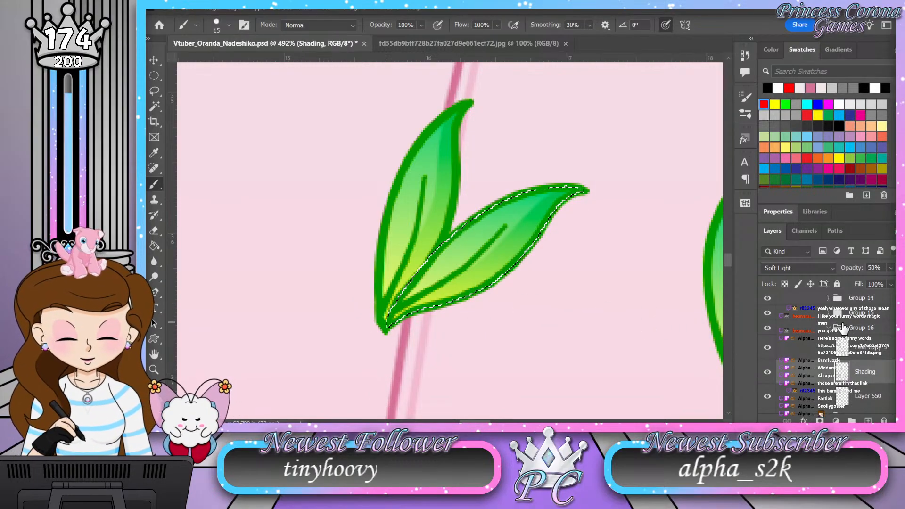
Step: Collapse Group 16, expand Group 17, and add a layer named Shading above Layer 553
left_click(800, 330)
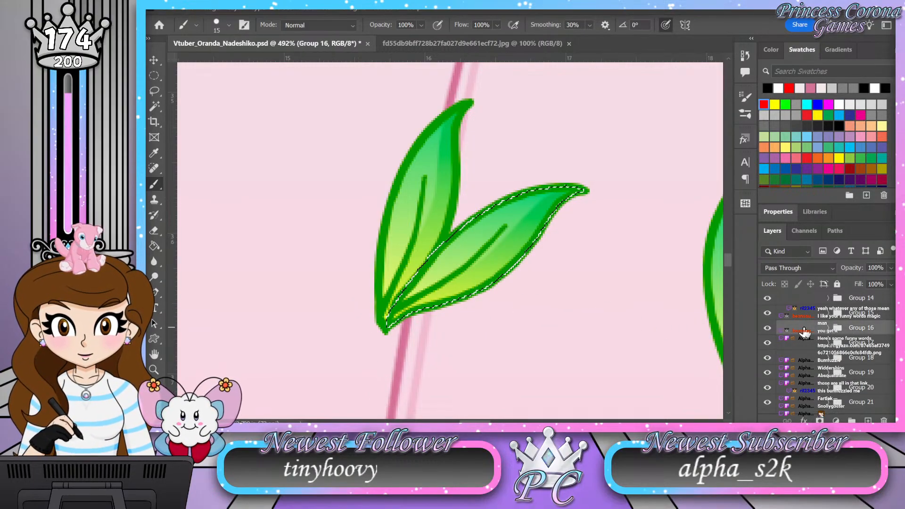
left_click(828, 343)
scroll(842, 357, "down", 1)
left_click(873, 374)
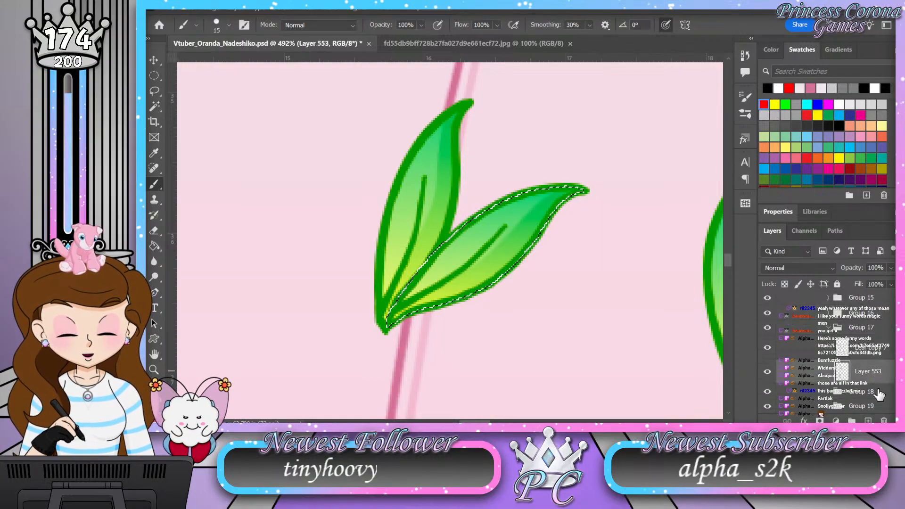
left_click(868, 420)
double_click(868, 371)
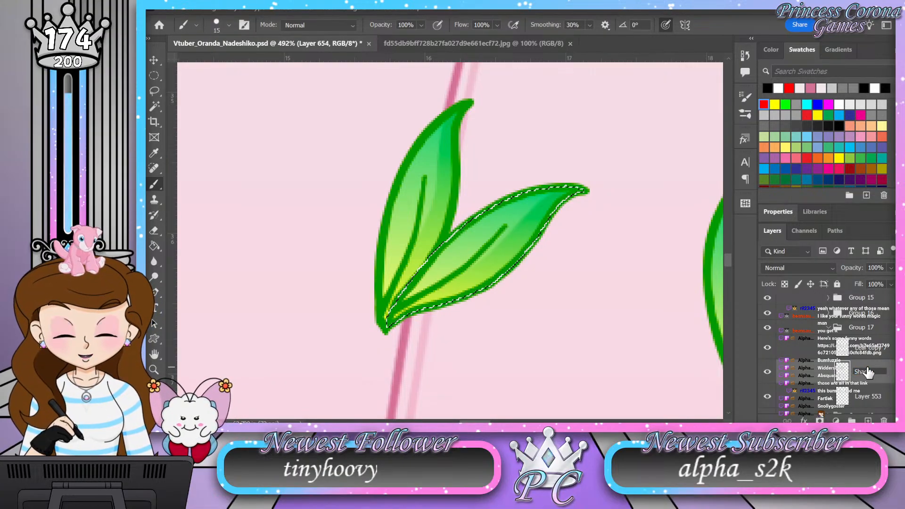
type("Shading")
key("Return")
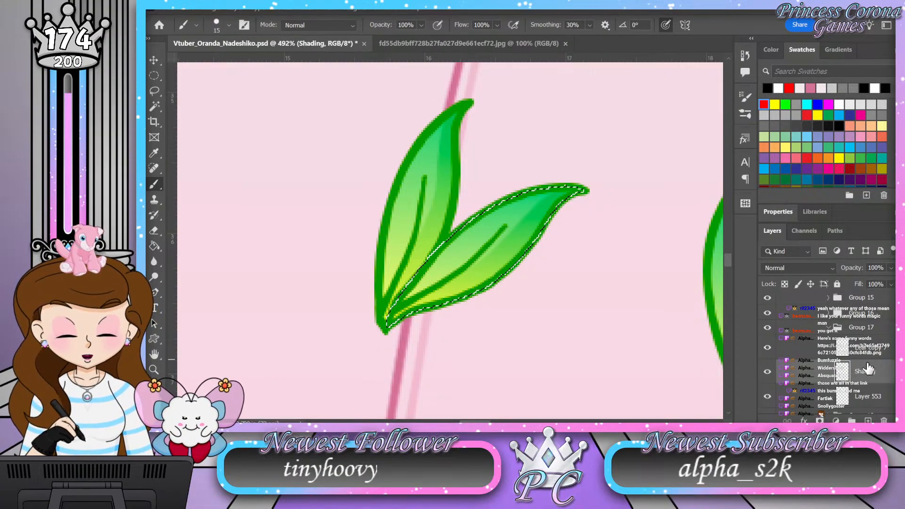
Step: Shade the outer edge of the leaf inside Layer 553's shape, with Group 17's Shading layer set to Soft Light at 50% opacity
key("z")
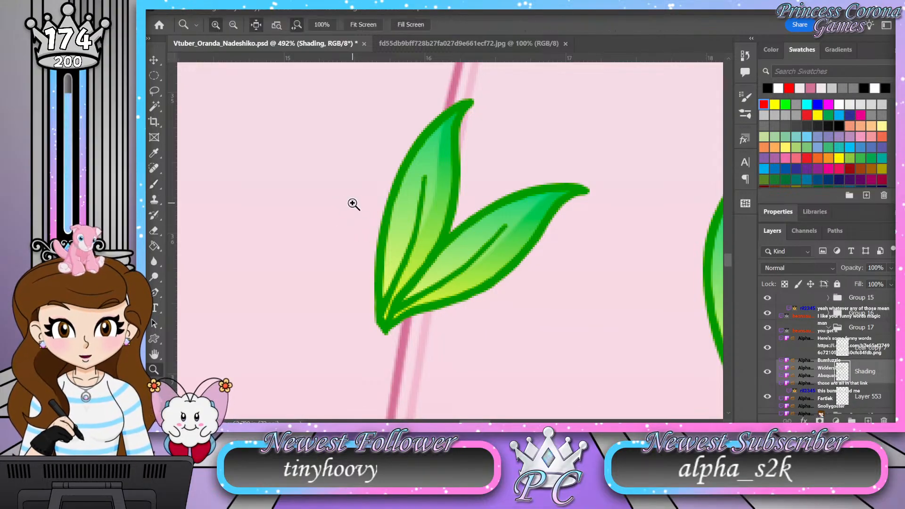
left_click_drag(354, 202, 311, 199)
left_click_drag(425, 322, 468, 279)
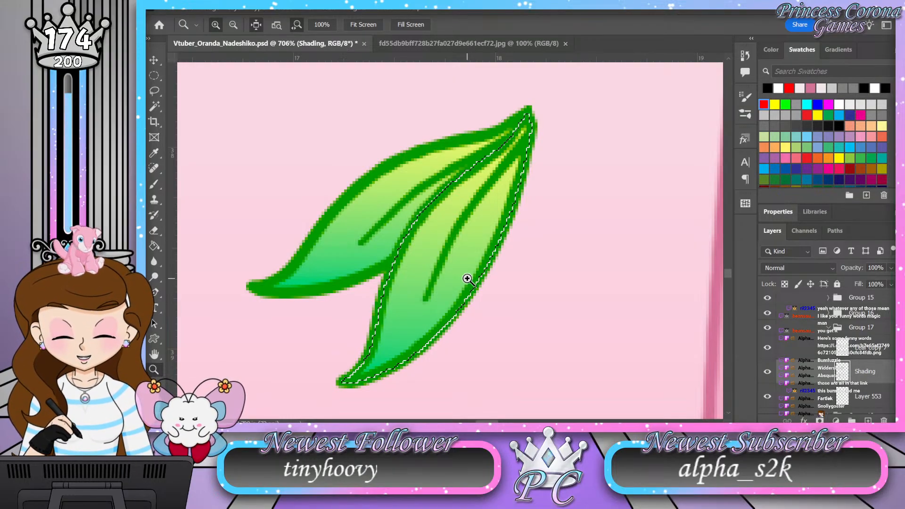
key("b")
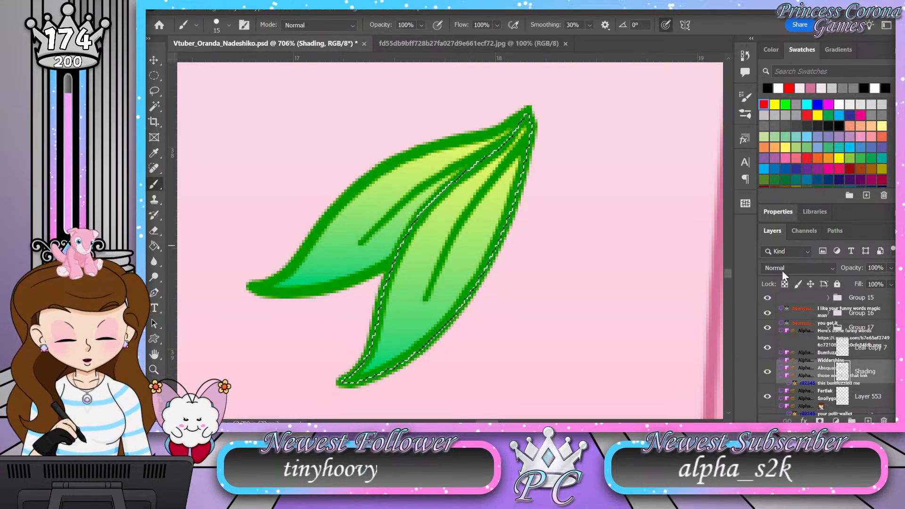
left_click(801, 266)
scroll(794, 262, "up", 1)
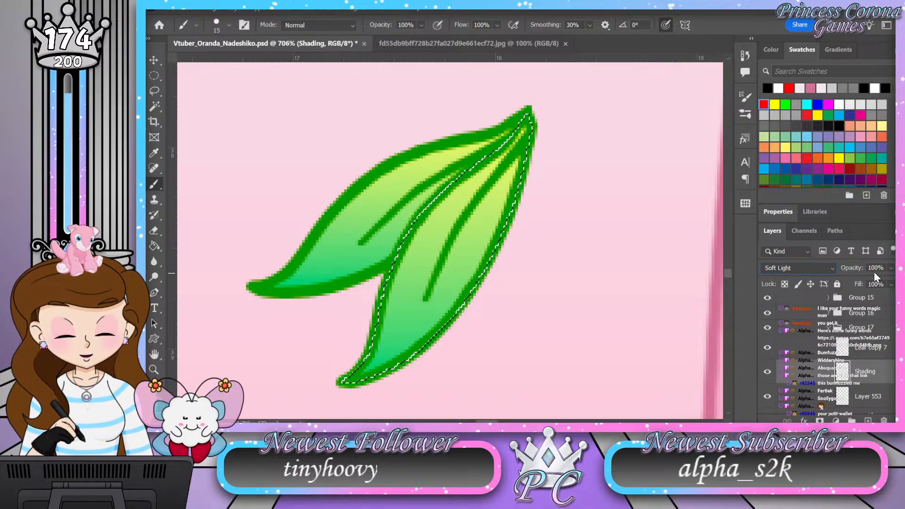
type("50")
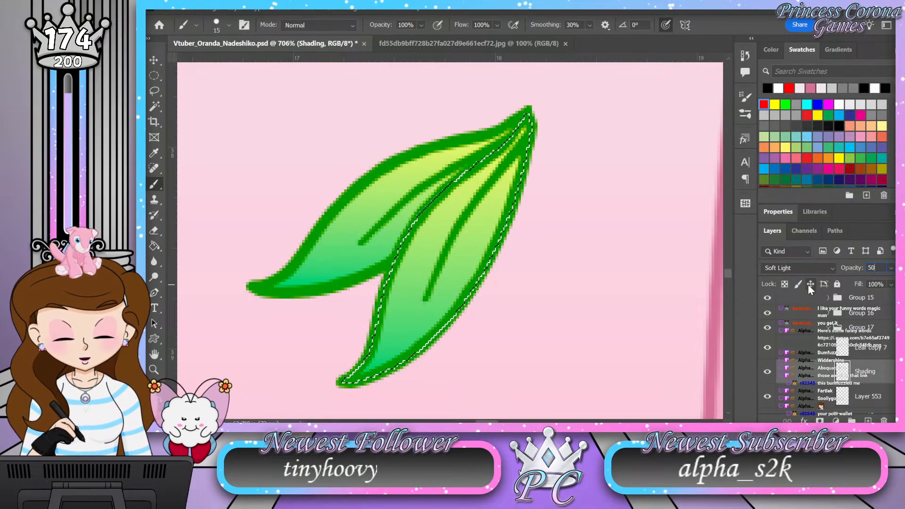
key("Return")
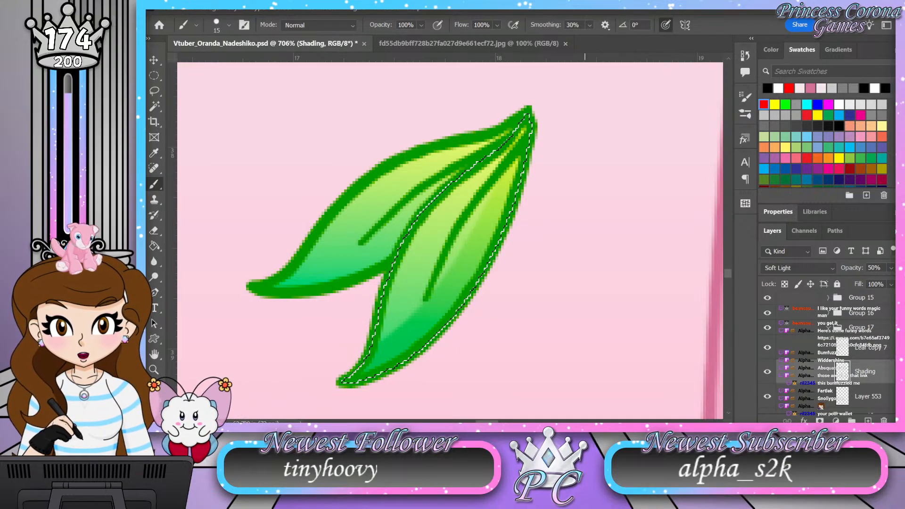
Step: Collapse Group 17, expand Group 18, and add a layer named Shading above Layer 556
left_click(828, 328)
left_click(828, 343)
left_click(871, 387)
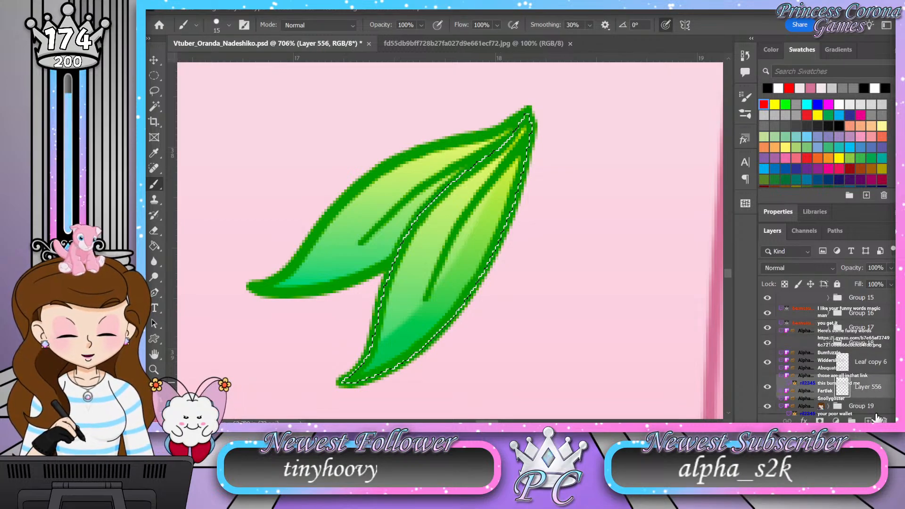
type("Shading")
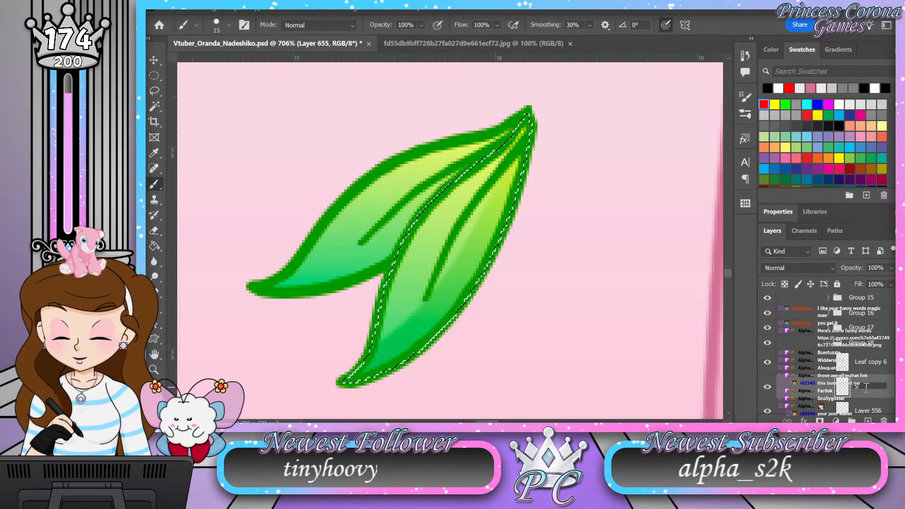
key("Return")
Step: Load the leaf shape from Layer 556 as a selection, hide Group 17, and brush shading along the leaf's lower edge
left_click(842, 409, "ctrl")
left_click(767, 327)
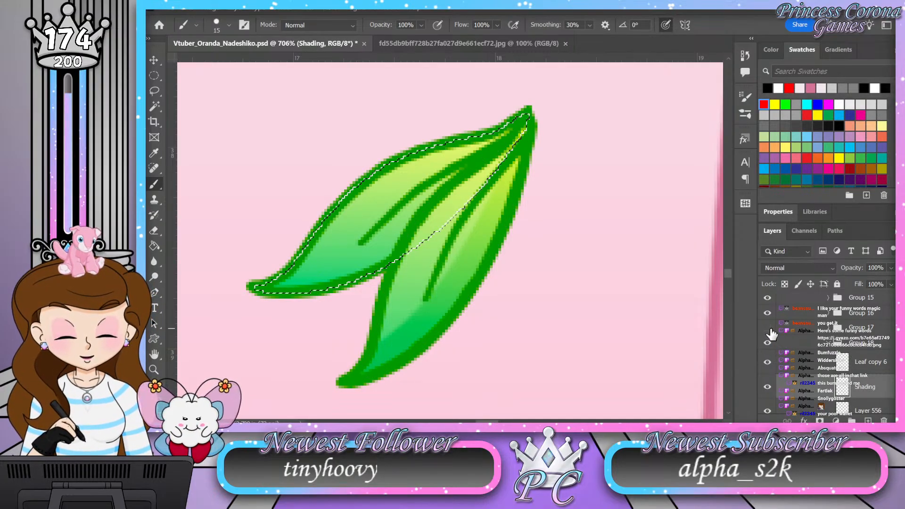
key("z")
left_click_drag(268, 168, 279, 160)
left_click_drag(431, 292, 408, 271)
left_click_drag(369, 228, 374, 225)
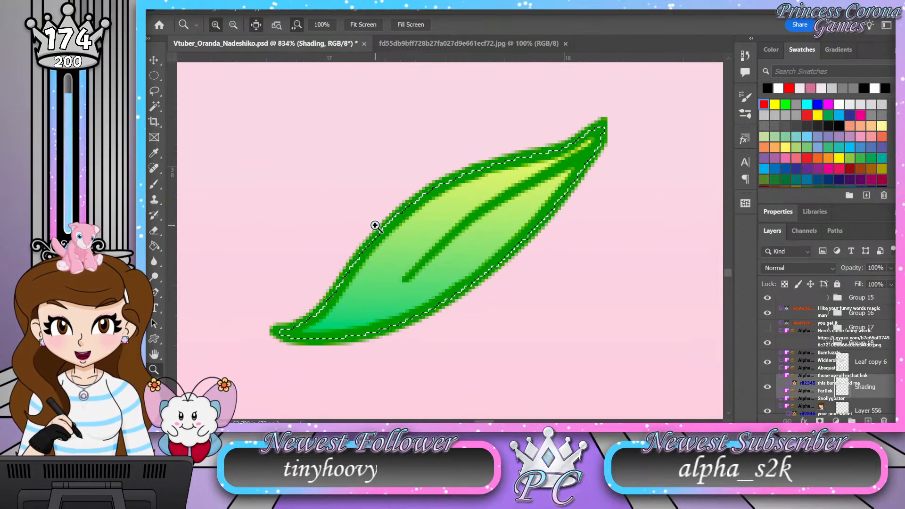
key("b")
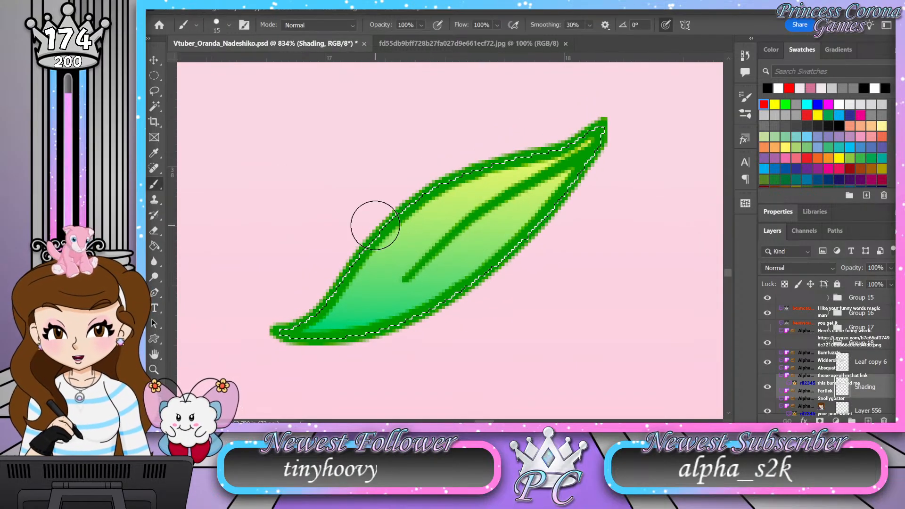
left_click_drag(623, 128, 580, 178)
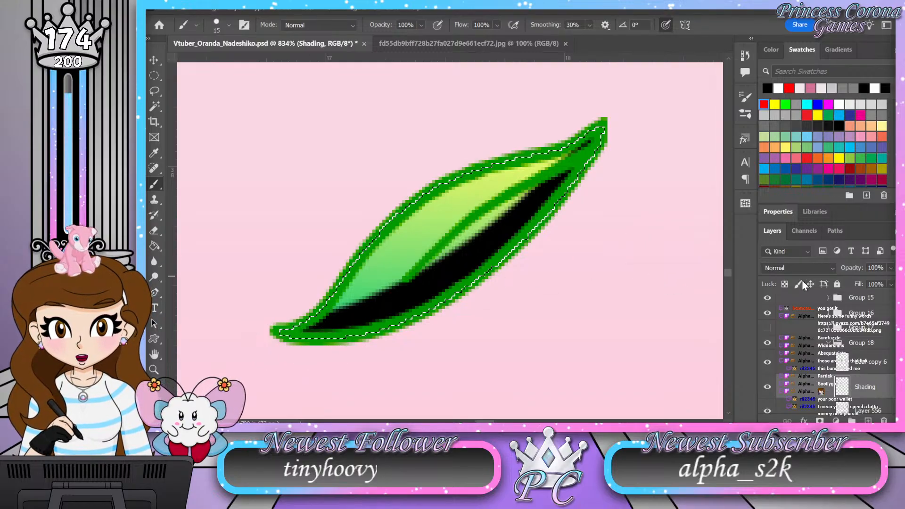
Step: Set Group 18's Shading layer to Soft Light at 50% opacity and make Group 17 visible again
left_click(825, 267)
left_click(807, 258)
left_click(860, 268)
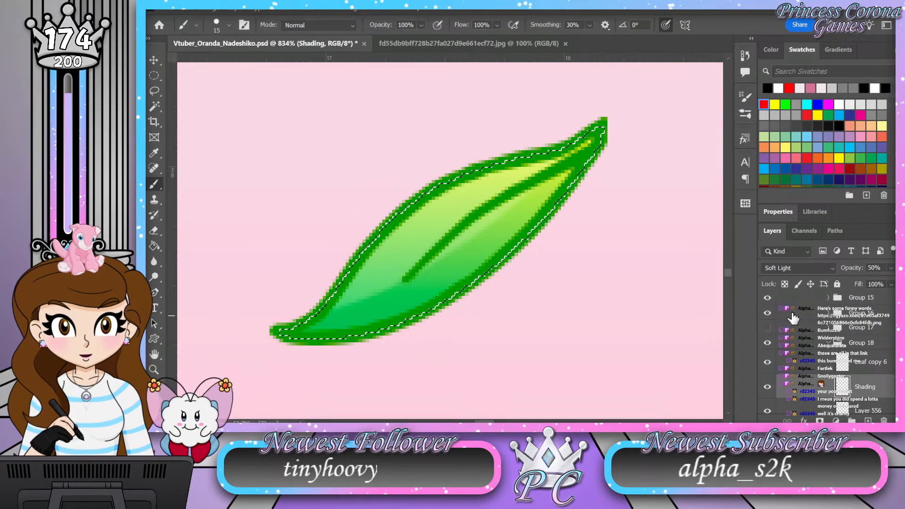
left_click(768, 327)
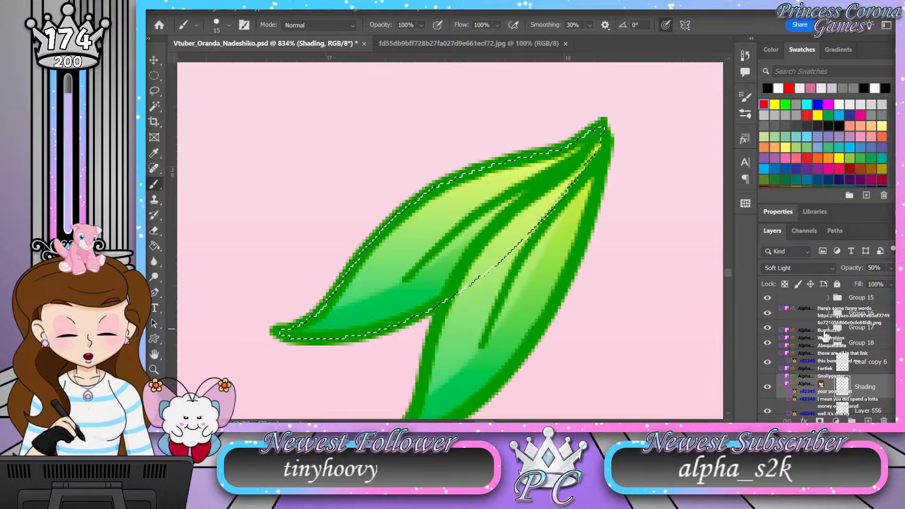
Step: Deselect, collapse Group 18, expand Group 19, and add a layer named Shading above Layer 559
left_click(829, 342)
key("ctrl+d")
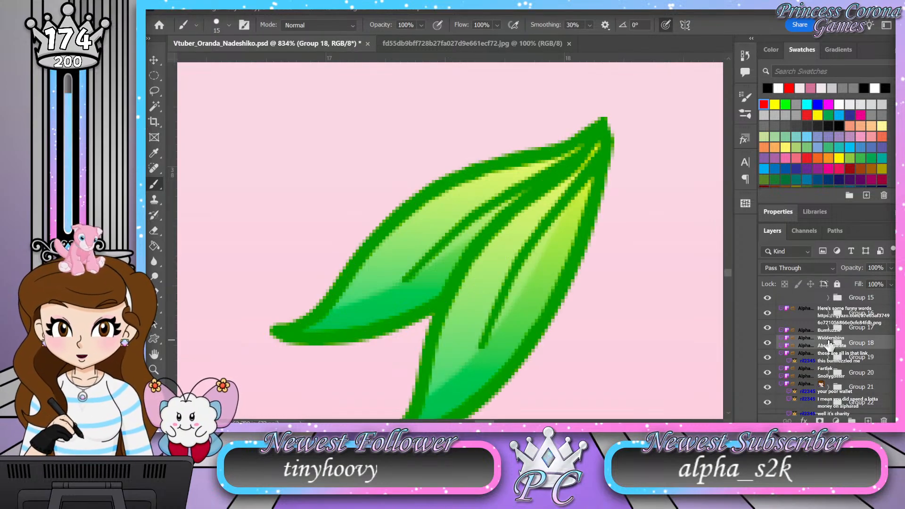
left_click(829, 358)
scroll(843, 377, "down", 2)
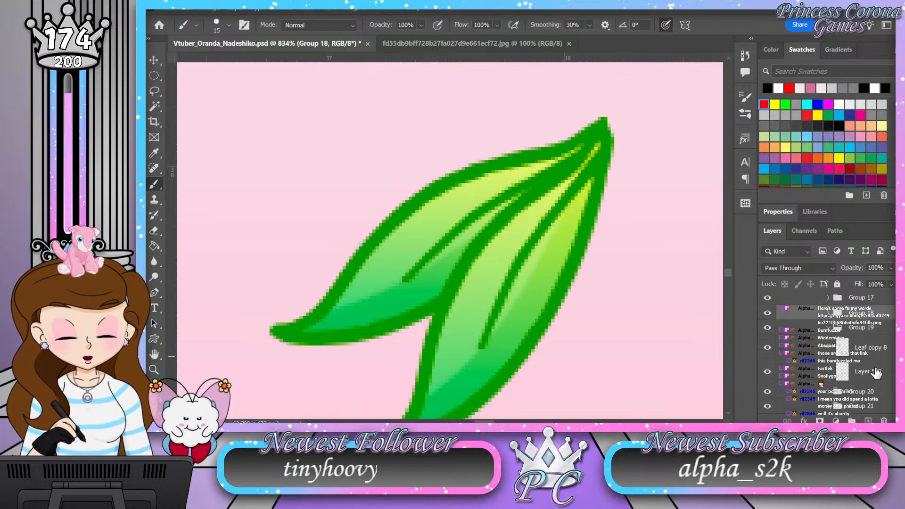
left_click(870, 372)
left_click(867, 420)
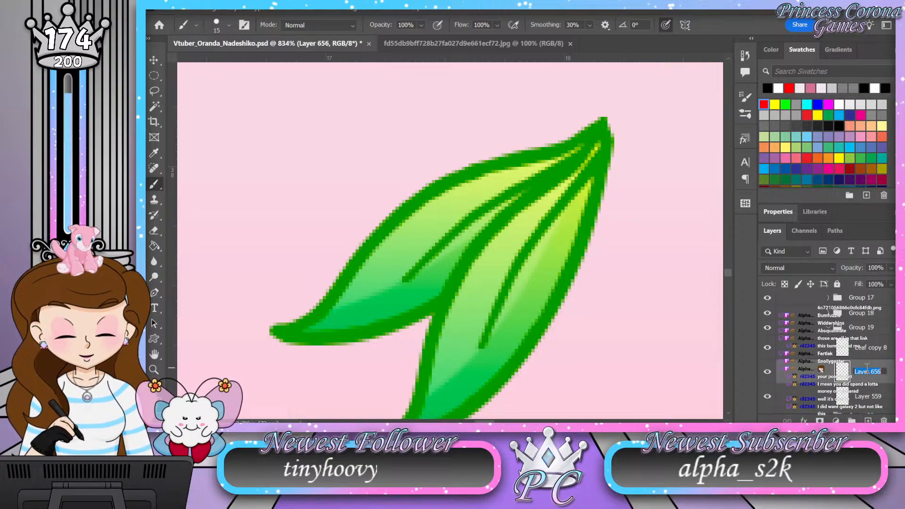
type("g")
key("Return")
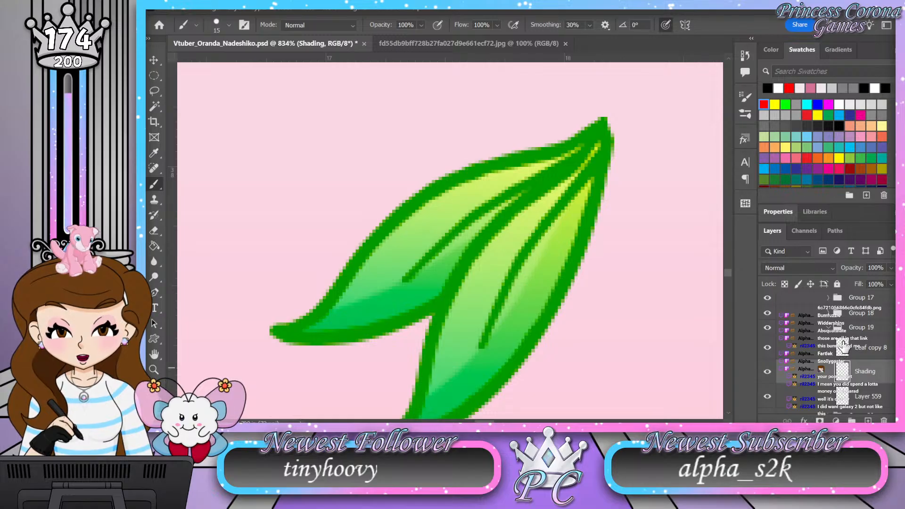
Step: Load the leaf shape from Layer 559 as a selection and brush shading along the single leaf's left edge
key("z")
left_click_drag(485, 242, 368, 251)
left_click_drag(507, 160, 556, 157)
left_click_drag(421, 185, 447, 185)
left_click_drag(412, 148, 423, 145)
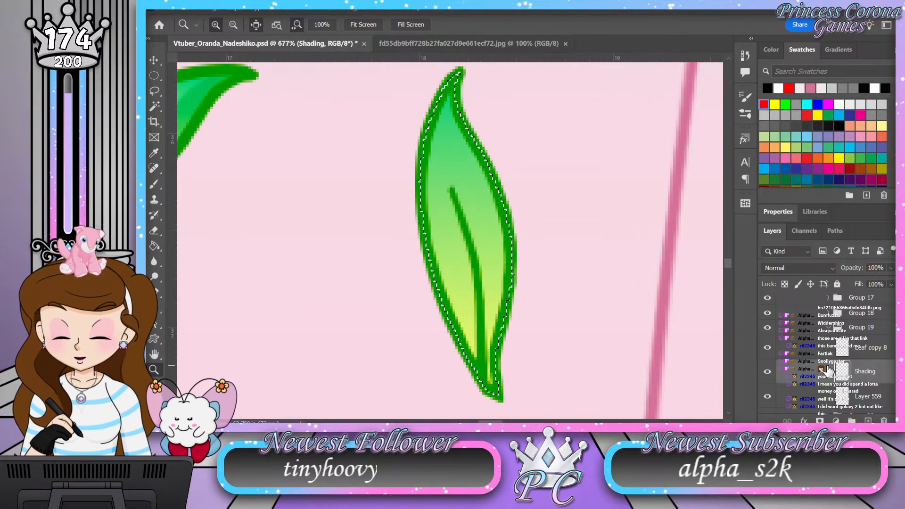
key("b")
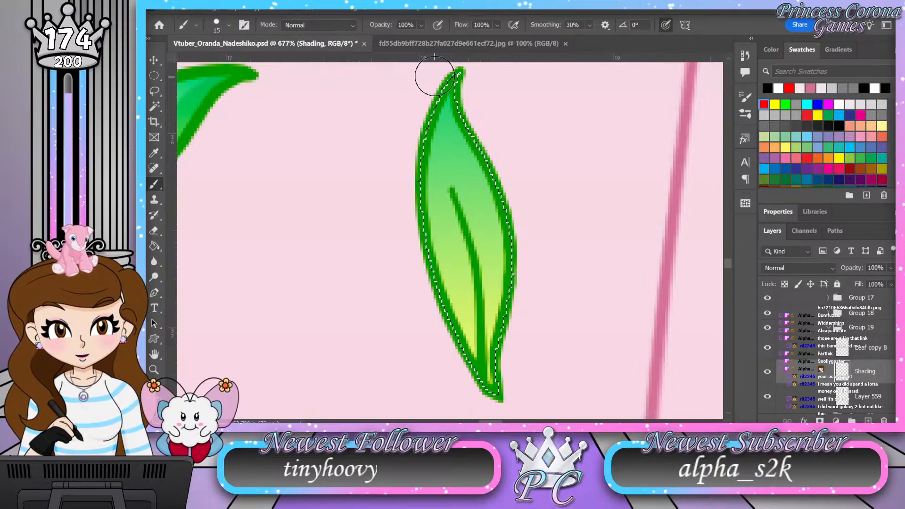
left_click_drag(426, 101, 432, 259)
left_click_drag(471, 380, 493, 412)
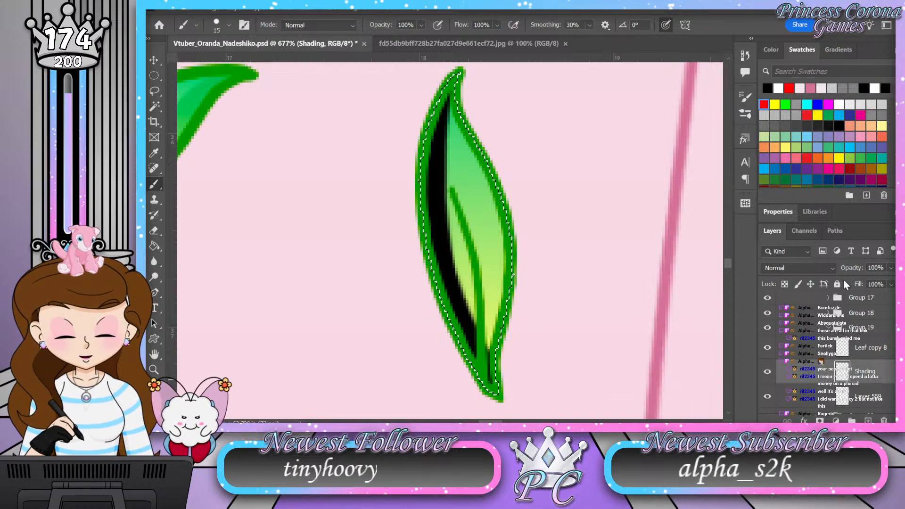
Step: Set Group 19's Shading layer to Soft Light blending at 50% opacity and clear the selection
left_click(829, 266)
left_click(821, 266)
left_click_drag(885, 270, 852, 271)
type("50")
key("Return")
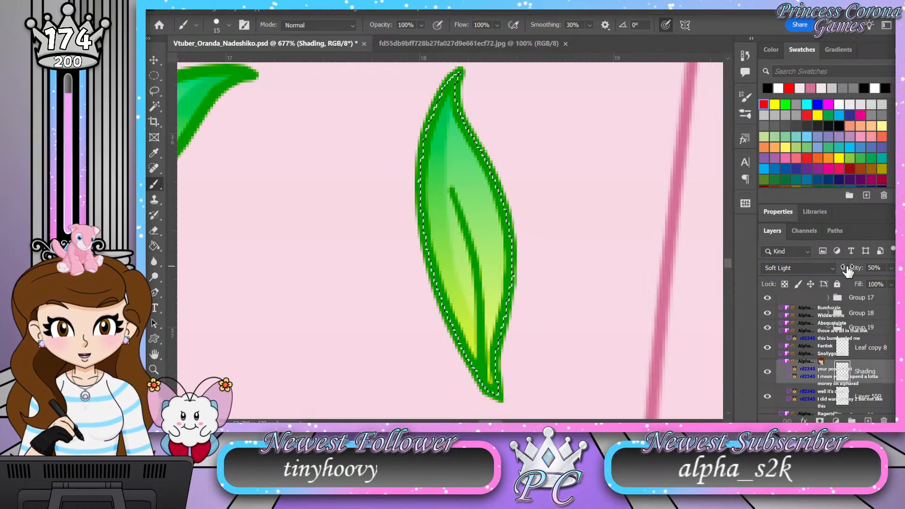
key("ctrl+d")
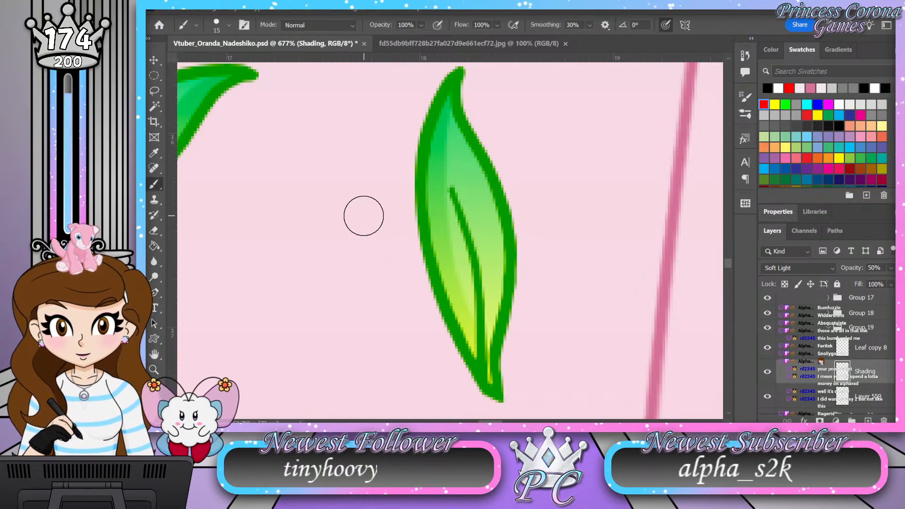
Step: Collapse Group 19, expand Group 20, and add a layer named Shading above Layer 562
key("z")
left_click_drag(354, 212, 325, 209)
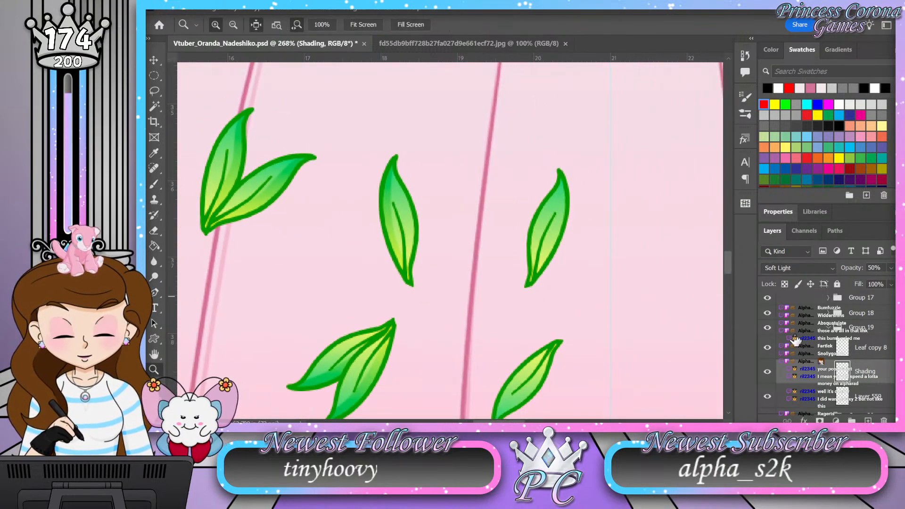
left_click(829, 328)
left_click(828, 343)
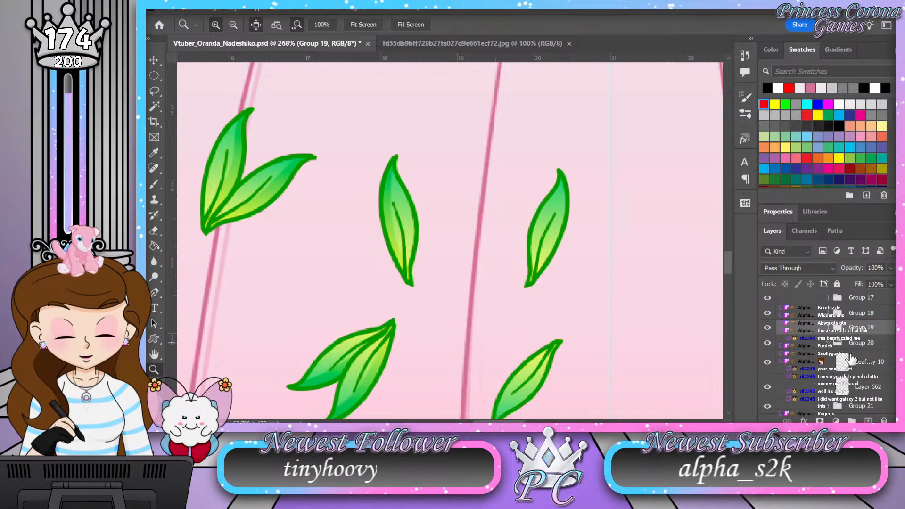
left_click(864, 387)
double_click(863, 386)
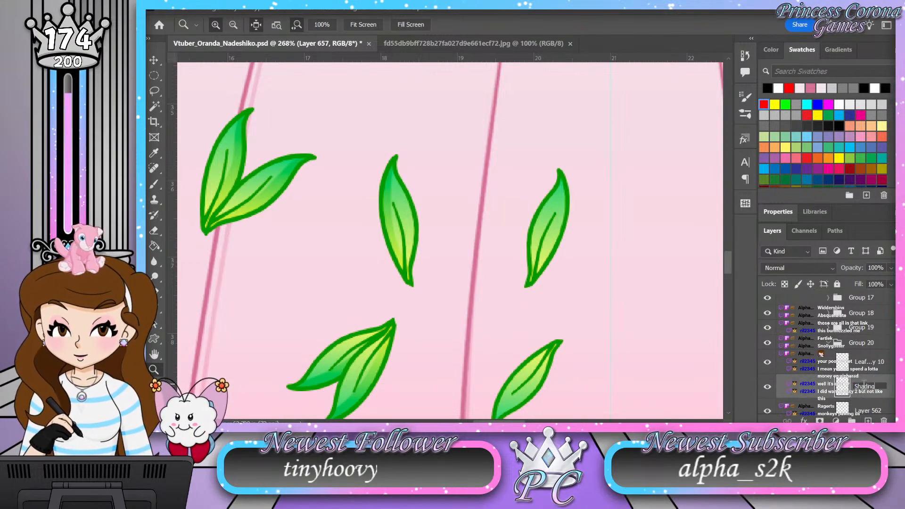
key("Return")
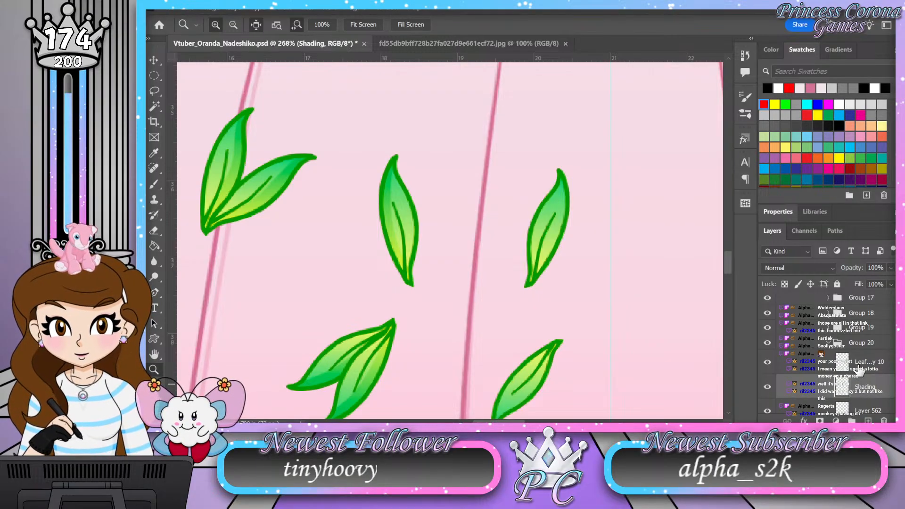
Step: Load the leaf shape from Layer 562 as a selection and set Group 20's Shading layer to Soft Light at 50% opacity
scroll(840, 363, "down", 1)
left_click(844, 400, "ctrl")
left_click_drag(616, 232, 644, 230)
left_click_drag(391, 218, 359, 212)
left_click_drag(432, 192, 448, 188)
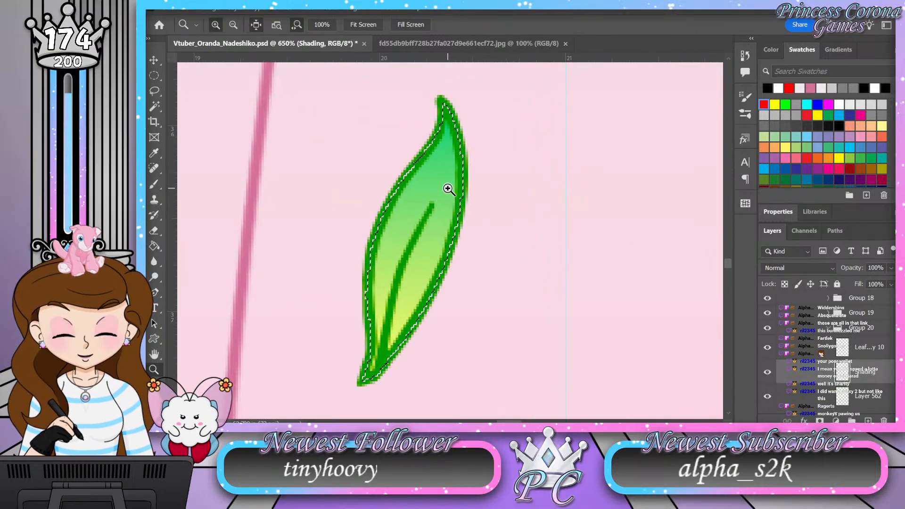
left_click(813, 268)
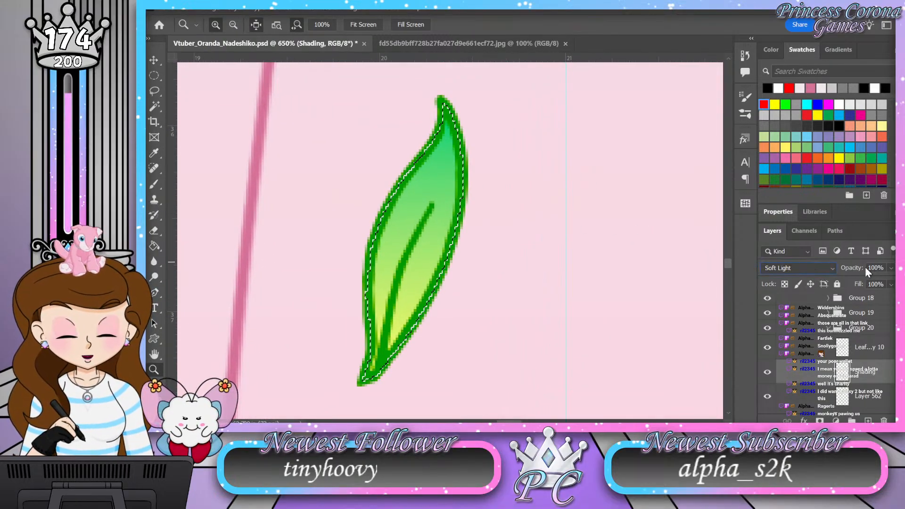
left_click_drag(882, 268, 856, 267)
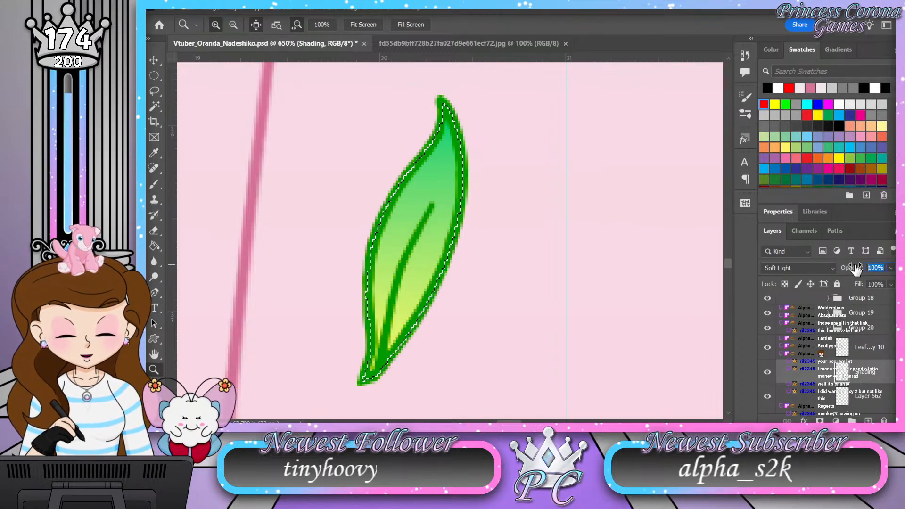
type("50")
key("Return")
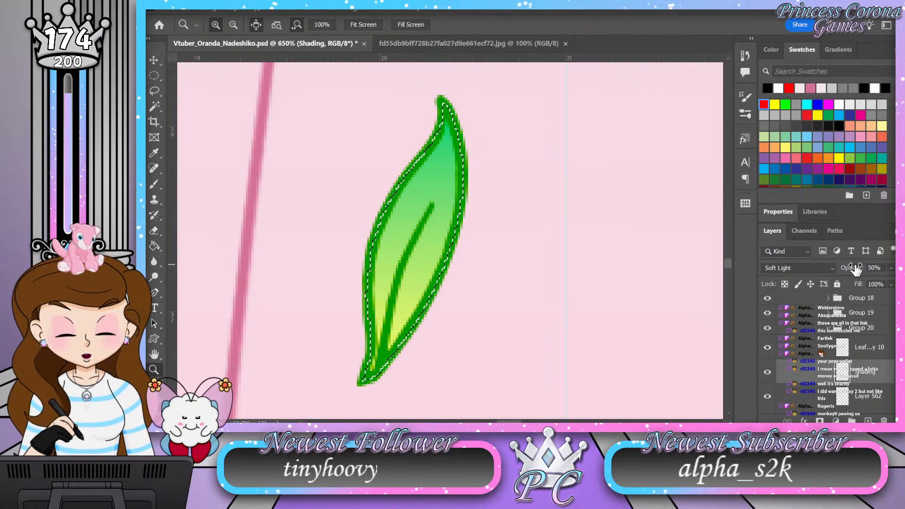
Step: Brush shading along the right edge of Group 20's leaf from tip to base, and clear the selection
key("b")
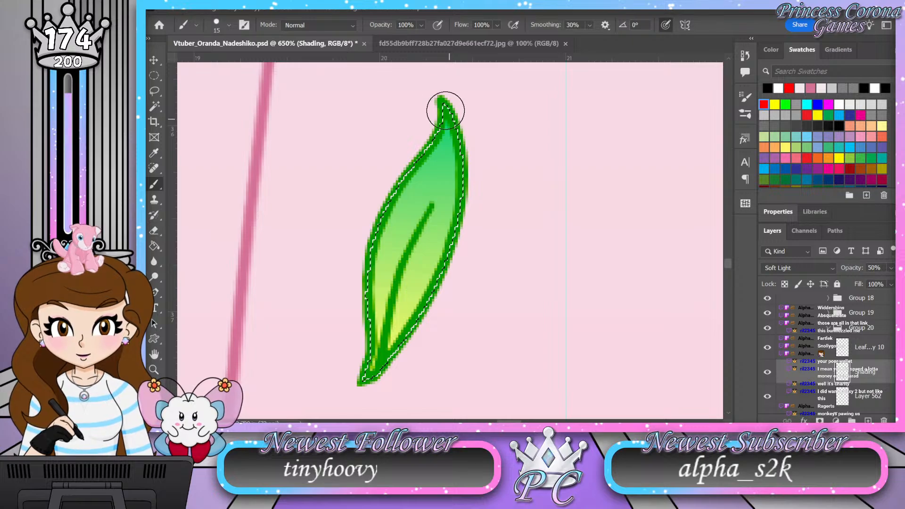
mouse_move(453, 95)
left_mouse_down()
mouse_move(460, 192)
mouse_move(445, 256)
mouse_move(414, 324)
mouse_move(361, 393)
left_mouse_up()
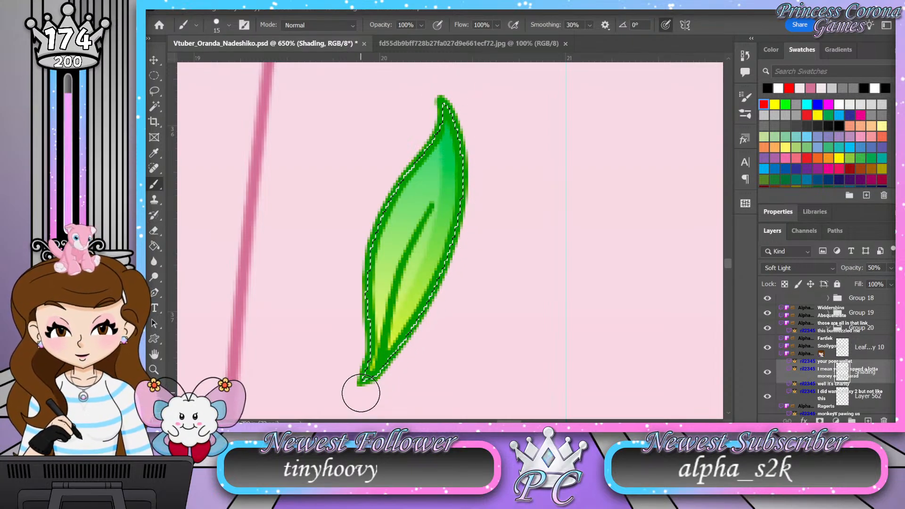
key("ctrl+d")
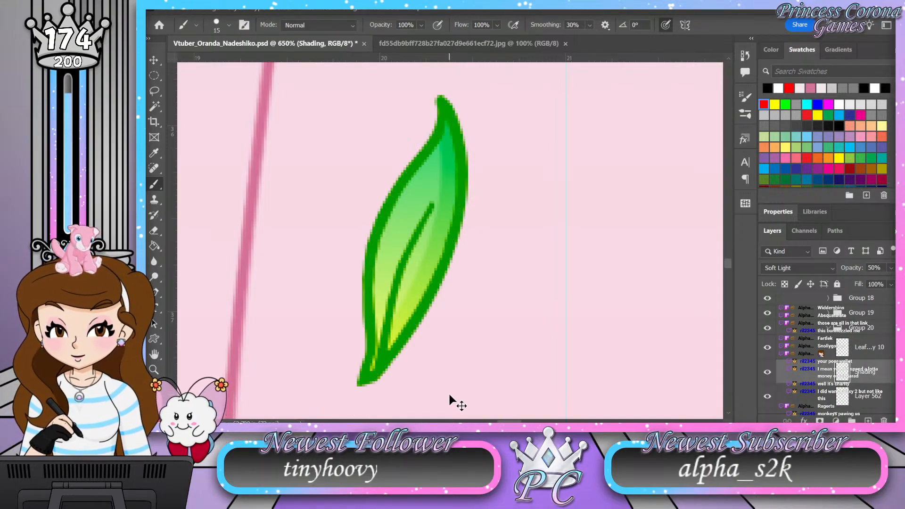
Step: Collapse Group 20, expand Group 21, and add a layer named Shading above Layer 565
left_click(829, 331)
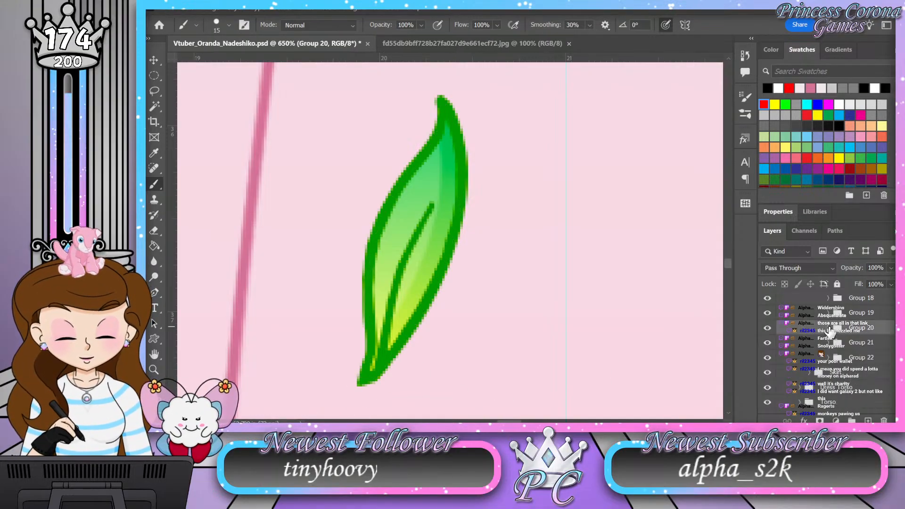
left_click(828, 343)
key("z")
left_click_drag(460, 218, 389, 208)
left_click_drag(430, 289, 464, 280)
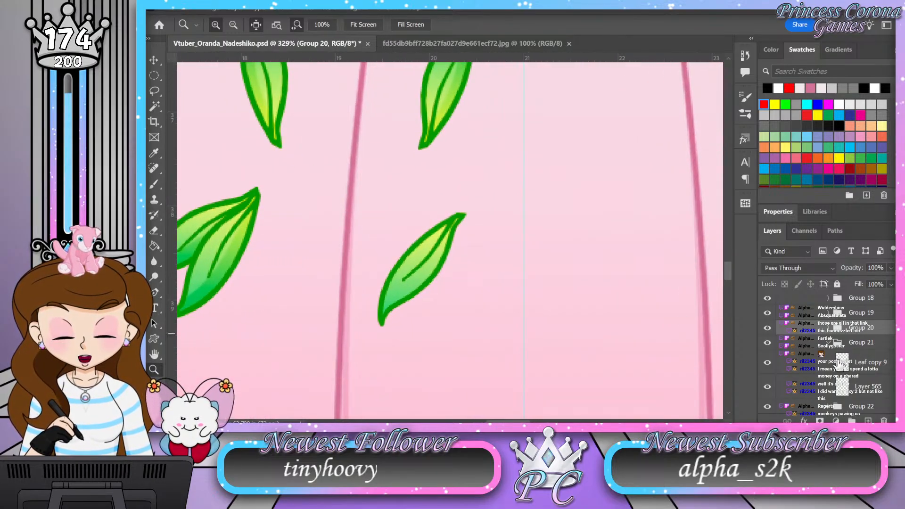
left_click(879, 391)
left_click(868, 420)
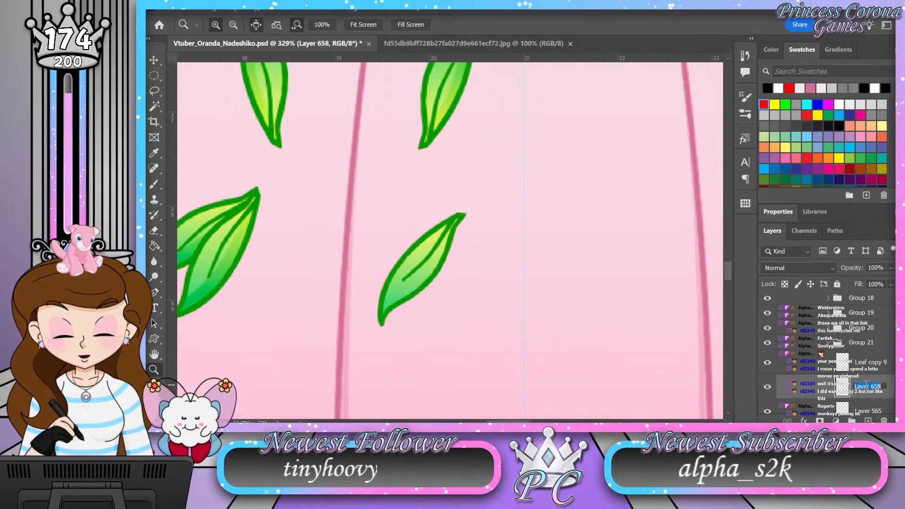
key("Return")
Step: Load the leaf shape from Layer 565 as a selection and brush black shading along the leaf's lower-right edge
left_click(848, 415, "ctrl")
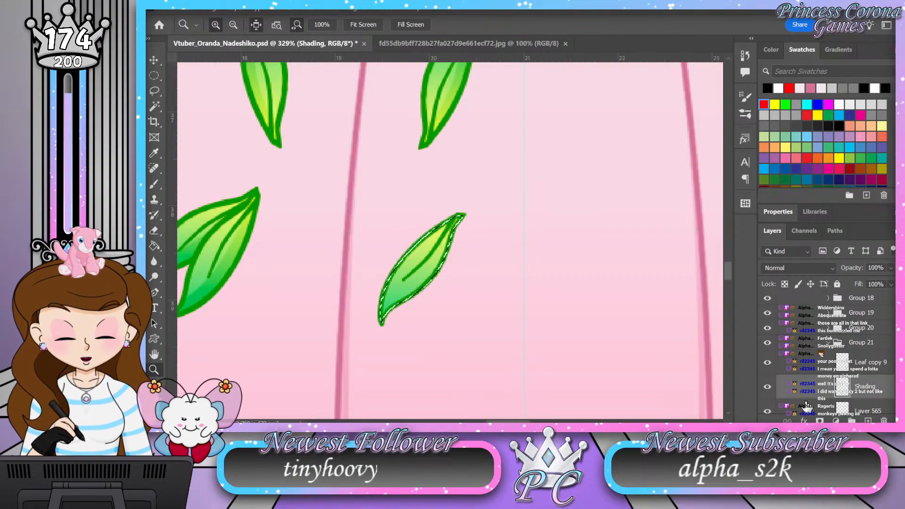
left_click(400, 290)
left_click_drag(425, 279, 429, 278)
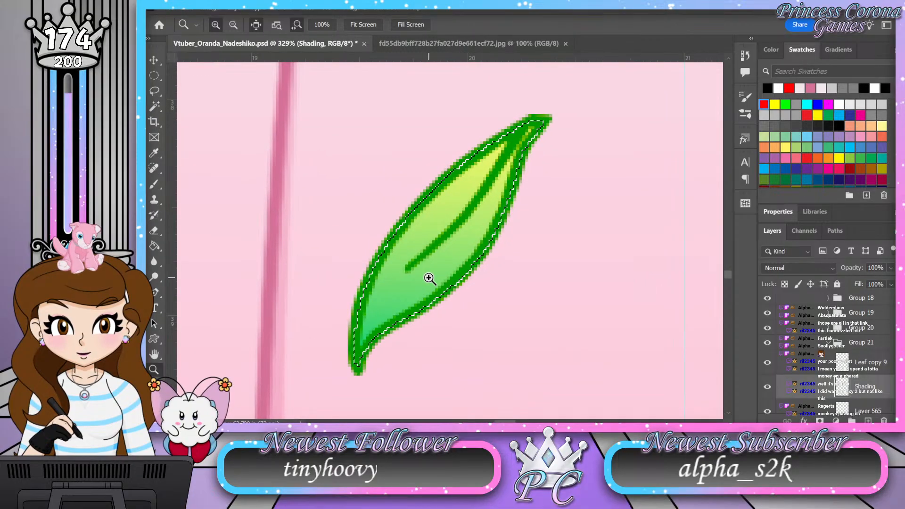
key("b")
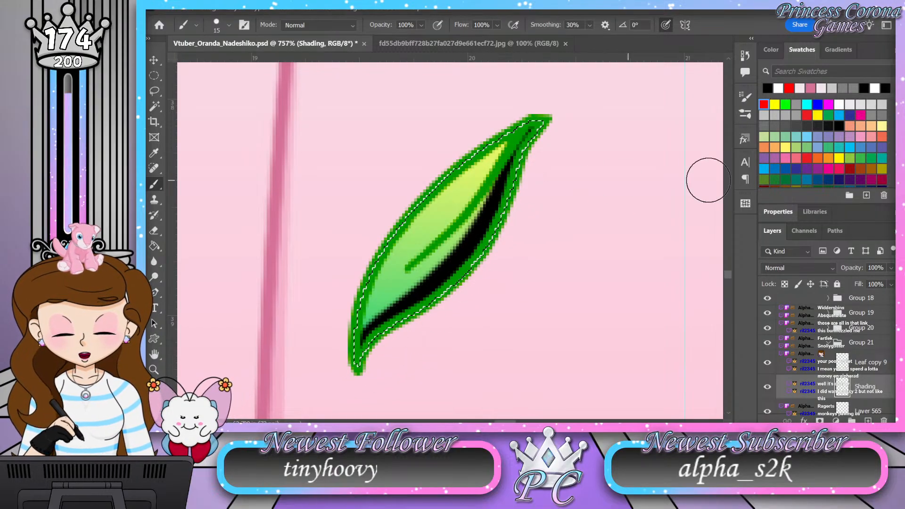
Step: Set Group 21's Shading layer to Soft Light blending at 50% opacity
scroll(824, 267, "down", 13)
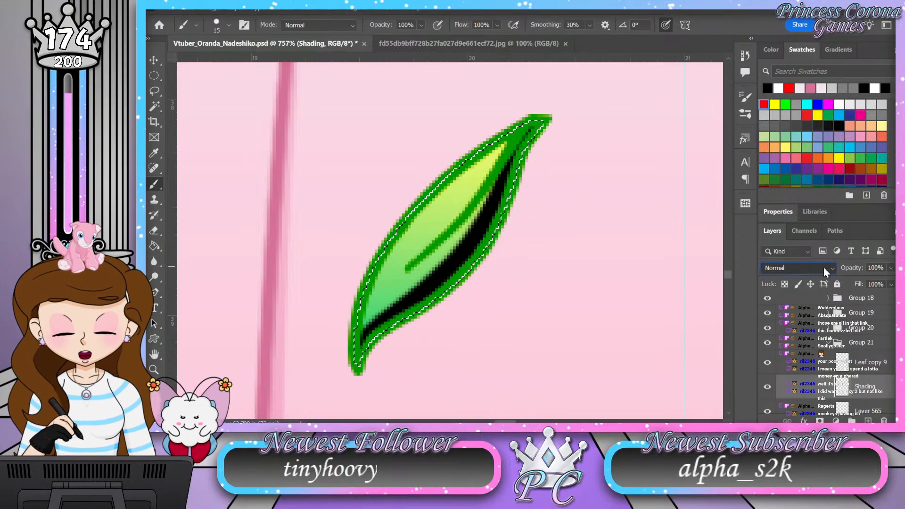
left_click(880, 267)
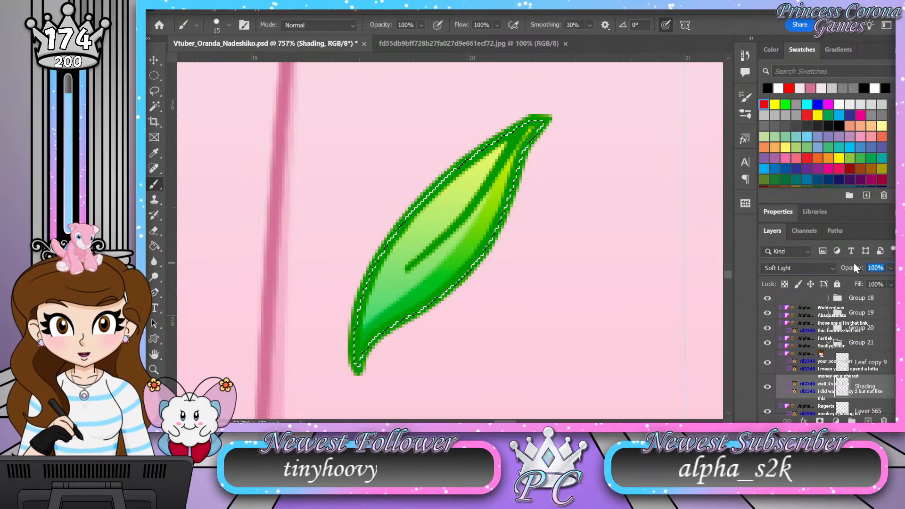
type("50")
key("Return")
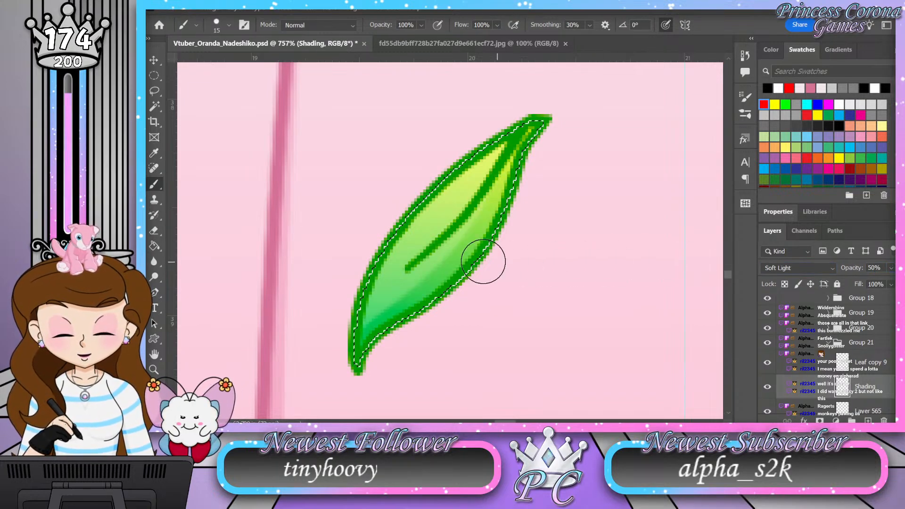
Step: Collapse Group 21 and expand Group 22 to reach its leaf layers
key("z")
left_click_drag(485, 262, 368, 253)
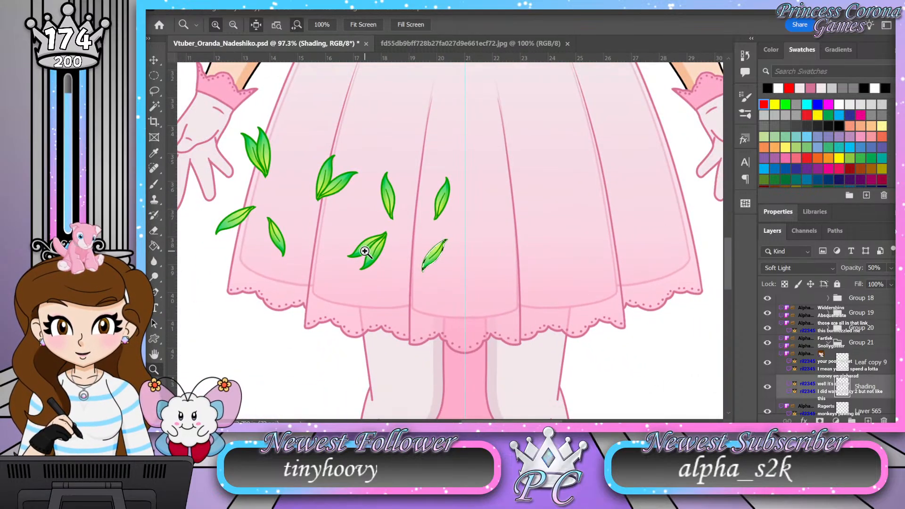
left_click(828, 345)
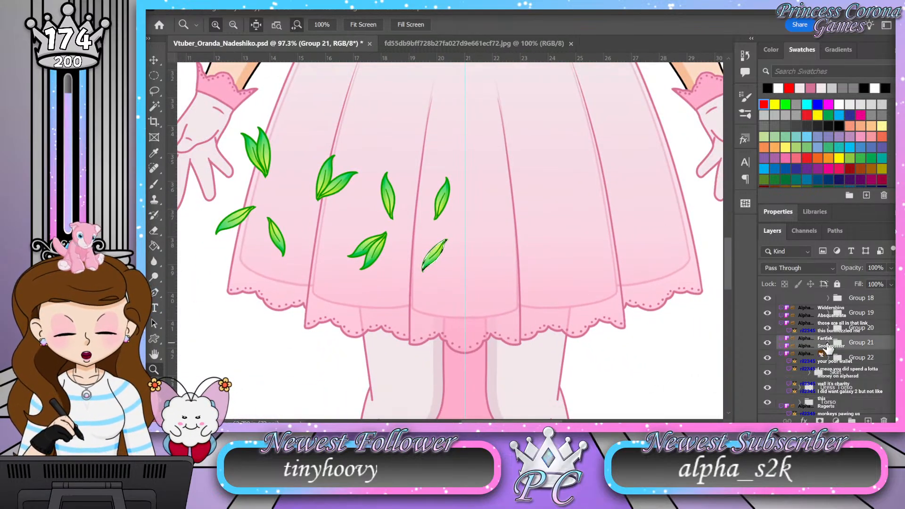
left_click(828, 358)
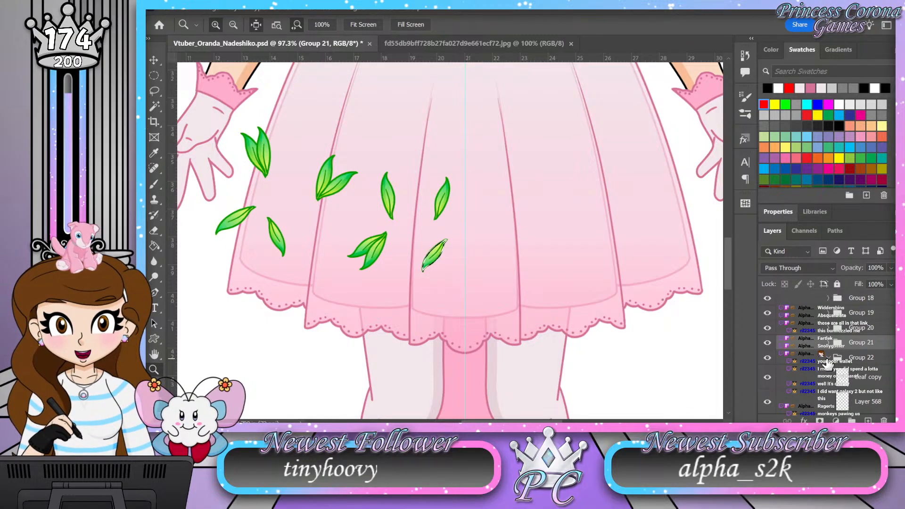
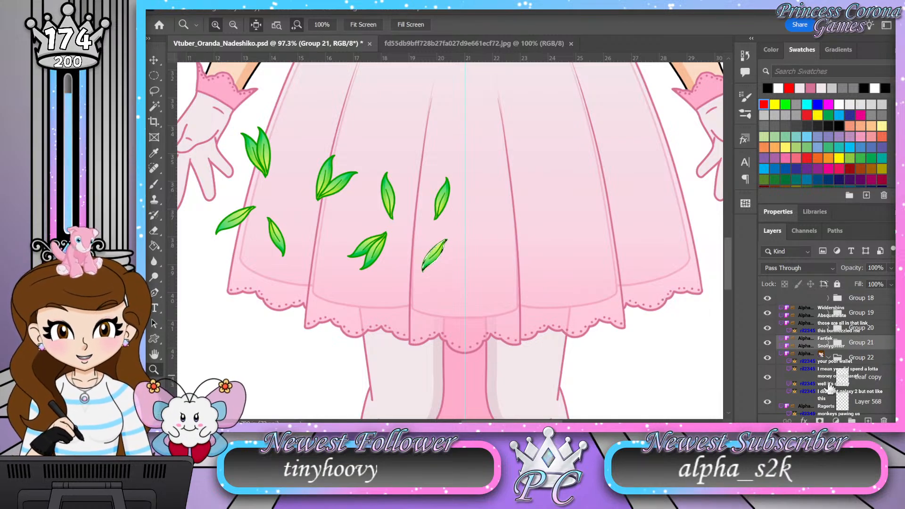
Step: Add a new layer named Shading above Layer 568 in Group 22
scroll(857, 383, "down", 1)
left_click(870, 385)
left_click(868, 420)
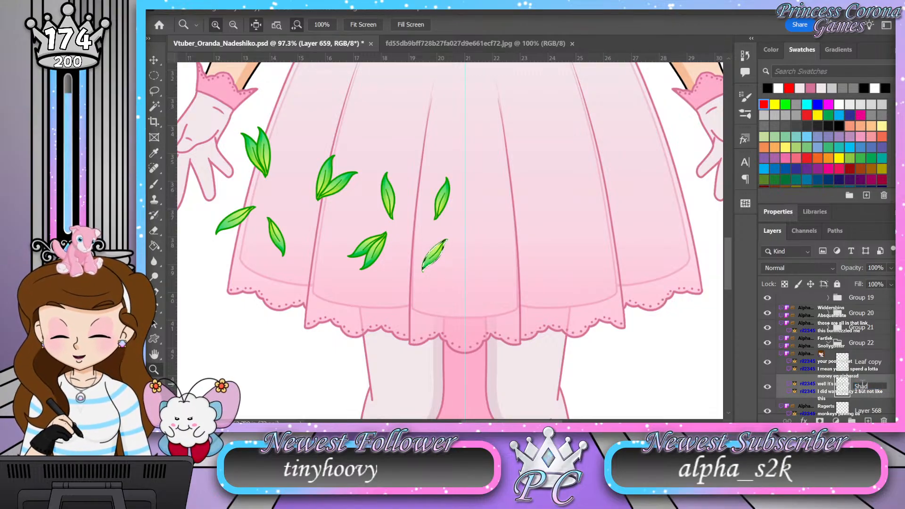
left_click(862, 388)
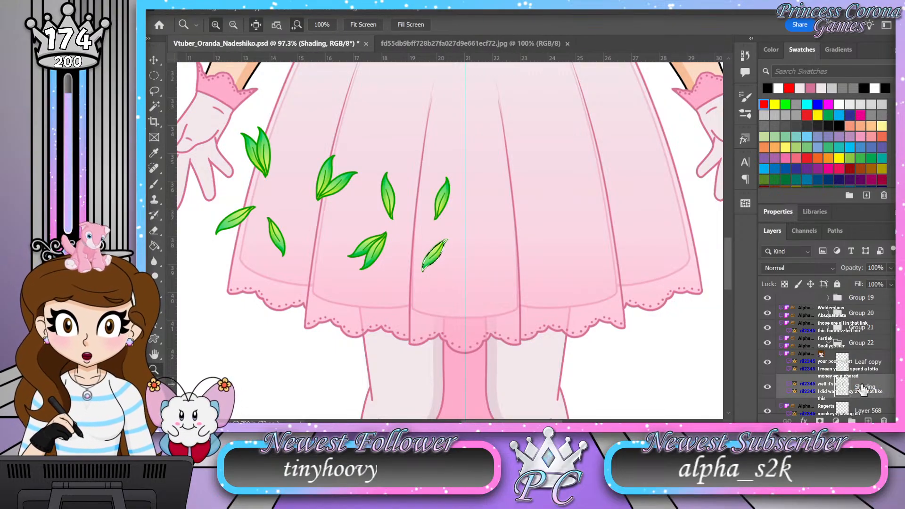
Step: Set Group 22's Shading layer to Soft Light blending at 50% opacity
left_click_drag(211, 214, 414, 237)
left_click(781, 266)
left_click(859, 268)
type("50")
key("Return")
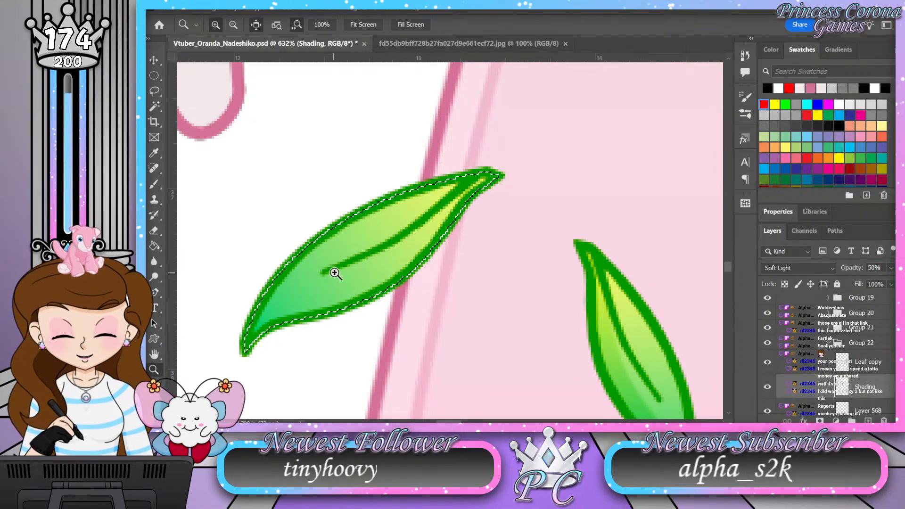
Step: Brush shading along the lower-right edge of the selected leaf on Group 22's Shading layer
left_click_drag(245, 272, 259, 270)
left_click_drag(480, 263, 462, 262)
left_click_drag(350, 261, 381, 273)
left_click_drag(662, 384, 670, 389)
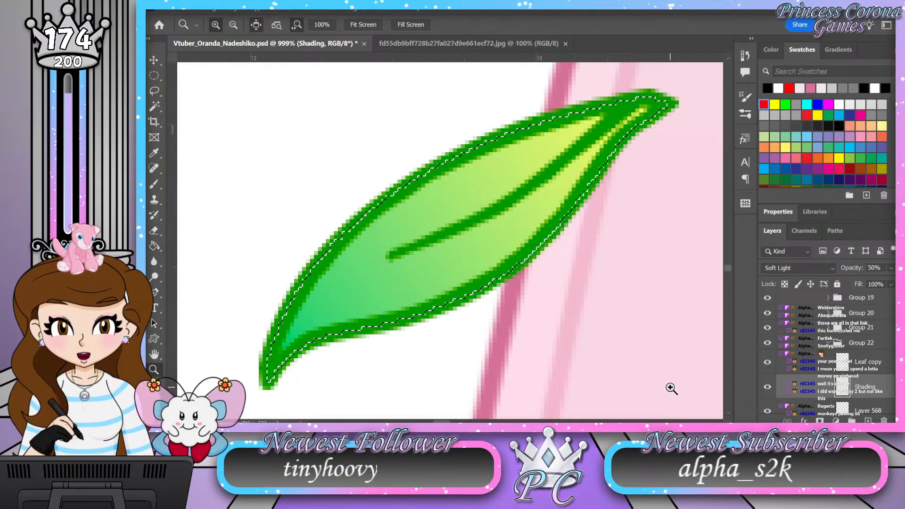
key("b")
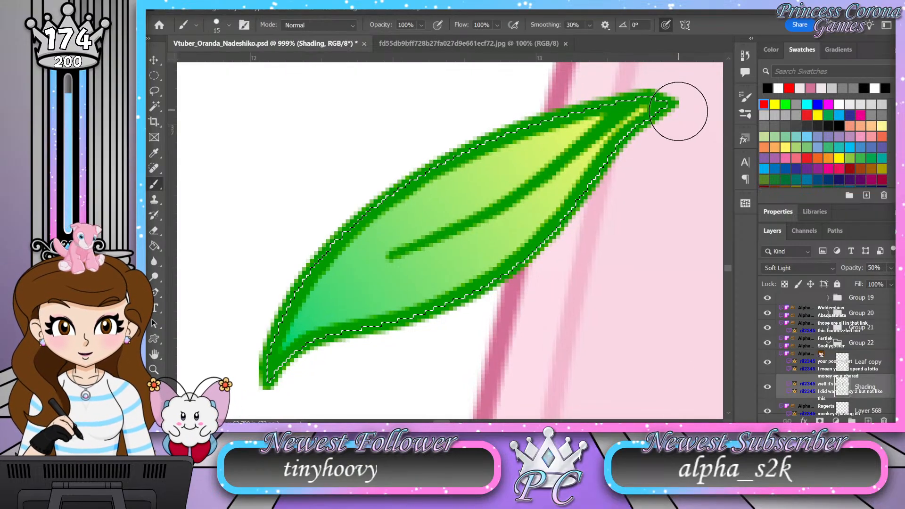
mouse_move(602, 169)
left_mouse_down()
mouse_move(559, 219)
mouse_move(487, 264)
mouse_move(398, 313)
mouse_move(317, 341)
mouse_move(273, 374)
left_mouse_up()
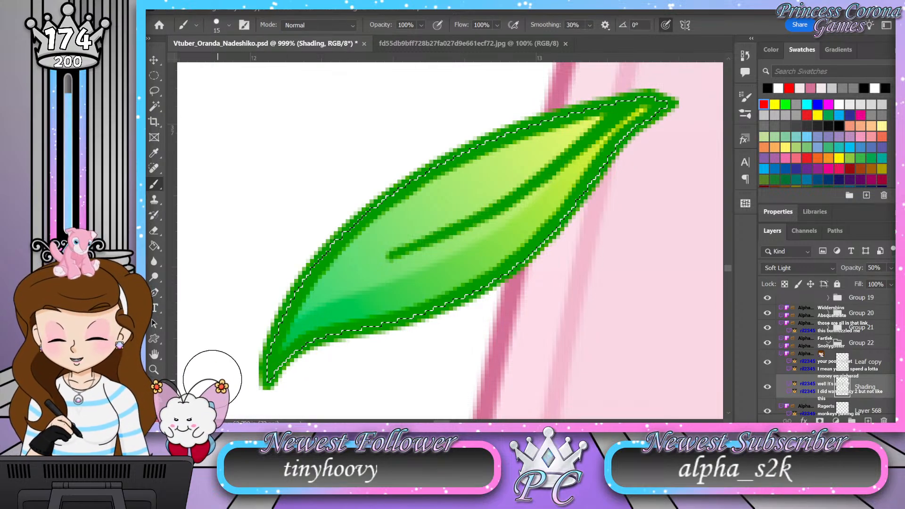
key("z")
left_click(359, 233, "alt")
left_click_drag(358, 231, 297, 234)
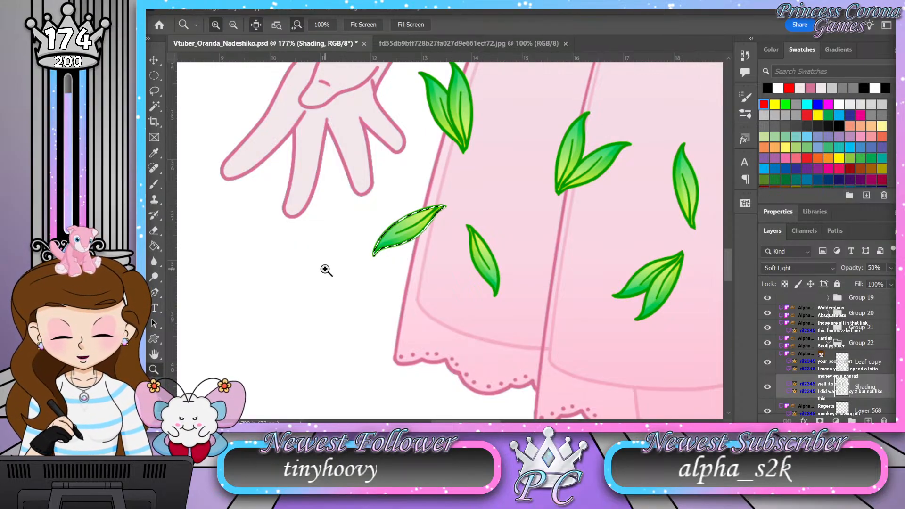
Step: Save the document and clear the leaf selection
key("v")
key("ctrl+s")
key("ctrl+d")
left_click_drag(325, 263, 285, 258)
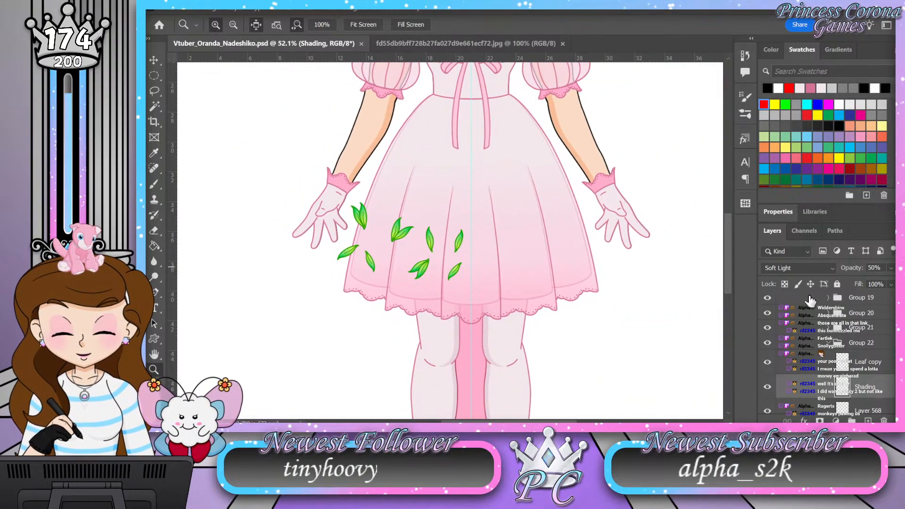
Step: Collapse Group 22 and the Leaf group, and make the flowers in Group 28 visible
left_click(830, 343)
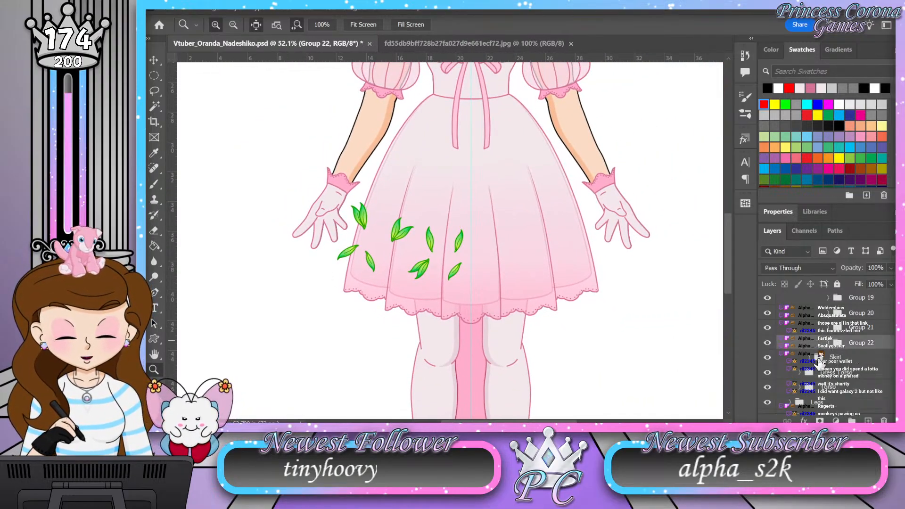
scroll(820, 362, "up", 5)
left_click(779, 309)
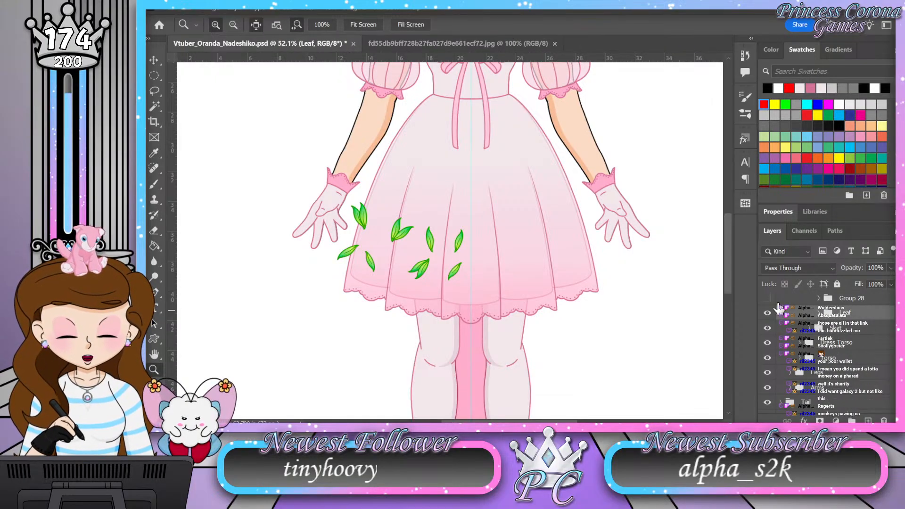
left_click(768, 299)
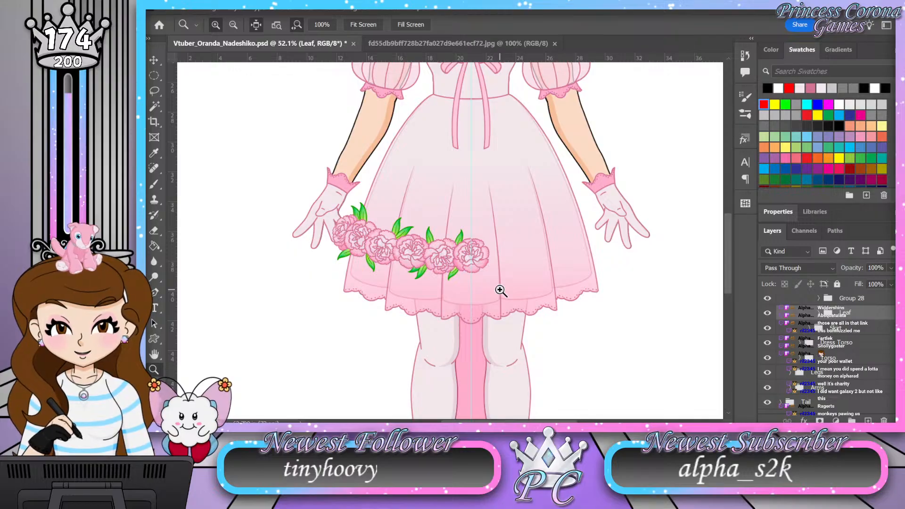
Step: Move the center flower, Group 7, out of Group 28 to directly above it within Flower Ring, and collapse Group 28
left_click(819, 299)
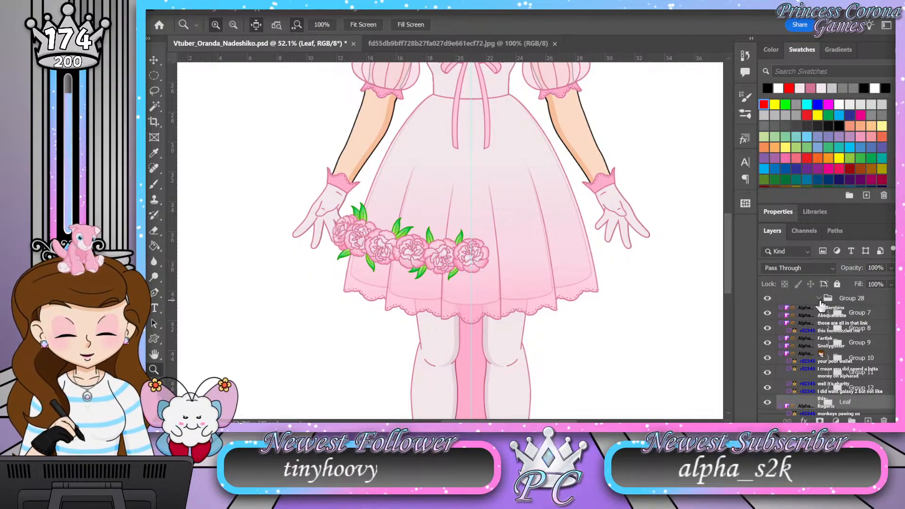
left_click(767, 314)
left_click(767, 313)
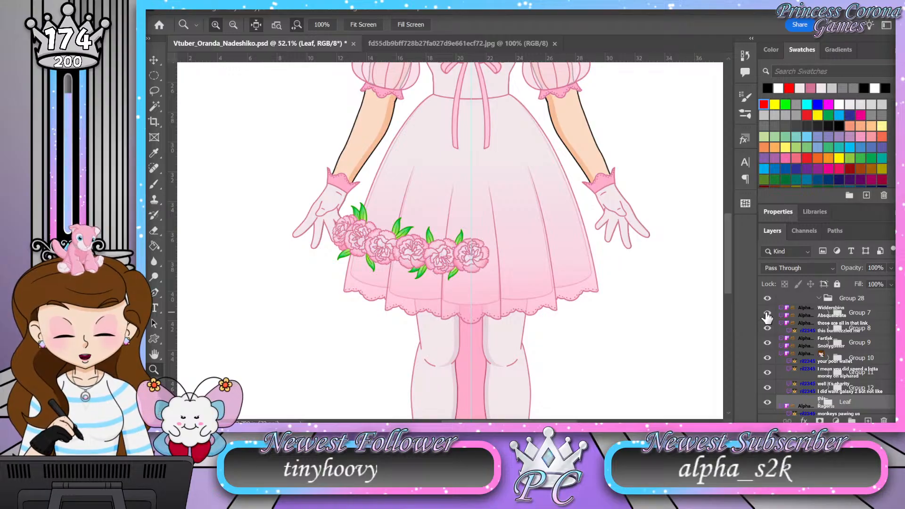
left_click(809, 315)
scroll(811, 330, "up", 2)
left_click_drag(812, 345, 814, 326)
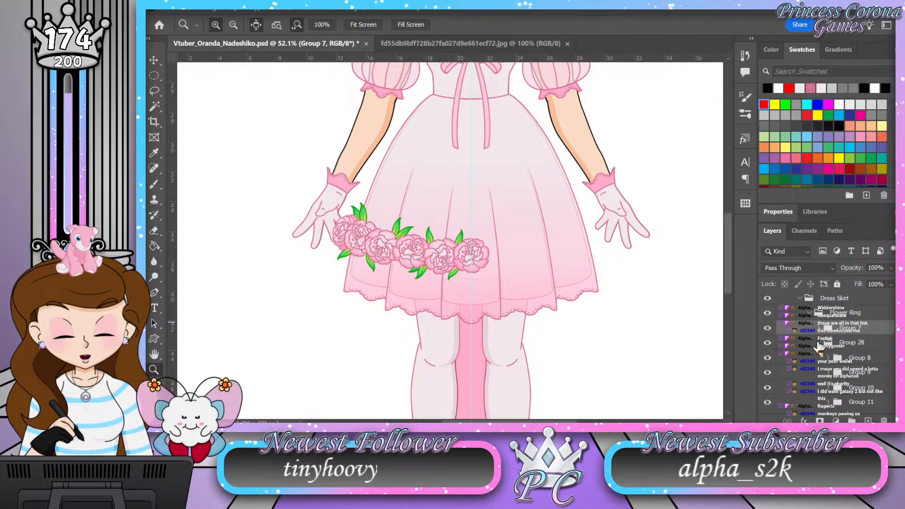
left_click(818, 343)
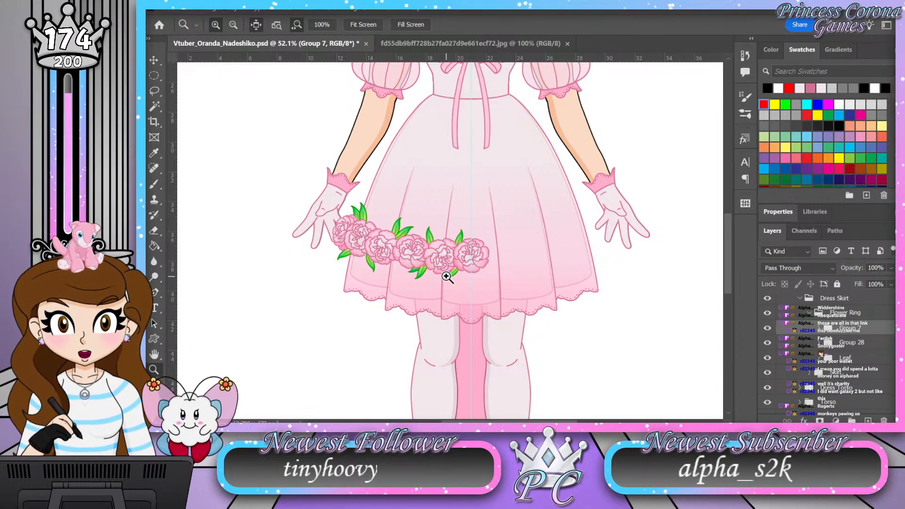
left_click(825, 341, "shift")
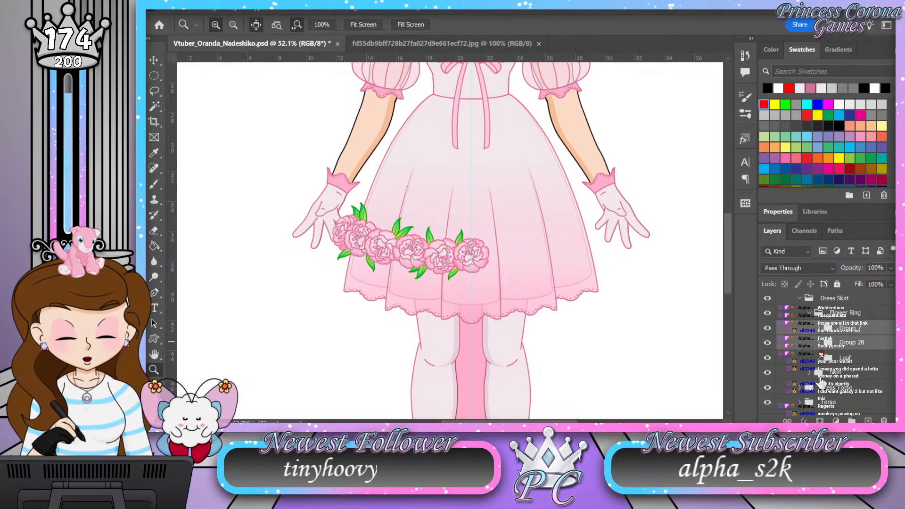
left_click_drag(847, 417, 851, 419)
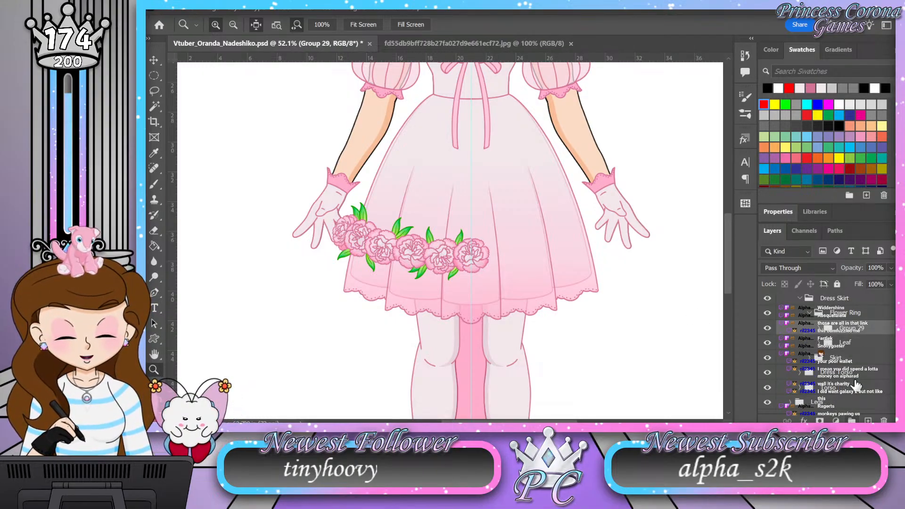
left_click(816, 330)
key("ctrl+z")
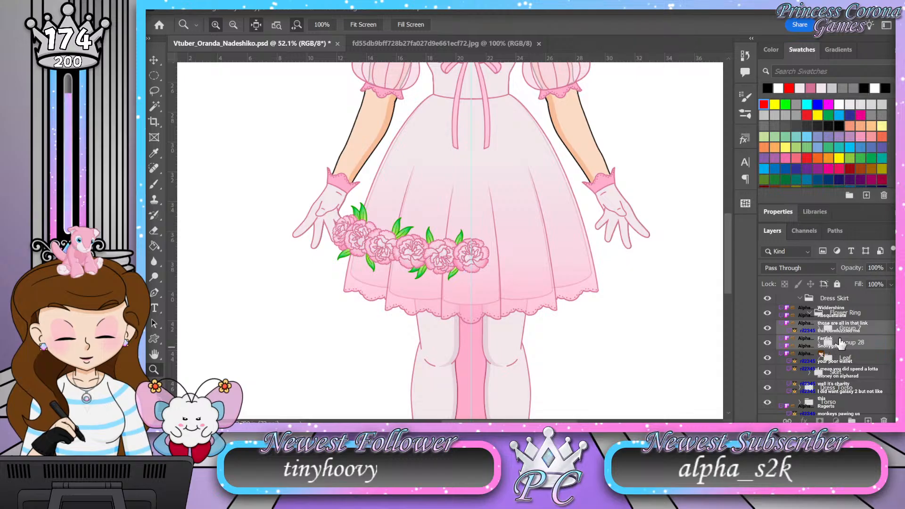
Step: Combine Group 28 and the Leaf group into one new group and duplicate that group
left_click(842, 343)
left_click(847, 359, "shift")
left_click(851, 419)
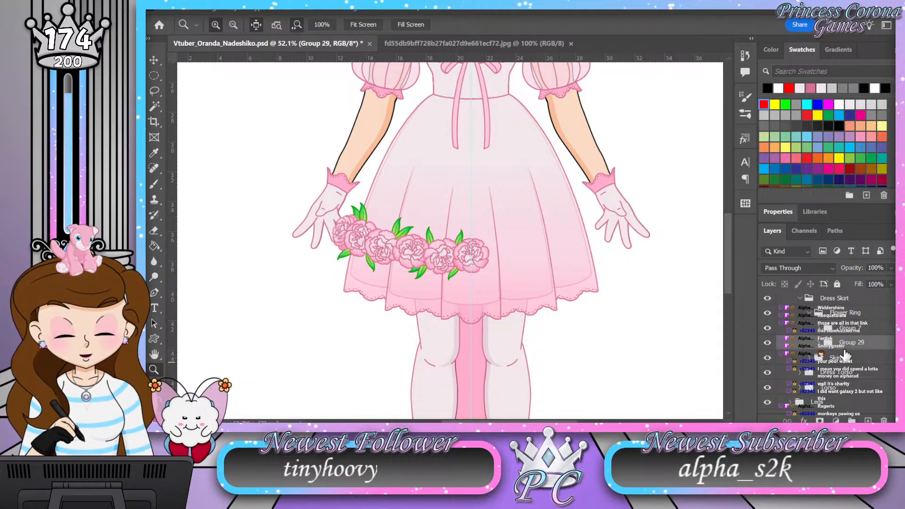
key("ctrl+j")
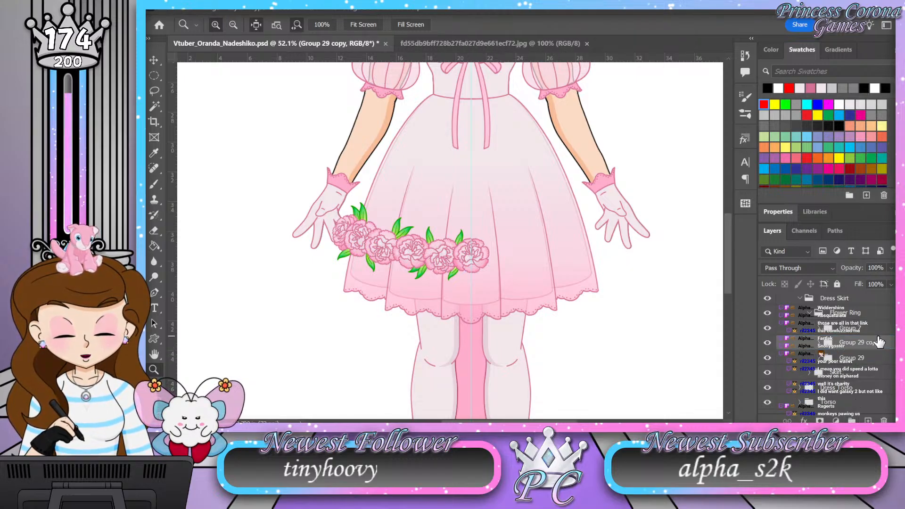
Step: Flip the duplicated flower and leaf group horizontally about a pivot on the vertical center guide at X 1512 px
key("ctrl+t")
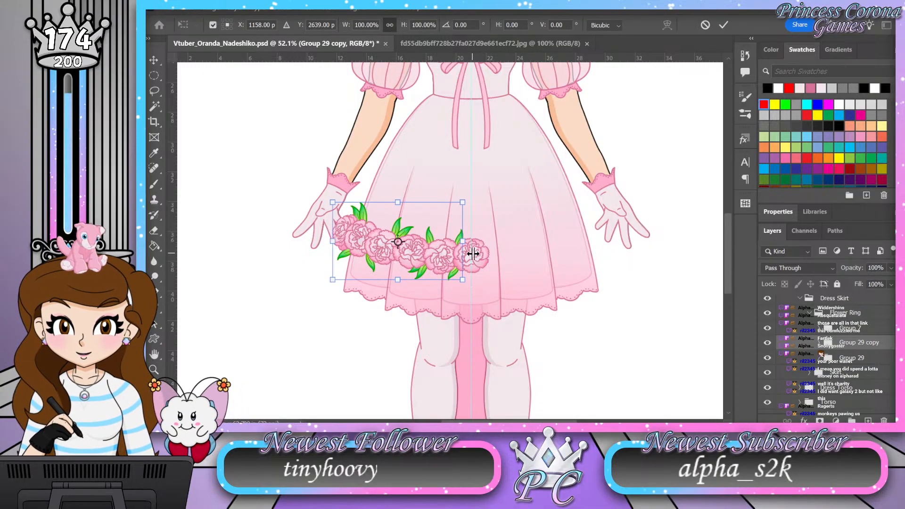
scroll(472, 254, "up", 15)
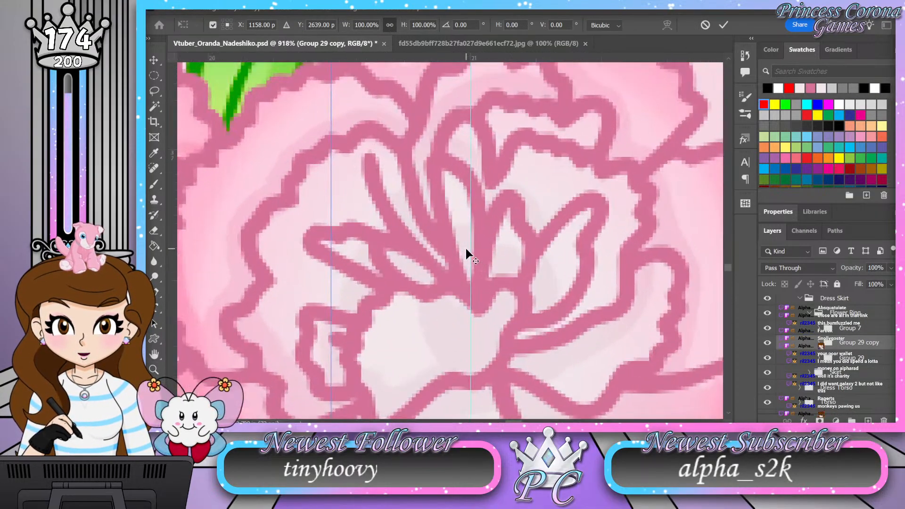
scroll(464, 243, "up", 7)
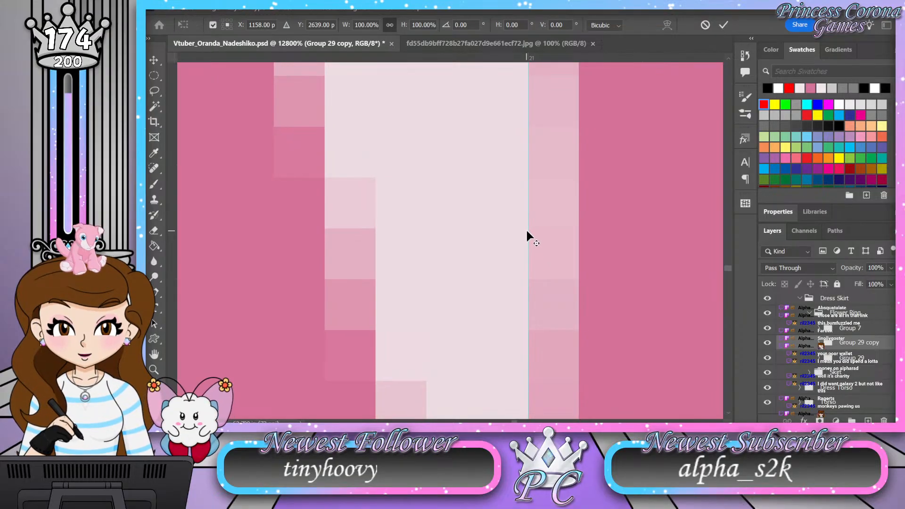
left_click(528, 231, "alt")
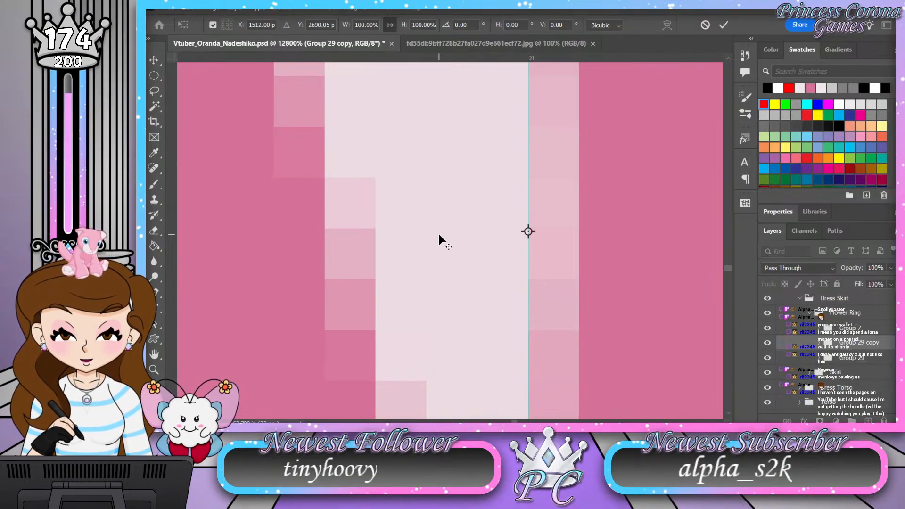
scroll(439, 235, "down", 1)
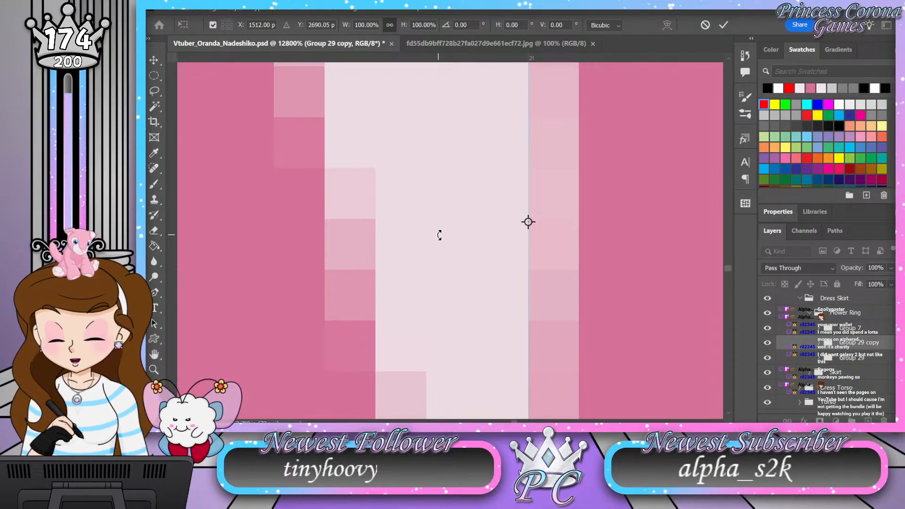
scroll(438, 234, "down", 5)
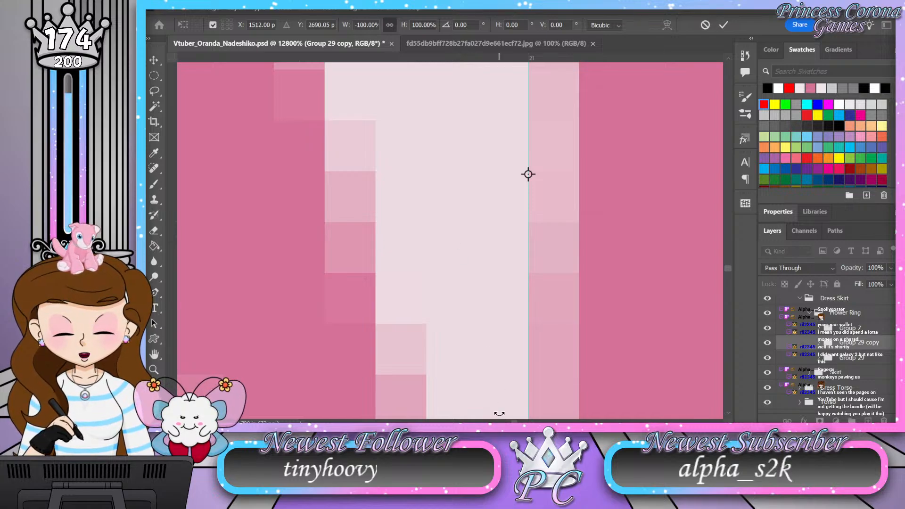
key("Return")
Step: Examine the mirrored flower ring on the skirt up close and within the whole character
key("z")
left_click_drag(471, 229, 330, 230)
left_click_drag(449, 201, 432, 202)
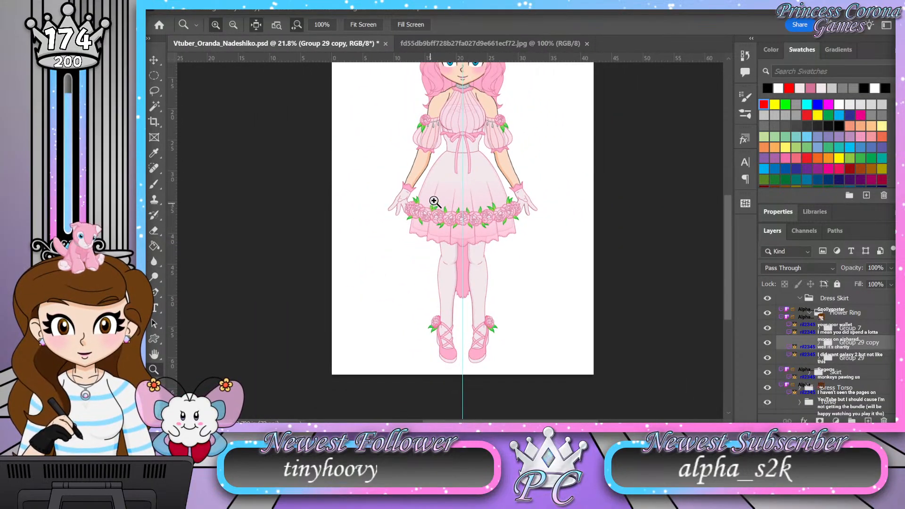
left_click_drag(475, 159, 491, 157)
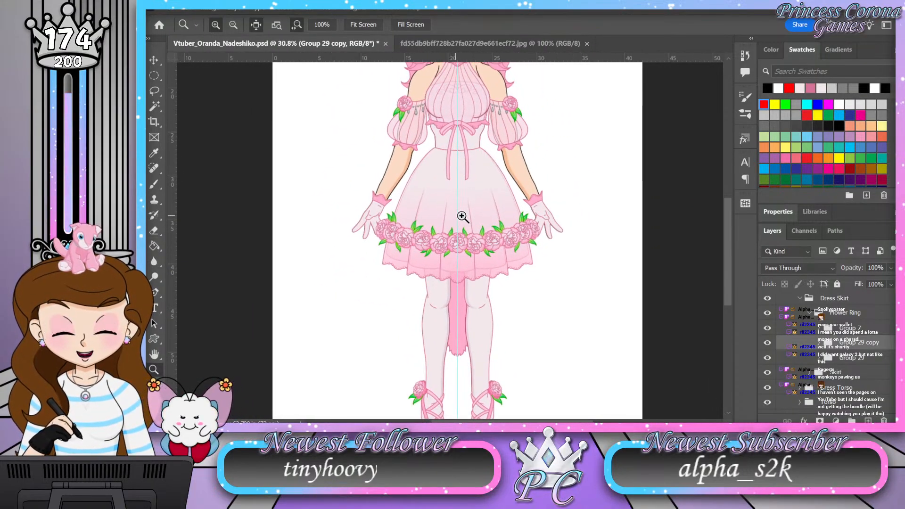
left_click_drag(471, 210, 460, 207)
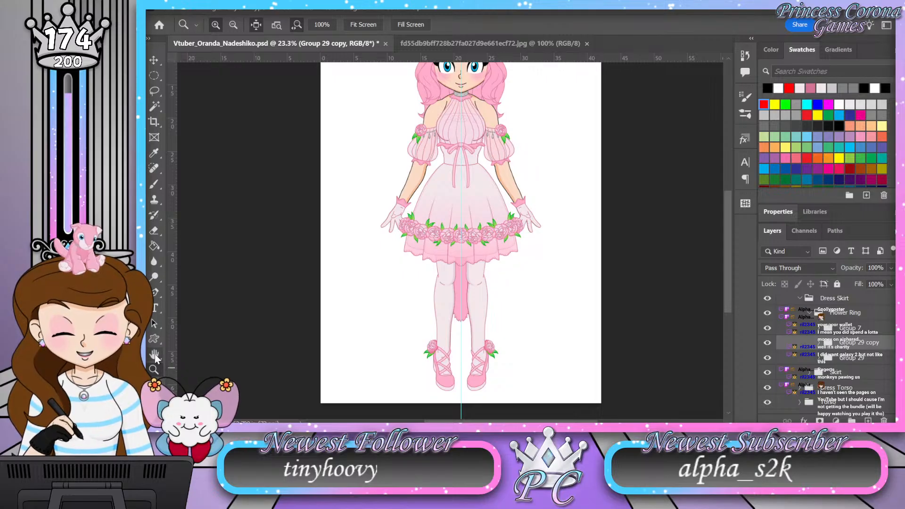
double_click(154, 353)
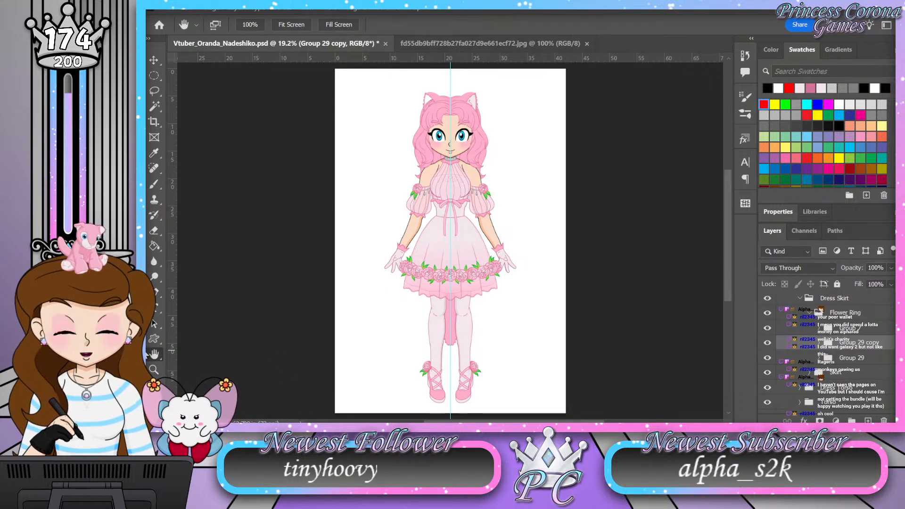
left_click(154, 370)
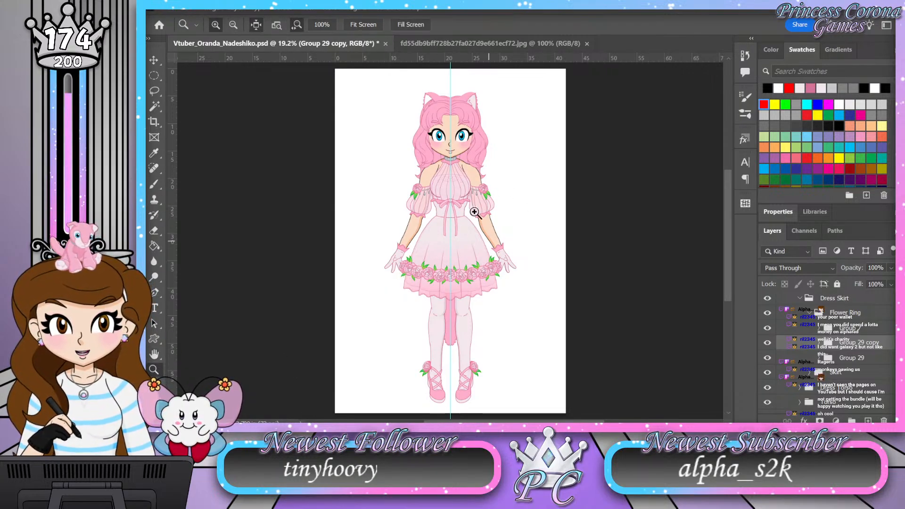
left_click_drag(454, 295, 485, 285)
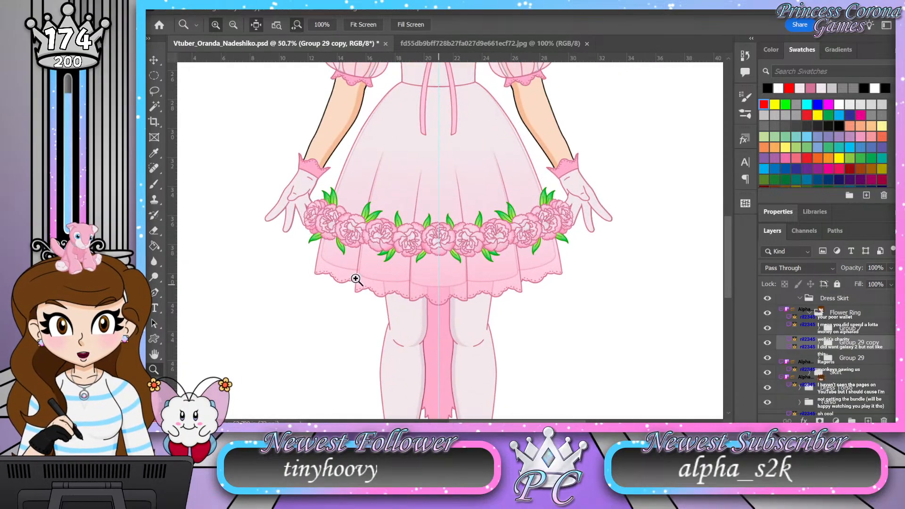
left_click_drag(491, 330, 411, 315)
left_click_drag(431, 171, 444, 170)
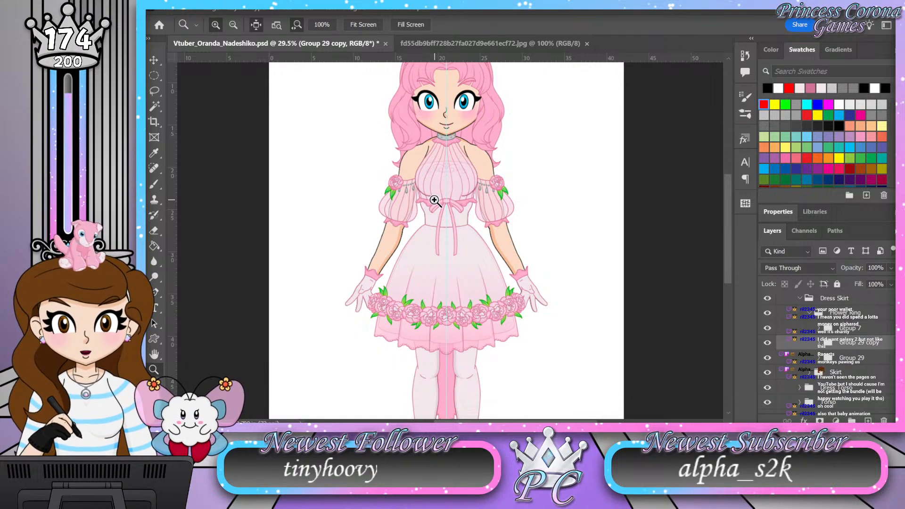
left_click_drag(467, 147, 438, 151)
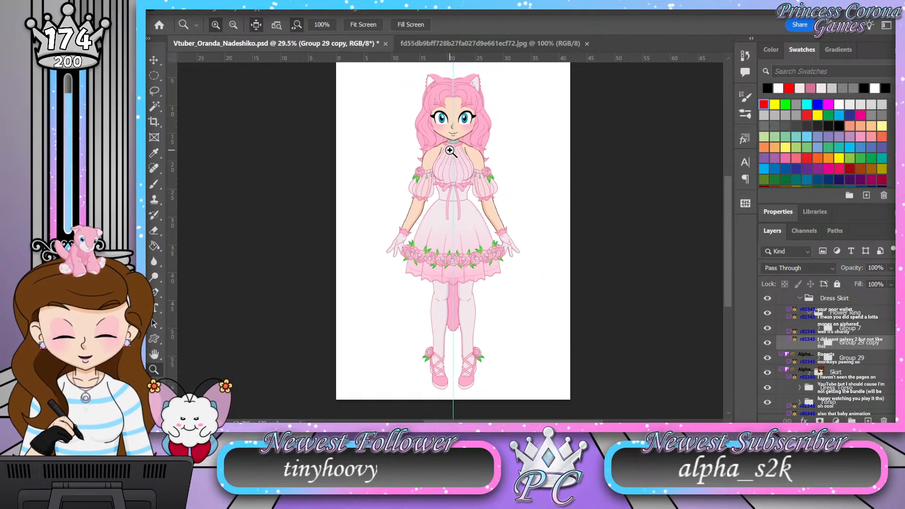
double_click(155, 357)
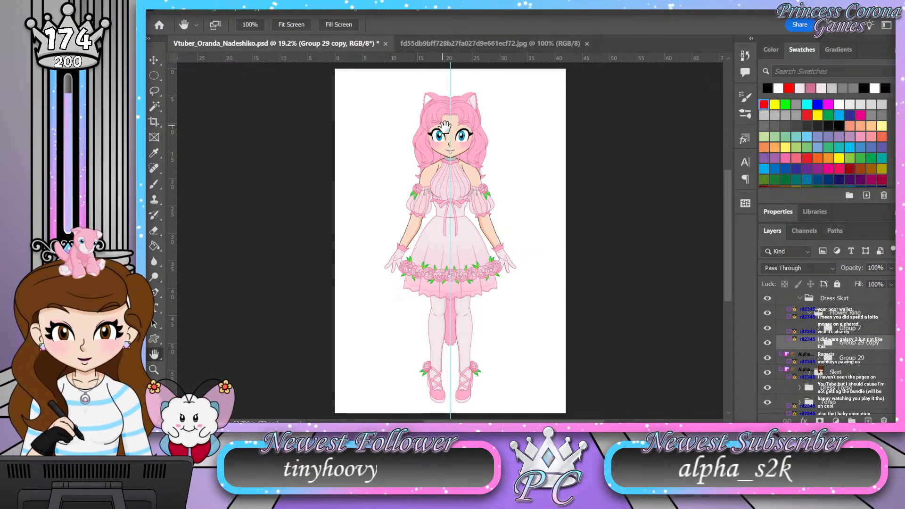
Step: Collapse the Flower Ring, Dress Skirt and Torso groups
key("z")
left_click_drag(456, 136, 469, 137)
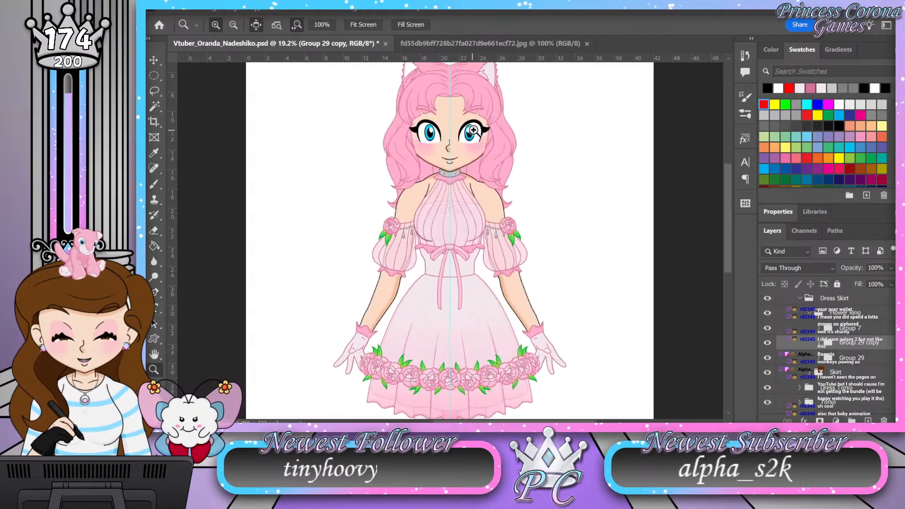
mouse_move(458, 83)
left_mouse_down()
mouse_move(466, 83)
mouse_move(446, 84)
left_mouse_up()
scroll(460, 196, "down", 3)
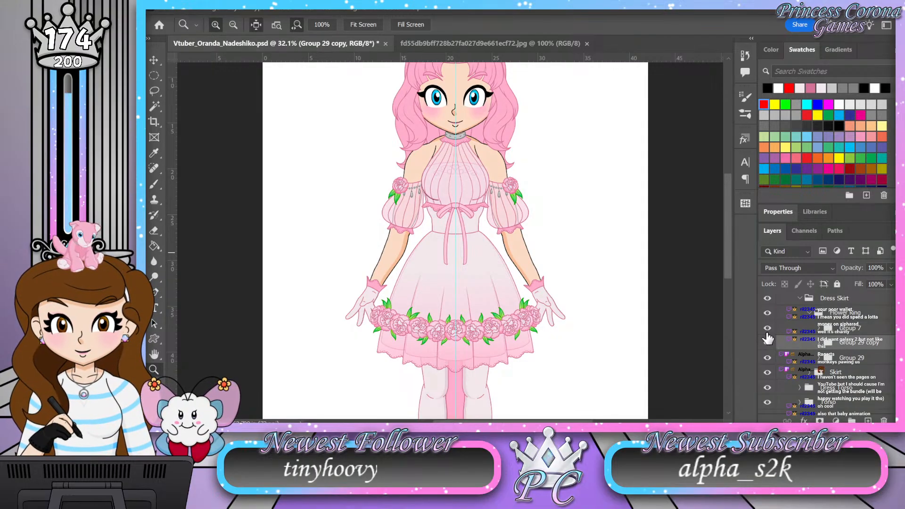
left_click(808, 311)
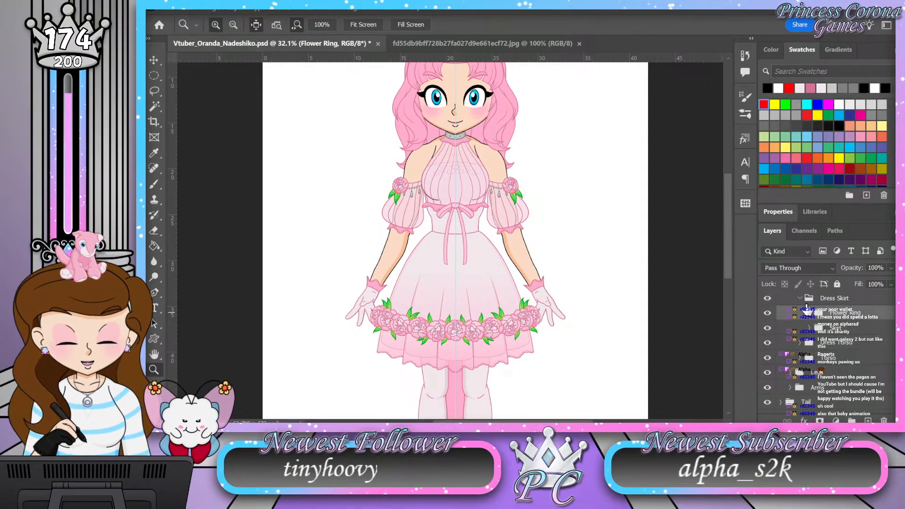
left_click(800, 298)
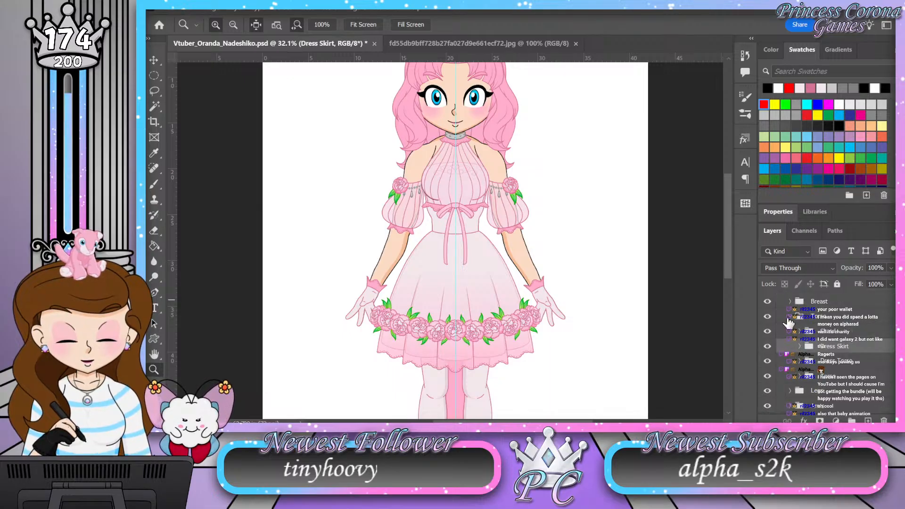
left_click(792, 319)
left_click(790, 322)
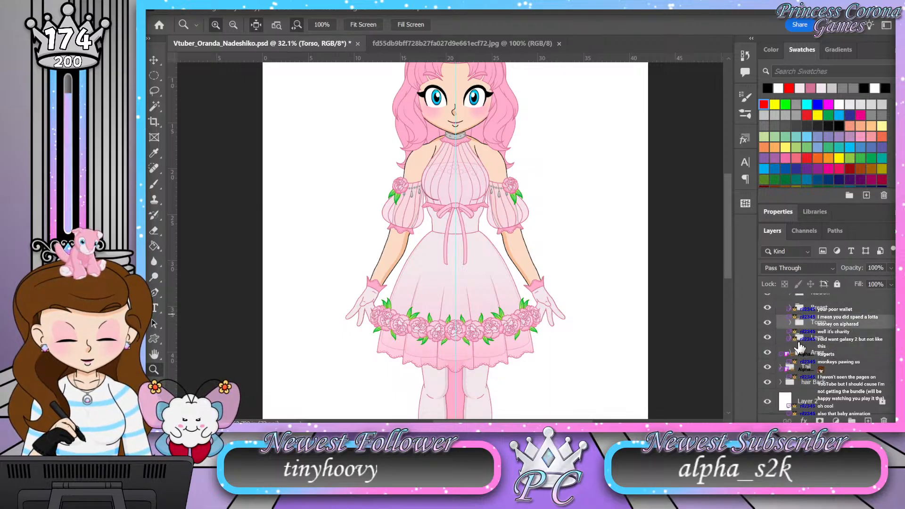
Step: Make the Petal Base layer and the Petals group visible and select the Petals group
scroll(799, 346, "up", 3)
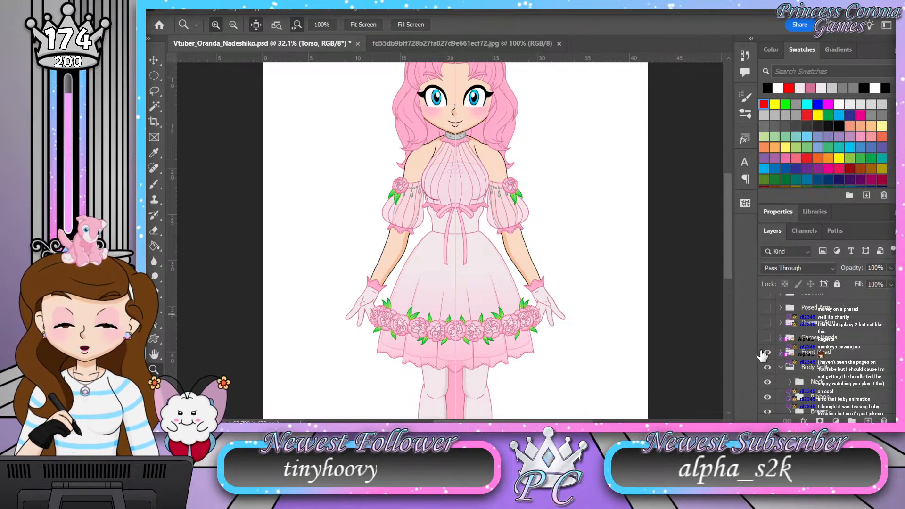
scroll(800, 344, "up", 3)
scroll(801, 340, "up", 4)
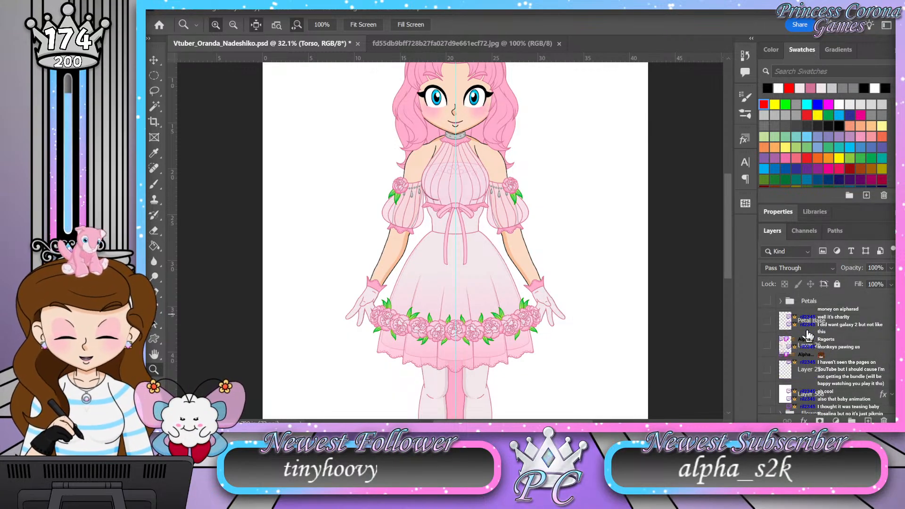
left_click(767, 321)
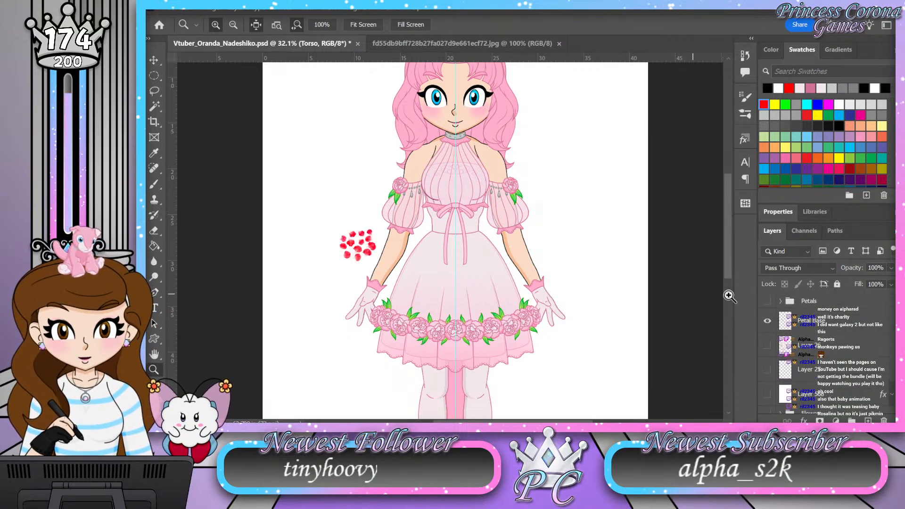
left_click(767, 301)
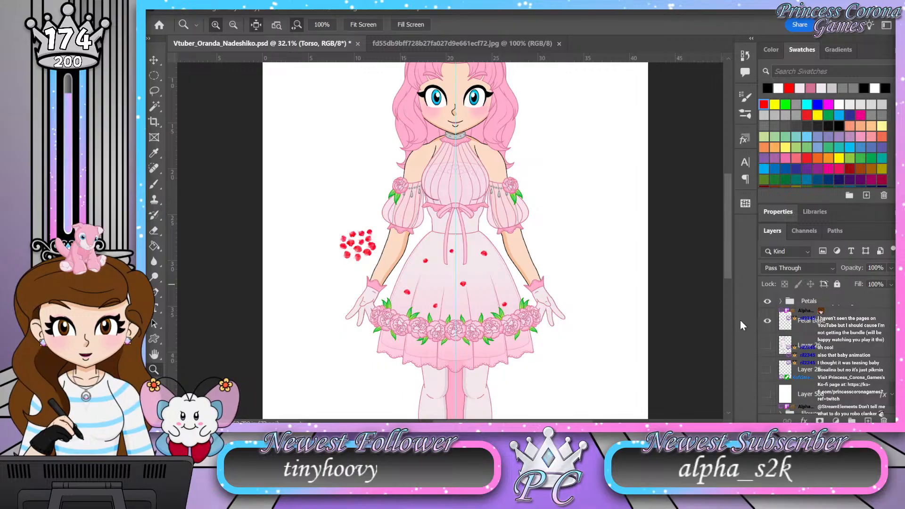
left_click(832, 304)
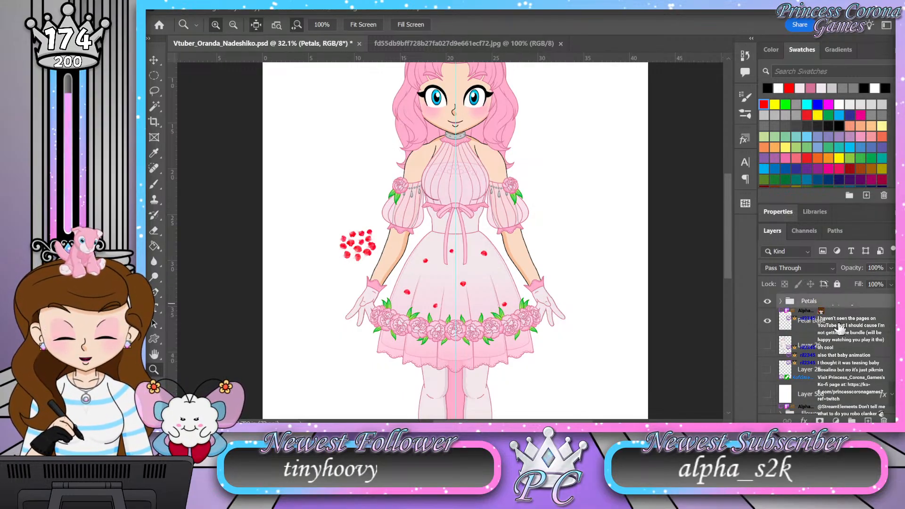
left_click(839, 324, "shift")
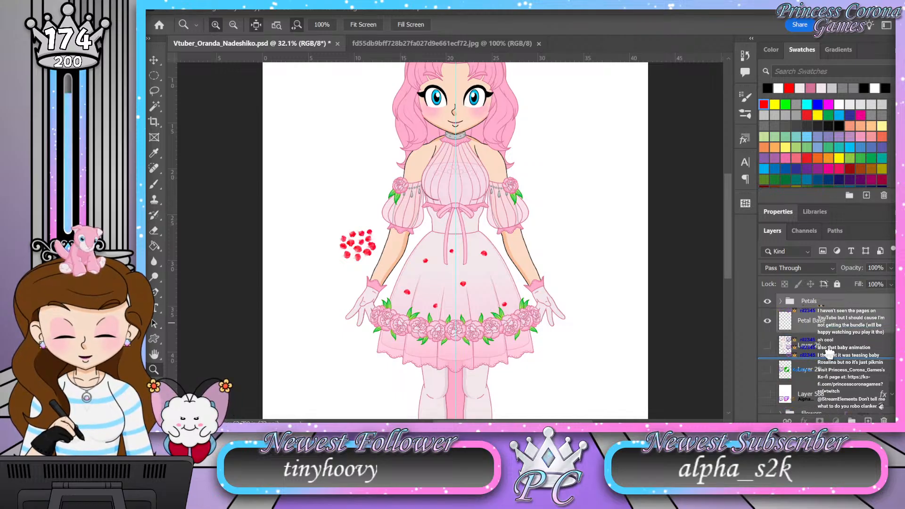
left_click(837, 304)
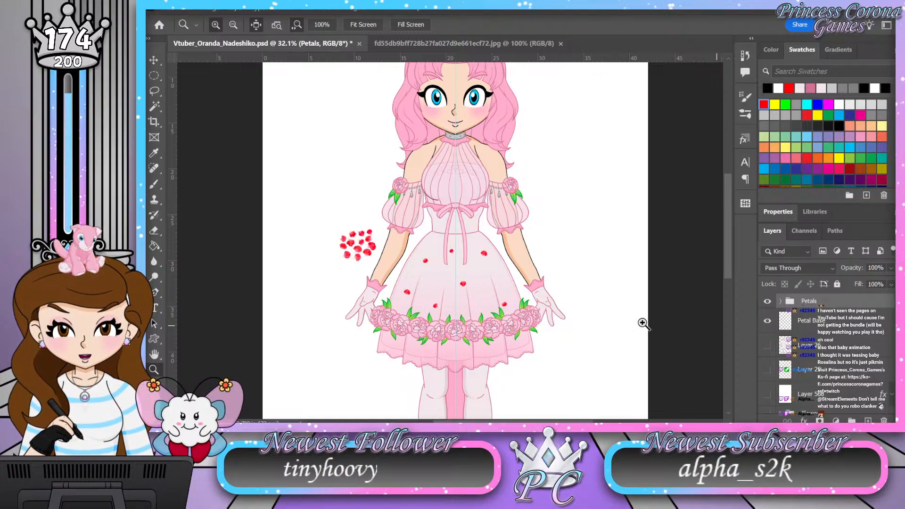
Step: Expand the Petals group and scale all its scattered red petals down together on the skirt
mouse_move(470, 314)
left_mouse_down()
mouse_move(499, 310)
mouse_move(528, 279)
mouse_move(473, 255)
mouse_move(491, 307)
mouse_move(476, 325)
left_mouse_up()
left_click_drag(428, 216, 417, 214)
left_click_drag(443, 277, 456, 275)
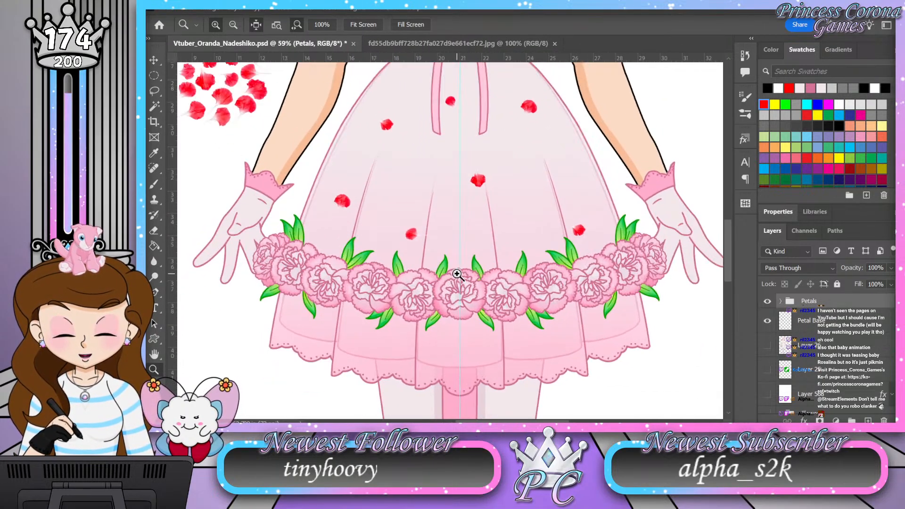
left_click(781, 302)
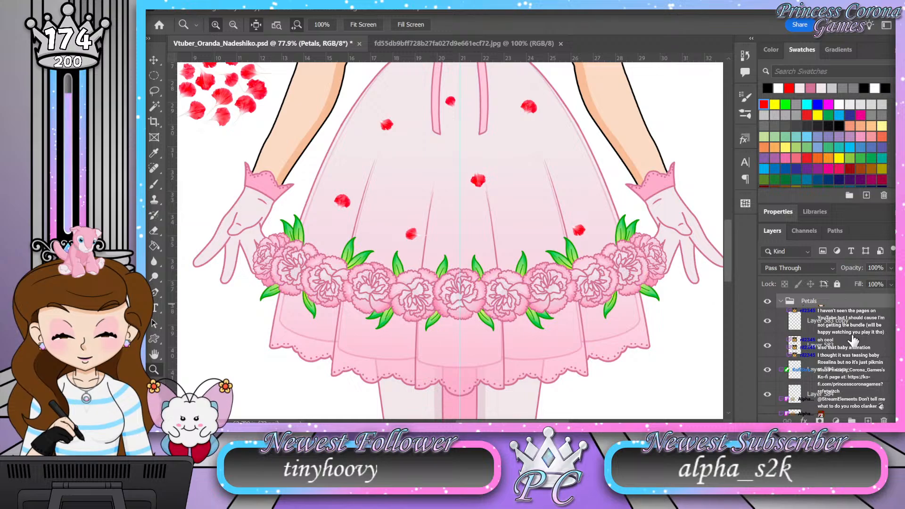
mouse_move(461, 245)
left_mouse_down()
mouse_move(448, 257)
mouse_move(460, 247)
left_mouse_up()
left_click_drag(468, 81, 487, 111)
left_click(861, 330)
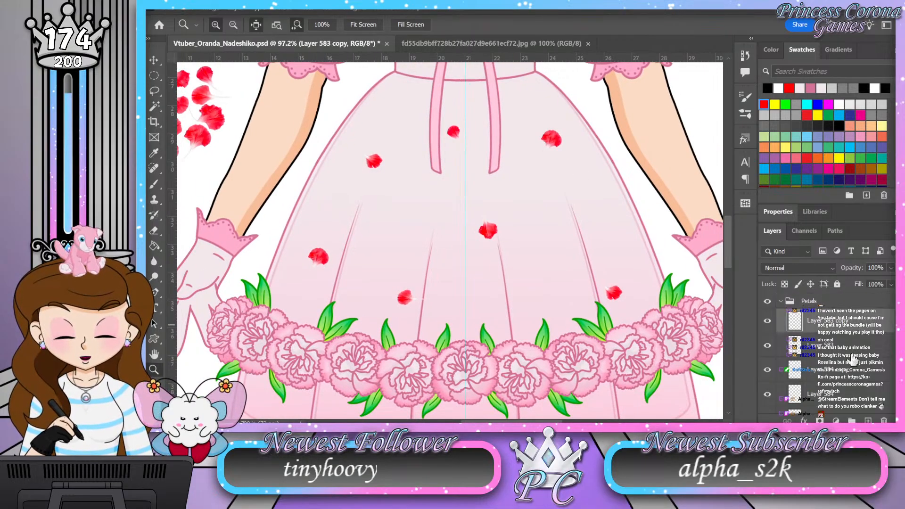
left_click(831, 304)
key("ctrl+t")
left_click_drag(622, 215, 581, 216)
key("Return")
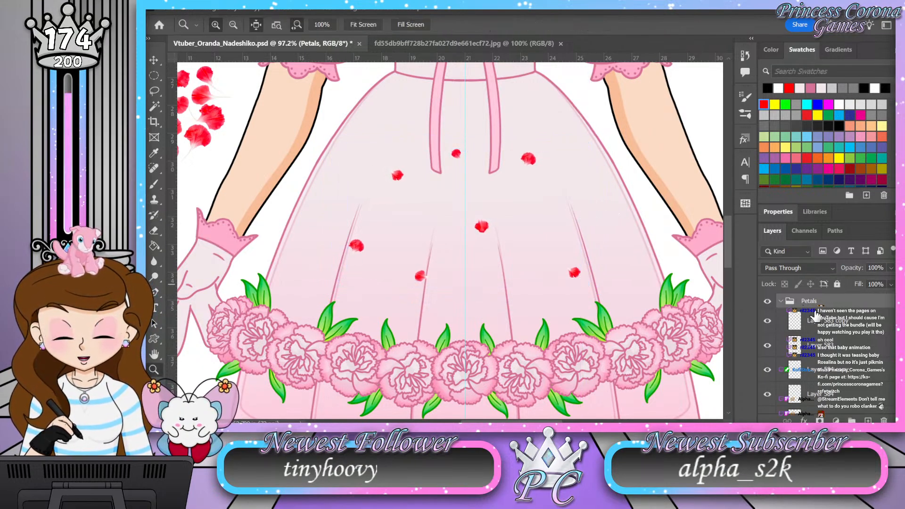
Step: Spread three petals outward: one to the skirt's upper right, and two to its left and right sides above the flower ring
left_click(813, 320)
key("v")
left_click_drag(369, 254, 385, 219)
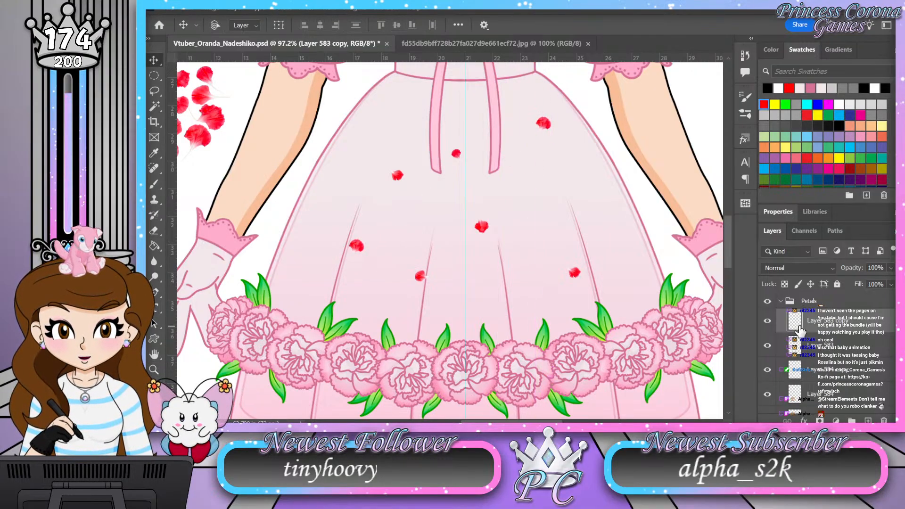
left_click(866, 347)
left_click_drag(448, 246, 410, 262)
left_click(573, 271, "ctrl")
left_click_drag(531, 257, 572, 258)
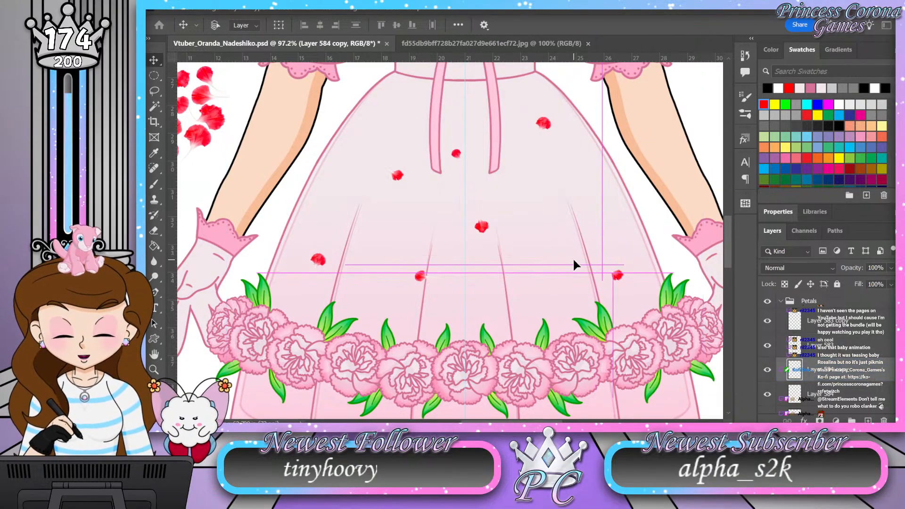
Step: Move the upper-left petal up and outward, and the lower petal down toward the flower ring near the center
left_click(396, 173, "ctrl")
left_click_drag(406, 218, 380, 191)
left_click_drag(825, 373, 832, 382)
left_click(420, 276, "ctrl")
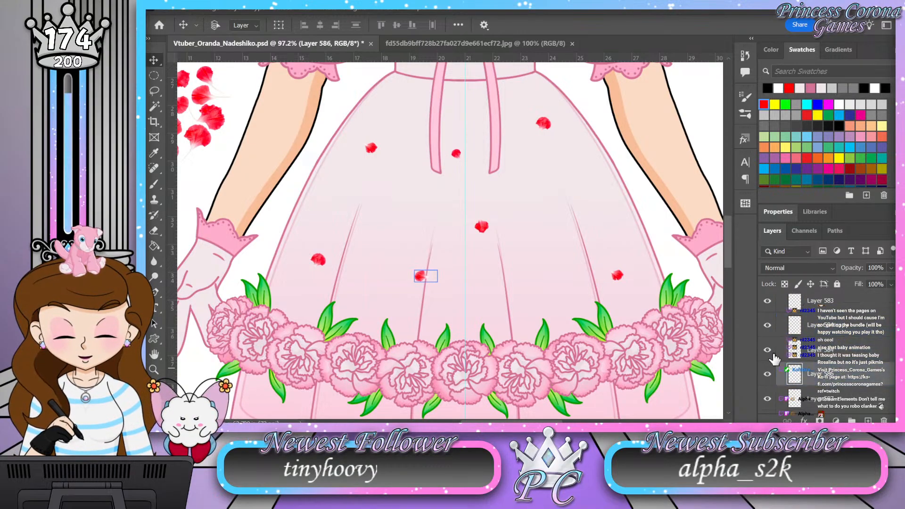
left_click_drag(481, 286, 495, 306)
Step: Move the Layer 587 petal up onto the left ribbon tail and the Layer 588 petal toward the skirt's right side
left_click(839, 400)
left_click_drag(512, 246, 480, 202)
scroll(852, 400, "down", 1)
left_click(852, 400)
left_click_drag(505, 242, 549, 225)
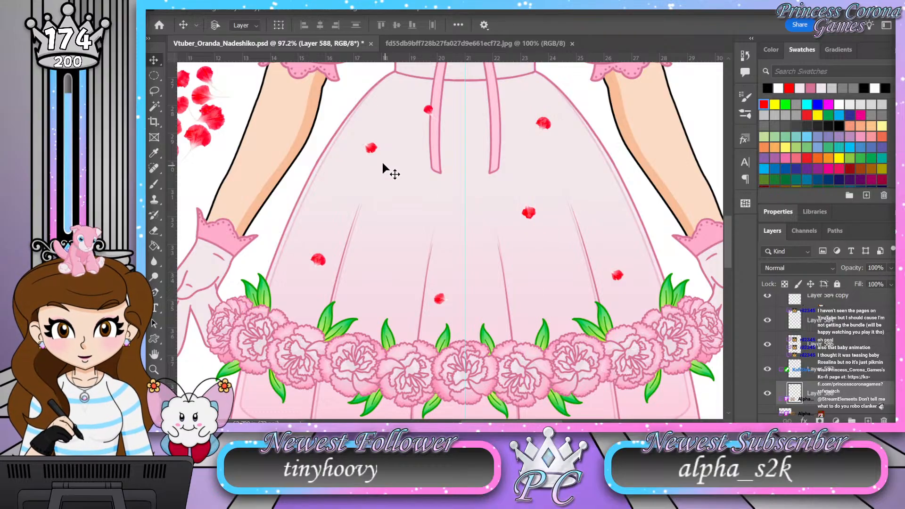
Step: Fine-tune the petal spacing by lowering the upper-left petal, moving the ribbon petal left onto the skirt, and lowering the right-center petal
key("ctrl")
left_click_drag(370, 148, 373, 166)
left_click_drag(428, 110, 411, 107)
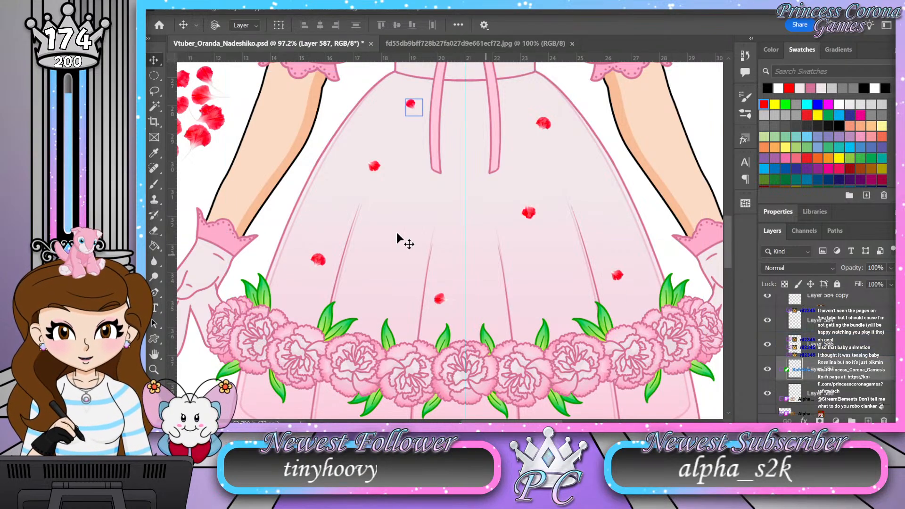
left_click_drag(304, 195, 477, 260)
left_click_drag(336, 189, 249, 143)
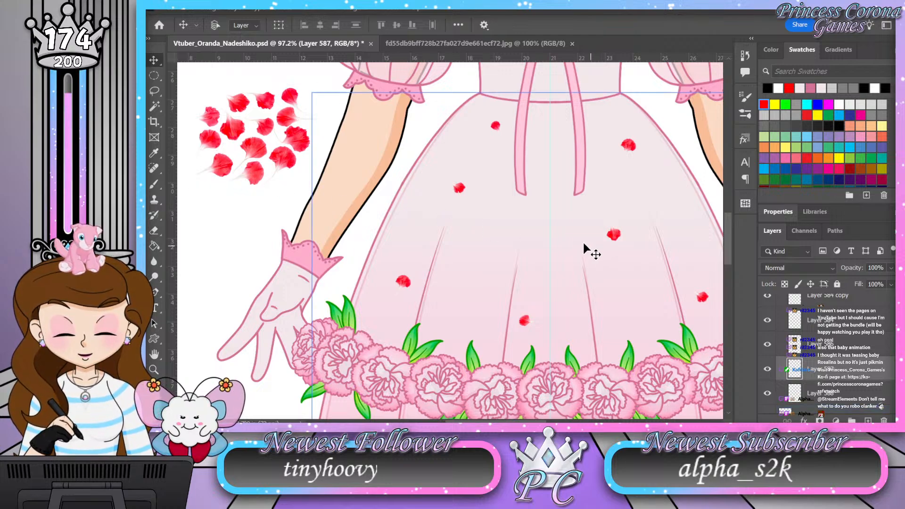
left_click_drag(537, 226, 470, 208)
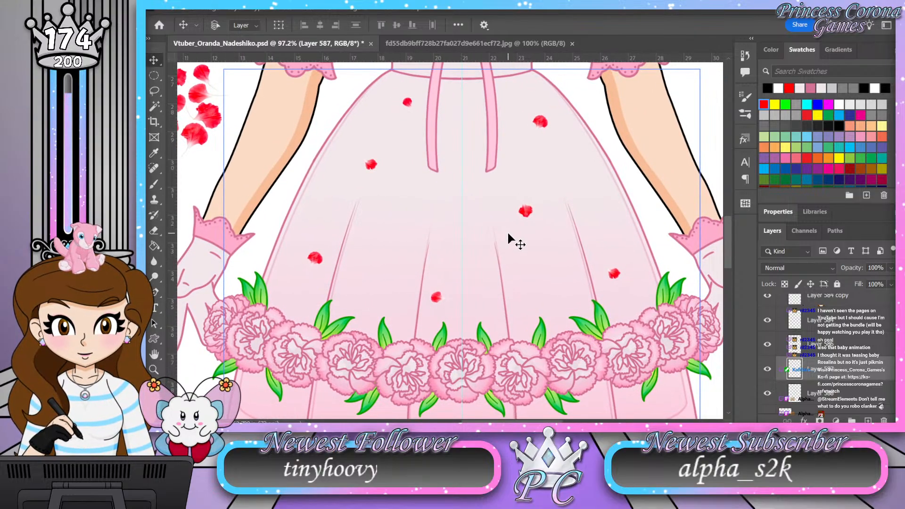
mouse_move(529, 214)
left_mouse_down()
mouse_move(517, 210)
mouse_move(537, 228)
left_mouse_up()
left_click(526, 215, "ctrl")
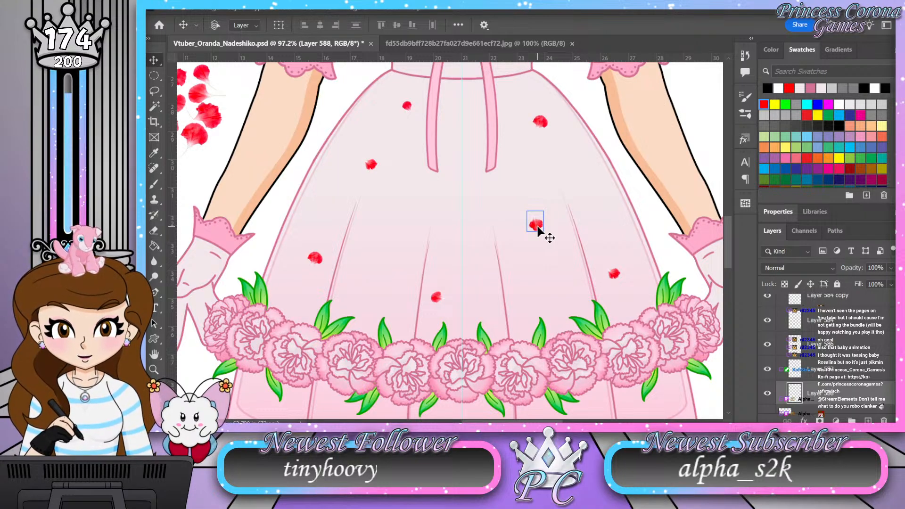
Step: Try to place a copy of the lower-right petal just below the left ribbon tail
left_click(614, 273, "ctrl")
left_click_drag(615, 273, 432, 192)
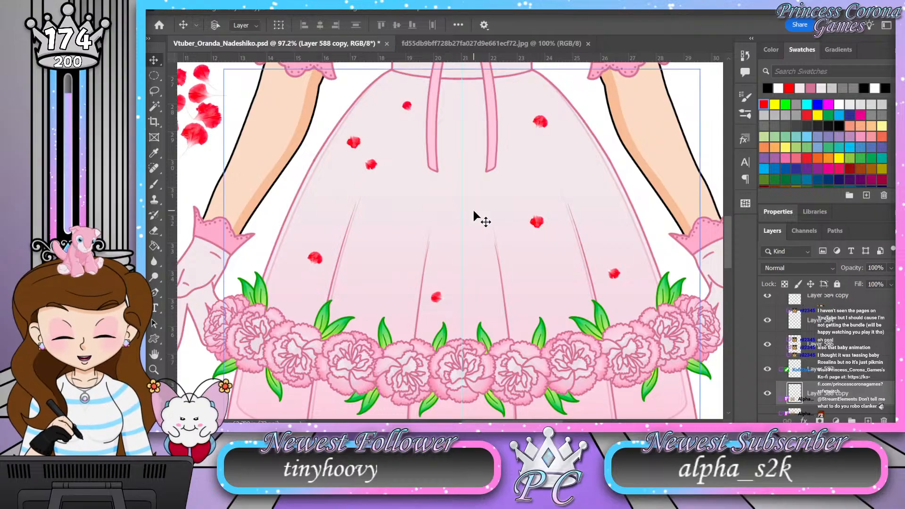
key("ctrl+z")
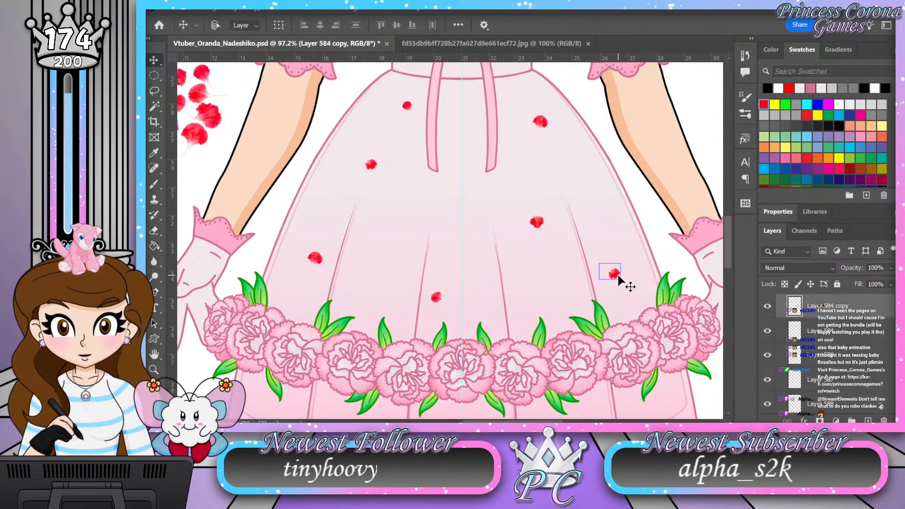
left_click_drag(619, 276, 444, 189)
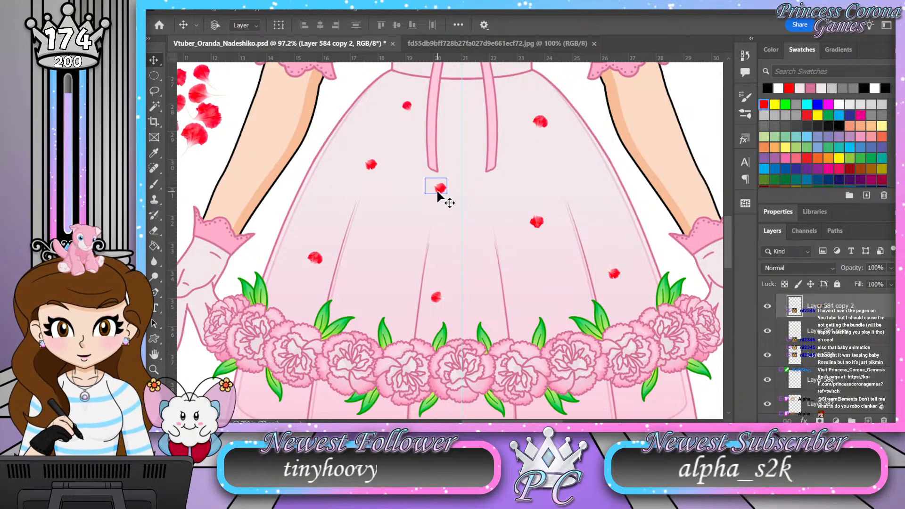
left_click_drag(462, 165, 471, 176)
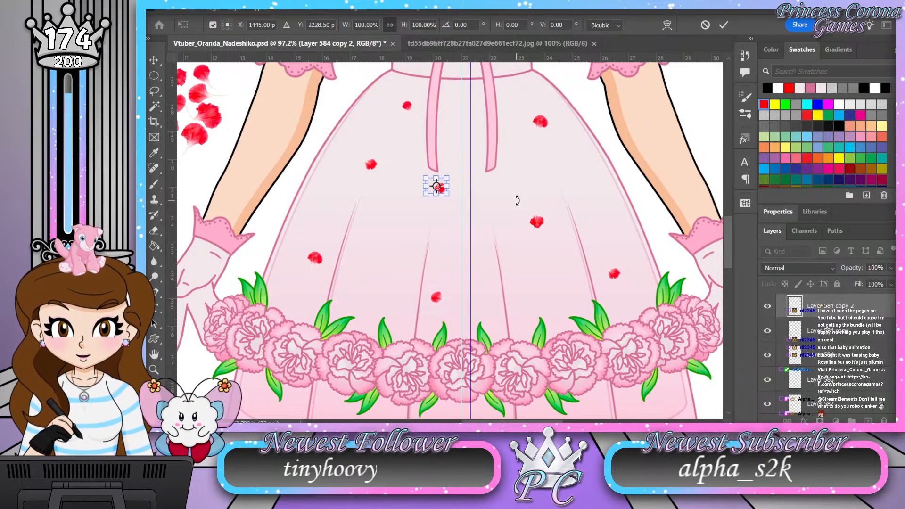
left_click(725, 25)
left_click(534, 187)
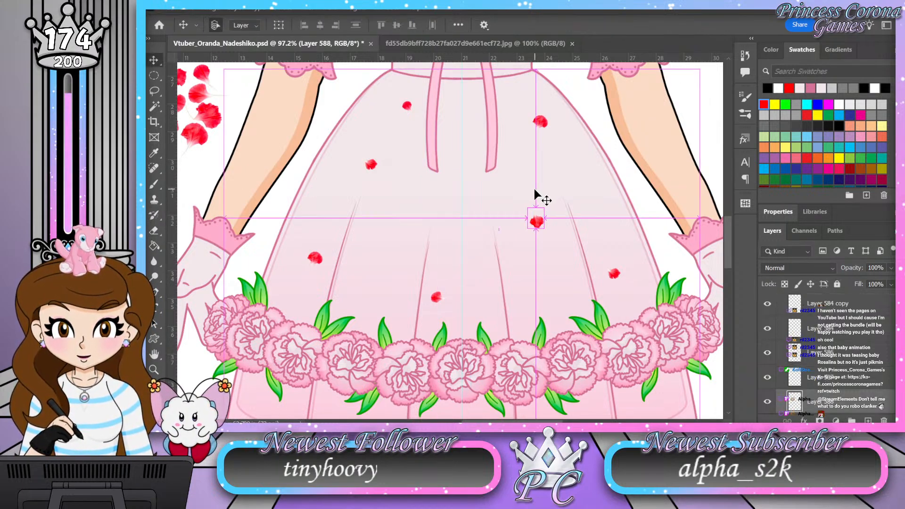
Step: Try to duplicate the right-center petal, place the copy below the left ribbon tail and rotate it
left_click(536, 221)
left_click_drag(532, 227, 409, 197)
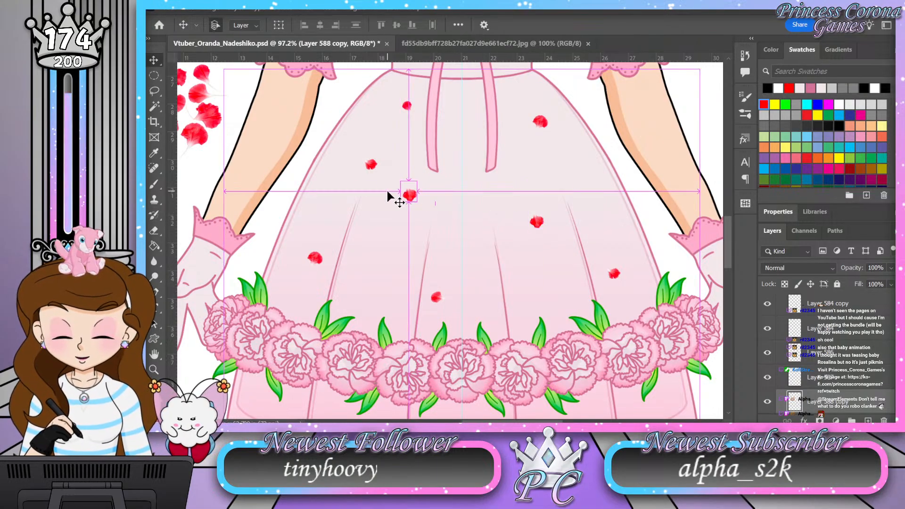
key("ctrl+t")
left_click_drag(420, 162, 431, 194)
key("Return")
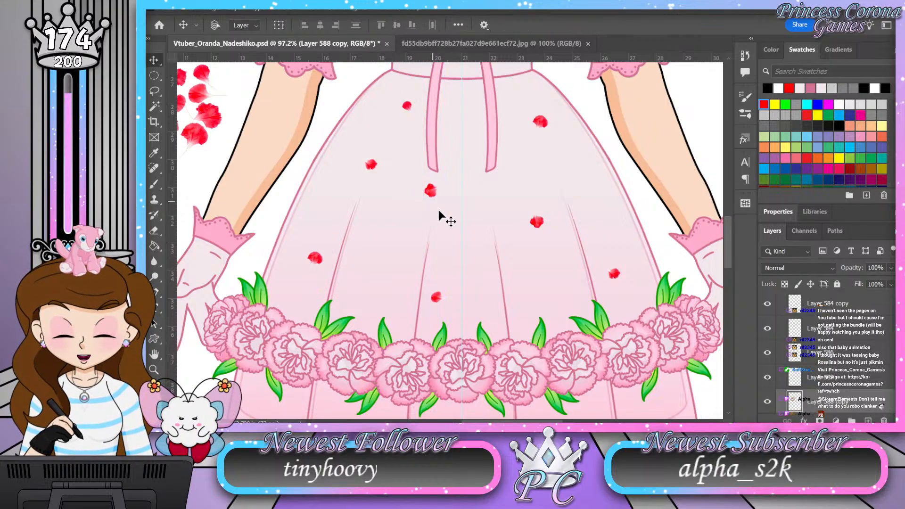
key("ctrl+z")
key("ctrl+z")
key("ctrl+z")
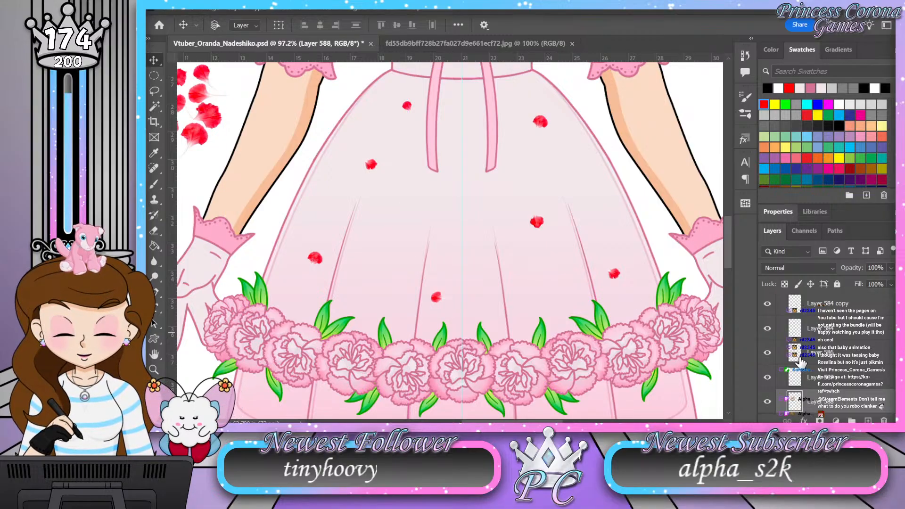
Step: Duplicate the lower-right petal and place the copy between the two ribbon tails
scroll(830, 373, "down", 1)
left_click(830, 373)
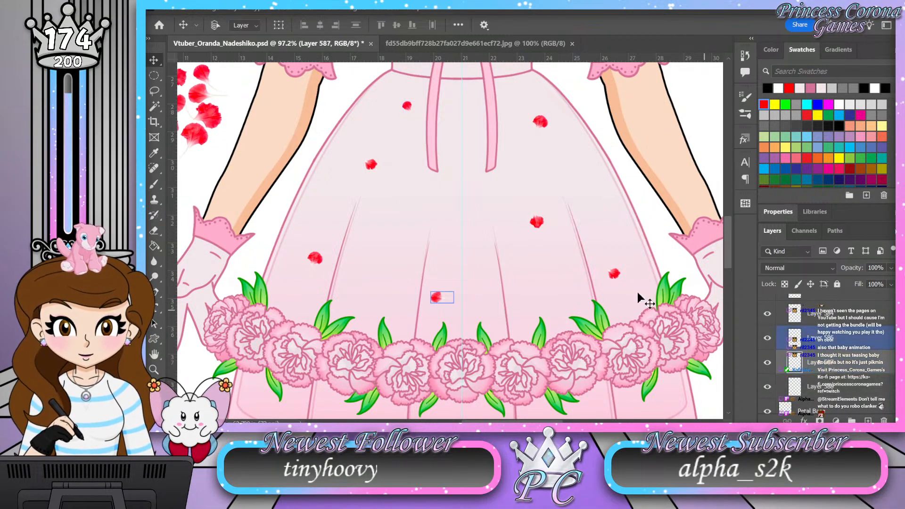
left_click(614, 276, "ctrl")
key("ctrl+j")
key("ctrl+j")
left_click_drag(613, 276, 450, 155)
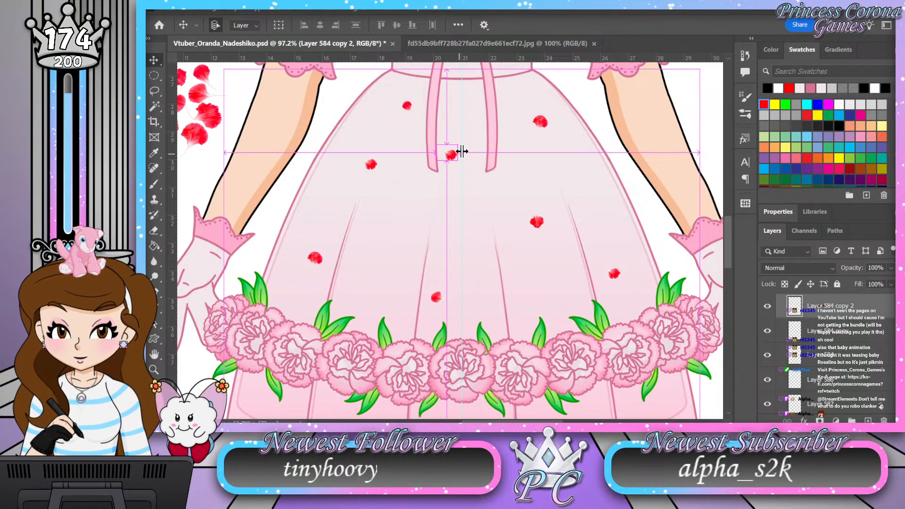
Step: Rotate the copied petal 90° and move it down to just below the left ribbon tail
key("ctrl+t")
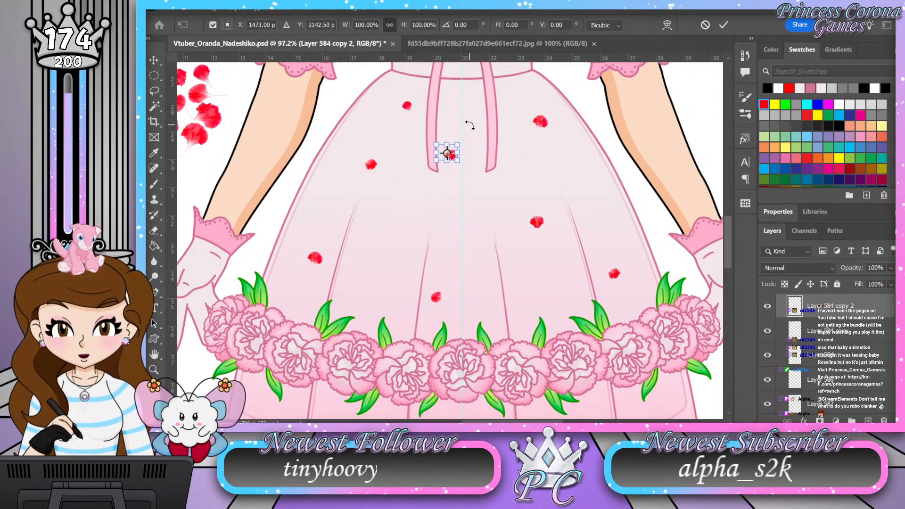
left_click_drag(470, 125, 480, 175)
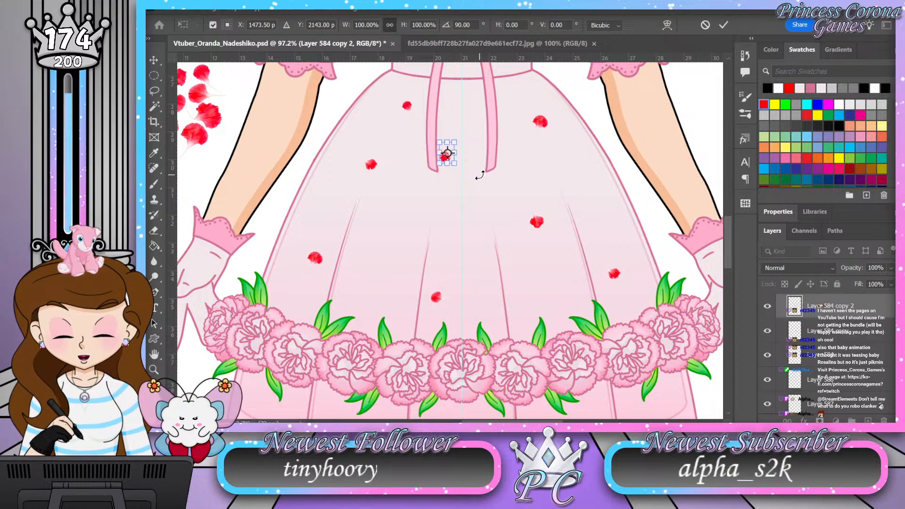
key("Return")
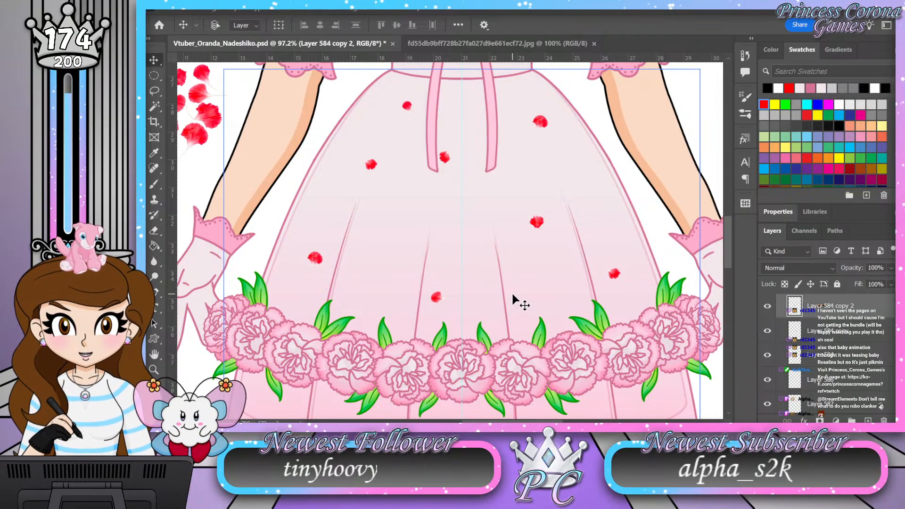
left_click_drag(450, 168, 450, 206)
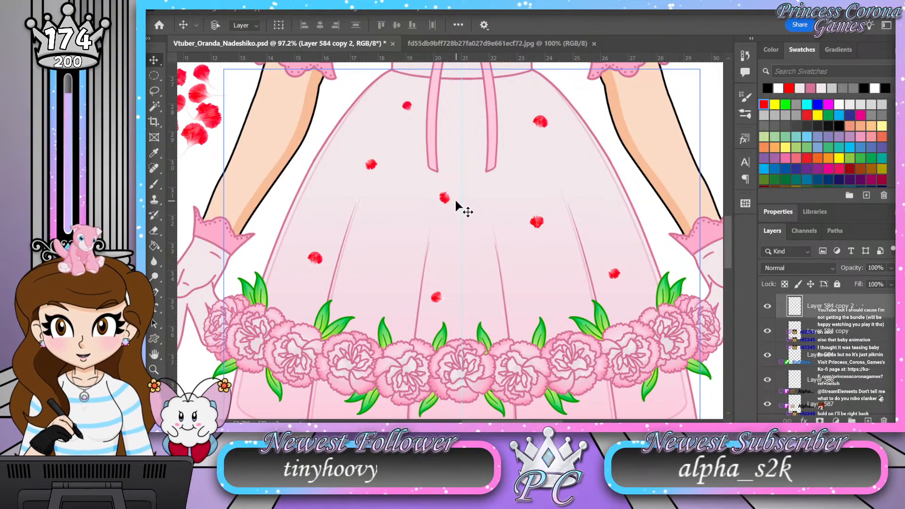
mouse_move(445, 200)
left_mouse_down()
mouse_move(424, 217)
mouse_move(430, 205)
left_mouse_up()
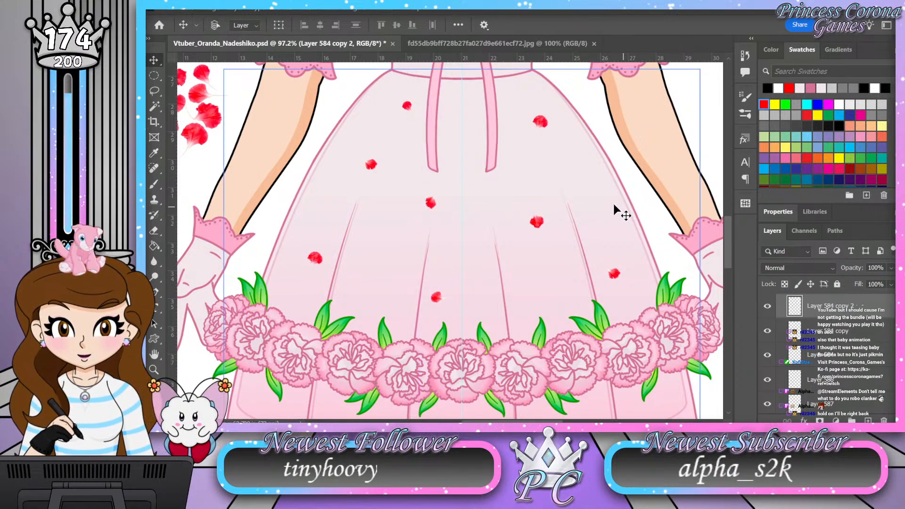
Step: Shift the upper-right and lower-left petals slightly down and to the left
key("z")
left_click_drag(497, 186, 532, 120)
key("v")
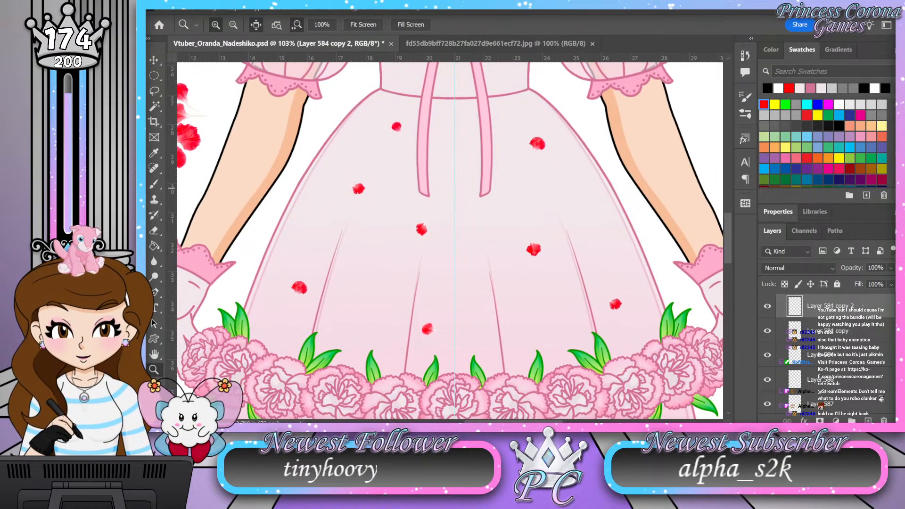
scroll(851, 318, "up", 3)
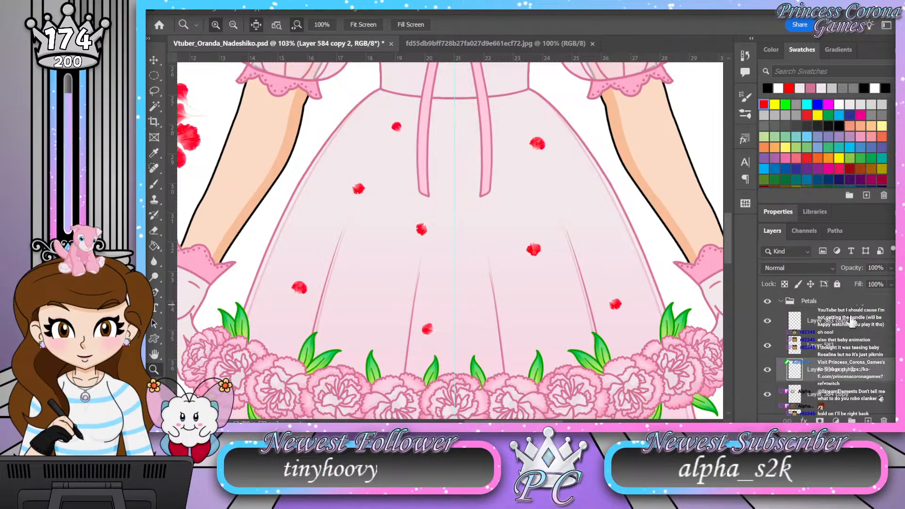
left_click(845, 347)
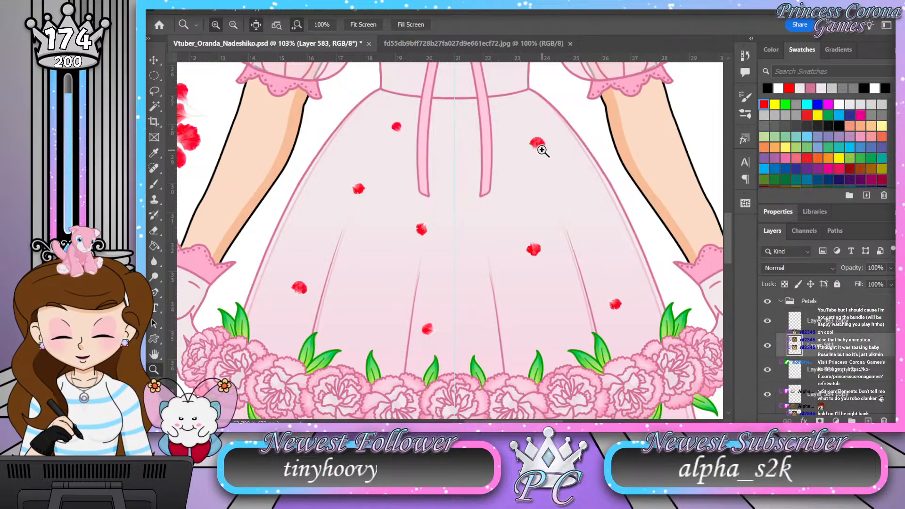
key("v")
mouse_move(537, 147)
left_mouse_down()
mouse_move(529, 146)
mouse_move(533, 153)
mouse_move(550, 144)
mouse_move(541, 160)
mouse_move(549, 155)
mouse_move(538, 150)
left_mouse_up()
left_click(826, 330)
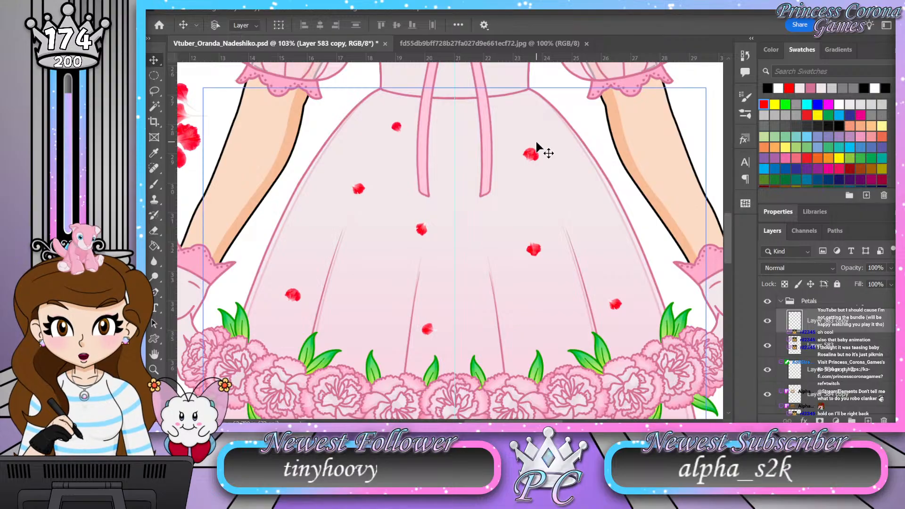
Step: Move the central petal up and right below the gap between the ribbon tails, and raise the upper-right and upper-left petals slightly
left_click(420, 232)
left_click_drag(420, 232, 446, 206)
left_click(535, 156)
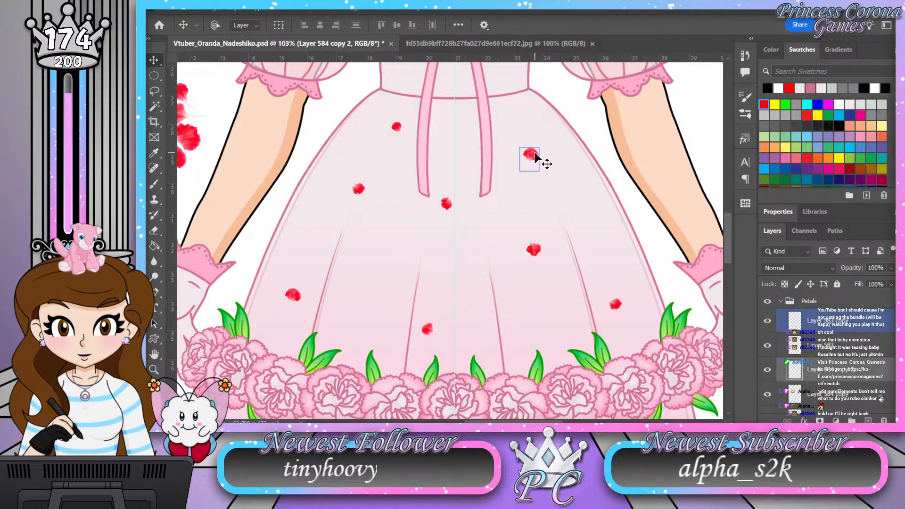
left_click_drag(536, 155, 541, 134)
left_click(398, 129)
mouse_move(398, 129)
left_mouse_down()
mouse_move(426, 127)
mouse_move(393, 119)
left_mouse_up()
Step: Examine how evenly the petals are spaced across the skirt, both from a distance and up close
key("z")
left_click_drag(484, 221, 440, 207)
left_click_drag(512, 226, 535, 227)
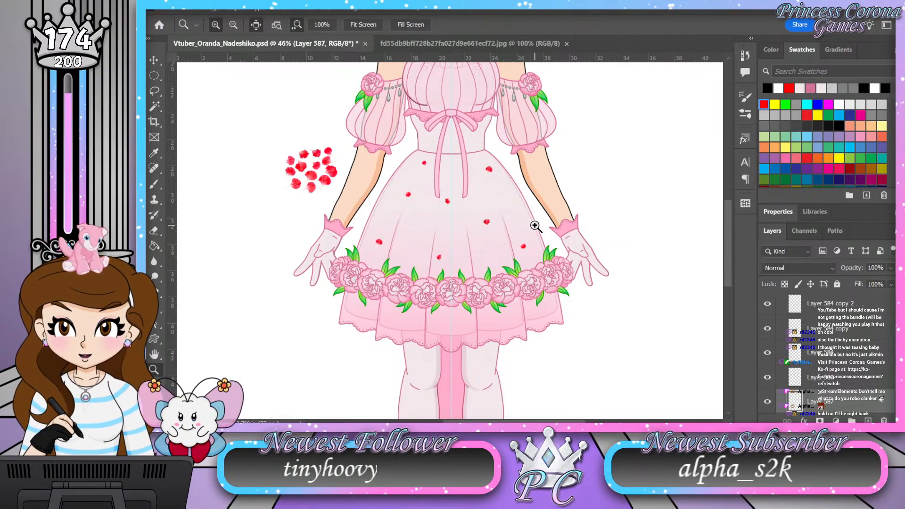
left_click(535, 226)
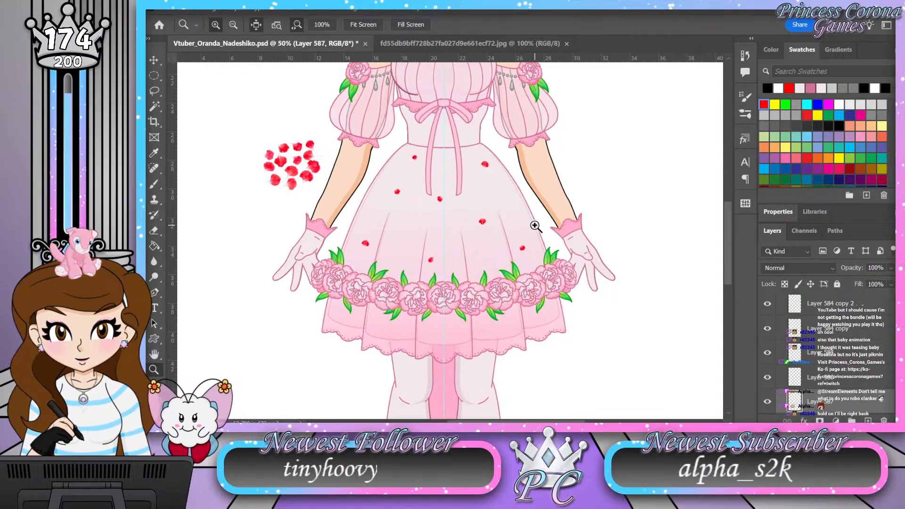
left_click_drag(441, 216, 460, 213)
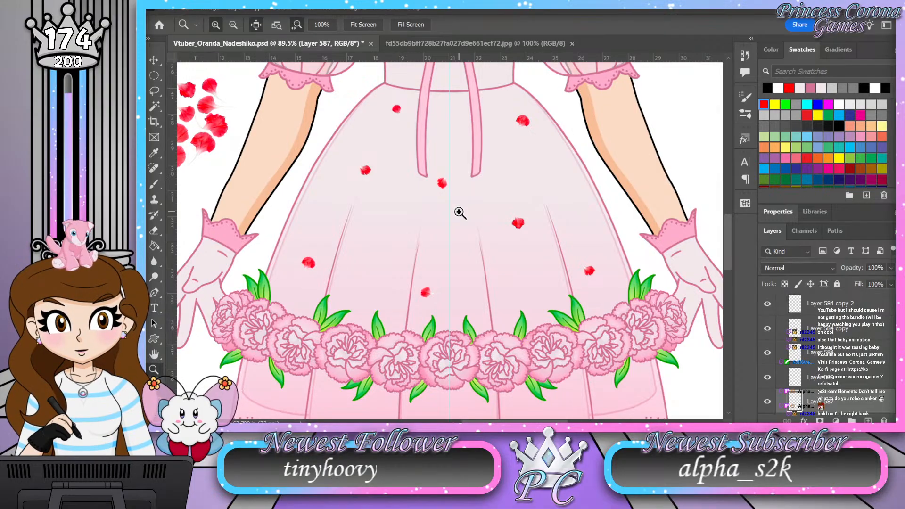
left_click_drag(459, 213, 444, 212)
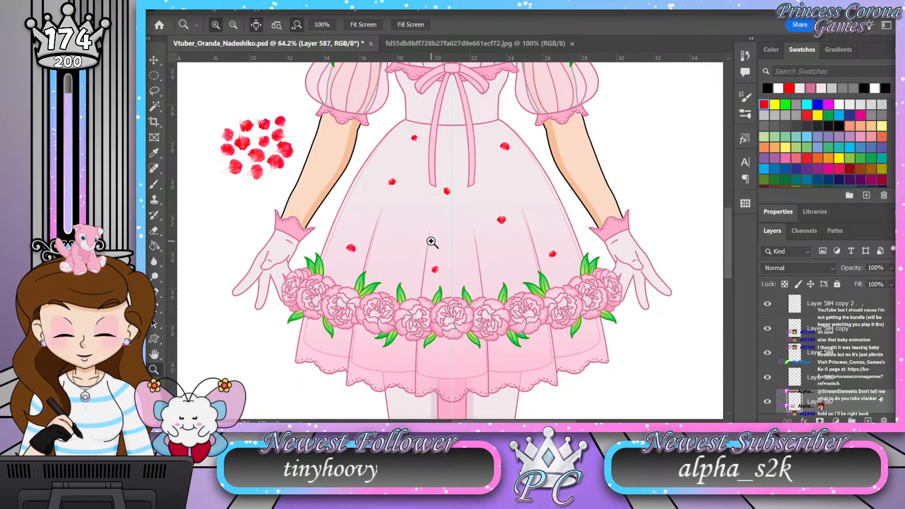
left_click_drag(402, 238, 412, 237)
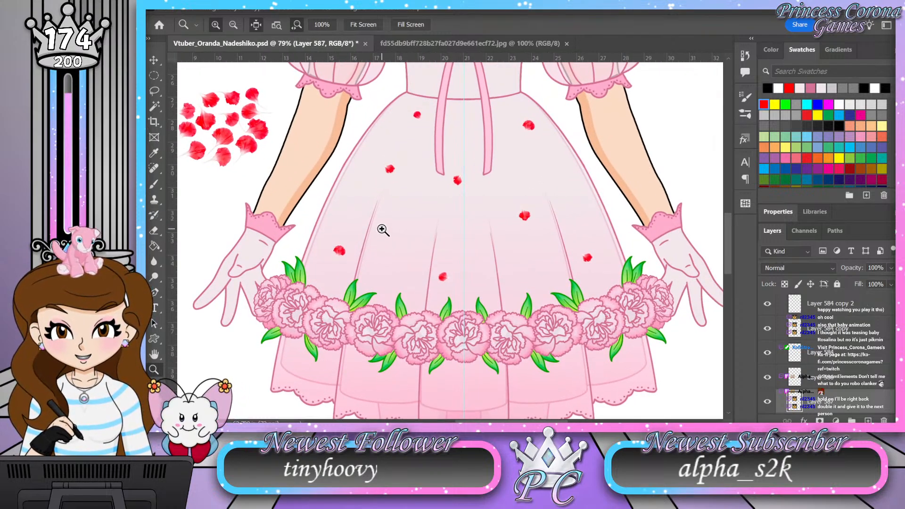
left_click_drag(448, 157, 457, 157)
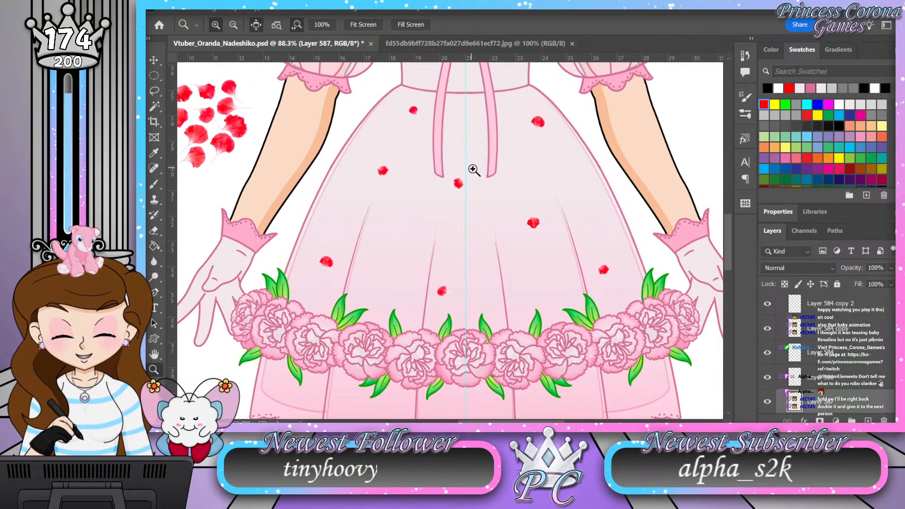
Step: Move the left-center petal slightly down and outward toward the skirt's left edge
key("v")
left_click(383, 171)
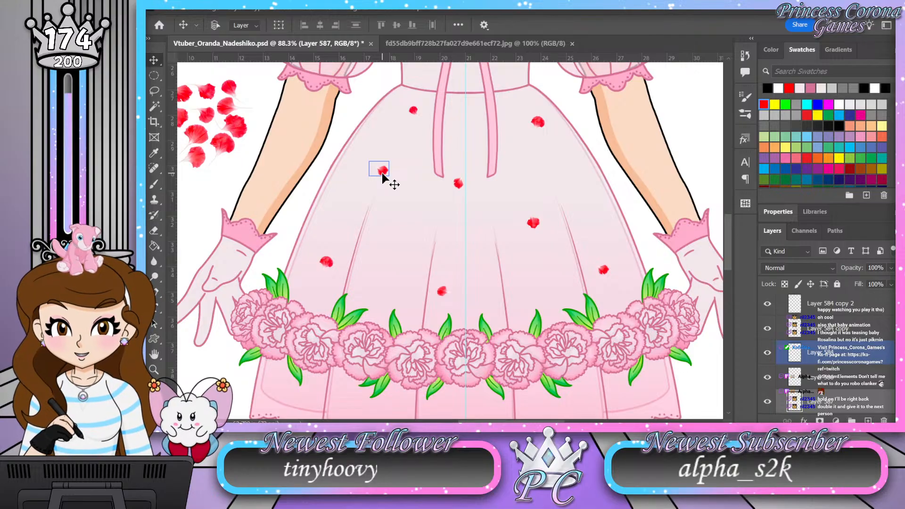
left_click_drag(382, 173, 371, 183)
key("z")
scroll(450, 188, "down", 4)
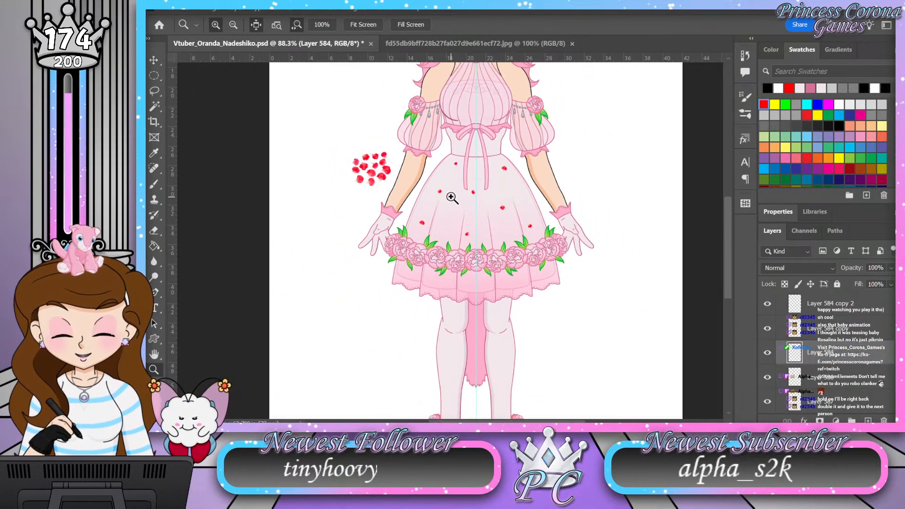
Step: Collapse the Petals group, add a new layer above it, and ready the Brush with the dark pink color
scroll(452, 196, "up", 1)
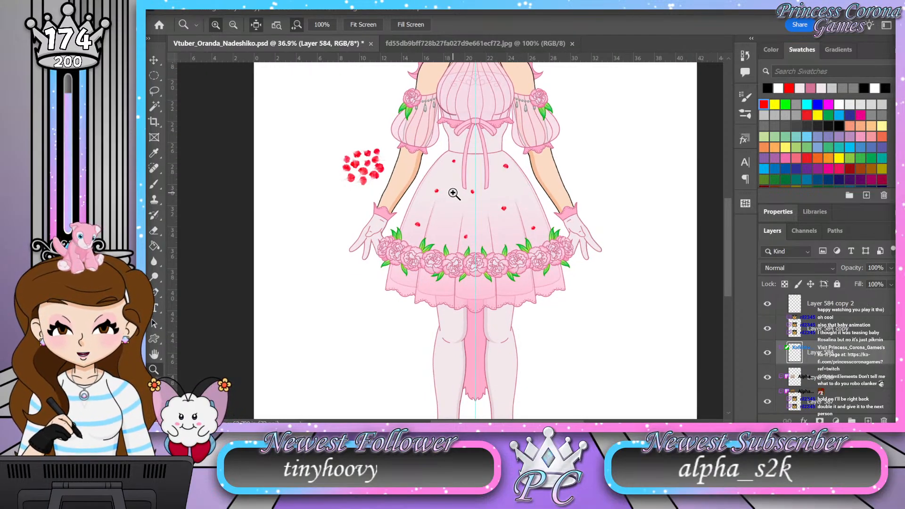
scroll(793, 317, "up", 3)
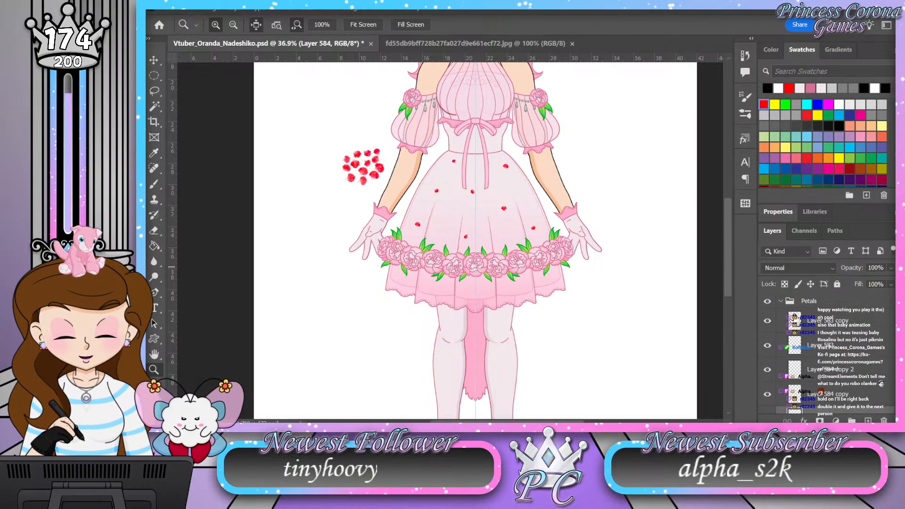
left_click(784, 304)
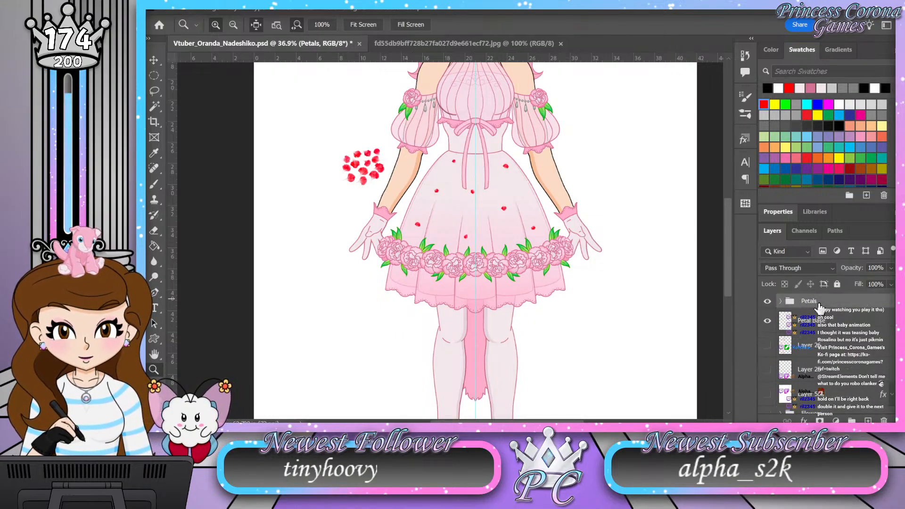
key("ctrl+shift+alt+n")
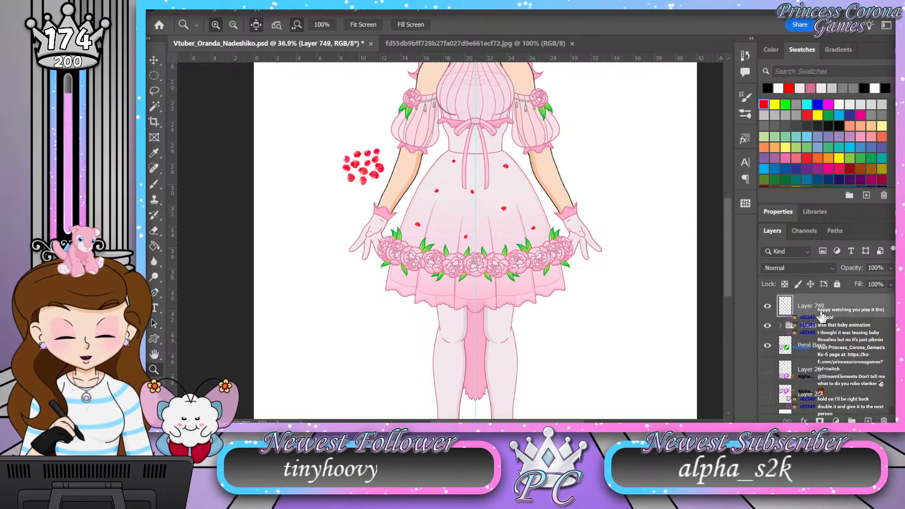
key("x")
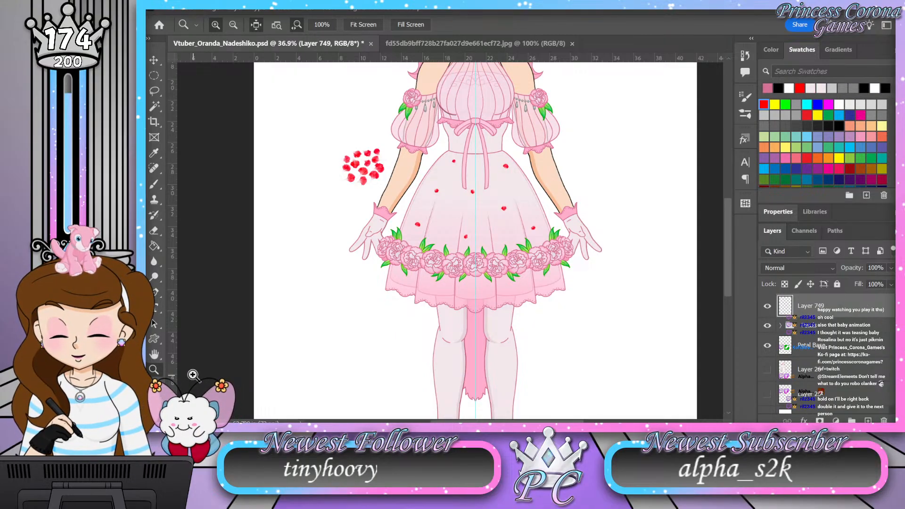
key("b")
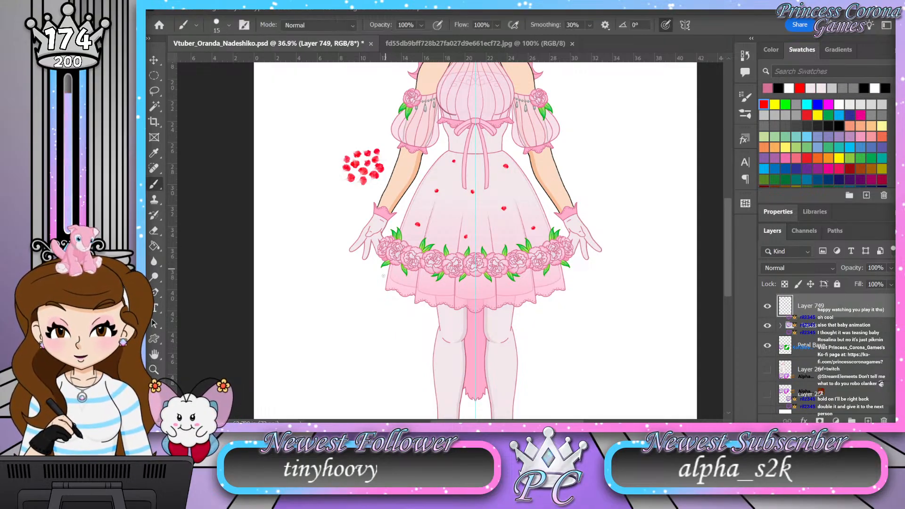
Step: Outline the lower-left petal and its stem in dark pink with a size 5 brush
key("z")
left_click_drag(465, 235, 540, 217)
key("b")
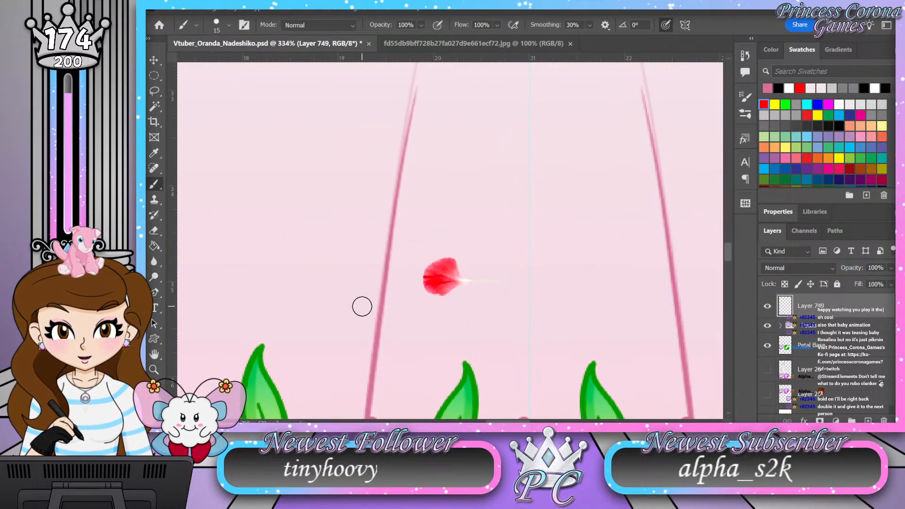
key("bracketleft")
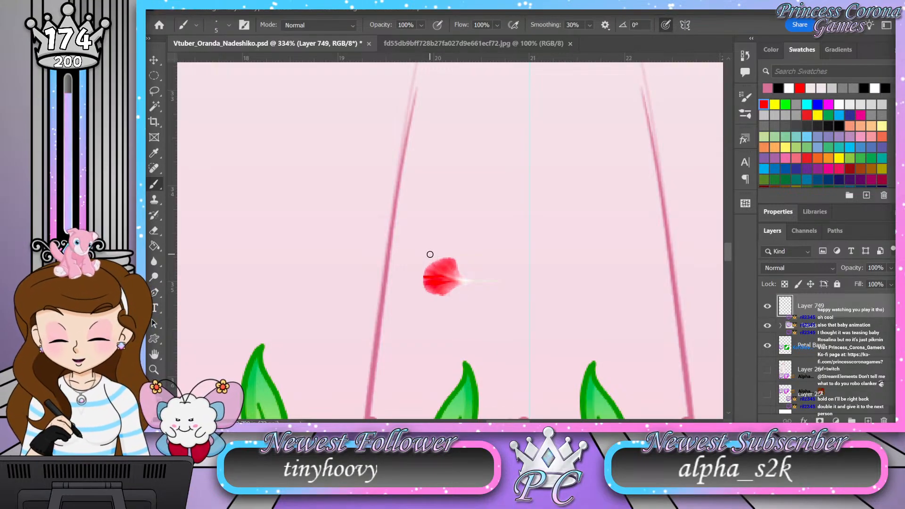
key("z")
left_click_drag(484, 232, 440, 233)
left_click_drag(339, 213, 378, 255)
mouse_move(328, 270)
left_mouse_down()
mouse_move(370, 277)
mouse_move(396, 260)
mouse_move(434, 289)
left_mouse_up()
key("b")
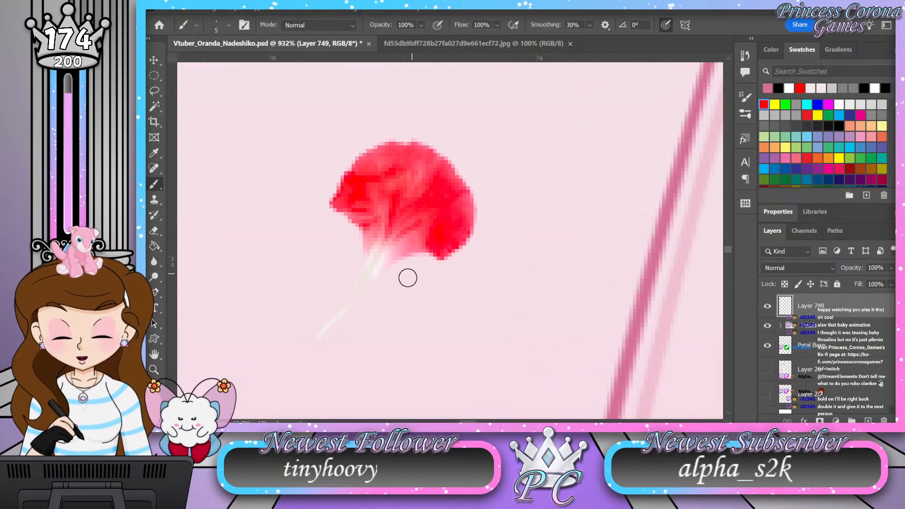
mouse_move(369, 293)
left_mouse_down()
mouse_move(410, 256)
mouse_move(439, 259)
mouse_move(473, 239)
mouse_move(474, 190)
mouse_move(428, 140)
mouse_move(368, 149)
mouse_move(337, 178)
mouse_move(333, 218)
mouse_move(372, 249)
mouse_move(369, 273)
mouse_move(304, 346)
left_mouse_up()
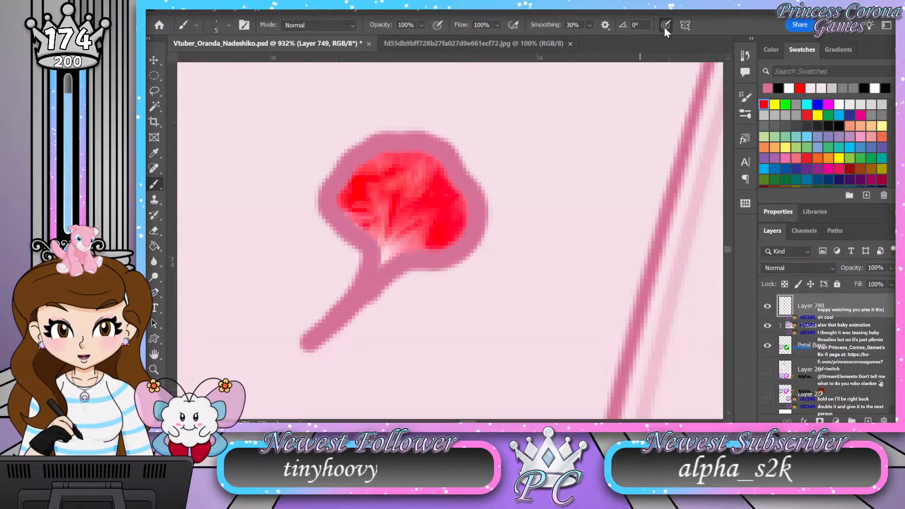
Step: Try the brush's pressure-for-size option with two test strokes beside the outlined petal, and undo the strokes
left_click(665, 27)
left_click_drag(590, 169, 558, 254)
mouse_move(613, 136)
left_mouse_down()
mouse_move(625, 169)
mouse_move(581, 301)
left_mouse_up()
key("ctrl+z")
key("ctrl+z")
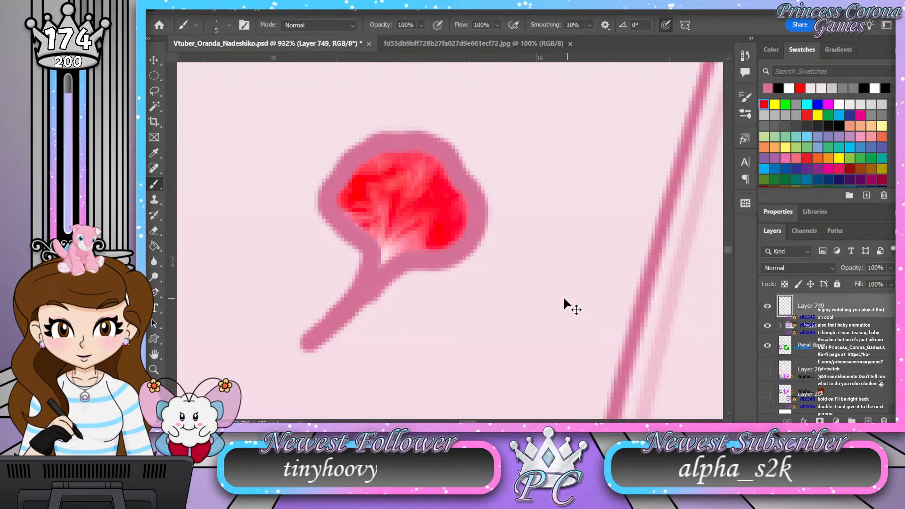
Step: Outline the left-center petal in dark pink and extend its stem toward the upper left
left_click(156, 370)
left_click_drag(336, 301, 284, 336)
left_click_drag(434, 128, 476, 205)
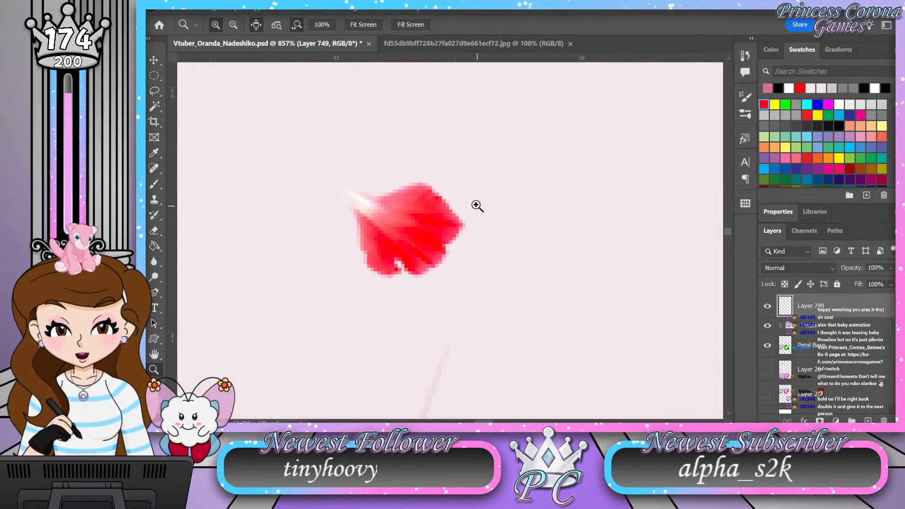
key("b")
mouse_move(349, 208)
left_mouse_down()
mouse_move(363, 256)
mouse_move(396, 276)
mouse_move(434, 268)
mouse_move(455, 246)
mouse_move(462, 210)
mouse_move(447, 178)
mouse_move(360, 192)
mouse_move(294, 150)
left_mouse_up()
left_click_drag(323, 183, 289, 149)
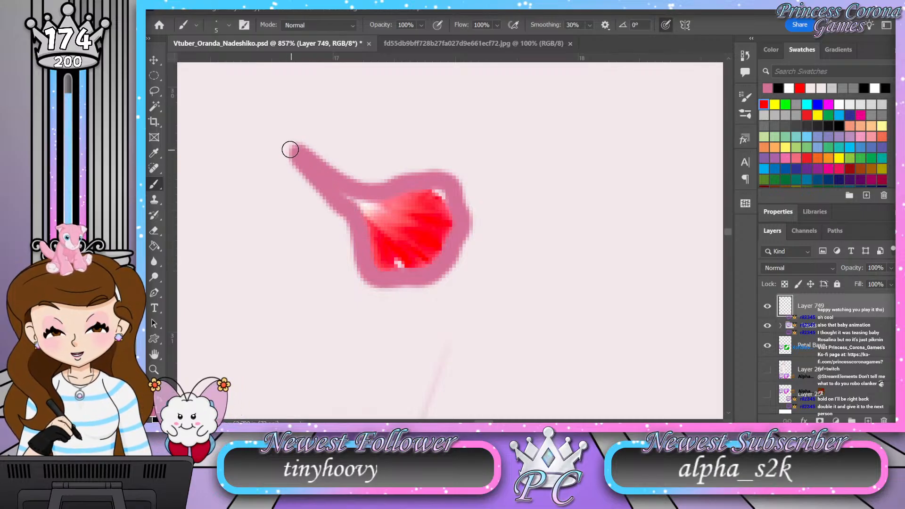
Step: Outline the petal just below the waist, left of the ribbon, in dark pink with a stem curving toward the lower right
key("z")
left_click_drag(384, 266, 297, 297)
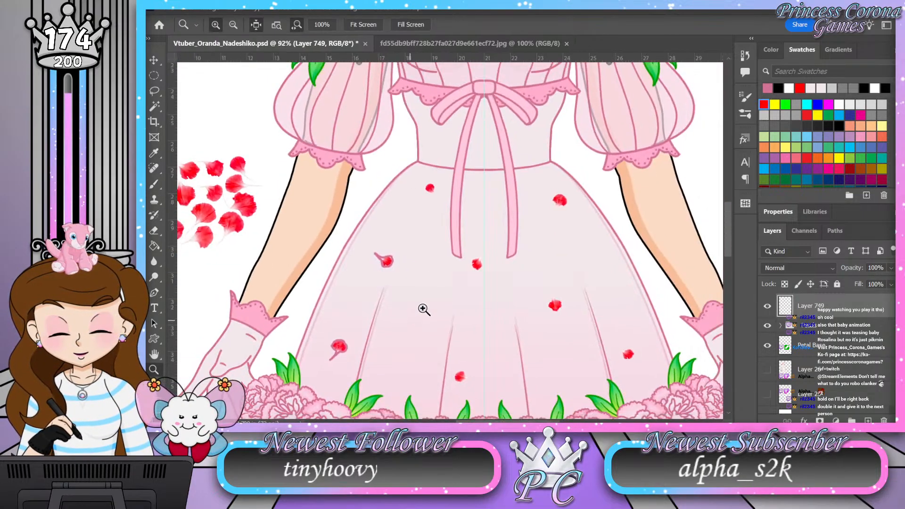
mouse_move(437, 175)
left_mouse_down()
mouse_move(468, 200)
mouse_move(490, 257)
mouse_move(456, 304)
left_mouse_up()
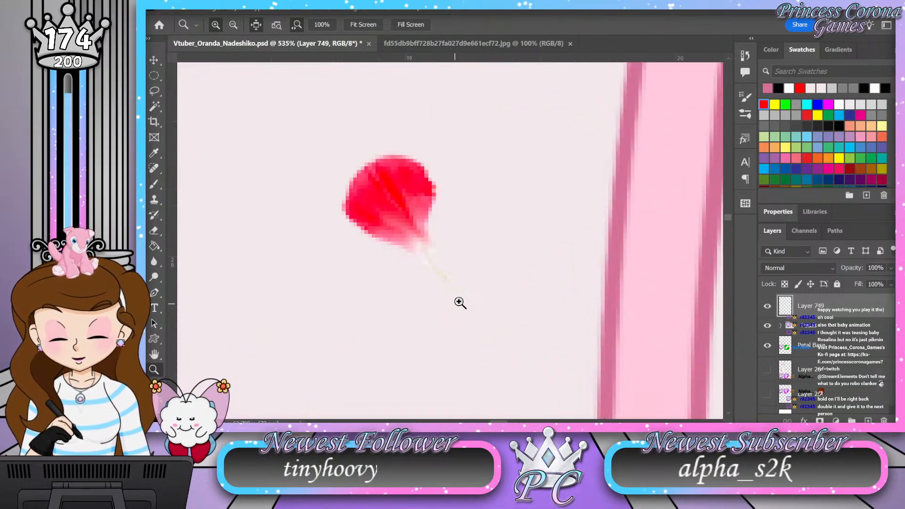
key("b")
mouse_move(437, 244)
left_mouse_down()
mouse_move(437, 183)
mouse_move(412, 142)
mouse_move(393, 150)
left_mouse_up()
mouse_move(357, 155)
left_mouse_down()
mouse_move(338, 202)
mouse_move(346, 224)
mouse_move(414, 247)
mouse_move(459, 285)
mouse_move(505, 295)
left_mouse_up()
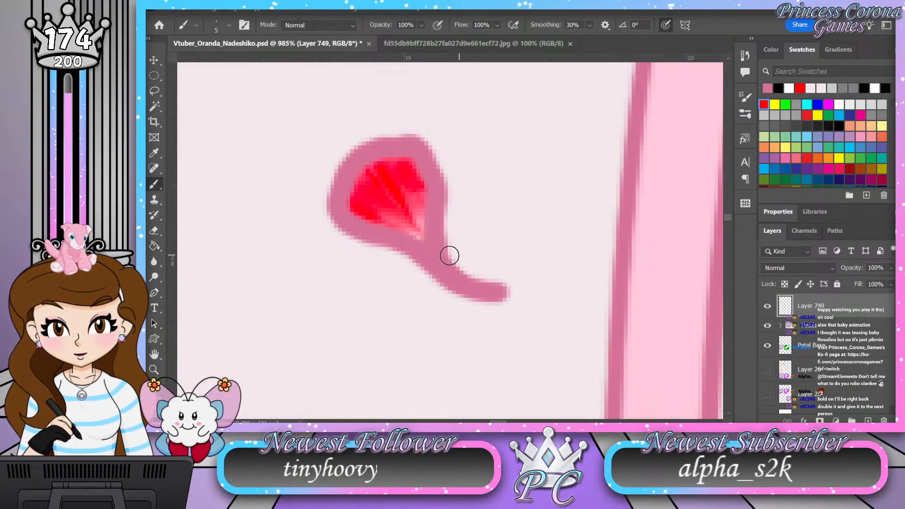
Step: Outline the center petal between the ribbon ends in dark pink, extending its stem toward the upper right
key("z")
left_click_drag(385, 257, 337, 329)
left_click_drag(472, 207, 418, 168)
left_click_drag(494, 247, 540, 286)
left_click_drag(441, 269, 474, 300)
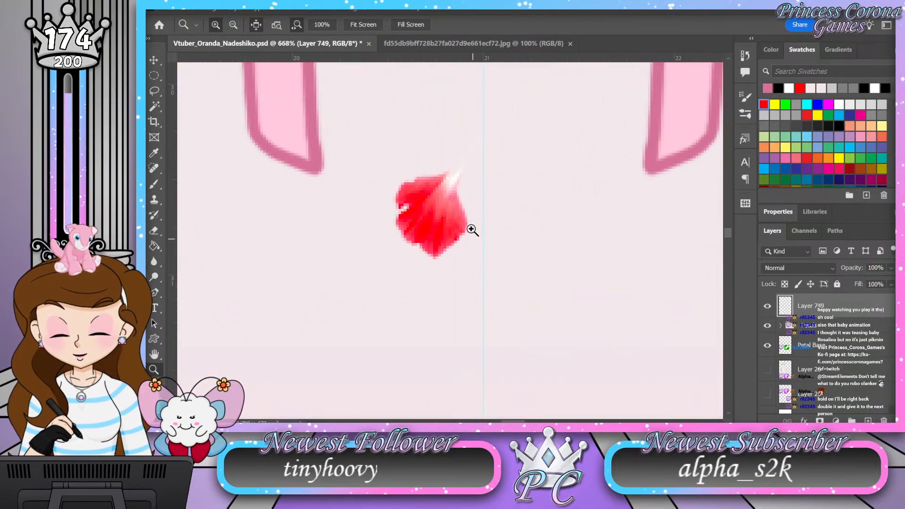
key("b")
mouse_move(461, 182)
left_mouse_down()
mouse_move(468, 222)
mouse_move(462, 239)
mouse_move(435, 257)
mouse_move(412, 243)
mouse_move(398, 217)
mouse_move(400, 189)
mouse_move(490, 138)
left_mouse_up()
left_click_drag(458, 183, 495, 132)
Step: Outline the petal at the skirt's upper right in dark pink, with its stem running toward the lower left
key("z")
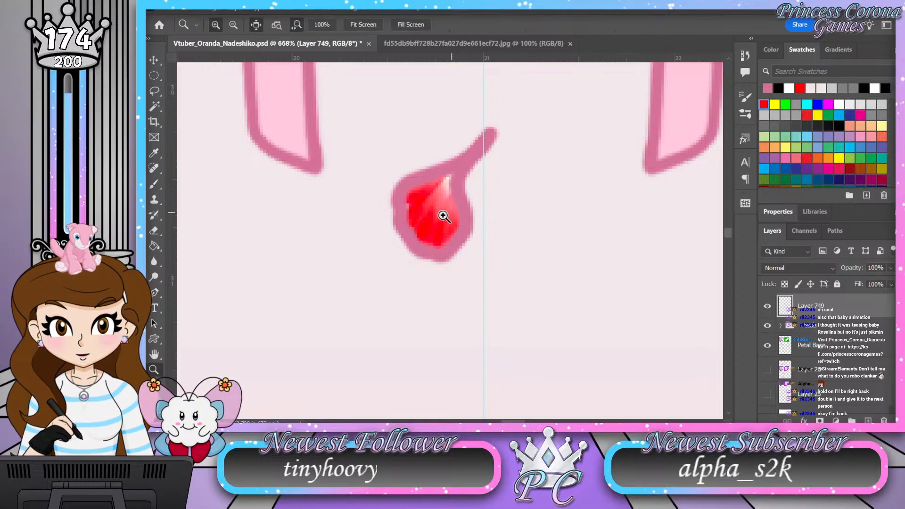
left_click_drag(440, 208, 356, 283)
mouse_move(563, 120)
left_mouse_down()
mouse_move(582, 144)
mouse_move(568, 129)
mouse_move(582, 143)
mouse_move(522, 140)
mouse_move(467, 159)
left_mouse_up()
key("b")
mouse_move(396, 274)
left_mouse_down()
mouse_move(388, 197)
mouse_move(366, 167)
mouse_move(402, 111)
mouse_move(457, 93)
mouse_move(503, 119)
mouse_move(539, 160)
mouse_move(535, 209)
mouse_move(493, 240)
mouse_move(443, 245)
mouse_move(332, 337)
left_mouse_up()
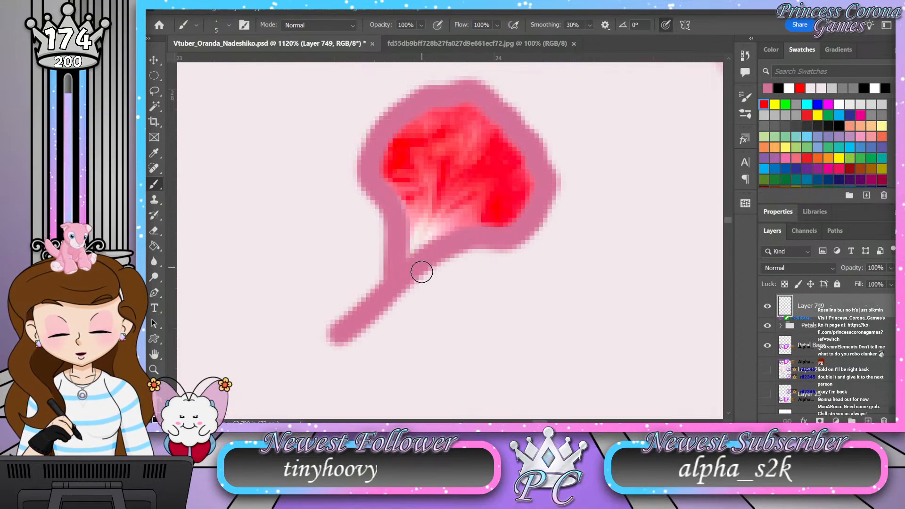
Step: Outline the right-center petal of the skirt in dark pink, with a stem curving toward the upper left
key("z")
mouse_move(459, 174)
left_mouse_down()
mouse_move(448, 165)
mouse_move(409, 200)
mouse_move(428, 234)
left_mouse_up()
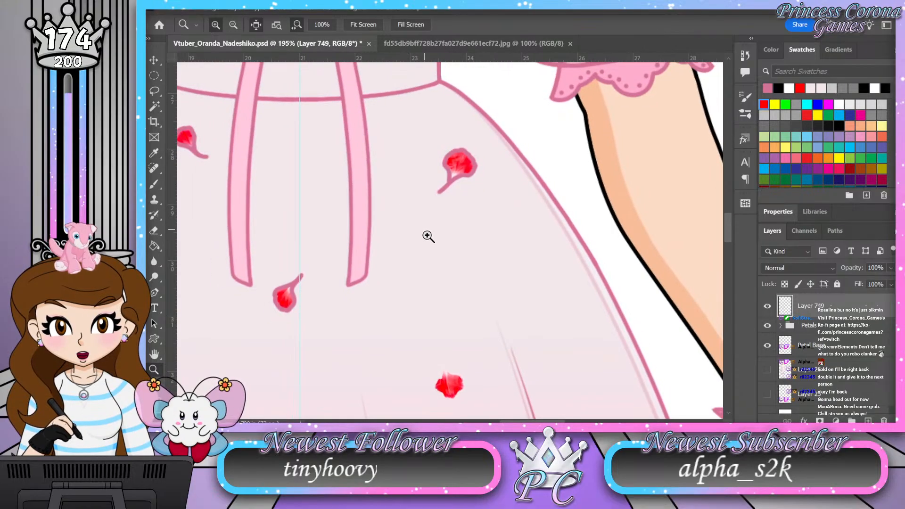
left_click_drag(428, 179, 402, 189)
left_click_drag(442, 303, 466, 287)
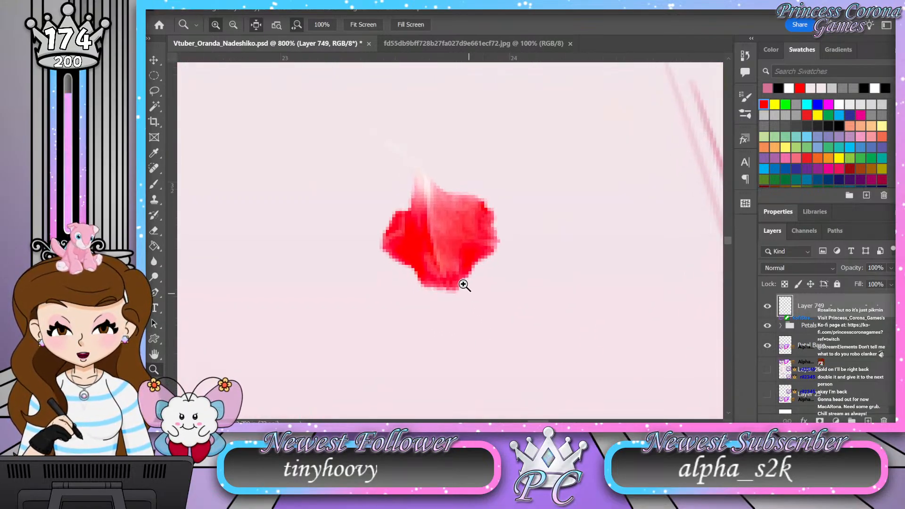
left_click_drag(433, 200, 449, 217)
key("b")
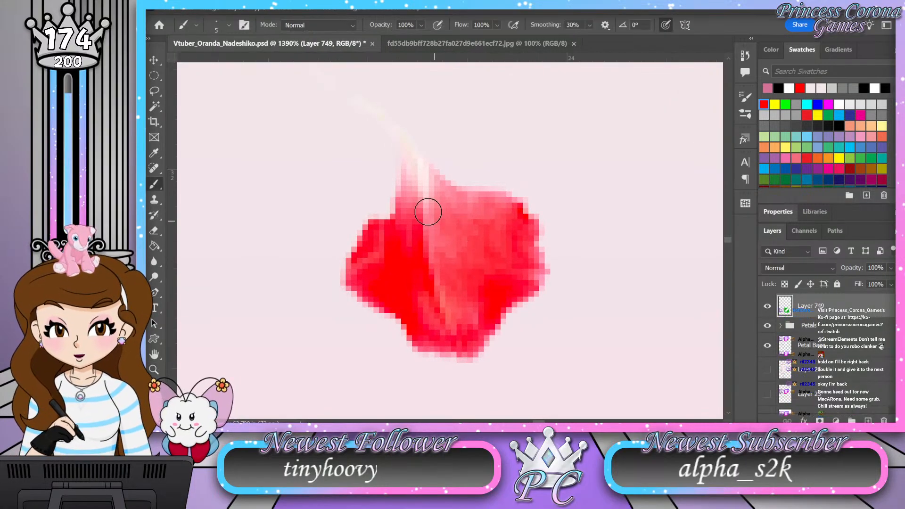
mouse_move(393, 158)
left_mouse_down()
mouse_move(384, 217)
mouse_move(364, 228)
mouse_move(350, 260)
mouse_move(358, 295)
mouse_move(391, 310)
mouse_move(411, 344)
mouse_move(435, 362)
mouse_move(489, 348)
mouse_move(543, 260)
mouse_move(538, 215)
mouse_move(427, 165)
mouse_move(341, 72)
mouse_move(310, 55)
mouse_move(388, 141)
left_mouse_up()
Step: Outline the lower-right petal near the skirt's edge in dark pink and extend its stem toward the upper left
key("z")
left_click_drag(446, 206, 404, 189)
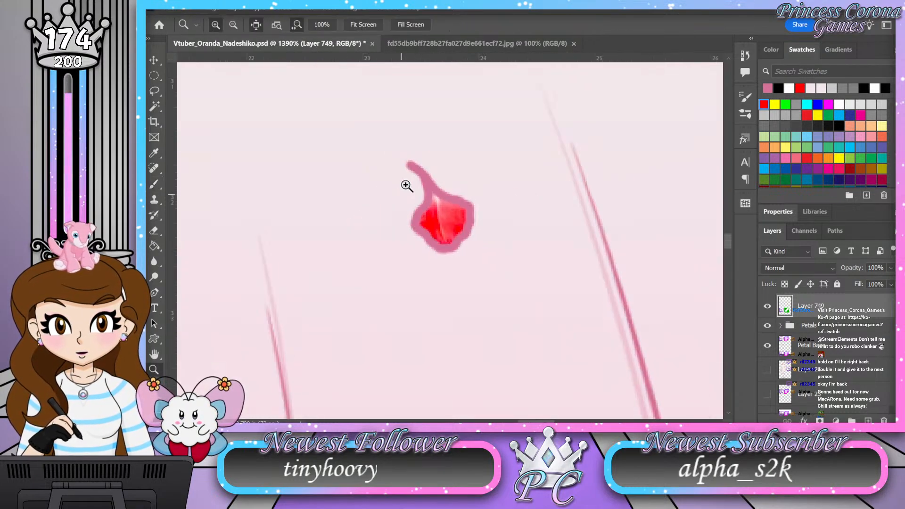
left_click_drag(486, 178, 430, 145)
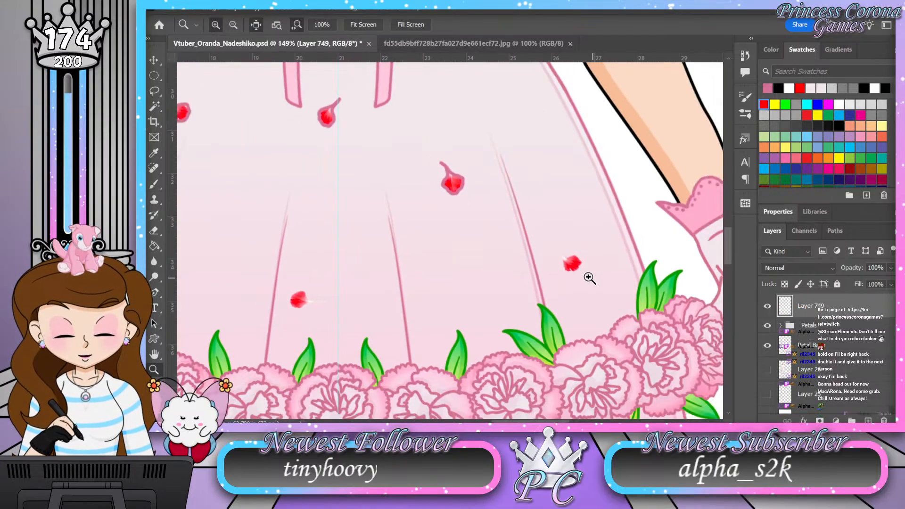
left_click_drag(594, 278, 663, 263)
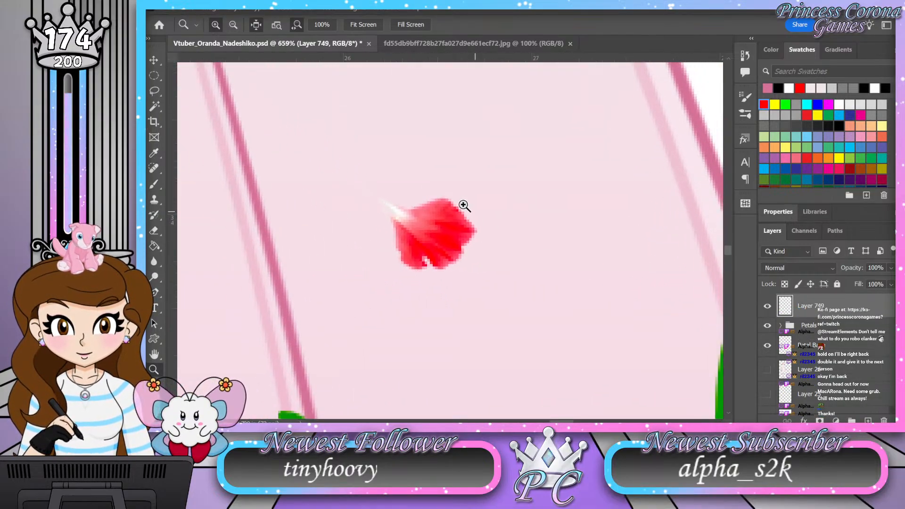
left_click_drag(455, 226, 462, 227)
key("b")
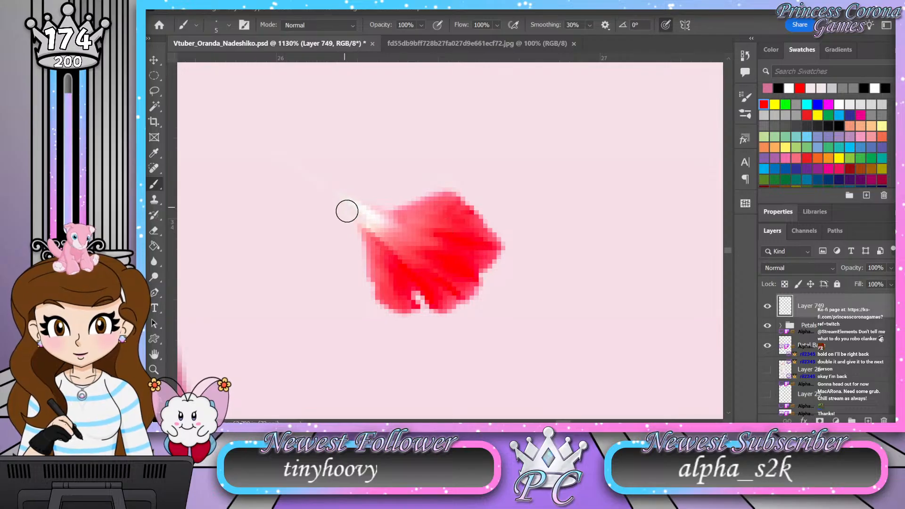
mouse_move(282, 153)
left_mouse_down()
mouse_move(343, 208)
mouse_move(382, 307)
mouse_move(474, 297)
mouse_move(493, 257)
mouse_move(478, 215)
mouse_move(440, 184)
mouse_move(396, 204)
mouse_move(337, 192)
mouse_move(309, 163)
left_mouse_up()
Step: Outline the bottom-center petal above the flower garland in dark pink, with a nearly straight stem pointing right
key("z")
mouse_move(556, 192)
left_mouse_down()
mouse_move(501, 224)
mouse_move(360, 253)
mouse_move(356, 230)
mouse_move(421, 226)
left_mouse_up()
key("b")
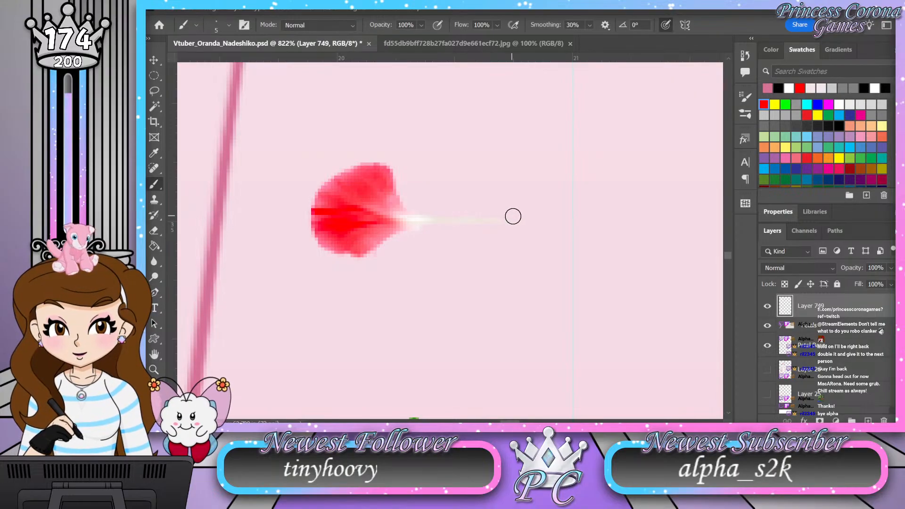
mouse_move(528, 213)
left_mouse_down()
mouse_move(430, 223)
mouse_move(360, 256)
mouse_move(318, 242)
mouse_move(309, 198)
mouse_move(337, 164)
mouse_move(365, 151)
mouse_move(384, 156)
mouse_move(411, 197)
mouse_move(469, 219)
left_mouse_up()
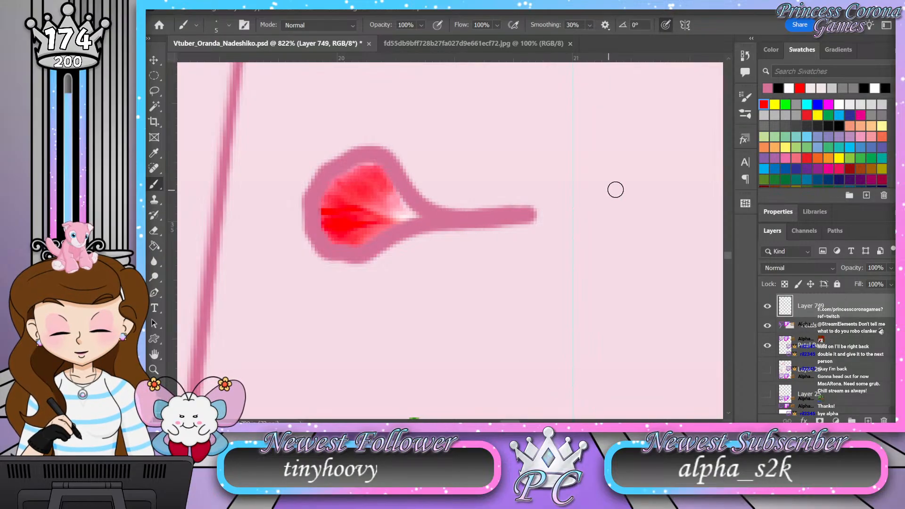
Step: Hide the Petals group so that only the dark pink petal outlines show on the skirt
key("z")
left_click_drag(444, 281, 382, 354)
left_click_drag(445, 269, 484, 280)
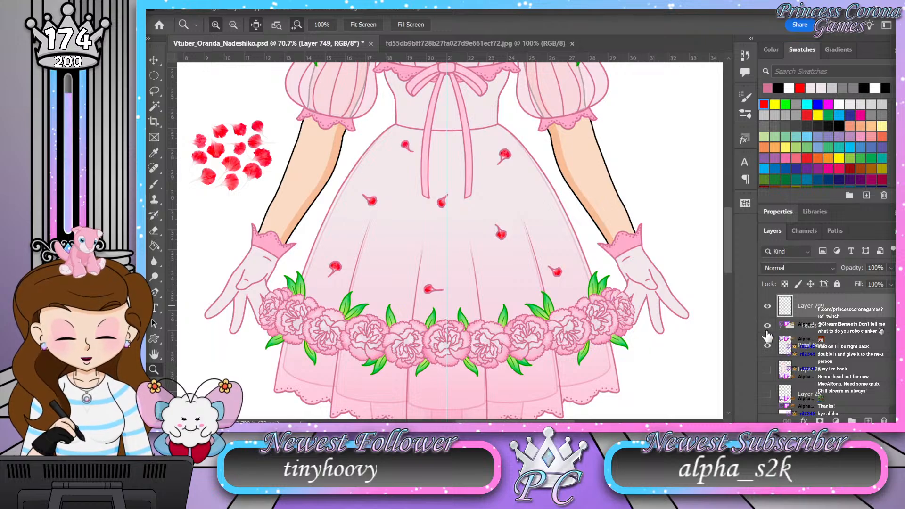
left_click_drag(428, 246, 401, 208)
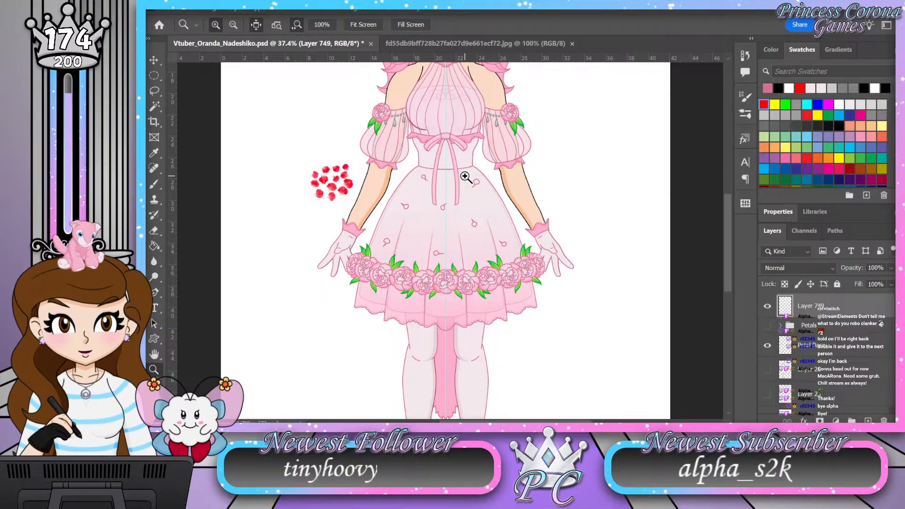
left_click_drag(468, 171, 491, 164)
left_click_drag(413, 224, 439, 229)
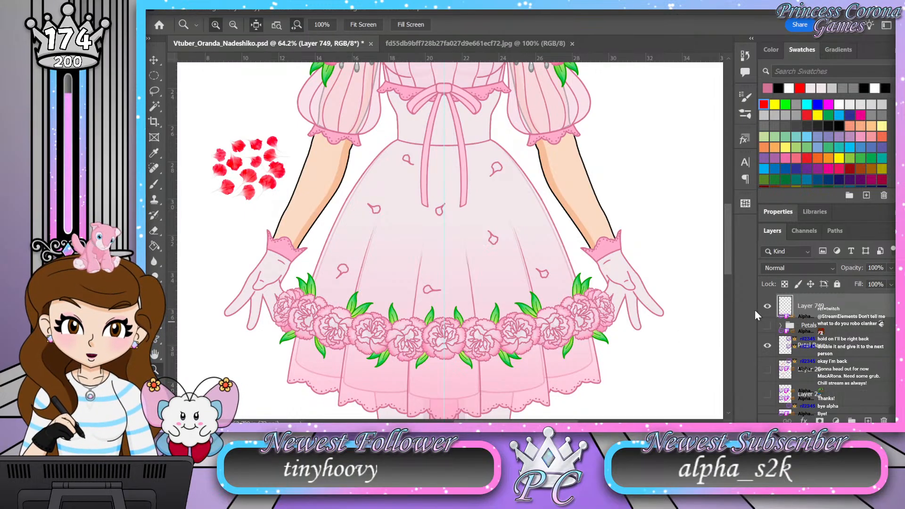
Step: Toggle the visibility of the outline layer, Layer 749, off and on, and examine the petal outlines on the skirt at different zoom levels
left_click(767, 309)
left_click(766, 307)
key("ctrl+minus")
key("ctrl+minus")
left_click_drag(427, 225, 436, 225)
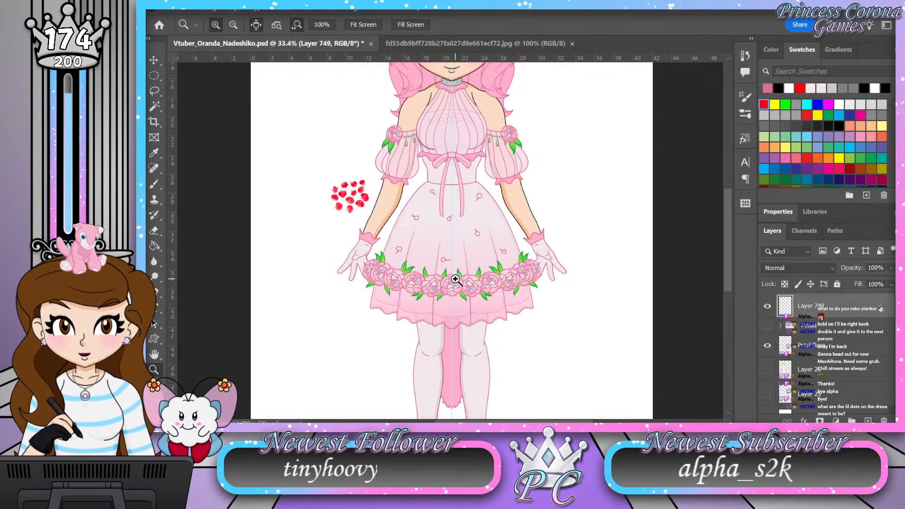
left_click_drag(456, 280, 460, 287)
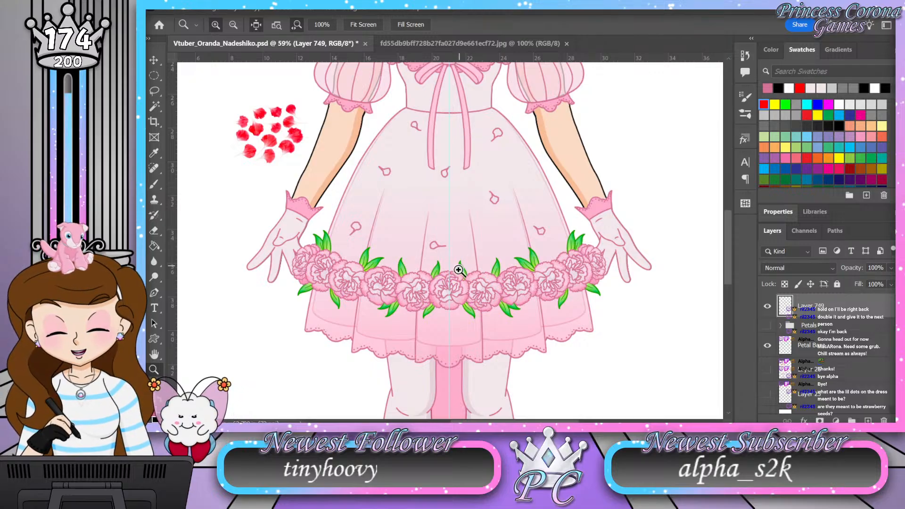
left_click_drag(458, 269, 440, 272)
left_click_drag(444, 177, 473, 171)
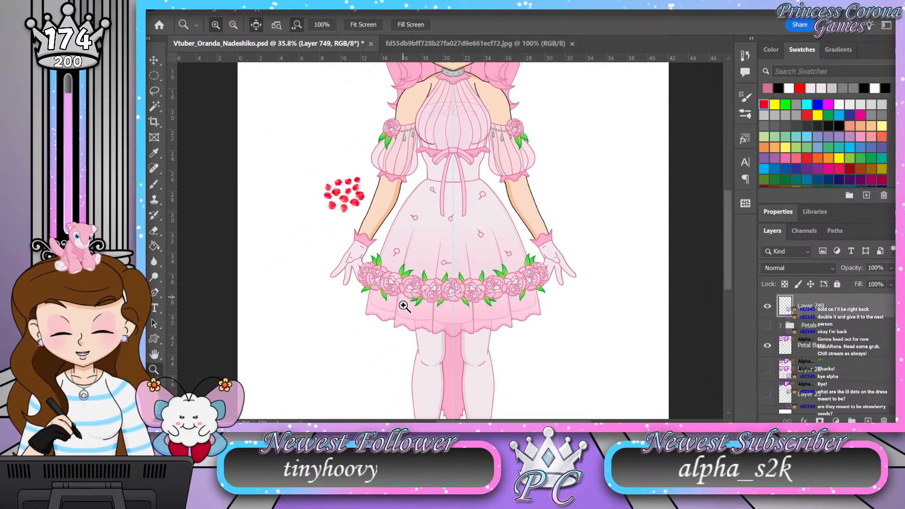
left_click_drag(404, 305, 415, 304)
Step: Examine the red reference petals beside the arm and compare them with the outlined petals on the skirt and the whole figure
left_click_drag(273, 94, 317, 86)
mouse_move(408, 69)
left_mouse_down()
mouse_move(422, 71)
mouse_move(412, 76)
left_mouse_up()
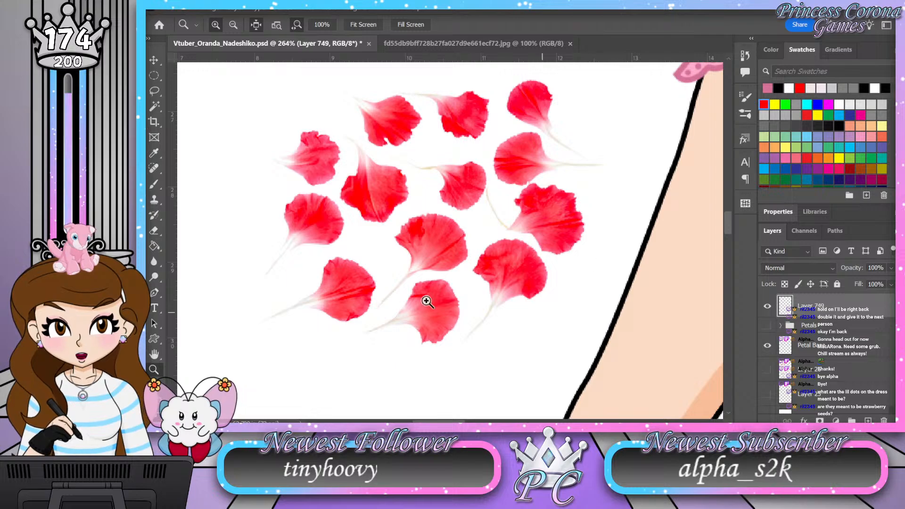
left_click_drag(462, 171, 483, 205)
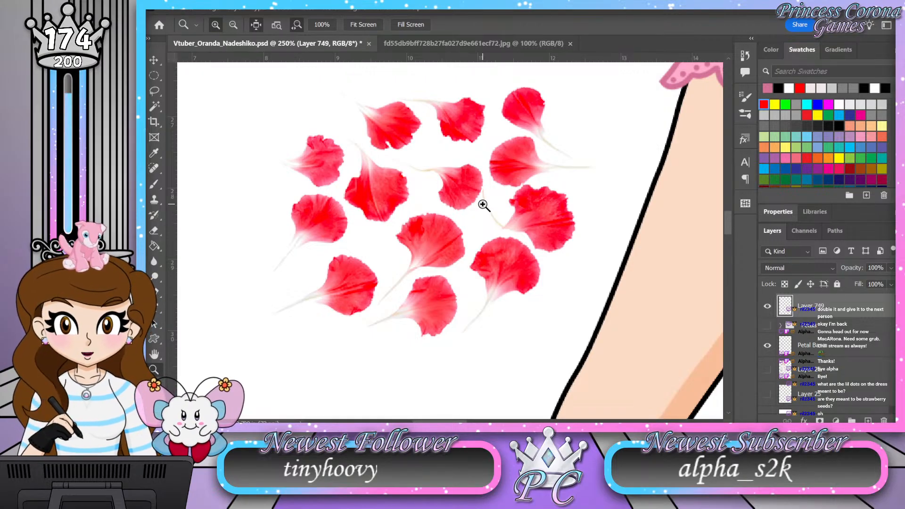
left_click_drag(348, 161, 288, 157)
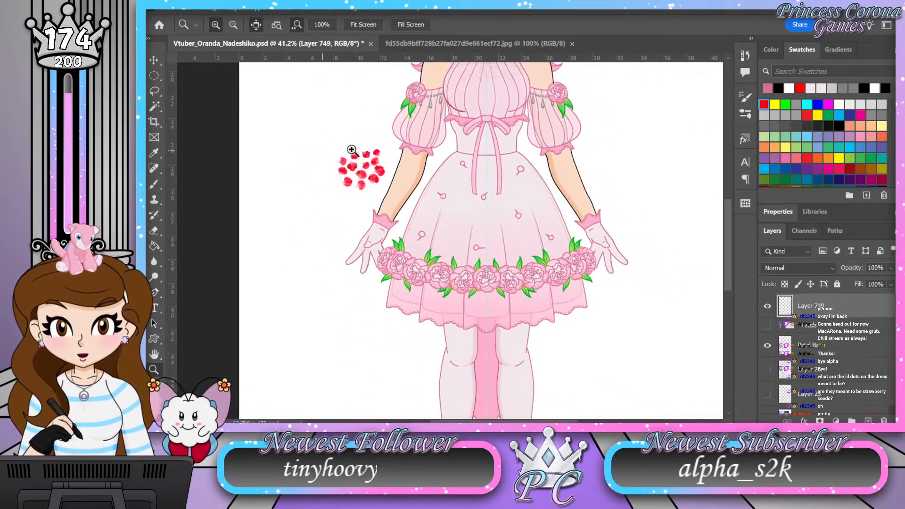
left_click_drag(489, 156, 505, 151)
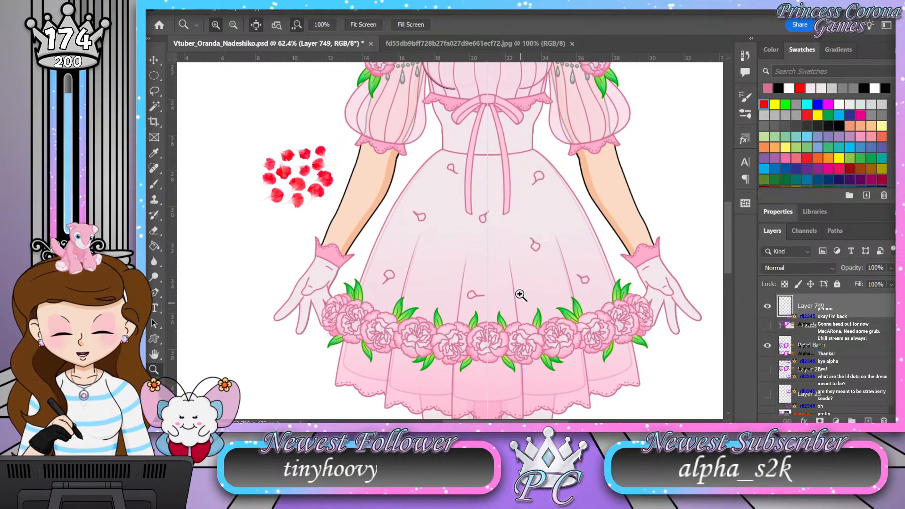
left_click_drag(520, 298, 533, 285)
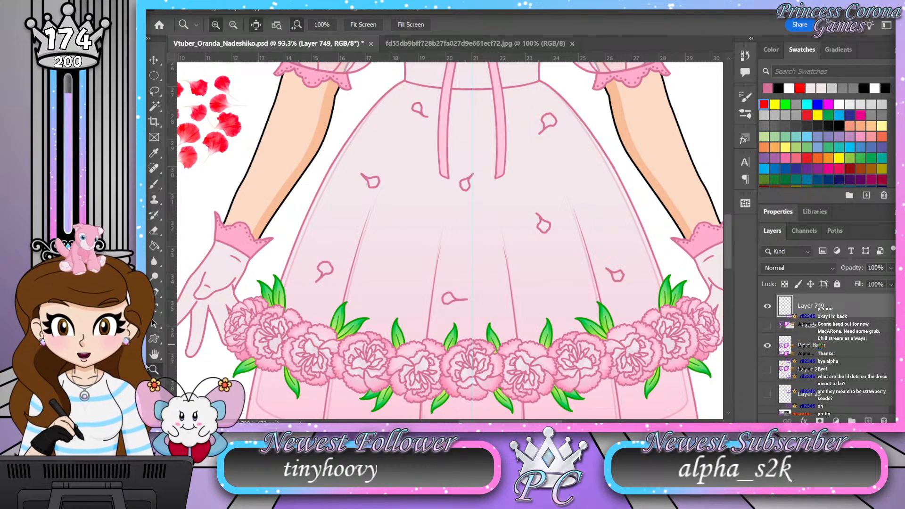
left_click_drag(417, 306, 388, 308)
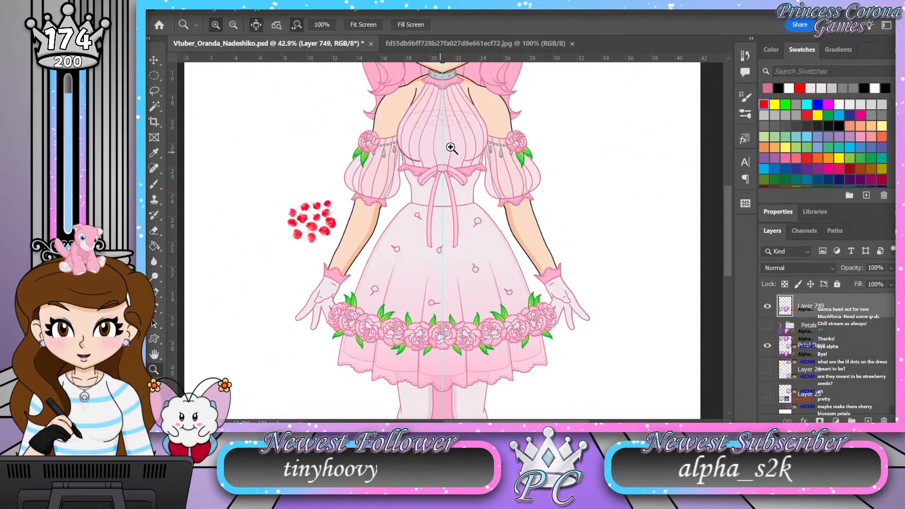
left_click_drag(457, 147, 422, 157)
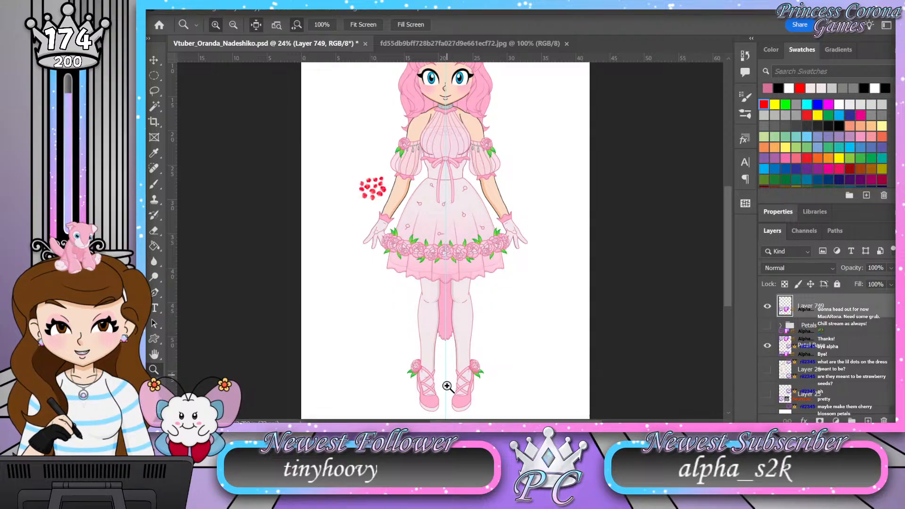
left_click_drag(426, 242, 463, 237)
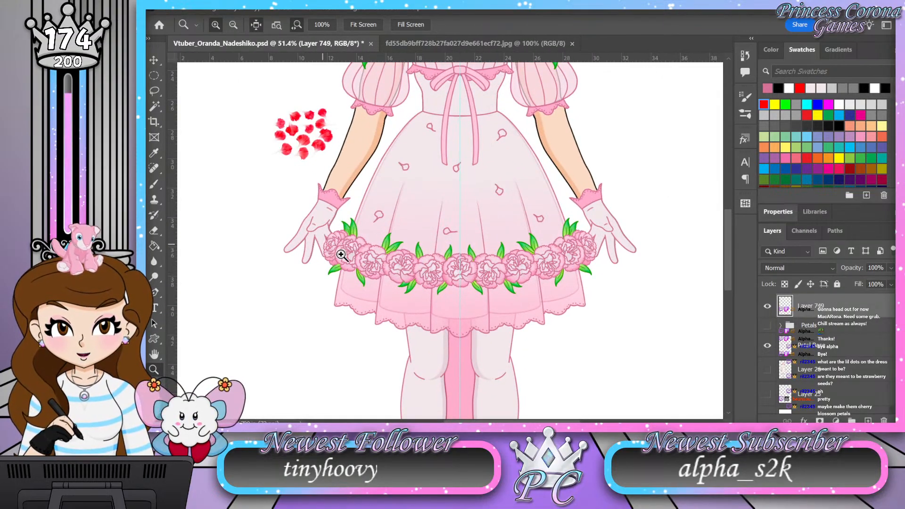
key("ctrl+0")
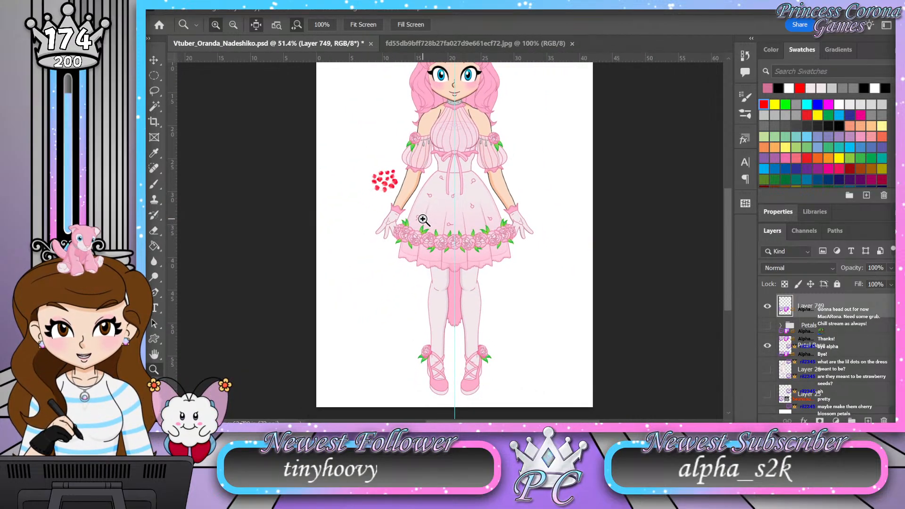
Step: Examine the dress with its petal outlines, followed by the face, hair and cat ears up close
left_click_drag(472, 89, 483, 89)
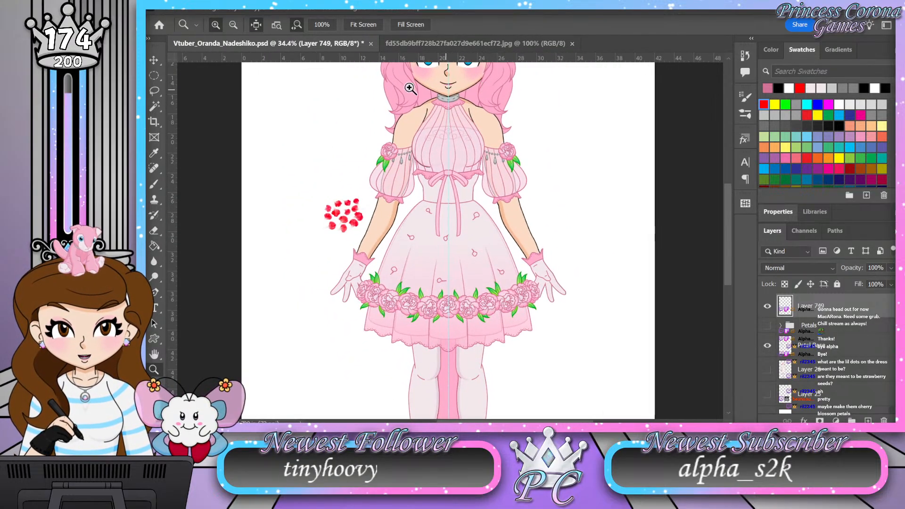
left_click_drag(432, 64, 474, 112)
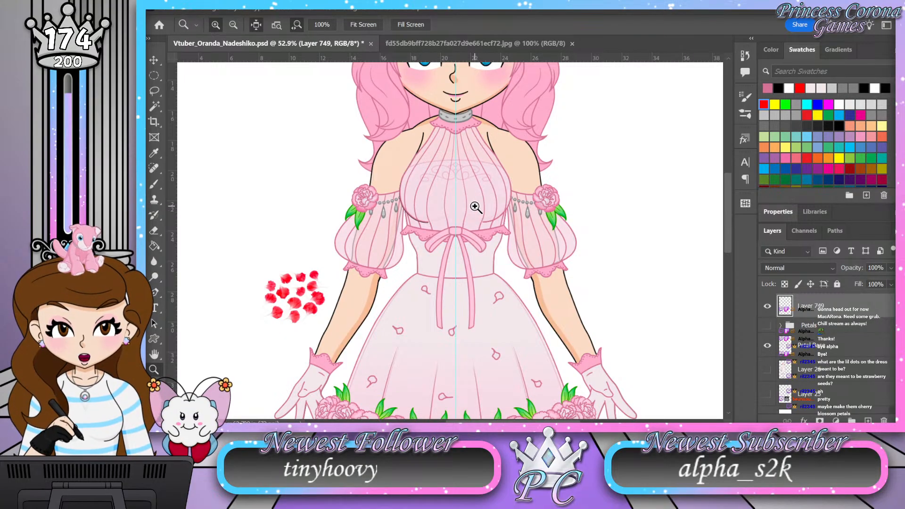
scroll(475, 206, "up", 5)
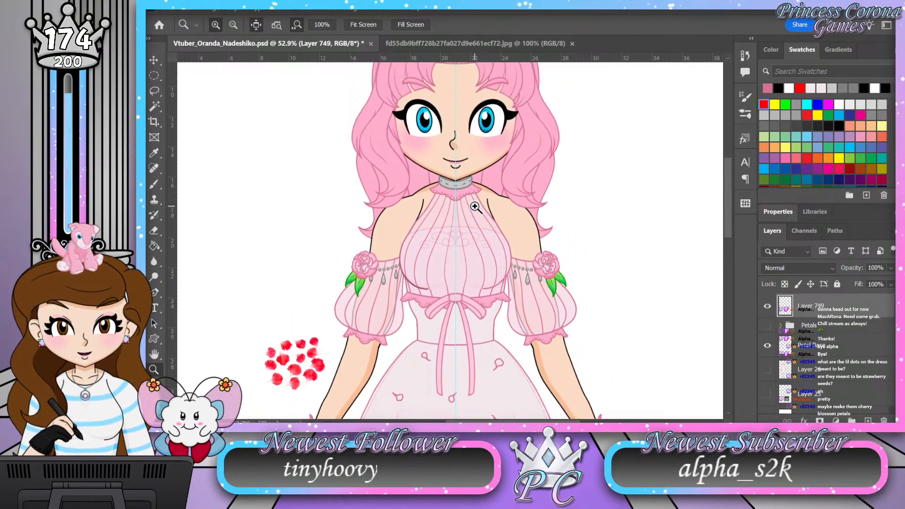
left_click_drag(499, 107, 529, 105)
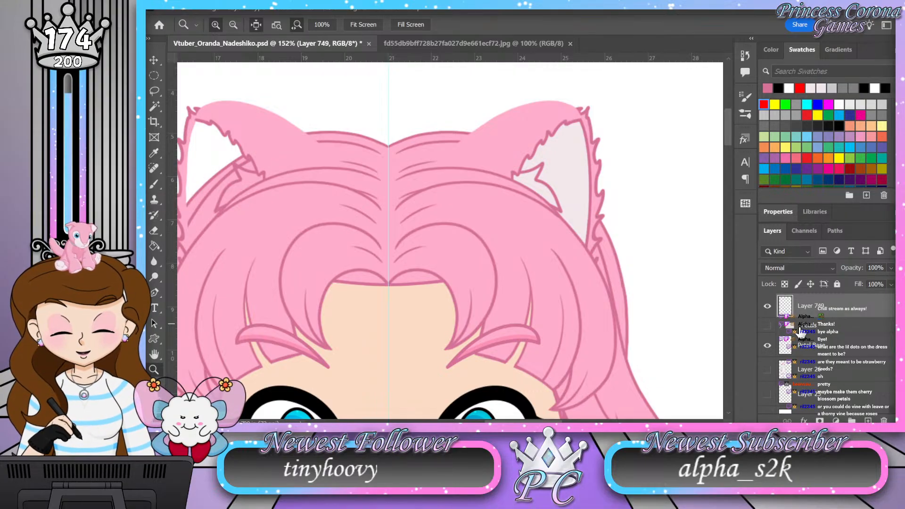
Step: Collapse the Body Split group and expand the Front Head group and its Cat Ears subgroup
scroll(786, 330, "down", 3)
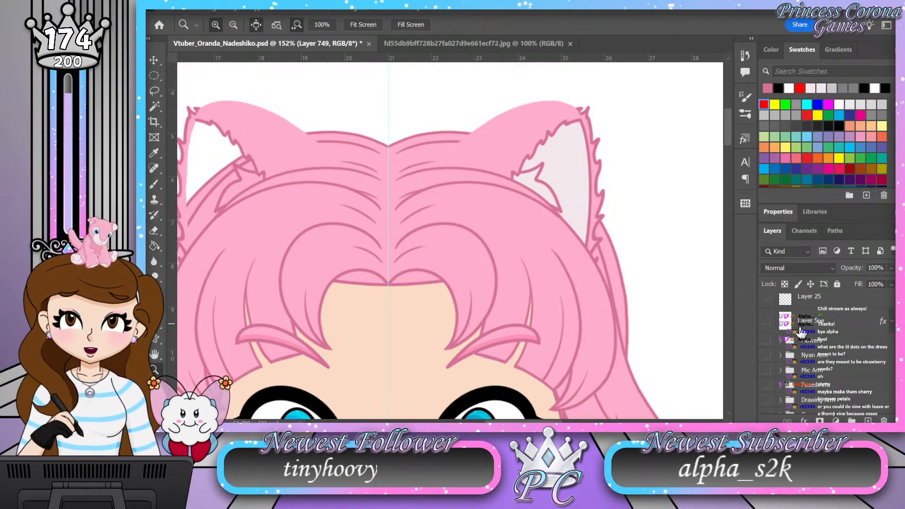
scroll(799, 330, "down", 3)
scroll(792, 344, "down", 1)
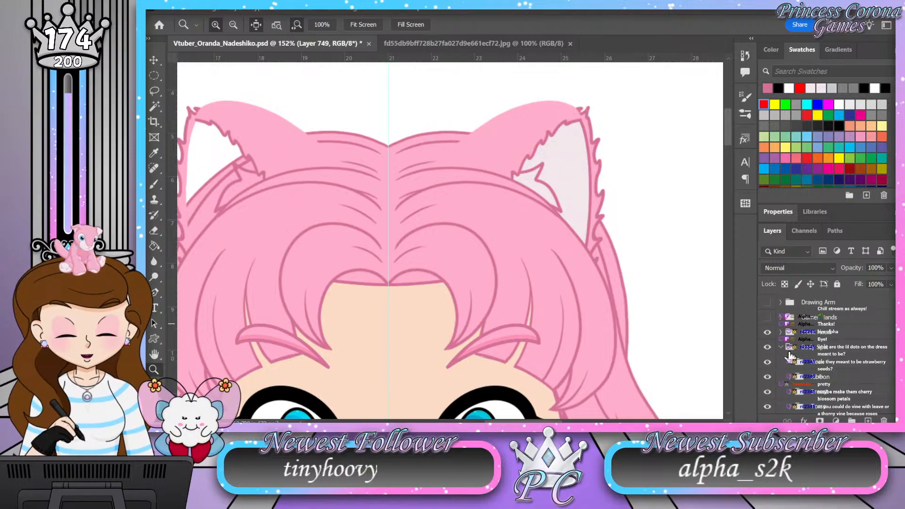
left_click(781, 348)
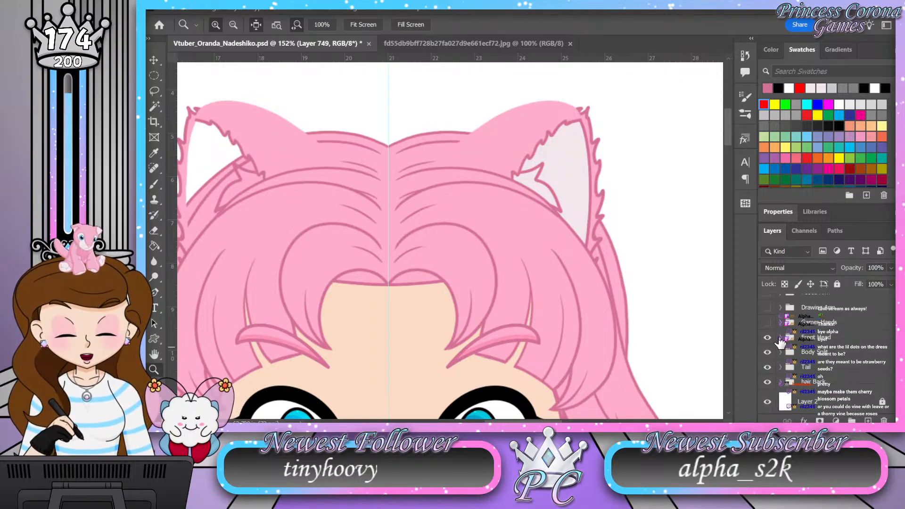
left_click(779, 338)
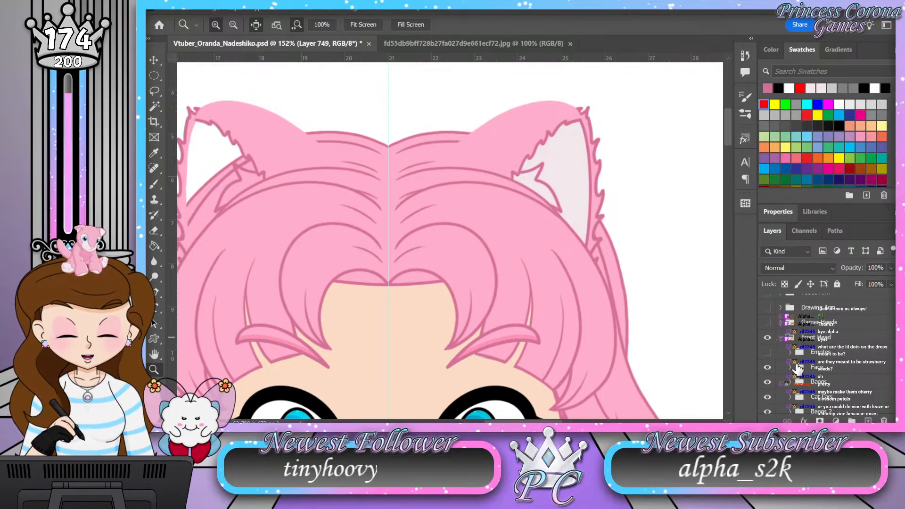
scroll(797, 368, "down", 2)
left_click(790, 353)
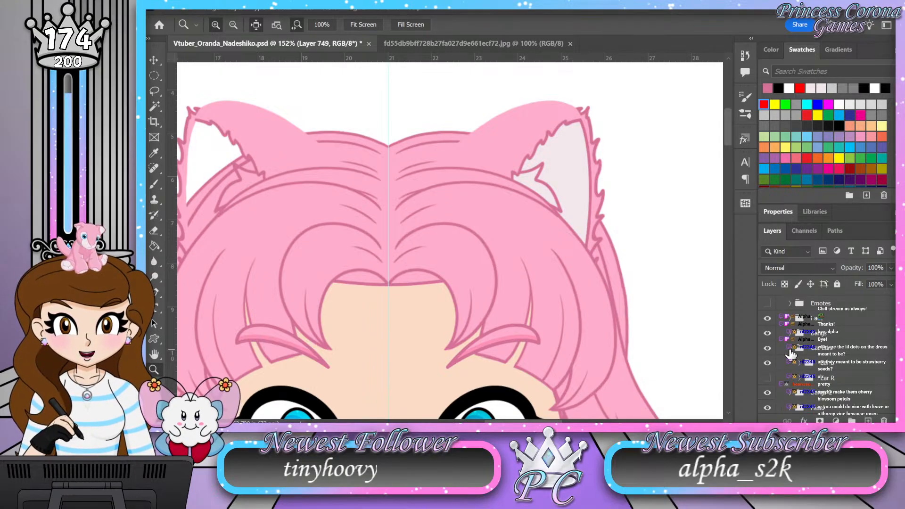
scroll(799, 357, "down", 2)
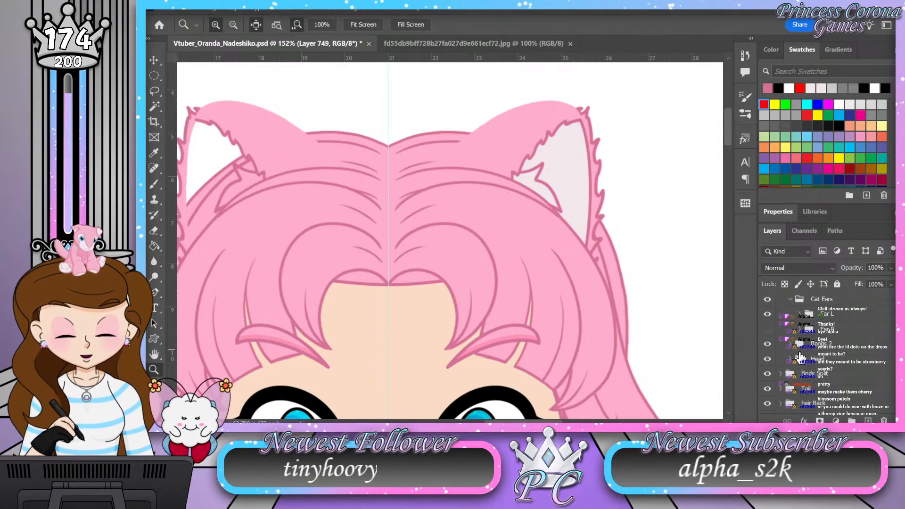
Step: Expand the Ear L group inside Cat Ears to reach the layers of that ear
left_click_drag(609, 210, 592, 202)
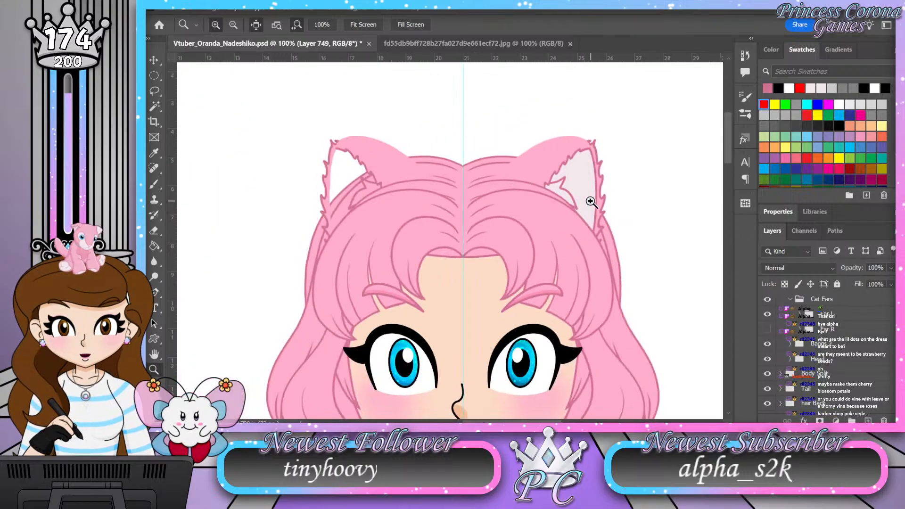
left_click_drag(420, 172, 395, 162)
left_click_drag(558, 172, 564, 172)
scroll(796, 334, "up", 1)
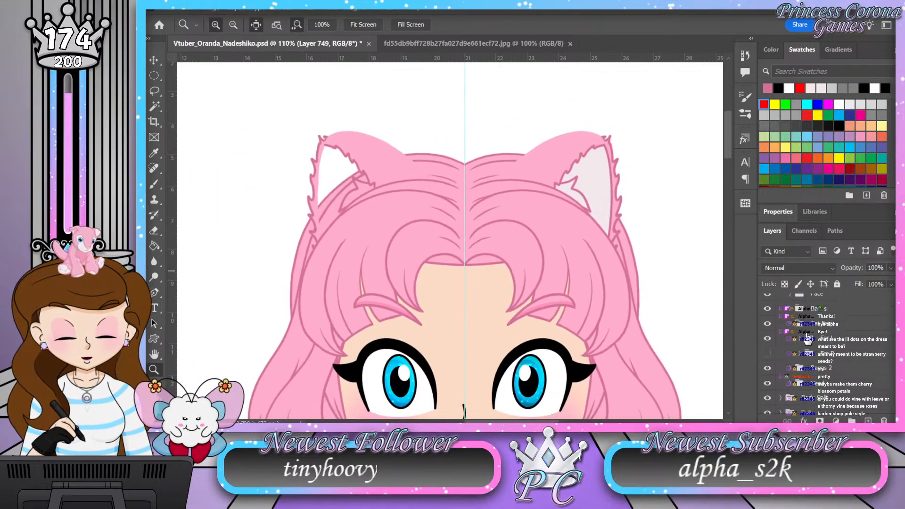
left_click(799, 339)
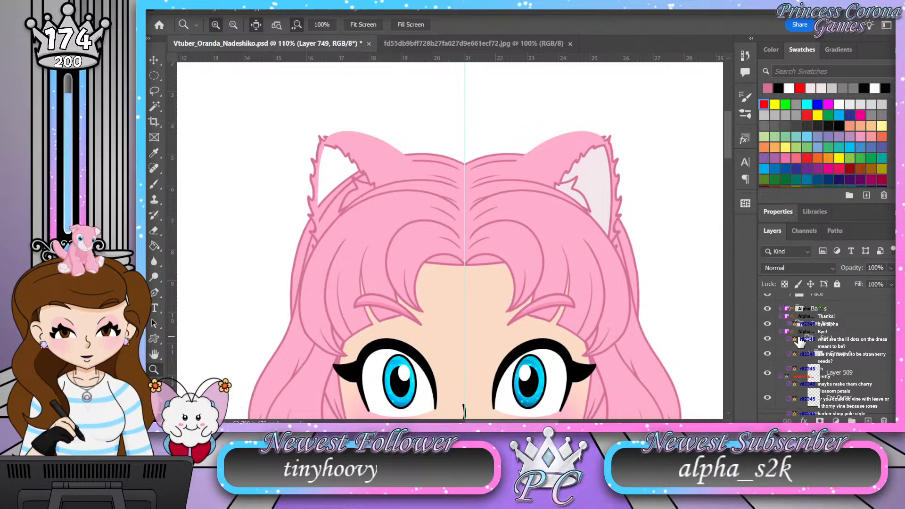
scroll(800, 342, "down", 2)
scroll(800, 342, "up", 2)
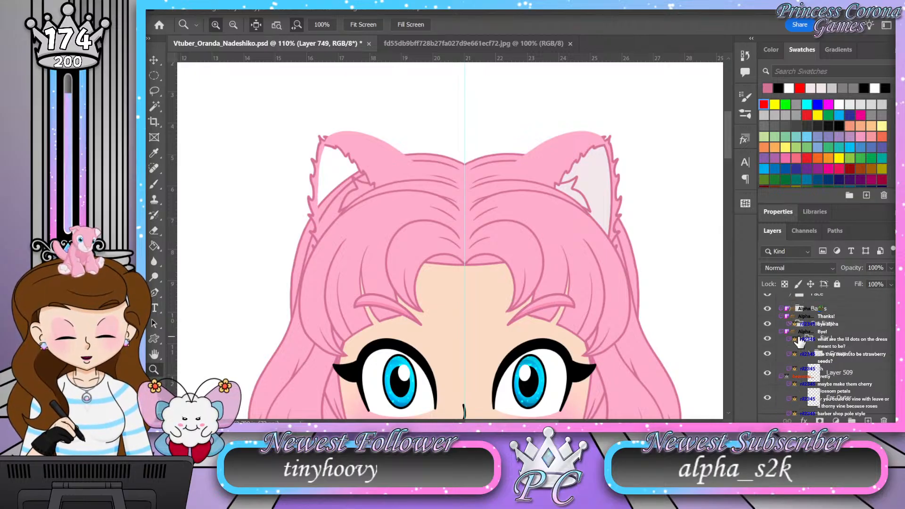
Step: Examine the fur and outline of the cat ears up close and in relation to the face and whole figure
left_click_drag(609, 163, 531, 257)
left_click_drag(491, 176, 553, 186)
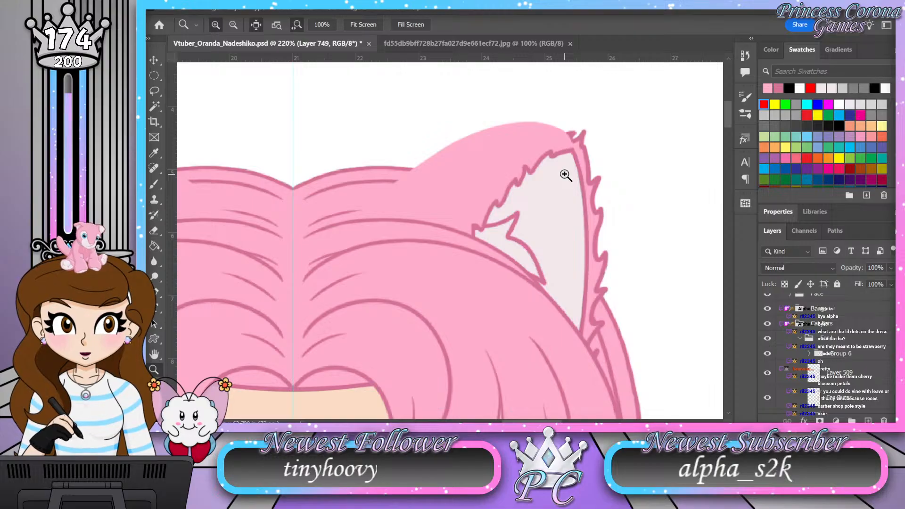
left_click_drag(491, 111, 424, 101)
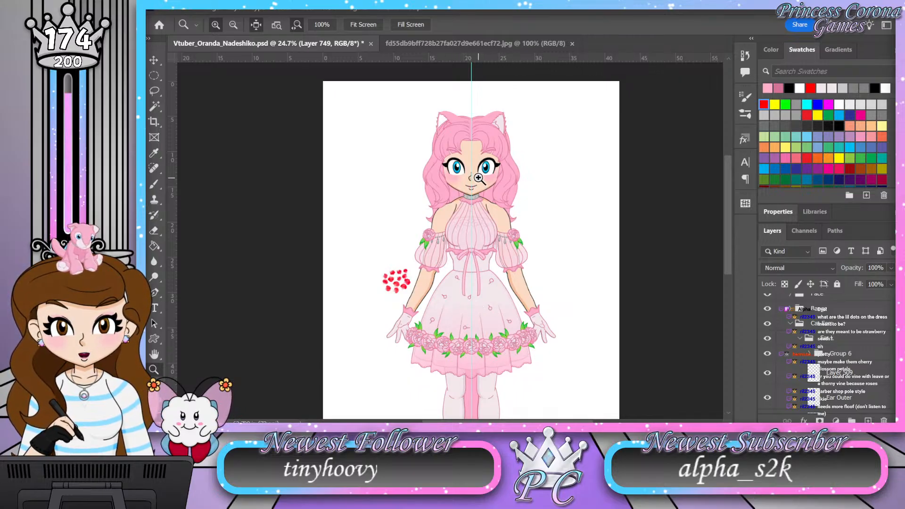
scroll(478, 178, "up", 3)
left_click_drag(480, 178, 498, 171)
left_click_drag(472, 104, 506, 113)
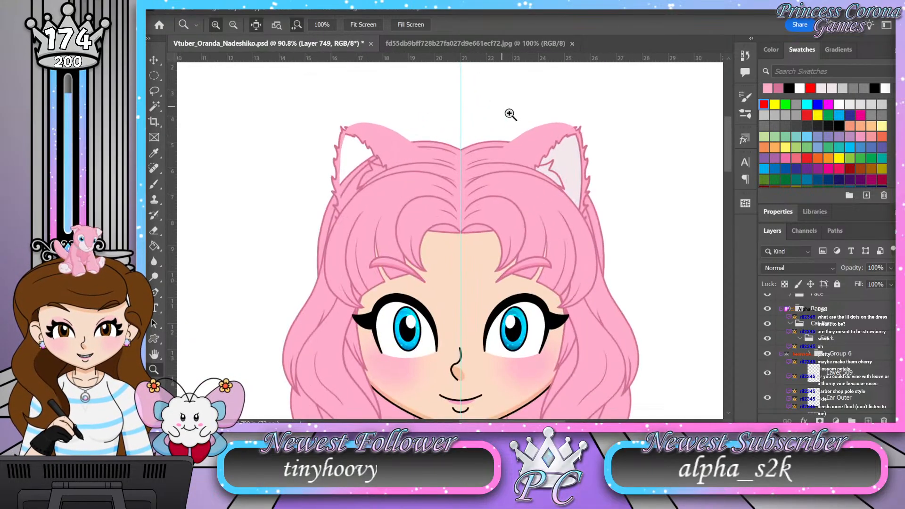
left_click_drag(476, 144, 453, 137)
left_click_drag(468, 214, 490, 197)
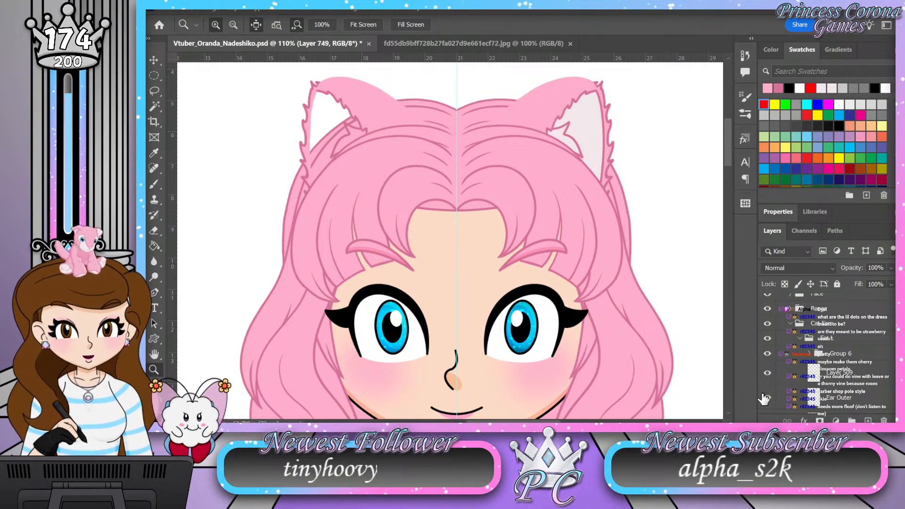
Step: Hide the Bangs group to uncover the ears, and toggle Group 6 off and on to identify its fur
left_click(767, 310)
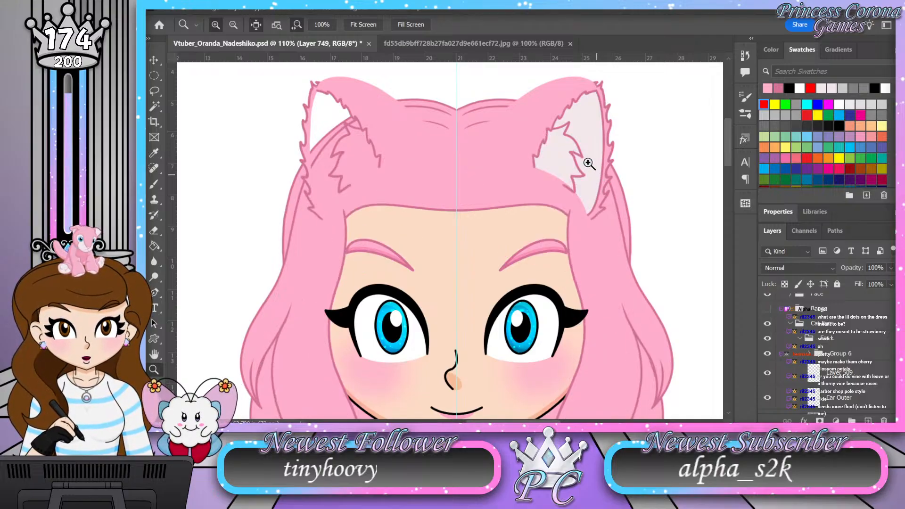
left_click_drag(599, 102, 571, 103)
left_click_drag(631, 103, 678, 103)
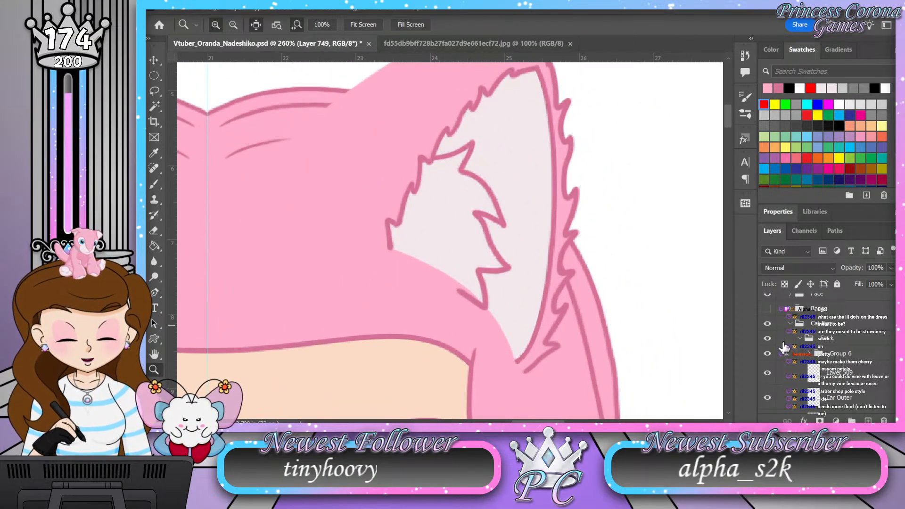
left_click(768, 354)
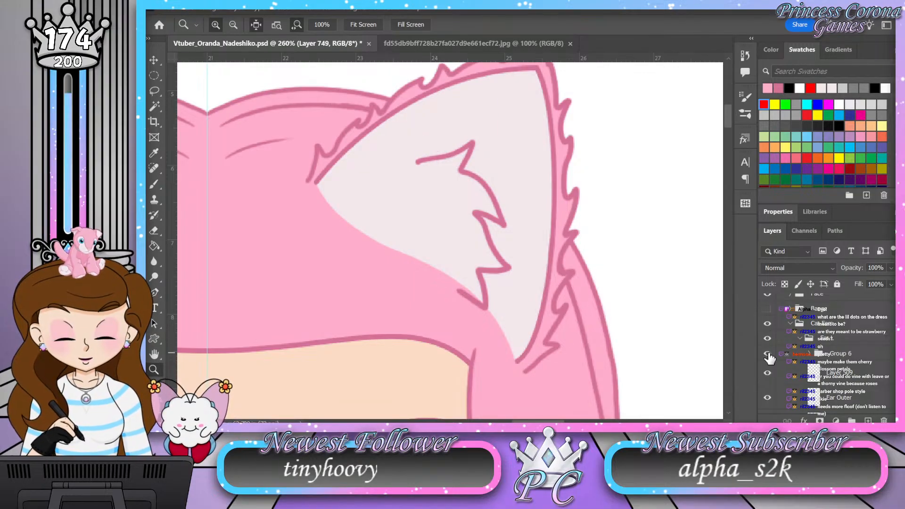
left_click(768, 354)
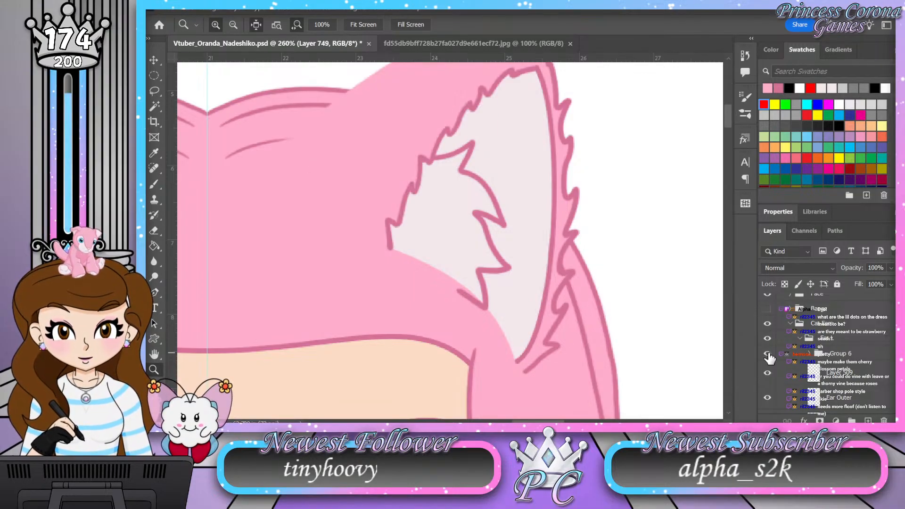
Step: Reduce the opacity of Group 6 in the Ear L group to 30%
left_click(859, 358)
left_click(880, 267)
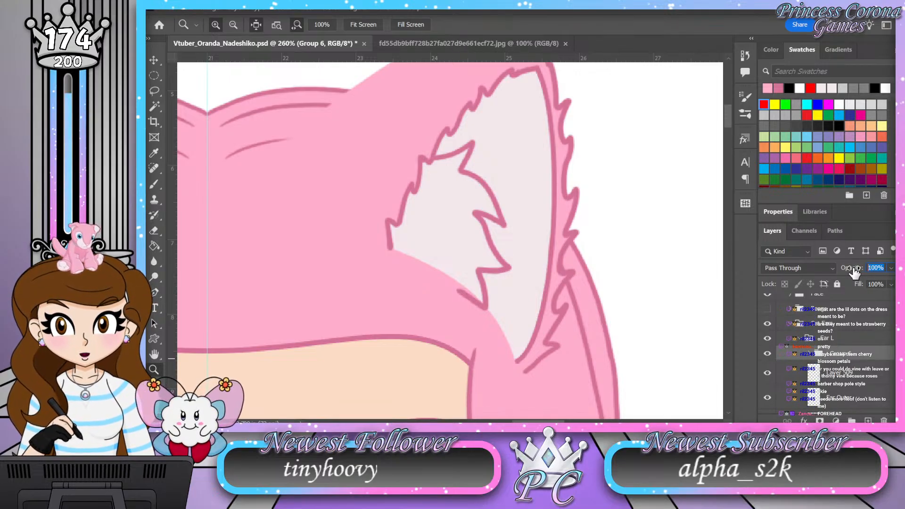
type("30")
scroll(572, 252, "down", 6)
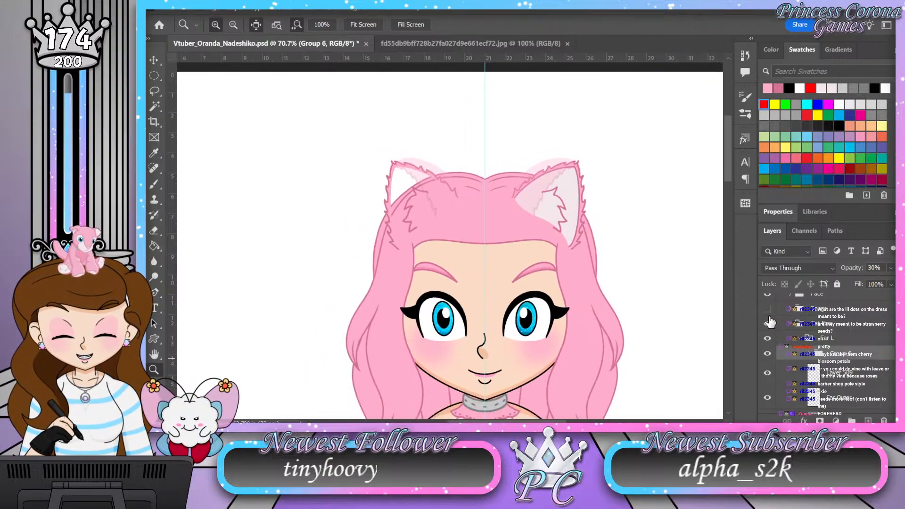
Step: Toggle the Bangs group on and off to compare the faded ear fur with and without the bangs, leaving them hidden
left_click(768, 310)
left_click(768, 310)
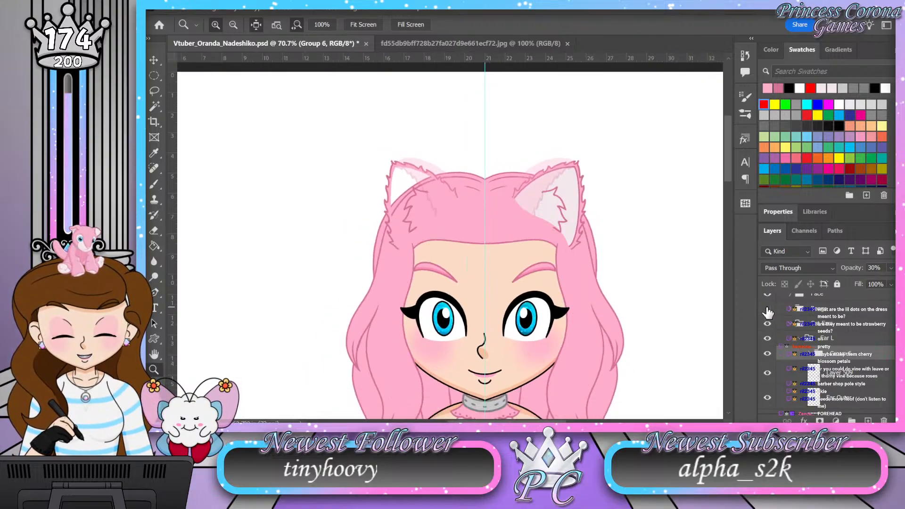
scroll(462, 153, "down", 3)
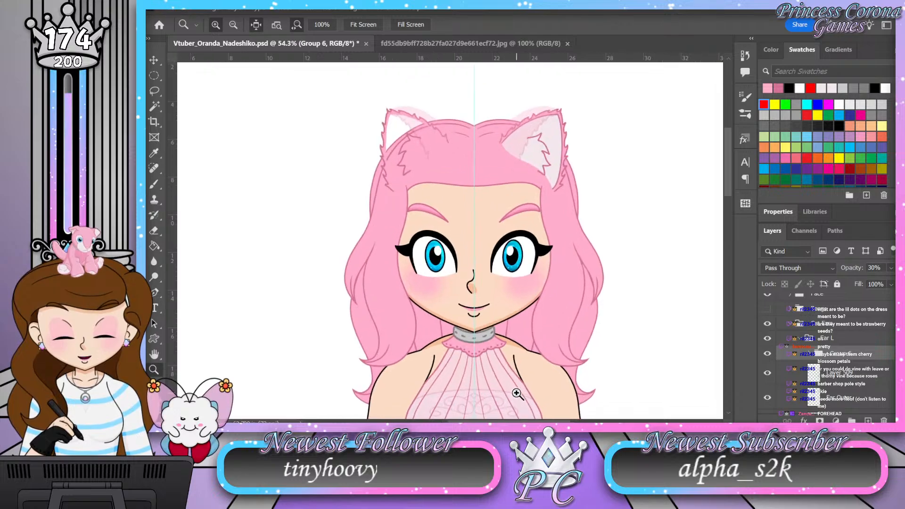
scroll(517, 394, "up", 1)
scroll(490, 308, "down", 1)
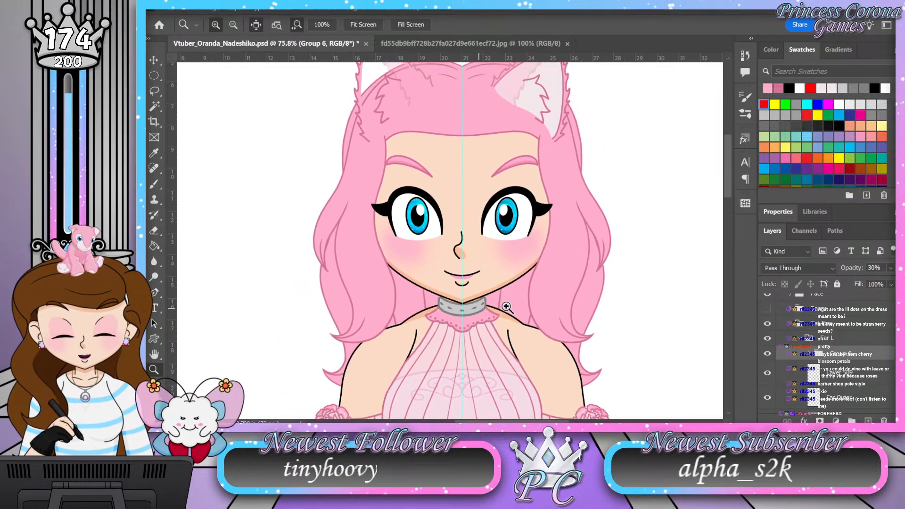
left_click(768, 310)
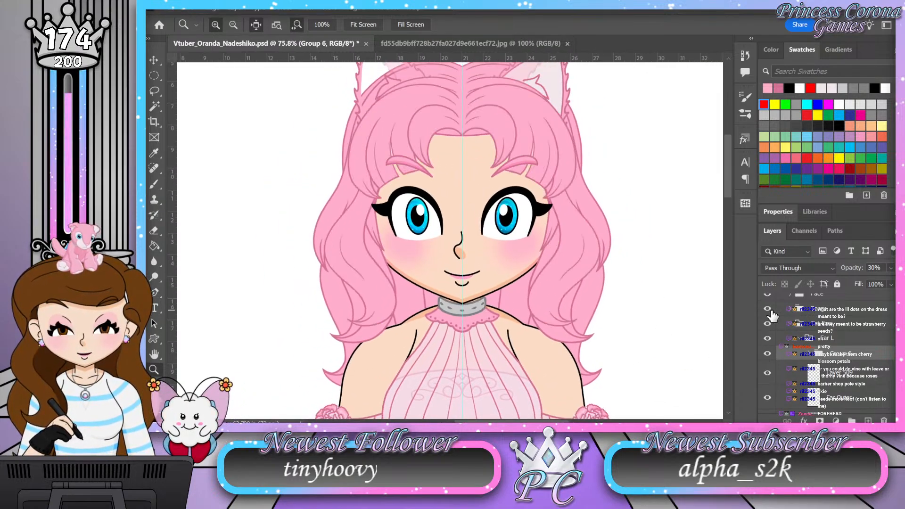
scroll(470, 278, "down", 2)
scroll(456, 271, "up", 1)
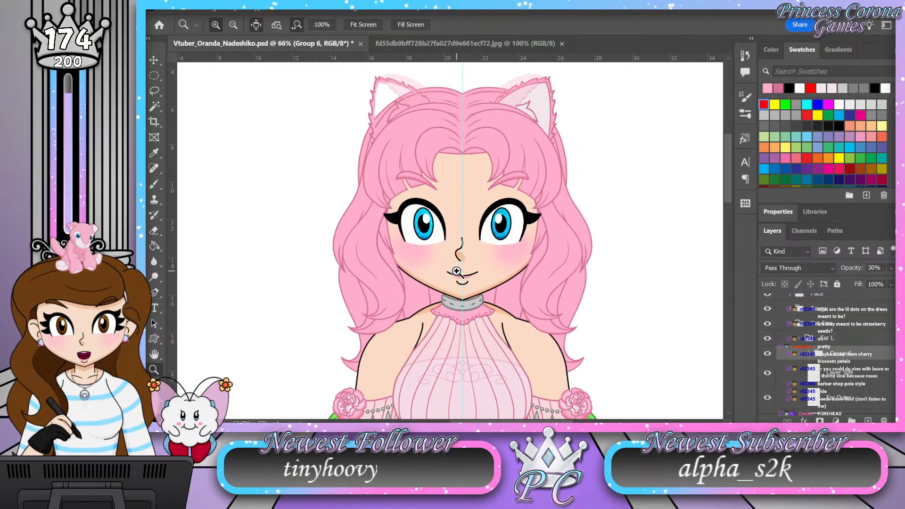
left_click(768, 309)
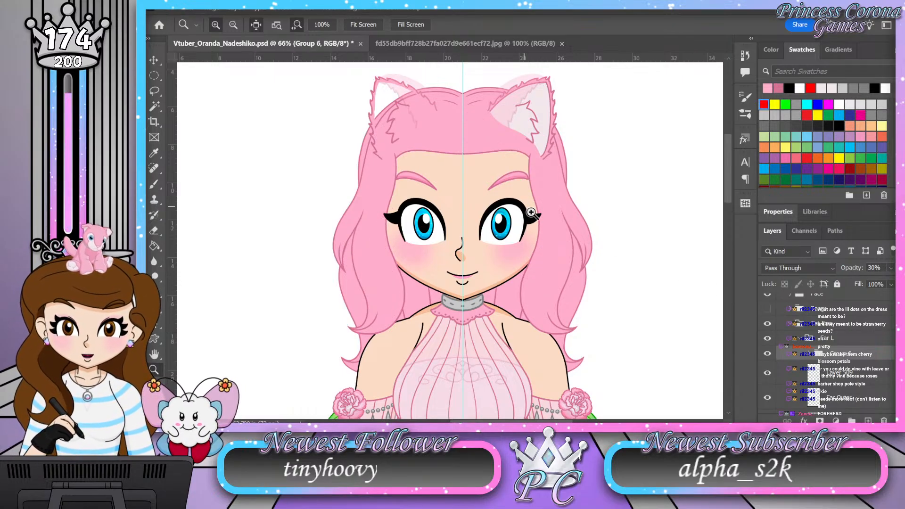
Step: Close the open inner ear tuft outline on Layer 509 with a dark pink brush line ending in a small fur point
scroll(556, 76, "up", 2)
scroll(527, 148, "up", 5)
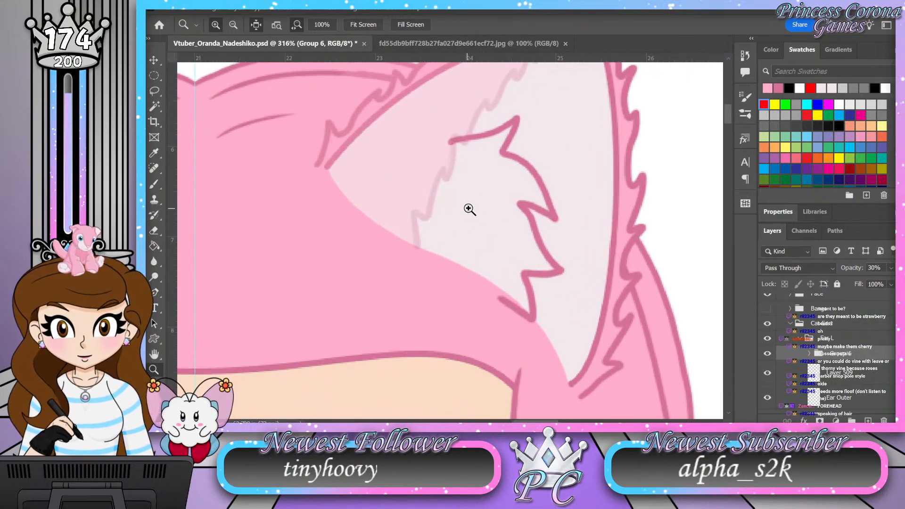
scroll(468, 210, "up", 1)
left_click(844, 365)
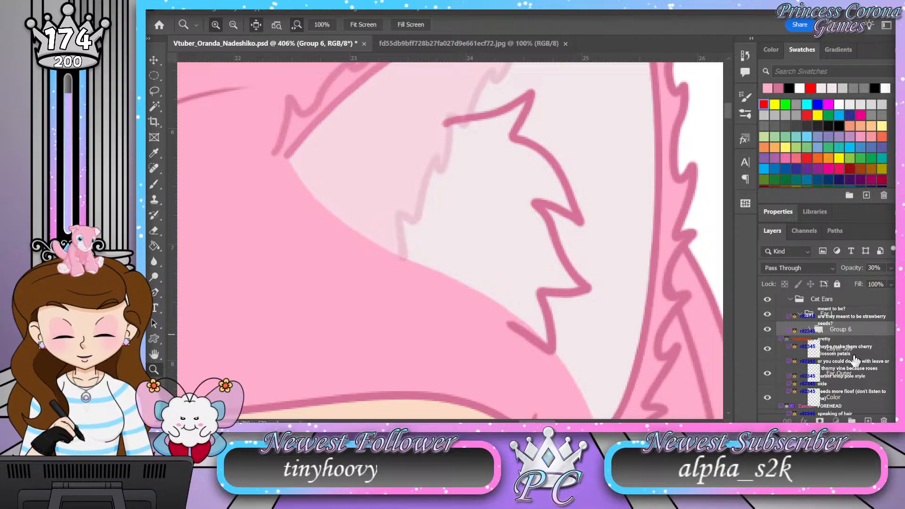
left_click_drag(460, 127, 470, 124)
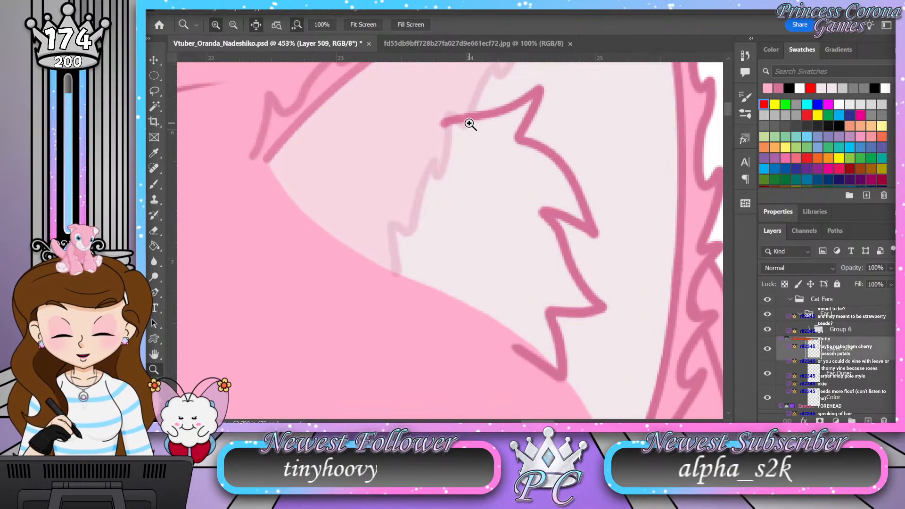
key("b")
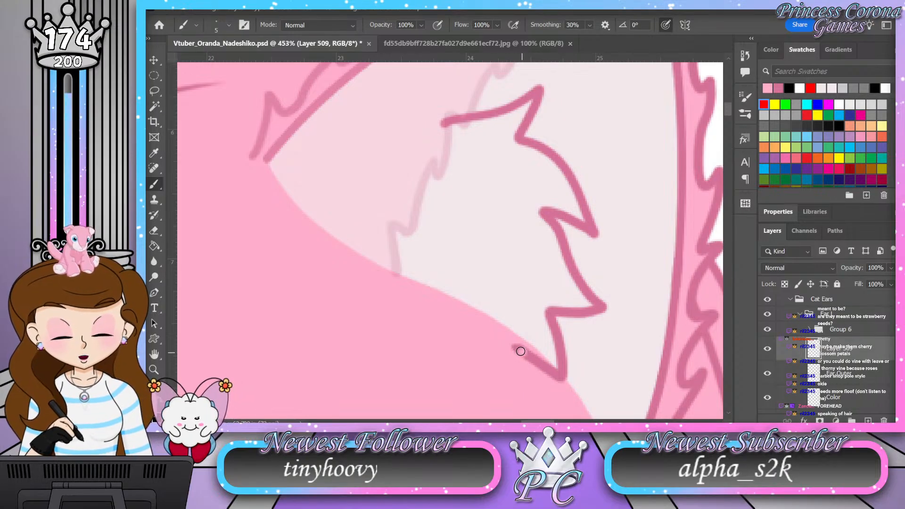
left_click_drag(547, 366, 513, 347)
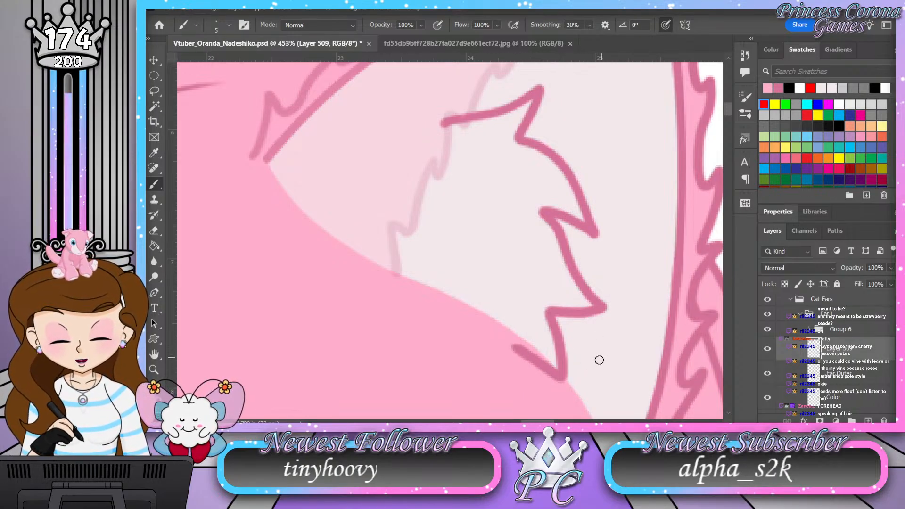
left_click(789, 88)
left_click(789, 88)
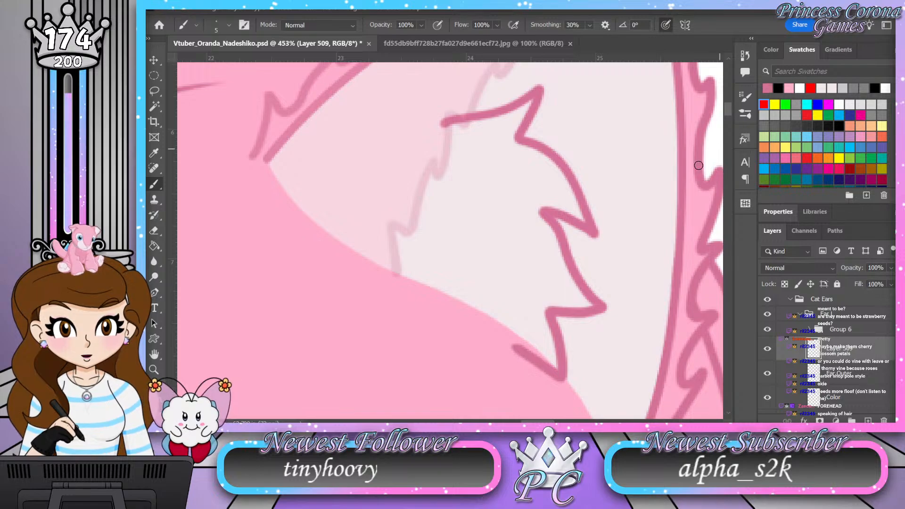
mouse_move(508, 346)
left_mouse_down()
mouse_move(449, 327)
mouse_move(463, 362)
mouse_move(419, 307)
mouse_move(396, 238)
mouse_move(398, 173)
mouse_move(419, 137)
mouse_move(457, 116)
left_mouse_up()
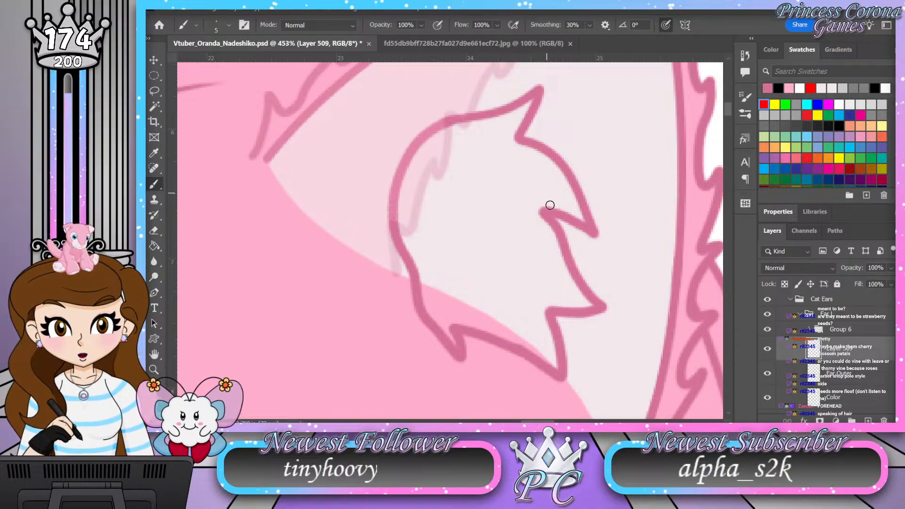
Step: Nudge the completed tuft outline slightly towards the ear's outer edge
key("z")
mouse_move(513, 244)
left_mouse_down()
mouse_move(470, 258)
mouse_move(541, 253)
mouse_move(563, 243)
mouse_move(561, 233)
left_mouse_up()
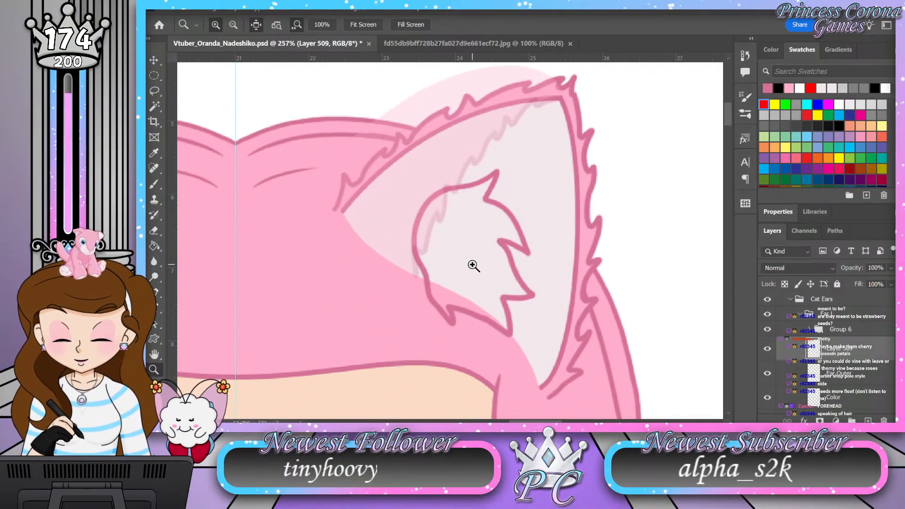
left_click_drag(511, 244, 539, 254)
key("v")
left_click_drag(469, 243, 474, 242)
Step: Lasso the mirrored ear on the other side of the head and delete it from the Layer 509, Ear Outer and Color layers
key("z")
mouse_move(549, 230)
left_mouse_down()
mouse_move(491, 226)
mouse_move(501, 228)
mouse_move(490, 238)
left_mouse_up()
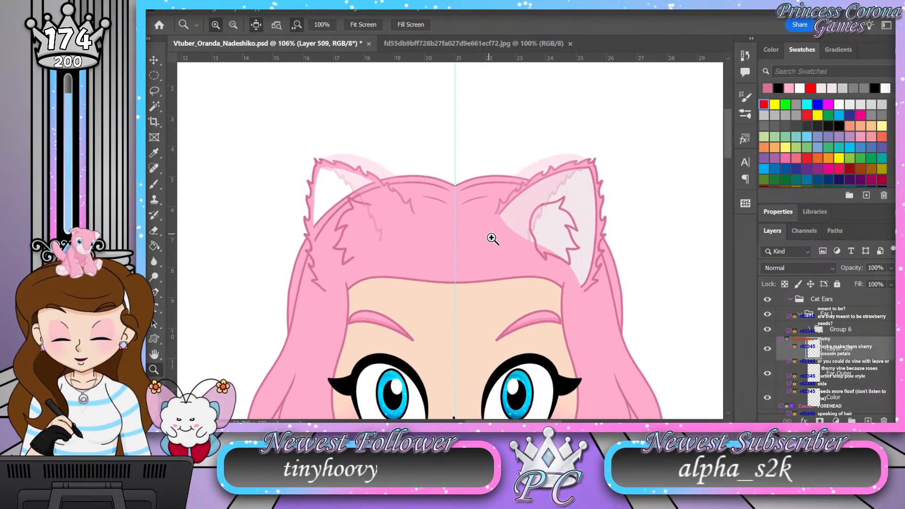
key("l")
mouse_move(326, 121)
left_mouse_down()
mouse_move(273, 244)
mouse_move(388, 313)
mouse_move(417, 144)
mouse_move(438, 165)
left_mouse_up()
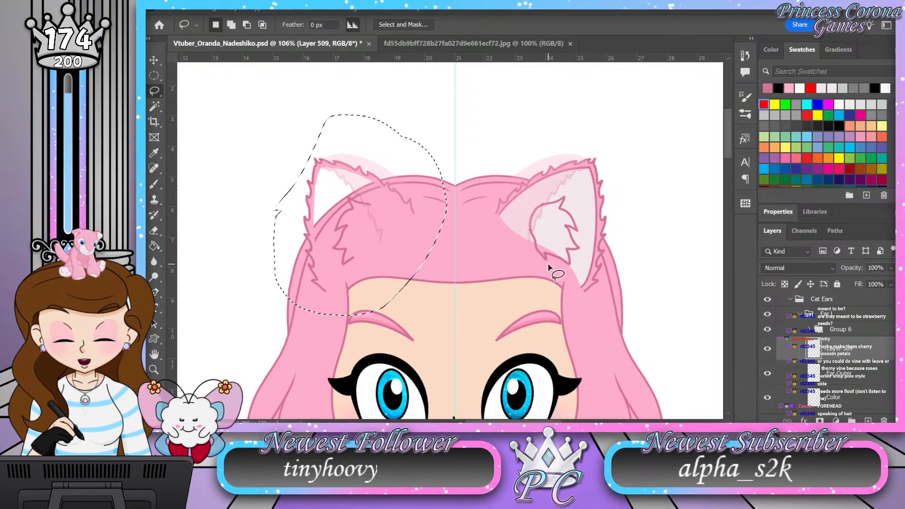
left_click(856, 377)
left_click(855, 400)
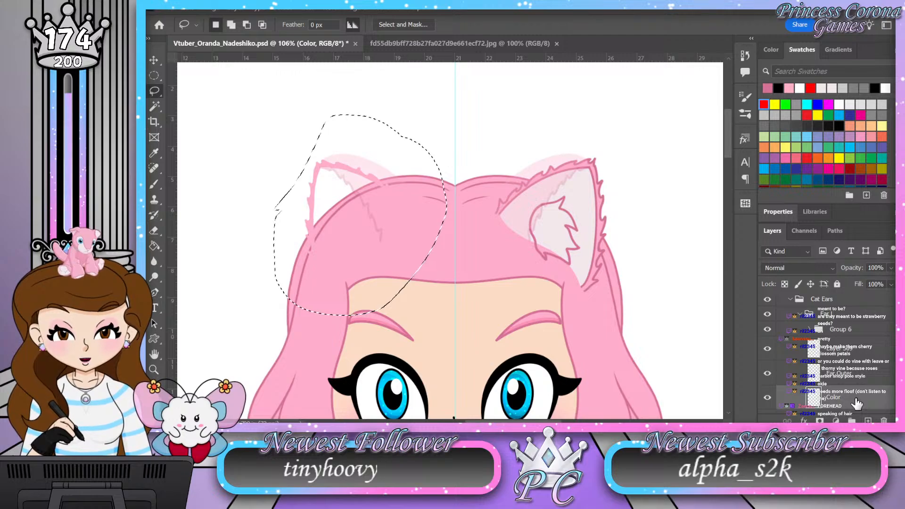
key("Delete")
Step: Delete the same lassoed ear from the Ear Angle and Color Angle layers in Group 6, and clear the selection
left_click(809, 330)
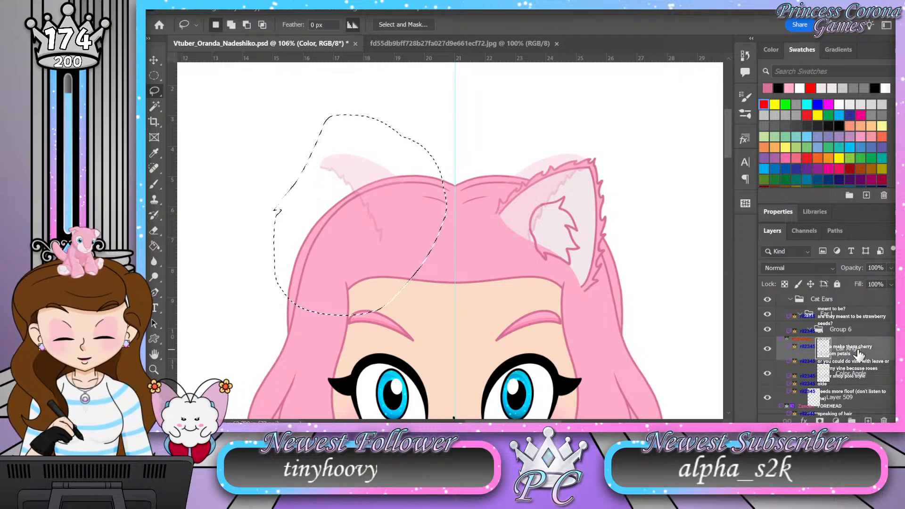
left_click(867, 373)
key("Delete")
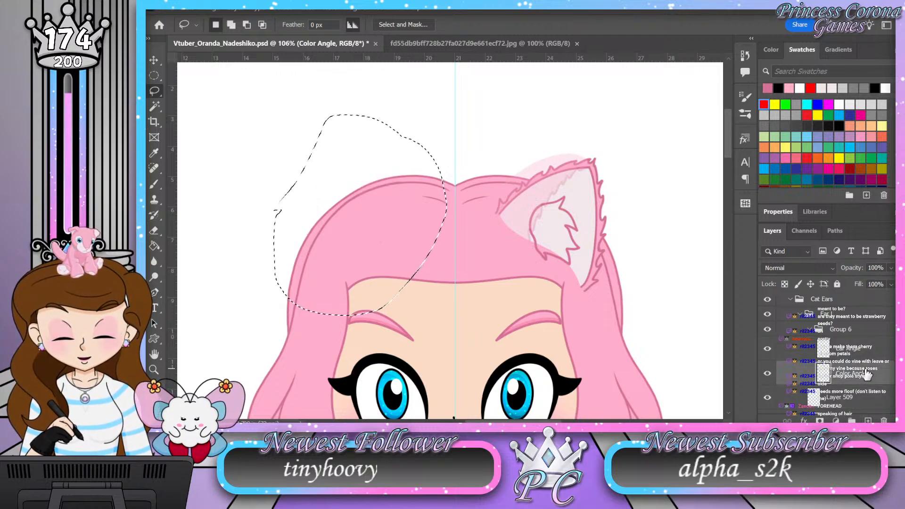
left_click(800, 315)
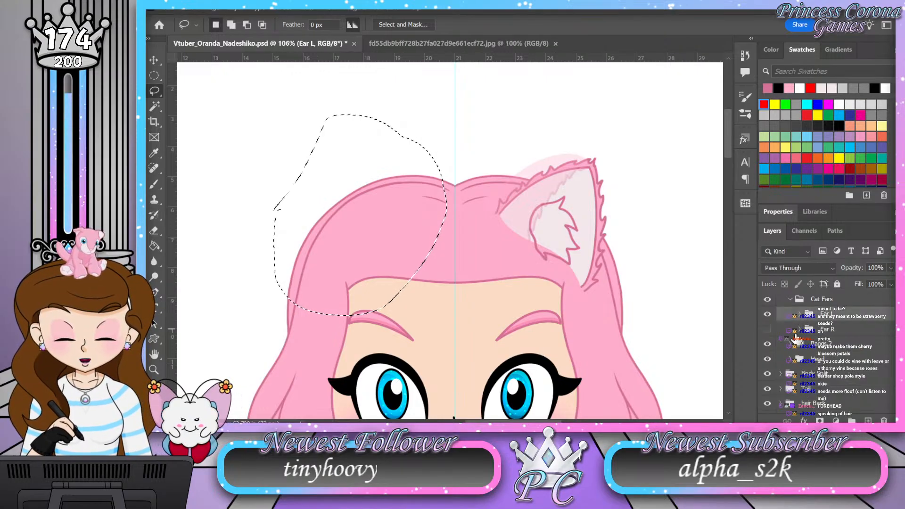
left_click(768, 329)
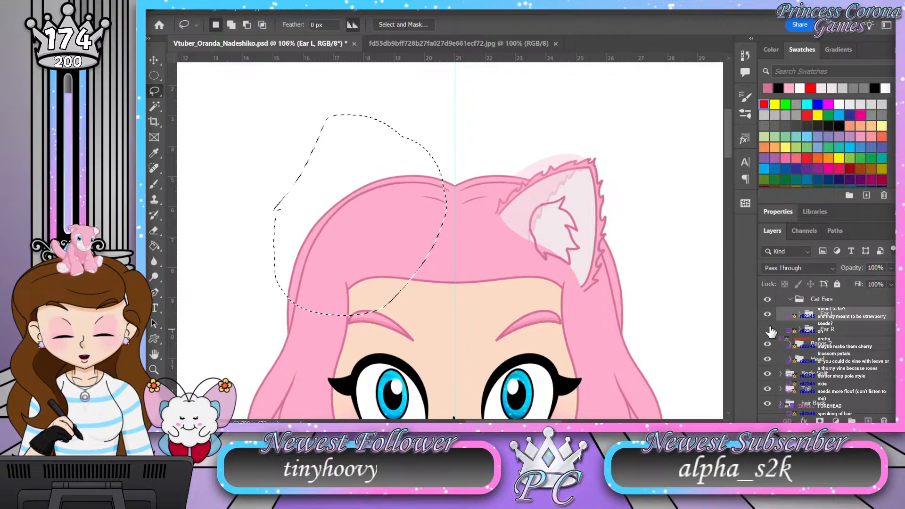
key("ctrl+d")
Step: Rename Layer 509 in the Ear L group as Inner Tuft
left_click(800, 314)
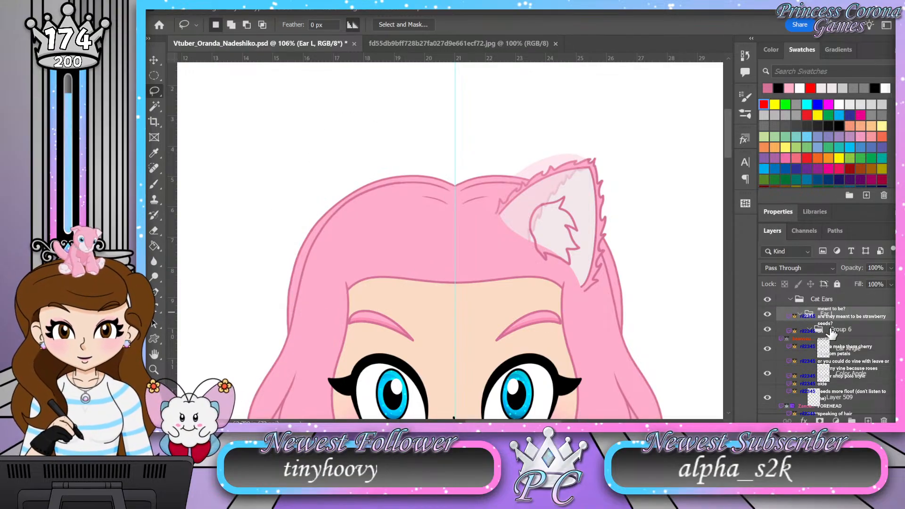
scroll(863, 348, "down", 1)
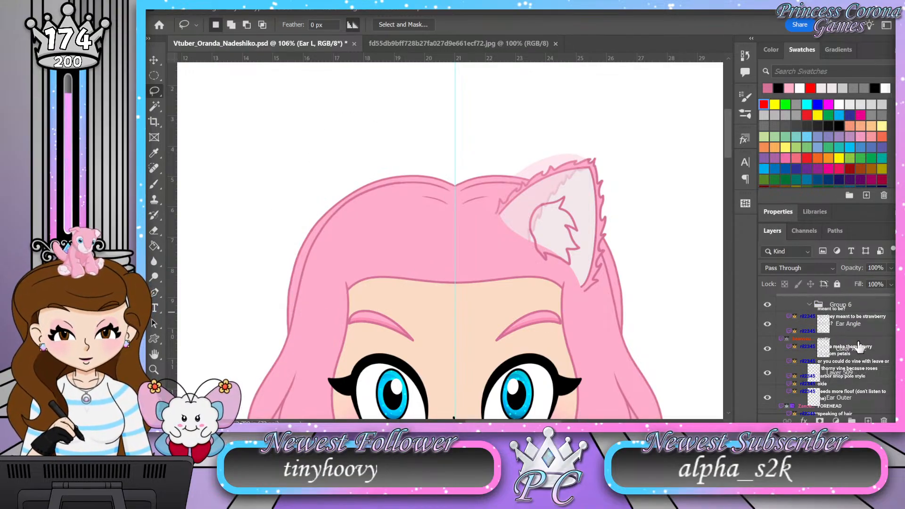
left_click(811, 305)
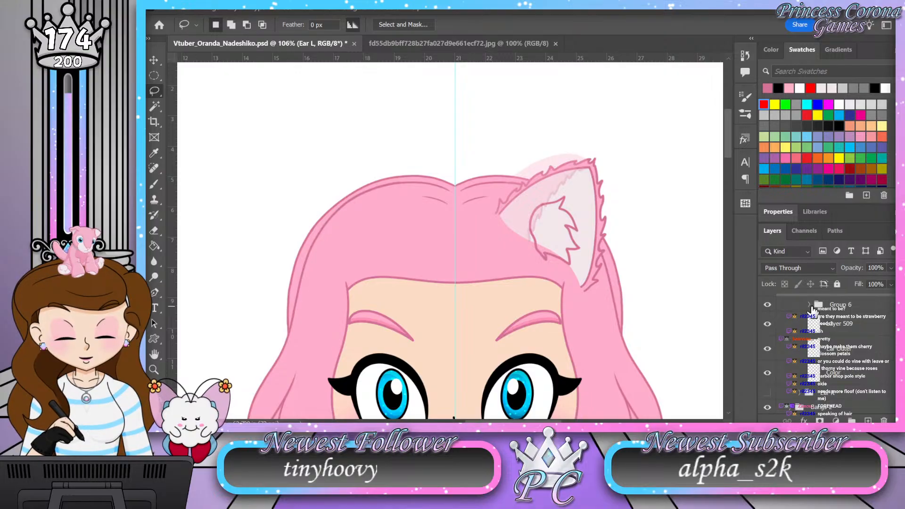
double_click(851, 324)
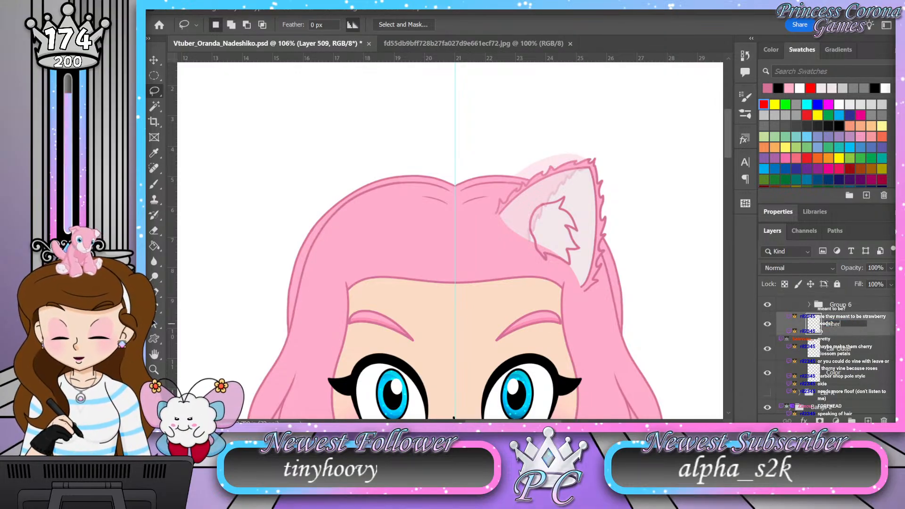
type("Inner Tuft")
key("Return")
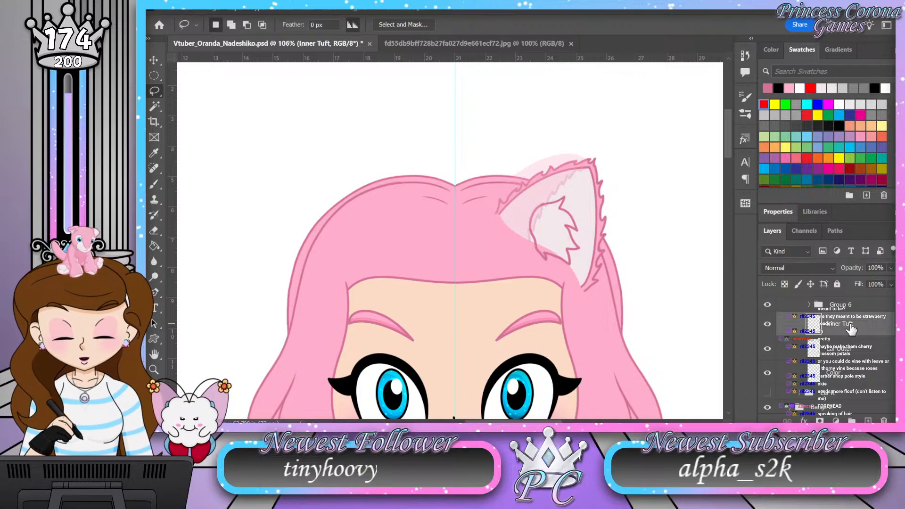
Step: Create a new layer named Color directly beneath the Inner Tuft layer
left_click(860, 354)
left_click(868, 420)
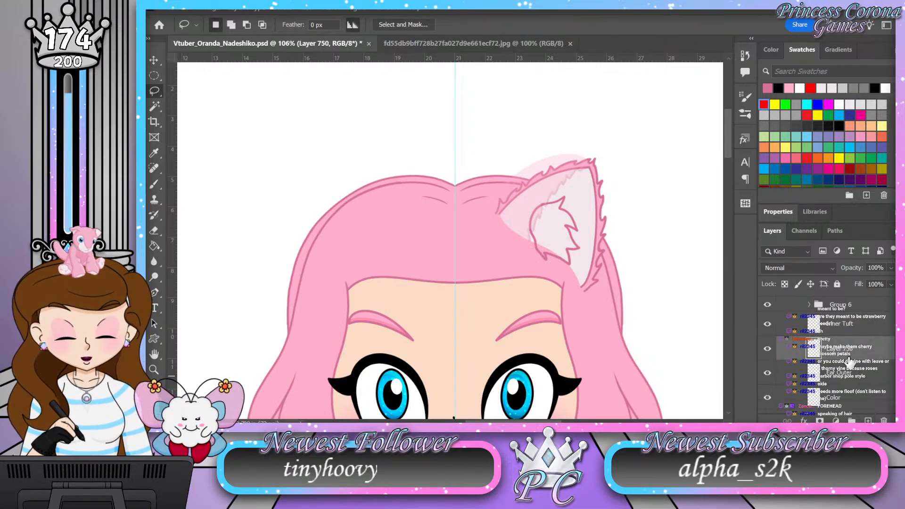
key("Return")
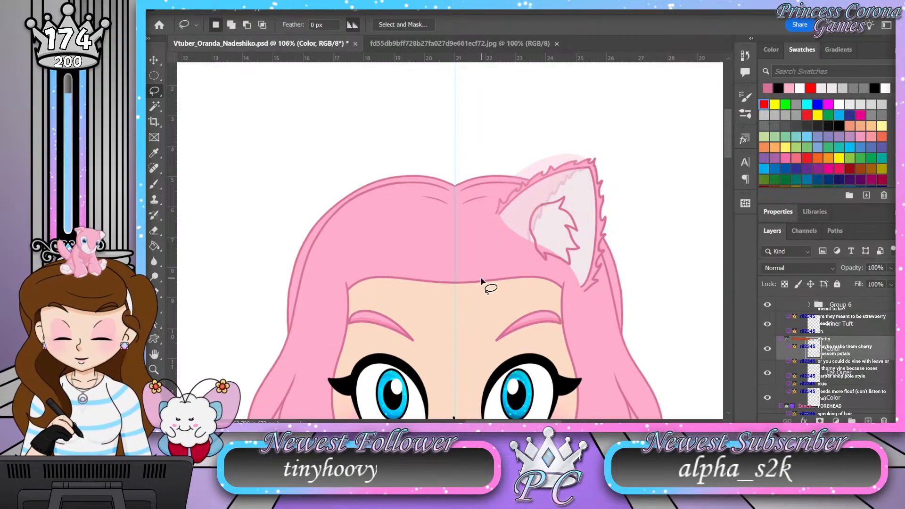
Step: Select the Inner Tuft shape with the Magic Wand, fill it with light pink on the Color layer beneath, and deselect
key("i")
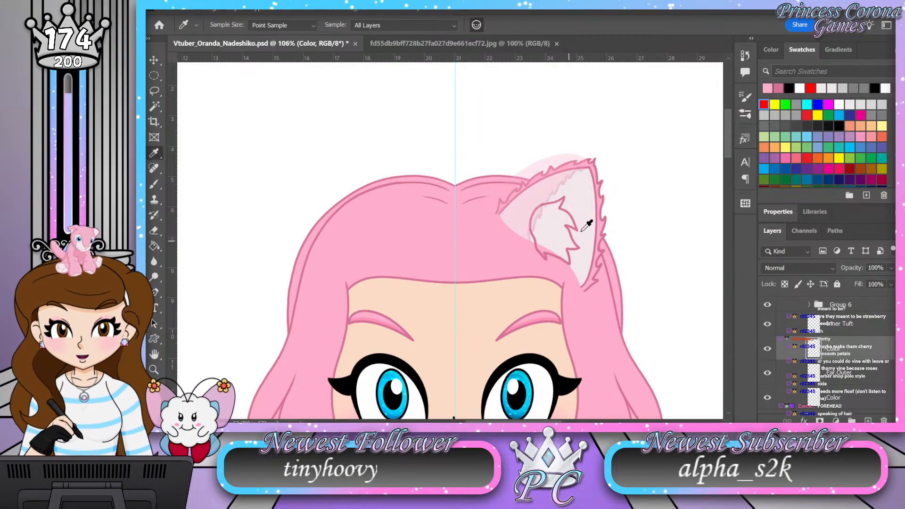
key("z")
left_click_drag(596, 221, 635, 227)
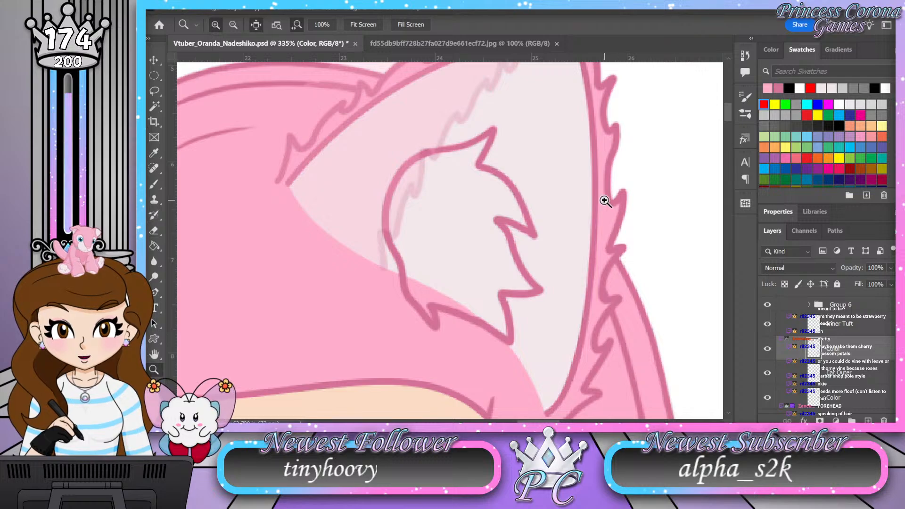
key("w")
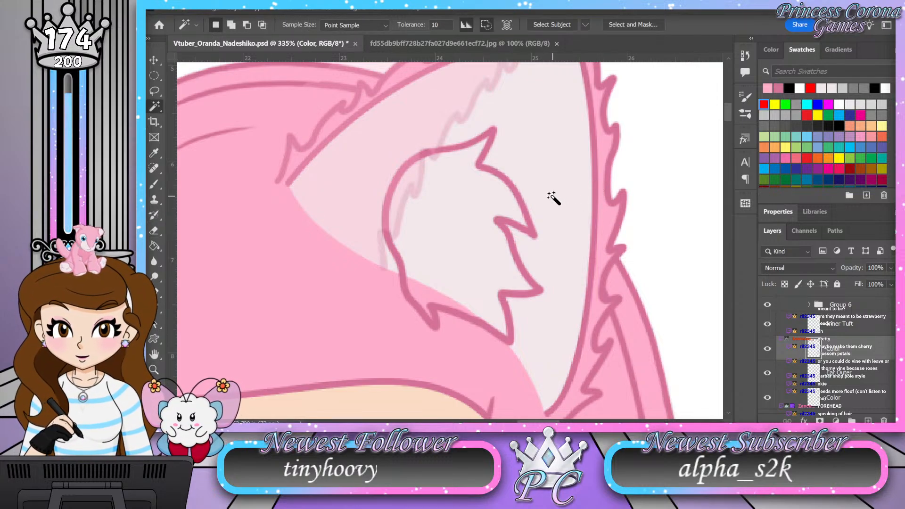
left_click(847, 326)
left_click(513, 177)
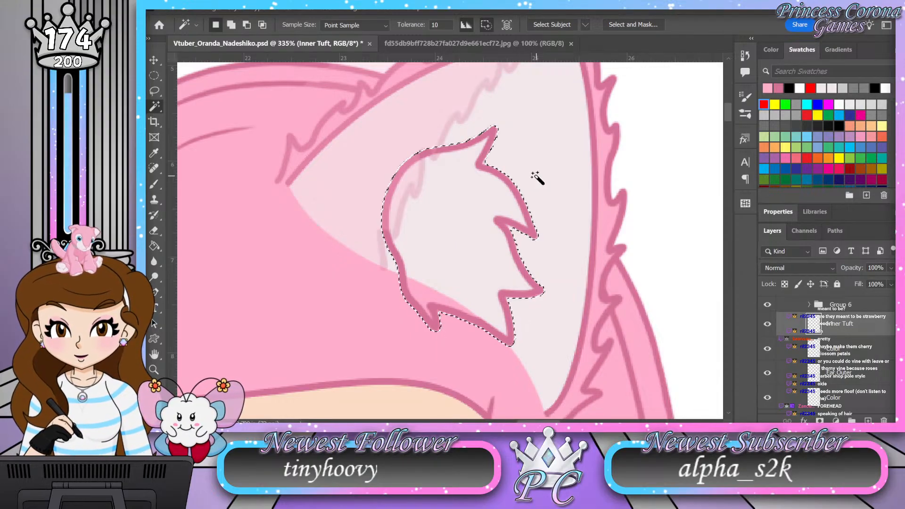
left_click(857, 352)
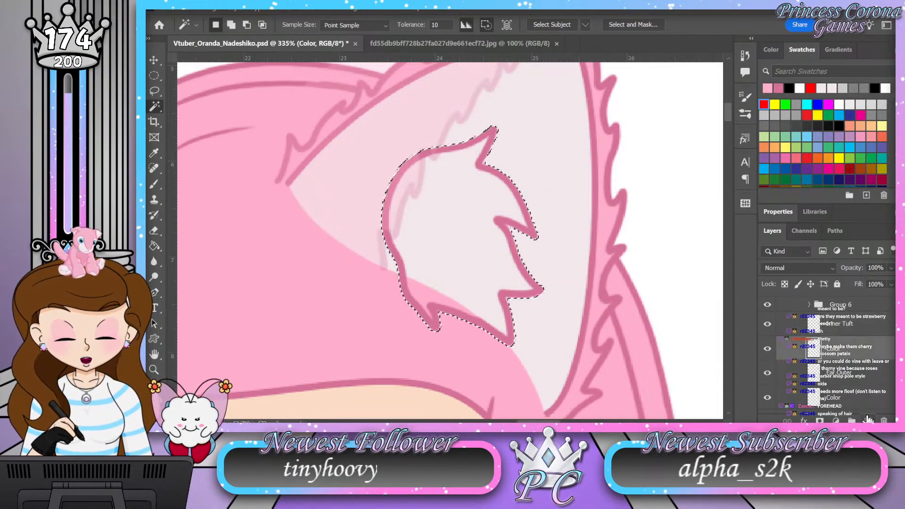
key("g")
left_click(464, 247)
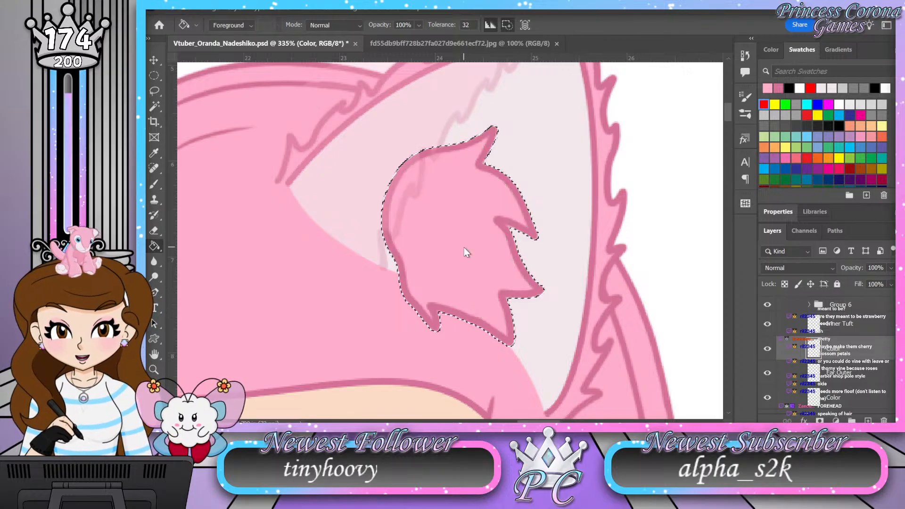
key("ctrl+d")
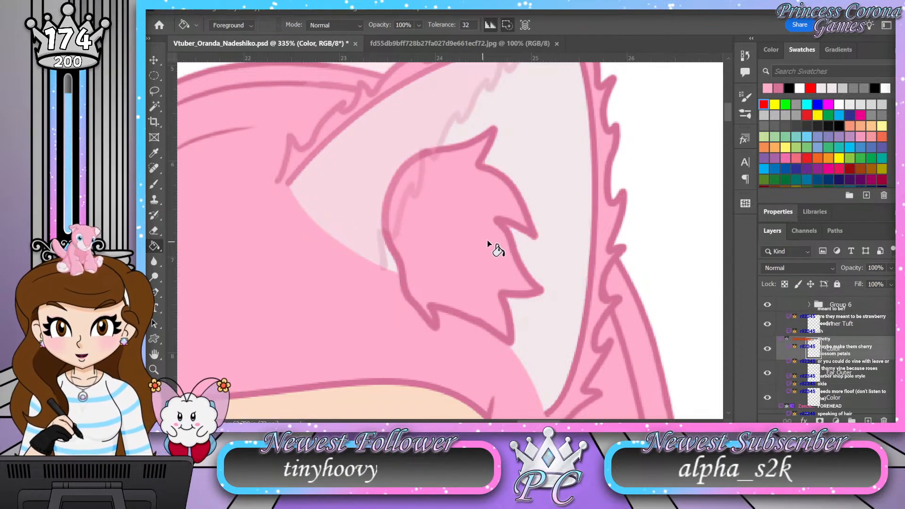
Step: Try adding a layer mask to the tuft's Color layer from a selection of the area around the fill
key("w")
left_click(555, 243)
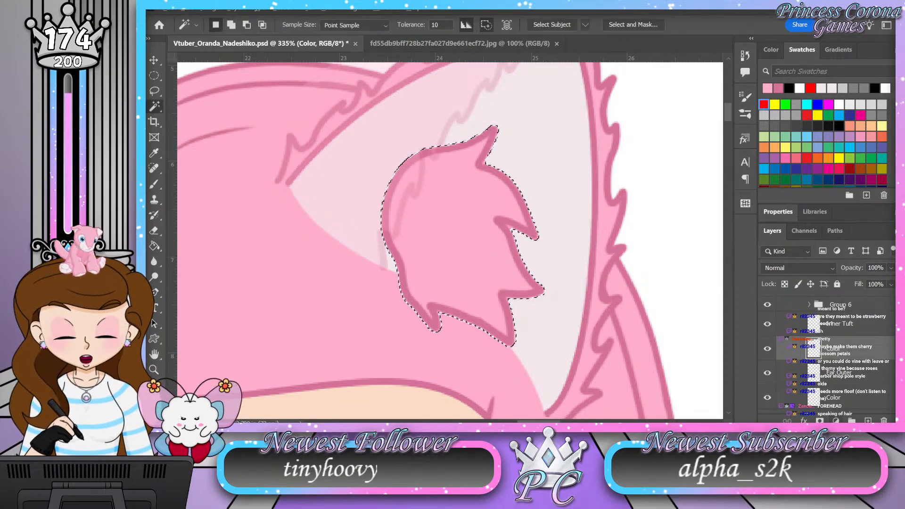
left_click(819, 420)
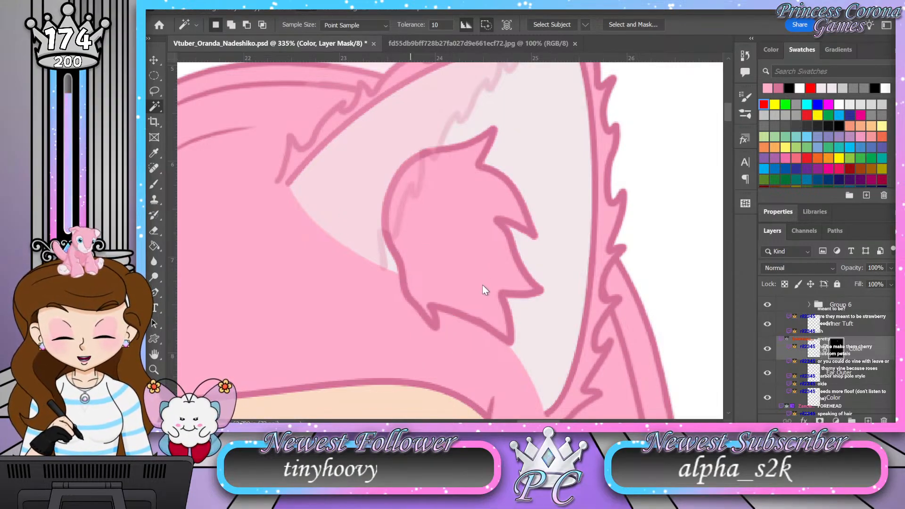
key("space")
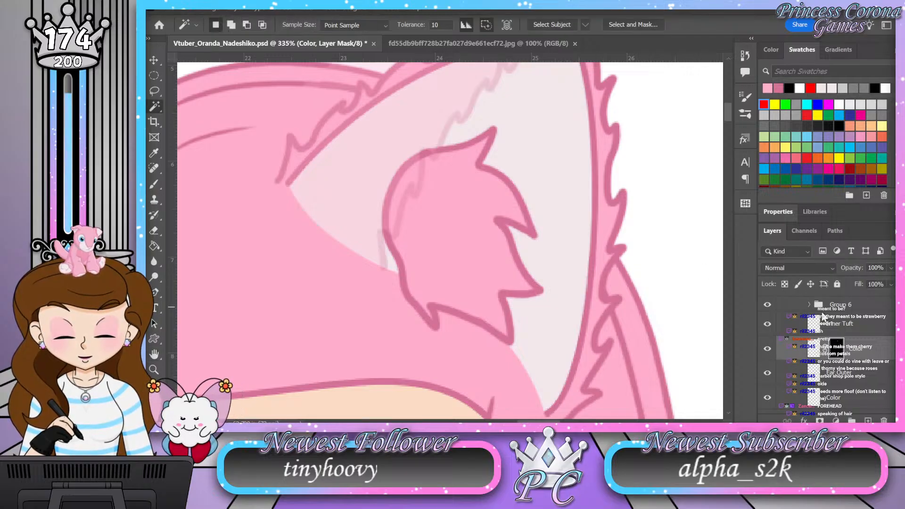
left_click(814, 349)
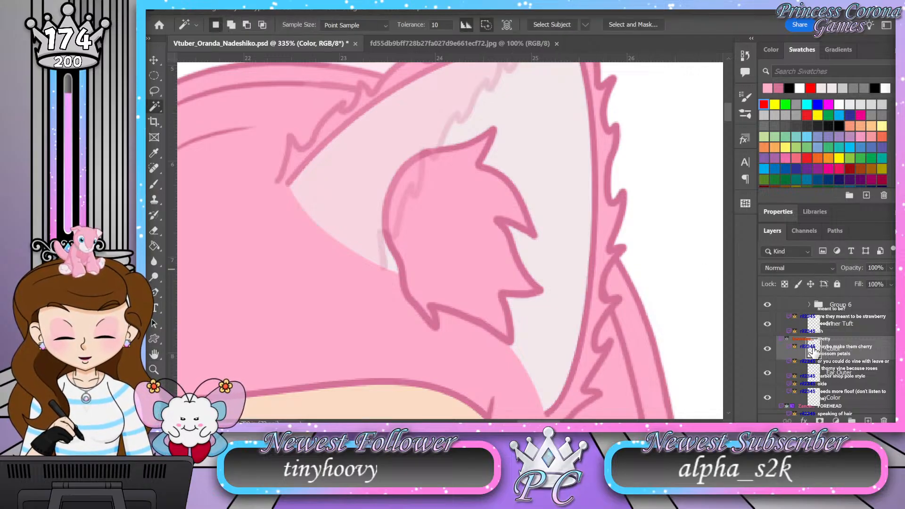
Step: Erase the light pink fill spilling past the Inner Tuft outline at the notch between its spikes, and check the remaining edges
key("ctrl+space")
left_click_drag(547, 208, 565, 226)
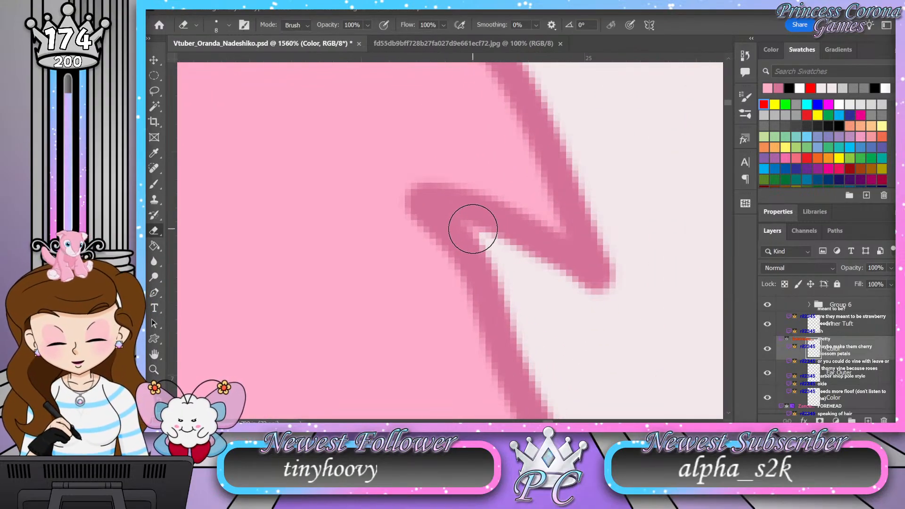
left_click_drag(472, 228, 480, 237)
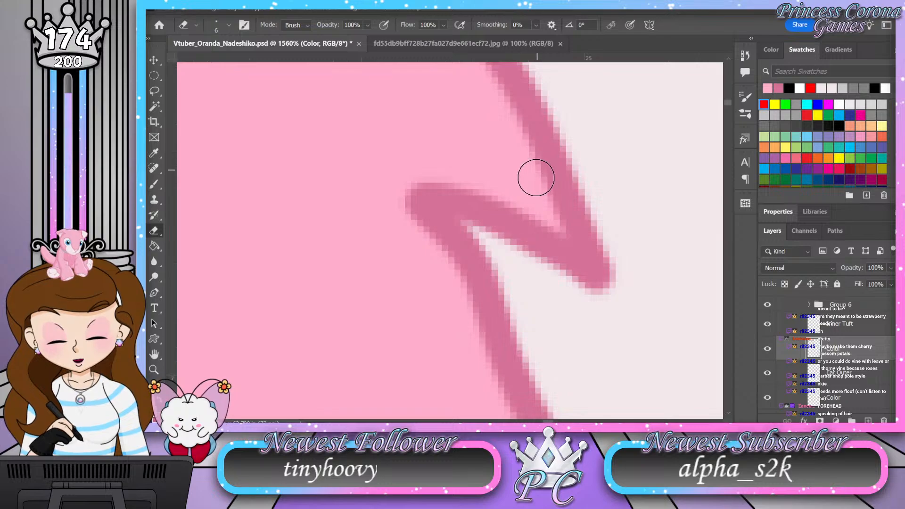
key("z")
left_click_drag(524, 245, 523, 302)
left_click_drag(474, 166, 509, 168)
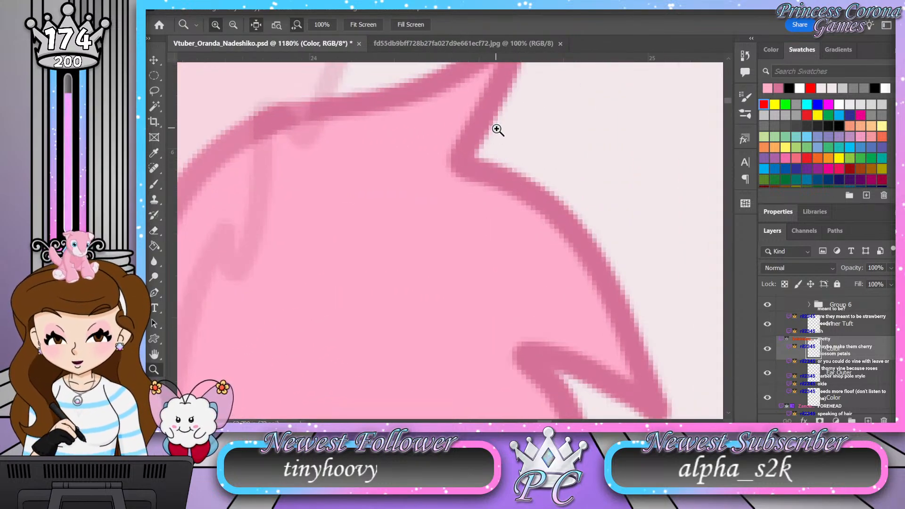
key("e")
left_click_drag(566, 283, 533, 71)
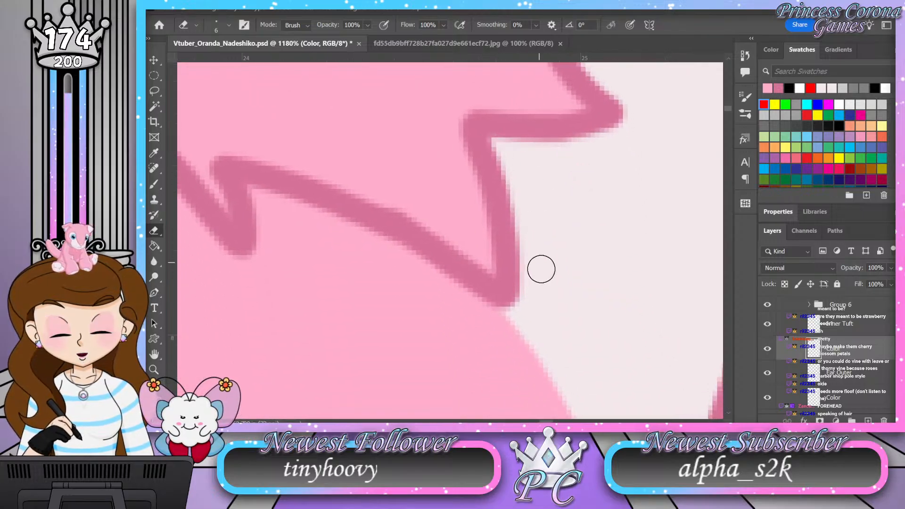
left_click_drag(283, 217, 537, 311)
key("z")
left_click_drag(501, 284, 687, 345)
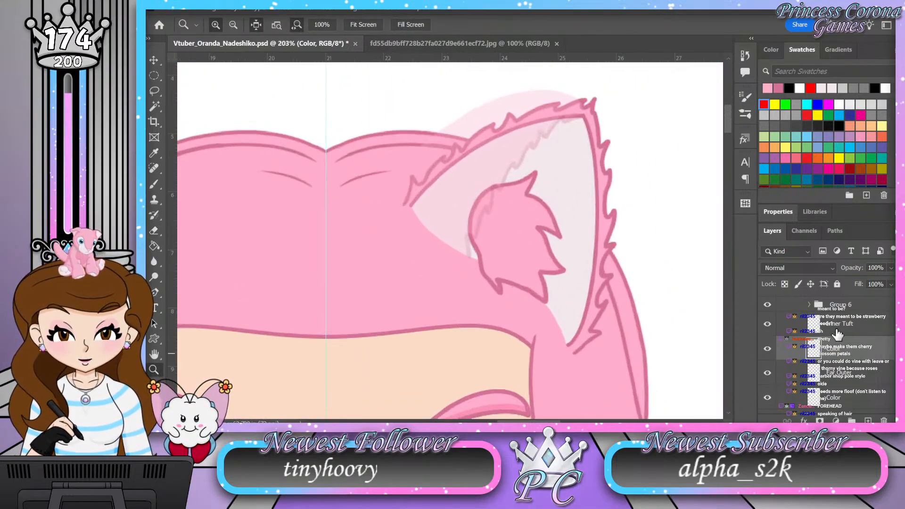
Step: Restore Group 6 in the Ear L group to 100% opacity
scroll(853, 342, "up", 2)
left_click(850, 357)
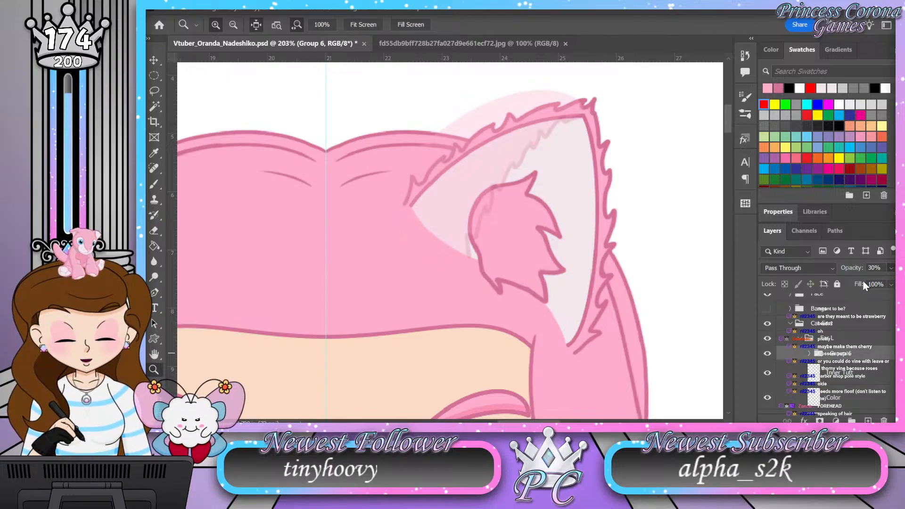
key("0")
left_click_drag(506, 183, 485, 182)
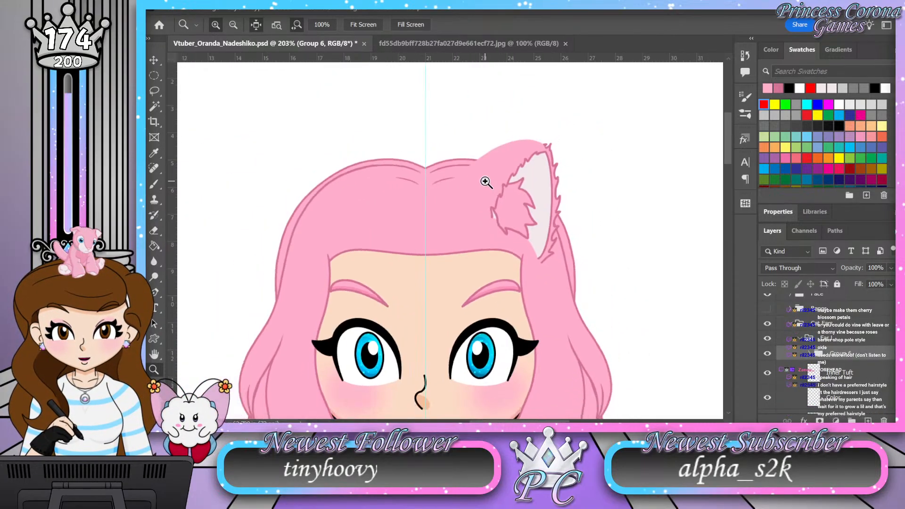
Step: Expand Group 6 and toggle the Color Angle layer's visibility to examine which part of the ear it covers
scroll(816, 354, "down", 2)
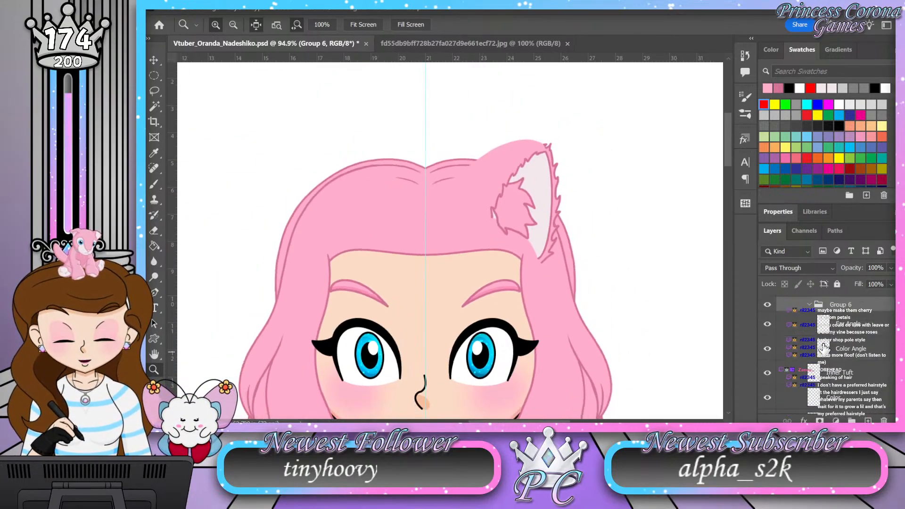
left_click(768, 349)
left_click(768, 349)
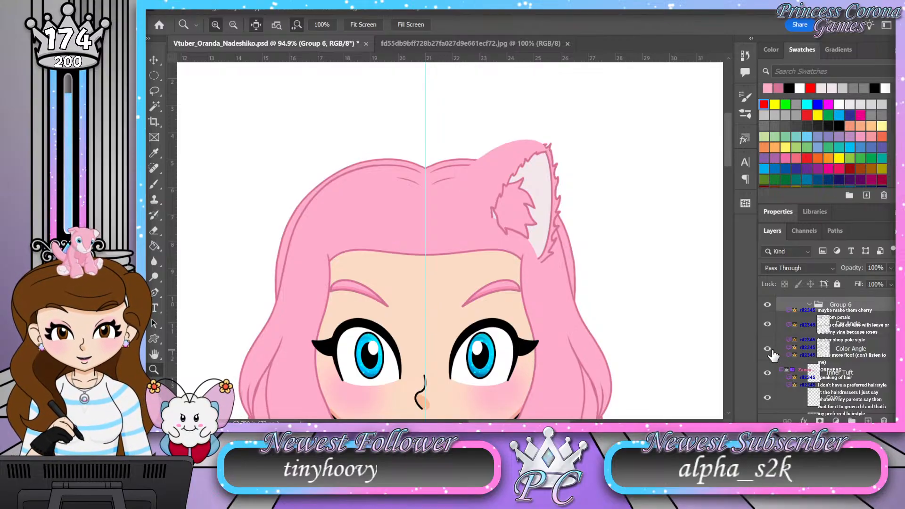
left_click_drag(444, 131, 416, 141)
left_click_drag(442, 279, 462, 281)
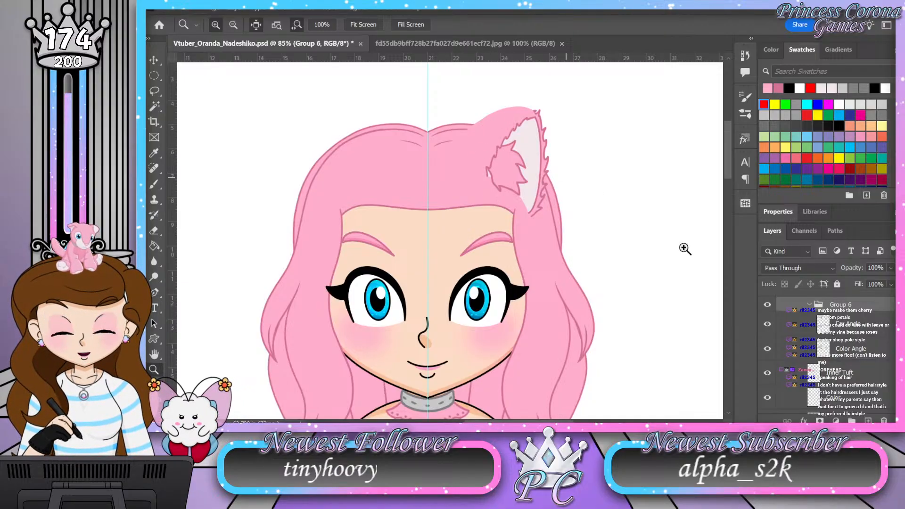
Step: Try placing a duplicate of the Color Angle layer beneath Ear Outer, clipped to the Color layer below it
left_click(869, 348)
scroll(870, 341, "down", 1)
left_click_drag(870, 329, 836, 375)
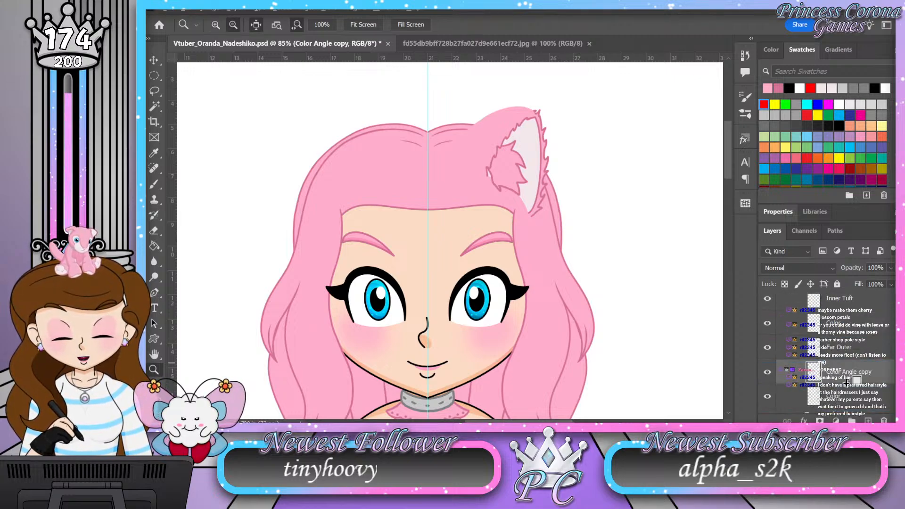
left_click(847, 382, "alt")
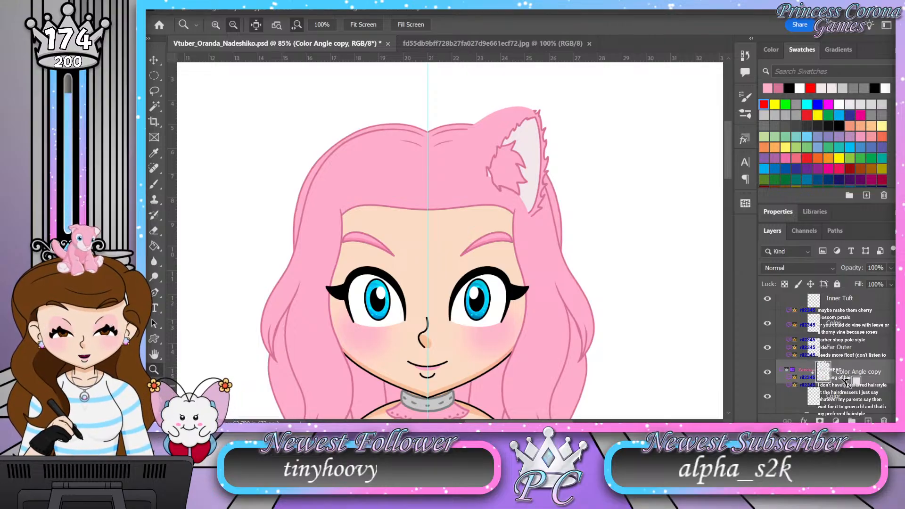
key("ctrl+z")
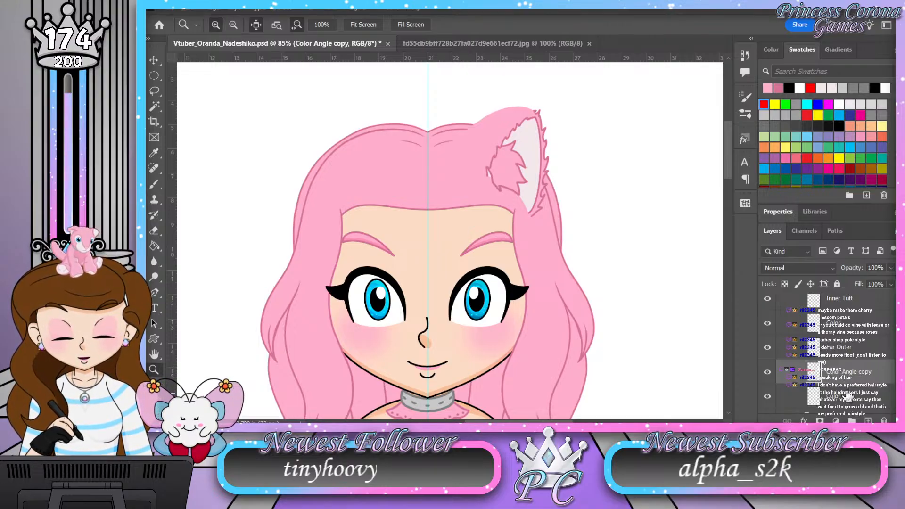
key("ctrl+g")
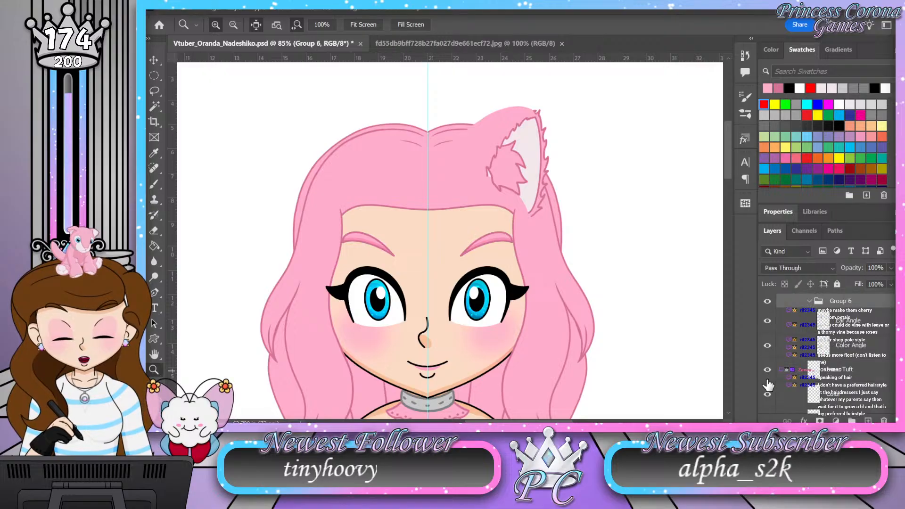
Step: Try moving the original Color Angle layer beneath Ear Outer and clipping it to the Color layer below
left_click_drag(851, 346, 799, 361)
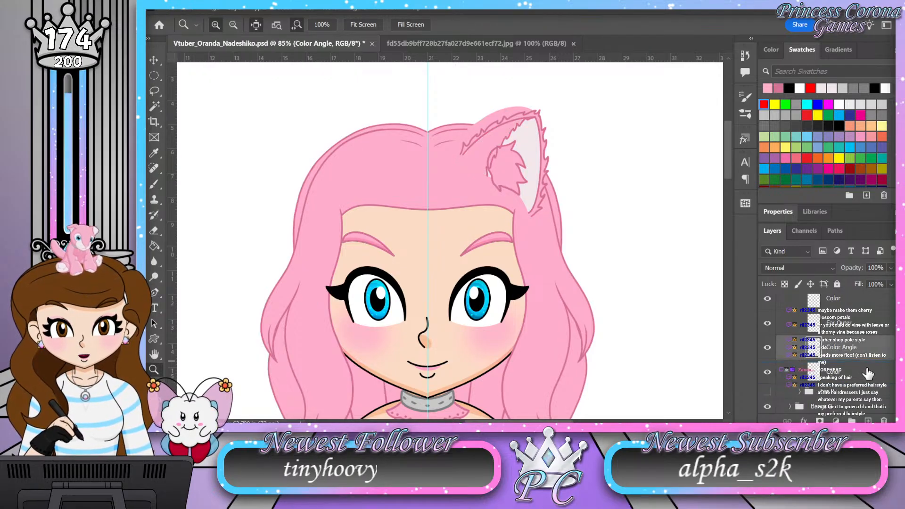
left_click(849, 357, "alt")
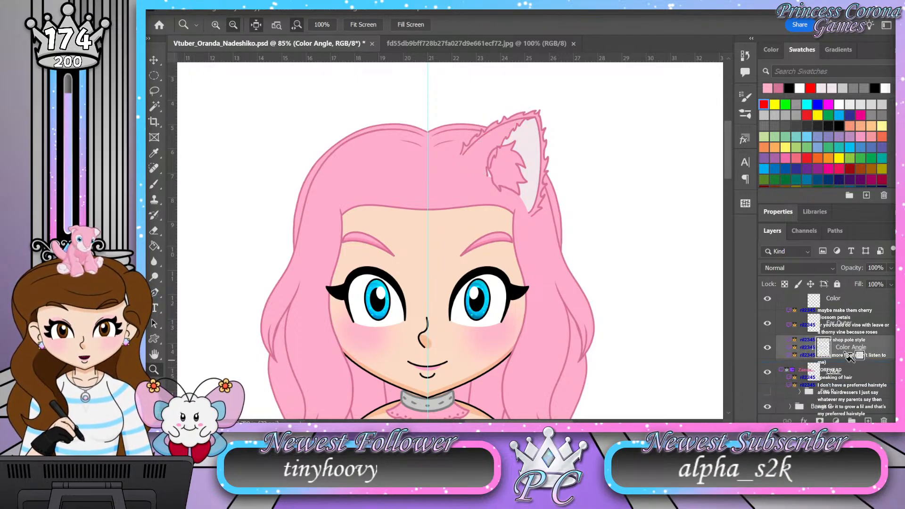
left_click_drag(521, 109, 551, 104)
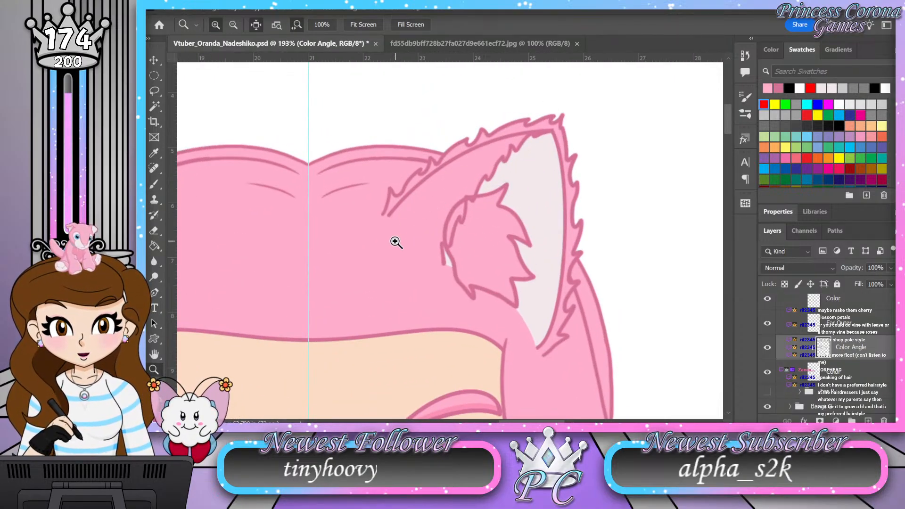
Step: Release the Color Angle layer's clipping mask and move it back above the Inner Tuft layer
left_click(856, 358, "alt")
left_click_drag(855, 291, 843, 351)
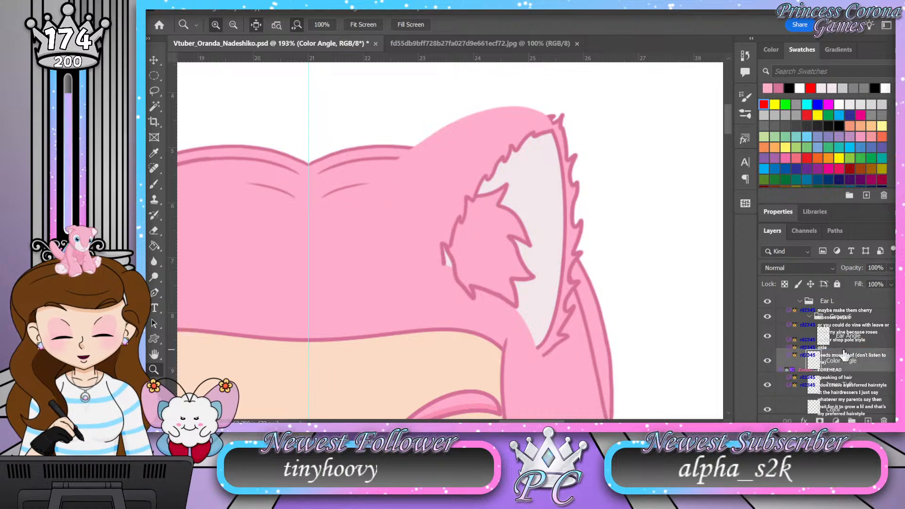
left_click_drag(525, 148, 500, 147)
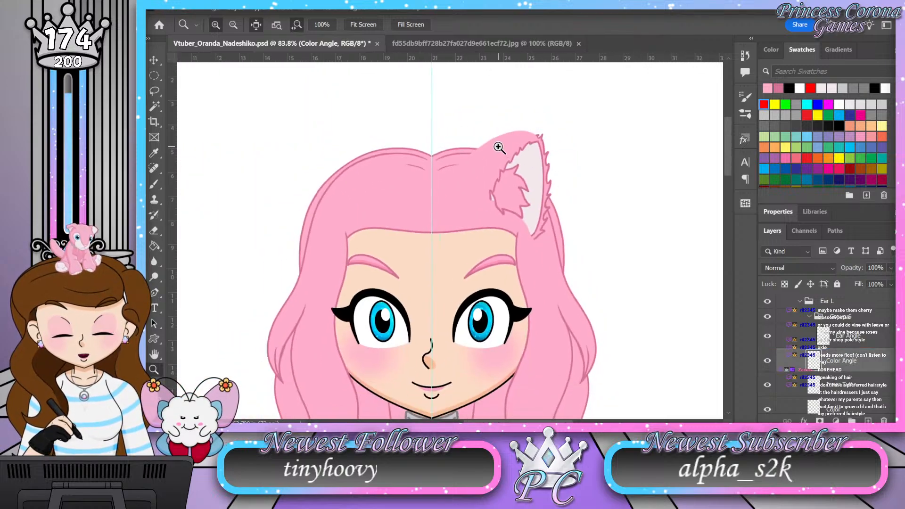
Step: Toggle the Ear Outer layer's visibility to examine its outline against the ear fill
scroll(870, 377, "down", 2)
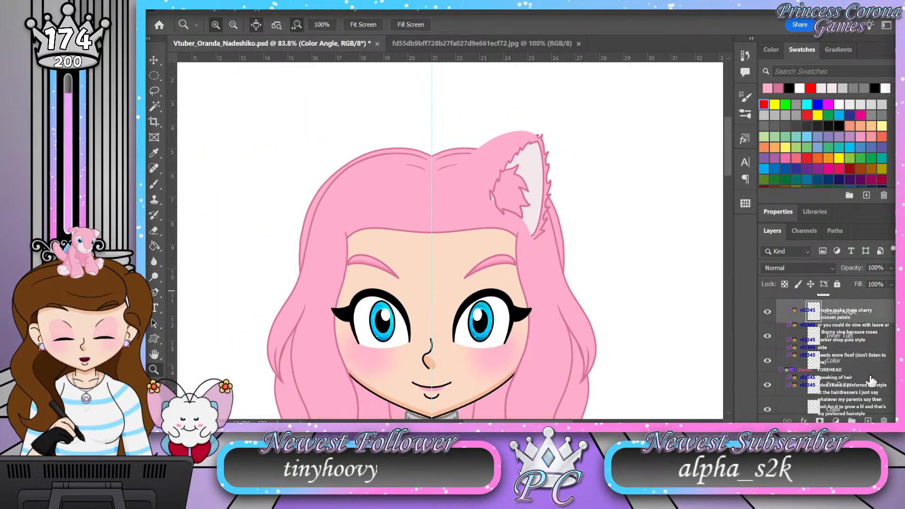
left_click(766, 386)
left_click(767, 385)
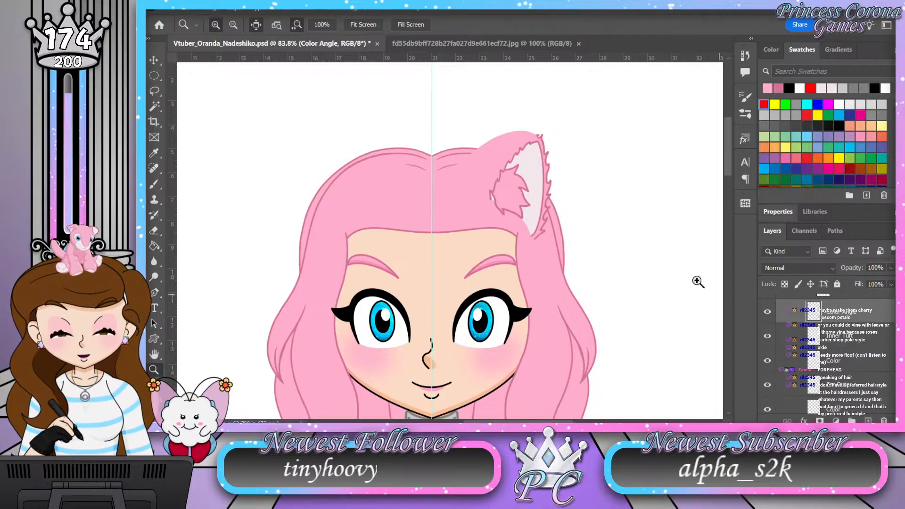
Step: Return the Color Angle layer to Group 6, leave the group collapsed, and save the document
scroll(848, 352, "up", 4)
left_click(854, 367)
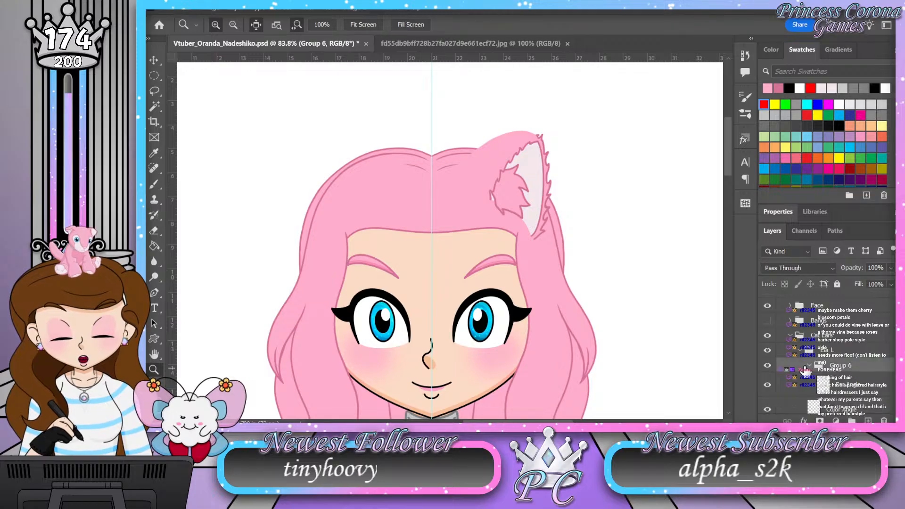
left_click_drag(811, 367, 846, 371)
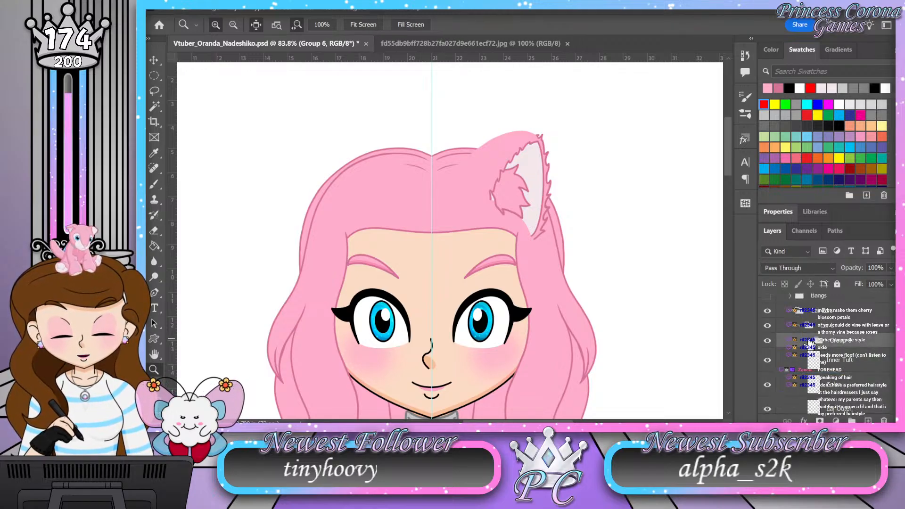
key("ctrl+s")
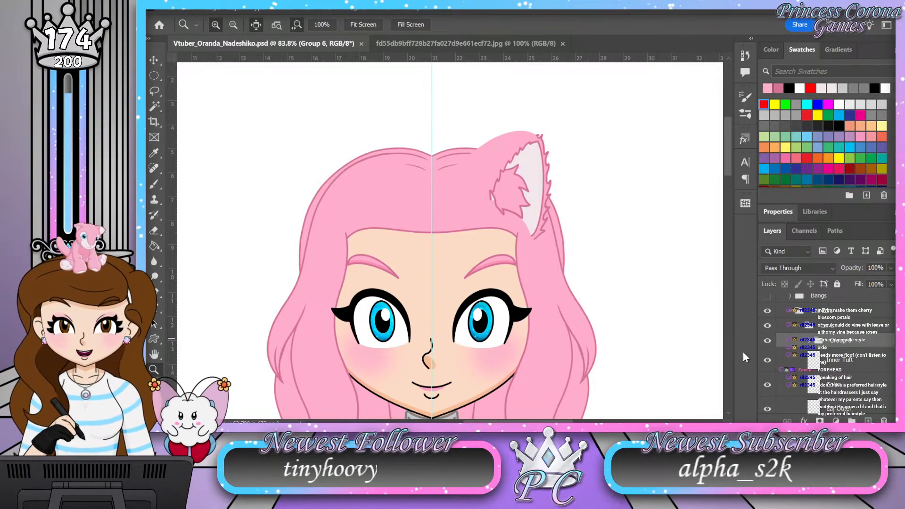
Step: Show the Bangs group and review how the ear sits with the full hairstyle
left_click(767, 296)
left_click_drag(445, 144, 418, 141)
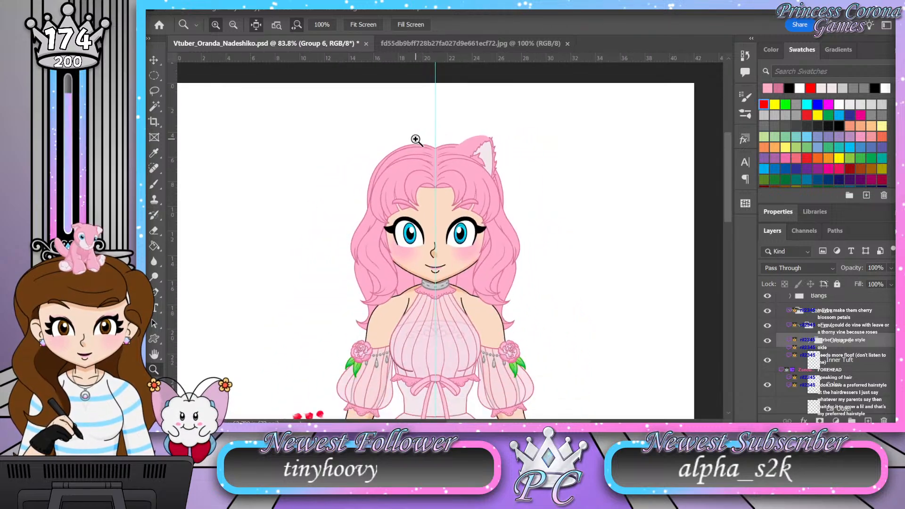
left_click_drag(442, 237, 451, 234)
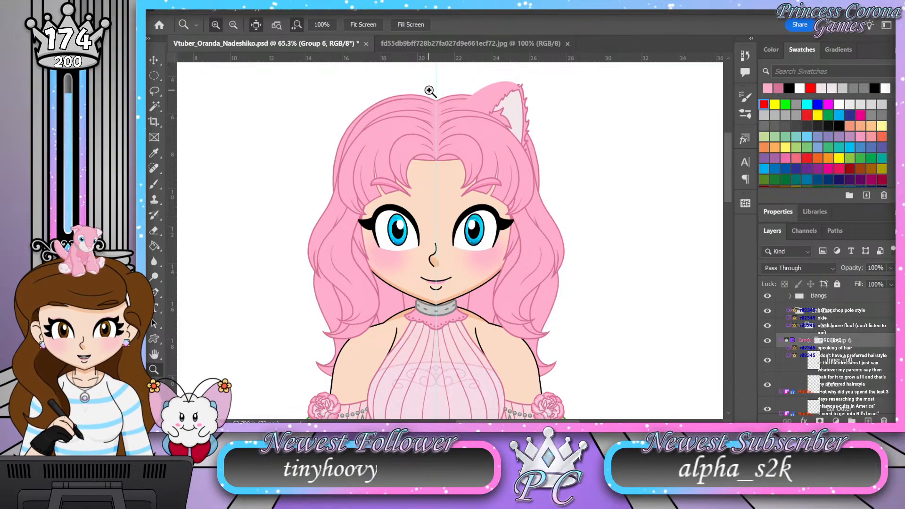
left_click_drag(429, 92, 437, 95)
left_click_drag(432, 197, 420, 195)
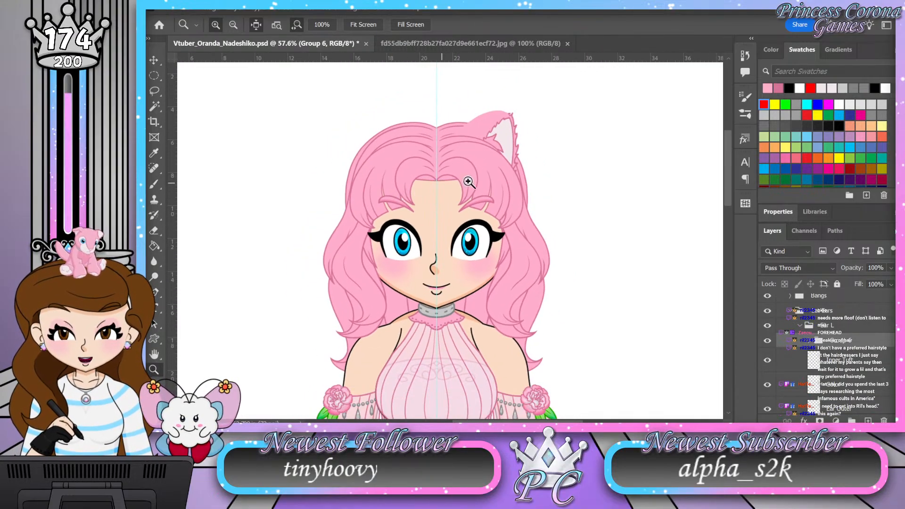
Step: Duplicate the collapsed Ear L group and rename the copy as Ear R
left_click(806, 325)
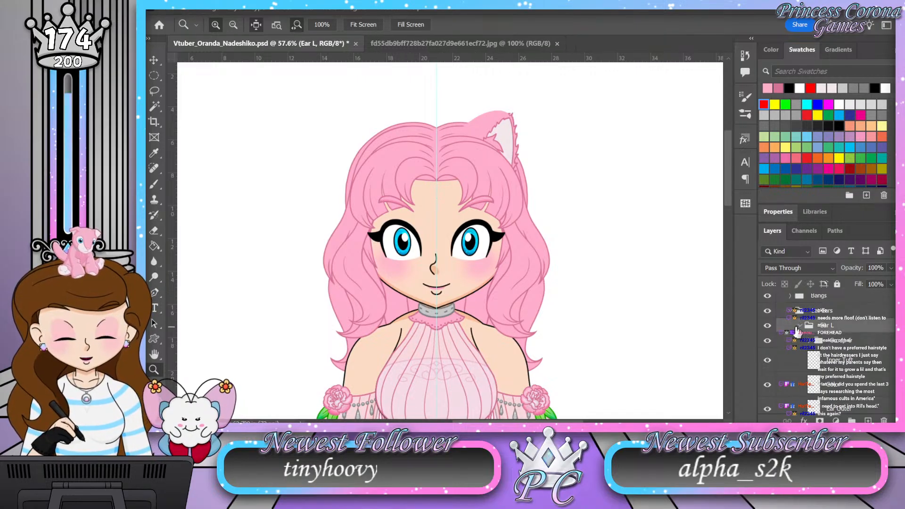
left_click(800, 325)
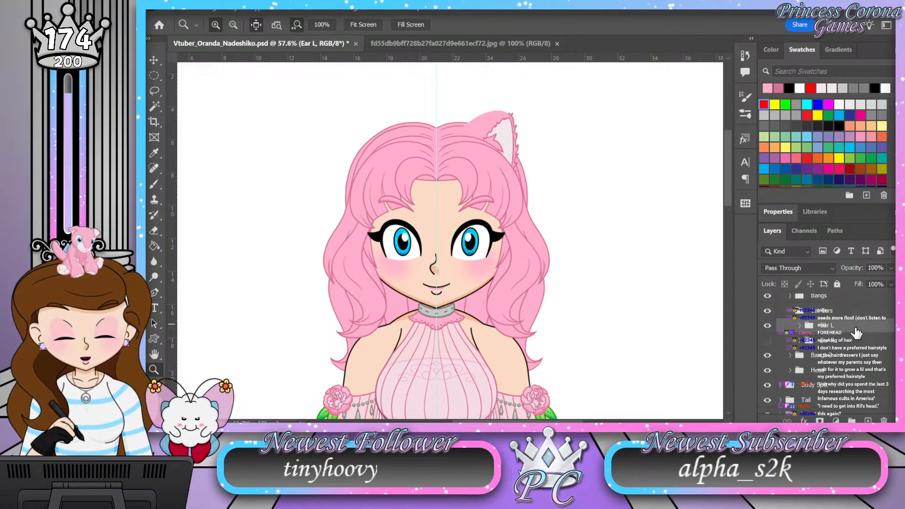
key("ctrl+j")
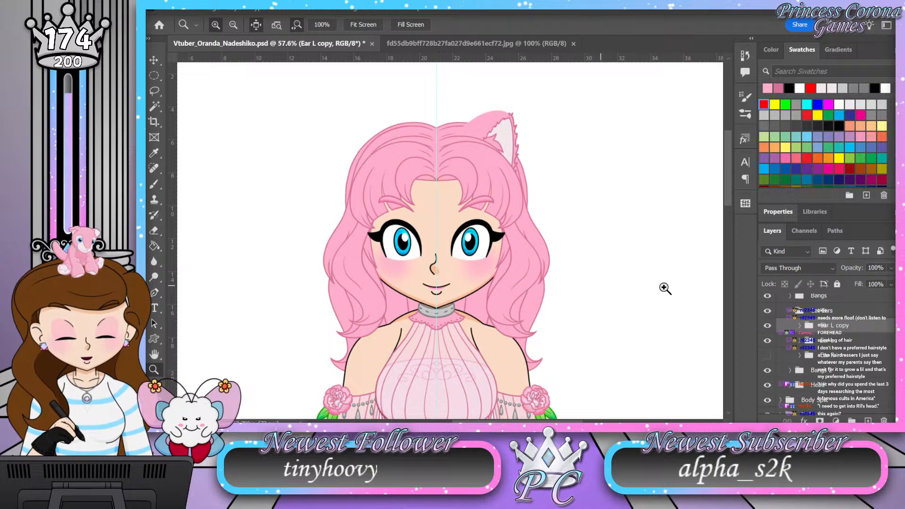
double_click(836, 325)
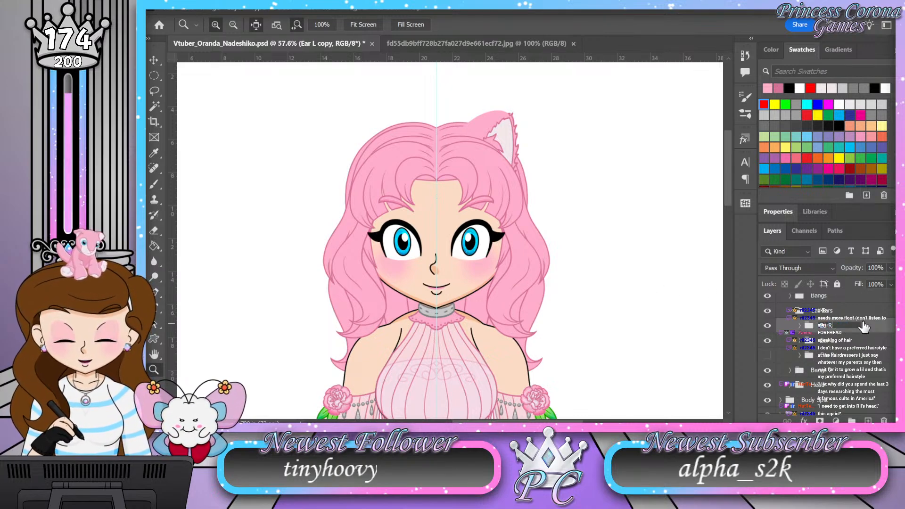
key("Return")
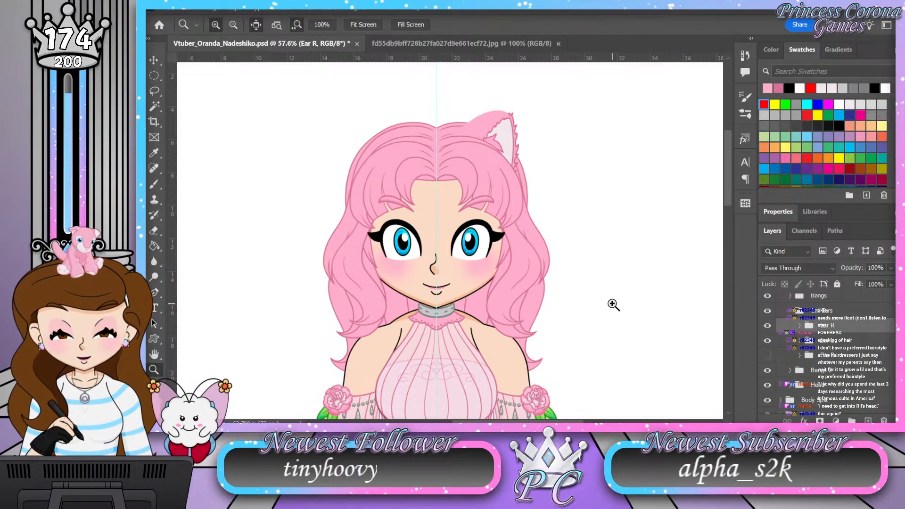
Step: Flip the Ear R group horizontally with Free Transform, placing its reference point on the vertical centre guide to mirror the ear
key("ctrl+t")
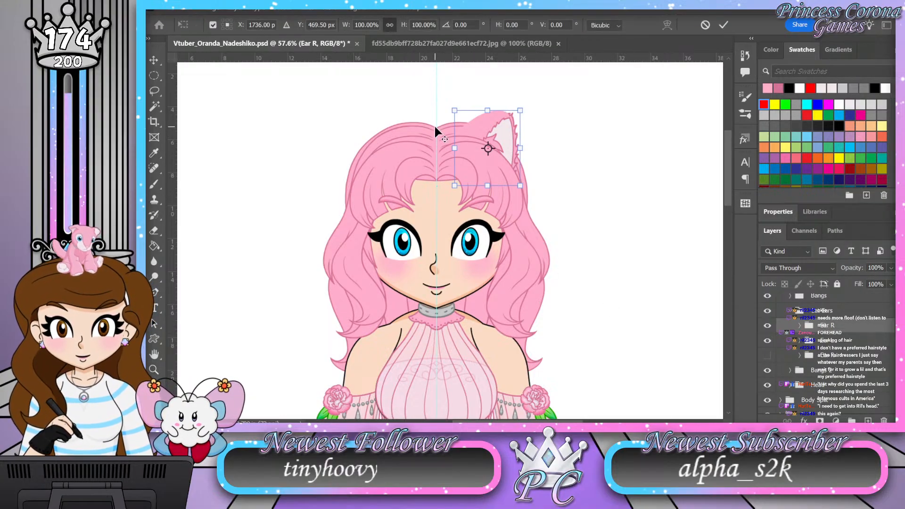
scroll(434, 124, "up", 12)
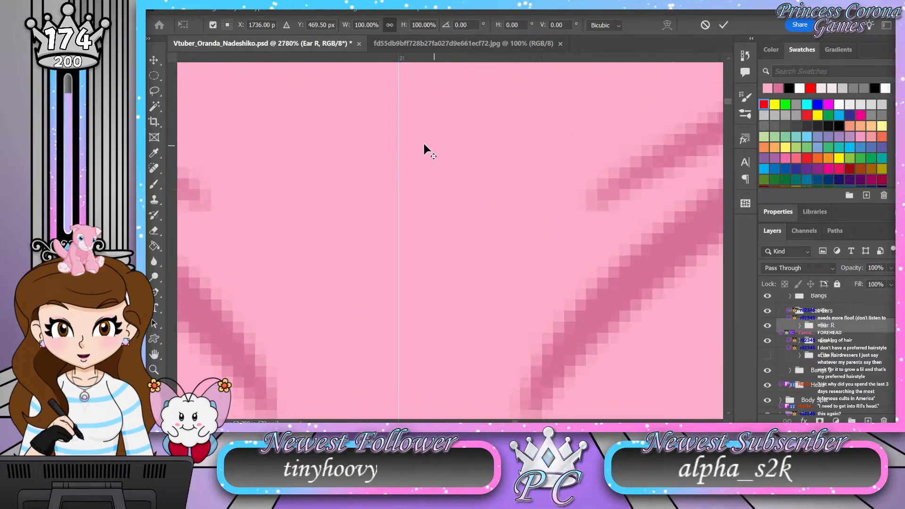
scroll(428, 144, "up", 4)
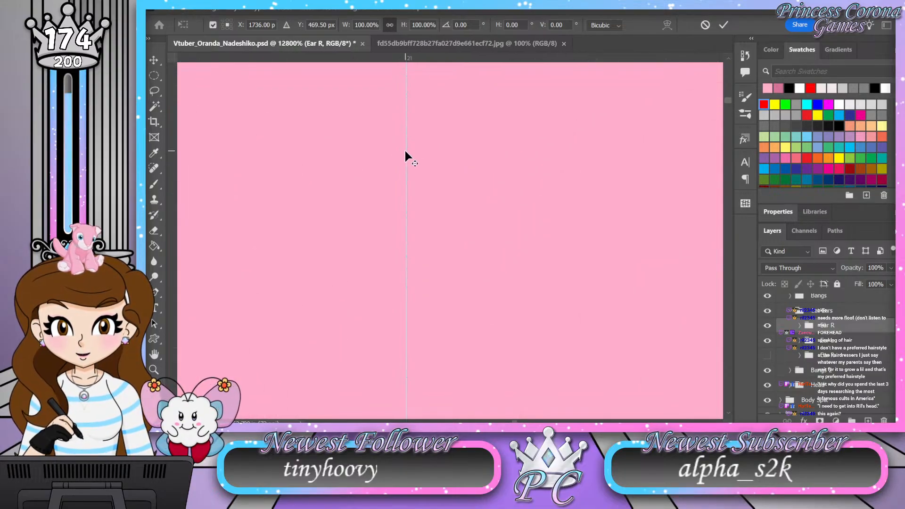
left_click(405, 151, "alt")
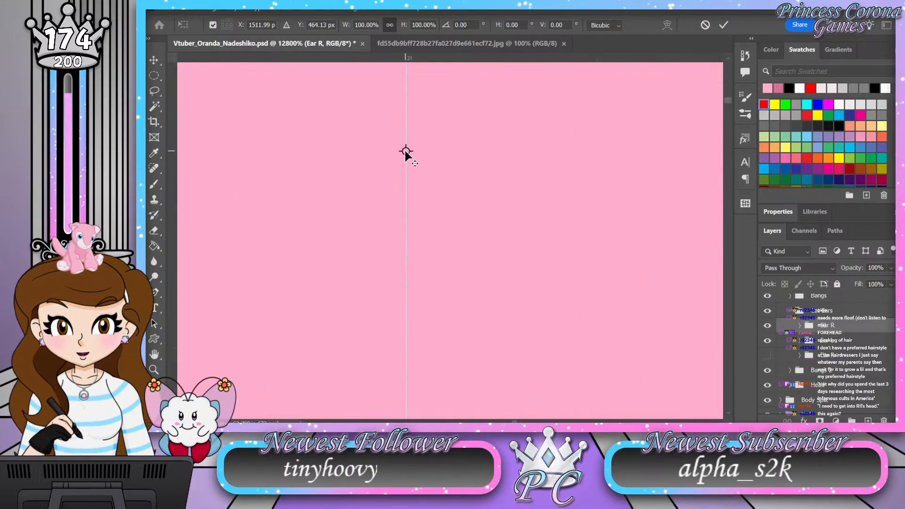
scroll(434, 152, "down", 3)
scroll(433, 152, "down", 9)
right_click(500, 150)
left_click(537, 390)
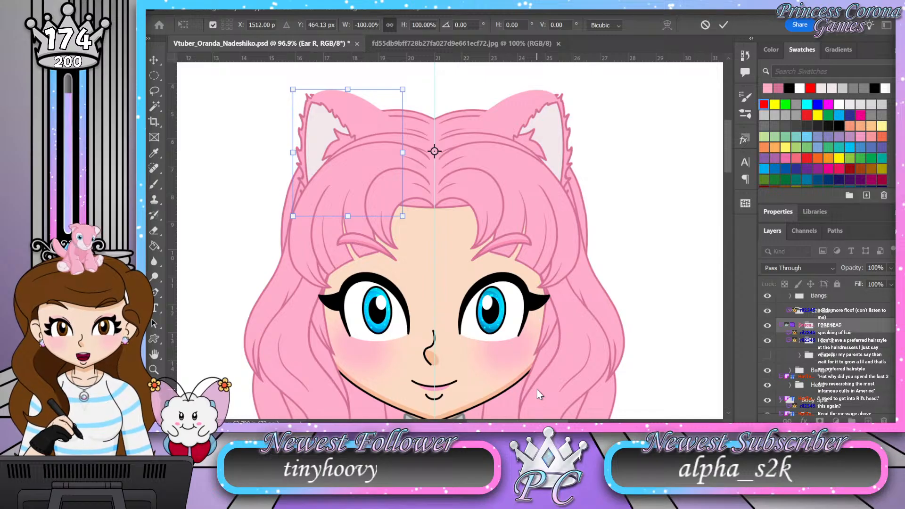
key("Return")
Step: Review both ears on the whole character with the full canvas in view, and save the document
left_click_drag(445, 124, 400, 119)
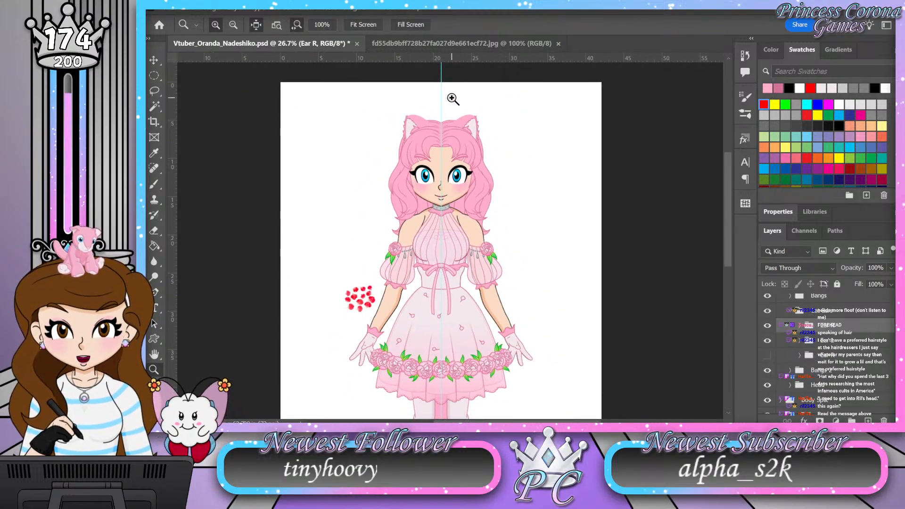
left_click_drag(448, 110, 424, 111)
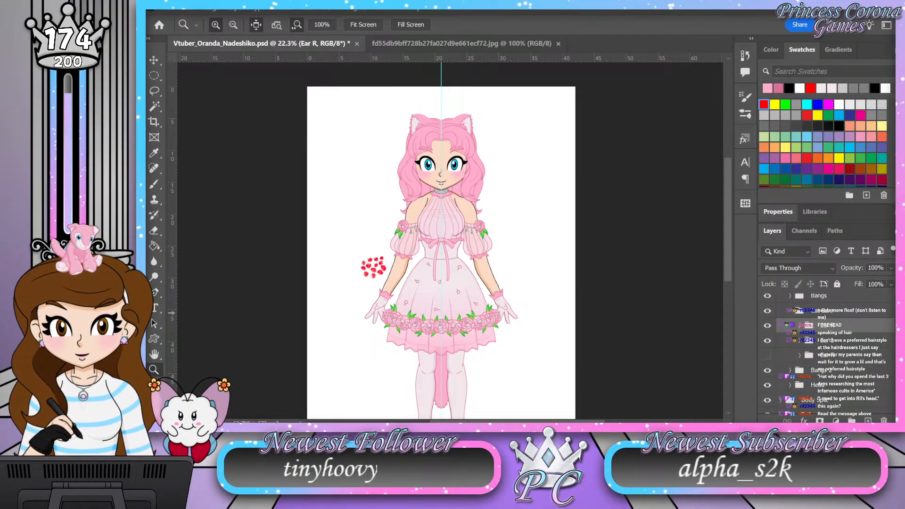
left_click(641, 71)
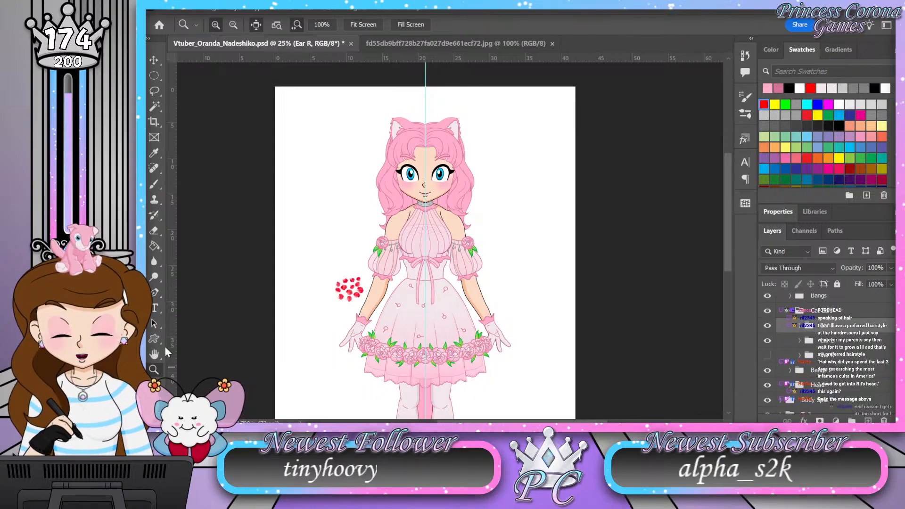
double_click(155, 355)
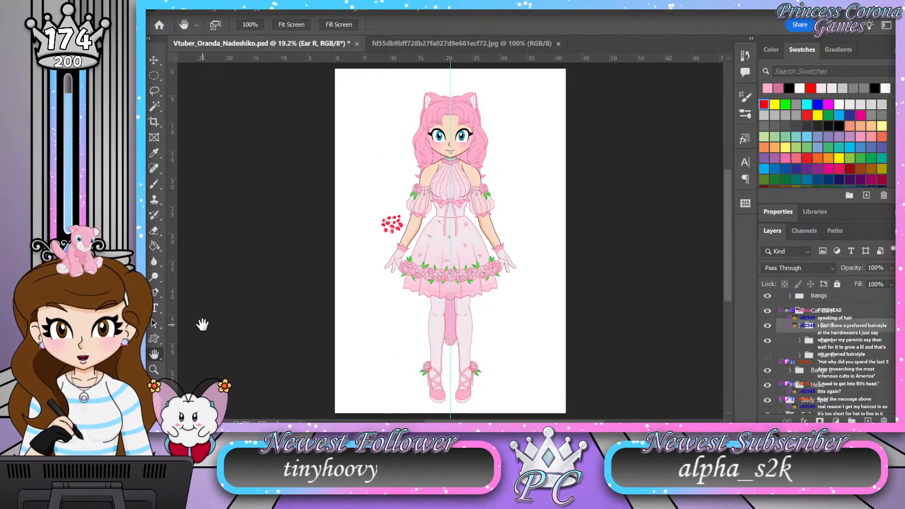
key("ctrl+s")
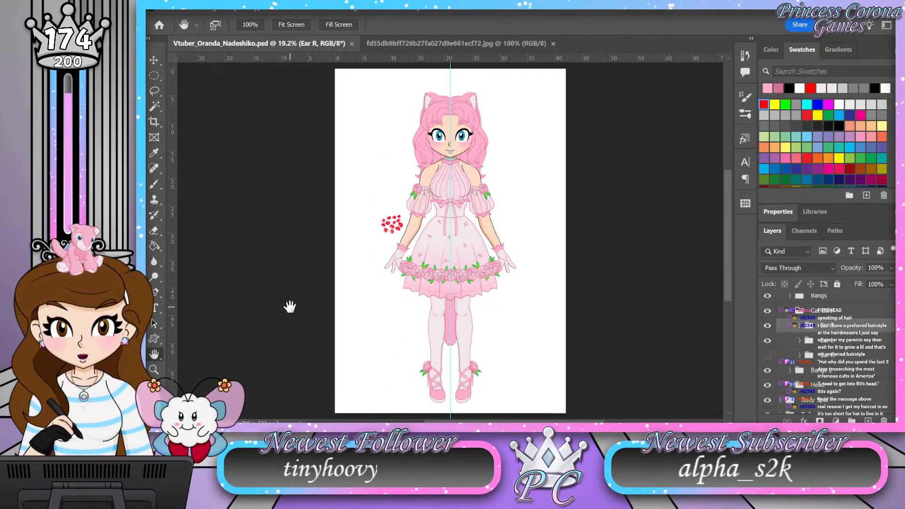
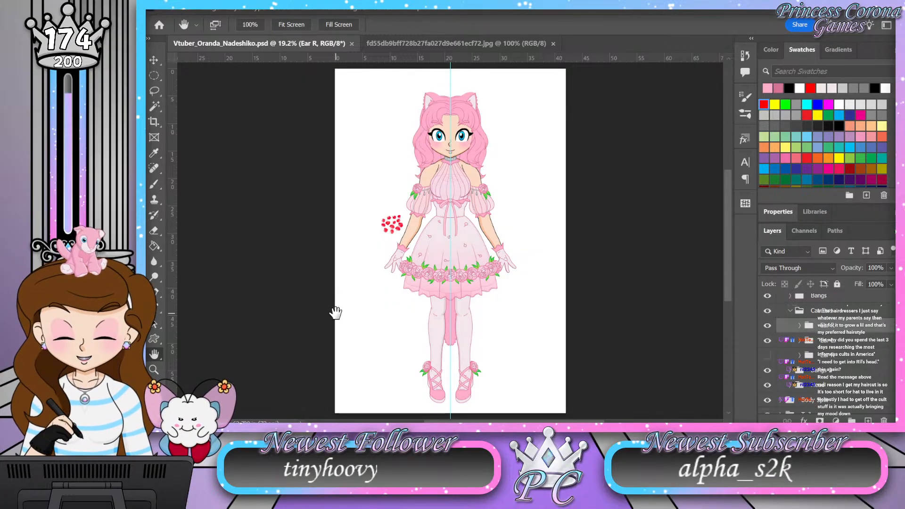
Step: Collapse the Cat Ears group and expand the Bangs group and its nested group to list the individual bangs and color layers
key("z")
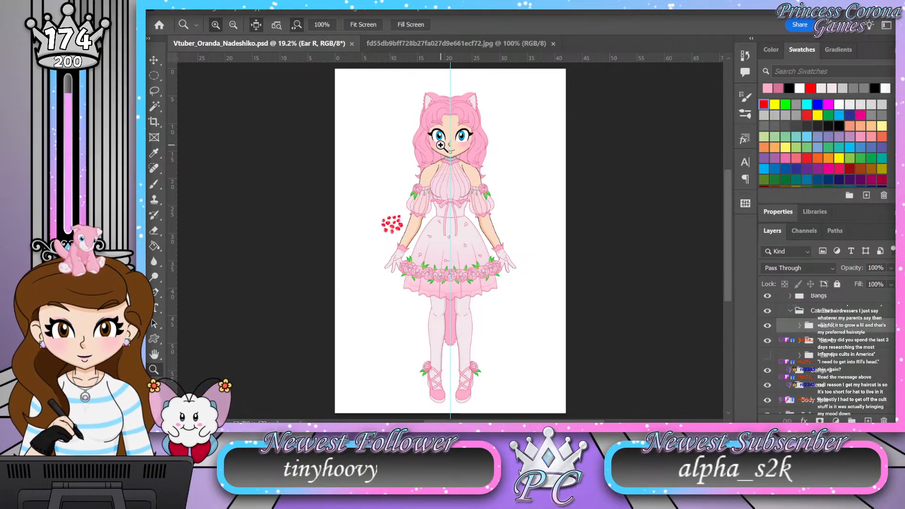
left_click_drag(456, 93, 480, 88)
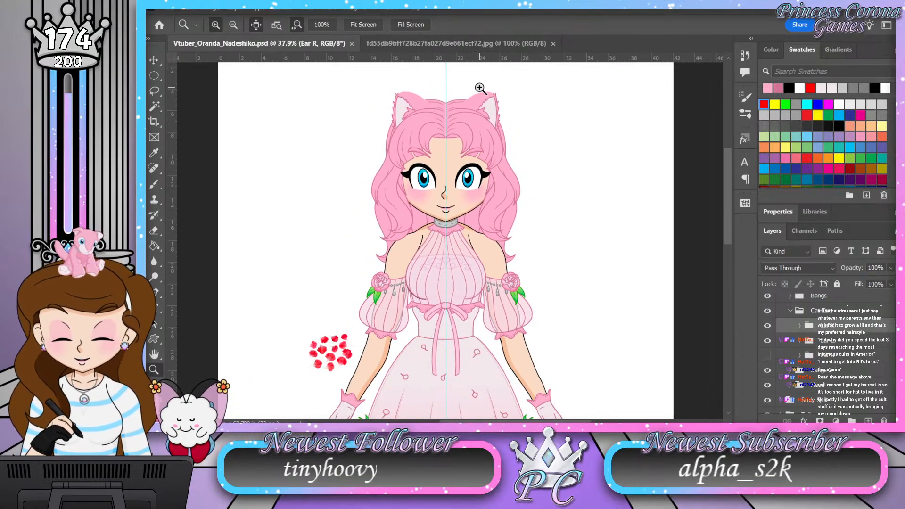
left_click_drag(456, 124, 475, 61)
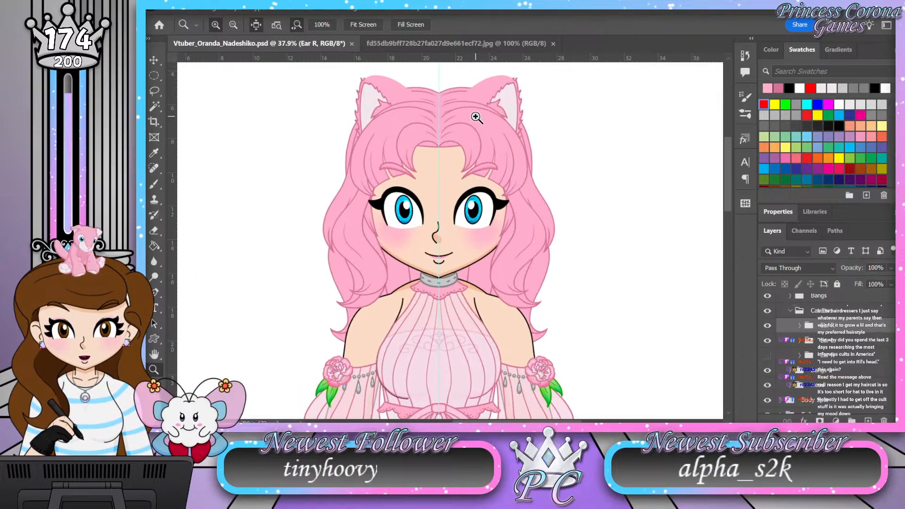
left_click(790, 311)
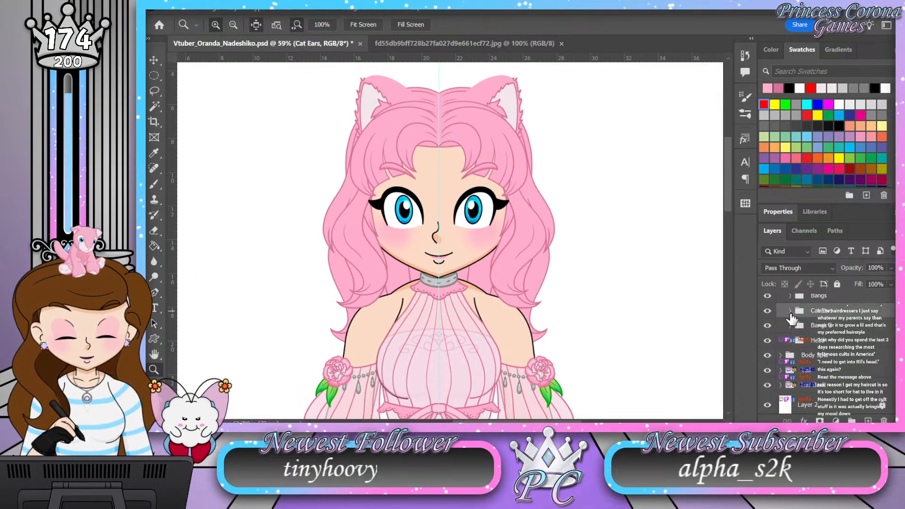
scroll(790, 314, "up", 2)
left_click(791, 345)
scroll(792, 345, "down", 1)
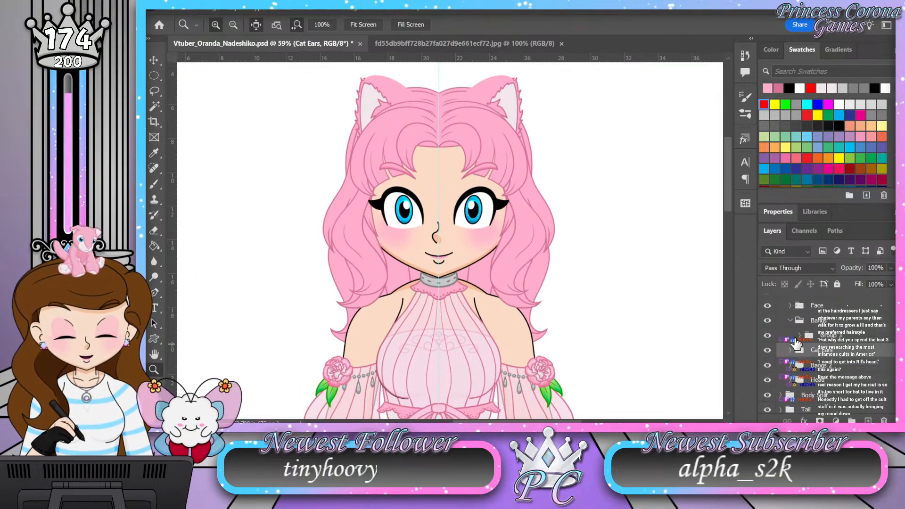
left_click(799, 336)
scroll(799, 337, "down", 2)
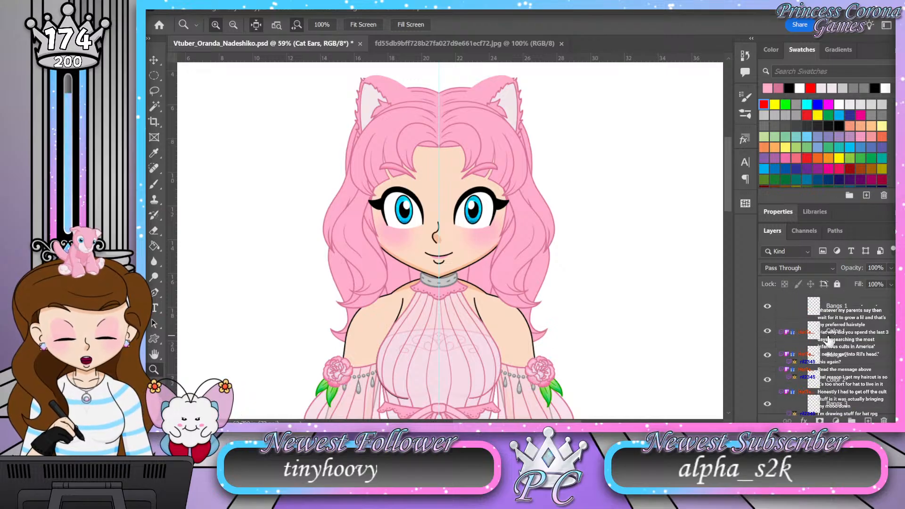
Step: Add a Gradient Overlay to the Color 1 layer of the bangs, running vertically from pink at the top to pale pink below
left_click_drag(509, 124, 526, 115)
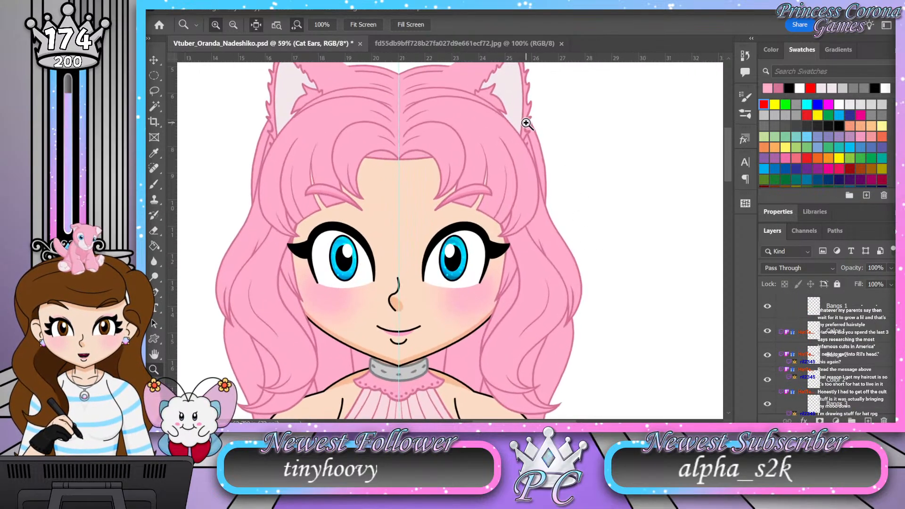
left_click_drag(257, 121, 234, 123)
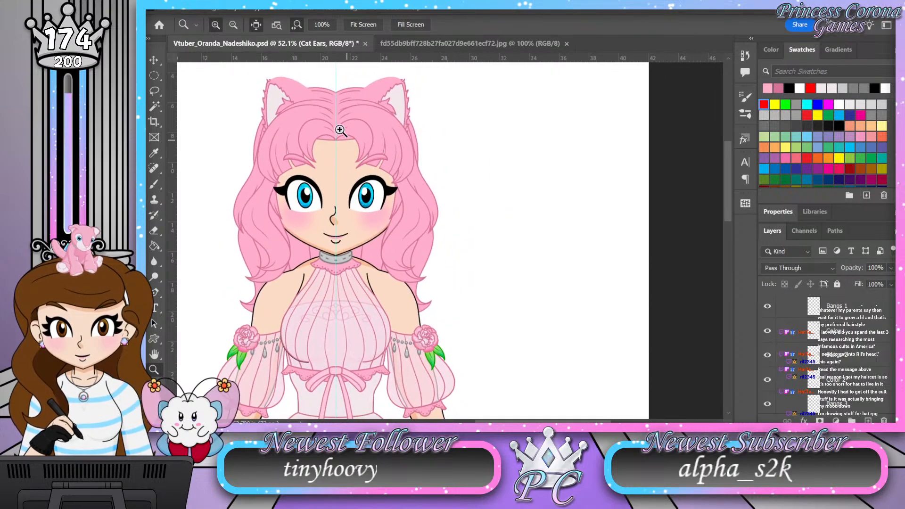
left_click_drag(354, 120, 370, 116)
left_click_drag(480, 126, 466, 127)
left_click_drag(382, 114, 398, 113)
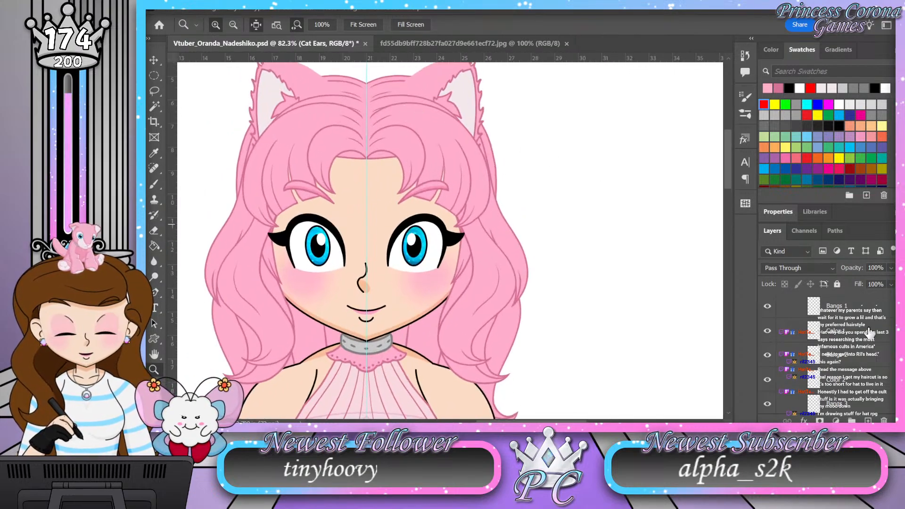
left_click(792, 330)
key("h")
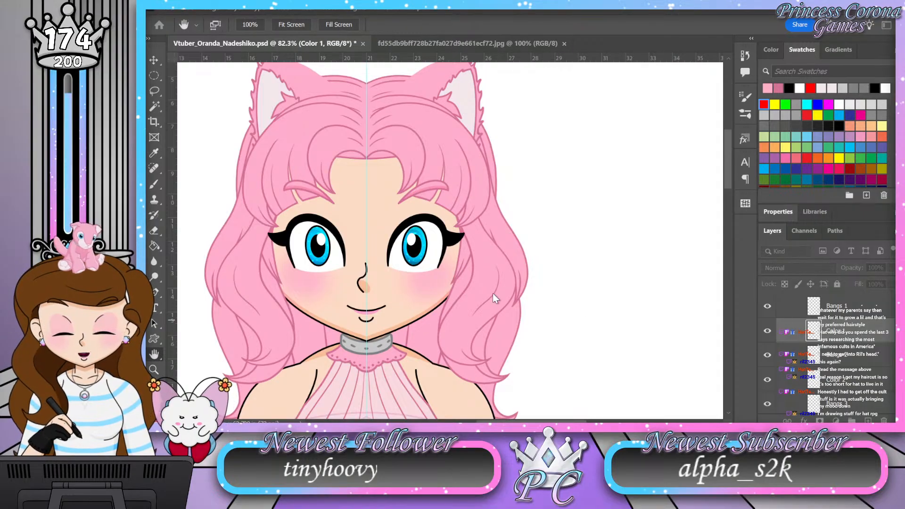
left_click(502, 315)
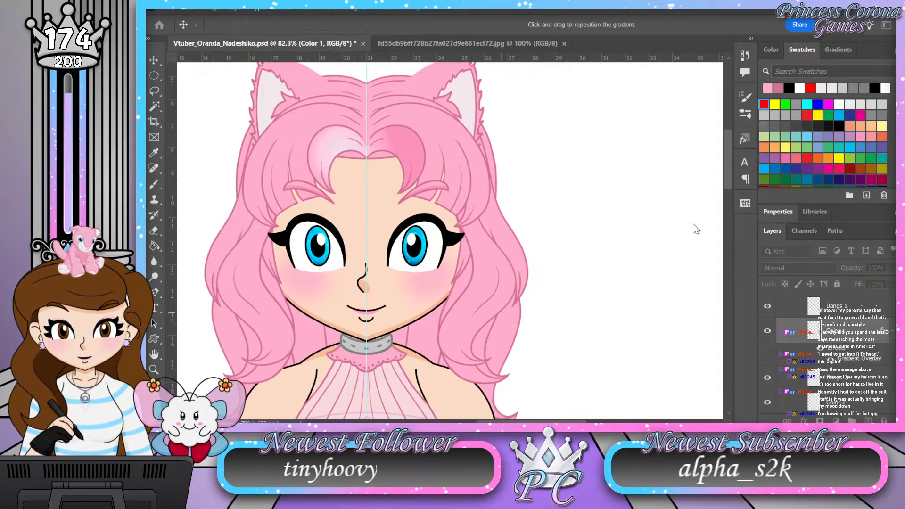
left_click(662, 233)
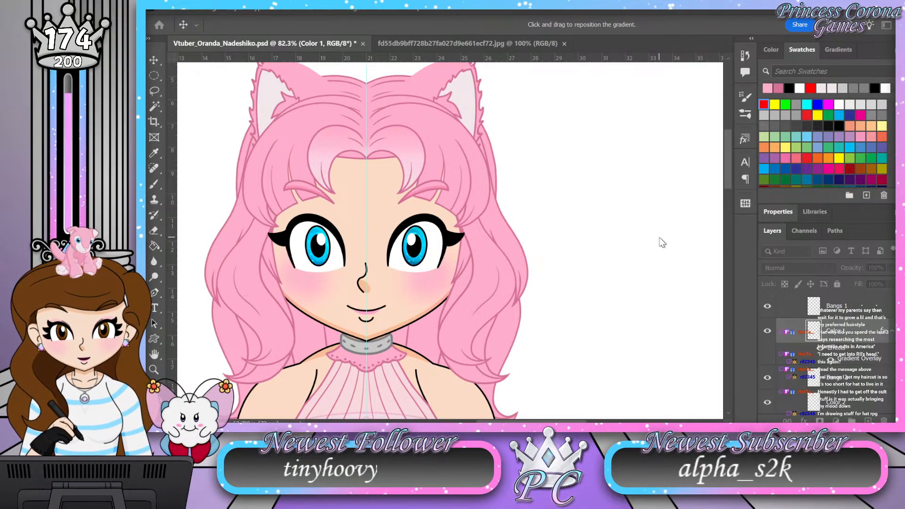
key("Return")
key("z")
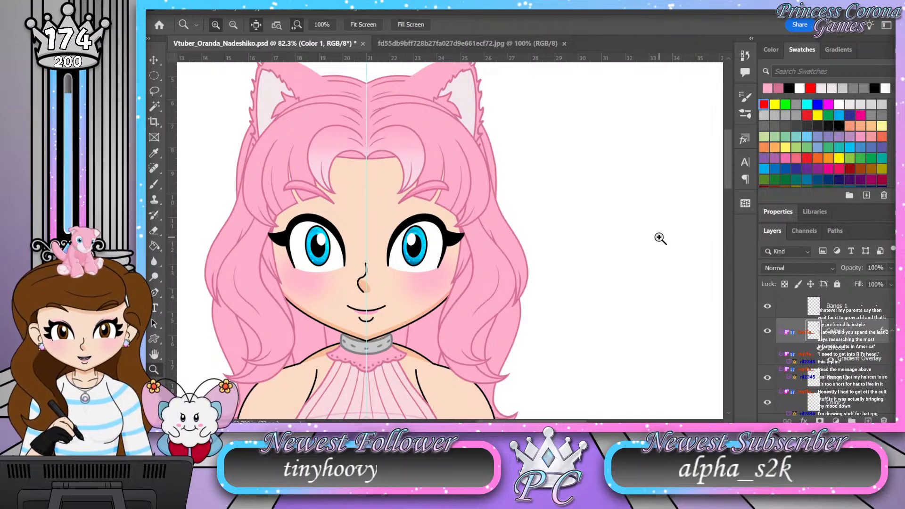
Step: Reopen the Color 1 gradient overlay, adjust the gradient's colors, and reposition it vertically over the center bangs
key("h")
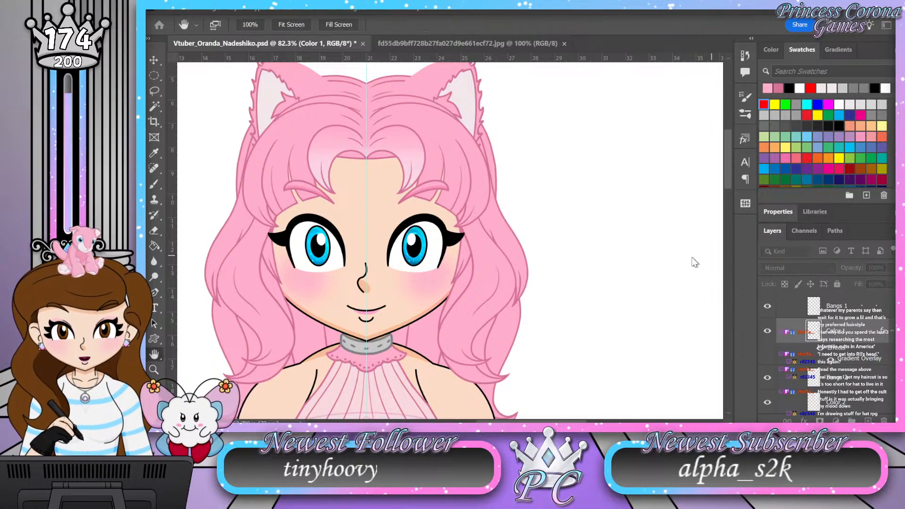
key("i")
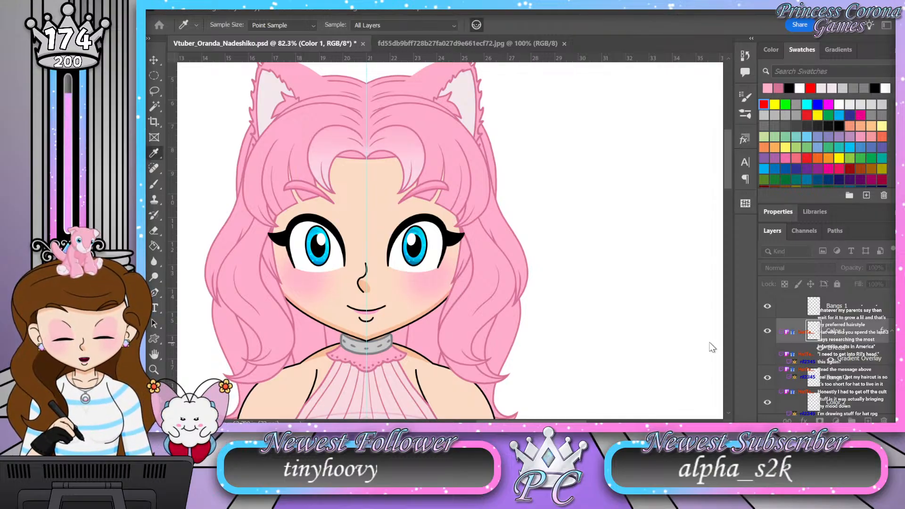
left_click(765, 342)
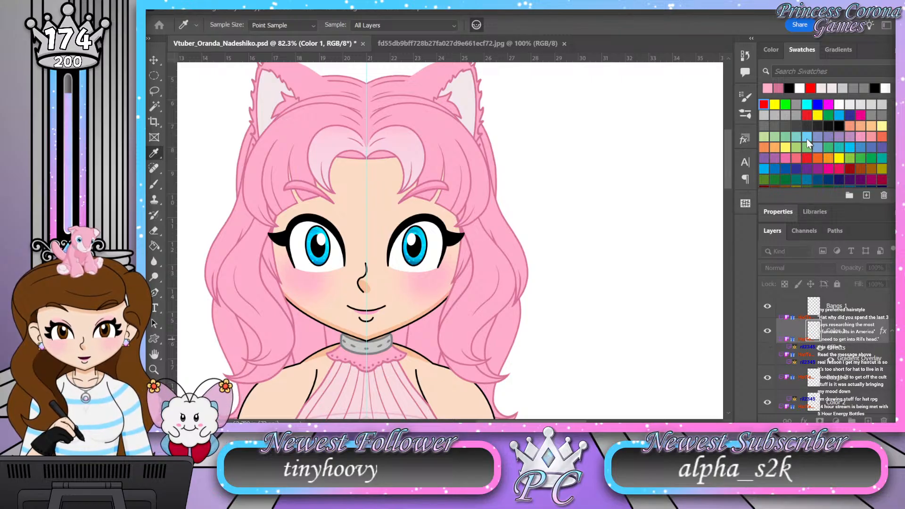
key("v")
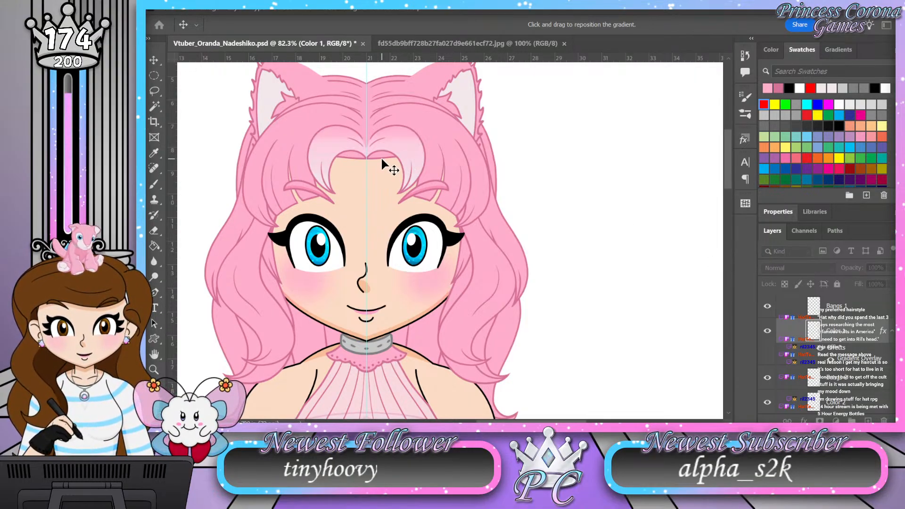
left_click_drag(379, 165, 378, 198)
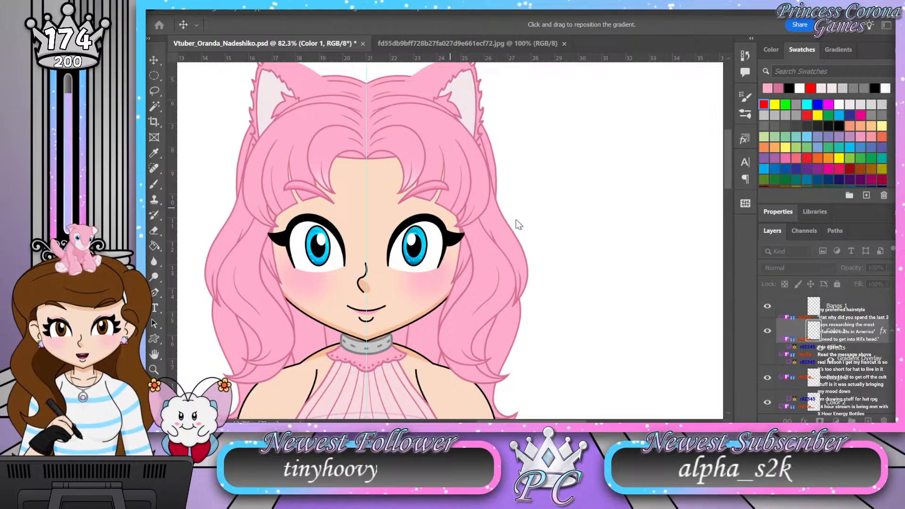
Step: Edit the Color 1 gradient's pink tones and reposition it so the center bangs fade from pink to pale pink at the tips
key("i")
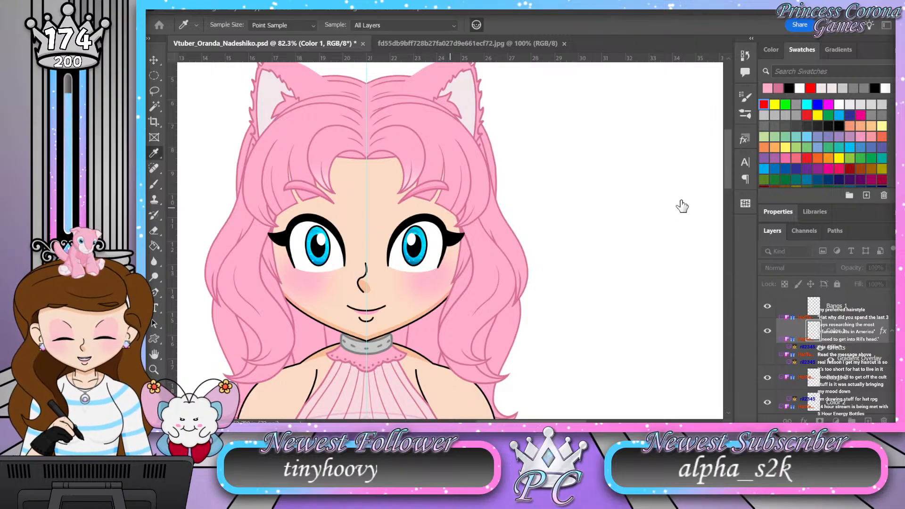
left_click(646, 210)
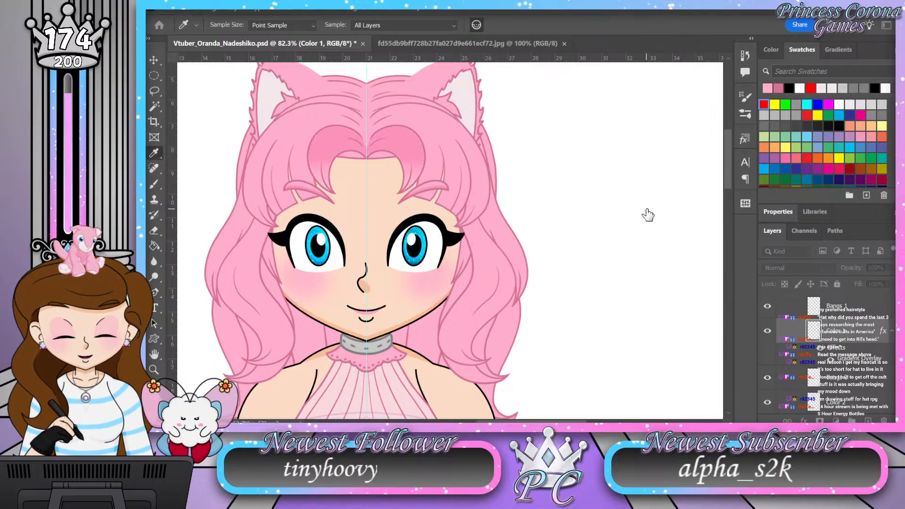
key("v")
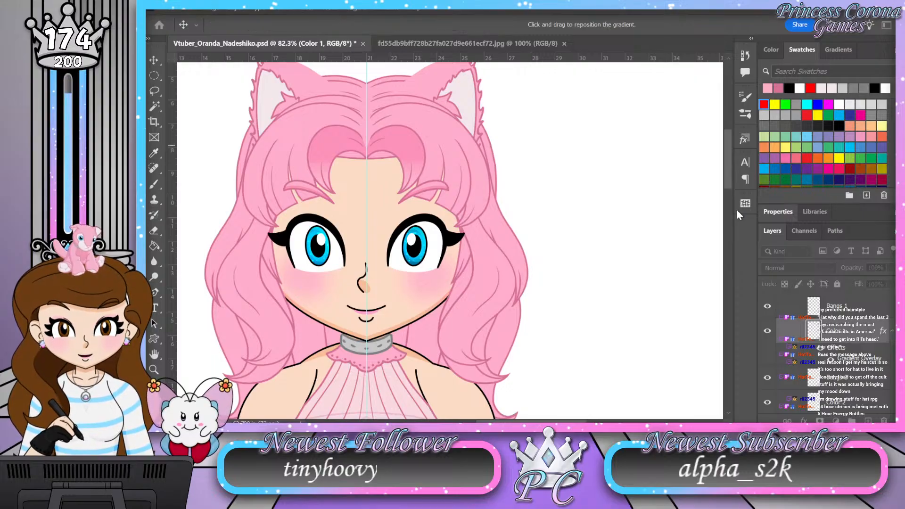
left_click_drag(377, 164, 378, 144)
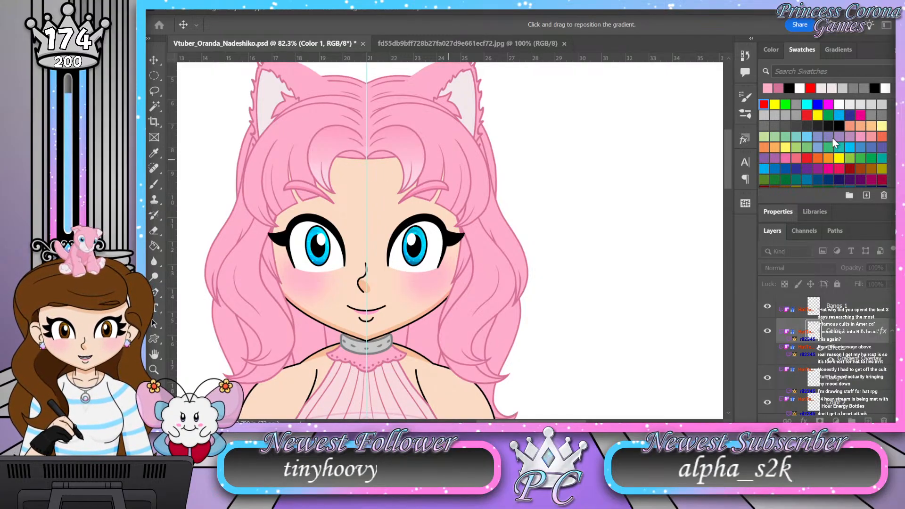
key("z")
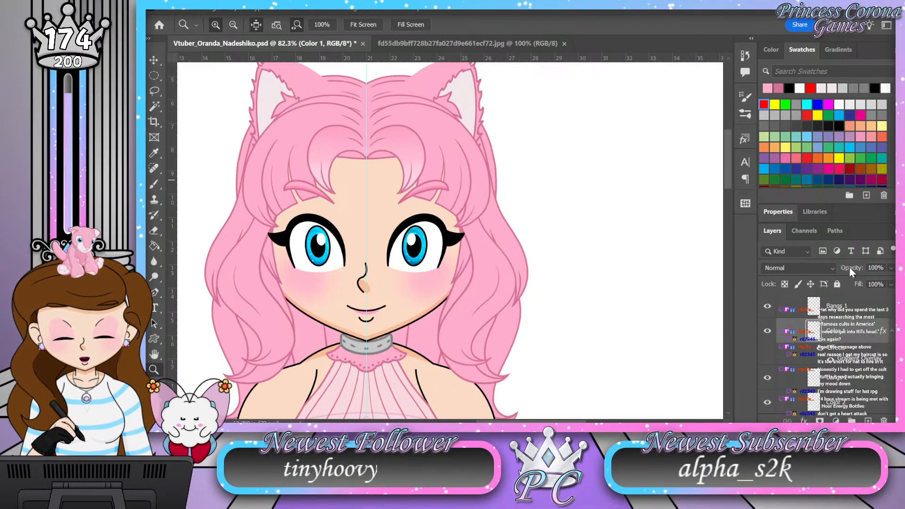
Step: Apply the Color 1 layer's gradient overlay style to the Color 2 layer
scroll(891, 320, "down", 1)
left_click(892, 306)
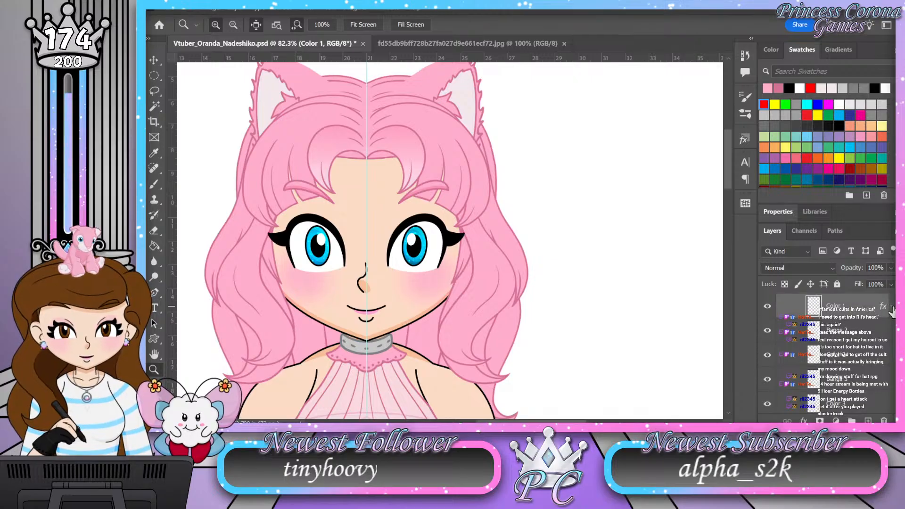
scroll(865, 328, "down", 1)
left_click(866, 335)
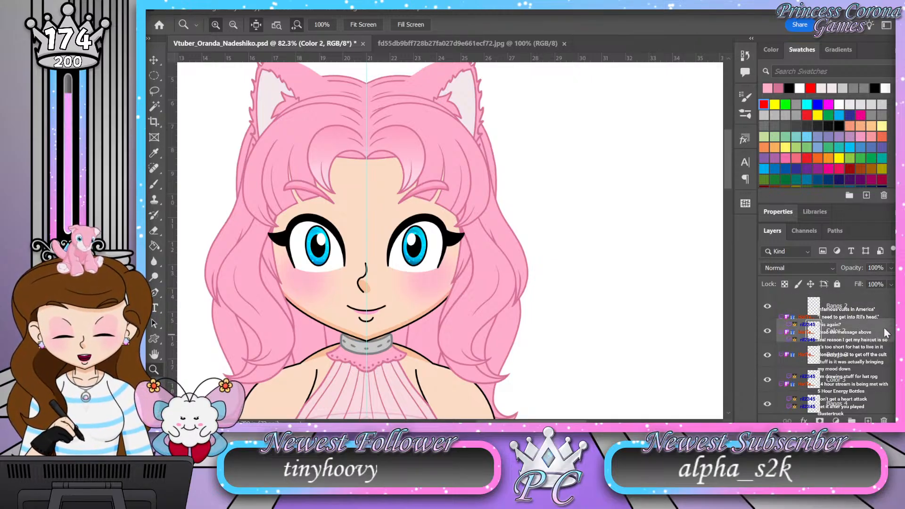
right_click(884, 328)
left_click(821, 377)
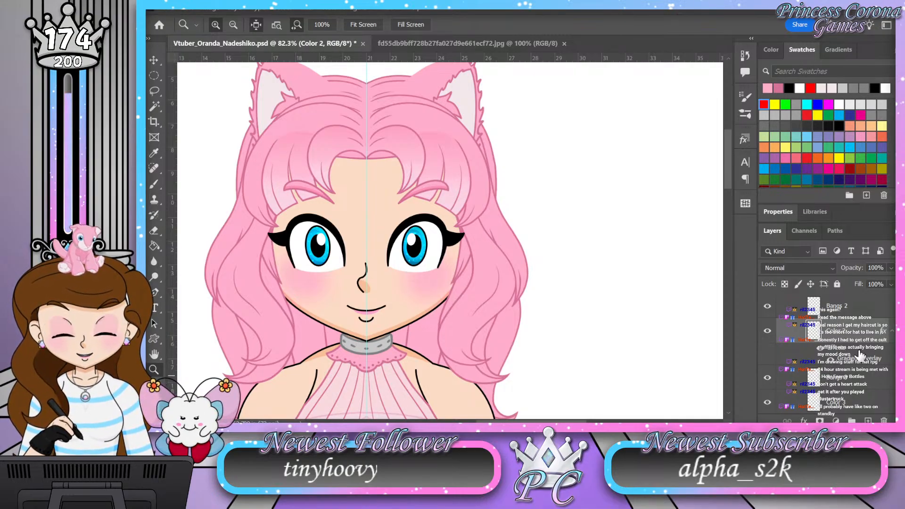
Step: Paste the same gradient overlay style onto the Color 3 layer and collapse the effects lists of Color 2 and Color 3
left_click(892, 332)
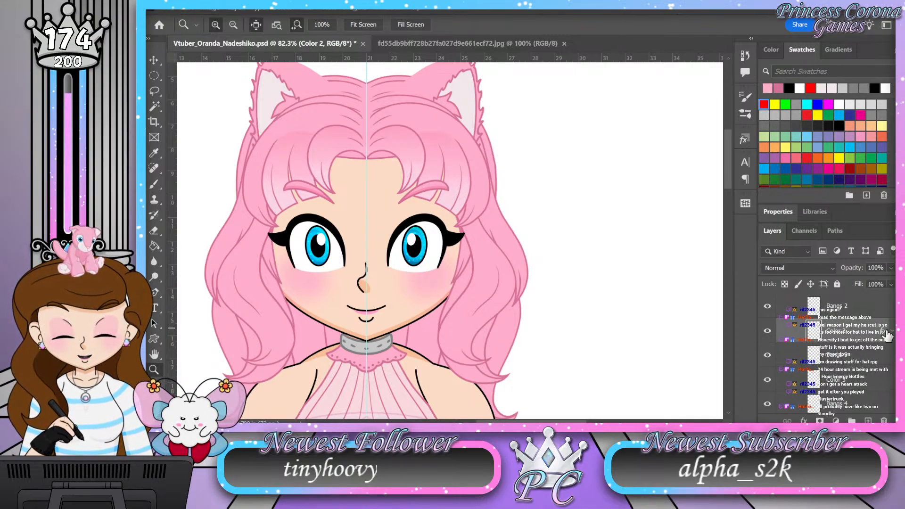
left_click(877, 381)
right_click(876, 376)
left_click(859, 336)
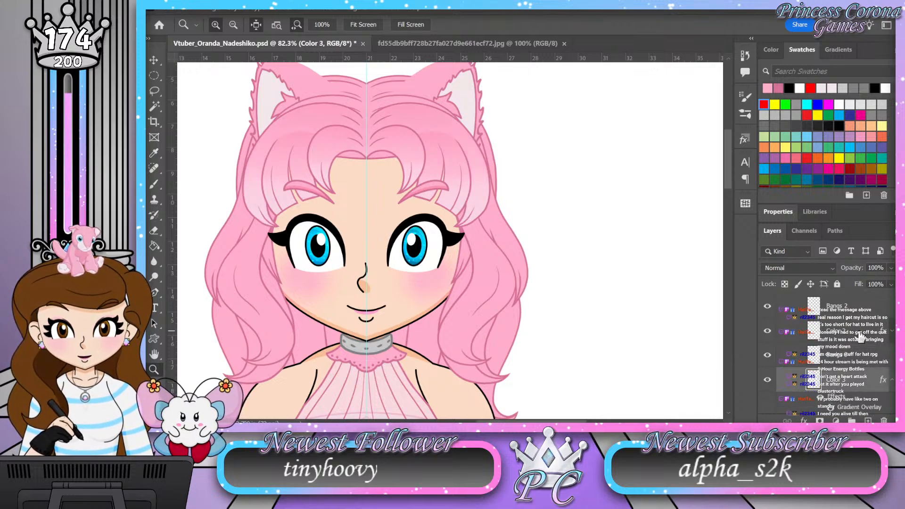
left_click(892, 379)
Step: Reopen the Color 2 layer's gradient overlay and adjust the position of its fade on the bangs
left_click(884, 332)
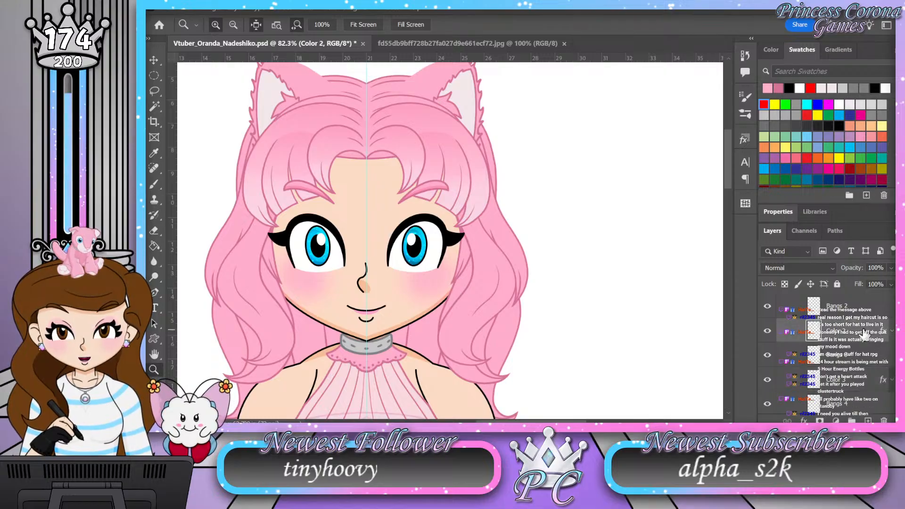
double_click(864, 333)
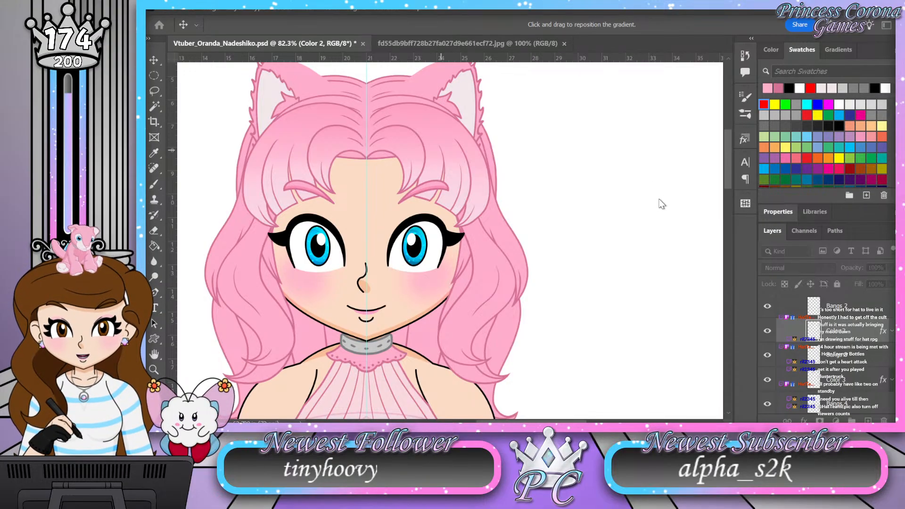
key("z")
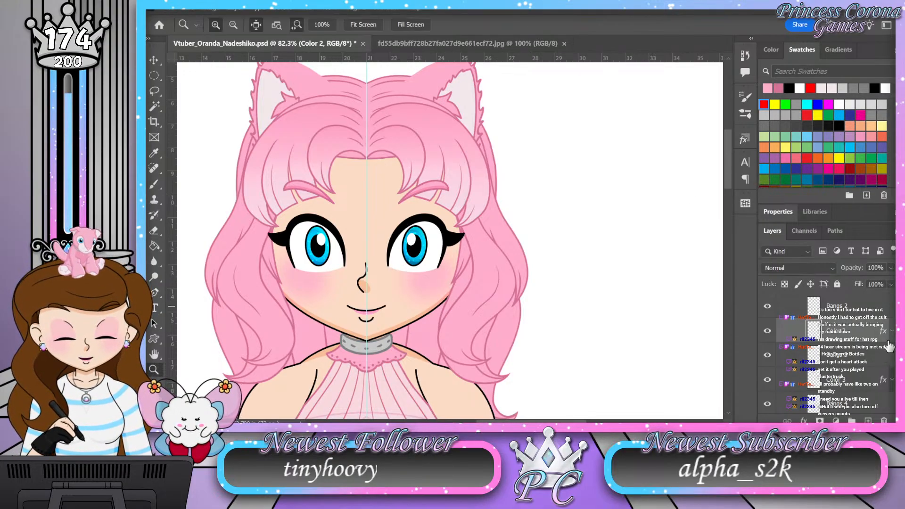
Step: Paste the copied gradient overlay style onto the Color 4 layer of the bangs
scroll(871, 368, "down", 3)
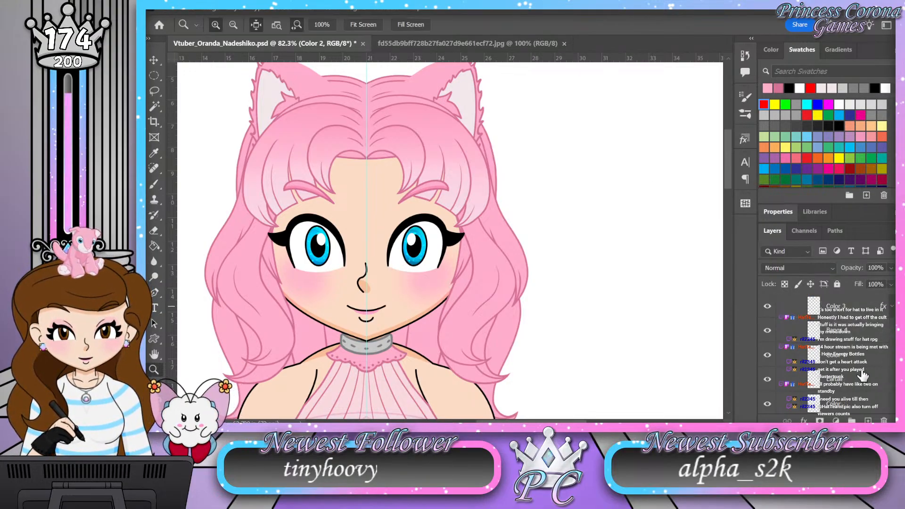
mouse_move(465, 151)
left_mouse_down()
mouse_move(425, 146)
mouse_move(497, 152)
mouse_move(466, 145)
left_mouse_up()
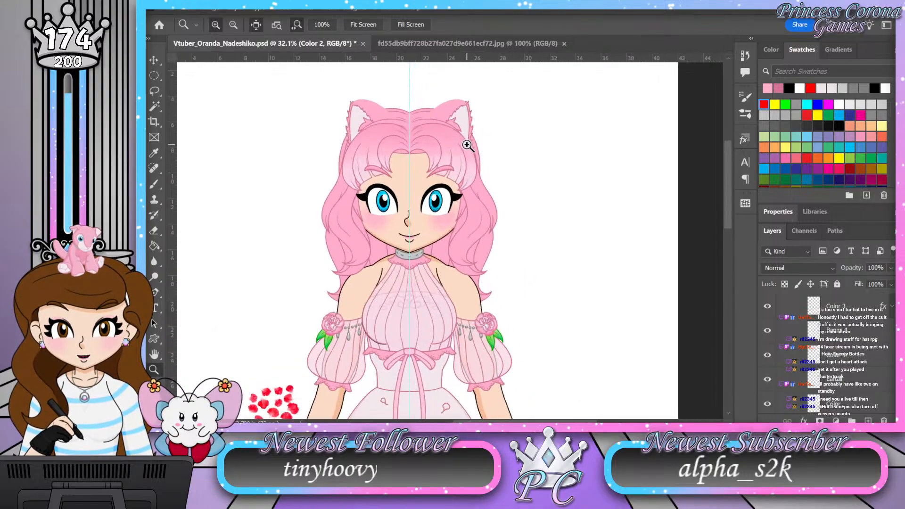
left_click(872, 354)
left_click(841, 305)
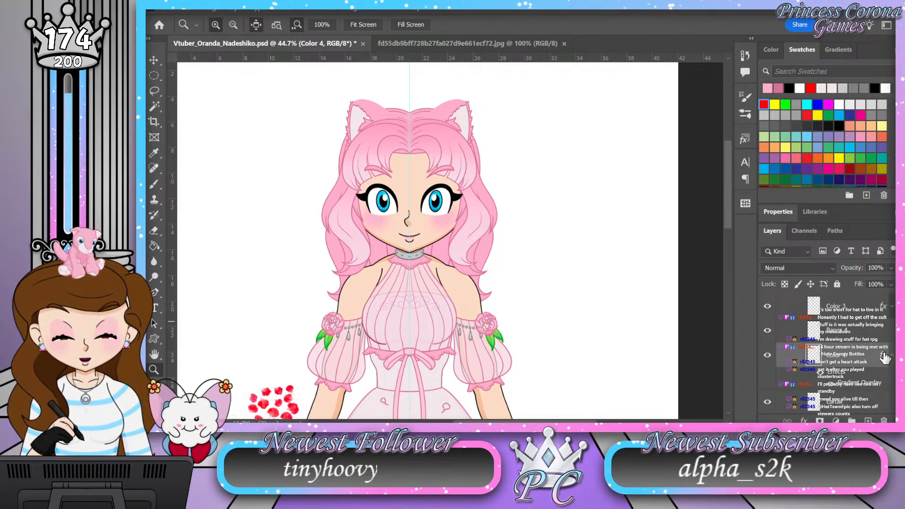
Step: Edit the Color 4 layer's gradient overlay colors, adjust the position of its fade, and collapse its effects list
key("h")
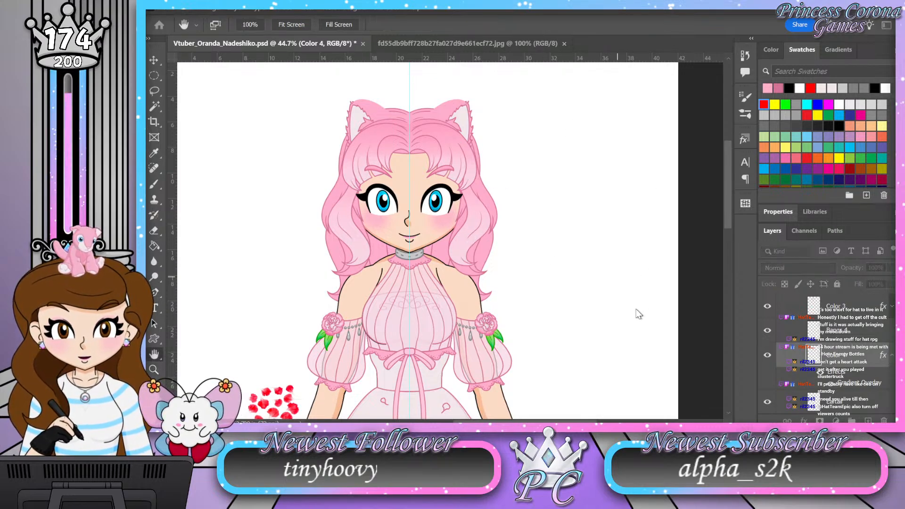
key("v")
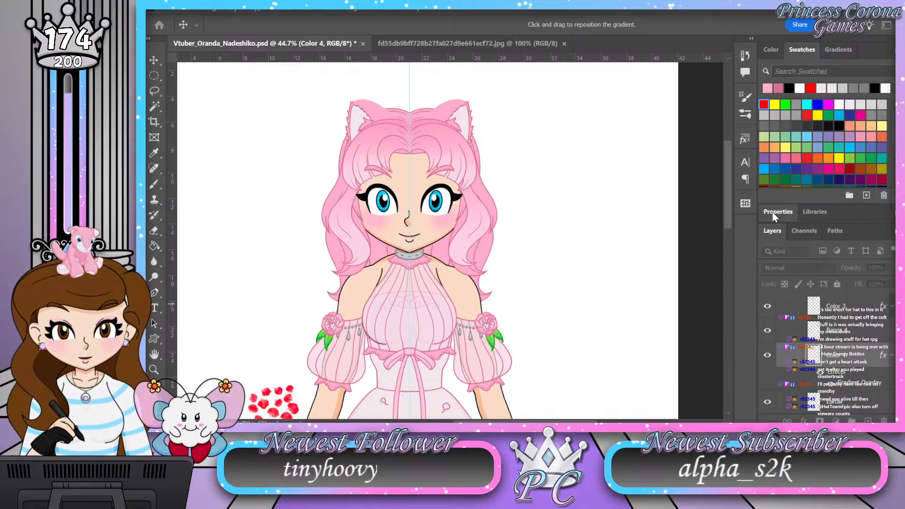
key("i")
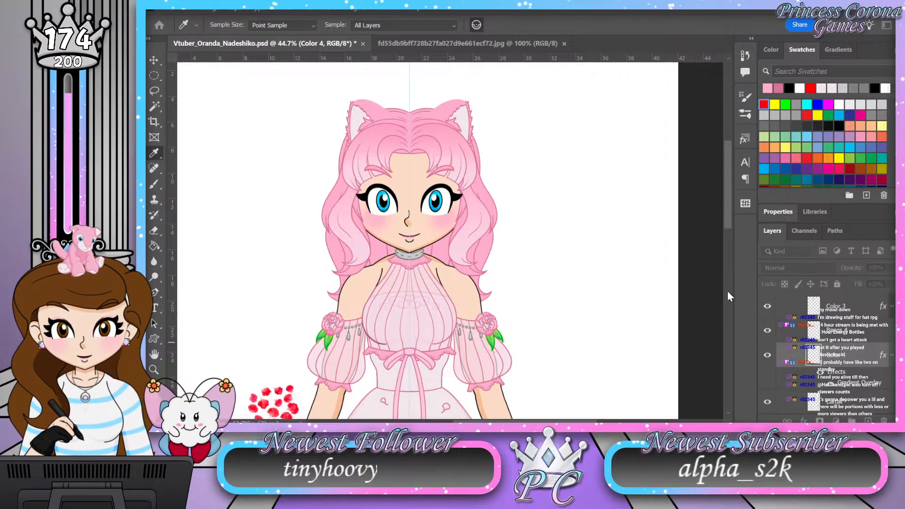
key("v")
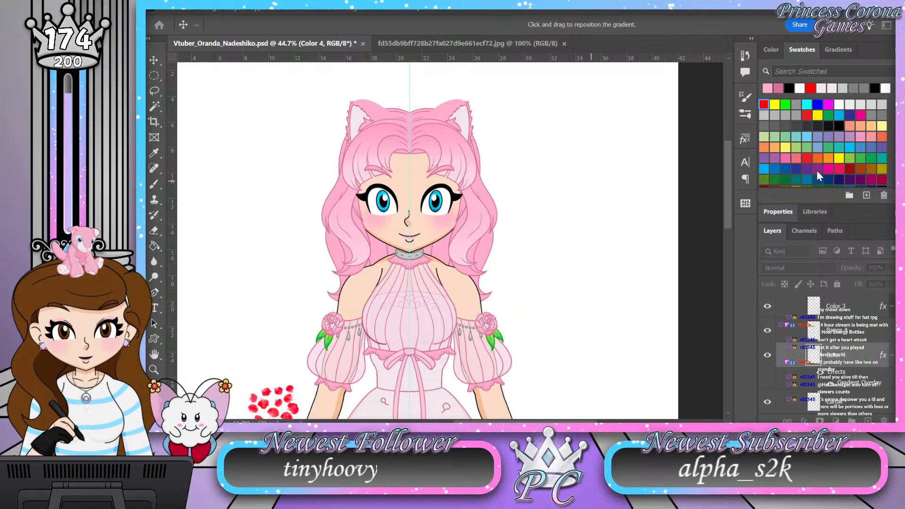
key("i")
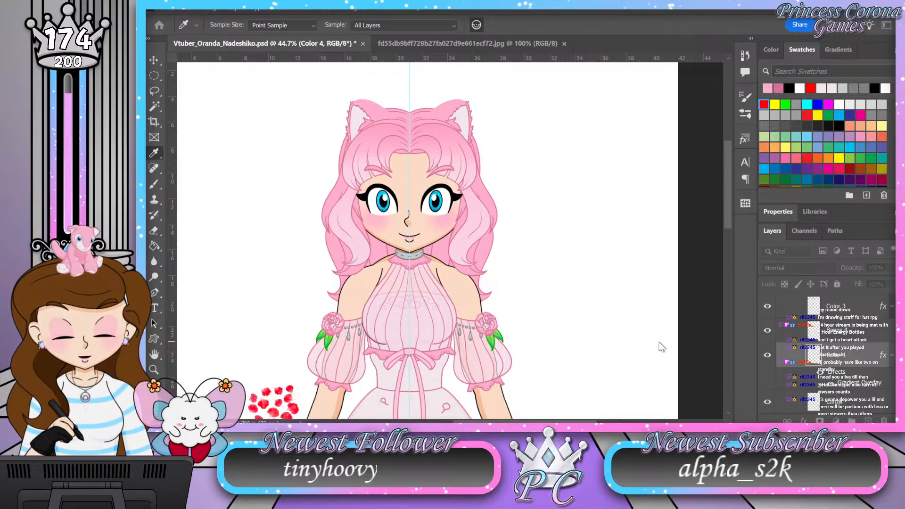
key("v")
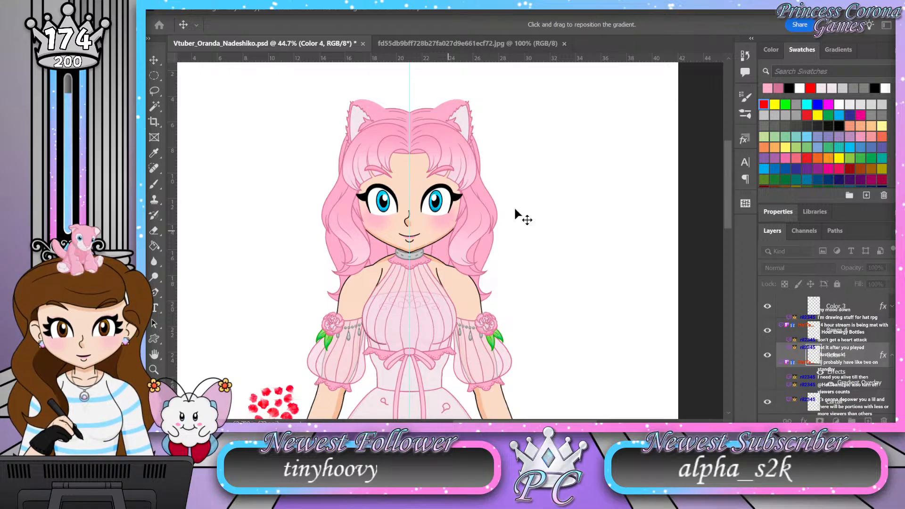
key("z")
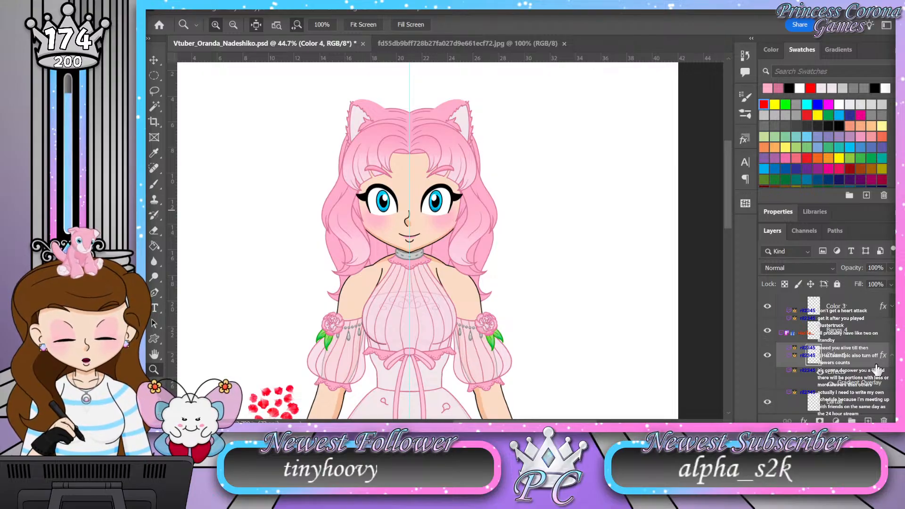
left_click(891, 356)
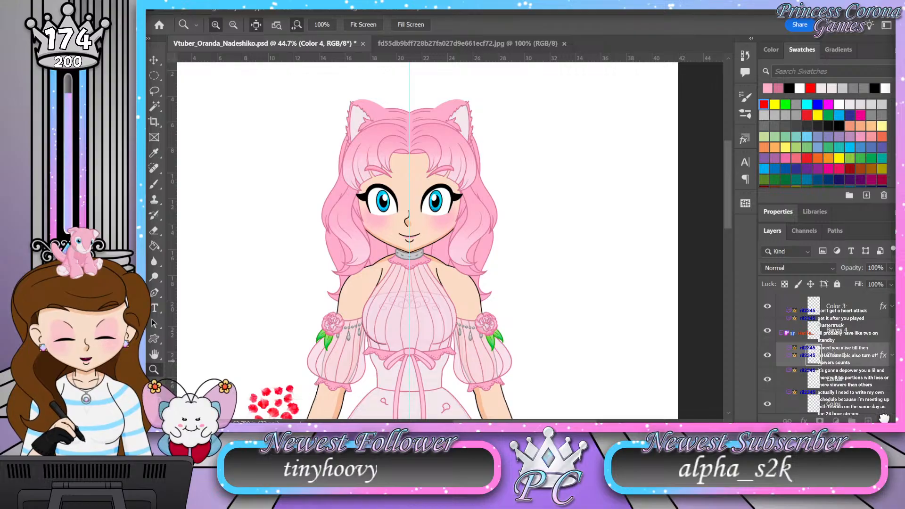
Step: Replace the Color 3 layer's style with the Color 4 layer's gradient overlay and collapse its effects list
scroll(879, 351, "up", 2)
left_click(876, 349)
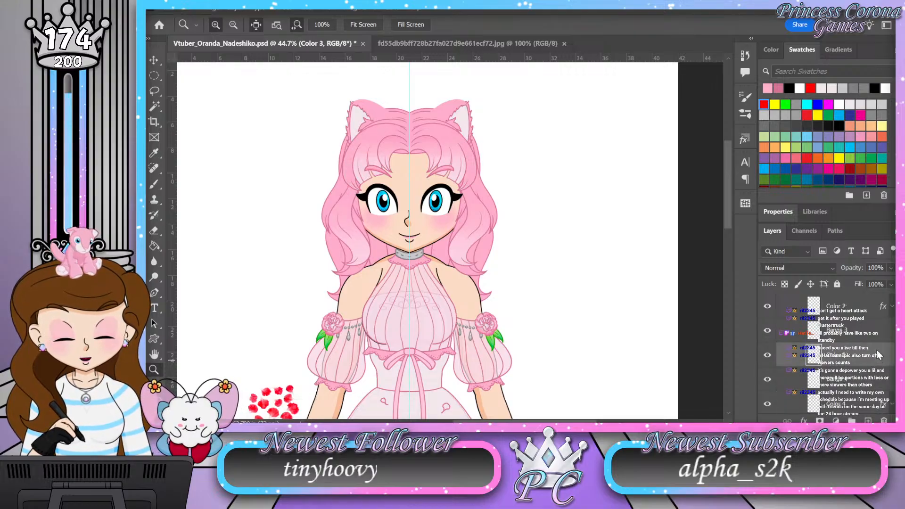
left_click(838, 299)
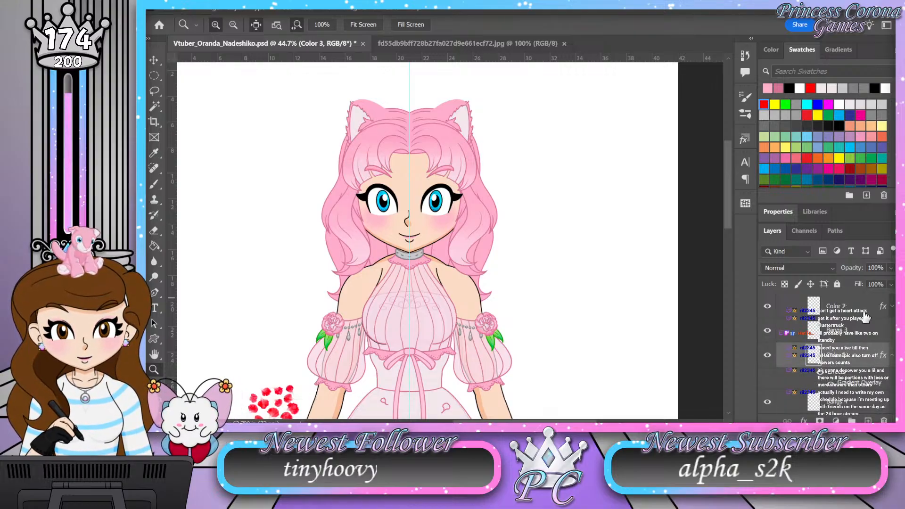
left_click(891, 355)
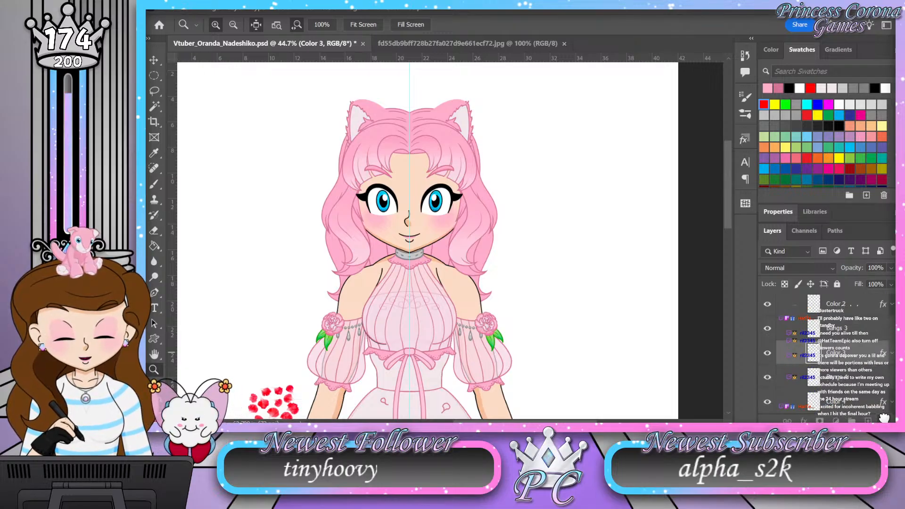
Step: Replace the Color 2 layer's style with the same gradient overlay used on Color 4
scroll(874, 351, "up", 1)
left_click(874, 334)
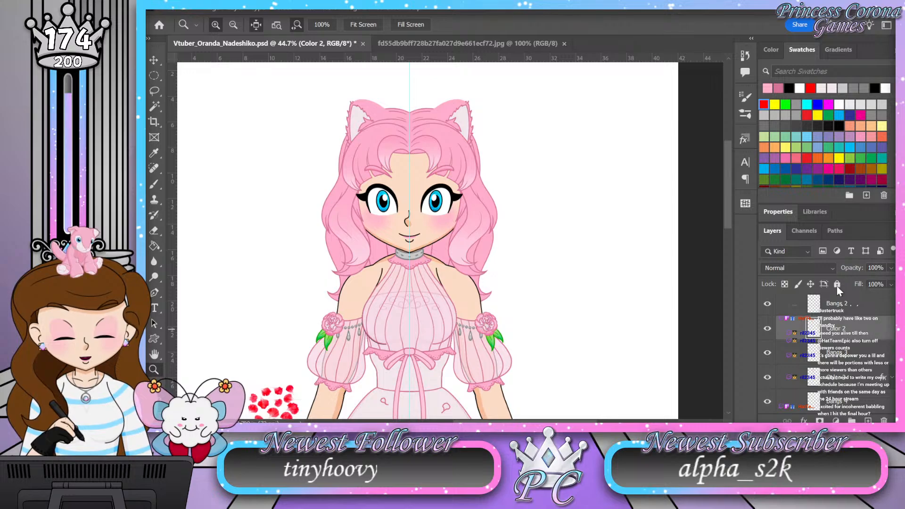
left_click(886, 329)
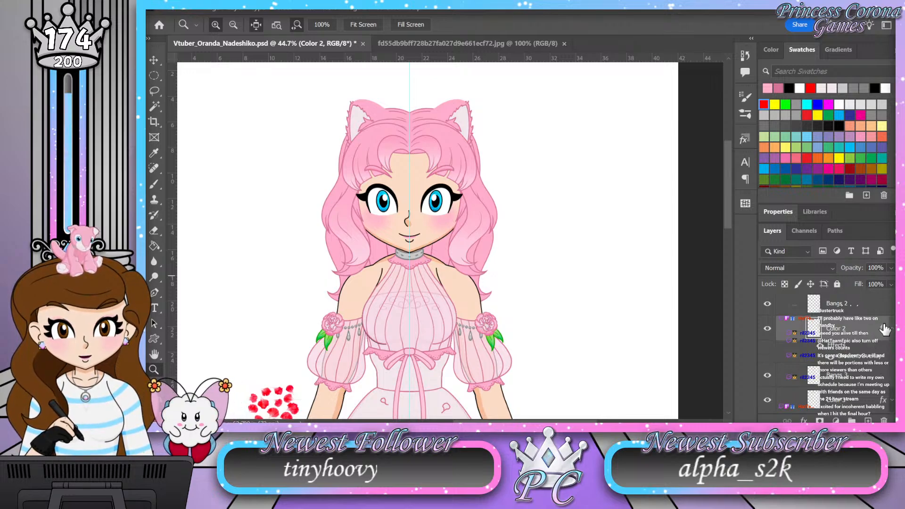
Step: Copy the Color 2 layer's gradient overlay style onto Color 1 and collapse the effects lists of both layers
scroll(882, 336, "up", 1)
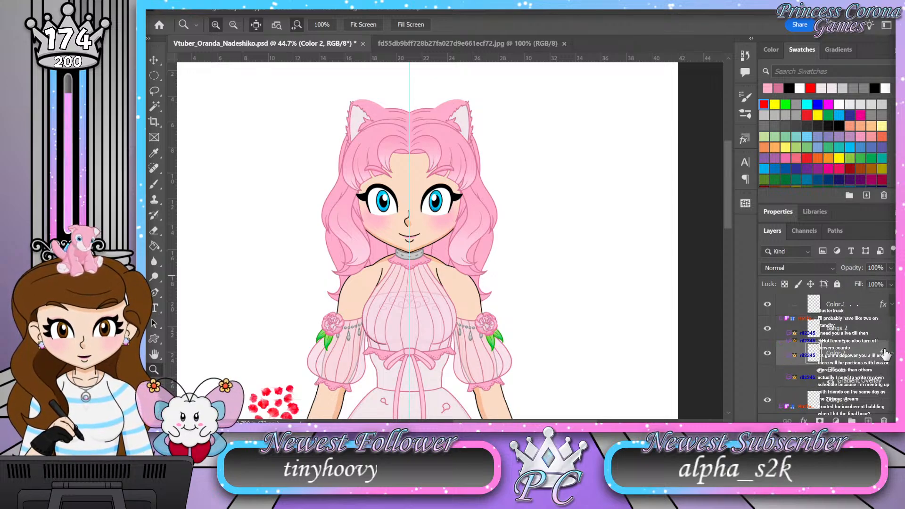
left_click_drag(886, 420, 887, 420)
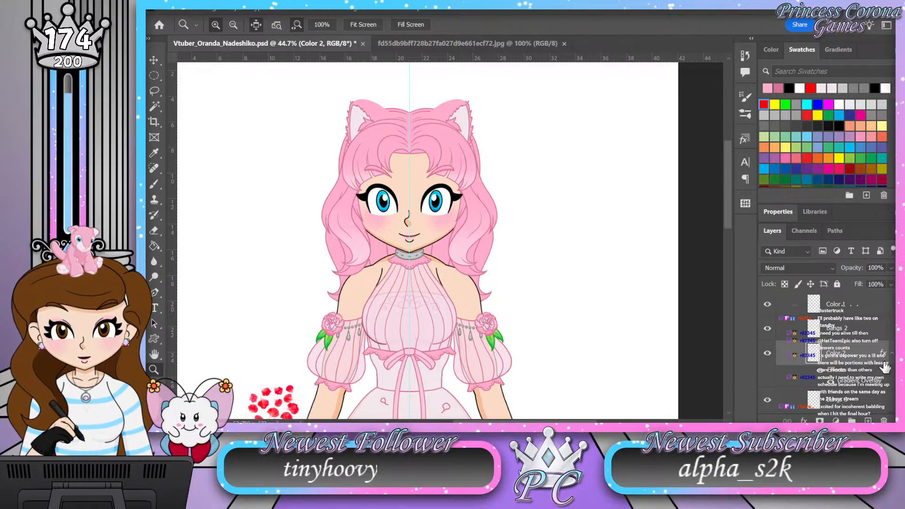
left_click_drag(882, 354, 884, 313, "alt")
left_click(889, 307)
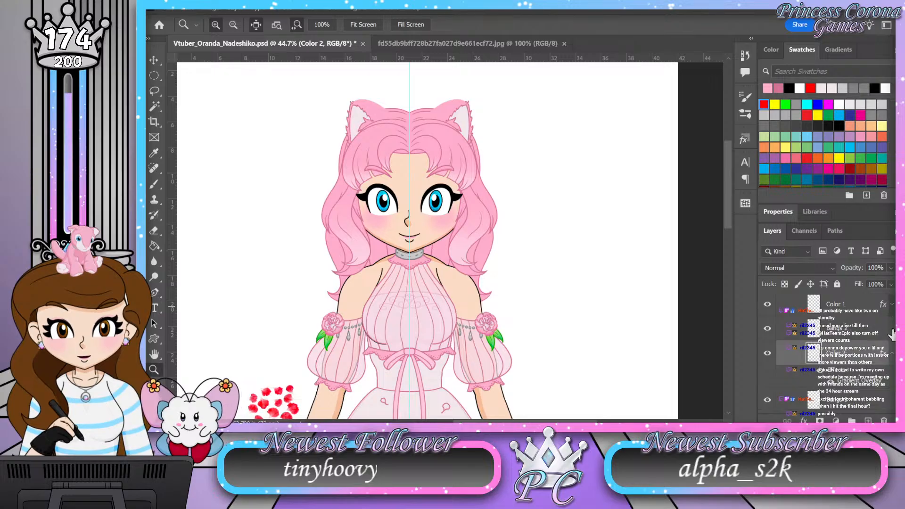
left_click(890, 355)
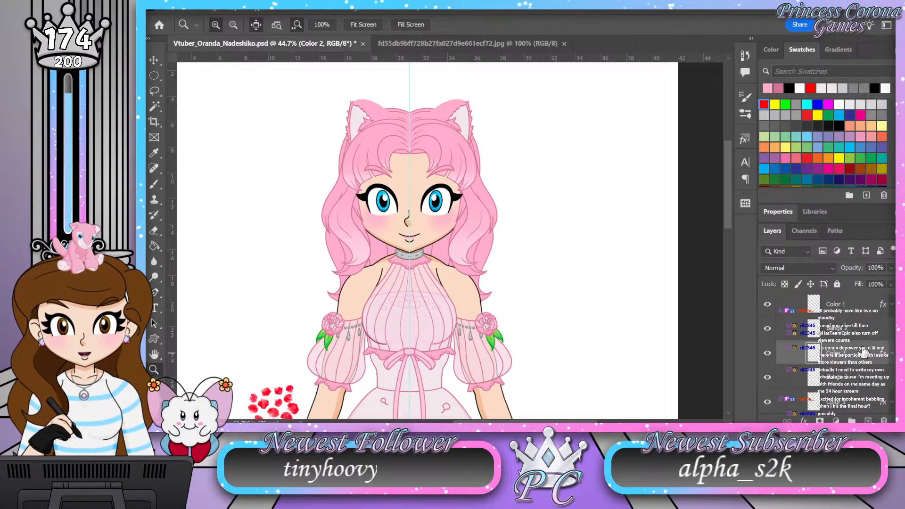
Step: Paste the gradient overlay style onto the layer named Color at the bottom of the Bangs group and collapse its effects list
scroll(877, 348, "down", 6)
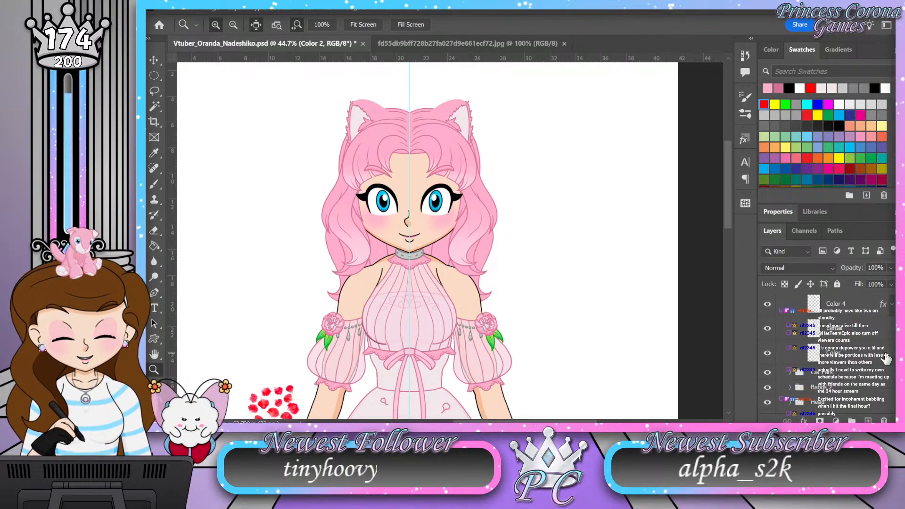
left_click_drag(437, 144, 457, 139)
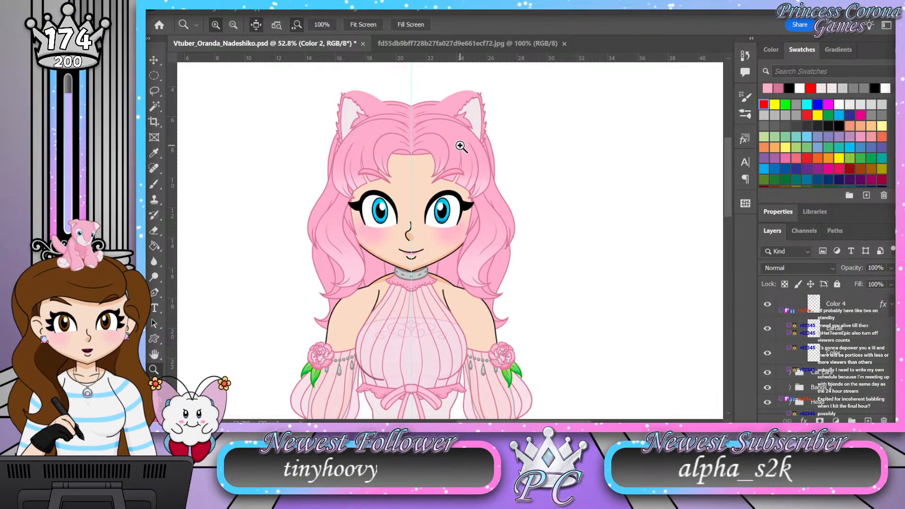
left_click_drag(439, 136, 451, 132)
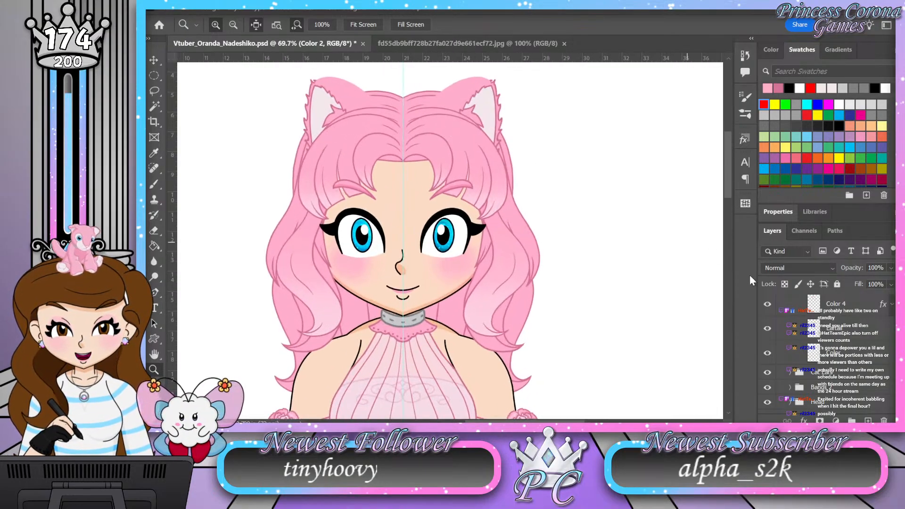
left_click(889, 360)
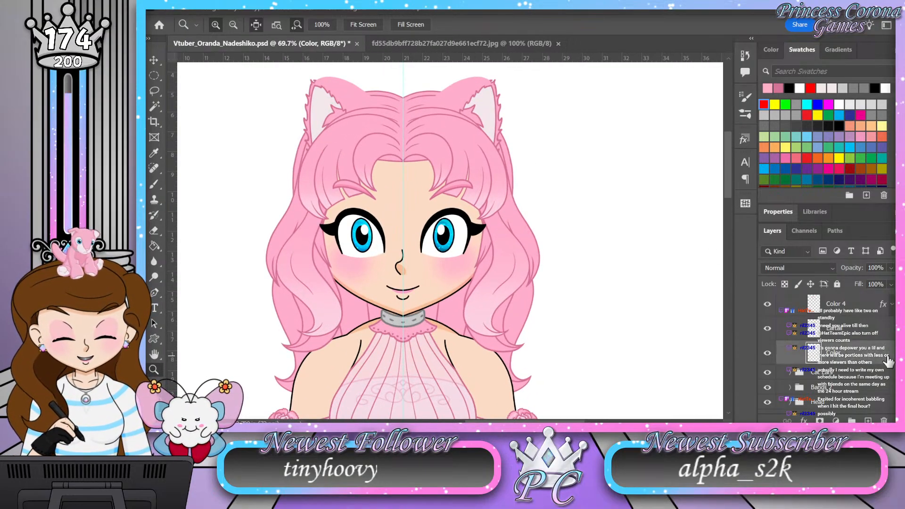
left_click(848, 309)
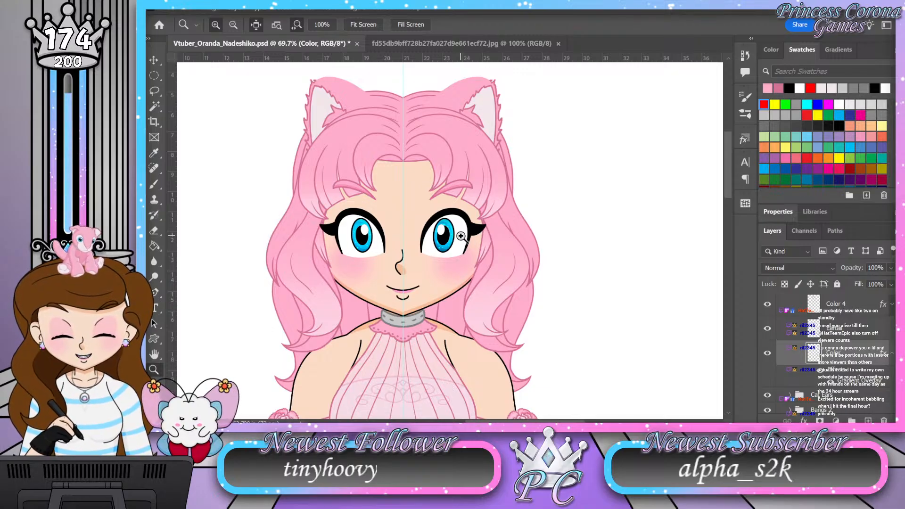
left_click(892, 358)
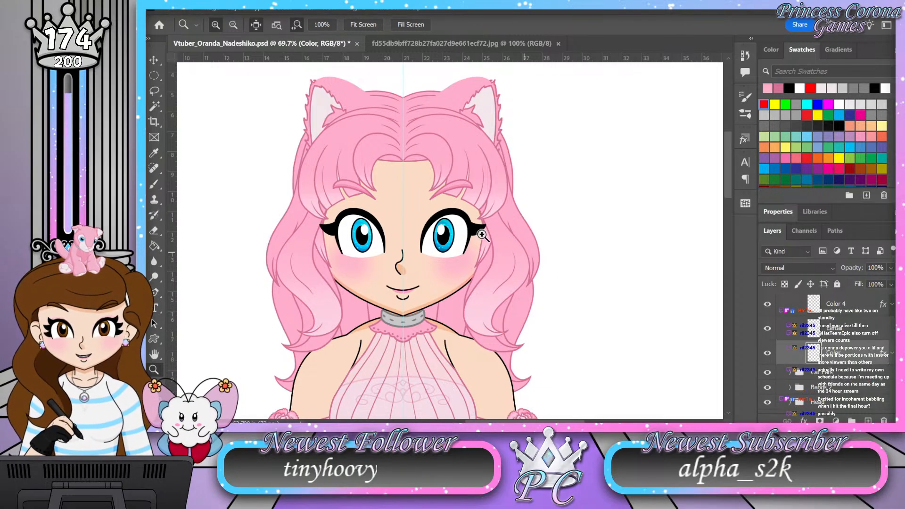
Step: Expand the Bangs 2 group and paste the gradient overlay style onto its Color 4 layer
left_click(384, 189, "alt")
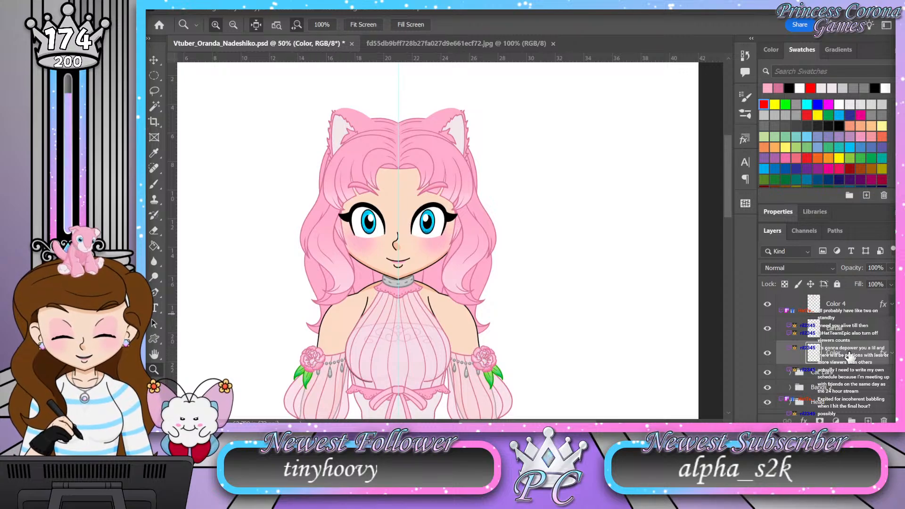
scroll(864, 360, "up", 3)
scroll(861, 360, "up", 3)
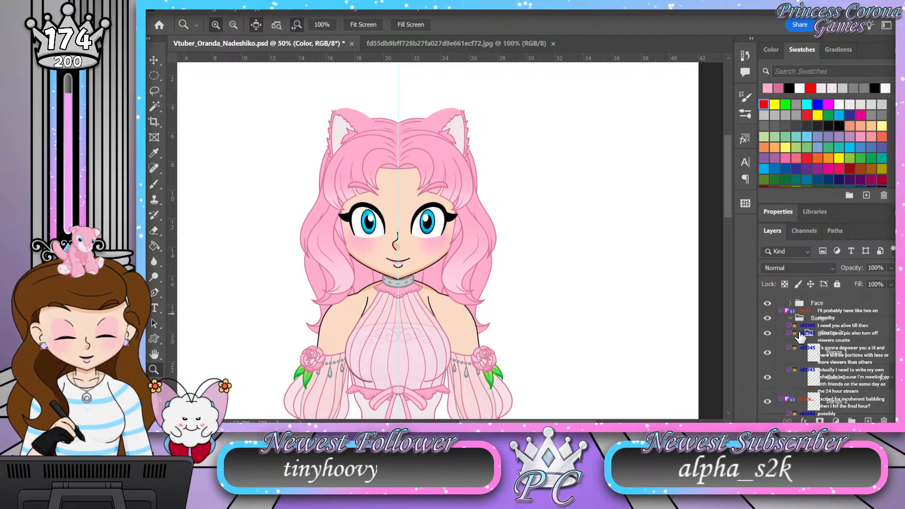
left_click(800, 334)
left_click(791, 363)
scroll(868, 362, "down", 2)
left_click(880, 360)
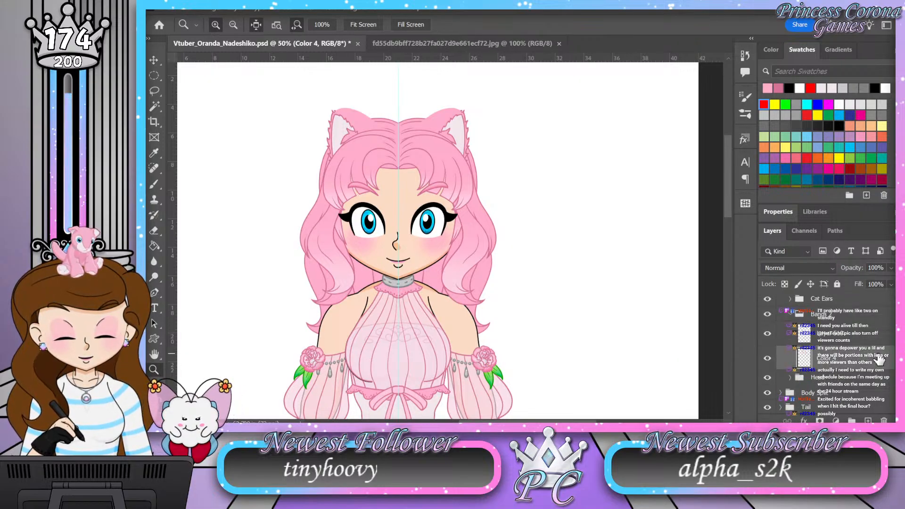
left_click(829, 312)
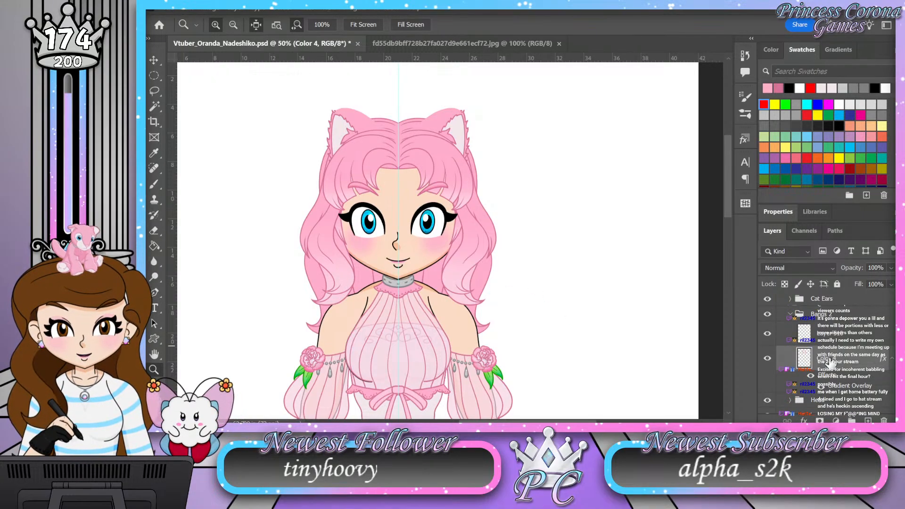
Step: Collapse the Bangs 2 group and expand the hair Back group to reach its color layers
left_click(791, 314)
scroll(795, 334, "up", 1)
scroll(795, 333, "up", 1)
left_click(791, 327)
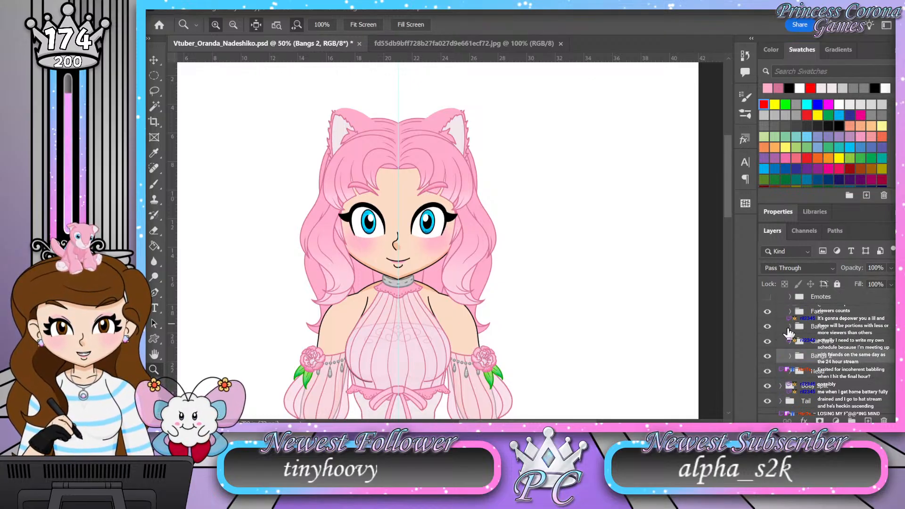
scroll(786, 331, "up", 2)
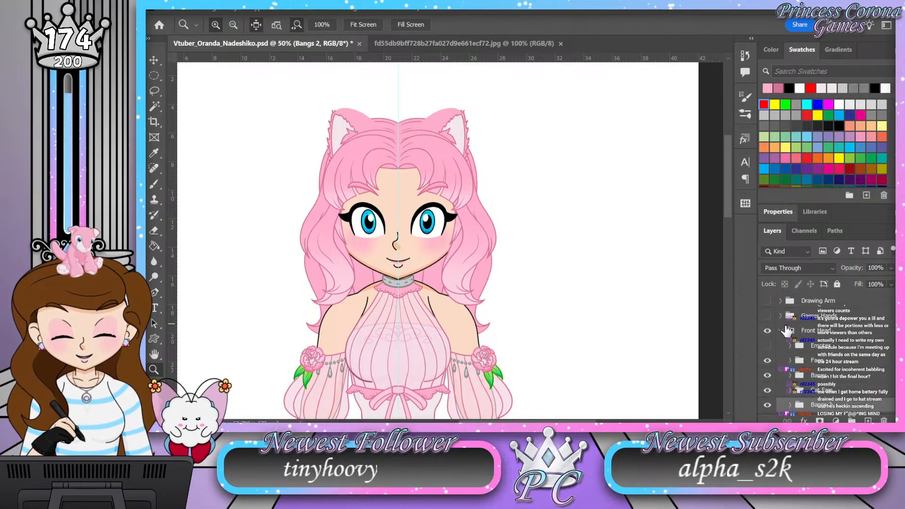
left_click(779, 332)
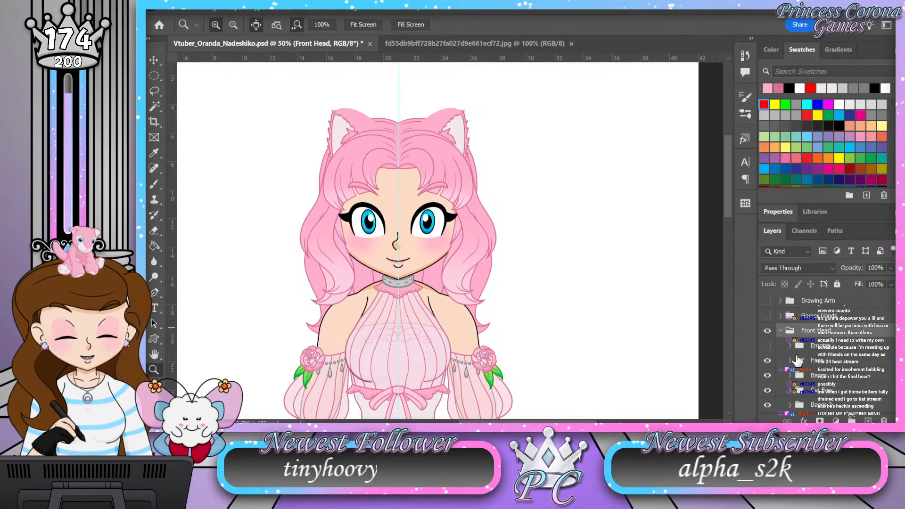
scroll(795, 361, "down", 2)
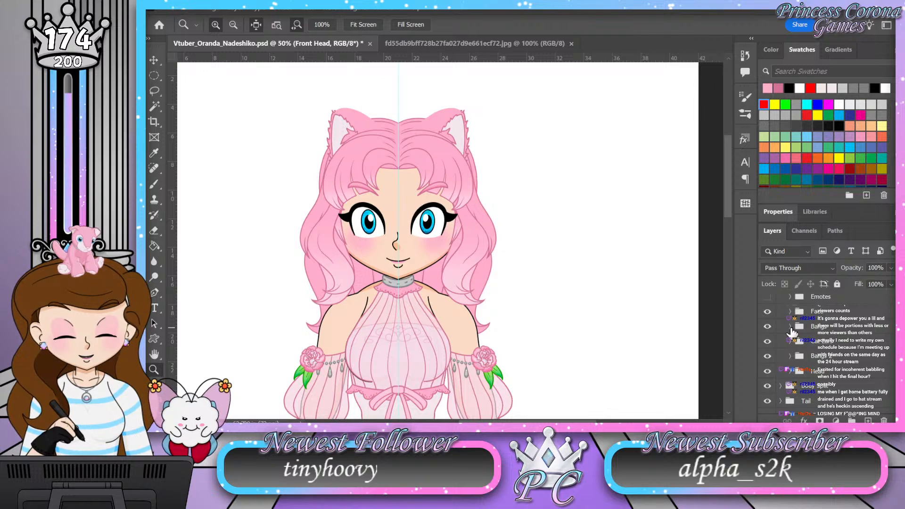
scroll(787, 394, "down", 1)
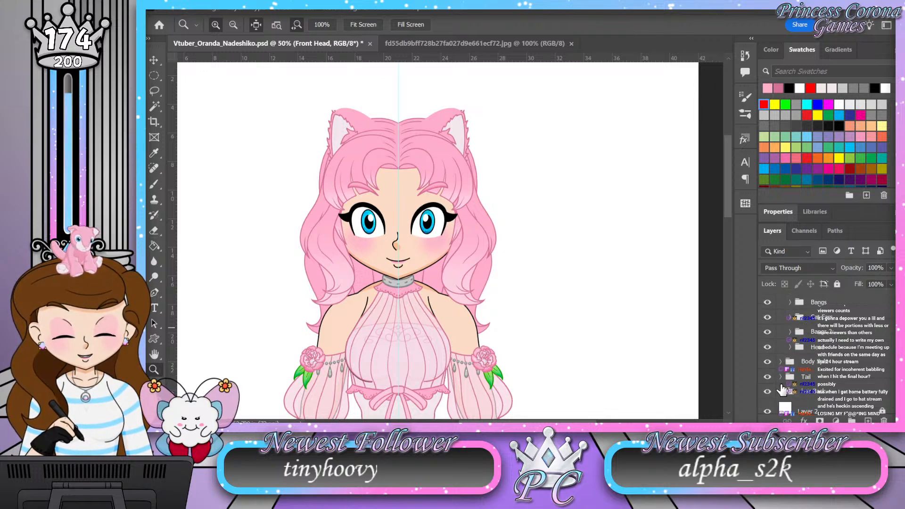
left_click(781, 392)
scroll(824, 361, "down", 3)
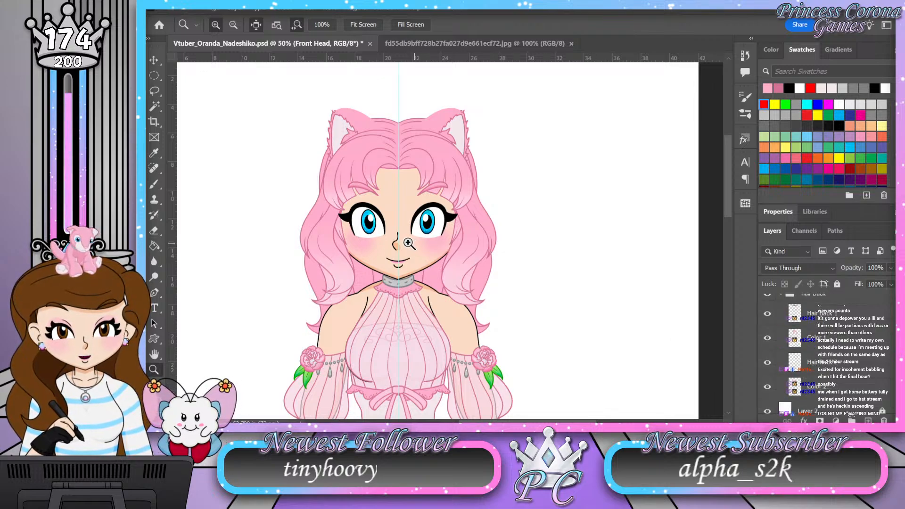
Step: Collapse the Front Head group and hide both Front Head and Body Split to isolate the back hair
scroll(410, 243, "down", 1)
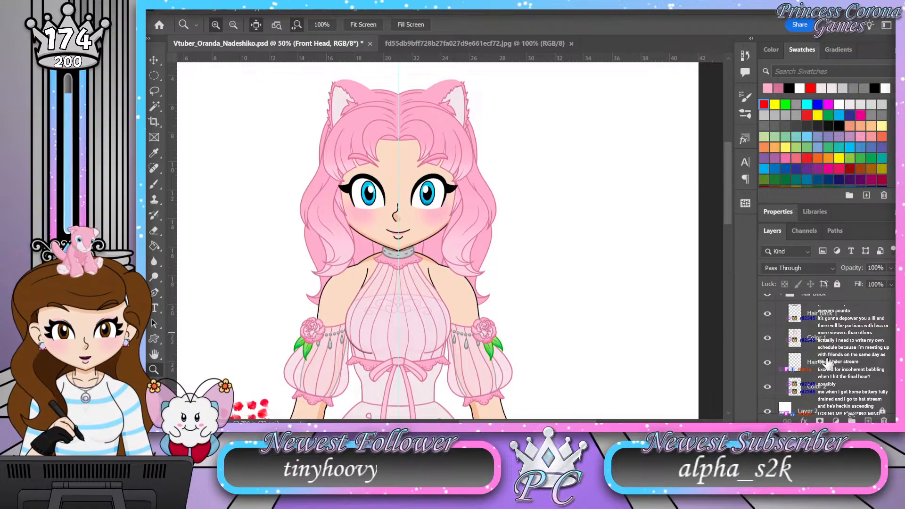
scroll(849, 346, "up", 5)
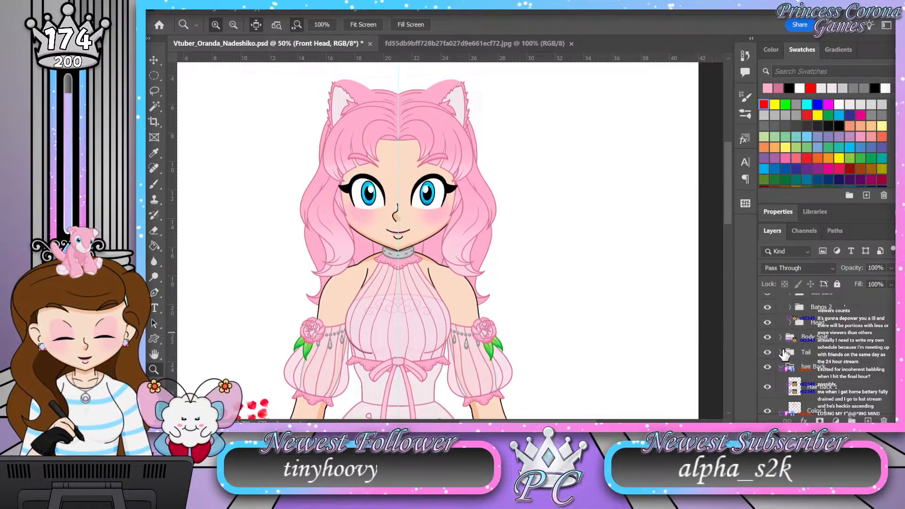
scroll(774, 344, "up", 3)
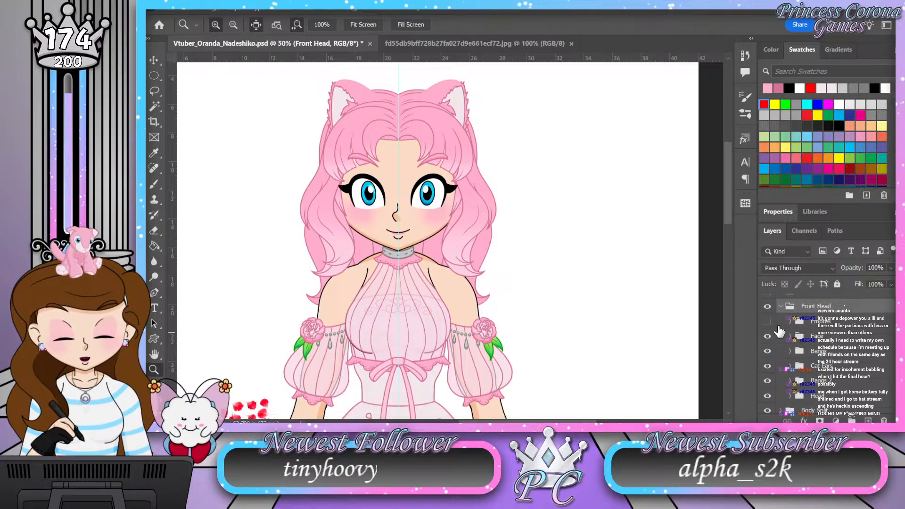
left_click(780, 307)
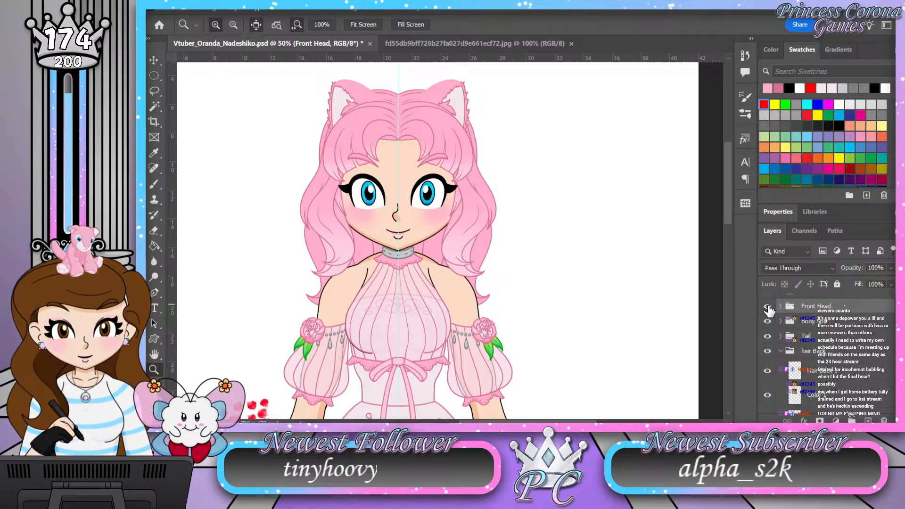
left_click(767, 306)
left_click(768, 322)
Step: Paste the gradient overlay style onto the Color 1 layer in the hair Back group and collapse its effects list
scroll(854, 372, "down", 1)
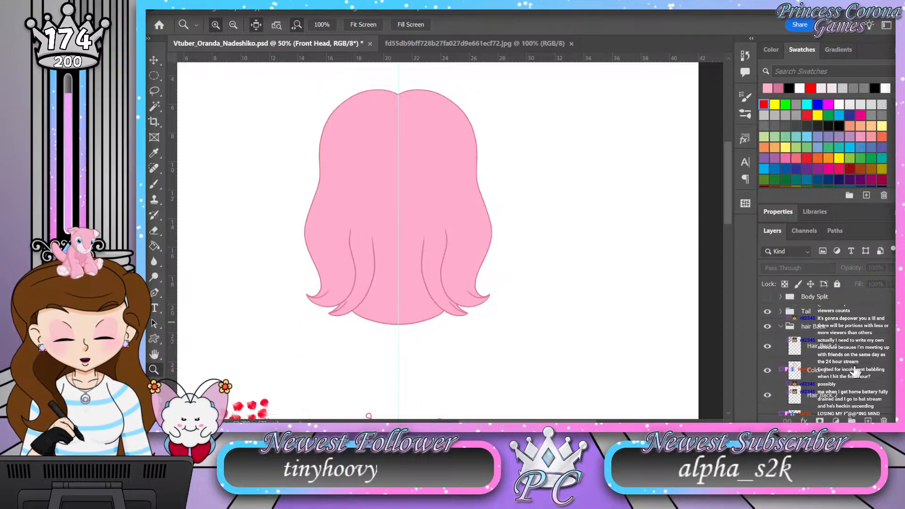
left_click(857, 375)
left_click(816, 326)
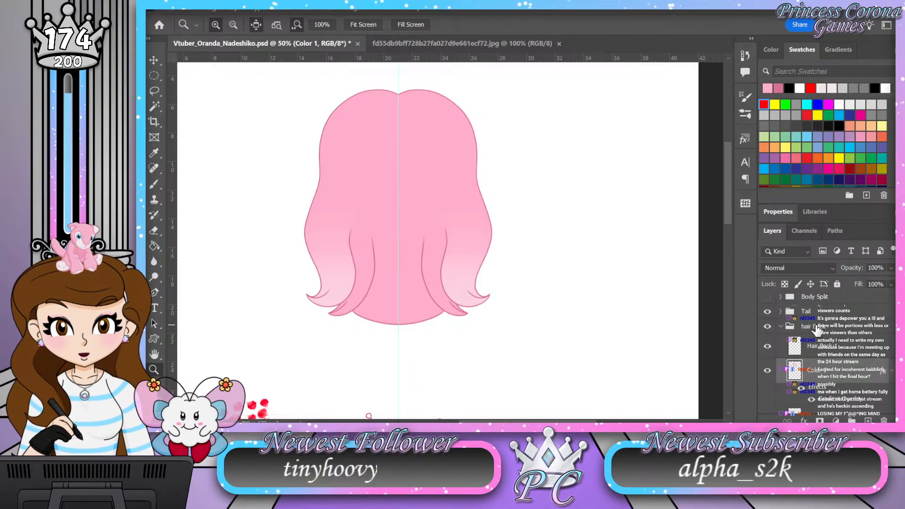
scroll(817, 330, "down", 3)
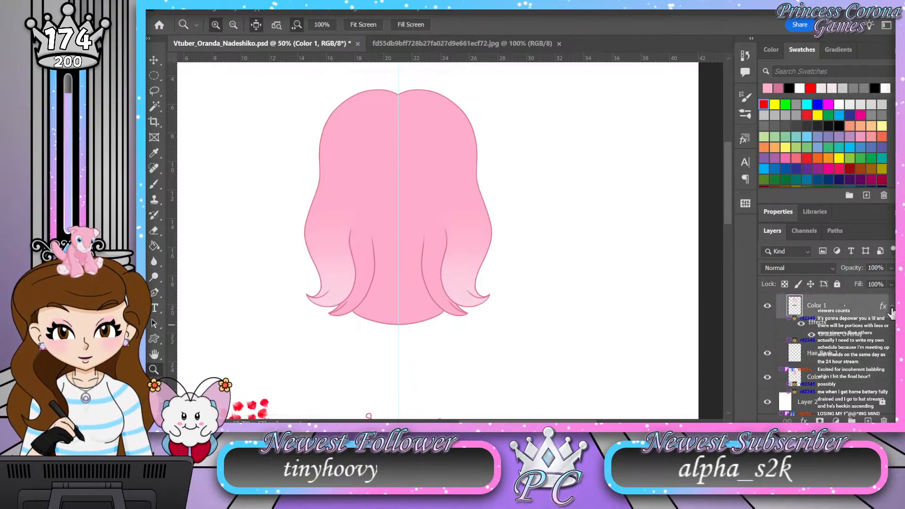
left_click(891, 309)
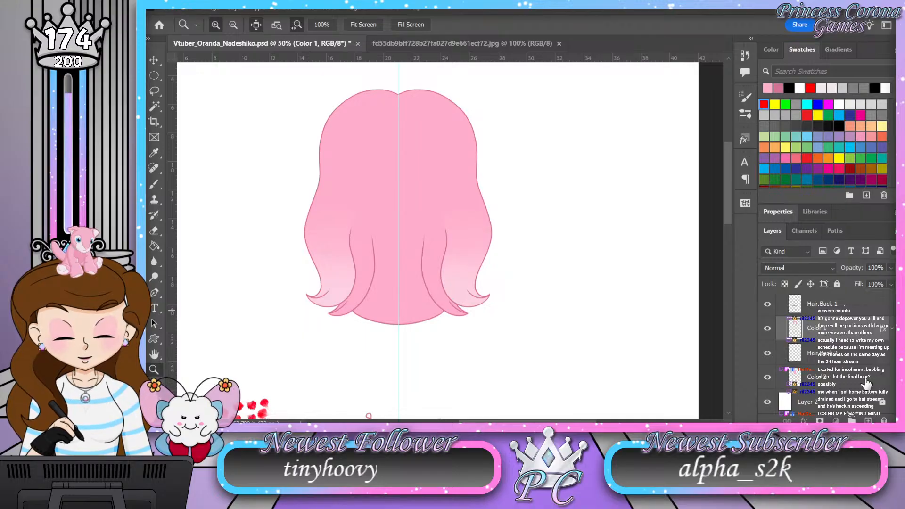
Step: Paste the gradient overlay style onto the hair Back group's Color 2 layer and collapse its effects list
left_click(866, 382)
left_click(840, 333)
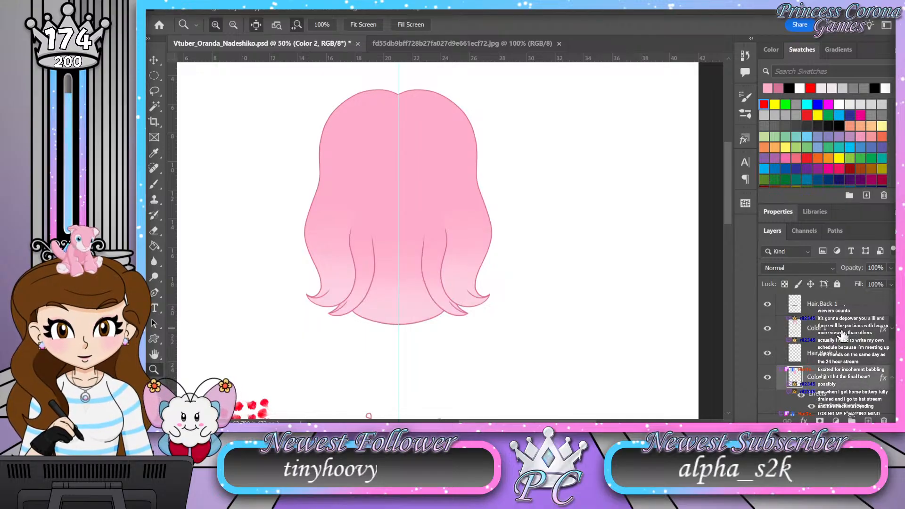
left_click(892, 378)
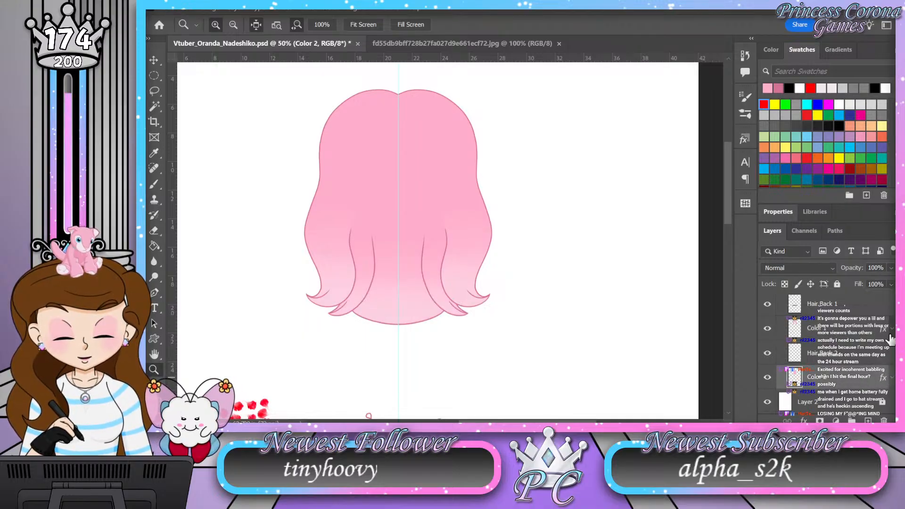
Step: Collapse the hair Back group and make the Body Split and Front Head groups visible again
scroll(823, 353, "up", 3)
left_click(780, 358)
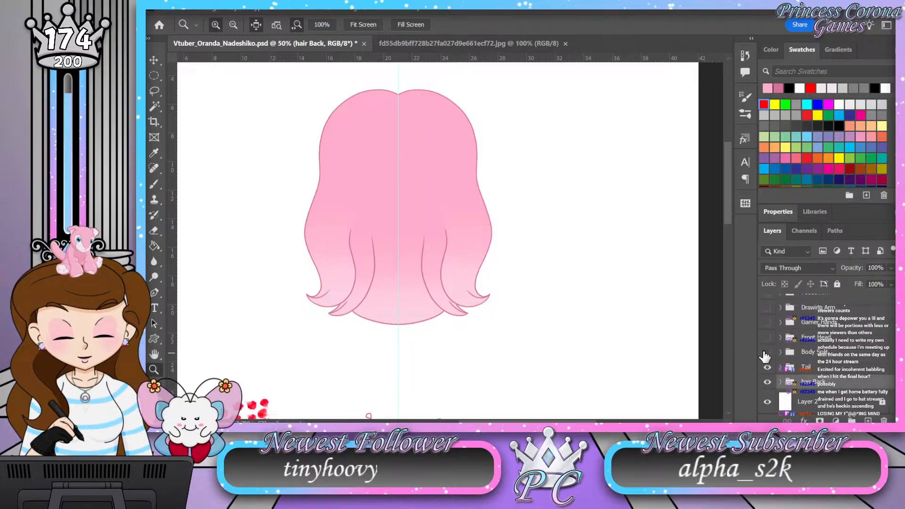
left_click(767, 353)
left_click(767, 338)
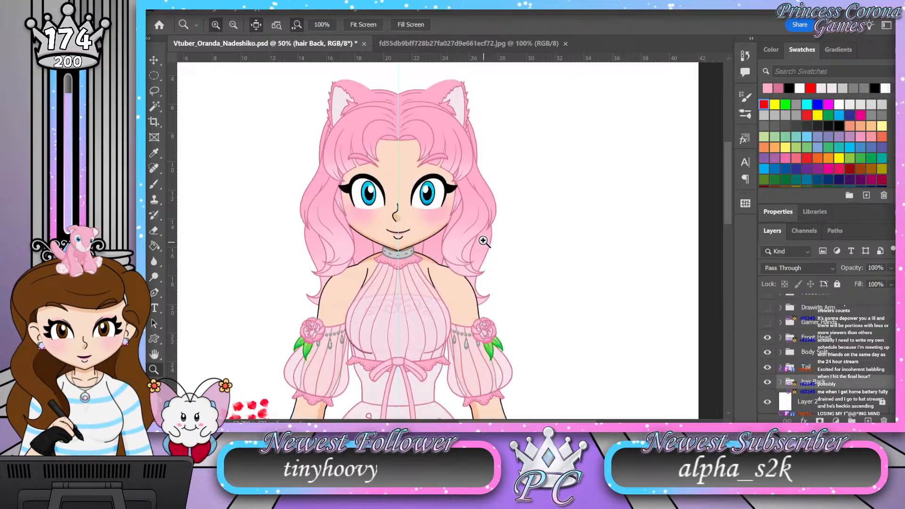
Step: Review the whole character, then expand the Front Head group, its Bangs group and the first subgroup inside Bangs
left_click_drag(397, 168, 411, 183)
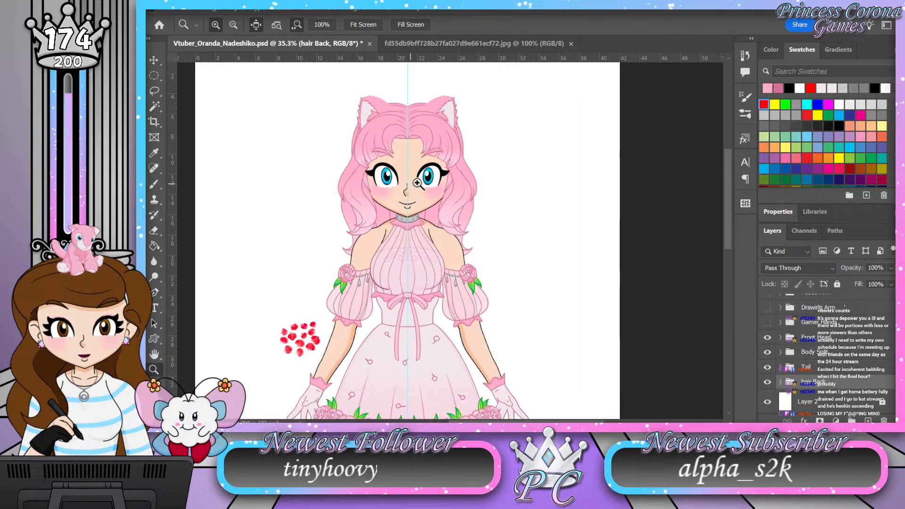
double_click(154, 354)
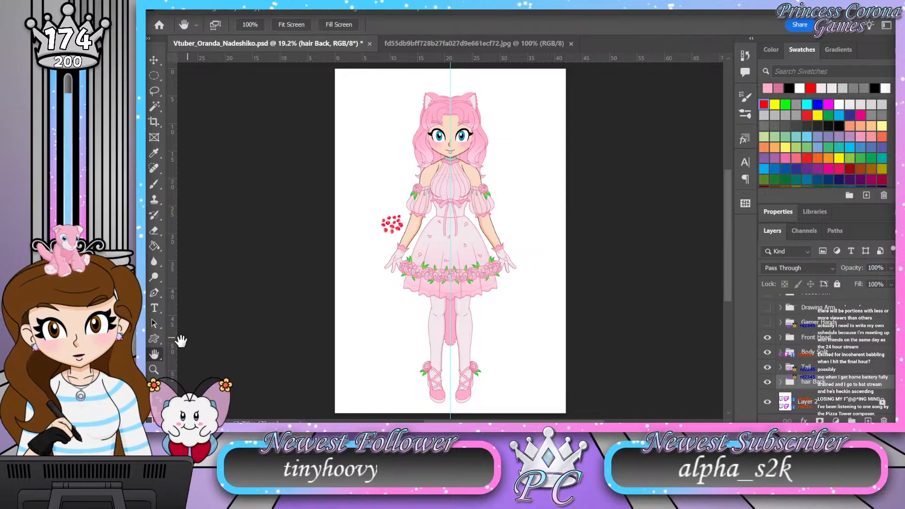
left_click(154, 369)
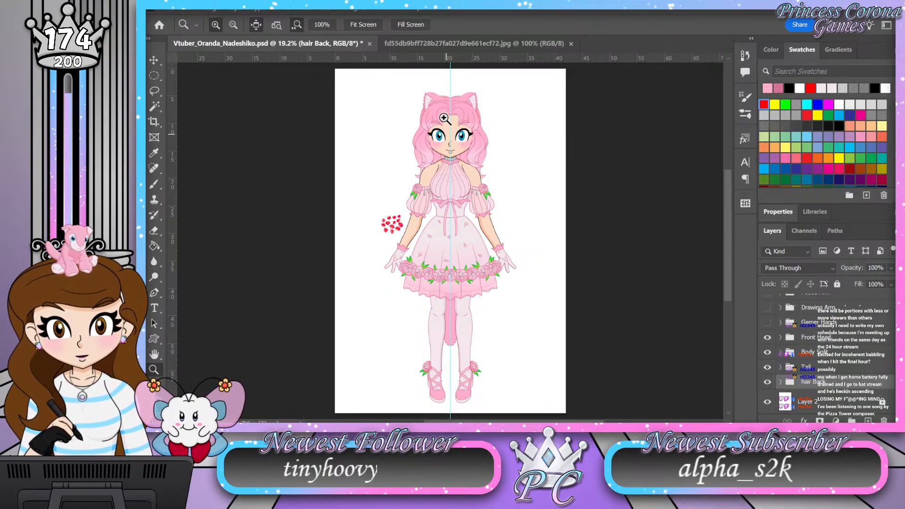
left_click_drag(444, 96, 473, 87)
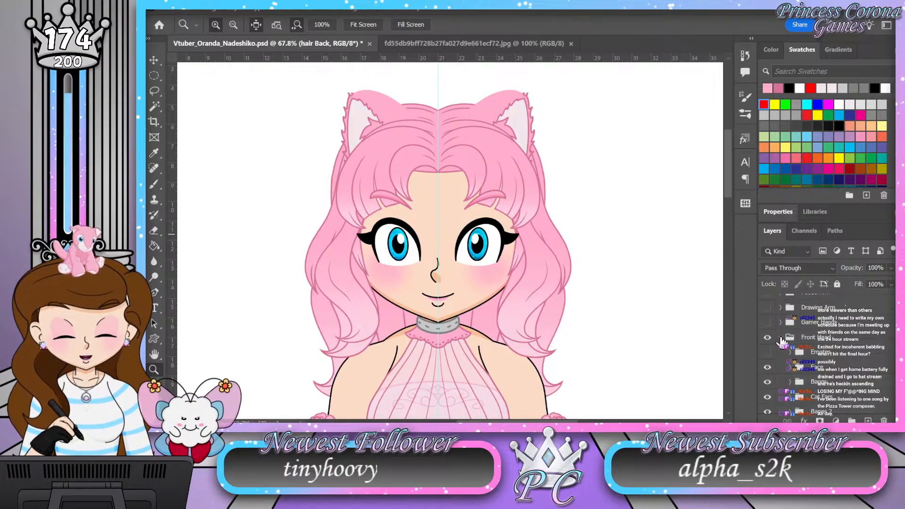
left_click(780, 338)
left_click(790, 358)
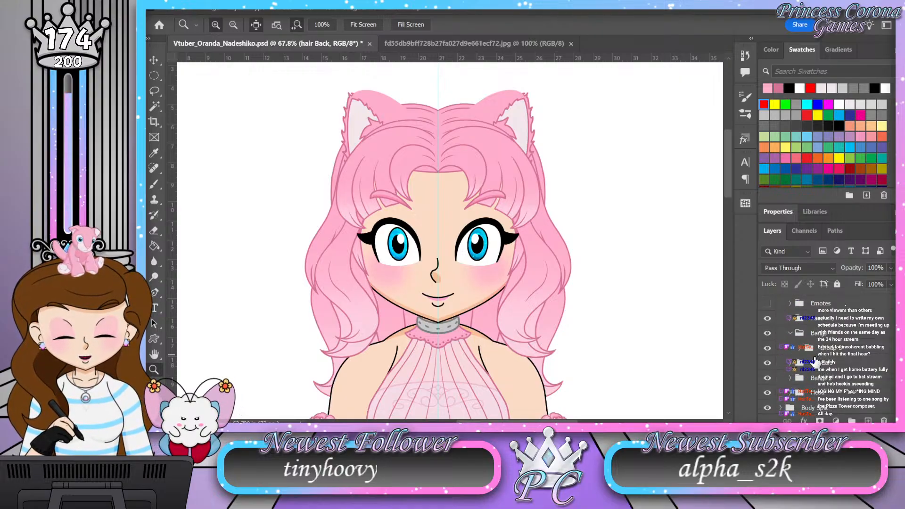
left_click(800, 348)
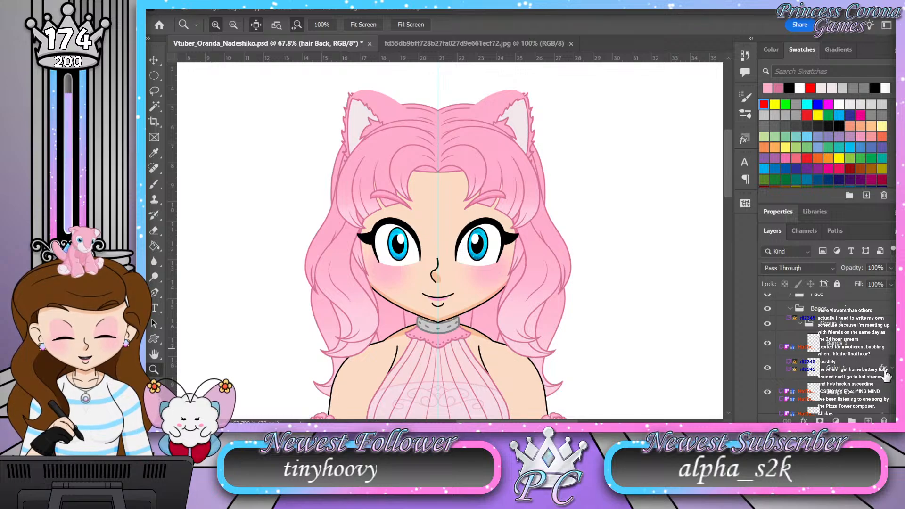
left_click_drag(563, 122, 586, 125)
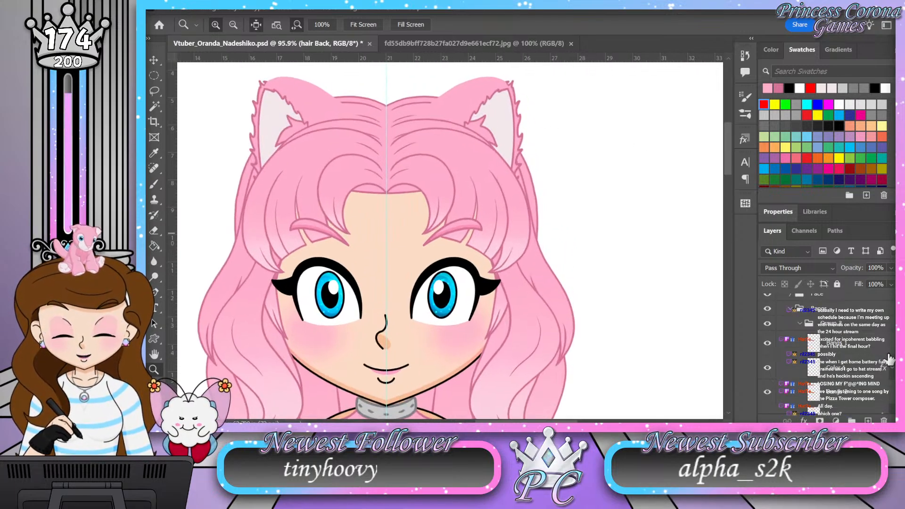
Step: Open the layer style of the Color 1 layer in the Bangs group and reposition its gradient overlay on the hair
left_click(885, 368)
key("h")
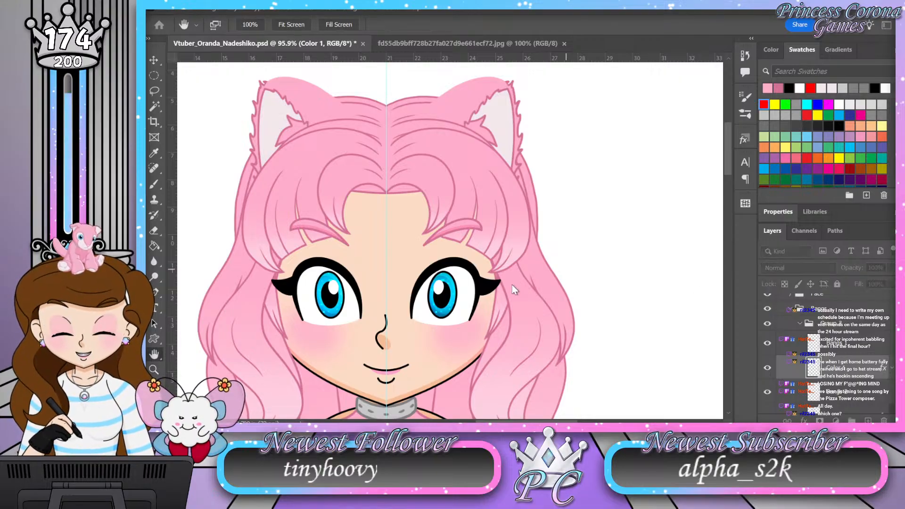
key("v")
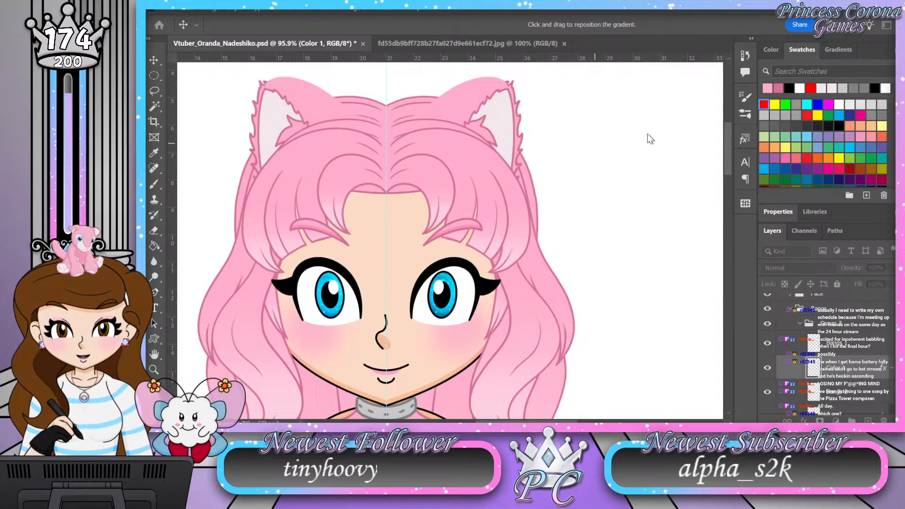
key("z")
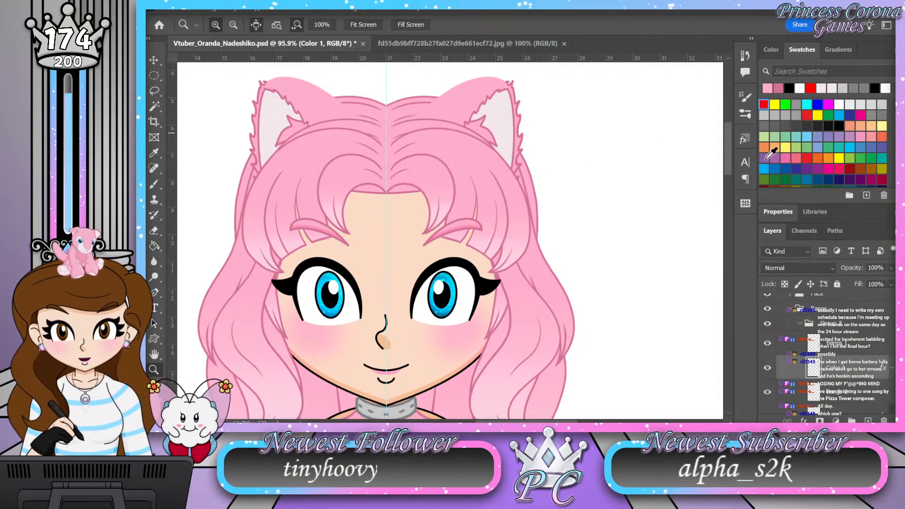
Step: Reposition the gradient overlay of the Color 2 layer in the Bangs group through its layer style
scroll(872, 369, "down", 2)
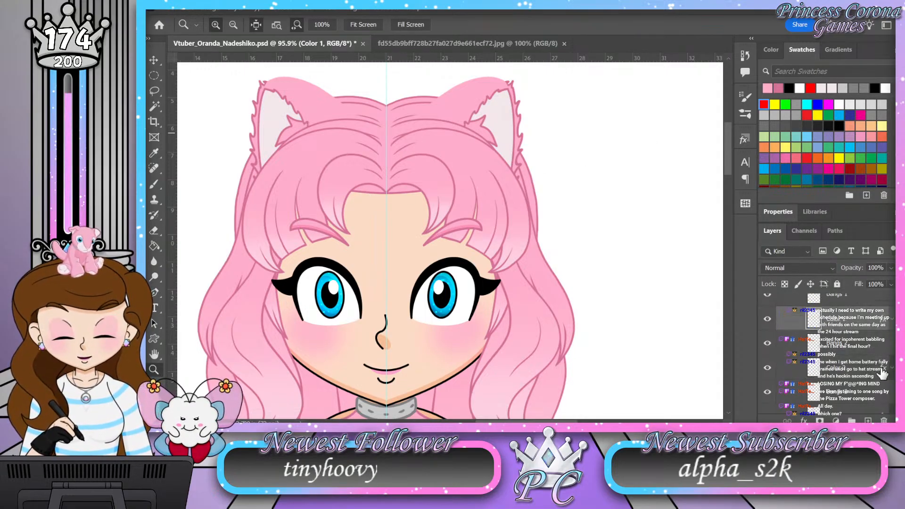
left_click(886, 371)
key("space")
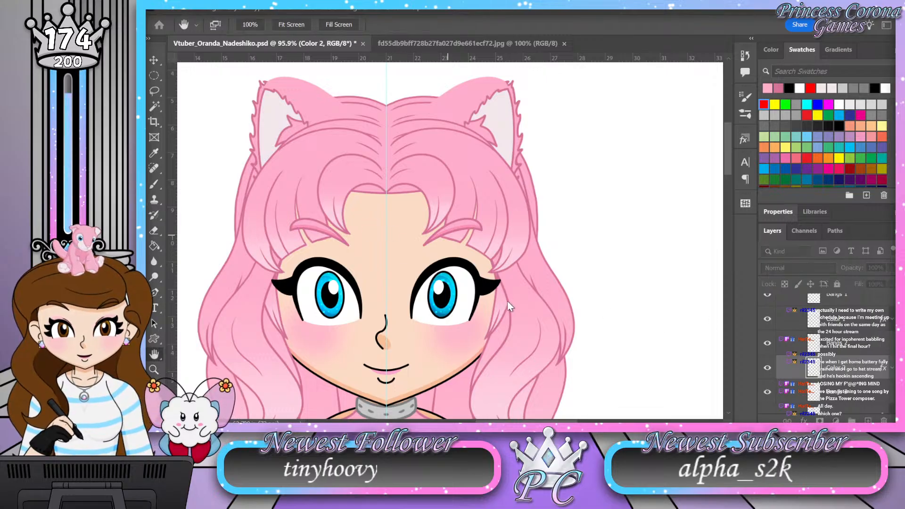
key("v")
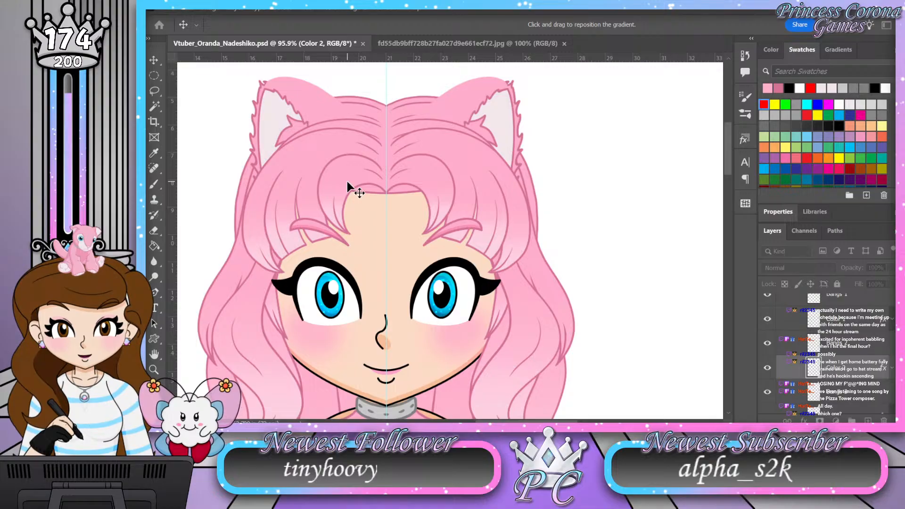
key("z")
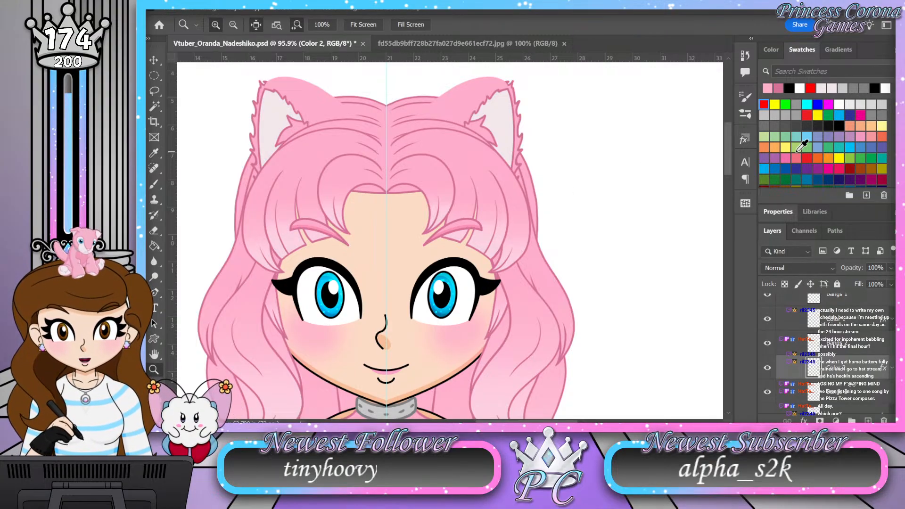
Step: Open the layer style of the Color 3 layer in the Bangs group and adjust its gradient overlay on the hair
scroll(885, 344, "down", 3)
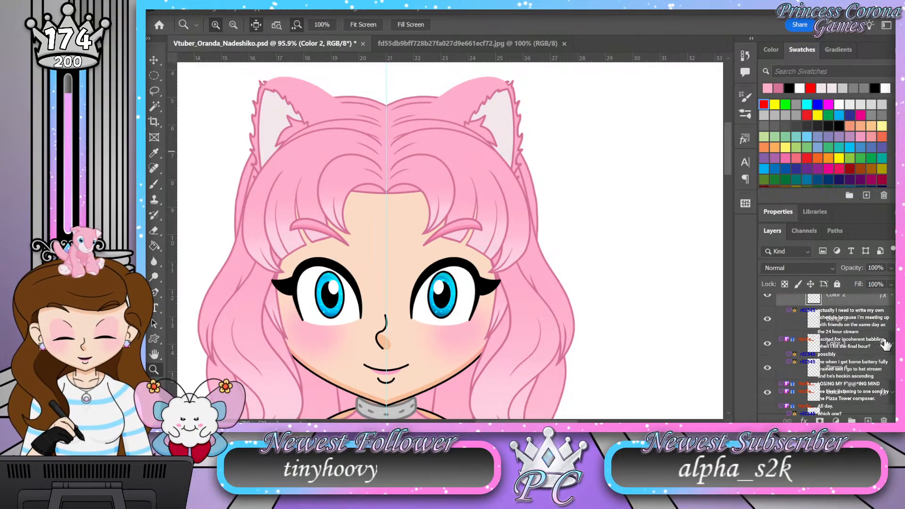
left_click(885, 346)
key("h")
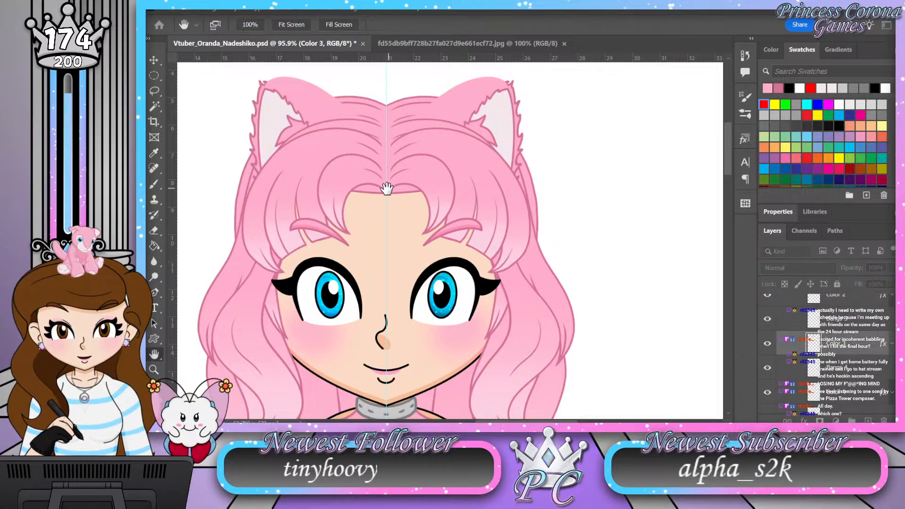
key("v")
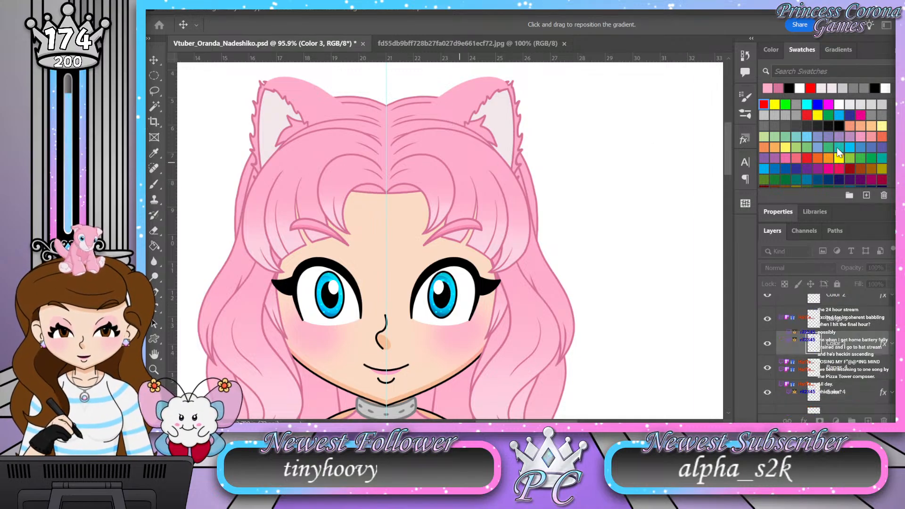
Step: Fit the whole character in view and save the document
key("z")
left_click_drag(414, 131, 374, 120)
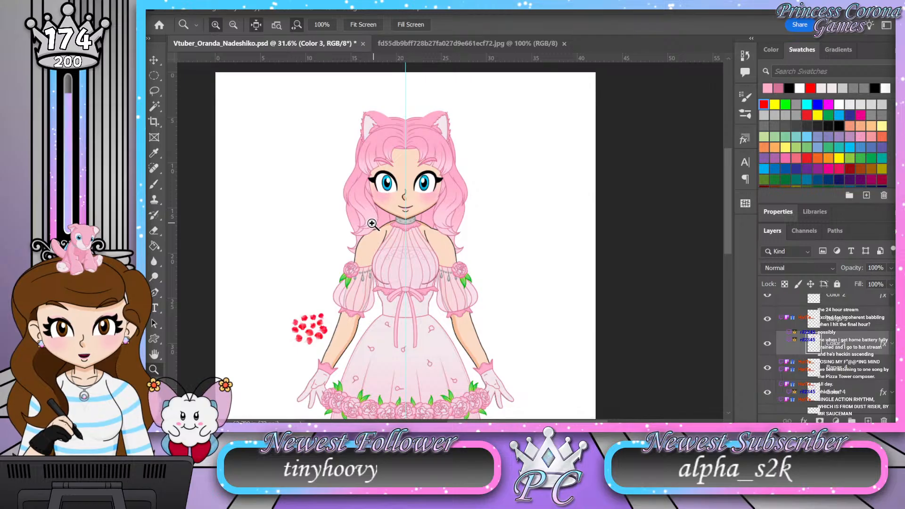
double_click(154, 353)
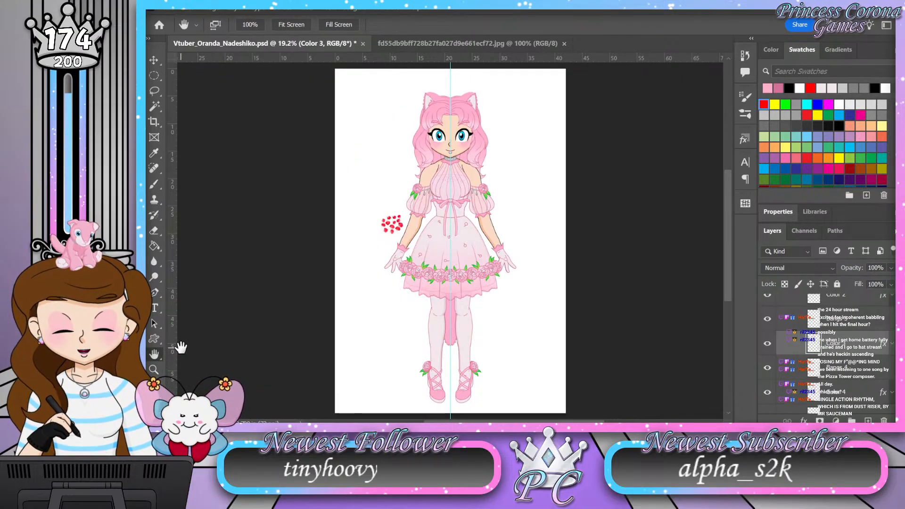
key("ctrl+s")
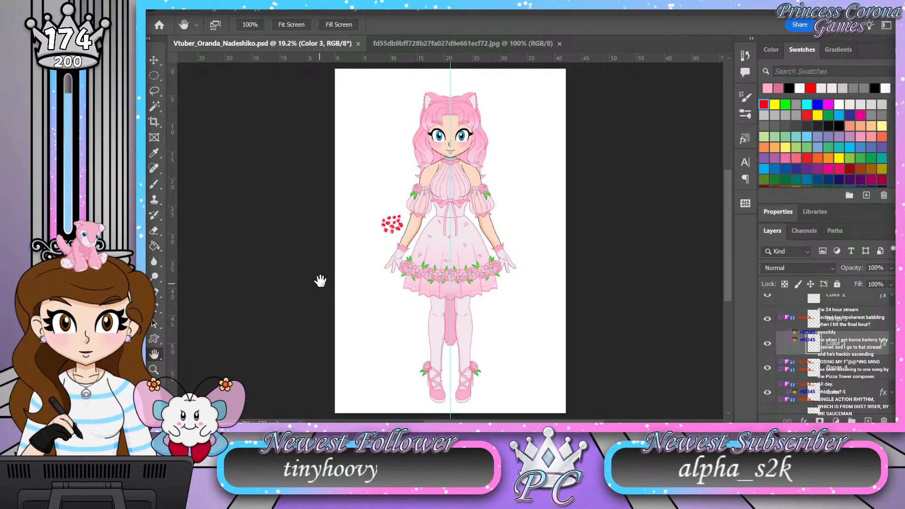
Step: Collapse Group 3, the Bangs group and the Front Head group in the layer stack
left_click(154, 369)
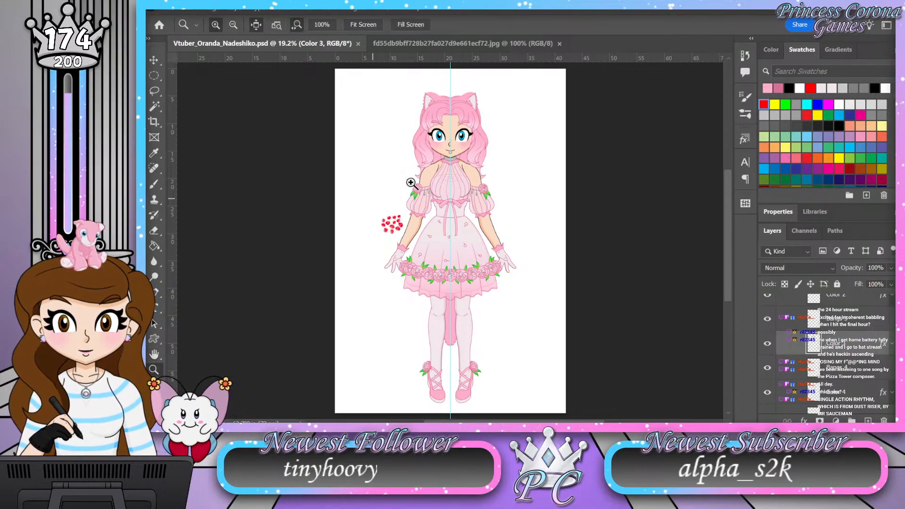
mouse_move(463, 96)
left_mouse_down()
mouse_move(481, 93)
mouse_move(453, 93)
left_mouse_up()
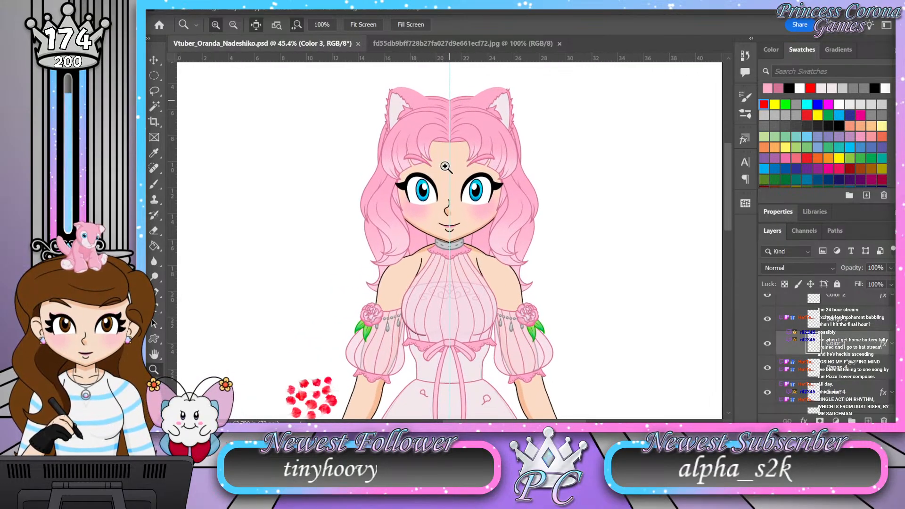
left_click_drag(437, 125, 434, 125)
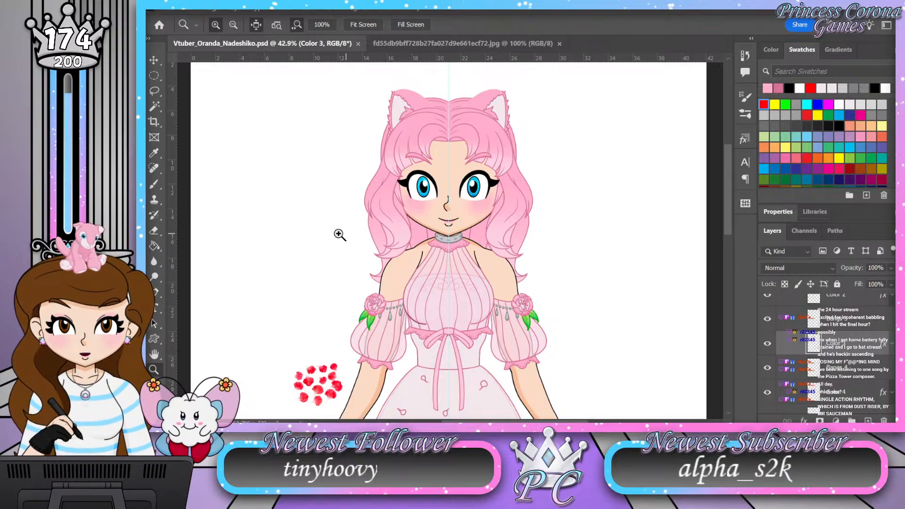
left_click_drag(445, 142, 426, 141)
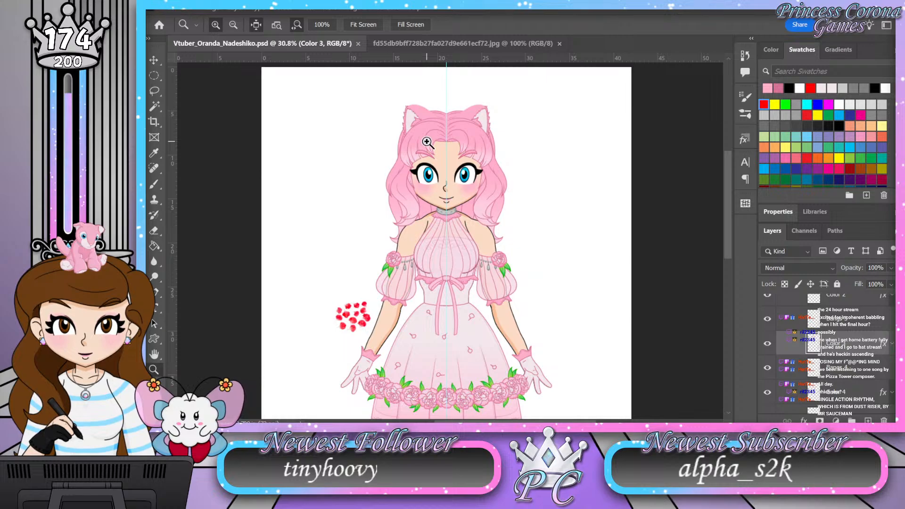
scroll(820, 351, "up", 3)
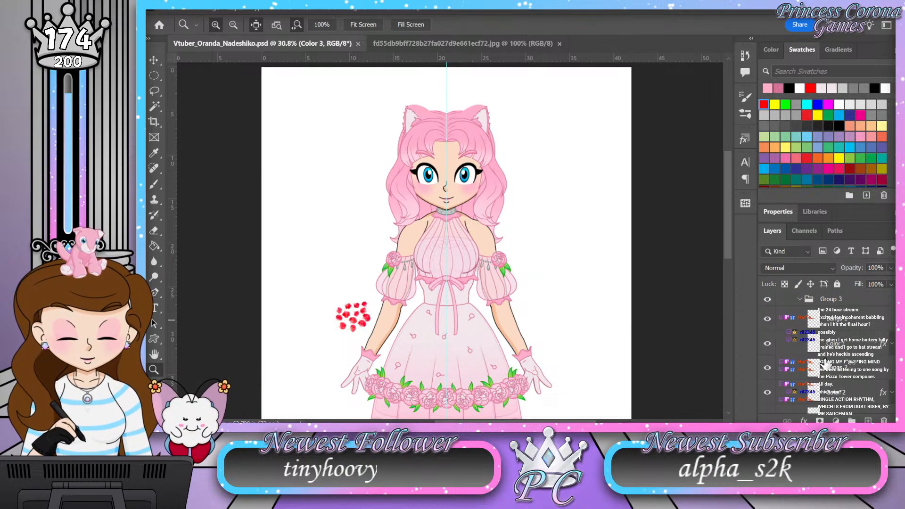
left_click(800, 299)
scroll(799, 352, "up", 2)
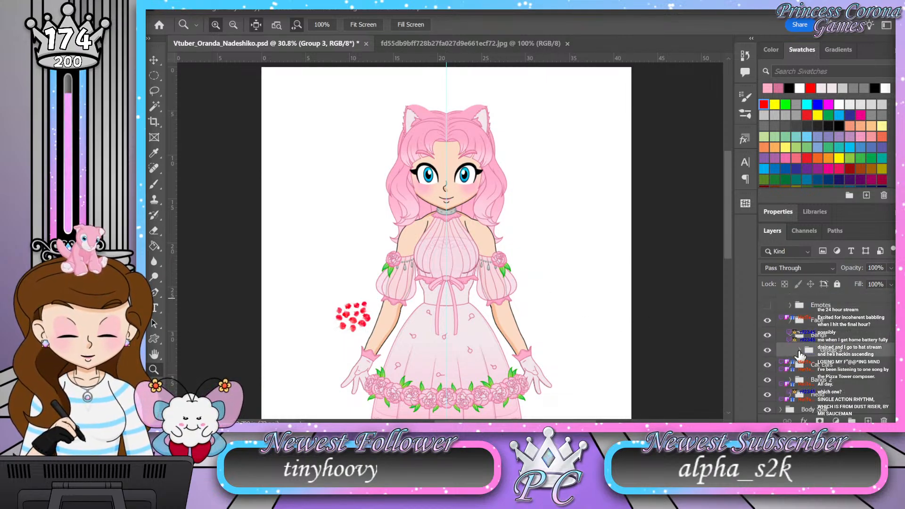
left_click(789, 384)
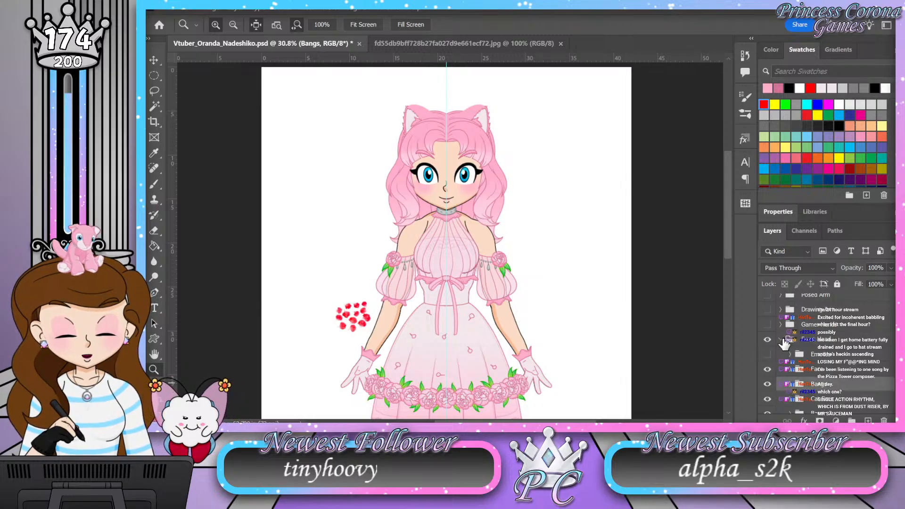
left_click(781, 340)
Step: Examine the whole character to compare the shaded hair with the dress, legs and tail
left_click_drag(460, 116, 256, 305)
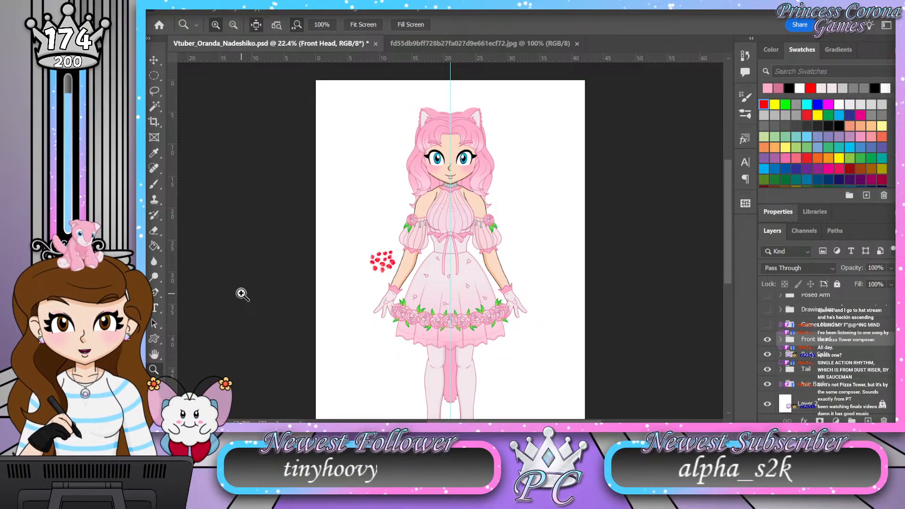
left_click(151, 355)
double_click(152, 356)
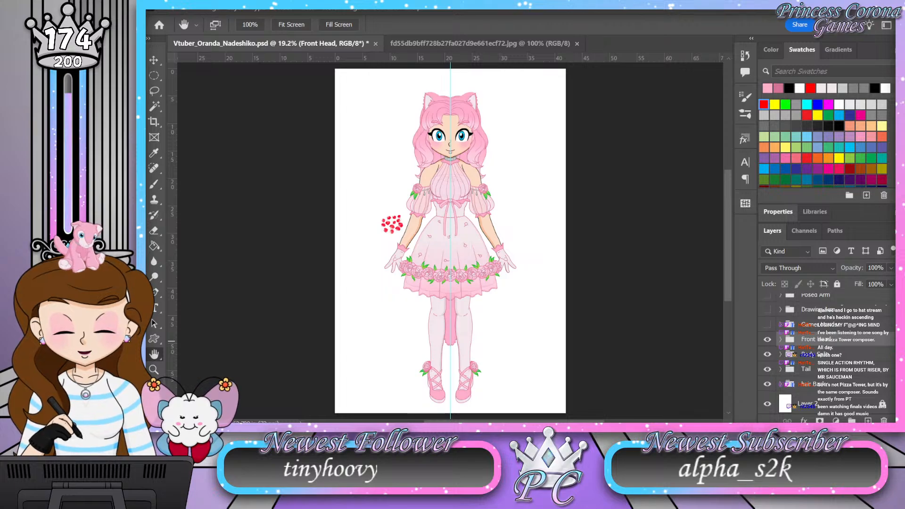
key("z")
left_click_drag(434, 110, 440, 85)
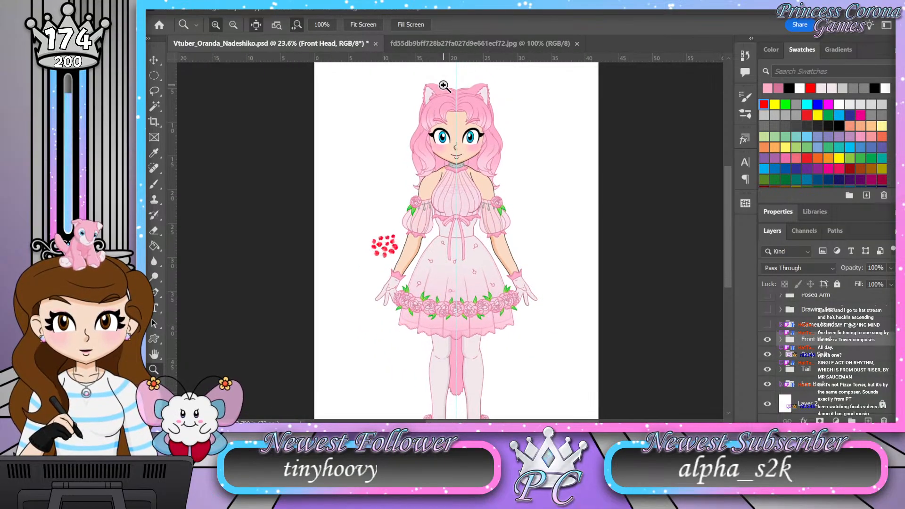
left_click_drag(444, 214, 430, 215)
left_click_drag(456, 263, 464, 265)
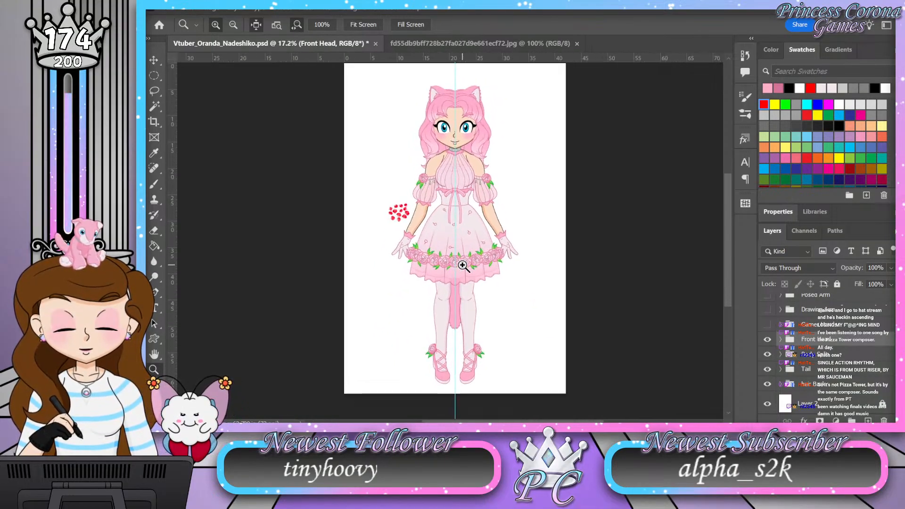
double_click(154, 355)
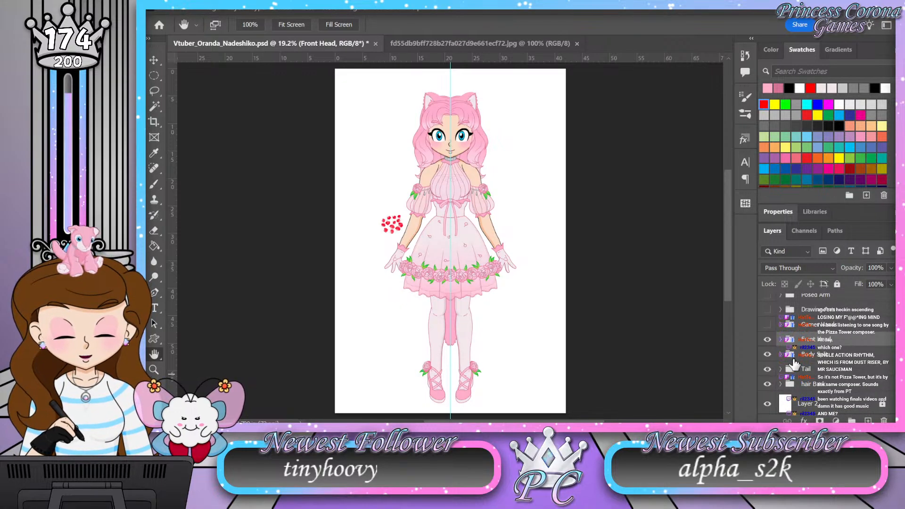
Step: Hide the Front Head and Body Split groups to isolate the tail, and expand the Tail group
left_click(767, 339)
left_click(767, 355)
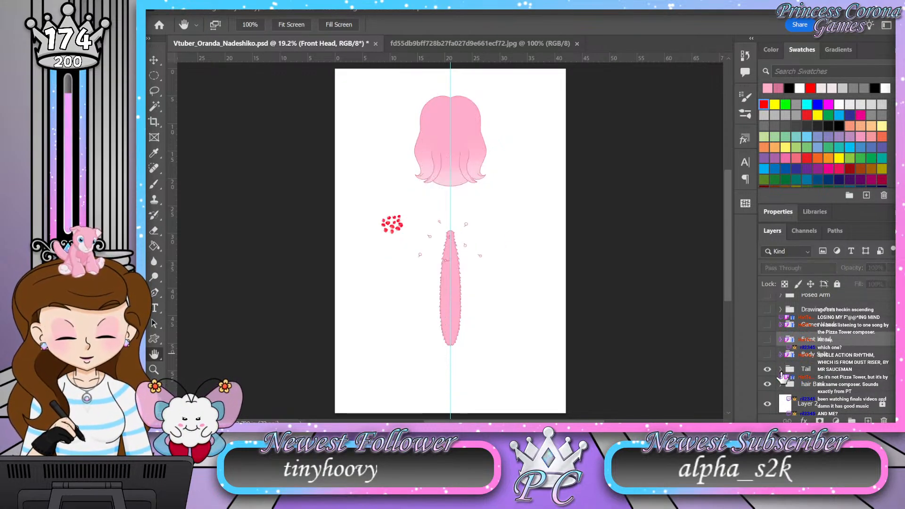
left_click(781, 369)
left_click(153, 370)
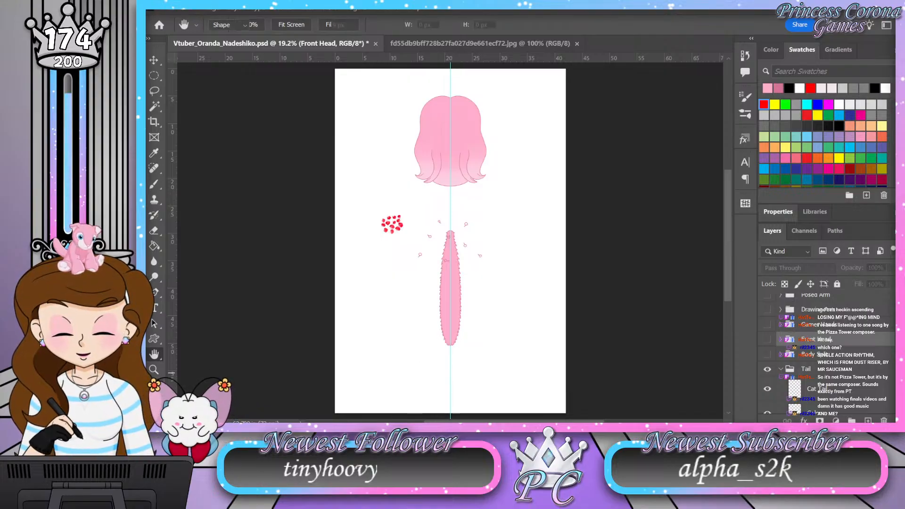
left_click_drag(463, 359, 511, 356)
Step: Paste the copied pink gradient overlay layer style onto the Color layer in the Tail group
scroll(862, 373, "down", 1)
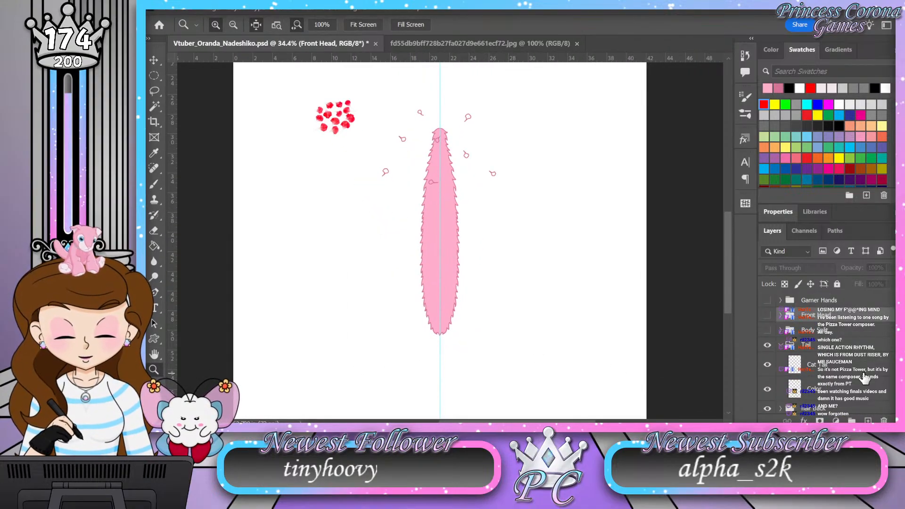
left_click(864, 376)
right_click(866, 375)
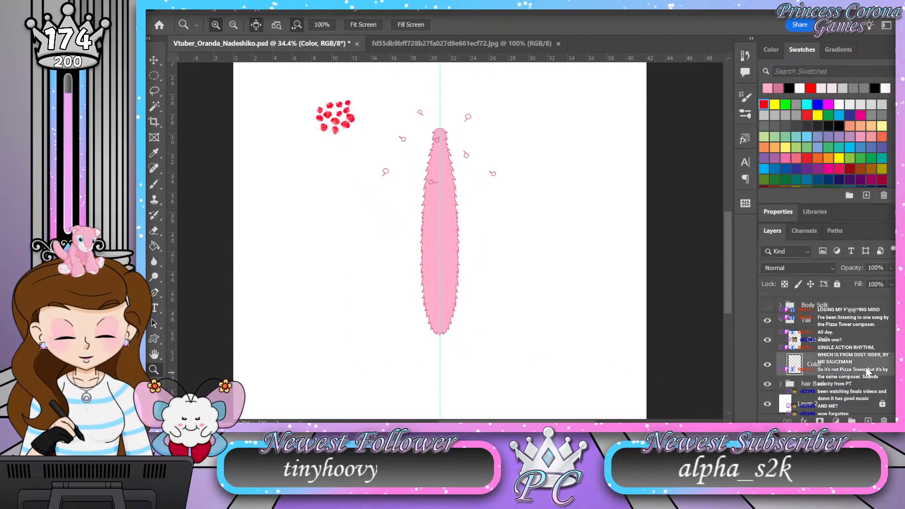
left_click(822, 325)
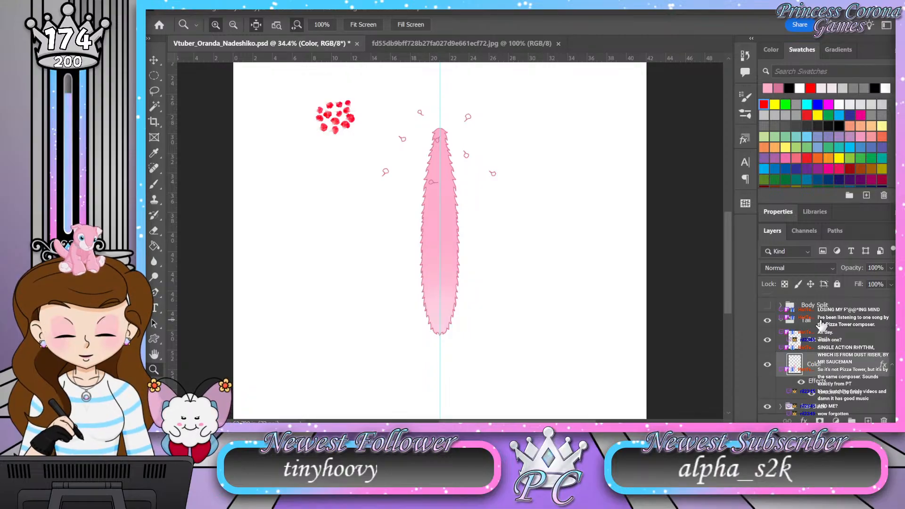
Step: Collapse the Tail group with the Body Split and Front Head groups shown again, and save the document
left_click(781, 321)
left_click(768, 352)
left_click(767, 338)
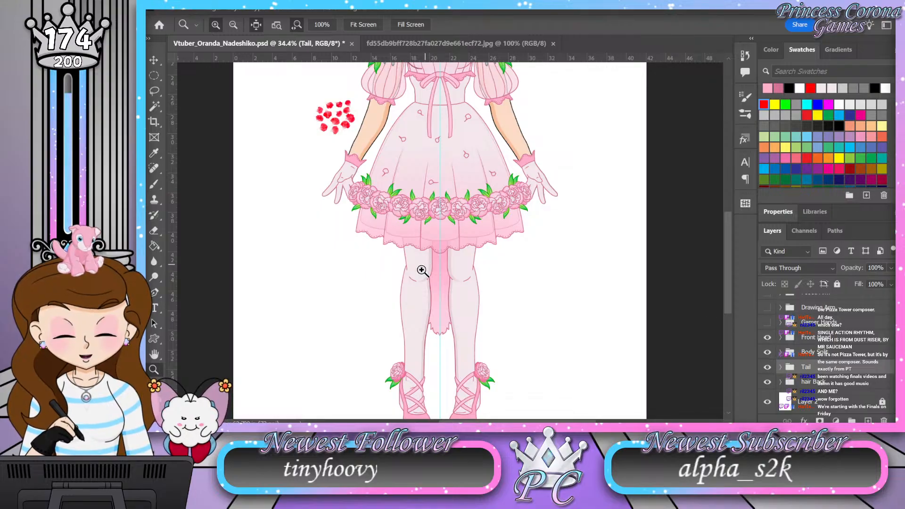
double_click(154, 354)
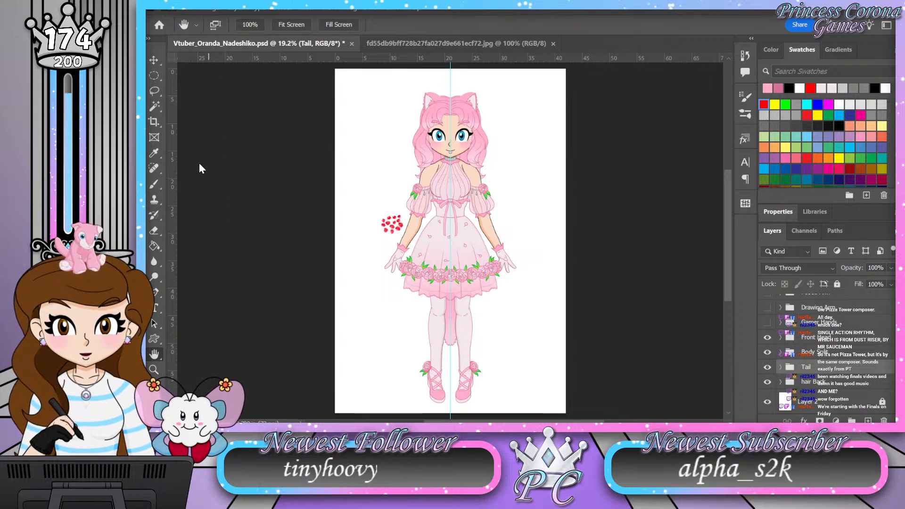
key("ctrl+s")
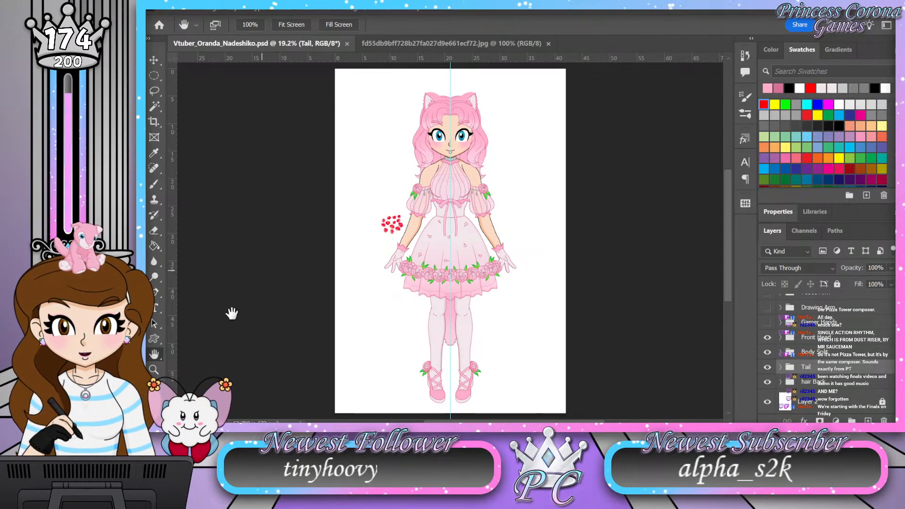
Step: Examine the gradient shading on the head, ears and hair up close, and check the full figure
key("z")
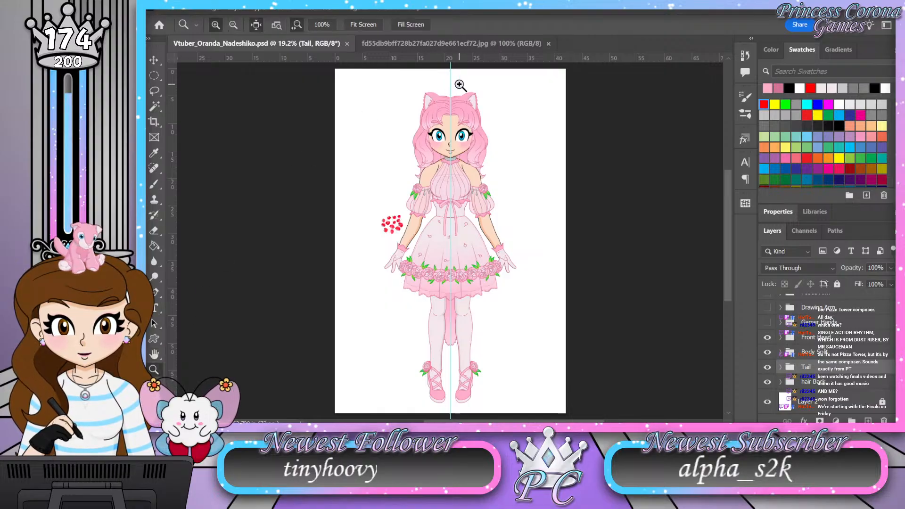
left_click_drag(460, 85, 512, 84)
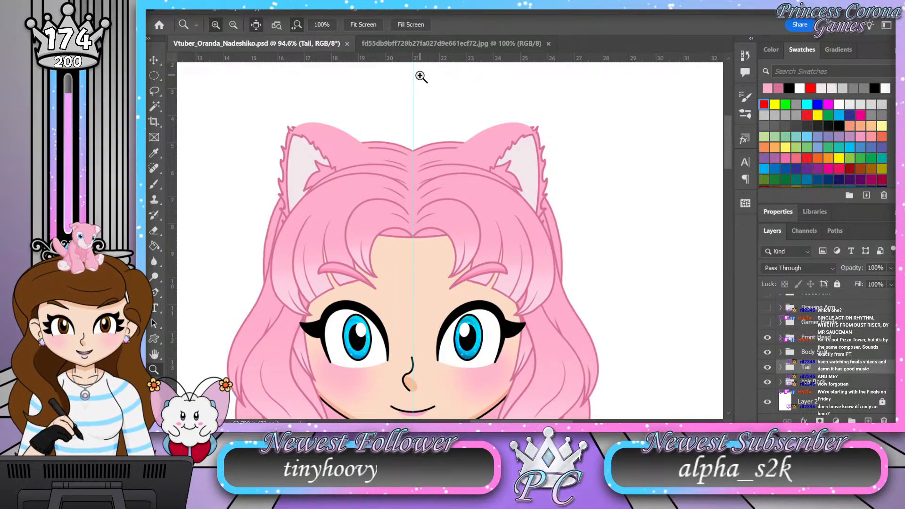
left_click_drag(421, 77, 410, 75)
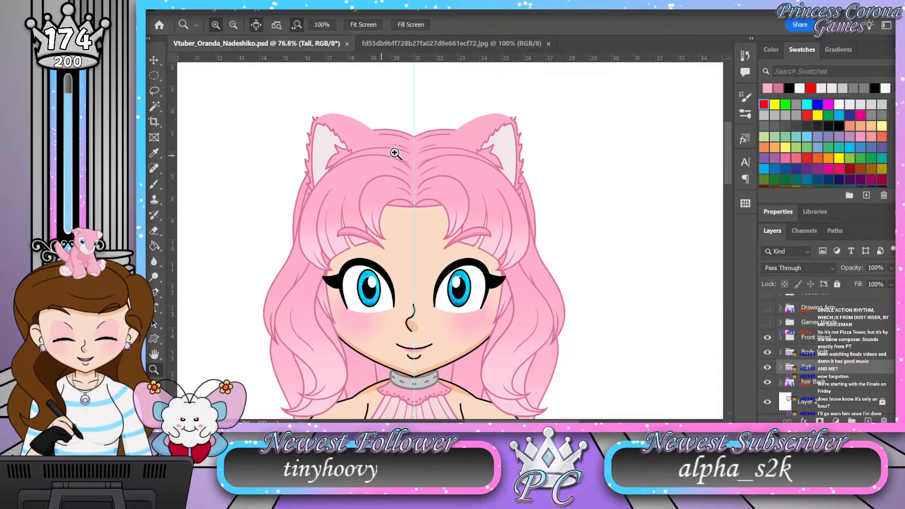
left_click_drag(437, 131, 422, 164)
left_click_drag(415, 370, 448, 317)
left_click_drag(430, 142, 418, 178)
mouse_move(432, 406)
left_mouse_down()
mouse_move(463, 400)
mouse_move(425, 390)
left_mouse_up()
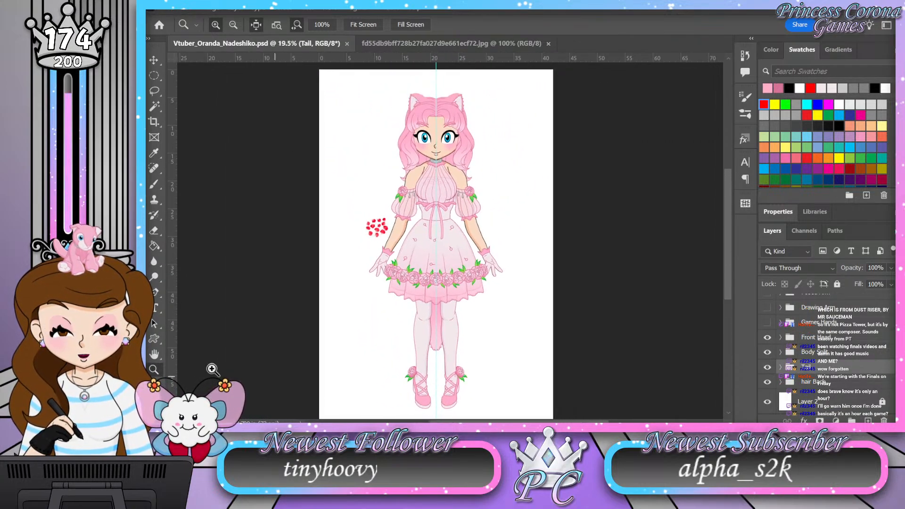
left_click(155, 354)
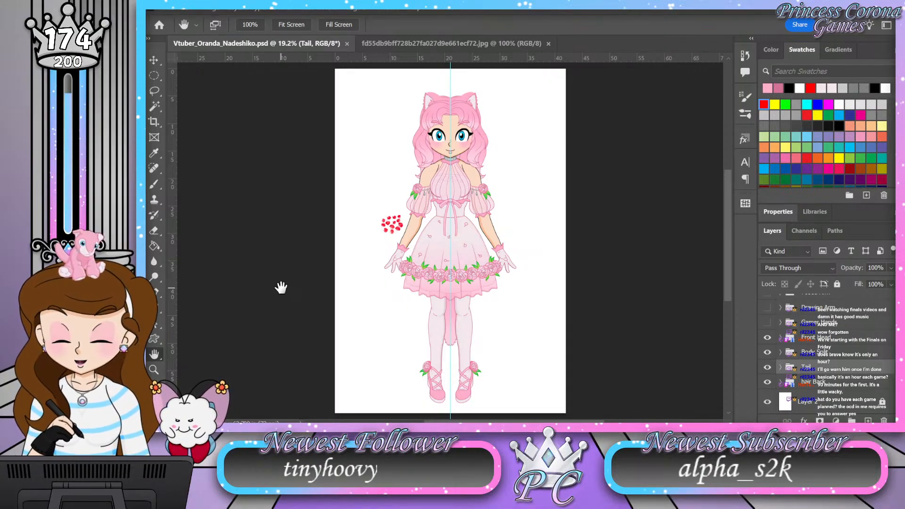
Step: Hide the vertical centre guide and inspect the character's head and upper body without it
key("ctrl+h")
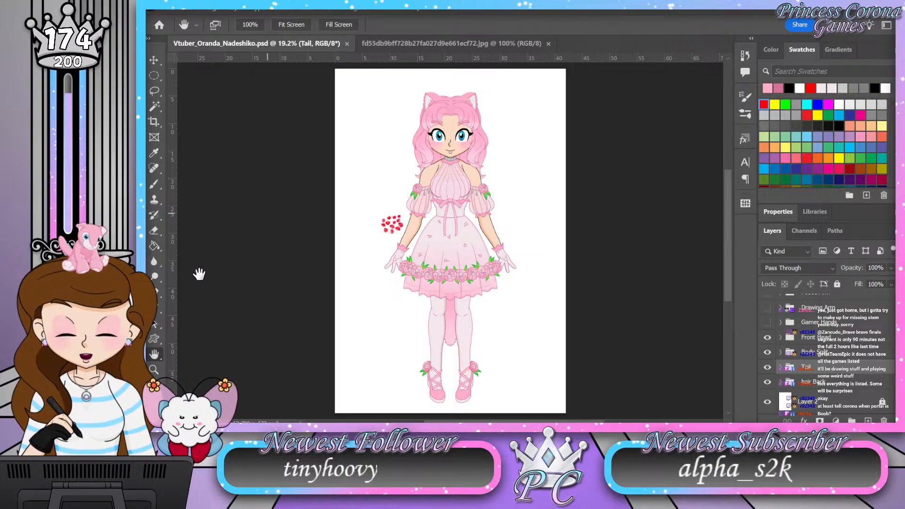
key("z")
left_click(450, 96)
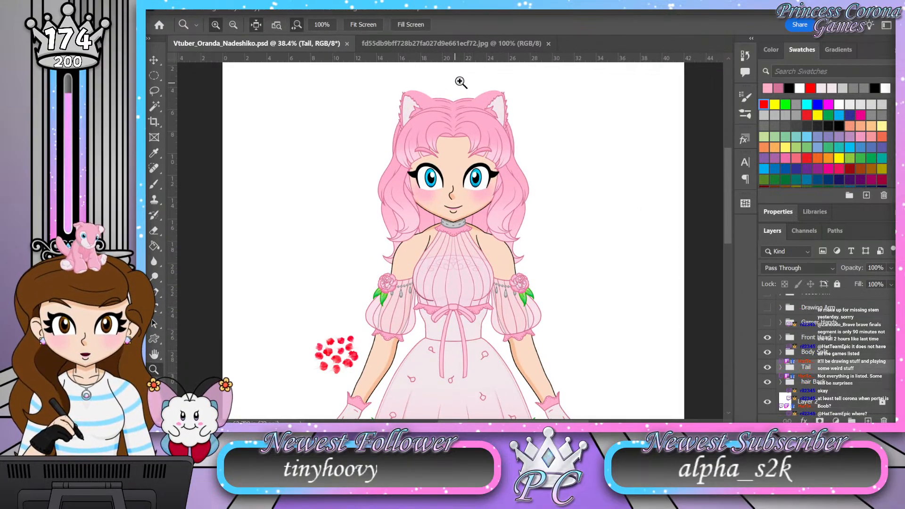
left_click(460, 80)
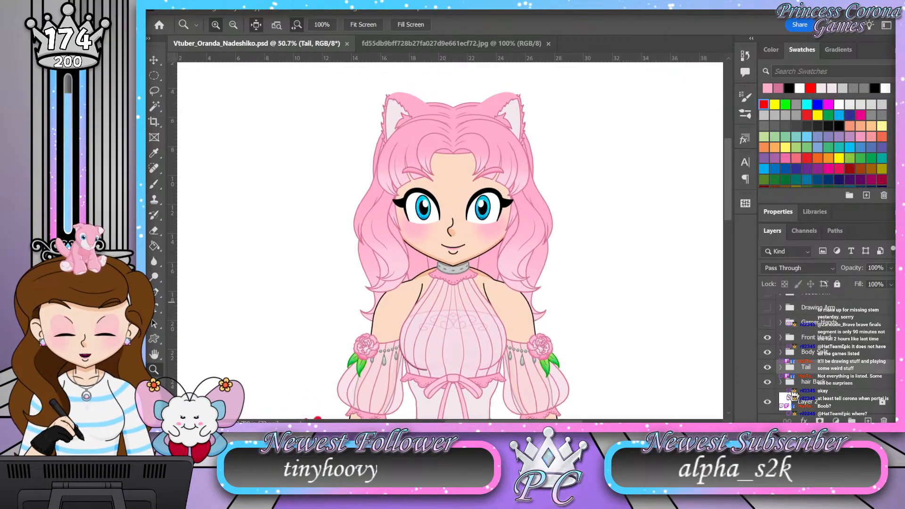
scroll(787, 346, "up", 5)
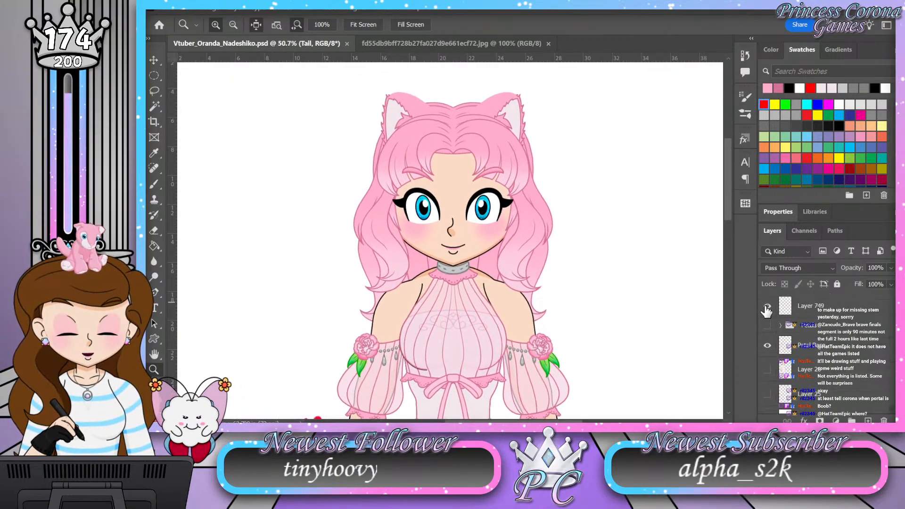
Step: Hide the petal layer located just under the collapsed group beneath Layer 749
left_click(767, 347)
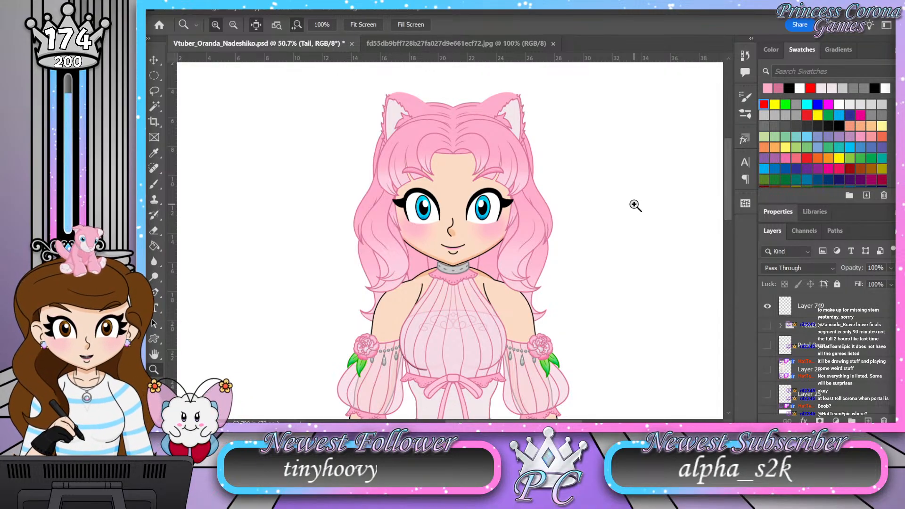
Step: Examine the shaded character from the hair and dress down to the tail and shoes, and back up to the head
scroll(635, 206, "down", 3)
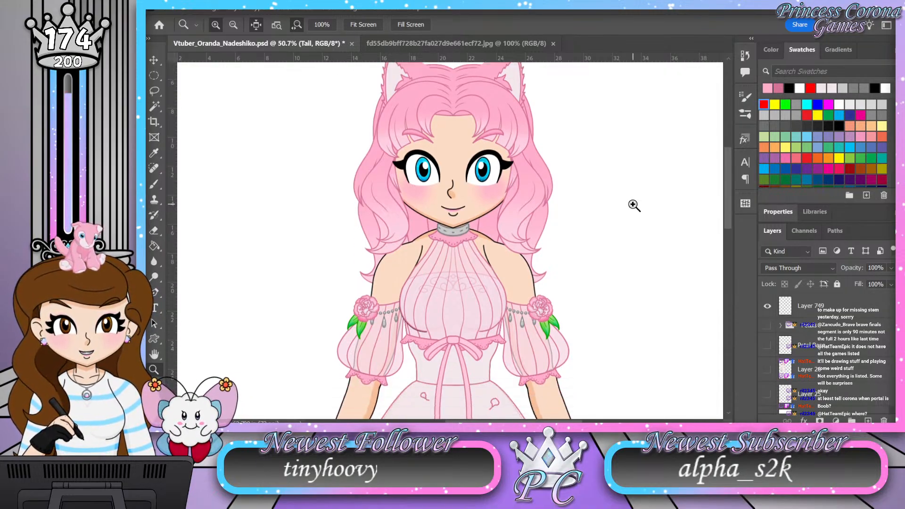
scroll(634, 206, "down", 3)
scroll(633, 205, "down", 5)
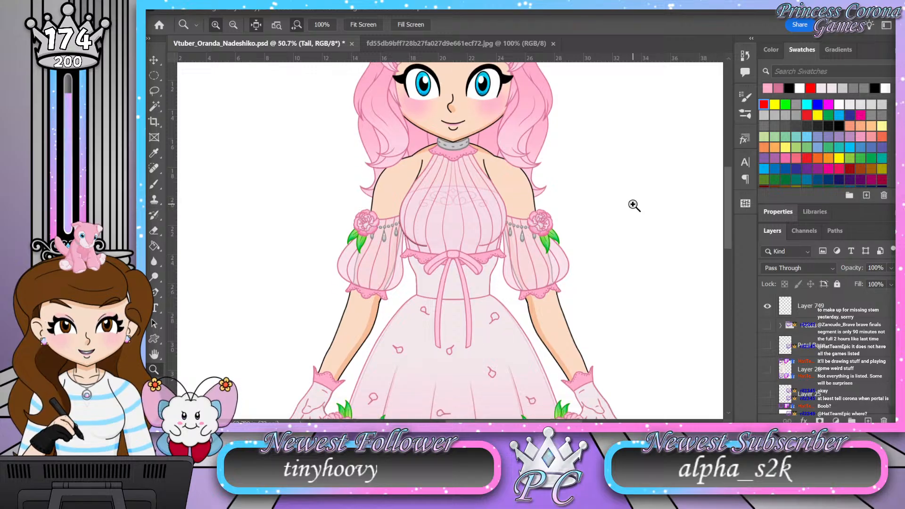
scroll(633, 205, "down", 4)
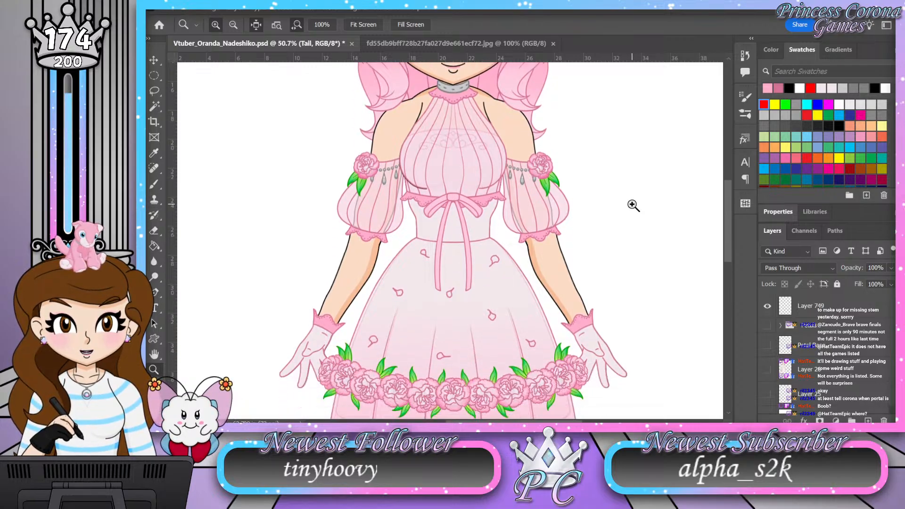
scroll(632, 206, "down", 3)
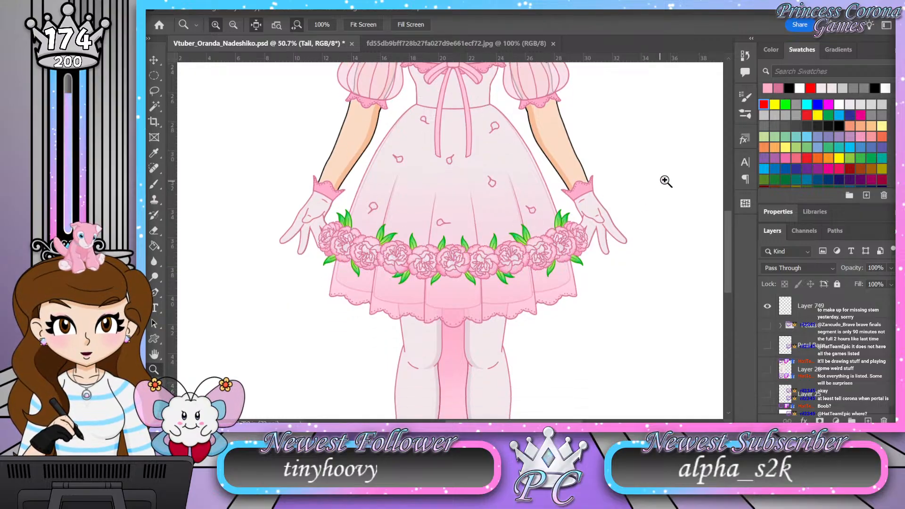
scroll(666, 188, "down", 1)
scroll(666, 187, "down", 4)
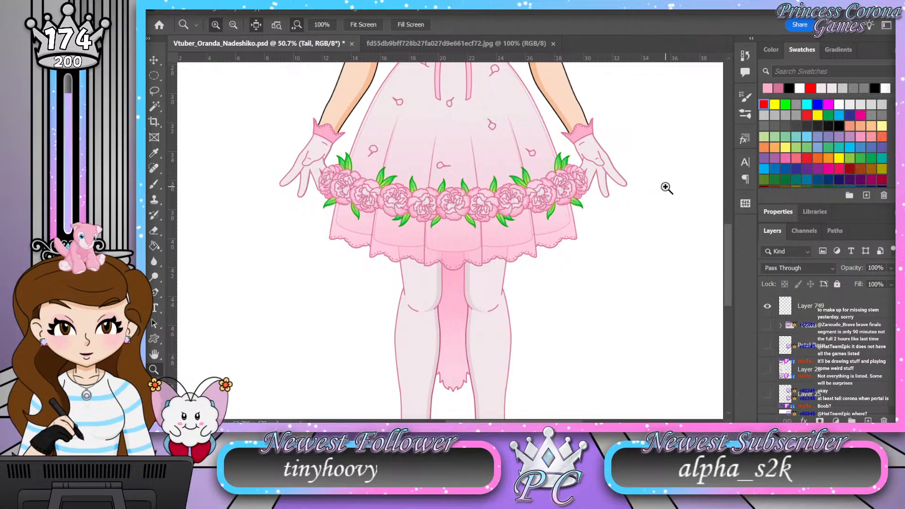
scroll(666, 188, "down", 4)
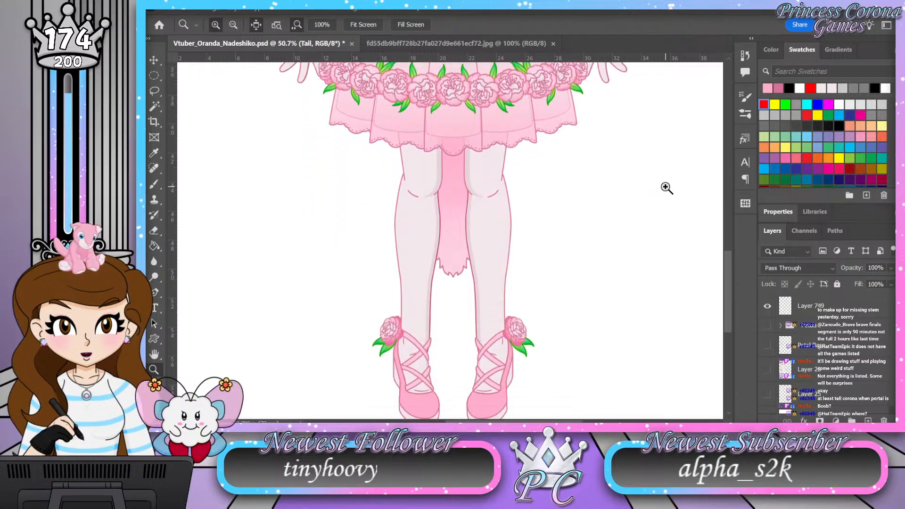
scroll(666, 188, "down", 2)
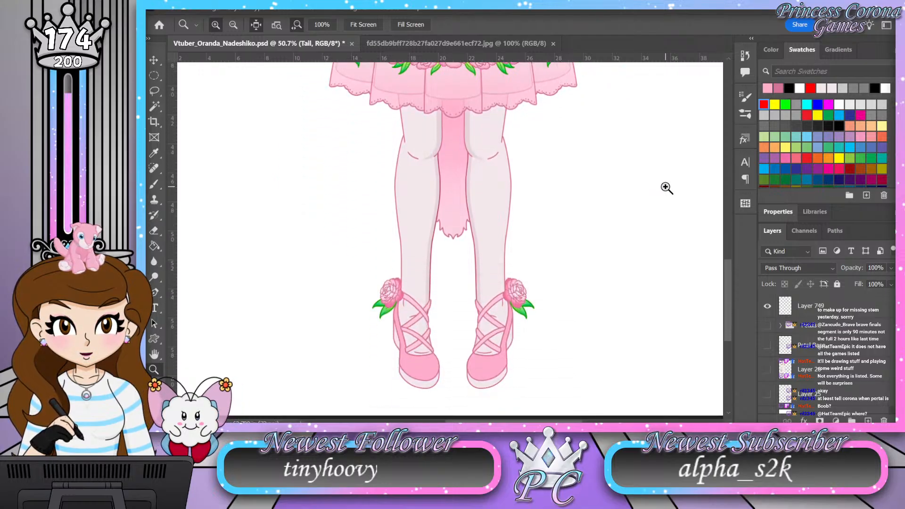
scroll(666, 188, "up", 10)
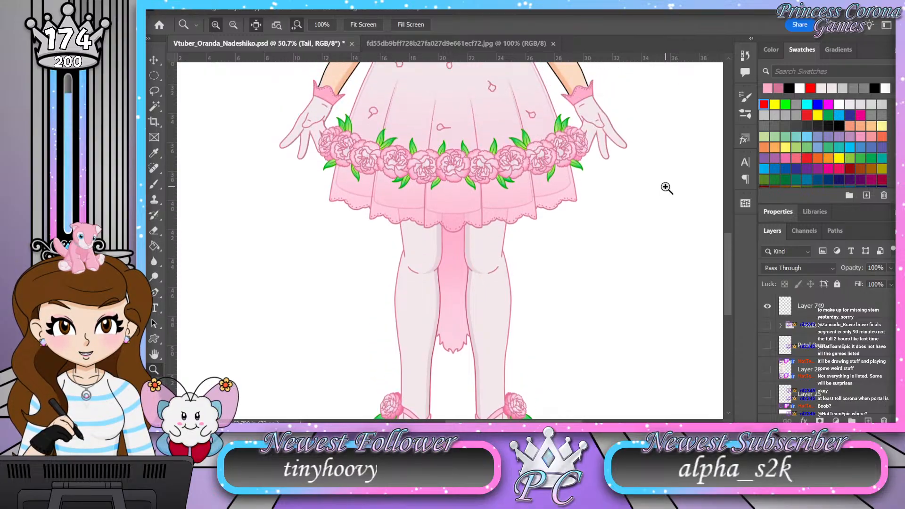
scroll(666, 188, "up", 10)
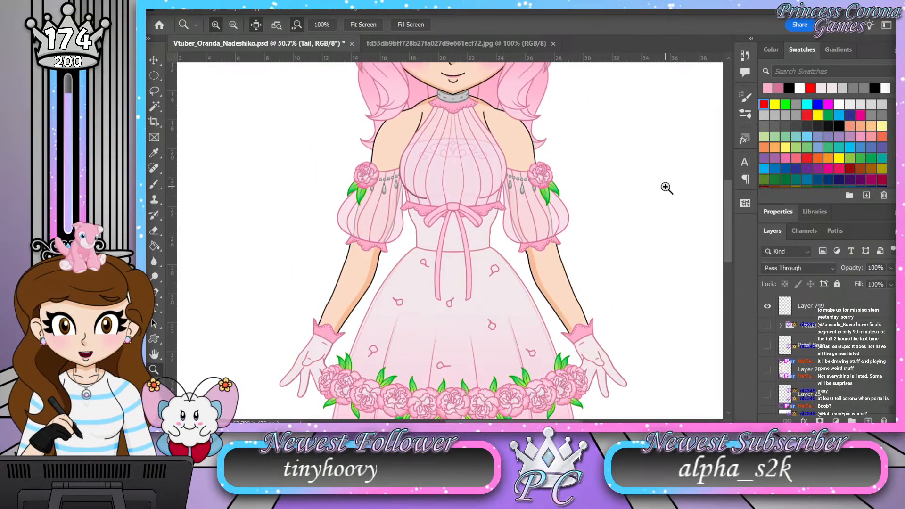
scroll(666, 187, "up", 9)
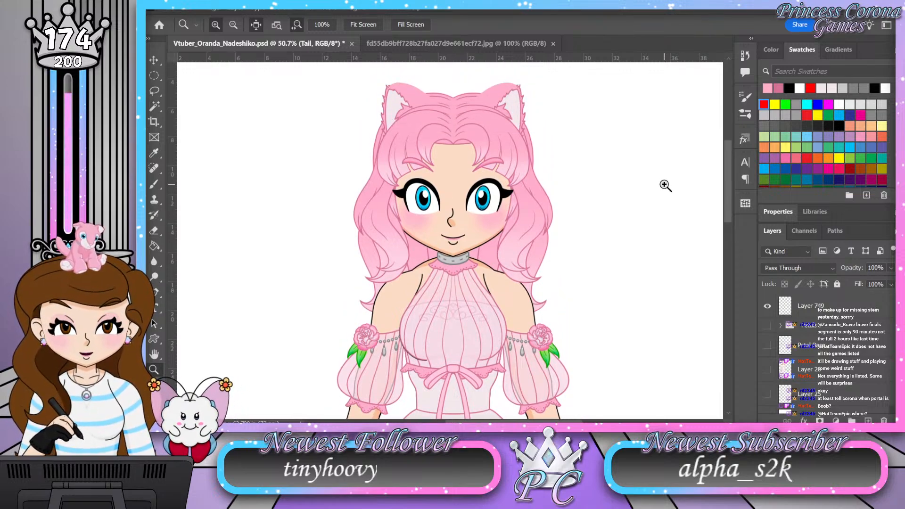
scroll(666, 186, "up", 2)
scroll(667, 186, "down", 3)
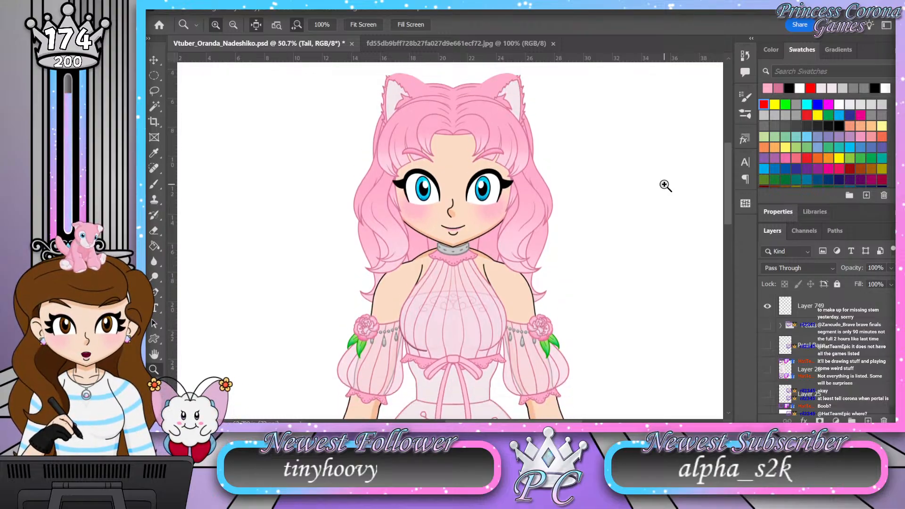